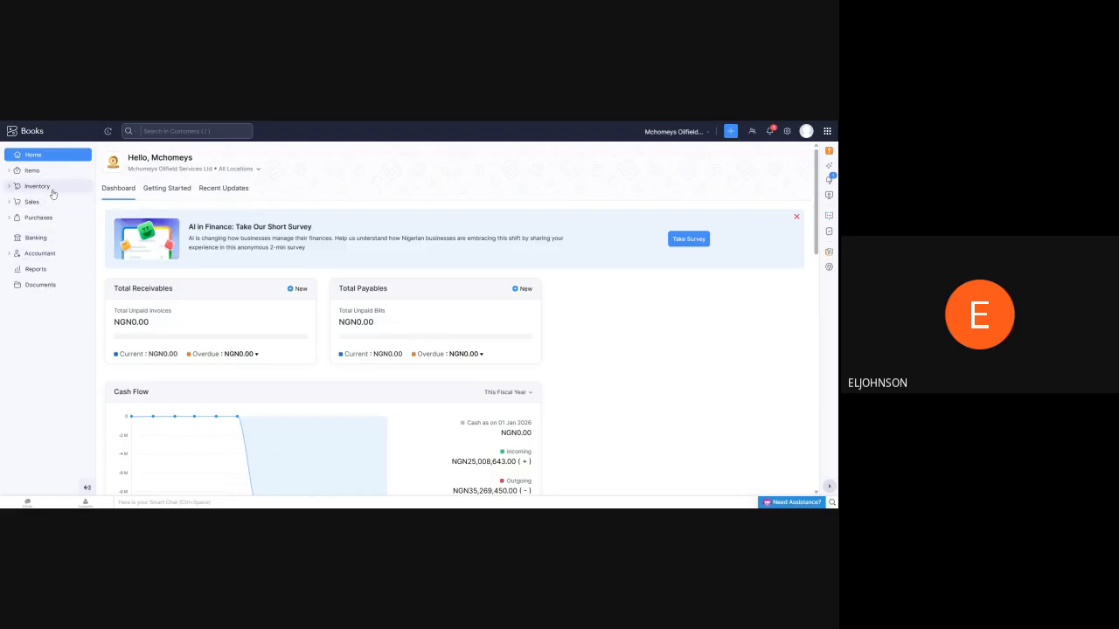
Open the Chart of Accounts and look through the whole list of active accounts
left_click(35, 254)
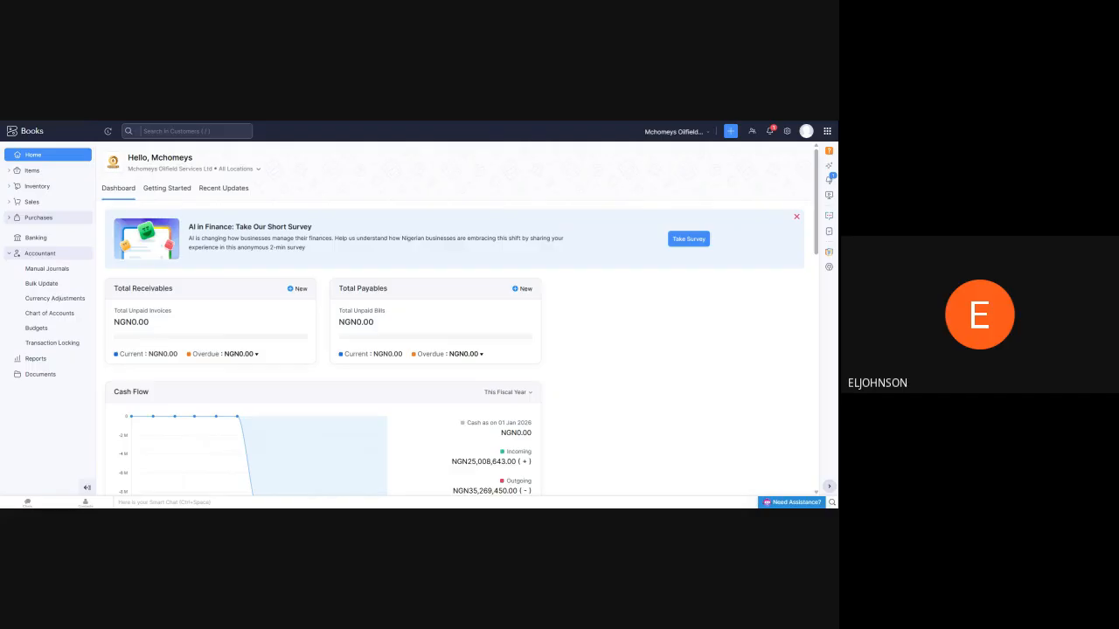
left_click(42, 313)
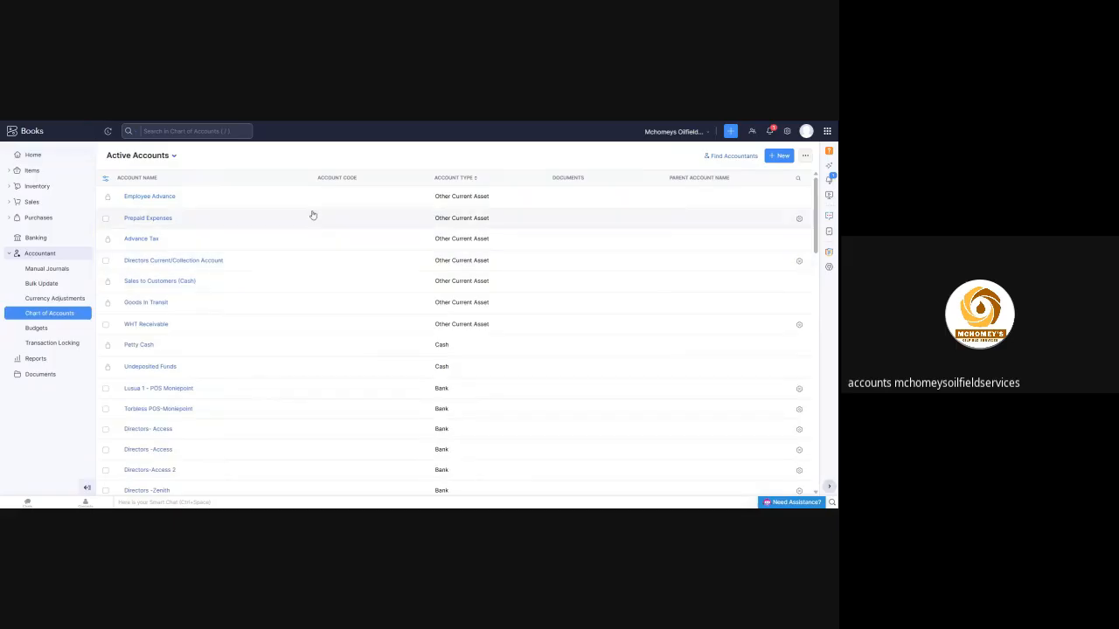
scroll(221, 249, "down", 3)
scroll(221, 249, "down", 10)
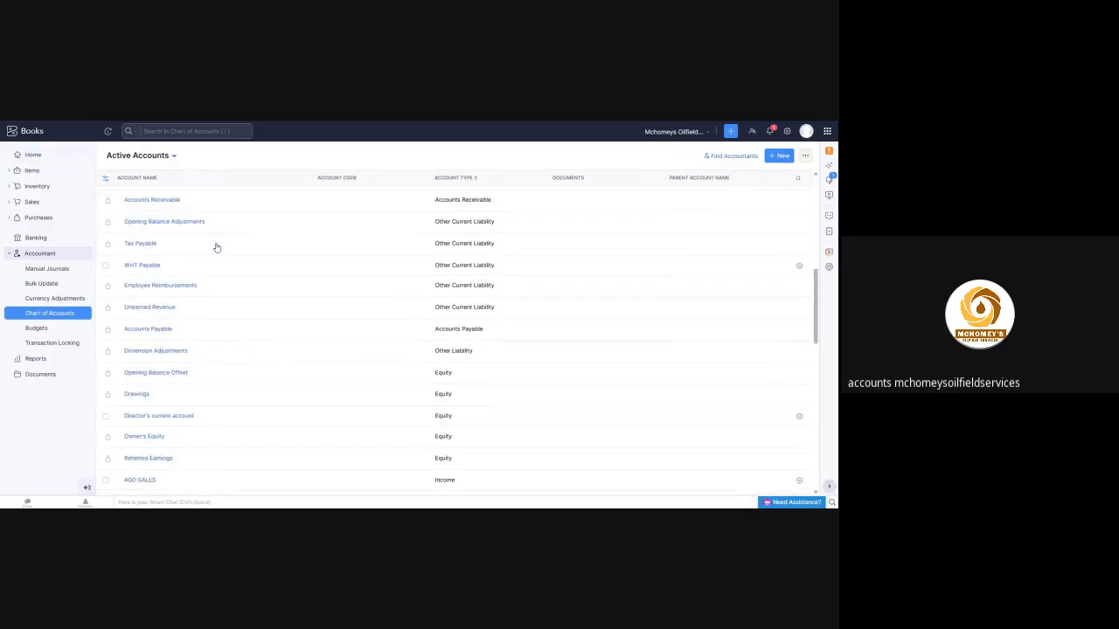
scroll(206, 249, "down", 4)
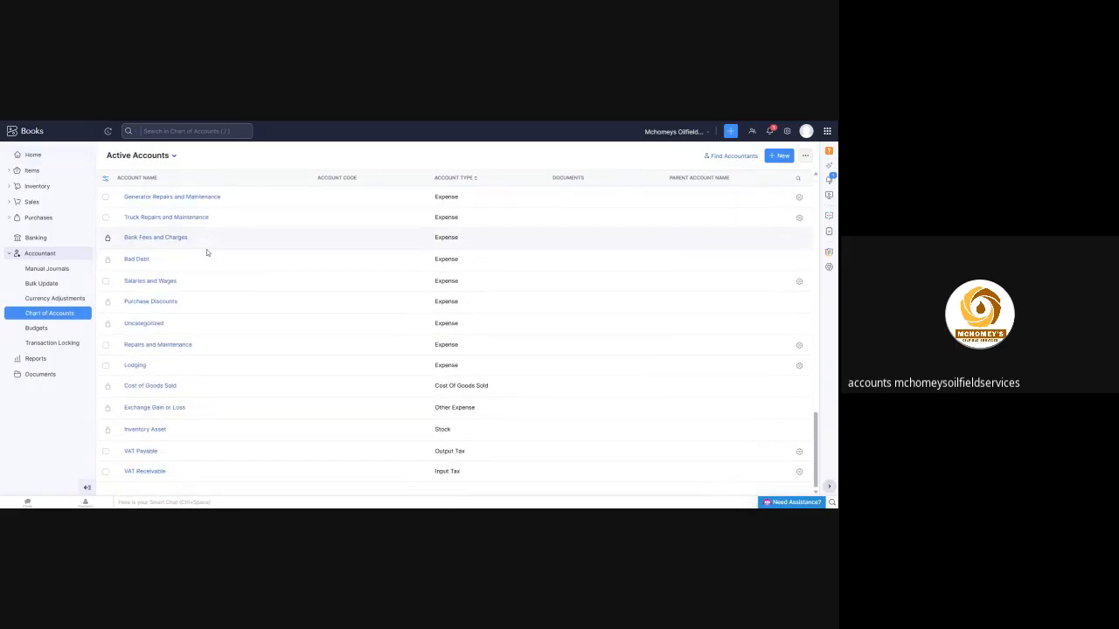
scroll(207, 250, "up", 2)
scroll(206, 253, "up", 10)
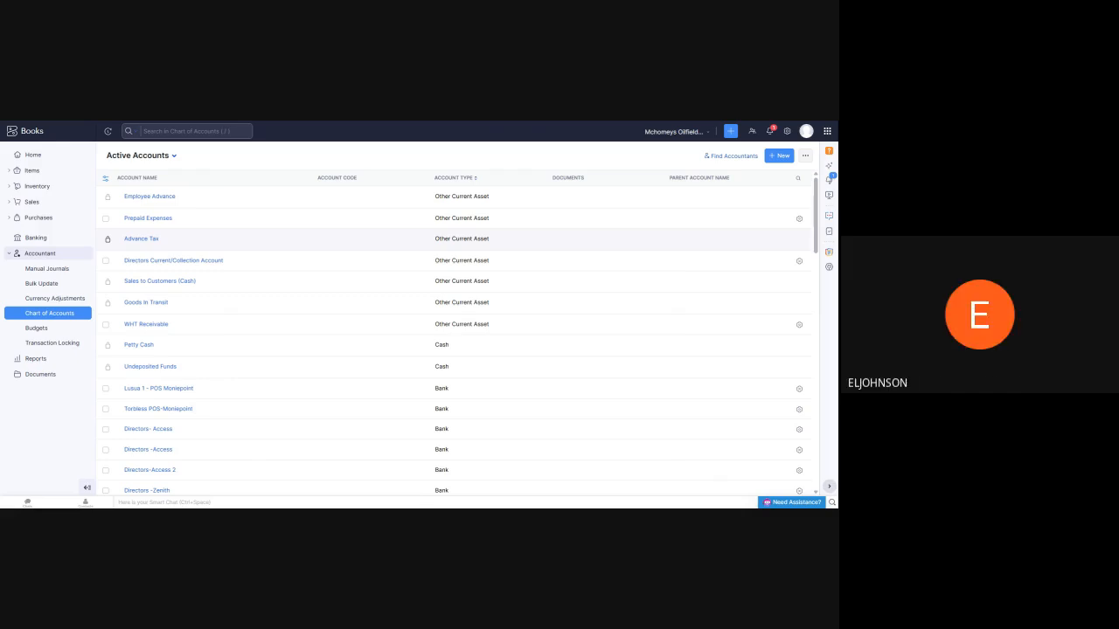
Open the customer list and view the transactions of WALK IN CUSTOMER-MOSIO AND AGES
left_click(42, 159)
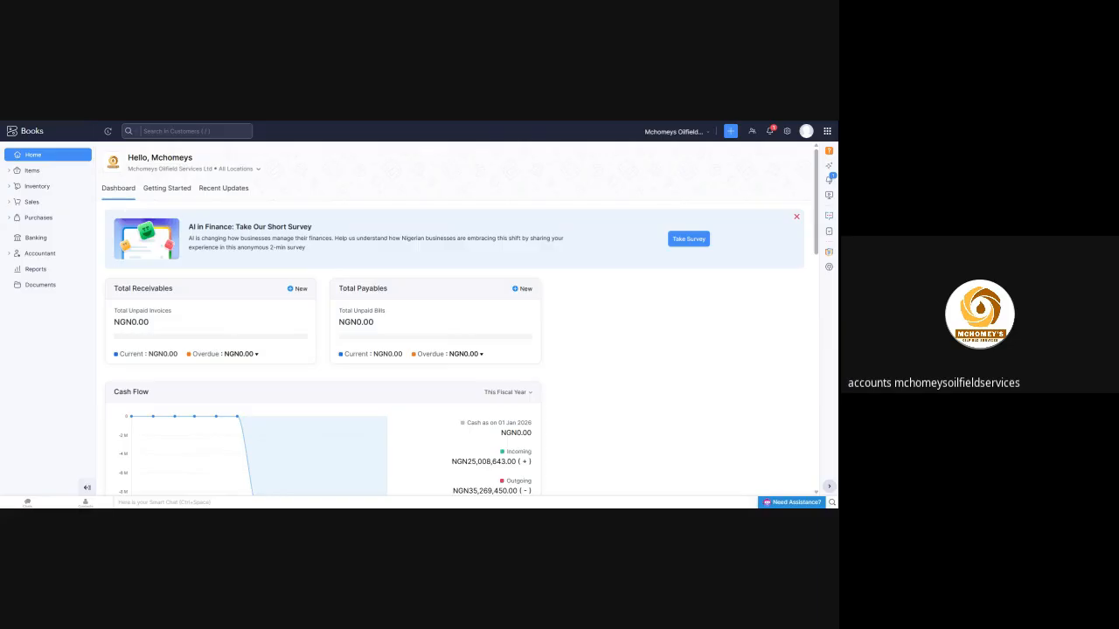
left_click(36, 269)
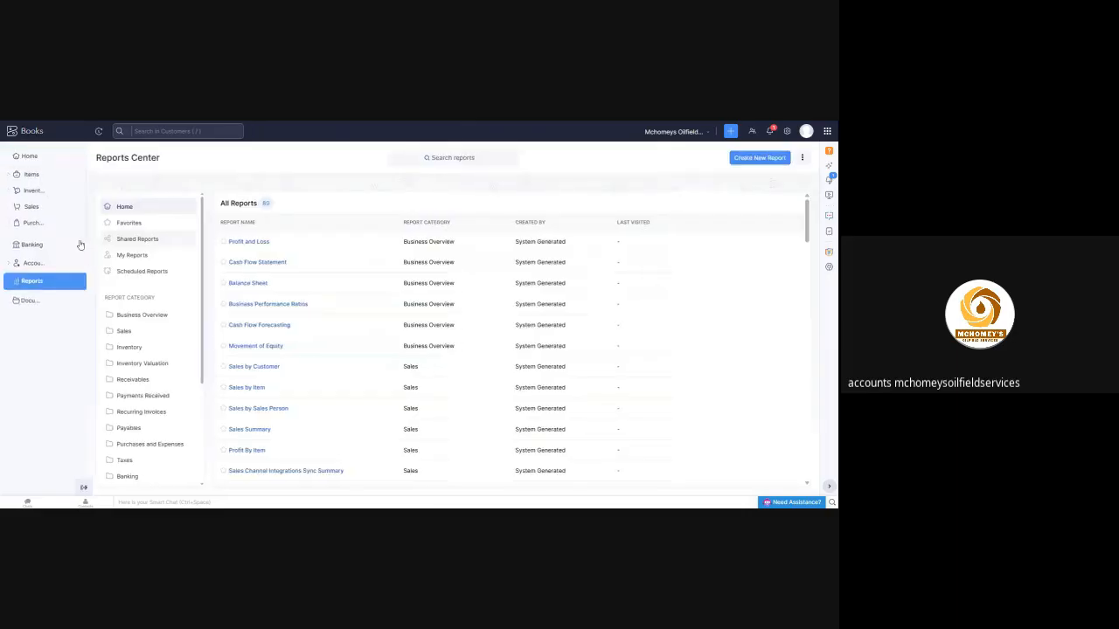
mouse_move(15, 237)
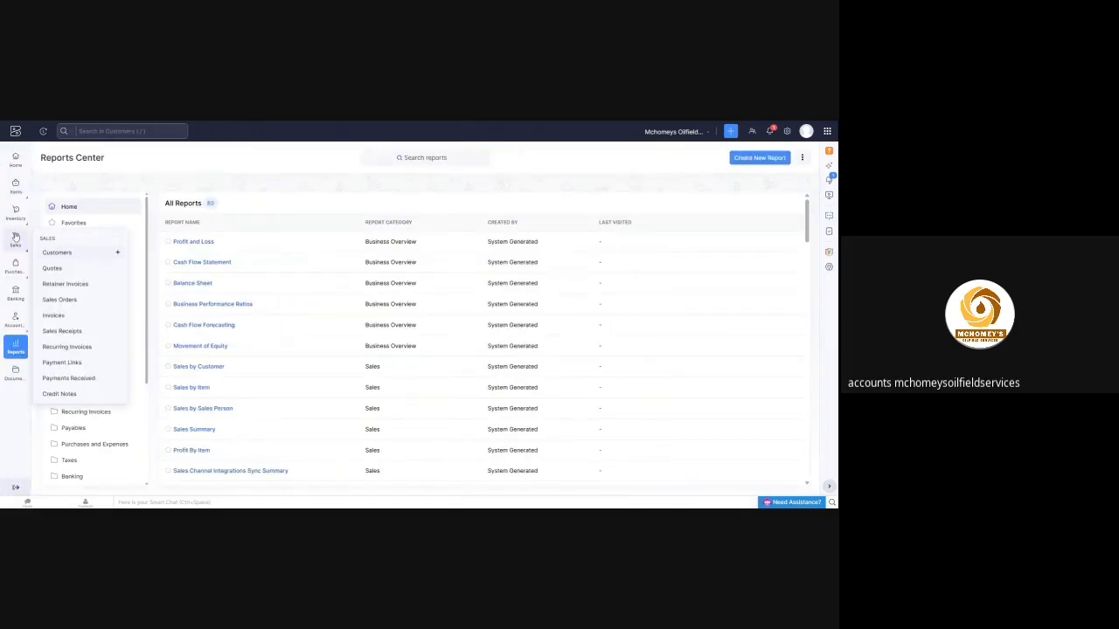
left_click(58, 253)
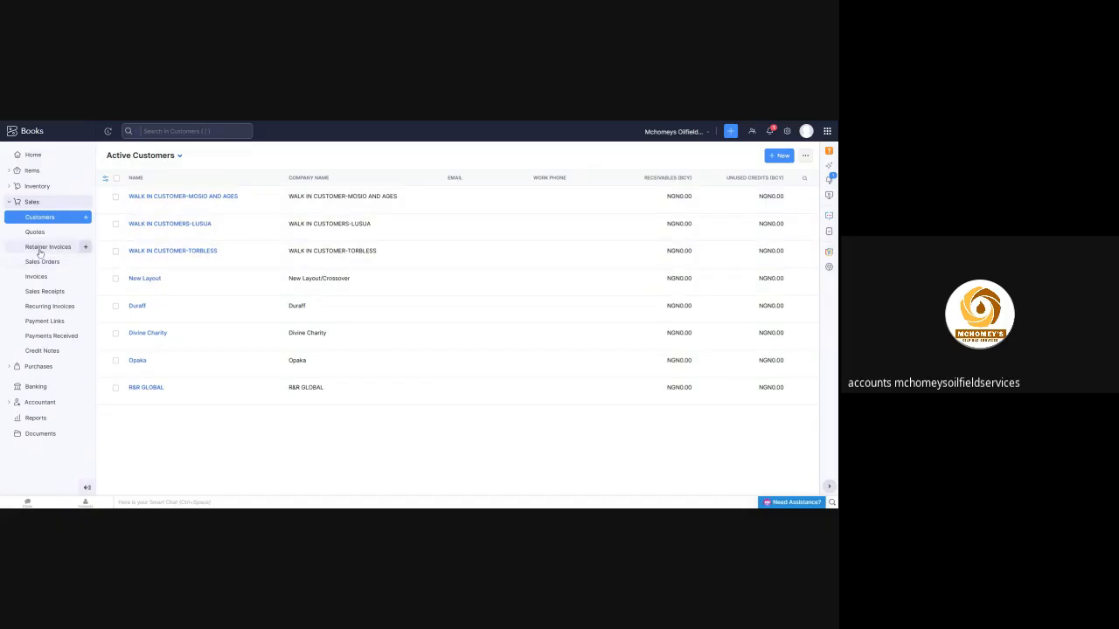
left_click(166, 199)
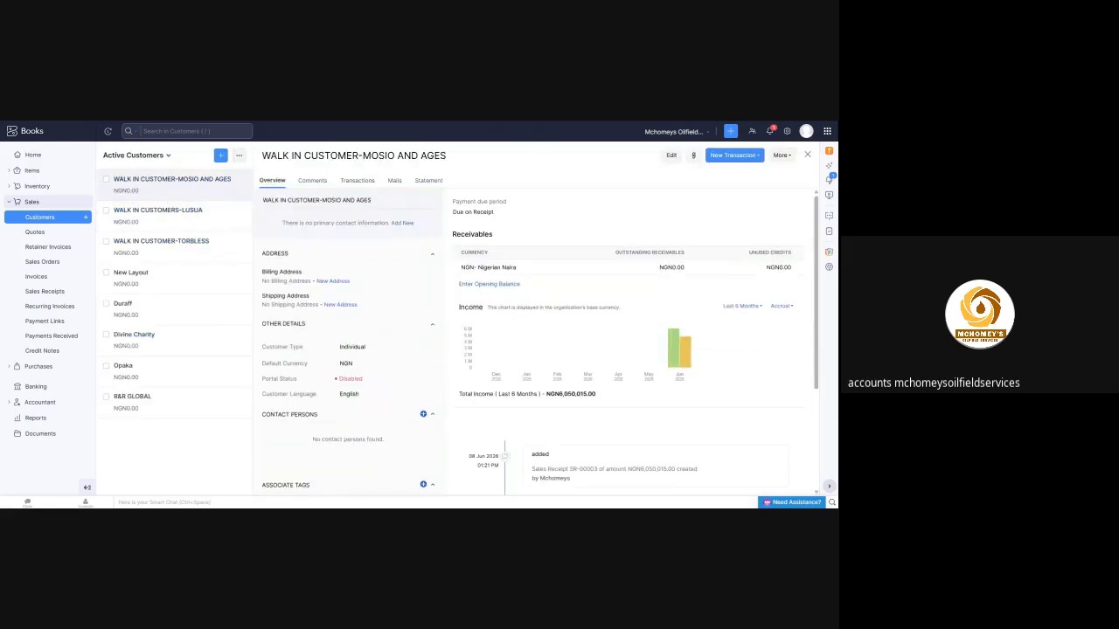
left_click(358, 181)
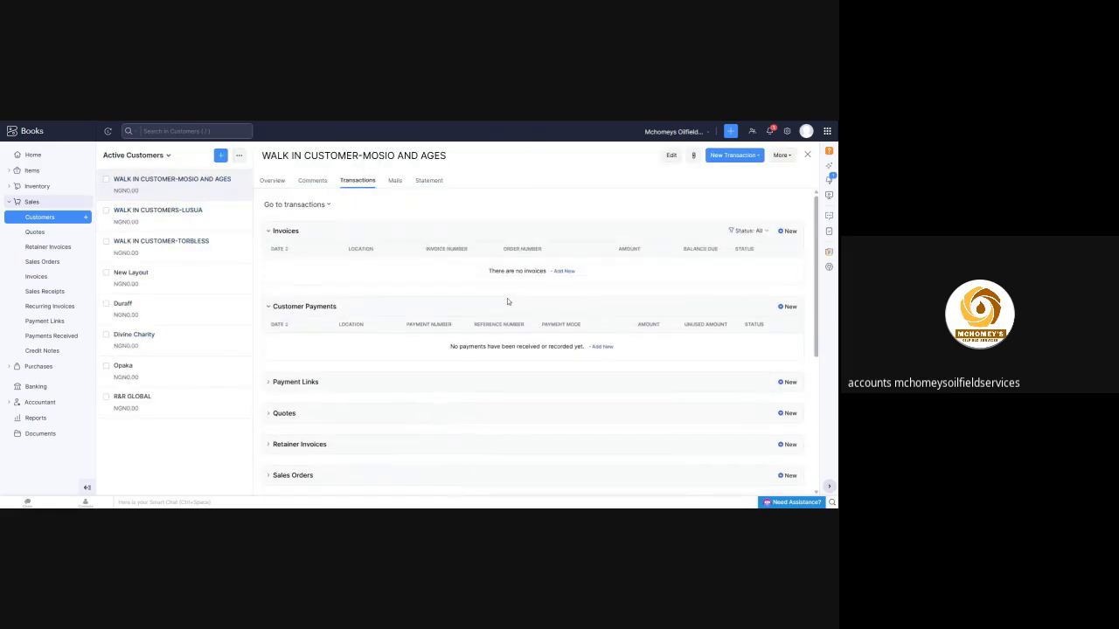
View the vendor list under Purchases and open the expenses
left_click(38, 367)
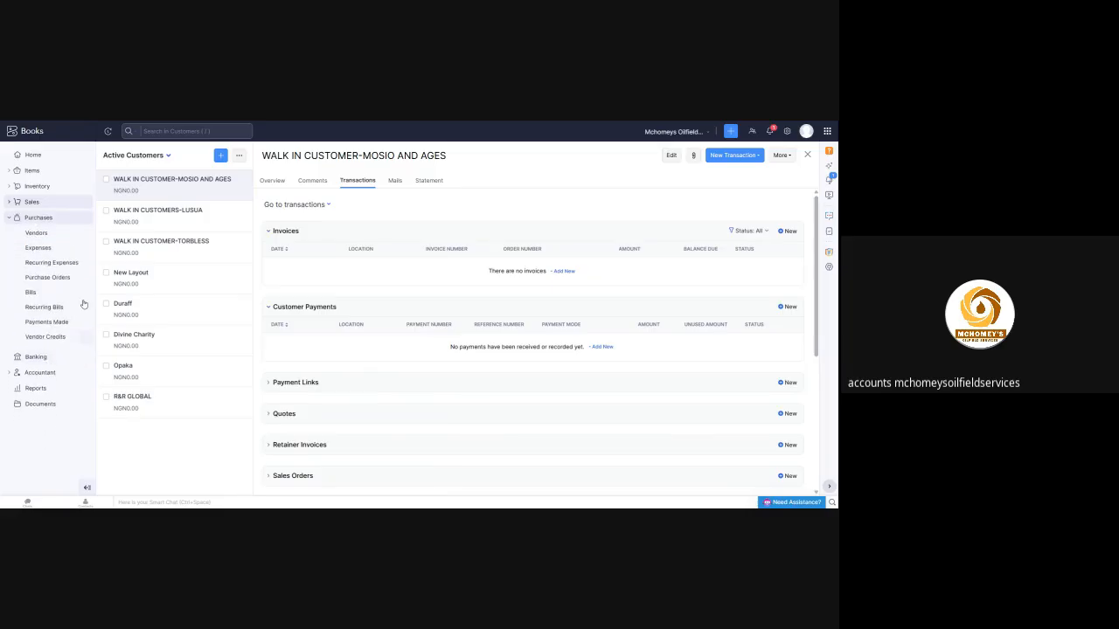
left_click(37, 233)
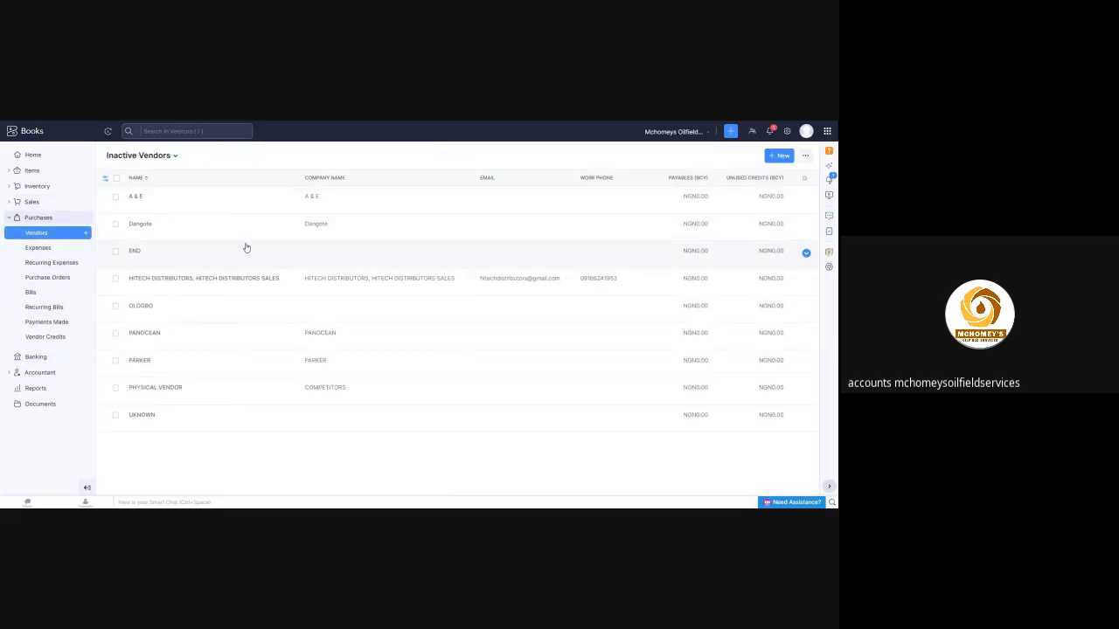
left_click(37, 247)
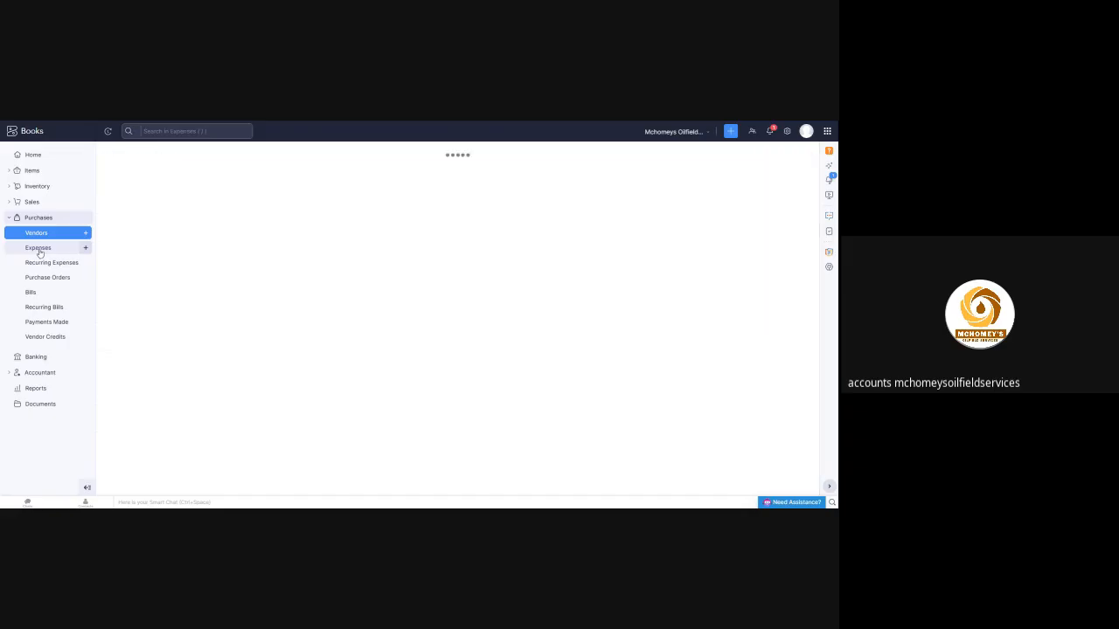
View the Directors -Zenith bank account from the banking overview, and return to the home dashboard
left_click(35, 357)
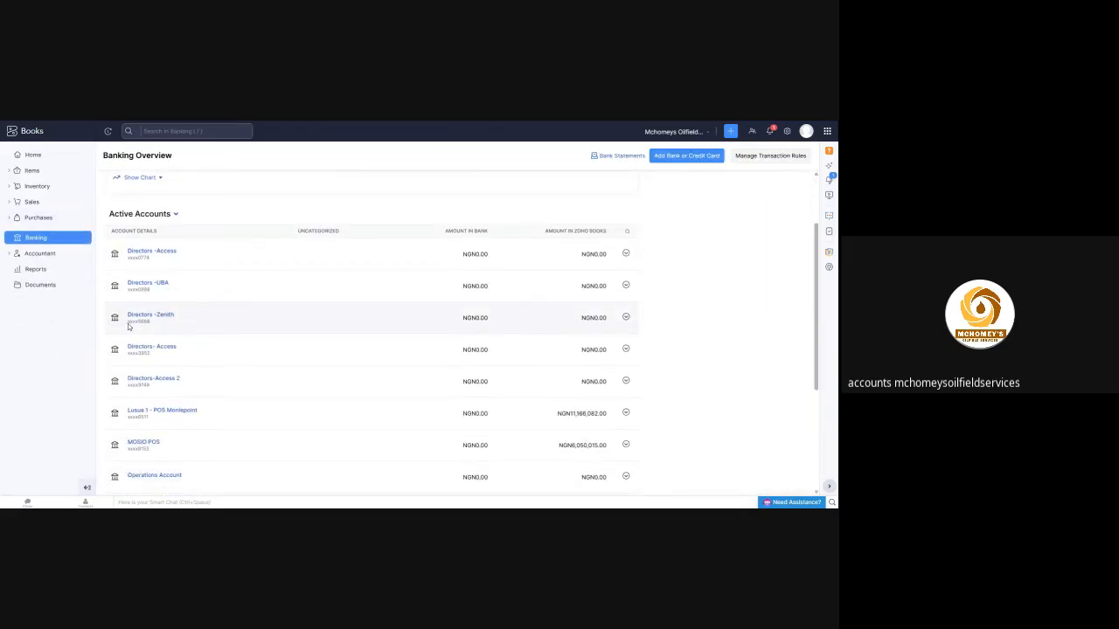
left_click(152, 317)
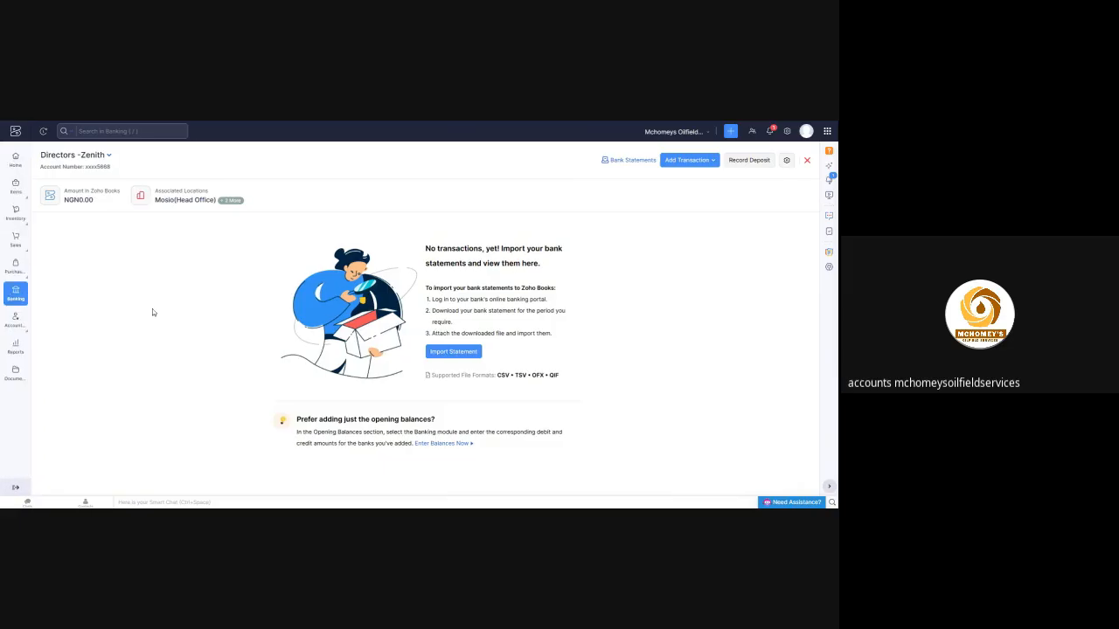
left_click(15, 161)
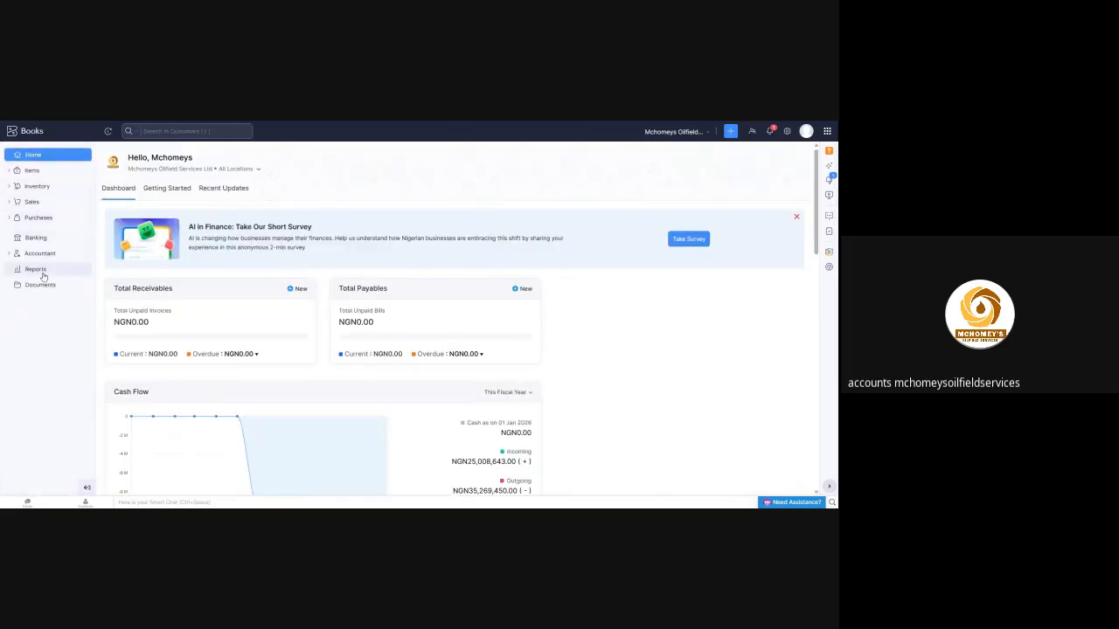
Open the Profit and Loss report from the Reports Center and review its income and cost sections
left_click(43, 277)
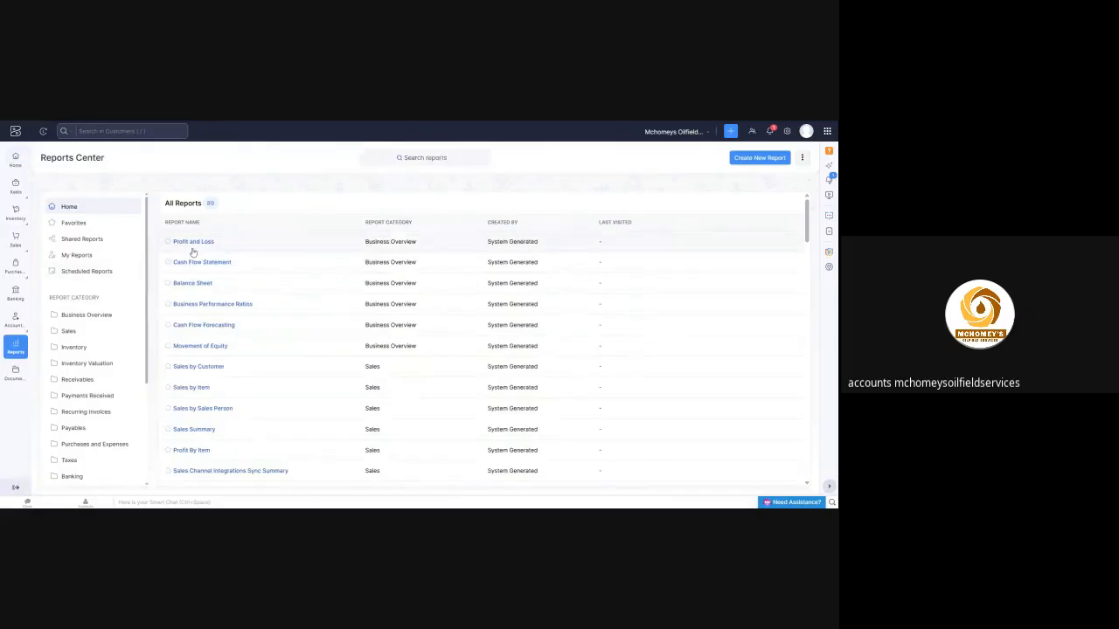
left_click(194, 250)
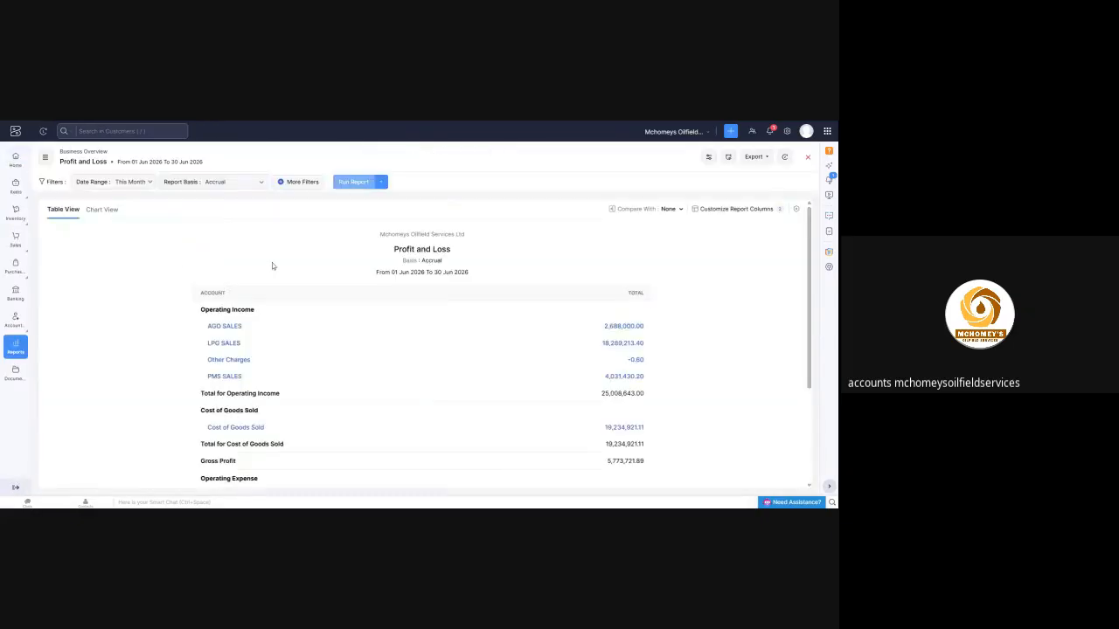
scroll(261, 263, "down", 2)
scroll(261, 262, "down", 3)
scroll(607, 253, "up", 5)
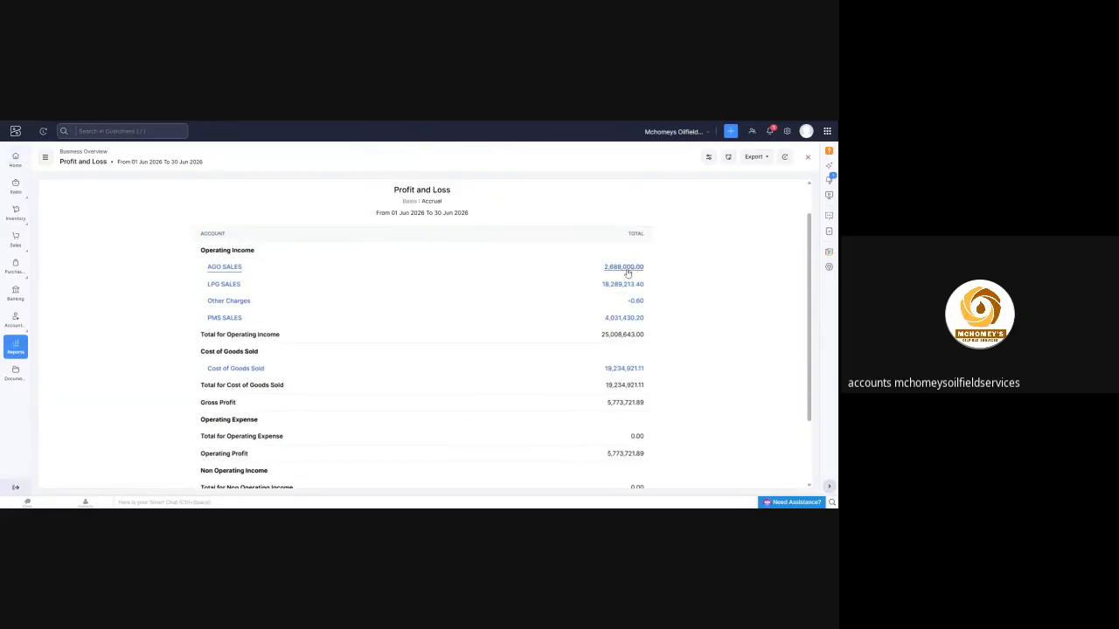
Drill down from the AGO SALES amount to the Torbless sales receipt and review its line items and journal entries
left_click(620, 272)
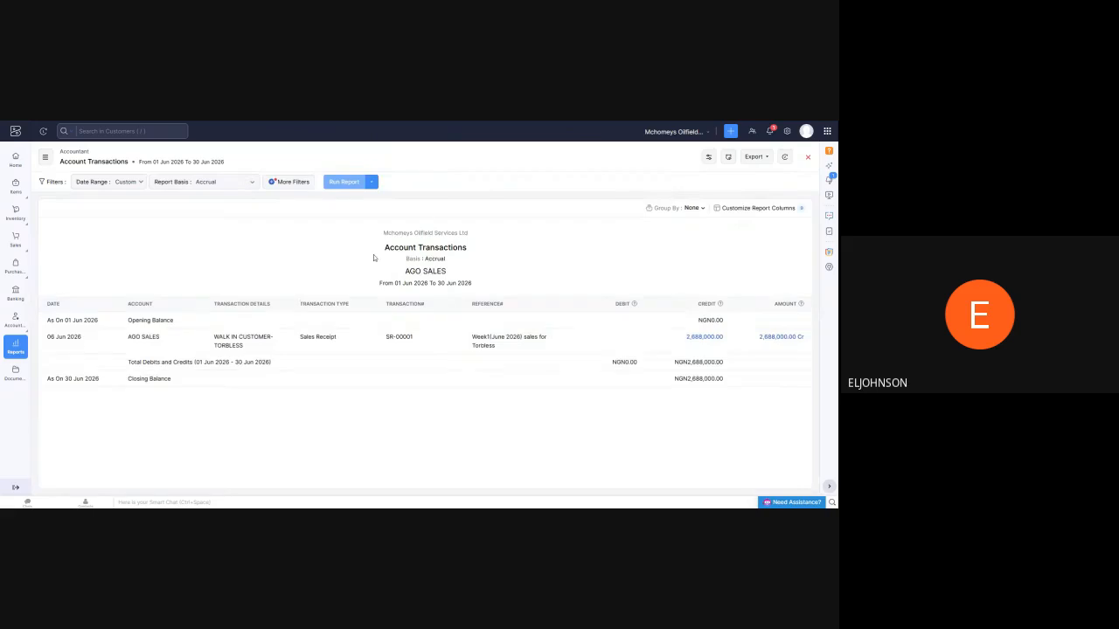
left_click(702, 337)
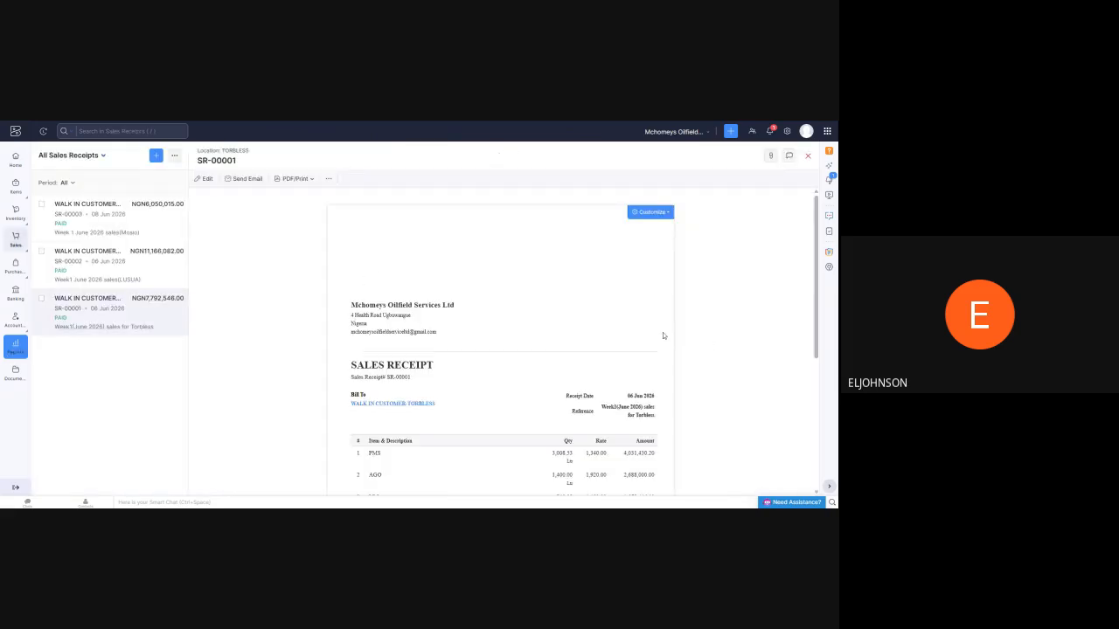
scroll(499, 350, "down", 3)
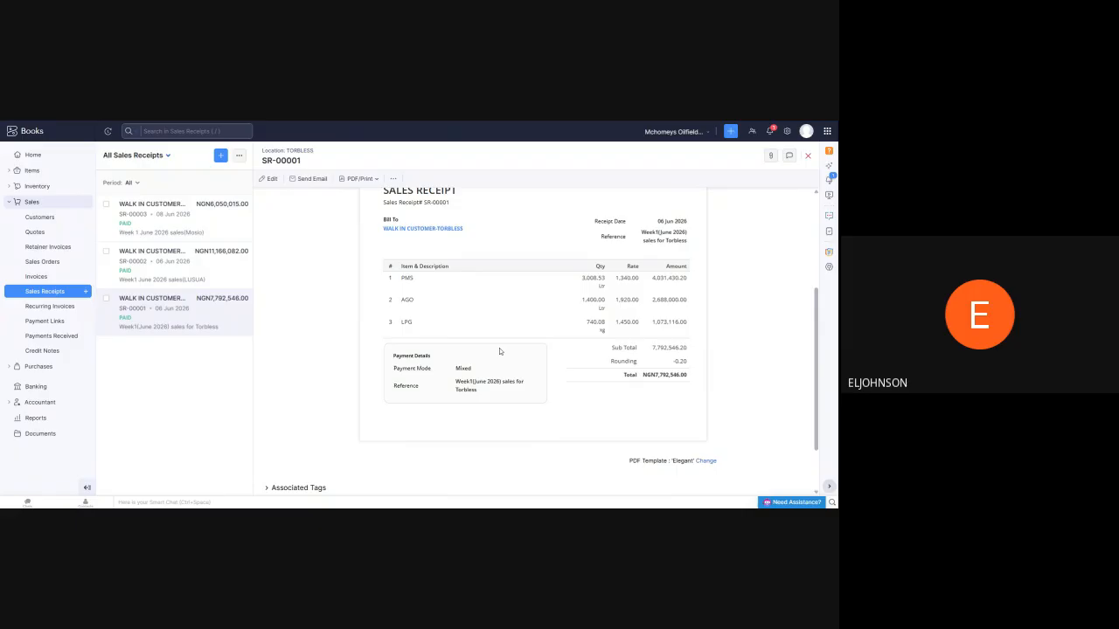
scroll(499, 348, "down", 5)
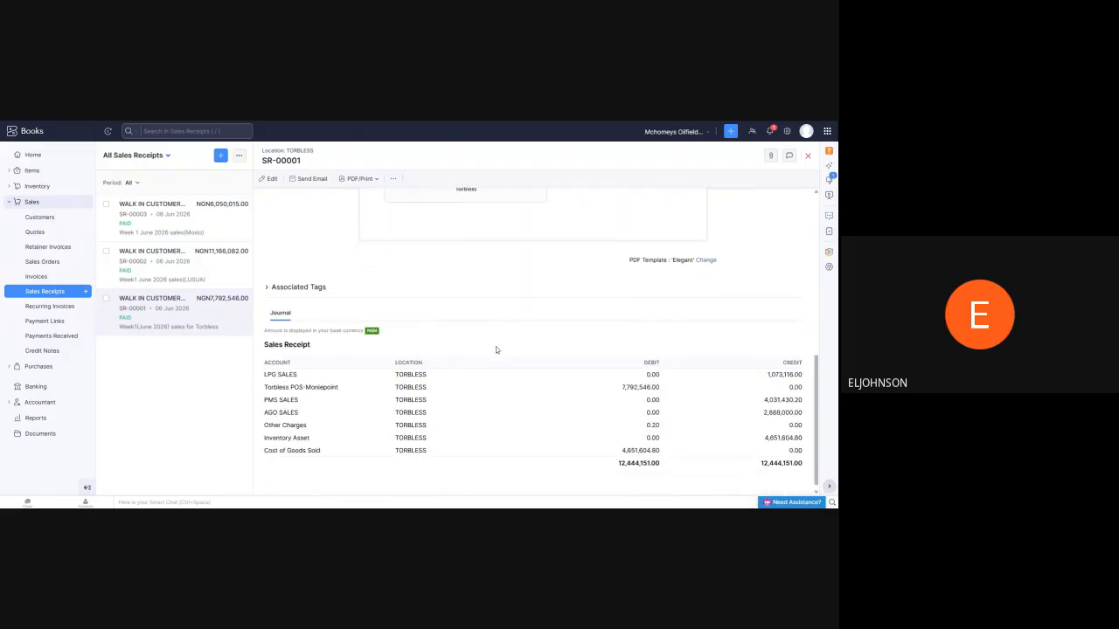
scroll(496, 349, "up", 8)
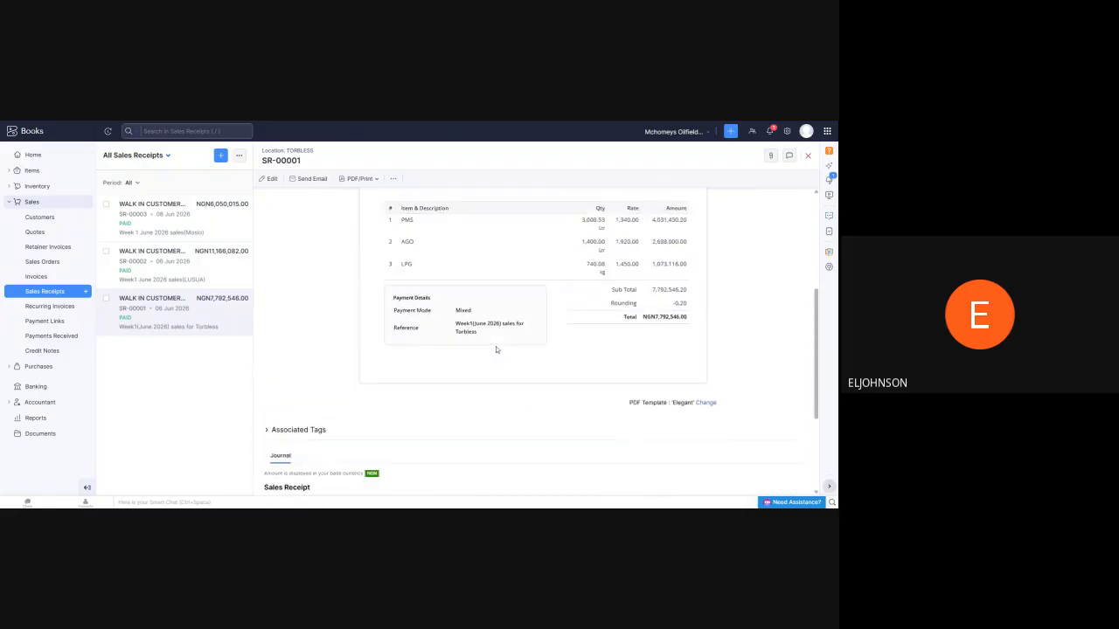
View the Lusua and Mosio sales receipts, close the receipt details and return to the home dashboard
left_click(172, 273)
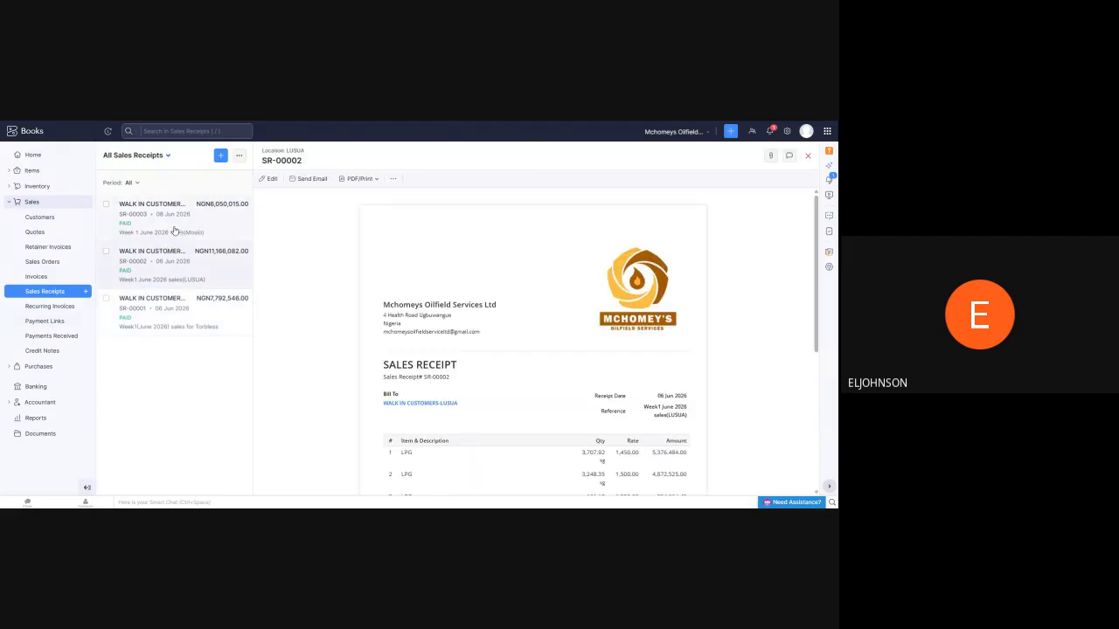
left_click(179, 229)
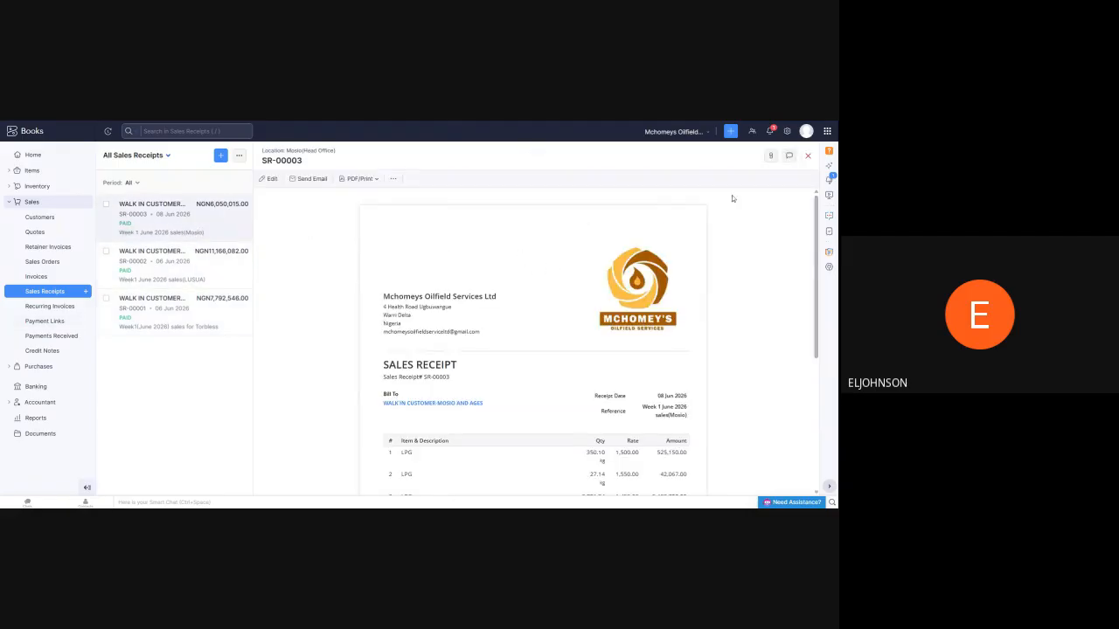
left_click(808, 156)
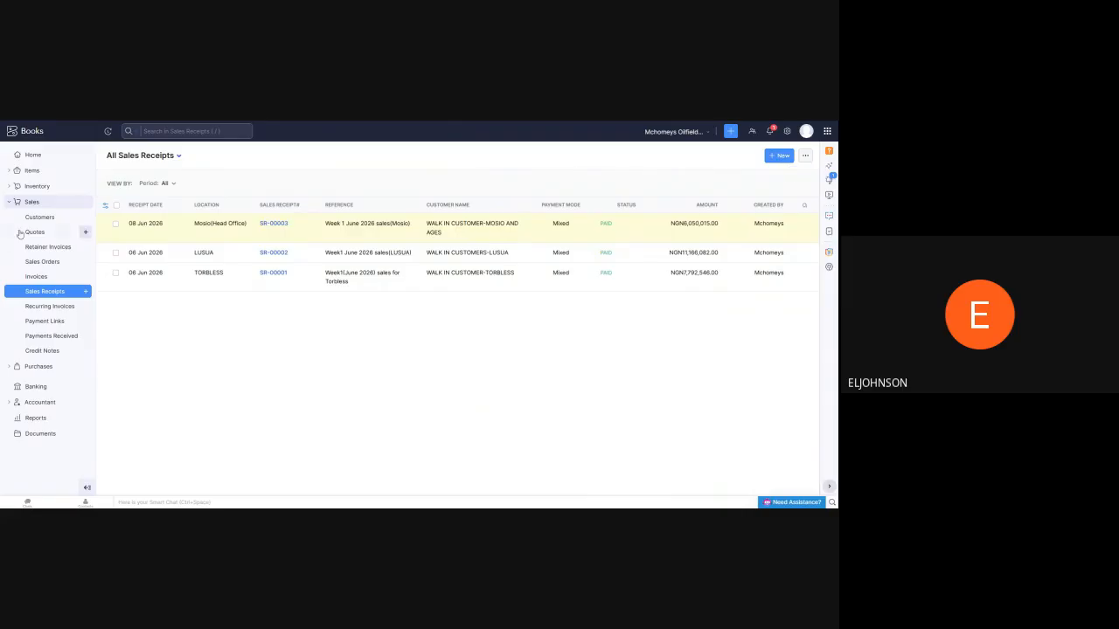
left_click(39, 156)
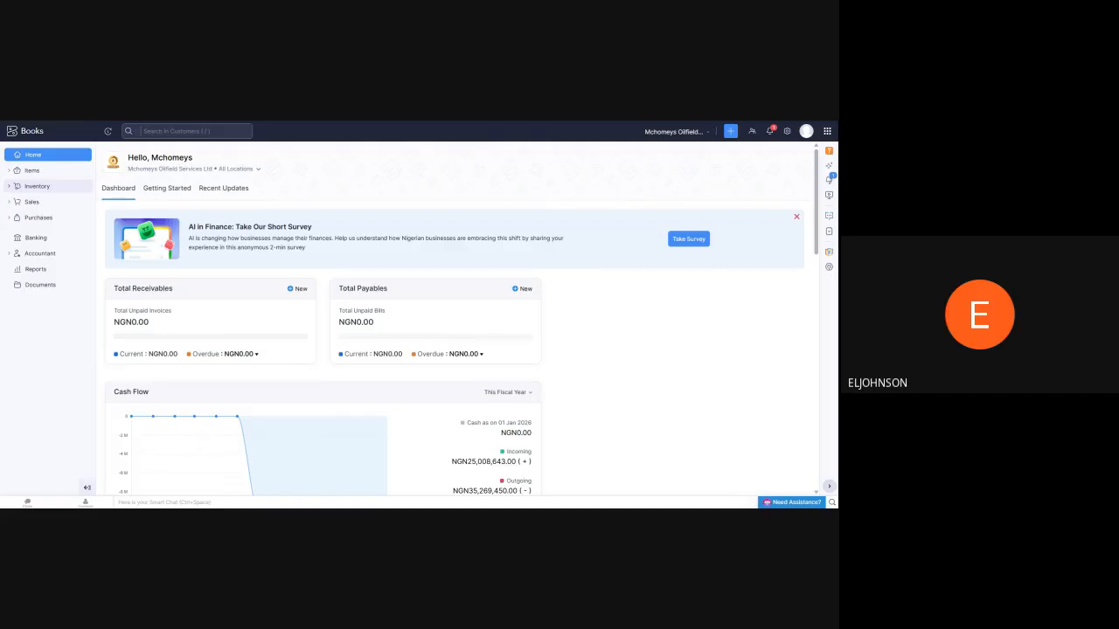
Open the list of active items to view the LPG, AGO and PMS products
left_click(31, 171)
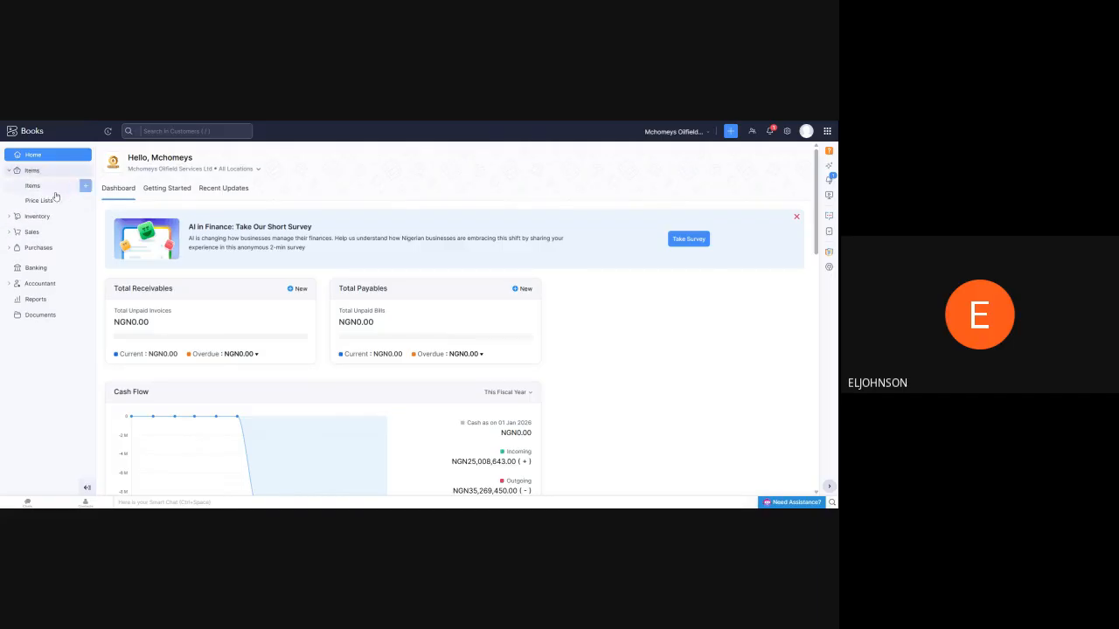
left_click(33, 186)
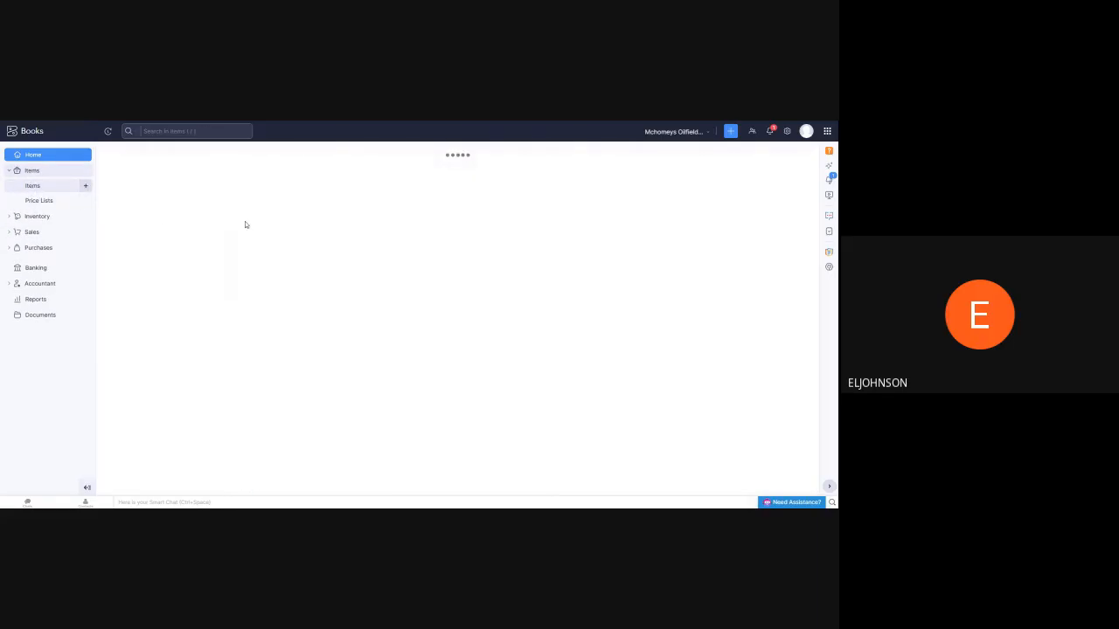
left_click(36, 175)
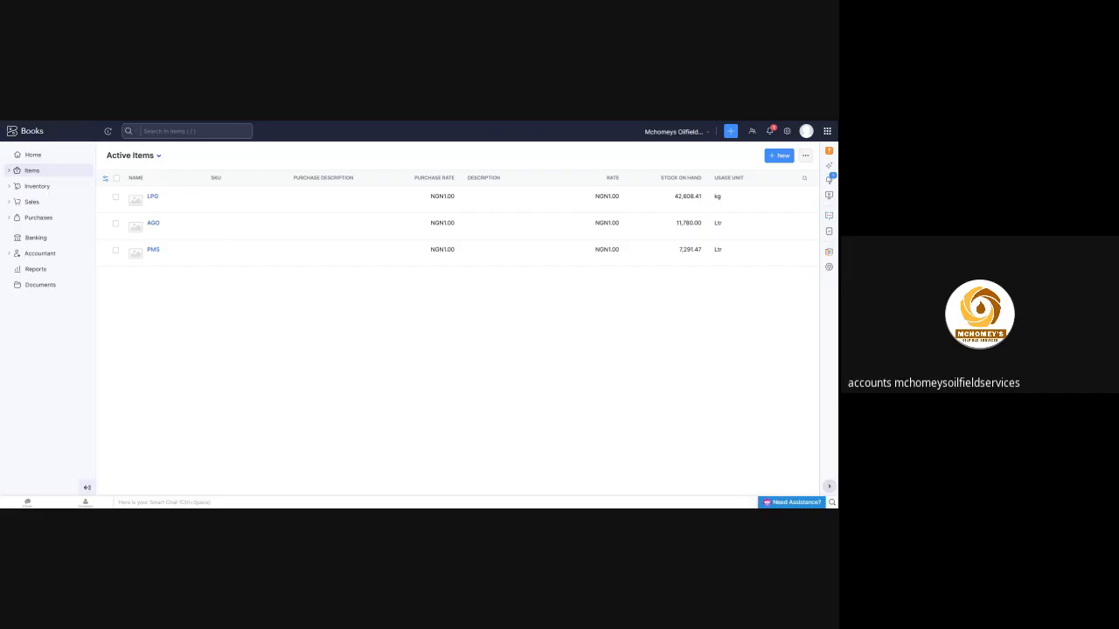
Browse the available finance and collaboration applications in the list of all Zoho apps
left_click(827, 131)
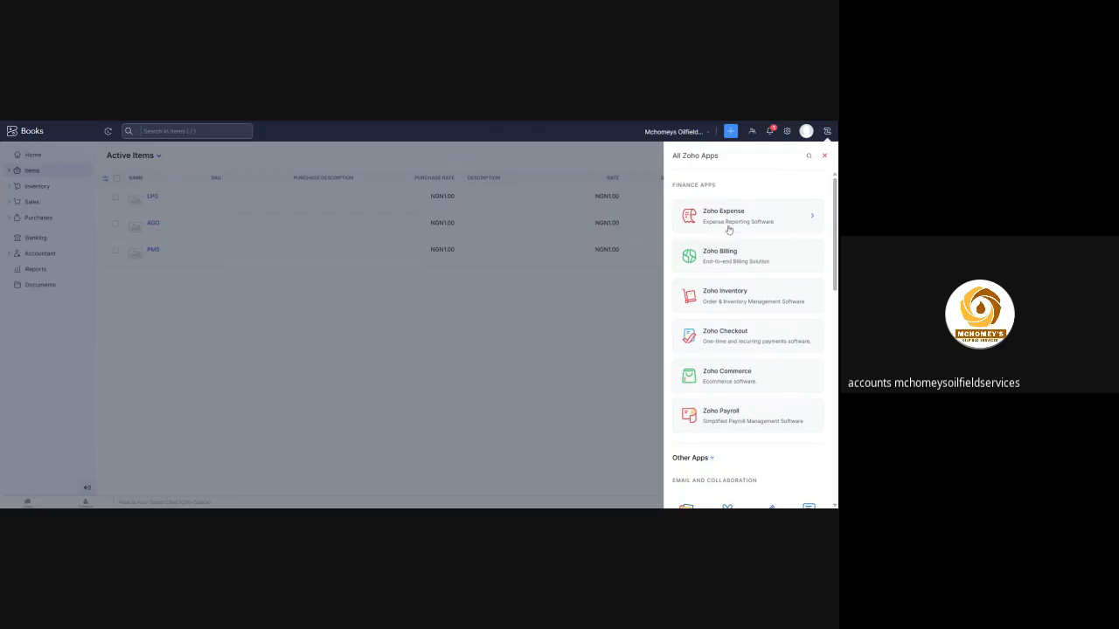
scroll(735, 271, "down", 3)
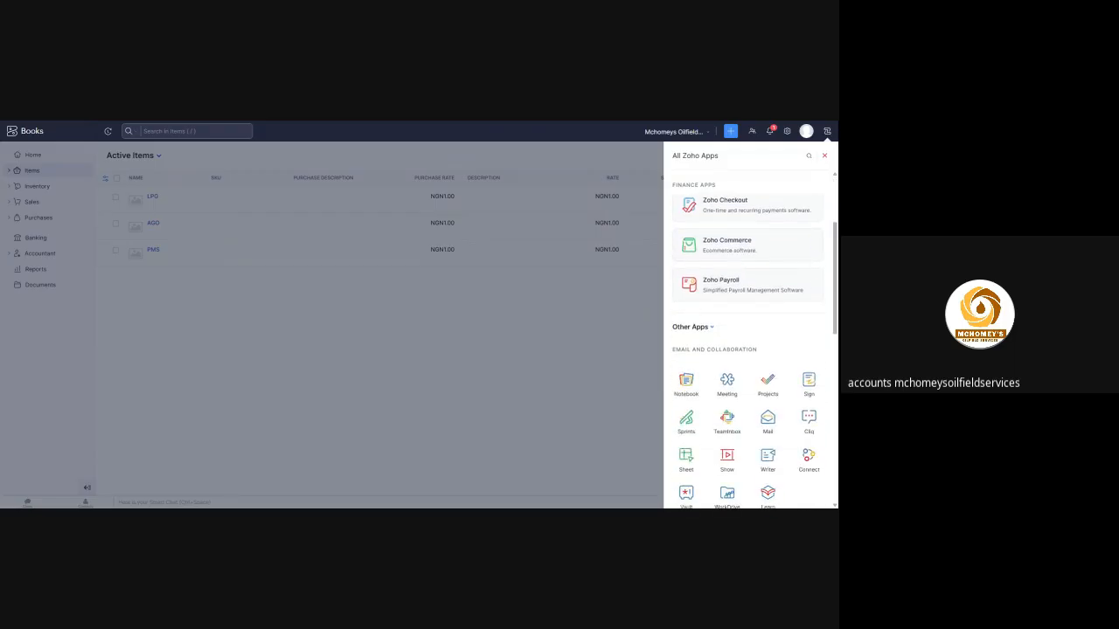
scroll(710, 291, "up", 2)
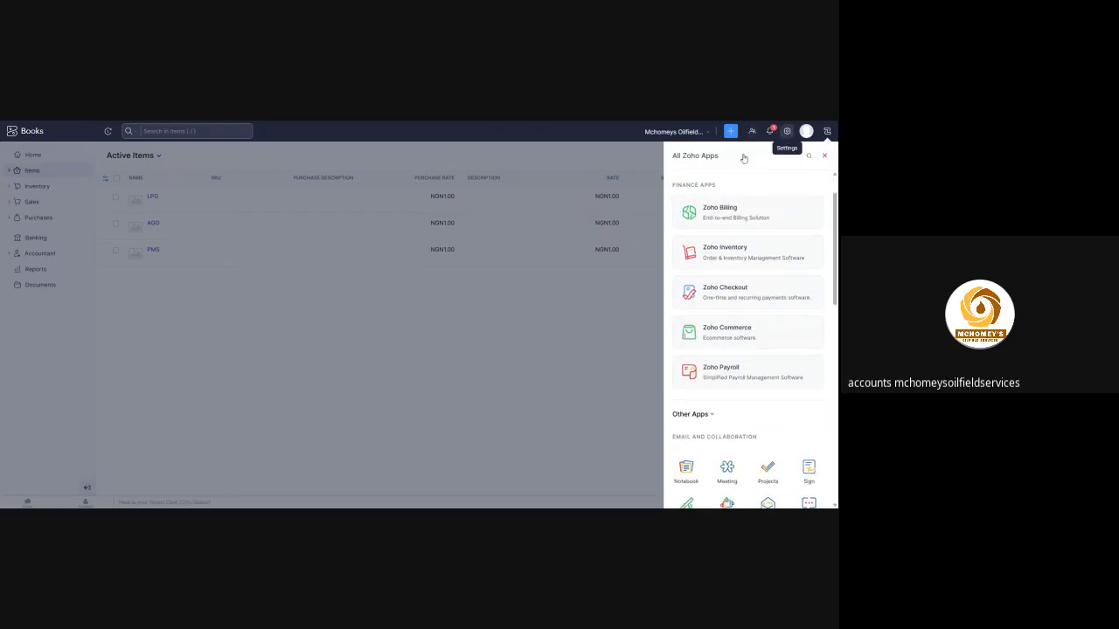
Open the full settings overview and examine the module settings, integrations and developer data sections
left_click(787, 131)
scroll(180, 348, "down", 5)
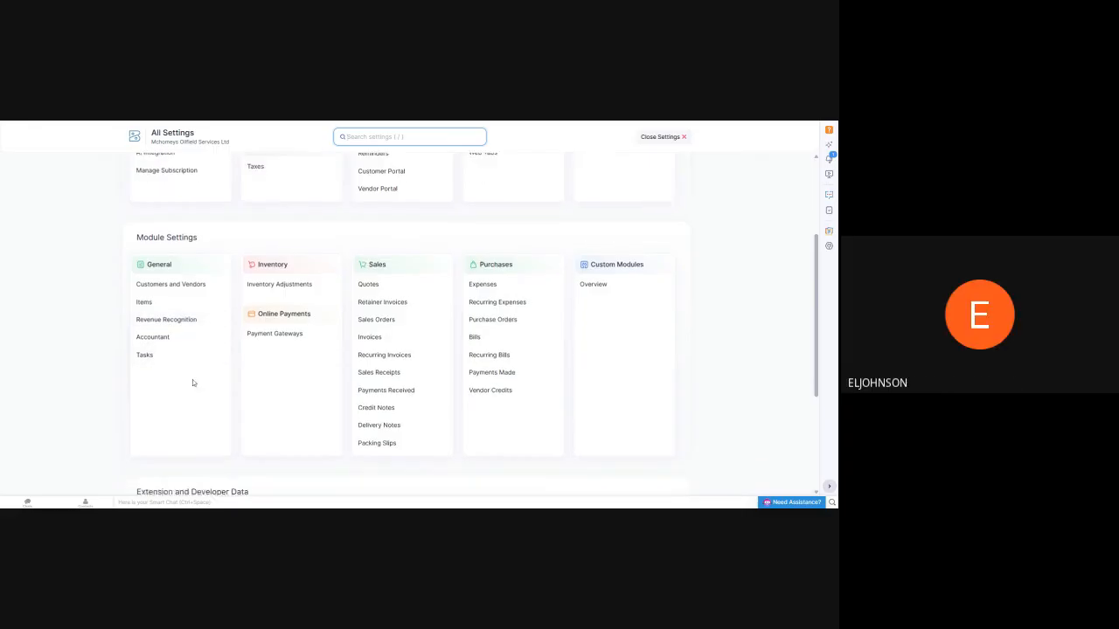
scroll(271, 385, "down", 3)
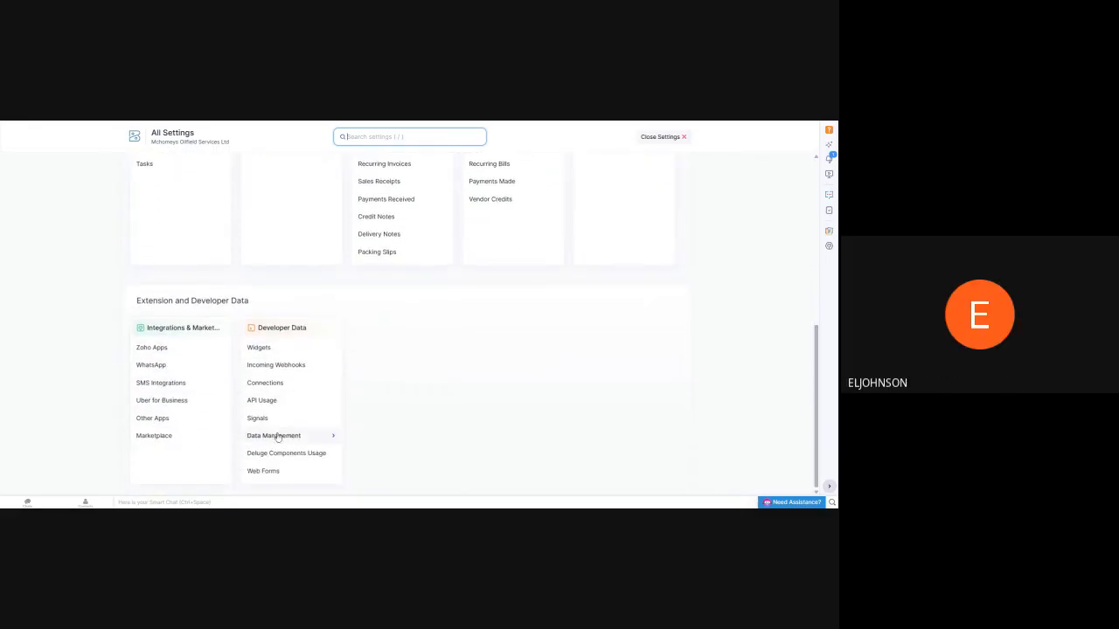
scroll(185, 424, "up", 1)
scroll(186, 423, "up", 3)
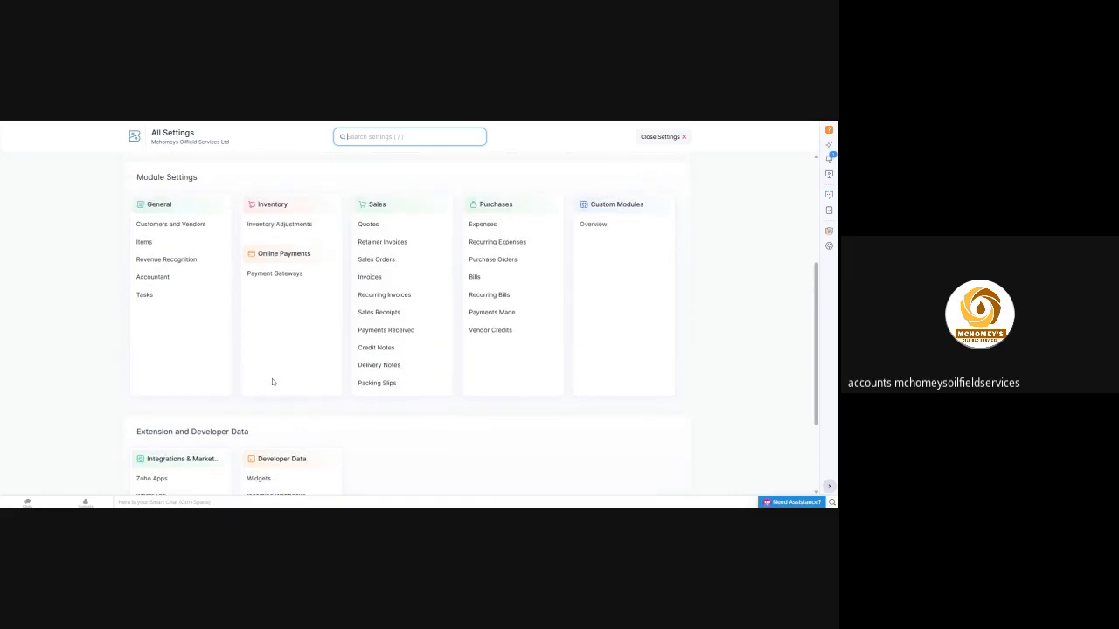
scroll(269, 386, "down", 1)
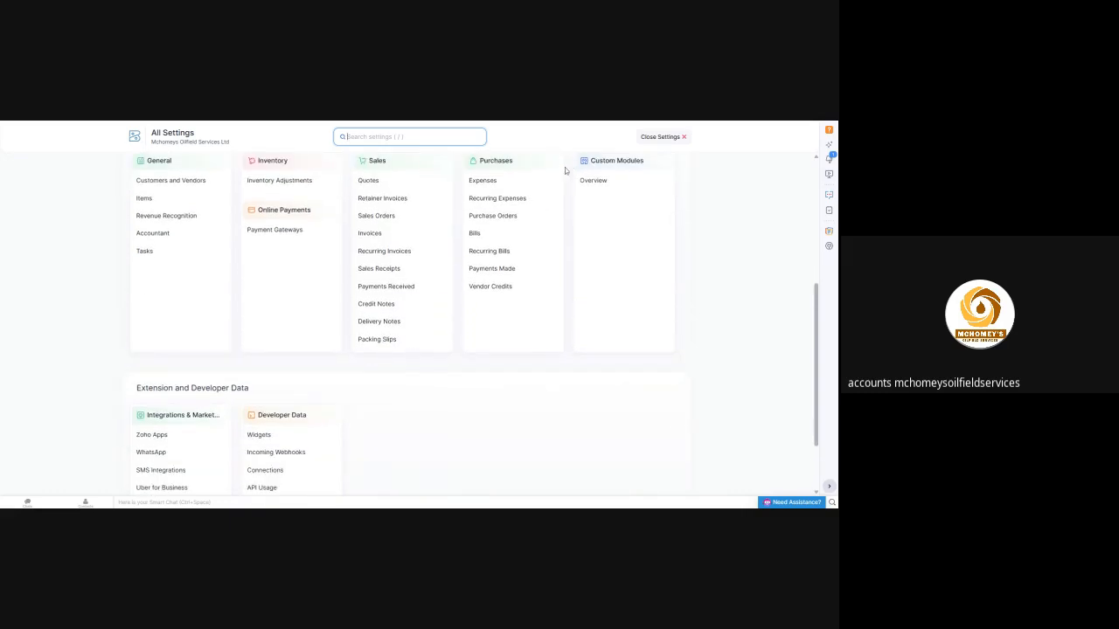
scroll(212, 328, "down", 2)
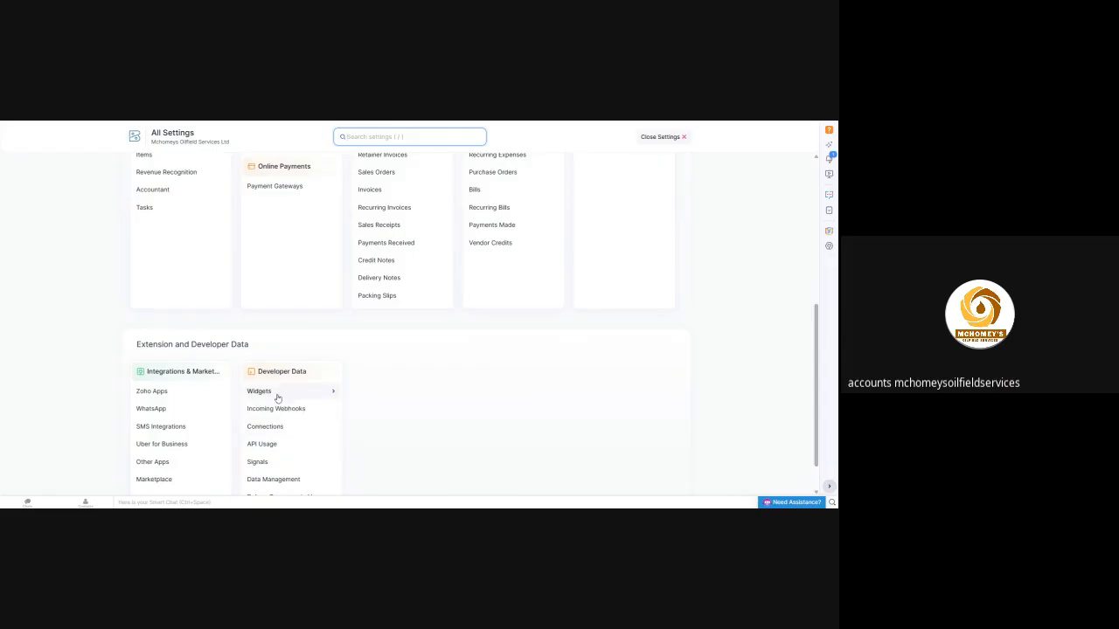
scroll(267, 445, "down", 2)
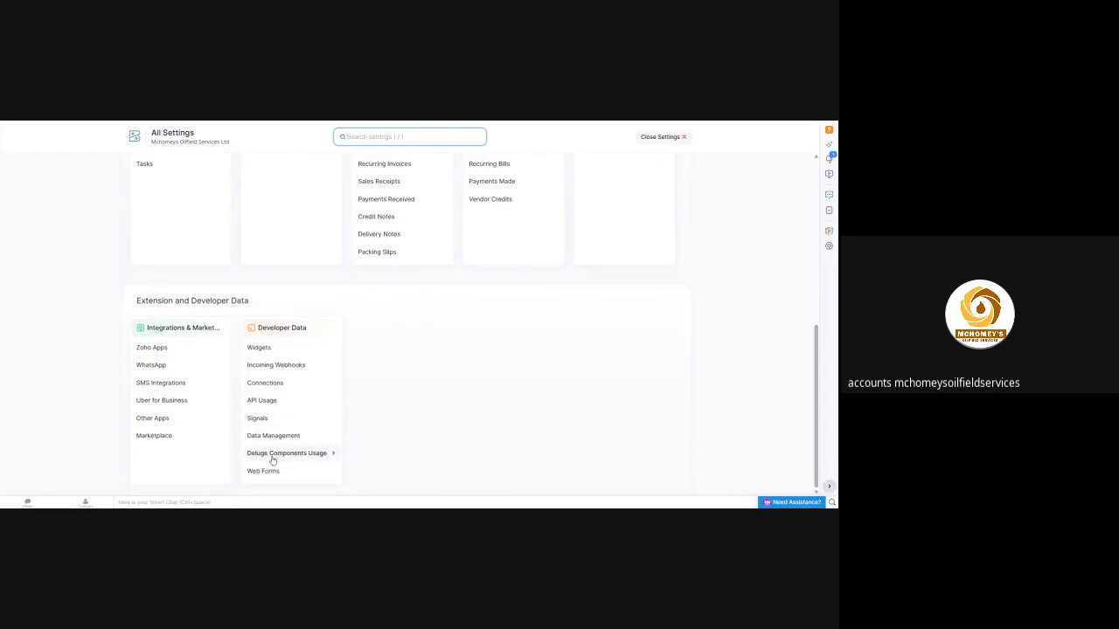
scroll(187, 426, "up", 2)
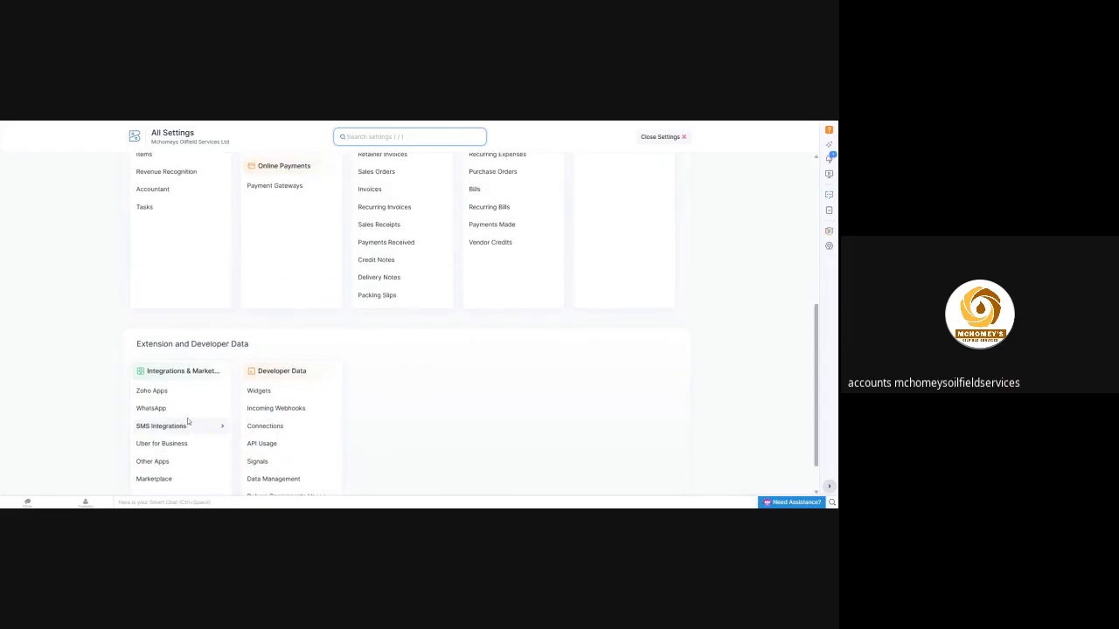
scroll(267, 405, "up", 2)
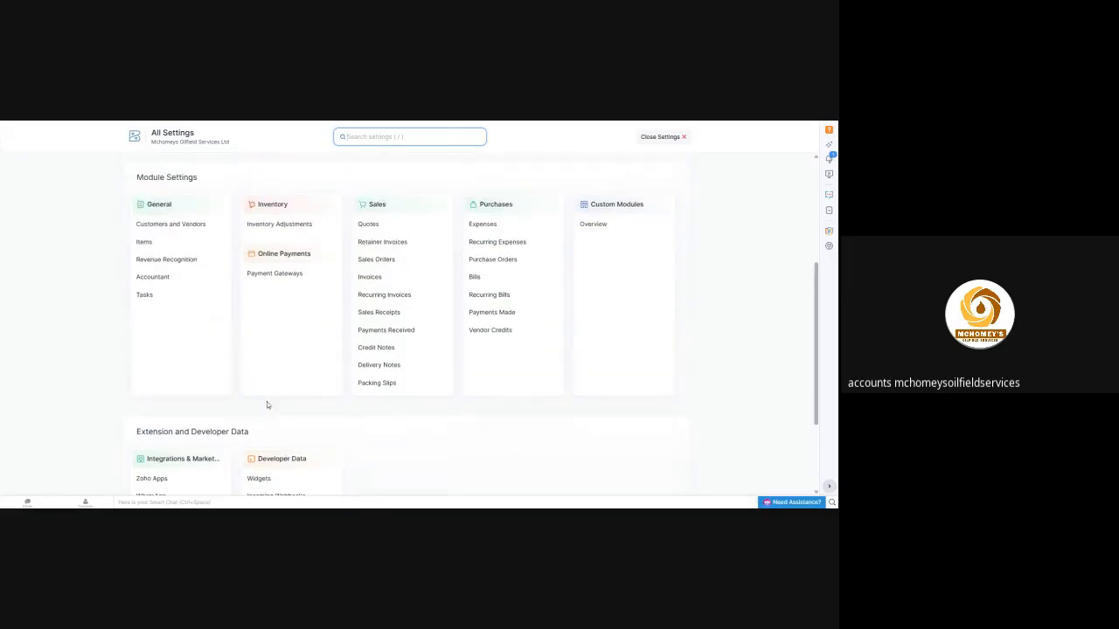
scroll(155, 287, "up", 1)
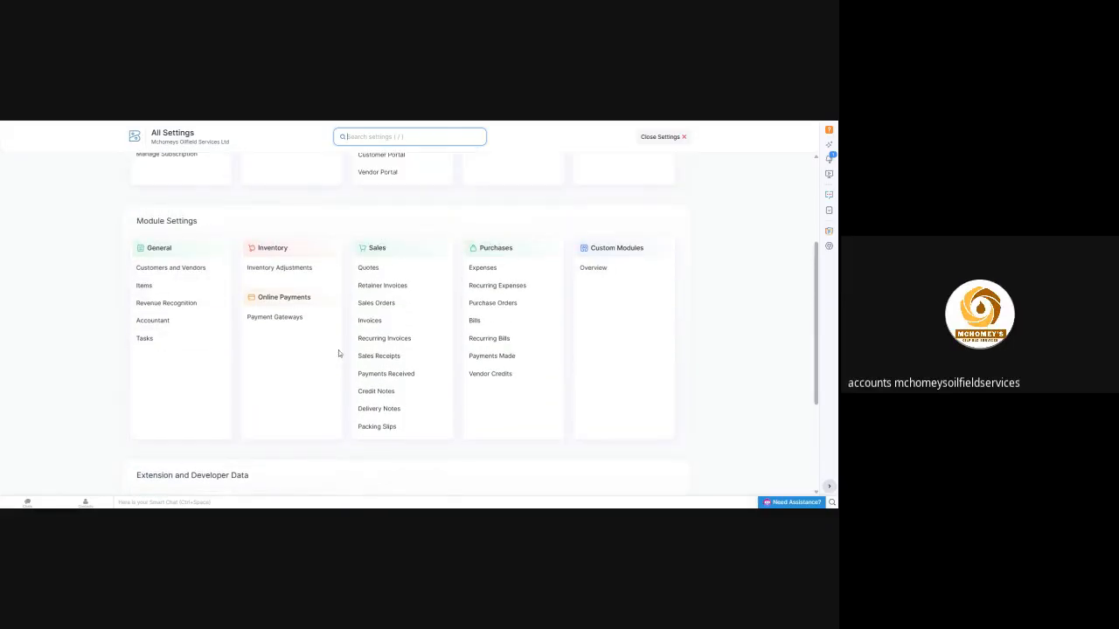
Review the organization, users, customization and automation settings alongside the sales module options, and close the settings
scroll(454, 350, "up", 3)
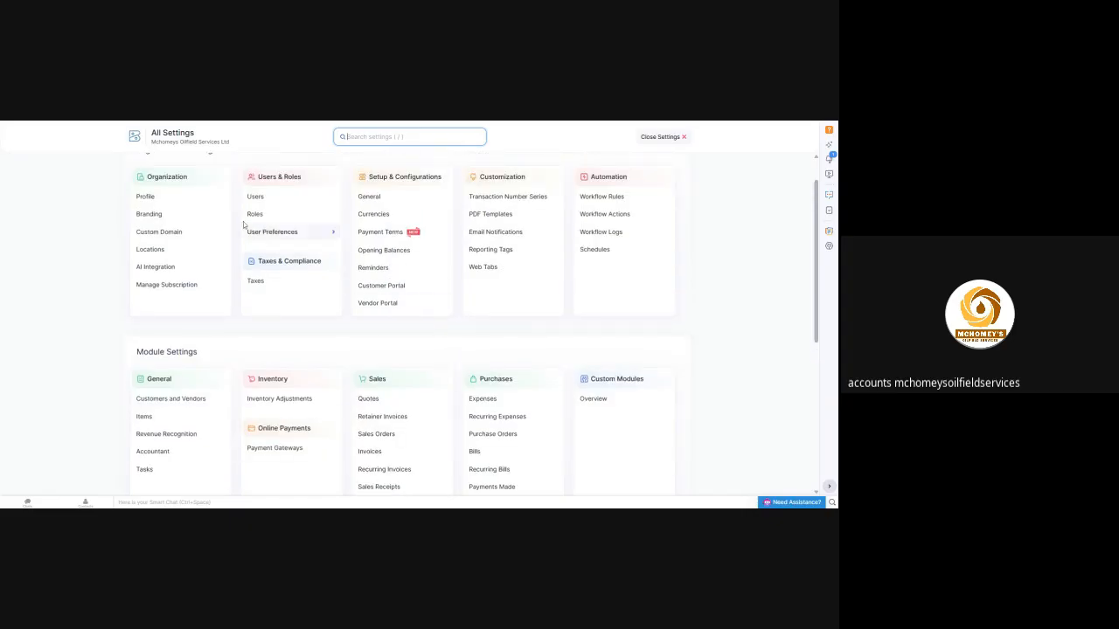
scroll(203, 248, "down", 1)
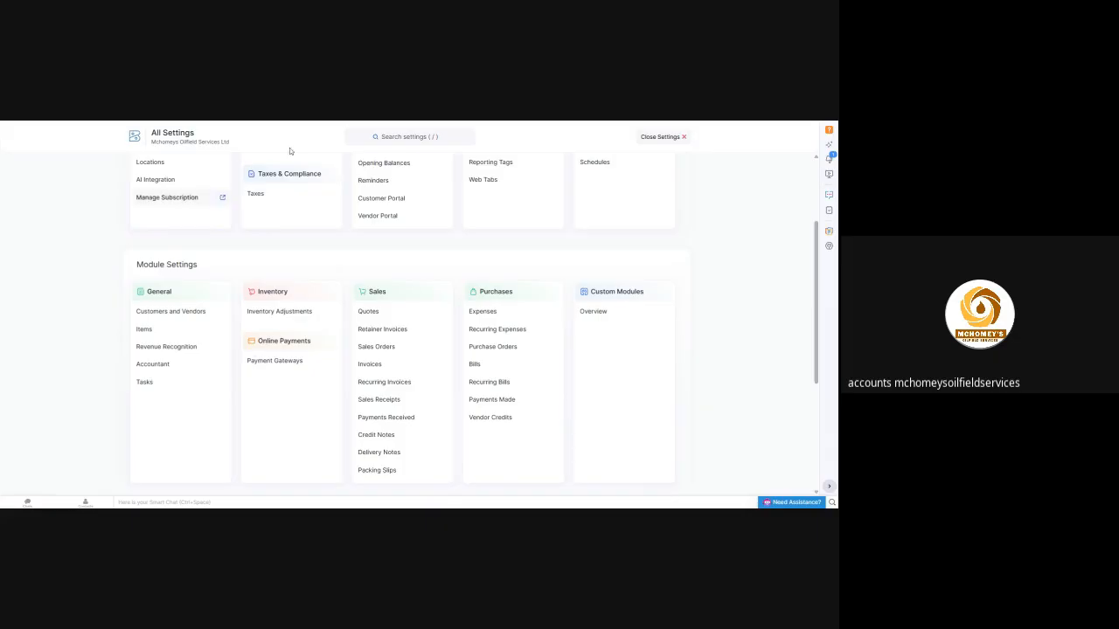
scroll(289, 150, "up", 2)
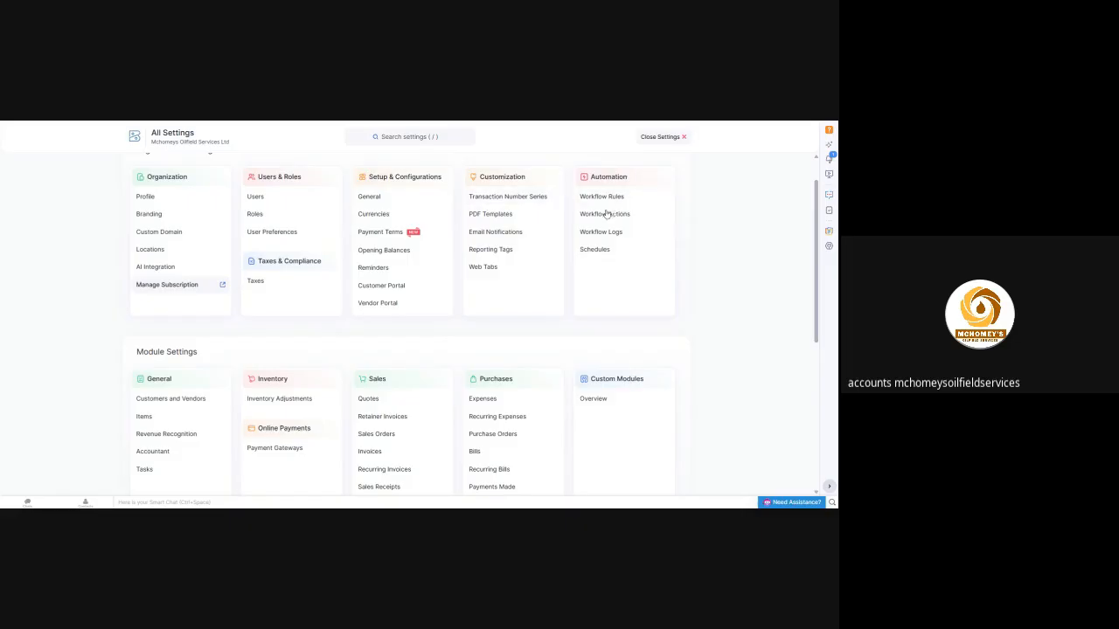
scroll(269, 348, "down", 1)
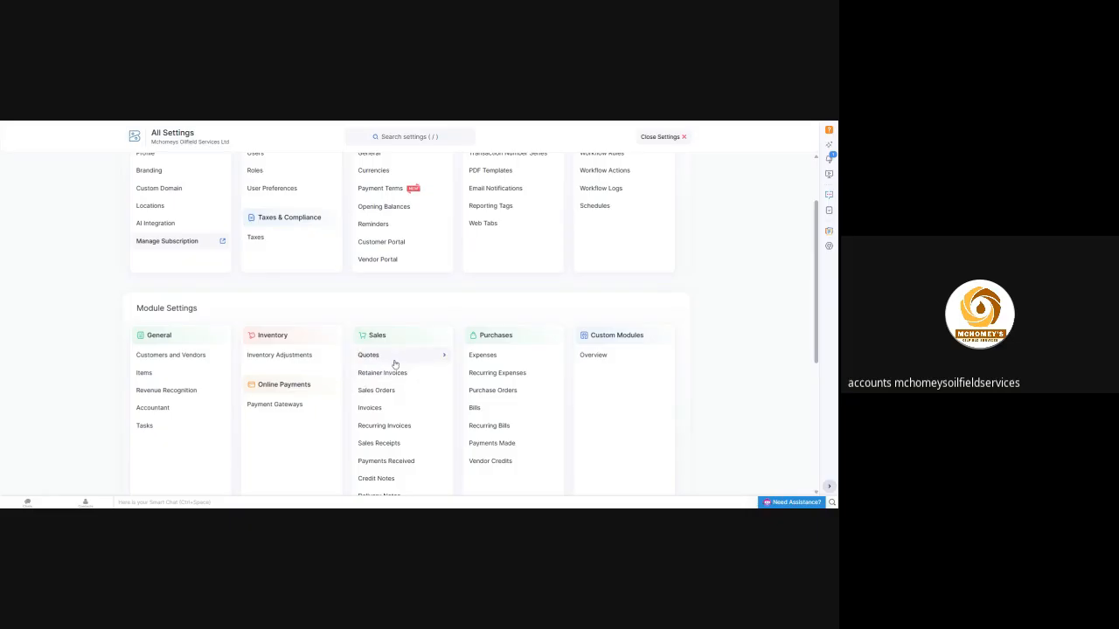
scroll(396, 361, "down", 1)
scroll(396, 361, "down", 1)
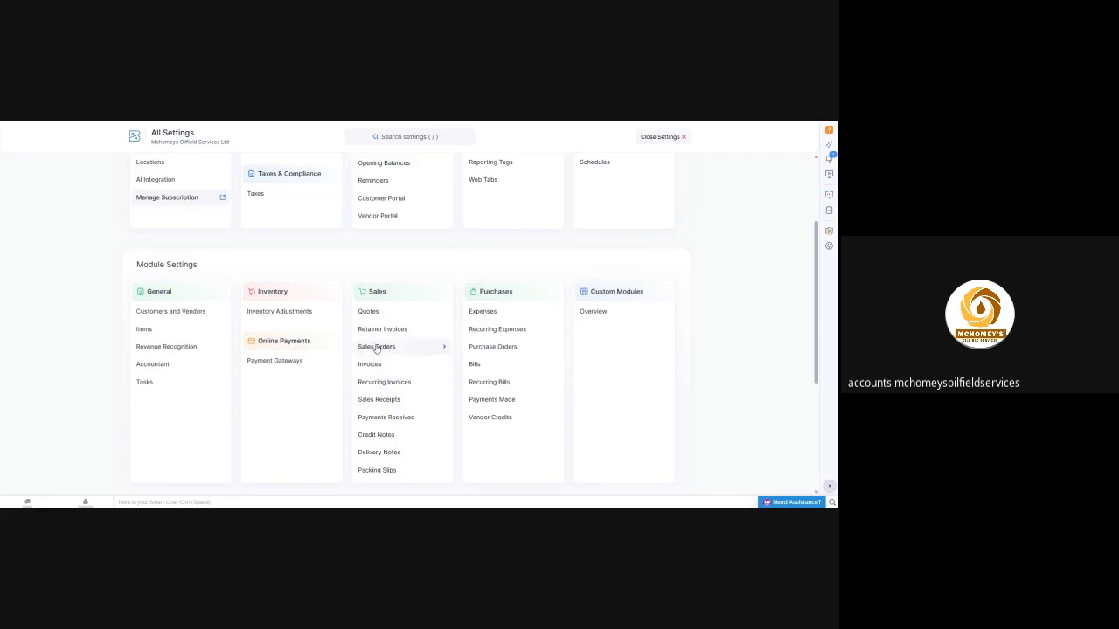
scroll(386, 256, "up", 3)
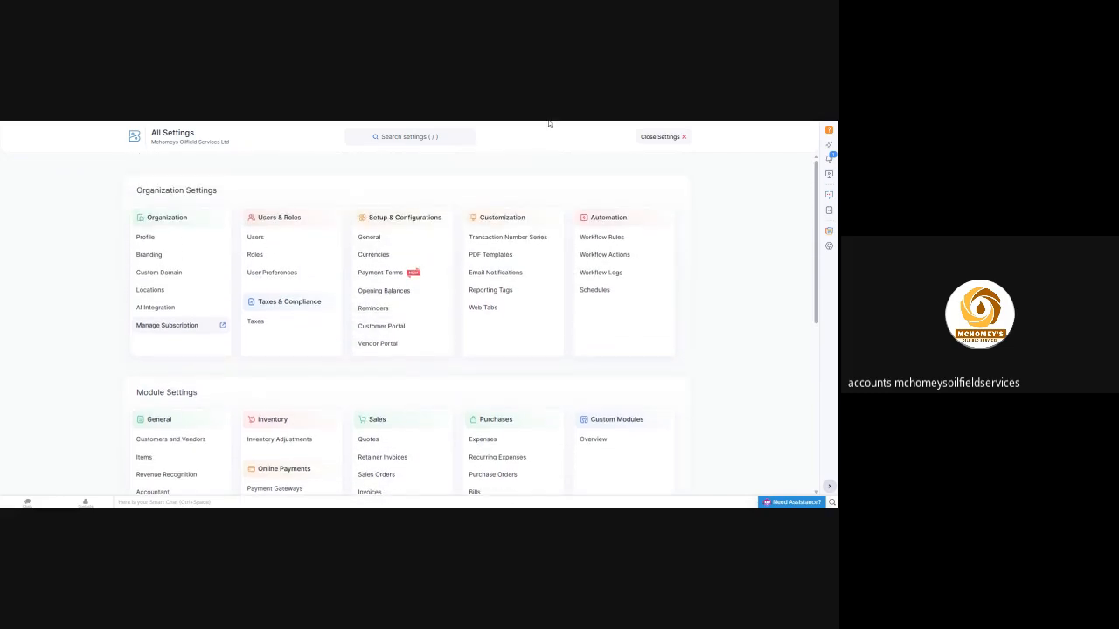
left_click(684, 138)
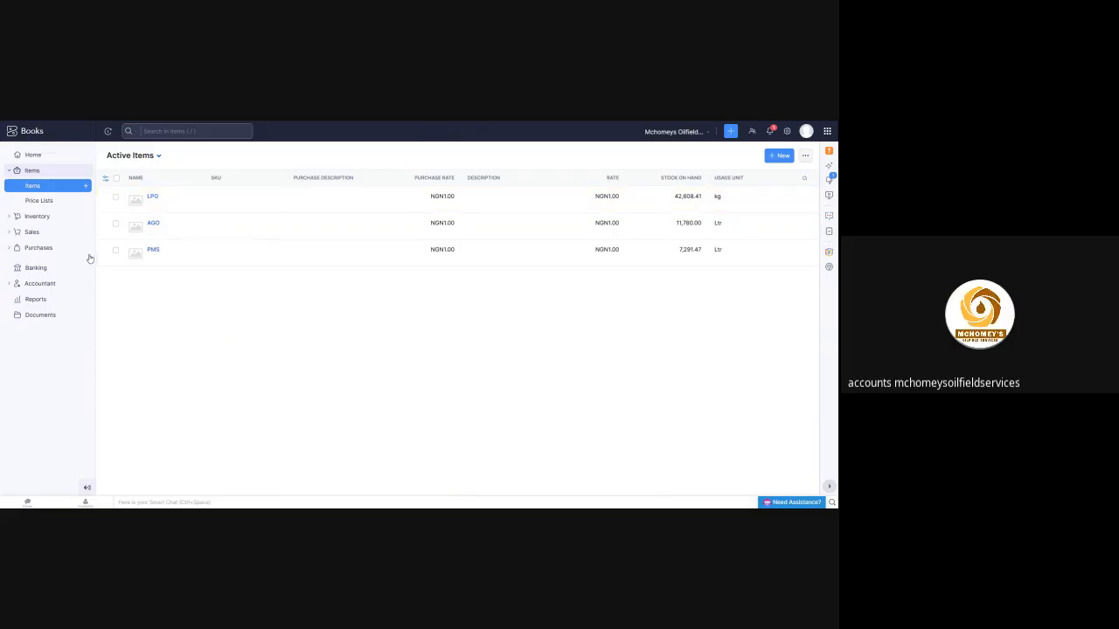
Open the active customers list and view the Mosio and Ages, Lusua, Torbless, New Layout and Duraff customer records
left_click(32, 233)
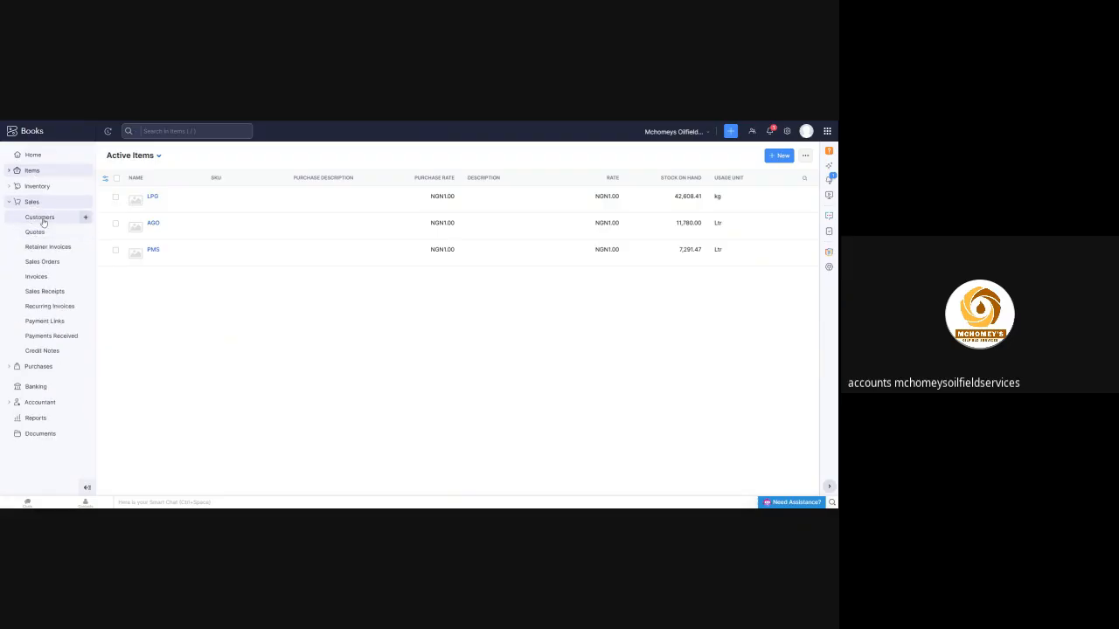
left_click(41, 219)
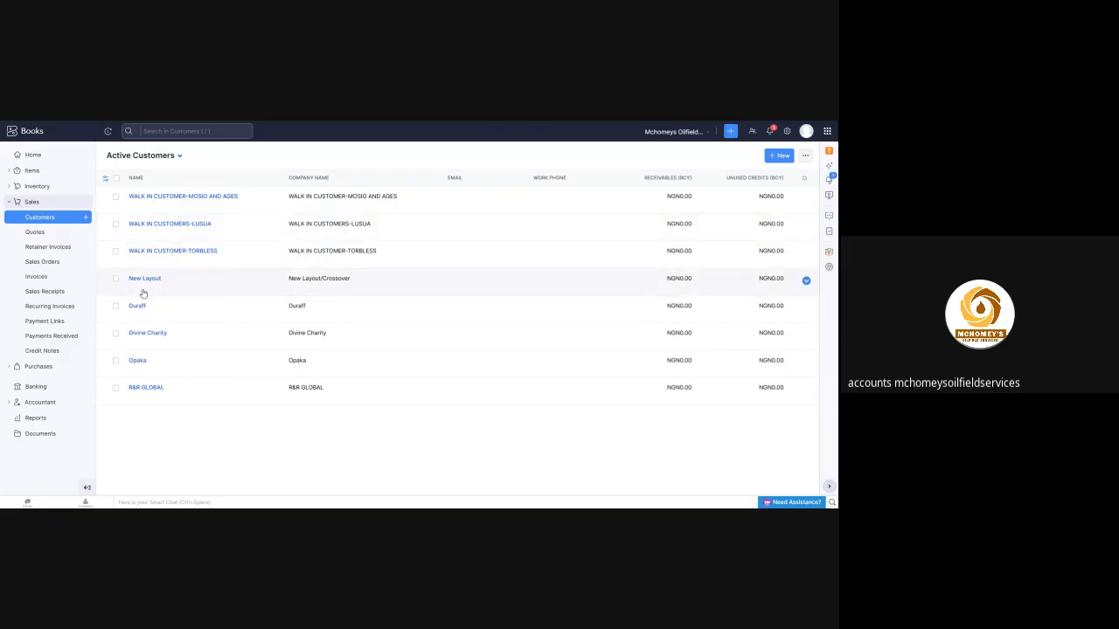
left_click(170, 202)
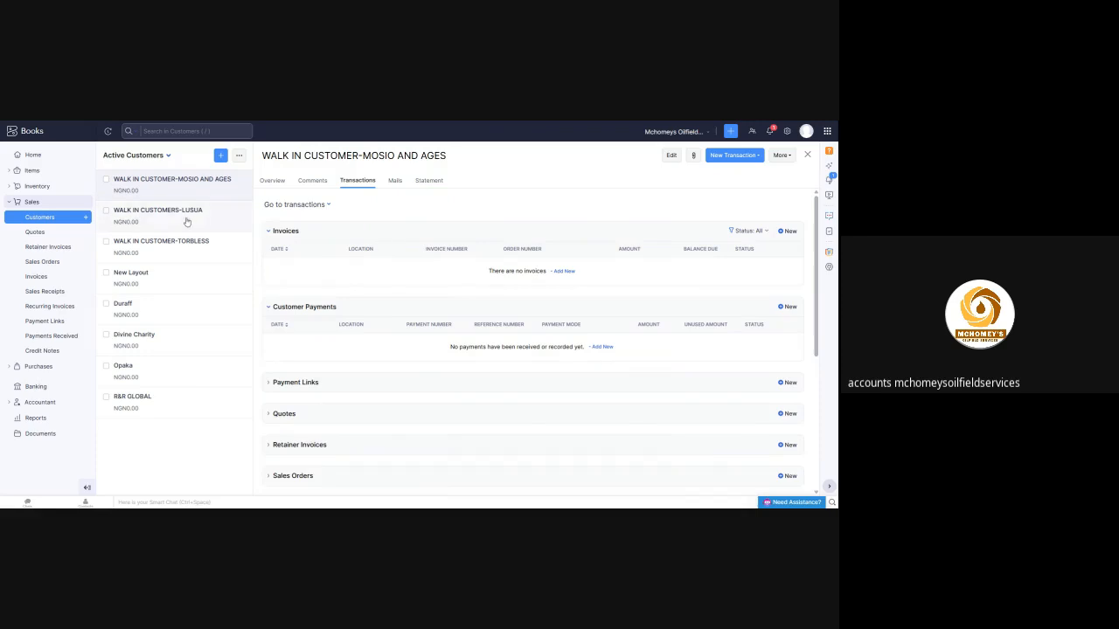
left_click(157, 214)
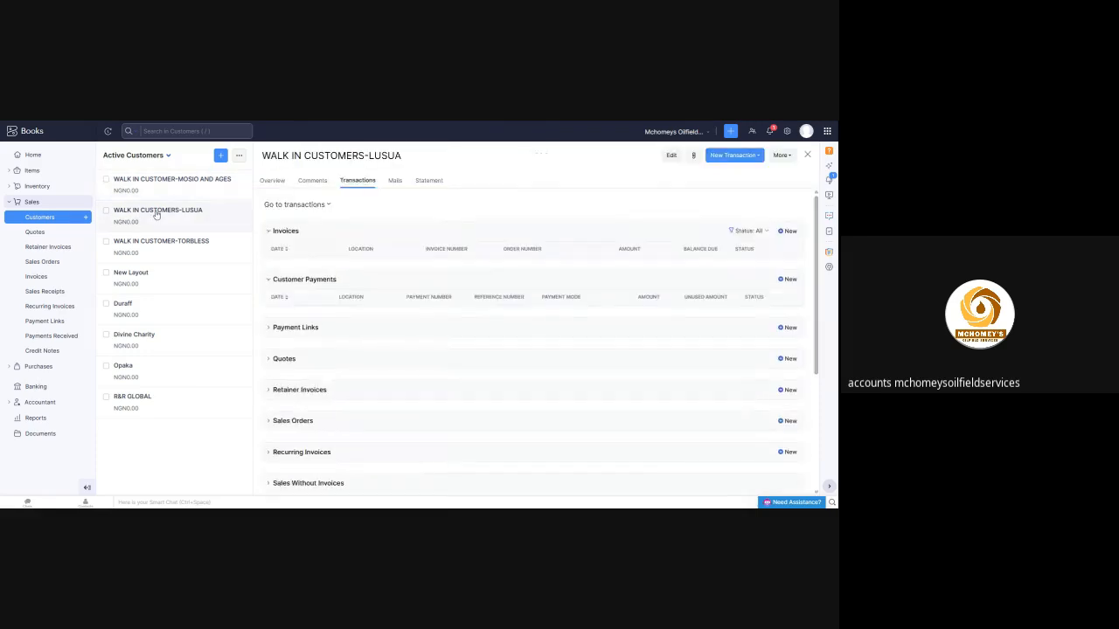
left_click(155, 245)
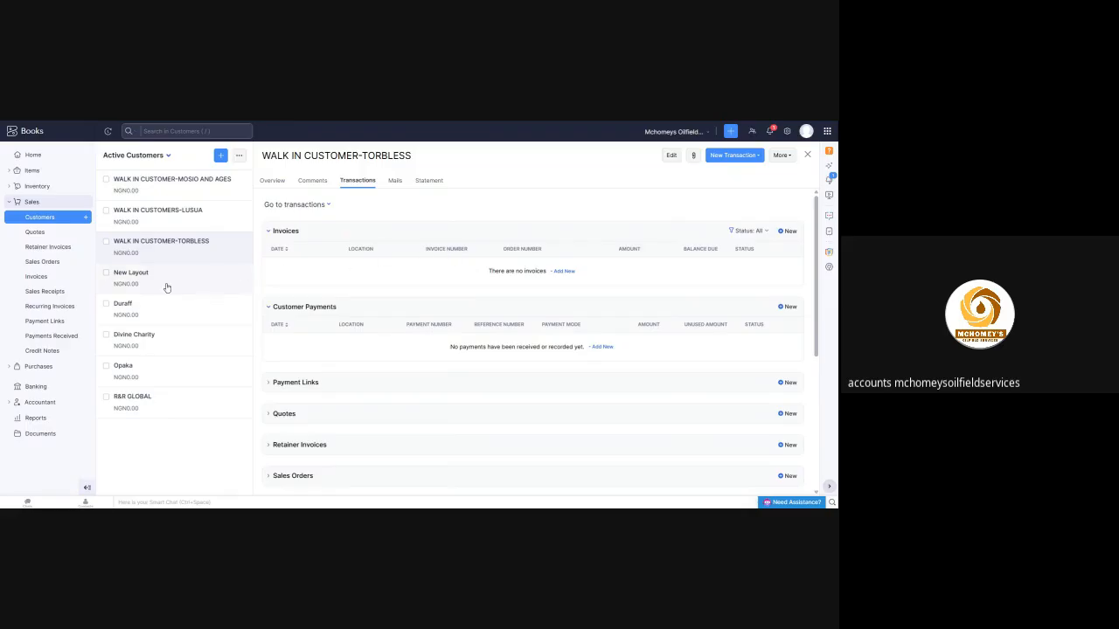
left_click(130, 275)
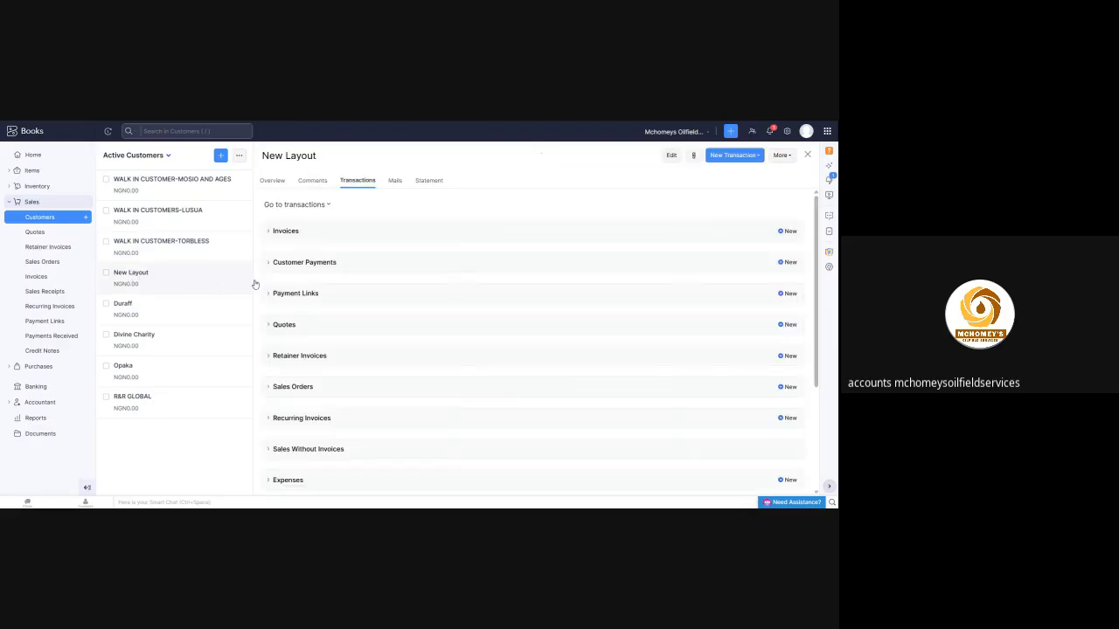
left_click(124, 308)
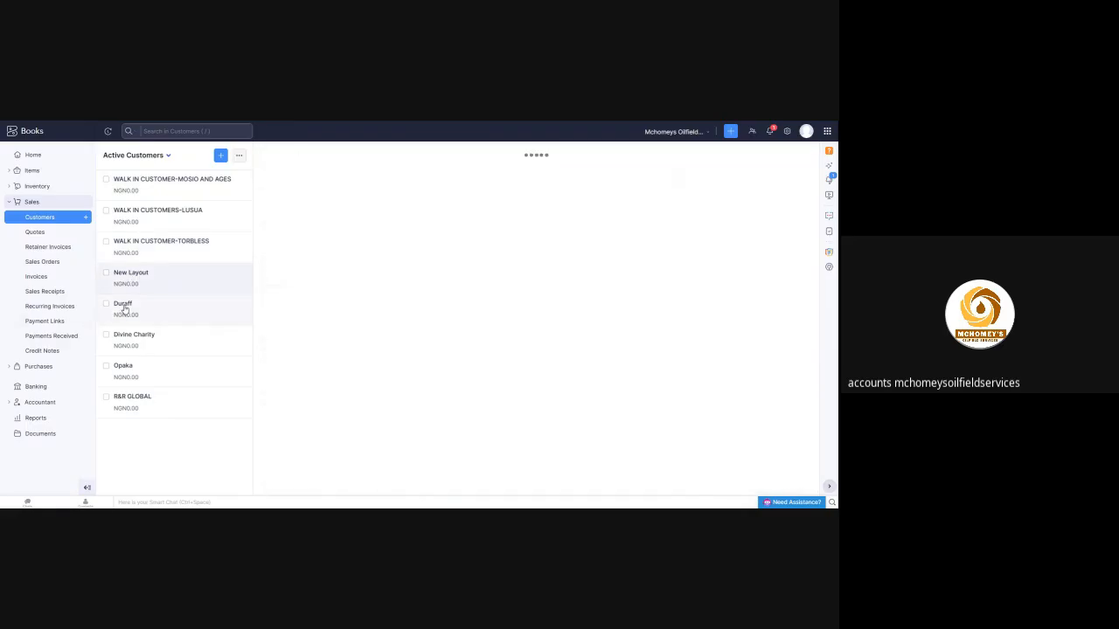
Open the Mosio sales receipt for week 1 June 2026 and review its LPG line items and payment details
left_click(40, 294)
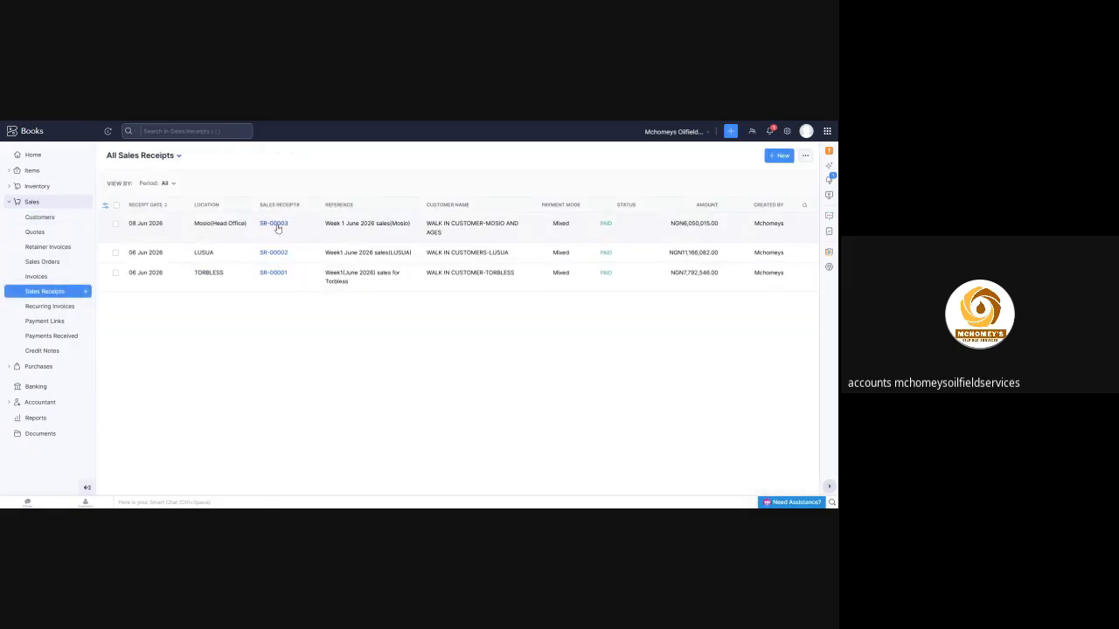
left_click(274, 224)
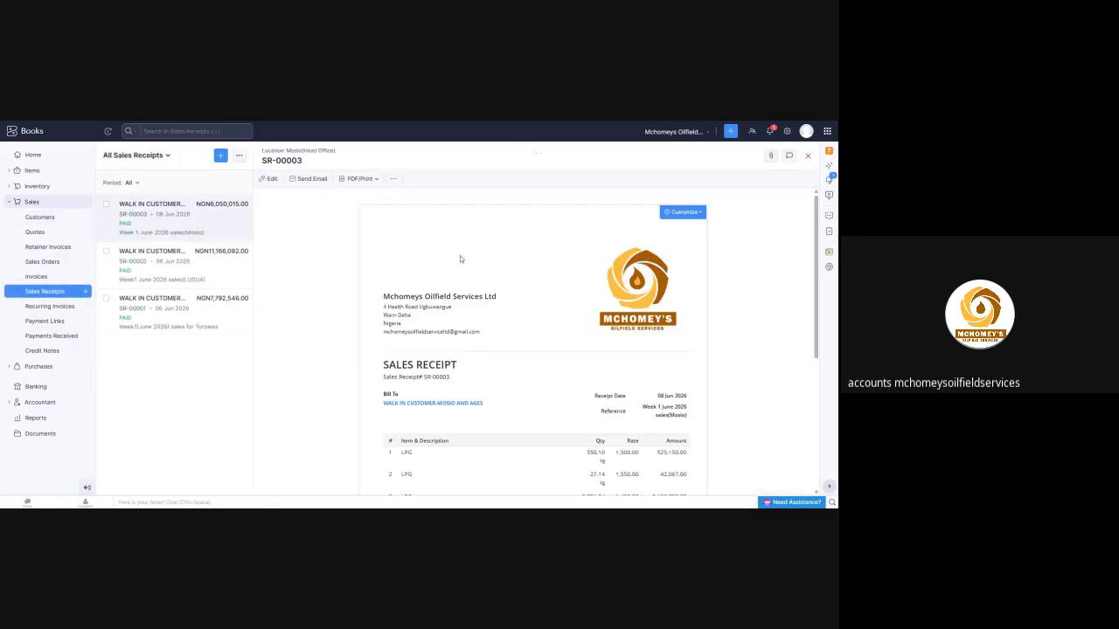
scroll(460, 257, "down", 5)
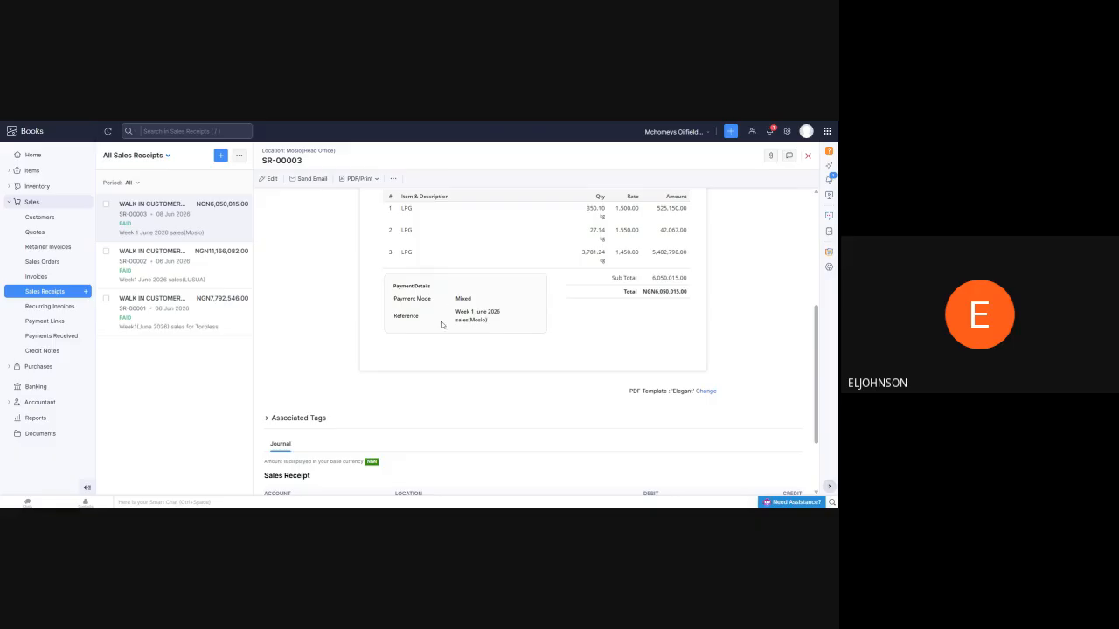
scroll(441, 322, "up", 5)
scroll(499, 322, "down", 3)
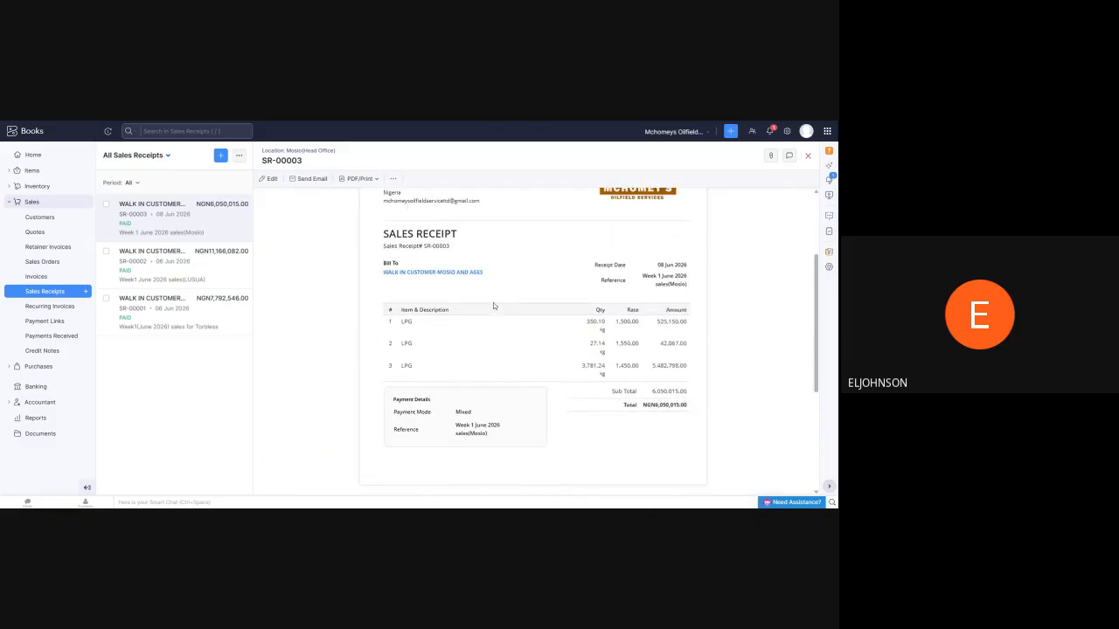
scroll(493, 303, "up", 3)
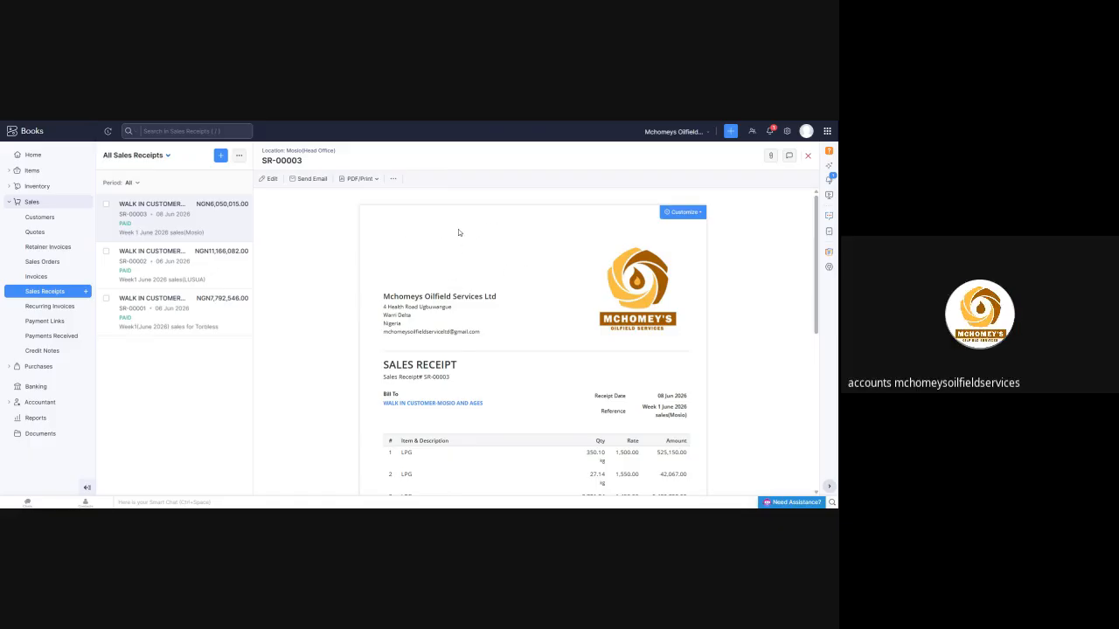
scroll(464, 258, "down", 3)
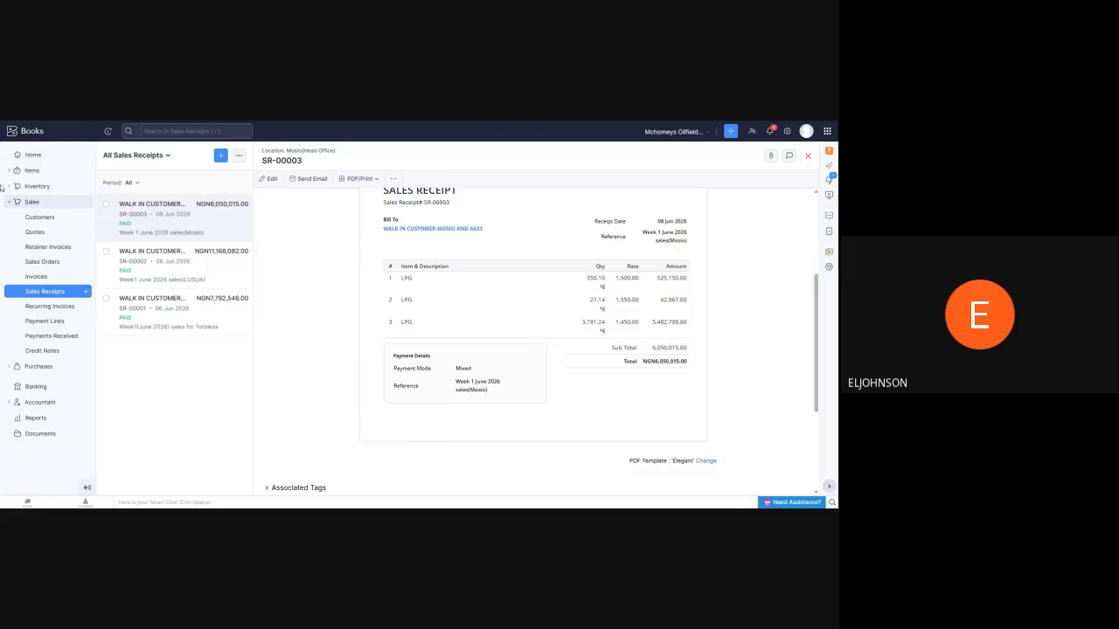
Open the banking overview, view the transactions of the Lusua 1 - POS Moniepoint account, and return to the active accounts list
left_click(33, 387)
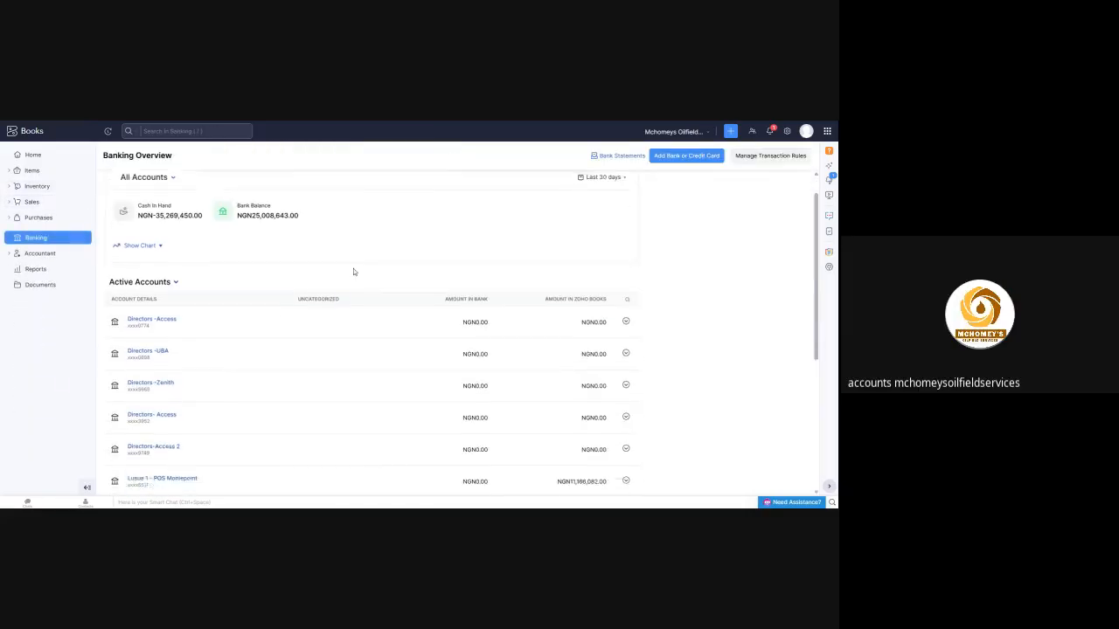
scroll(354, 273, "down", 5)
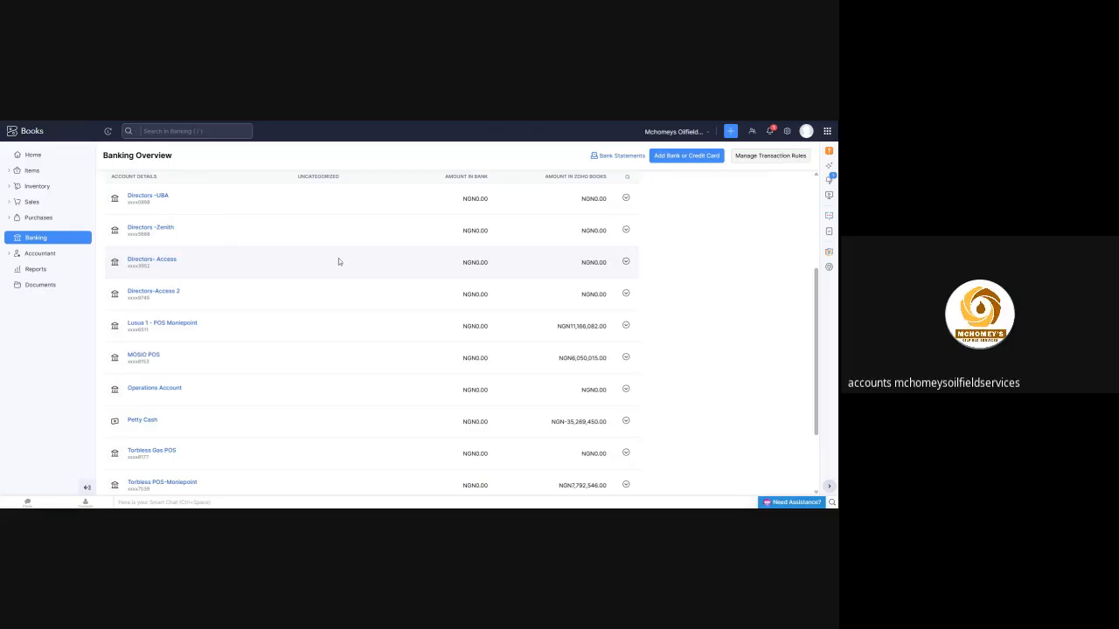
left_click(157, 324)
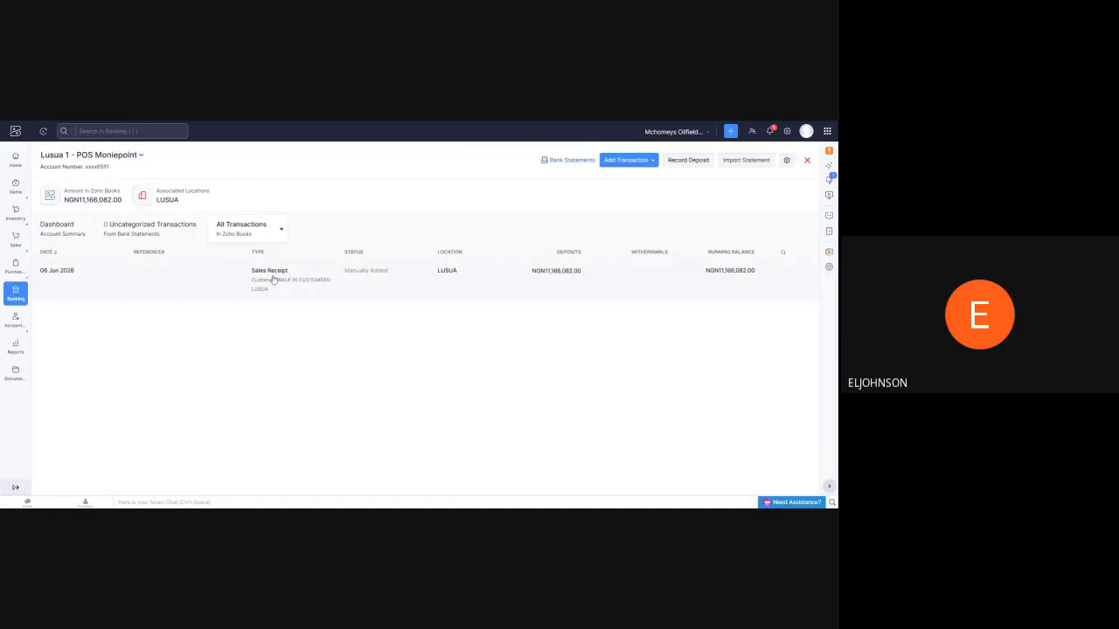
key("alt+Left")
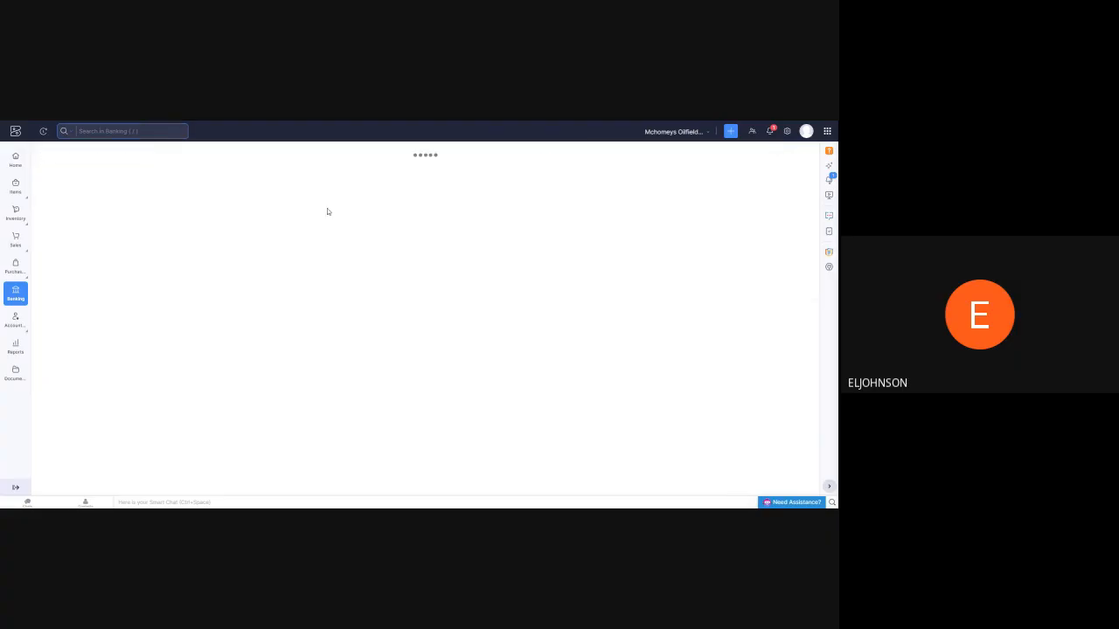
scroll(376, 324, "down", 5)
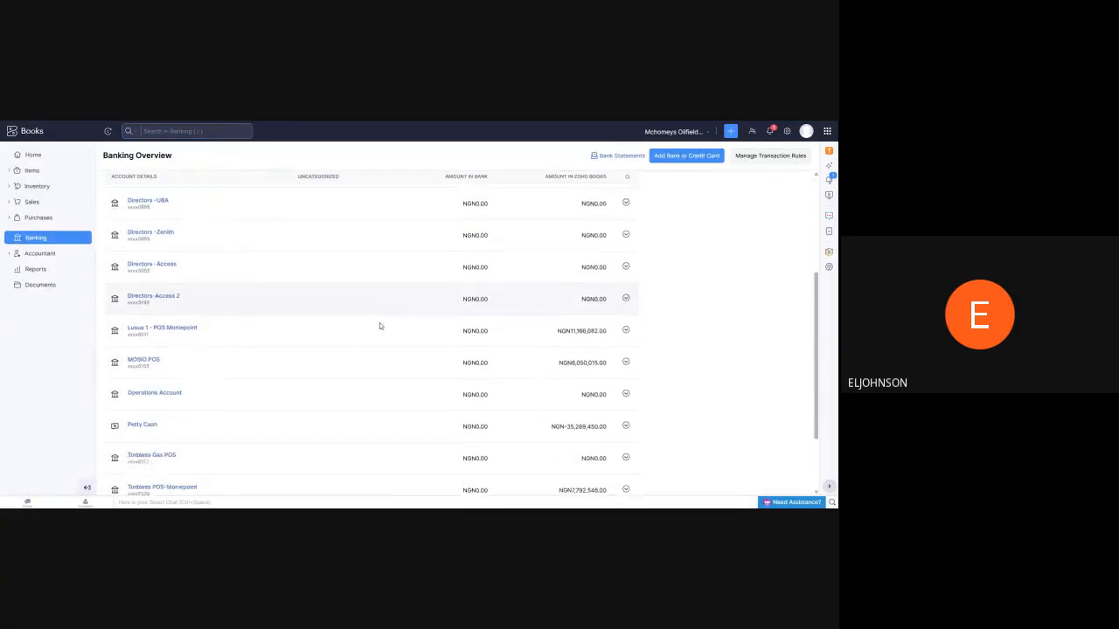
scroll(402, 316, "up", 2)
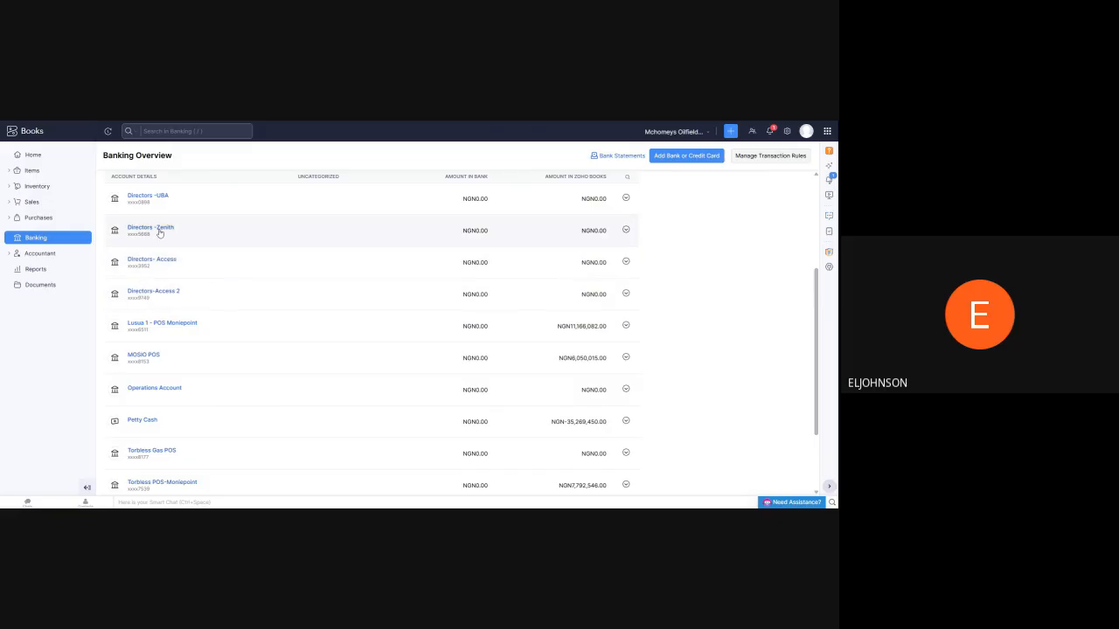
Review the active bank accounts in the banking overview, from the directors' accounts down to Undeposited Funds
scroll(157, 240, "up", 2)
scroll(162, 260, "down", 1)
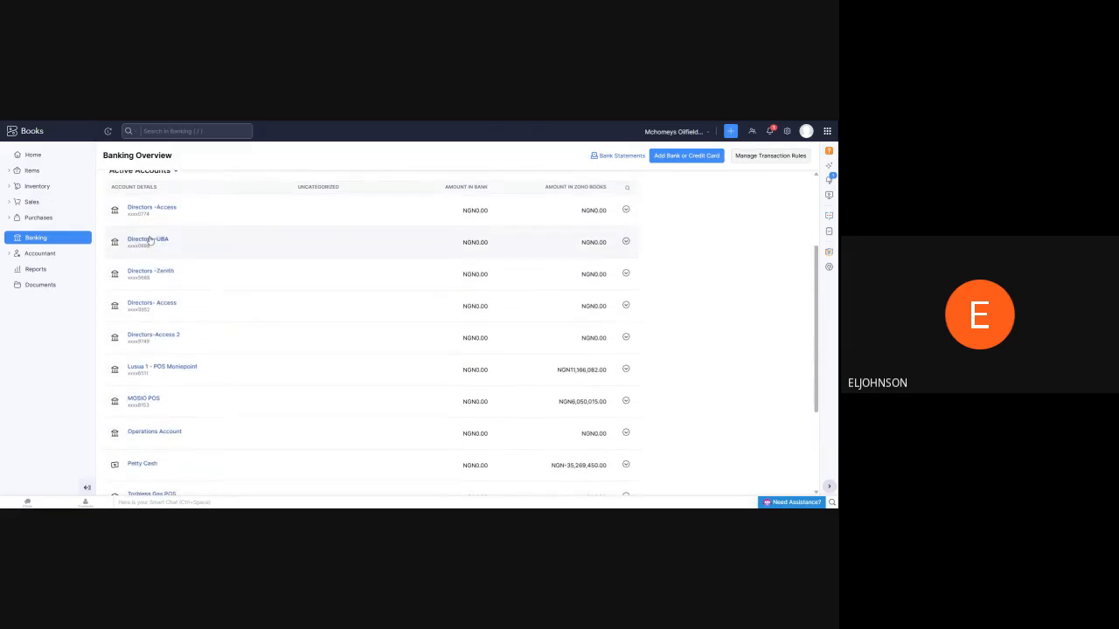
scroll(166, 245, "down", 2)
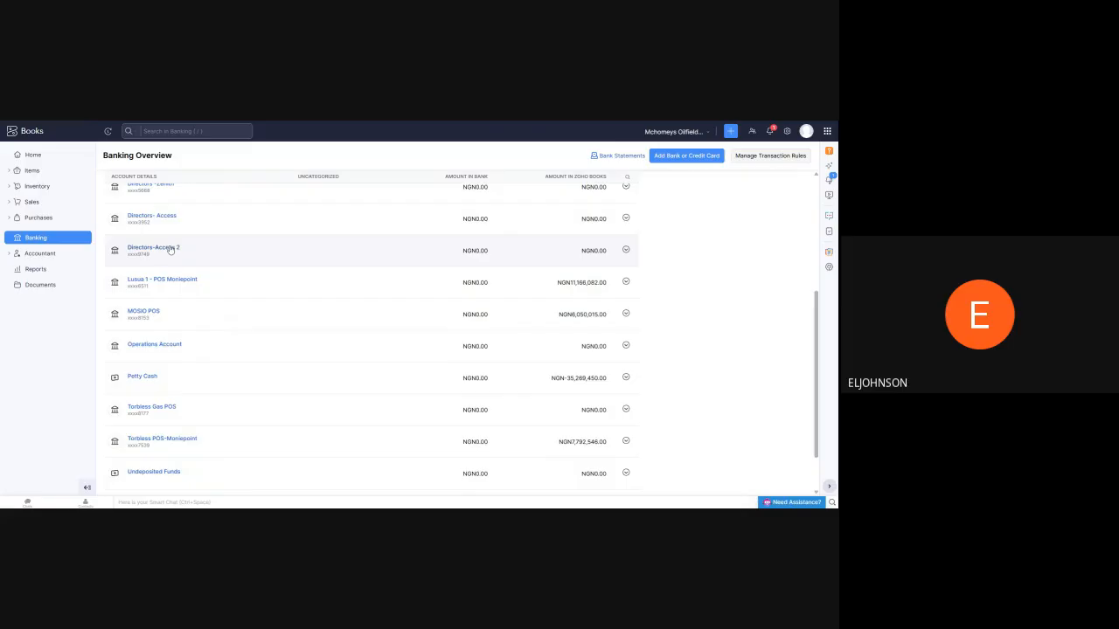
scroll(171, 249, "down", 2)
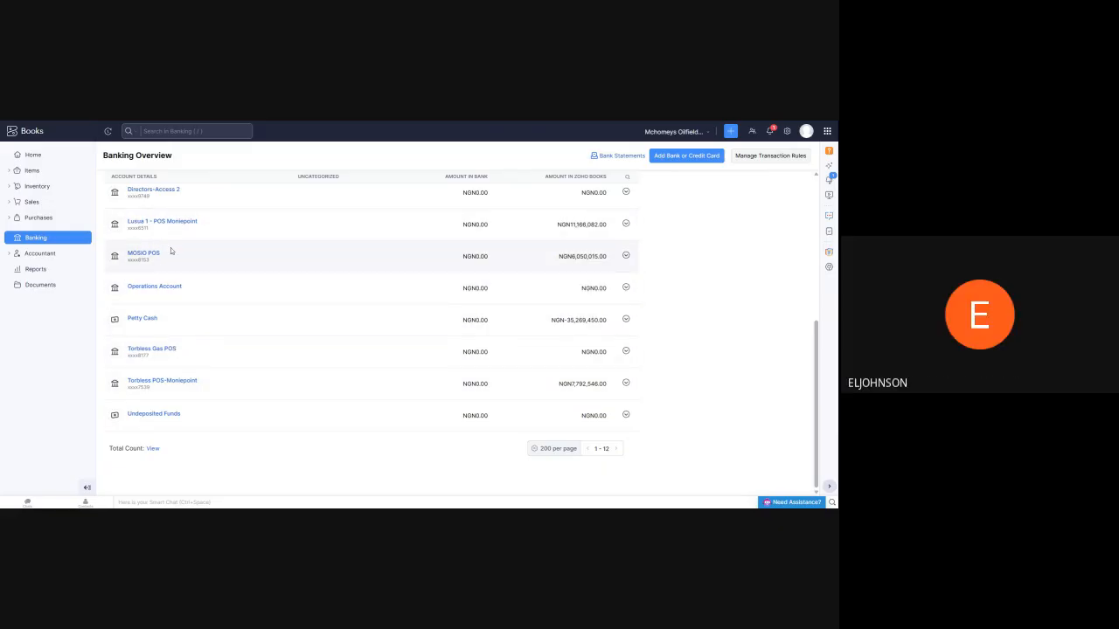
scroll(164, 254, "up", 1)
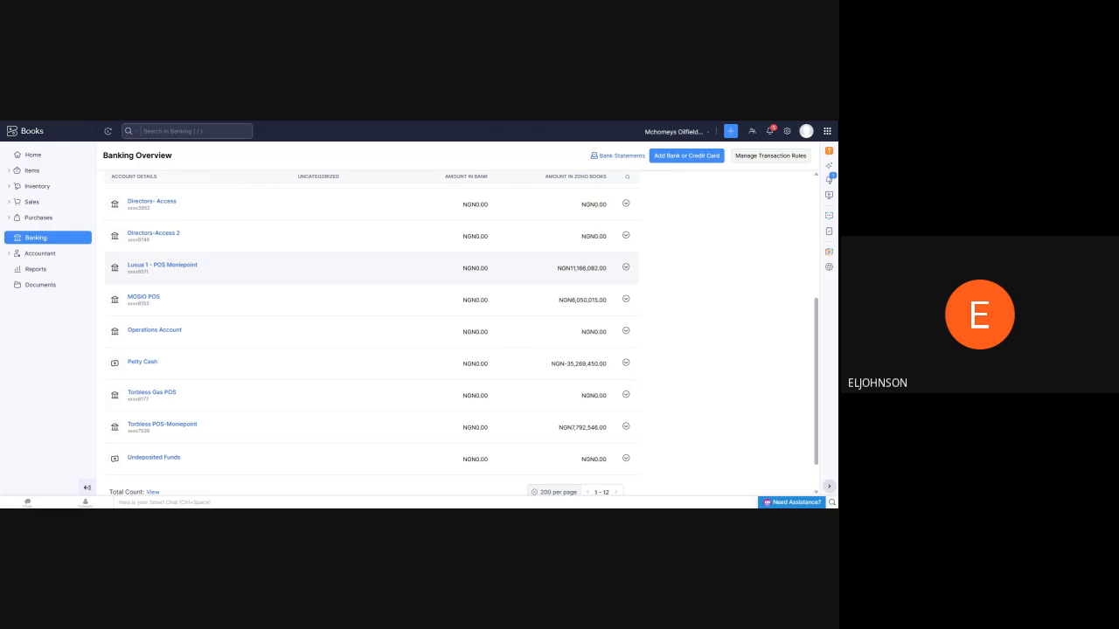
Open the active items list and view the PMS and AGO item details
left_click(36, 186)
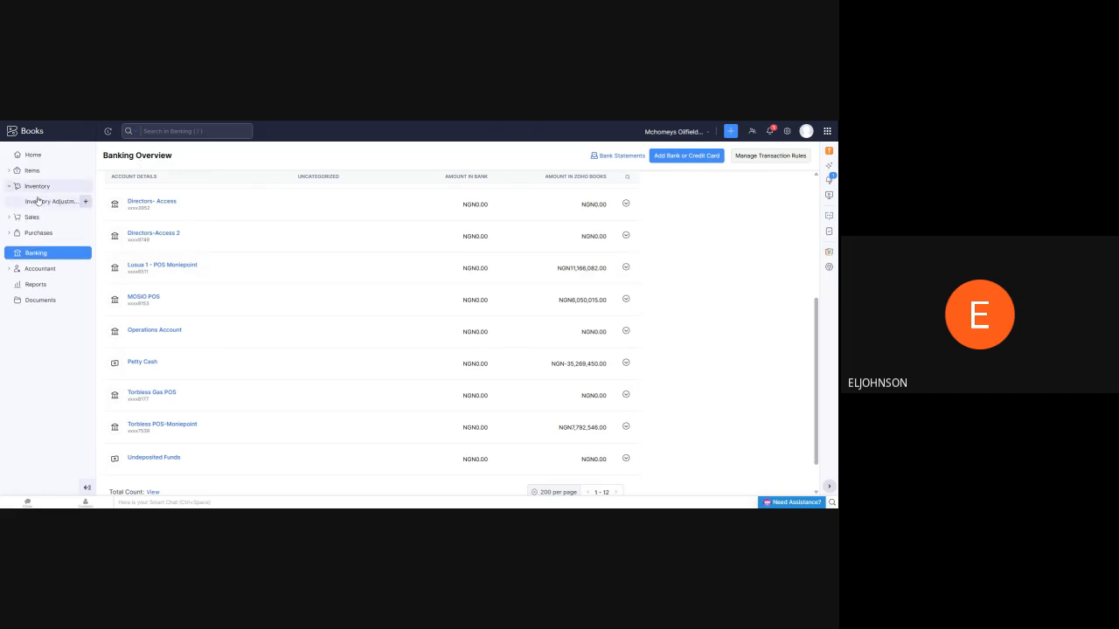
left_click(34, 170)
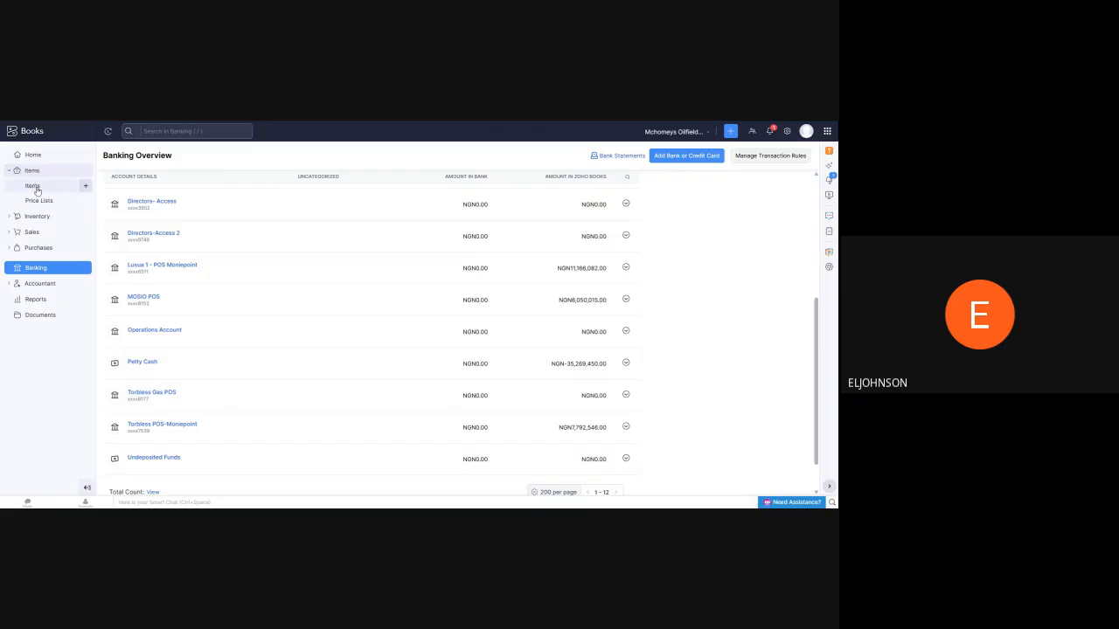
left_click(33, 187)
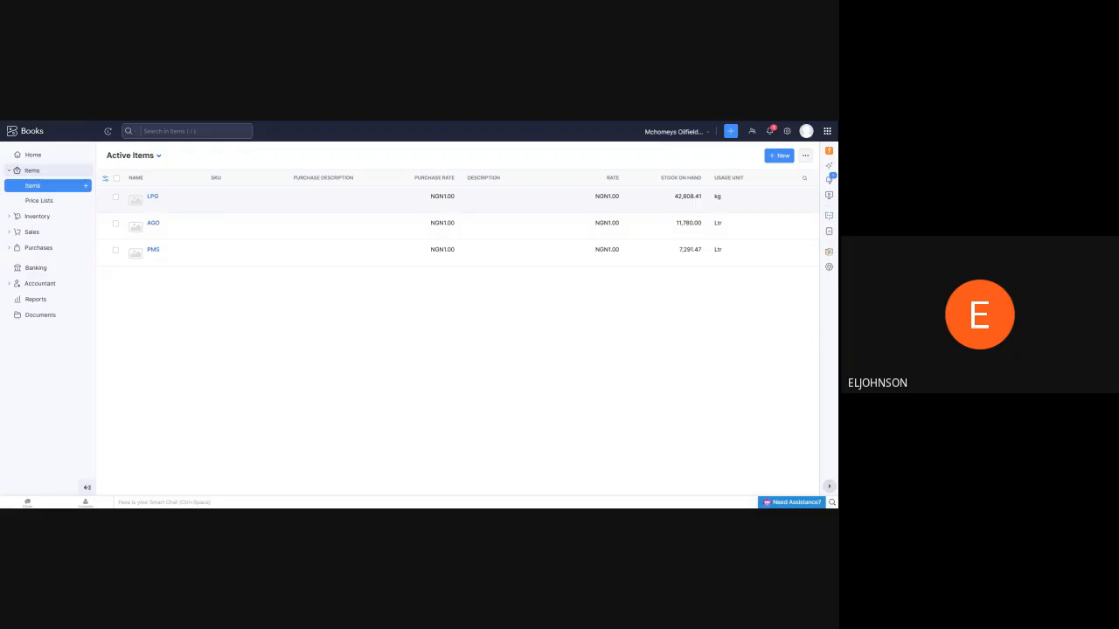
left_click(152, 252)
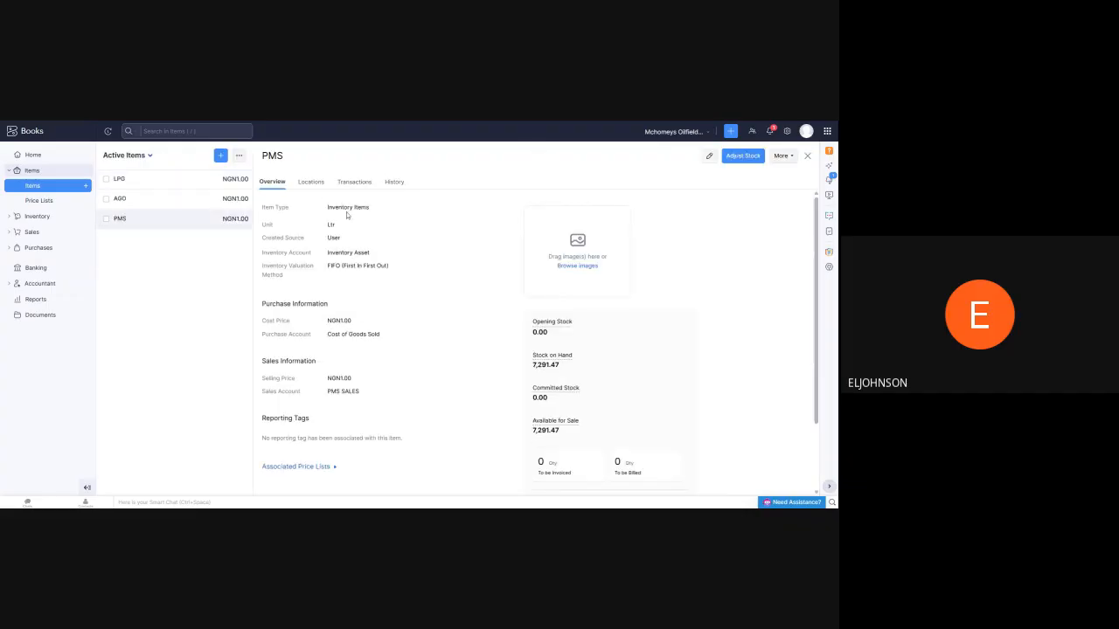
left_click(120, 204)
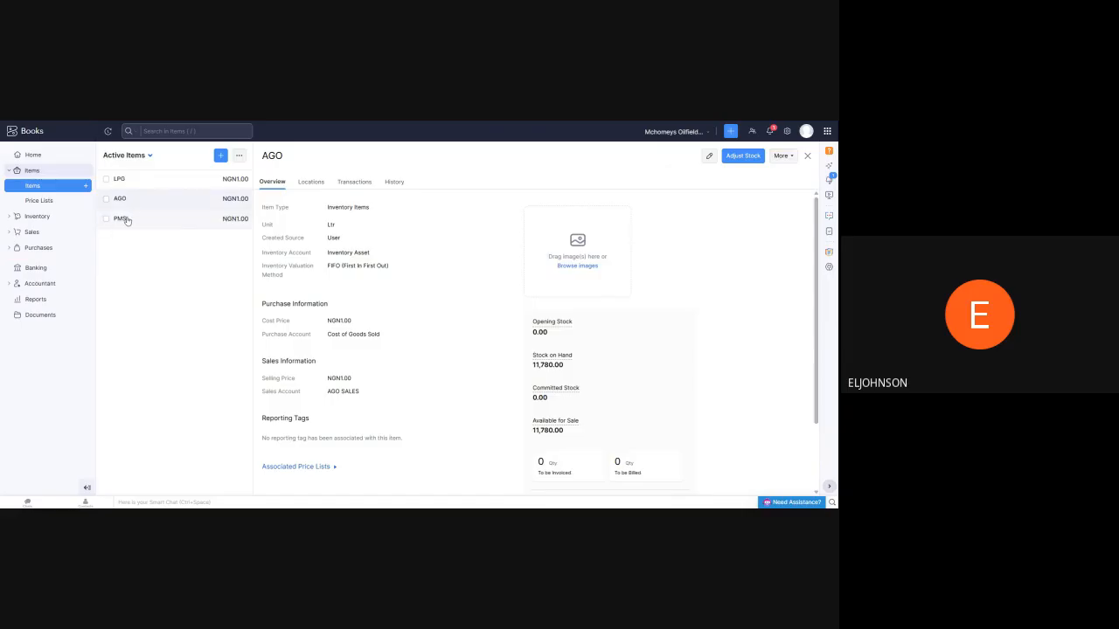
left_click(125, 220)
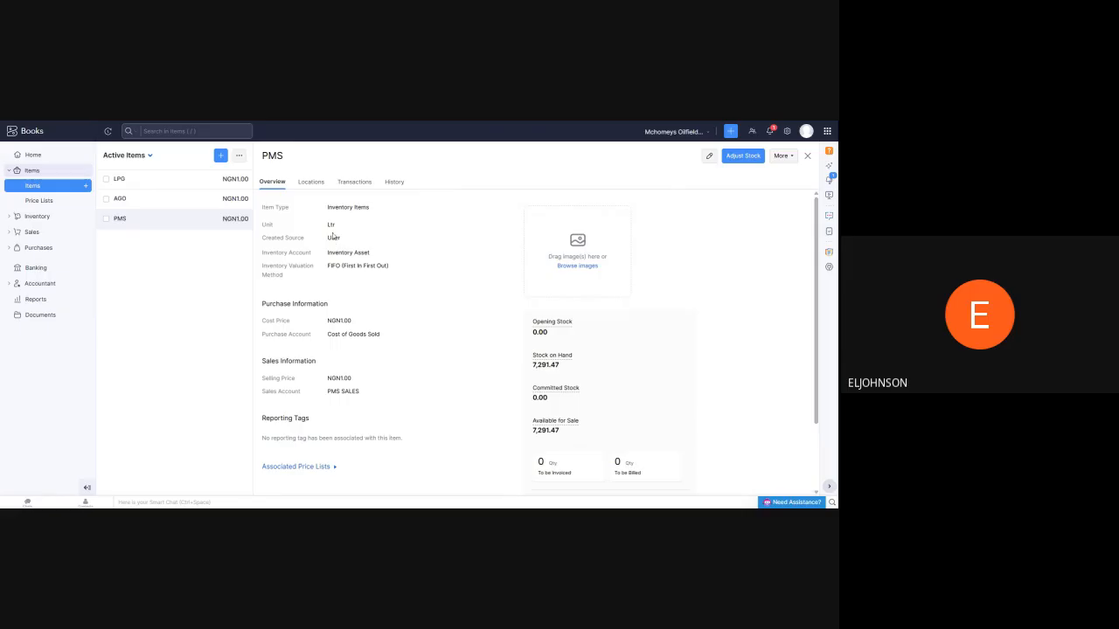
View the LPG item's details, compare them with AGO and PMS, and return to the active items list
left_click(156, 184)
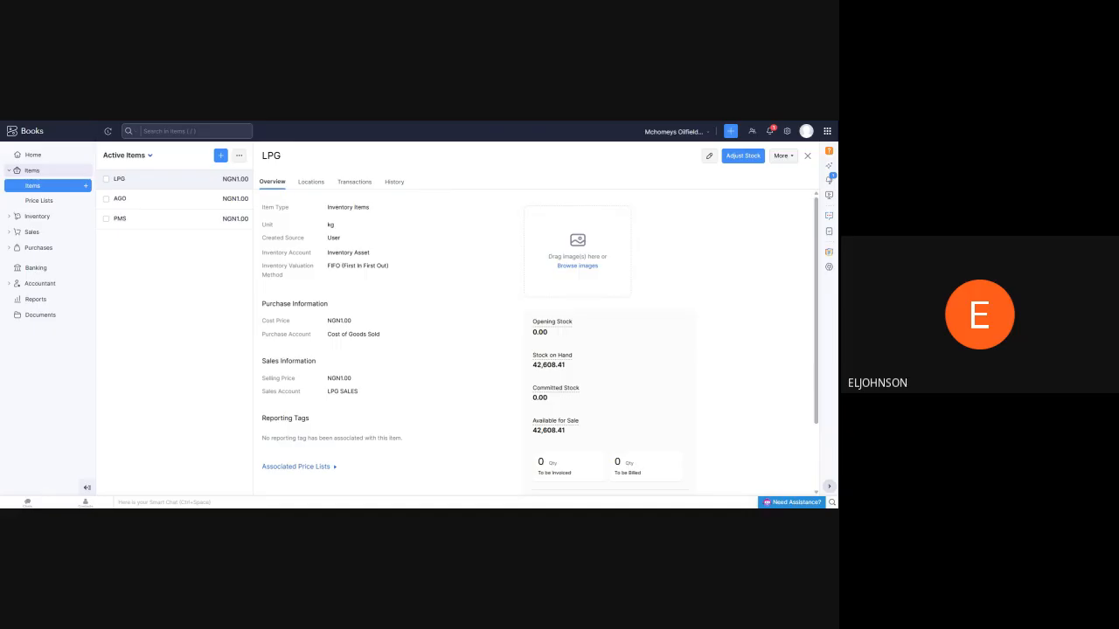
left_click(191, 204)
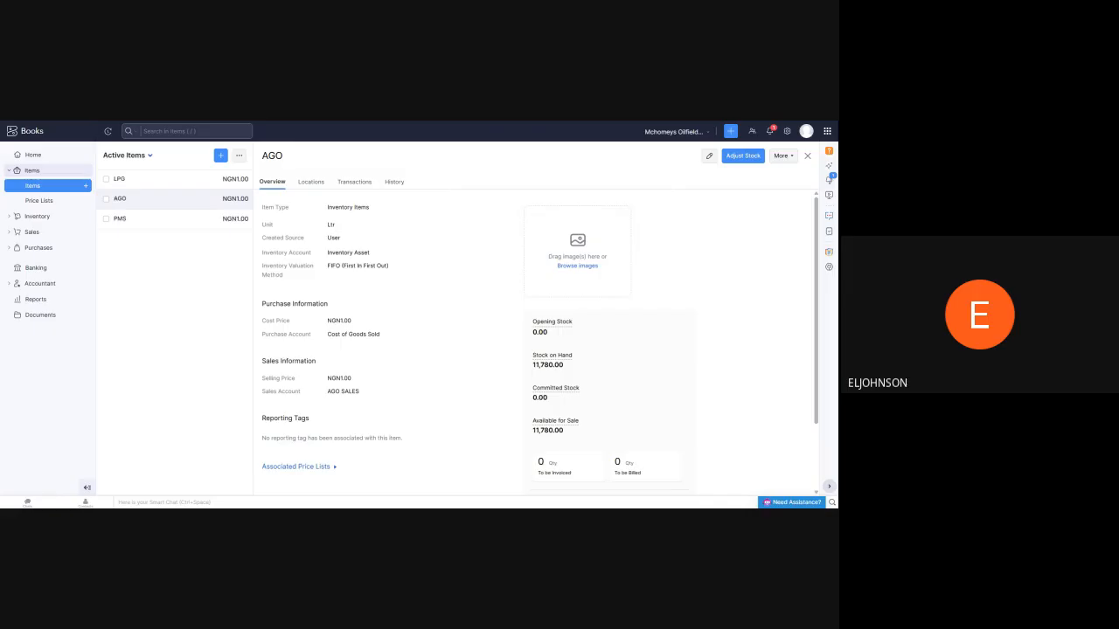
left_click(196, 220)
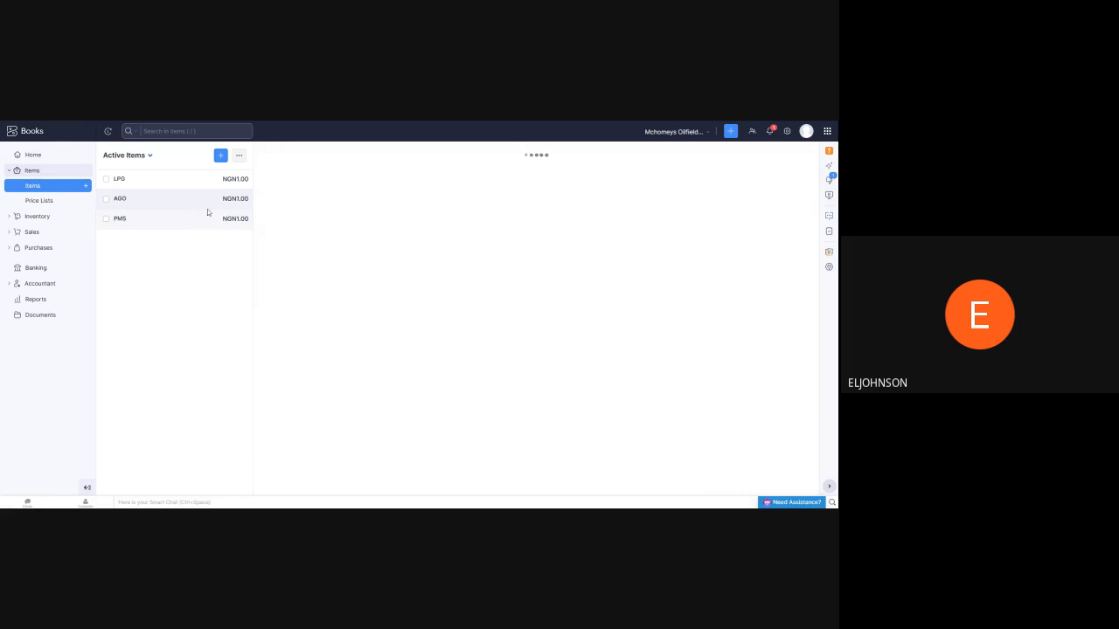
left_click(215, 198)
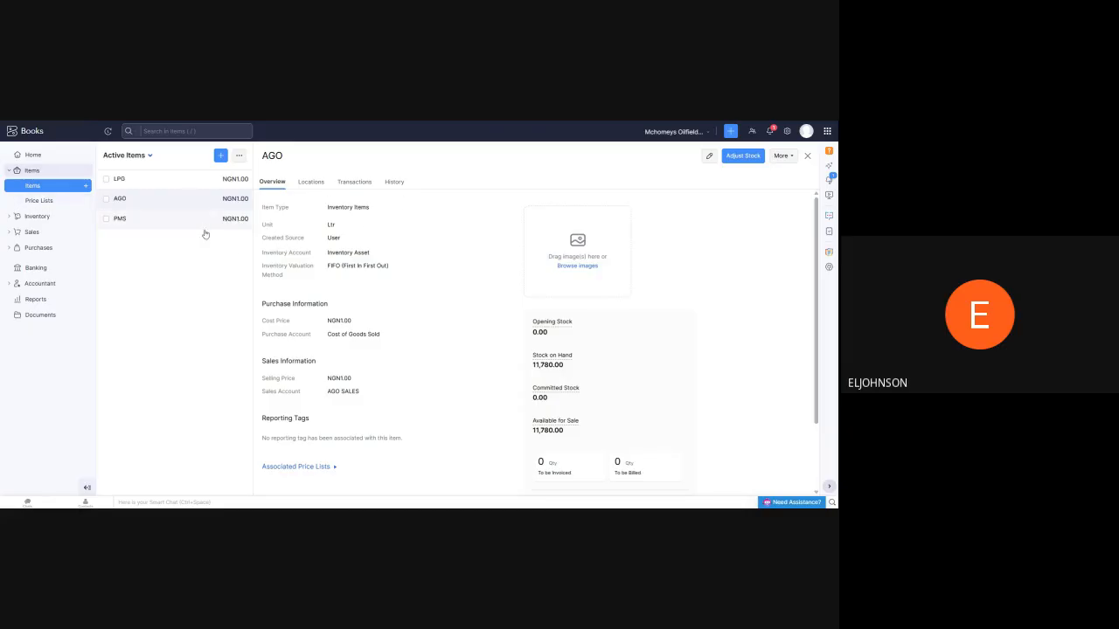
left_click(33, 186)
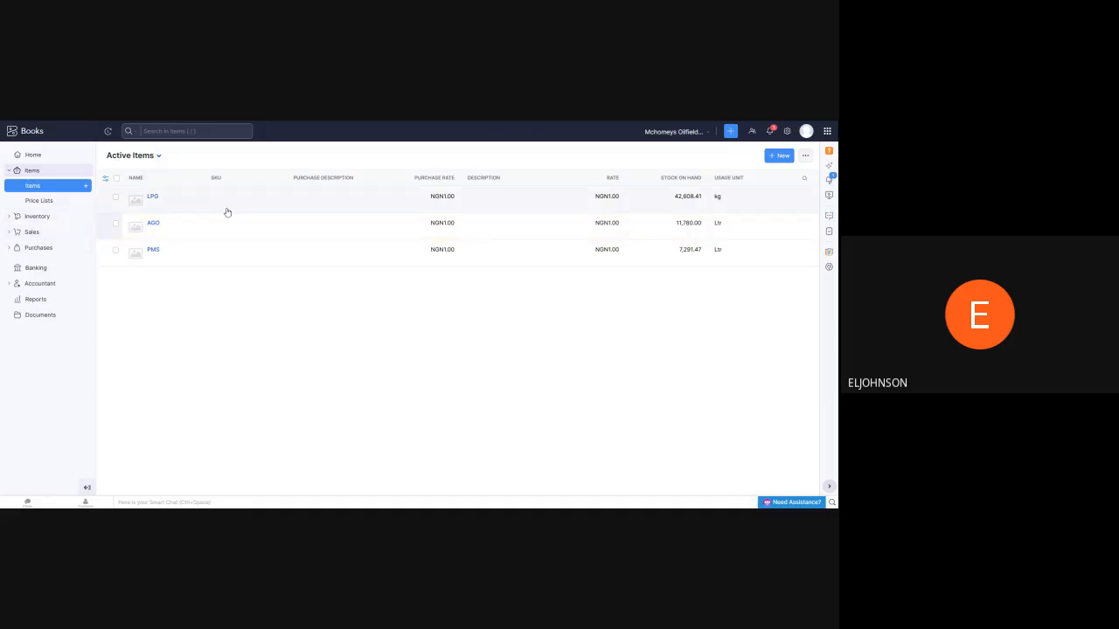
Open the purchase vendors list and view the A & E vendor record
left_click(39, 248)
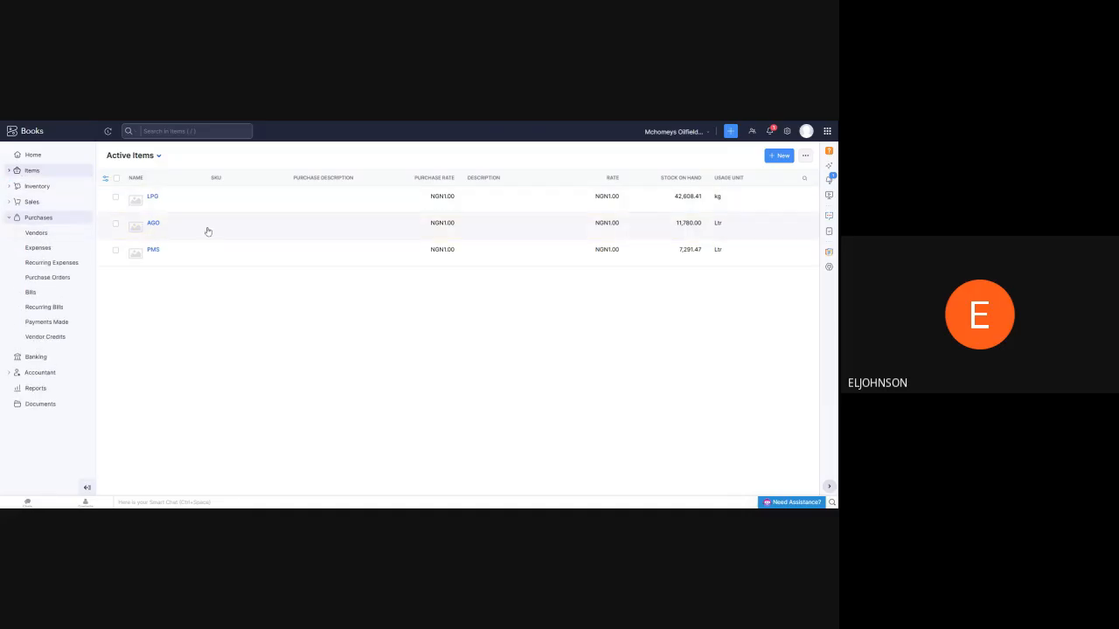
left_click(37, 236)
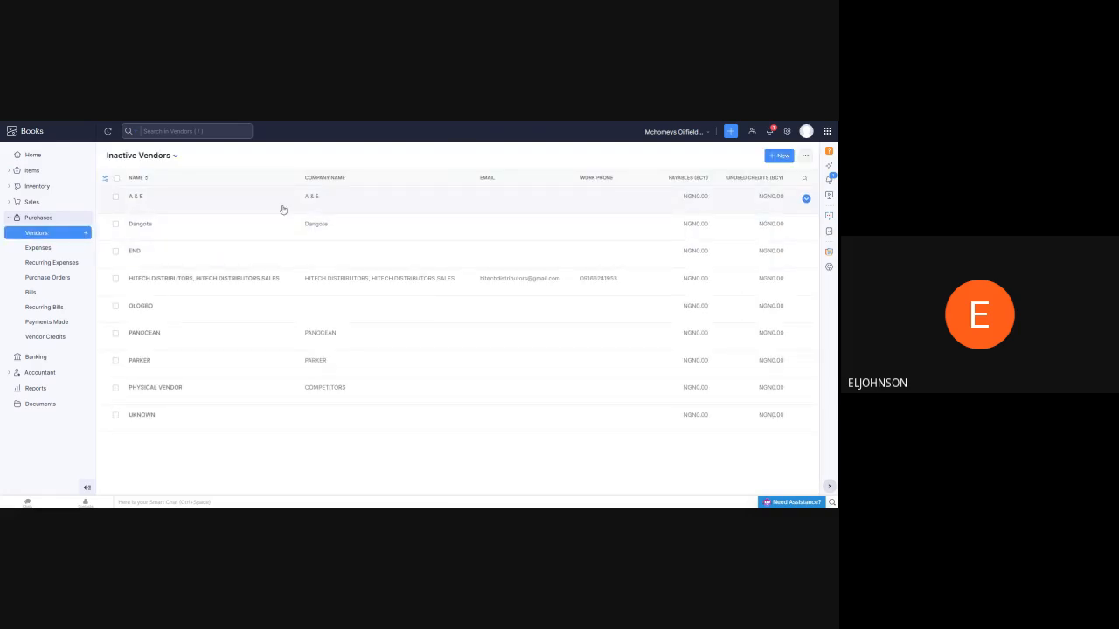
left_click(160, 194)
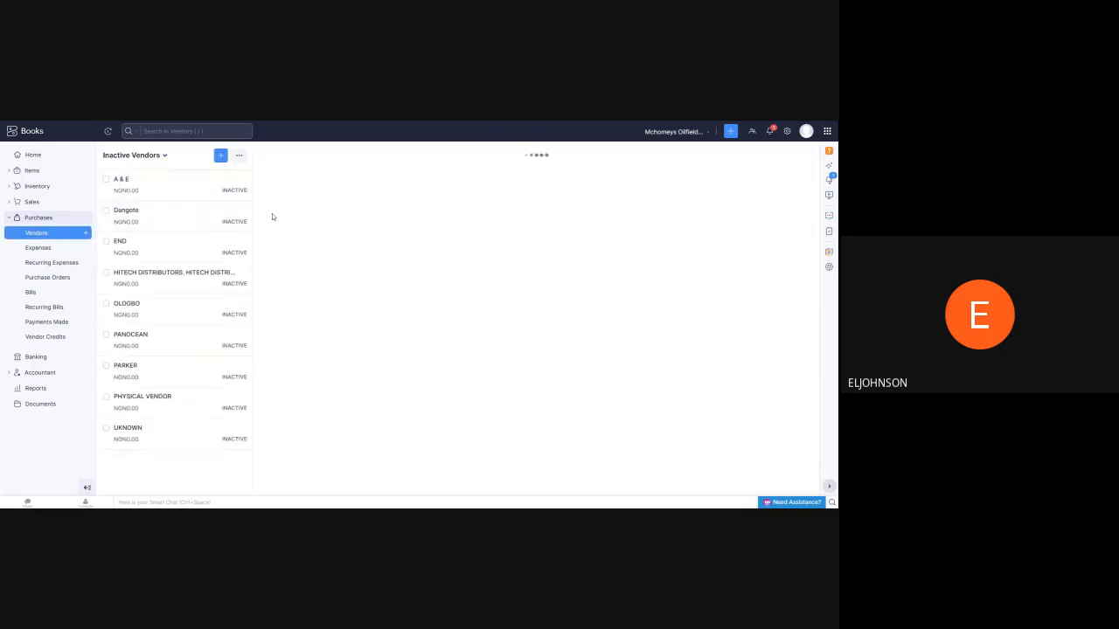
Switch the vendor list to All Vendors and open the PRUDENT vendor record
left_click(168, 158)
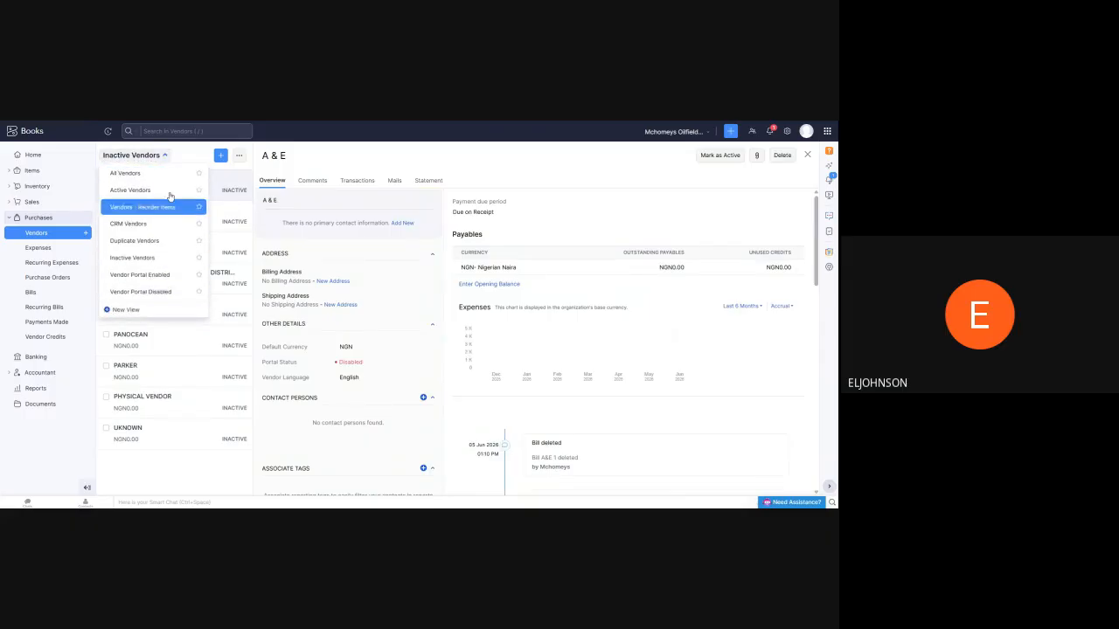
left_click(168, 157)
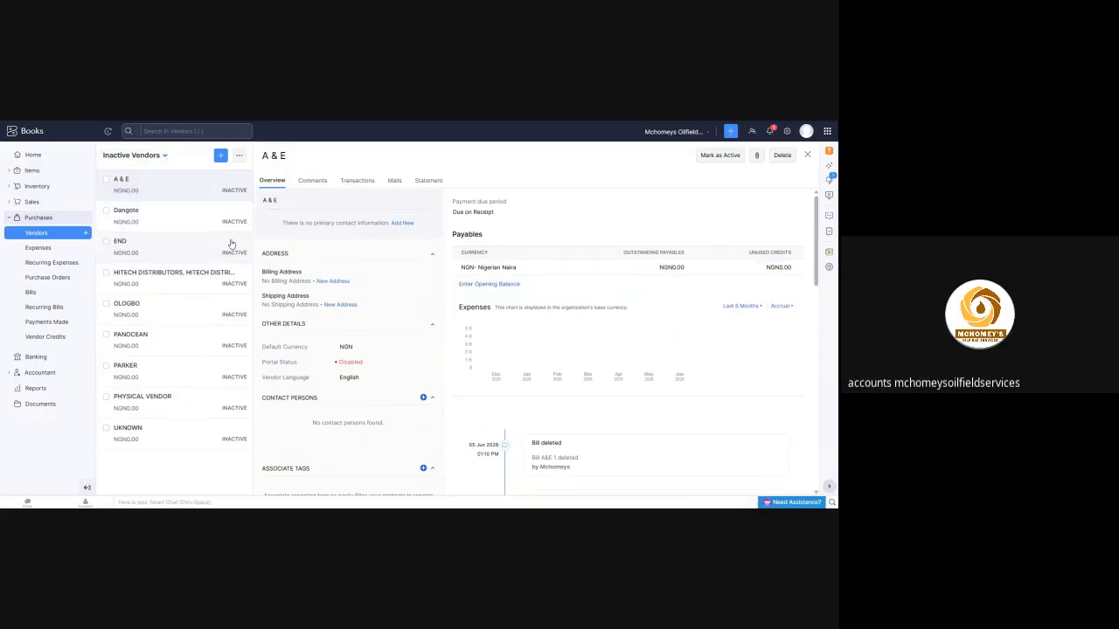
left_click(166, 157)
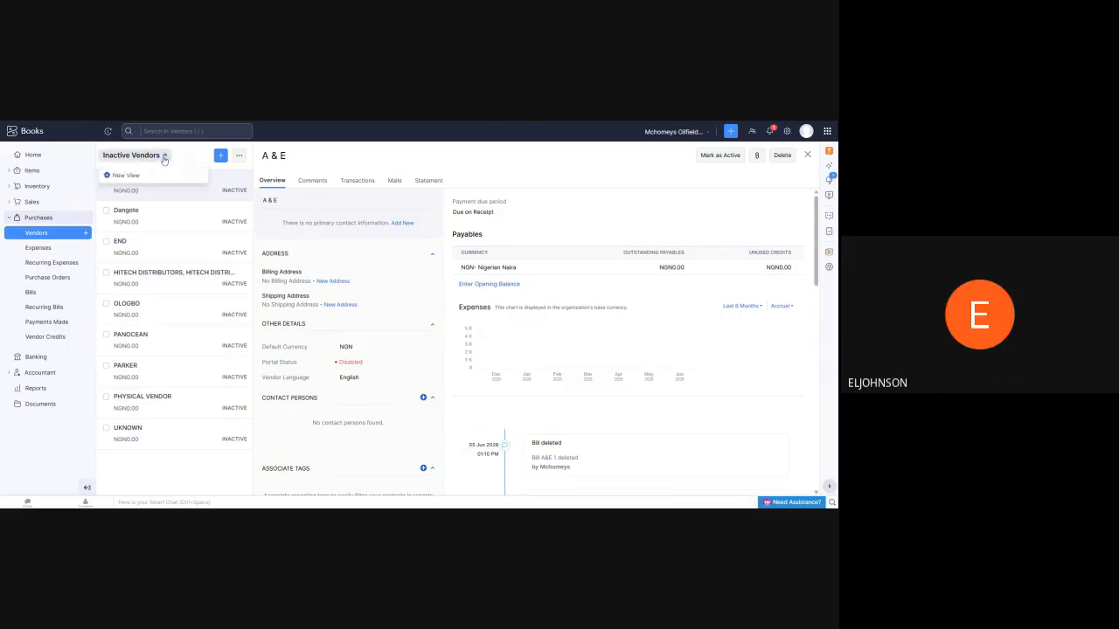
left_click(125, 173)
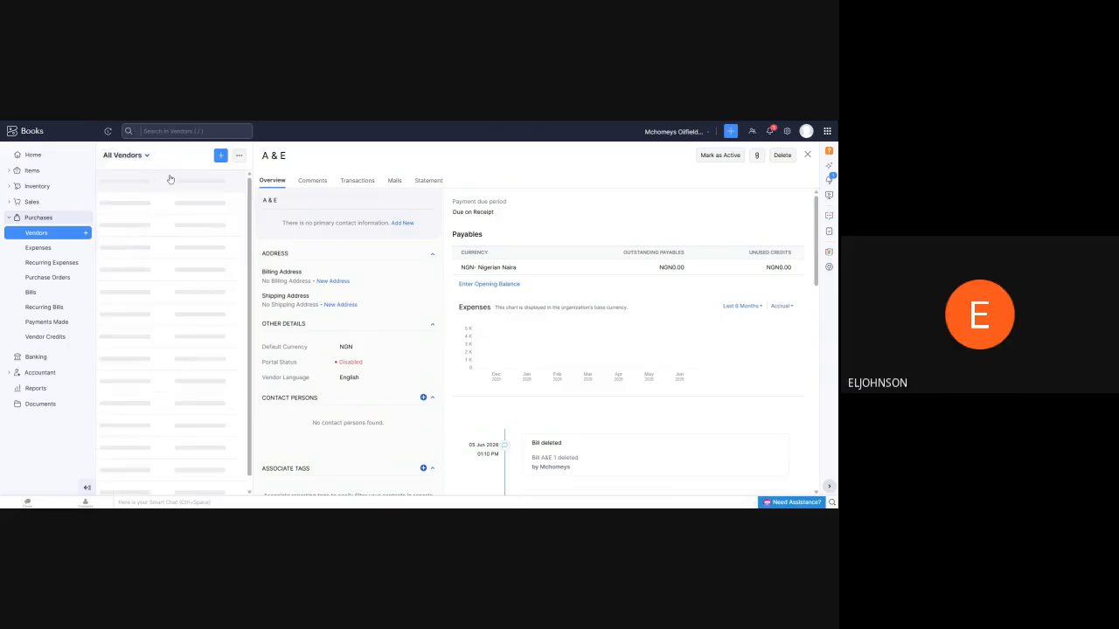
scroll(184, 229, "down", 3)
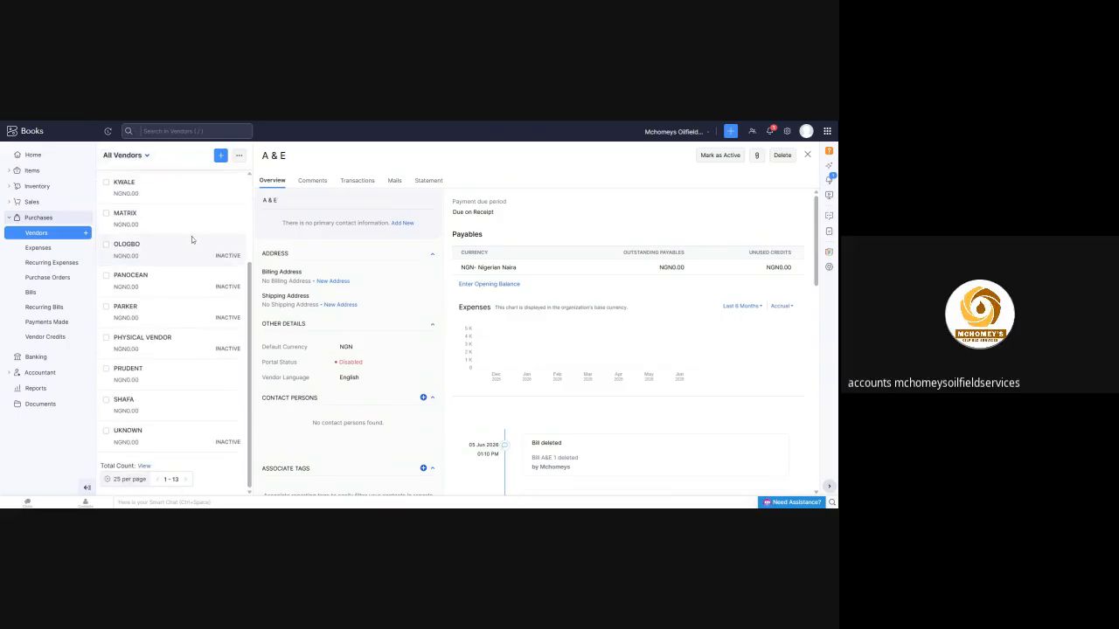
left_click(151, 379)
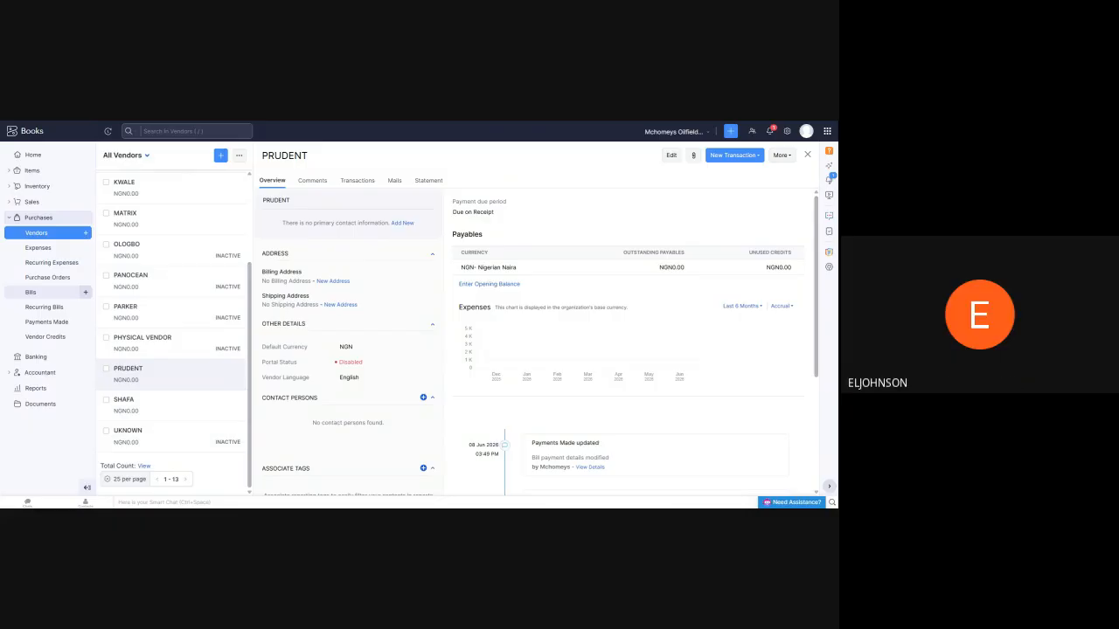
Open the bills list, start a new bill and select MATRIX as its vendor
left_click(38, 293)
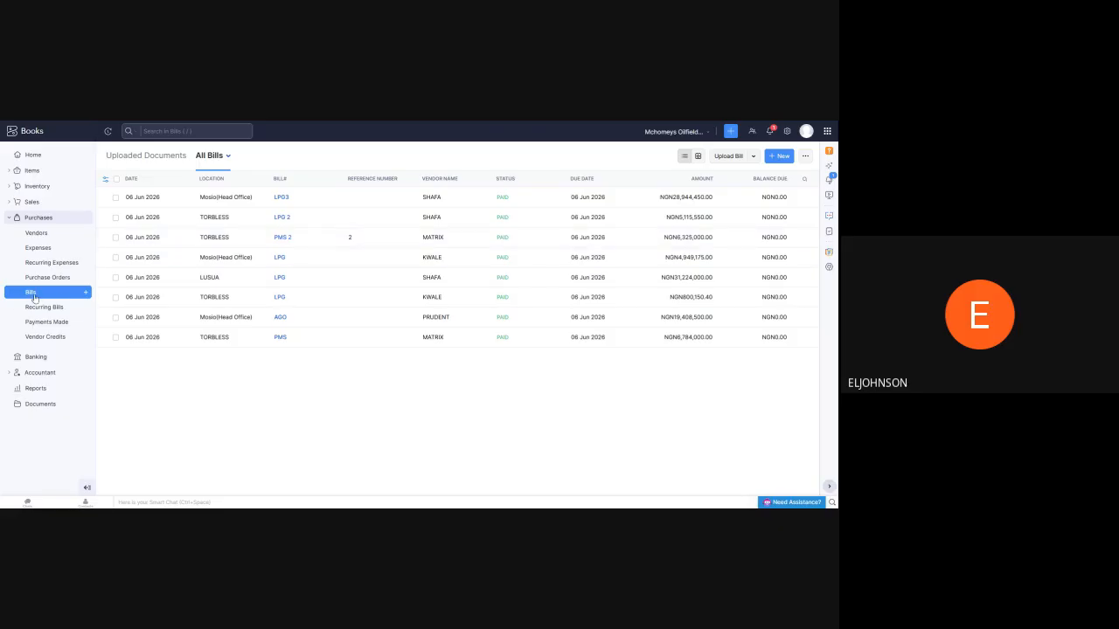
left_click(776, 157)
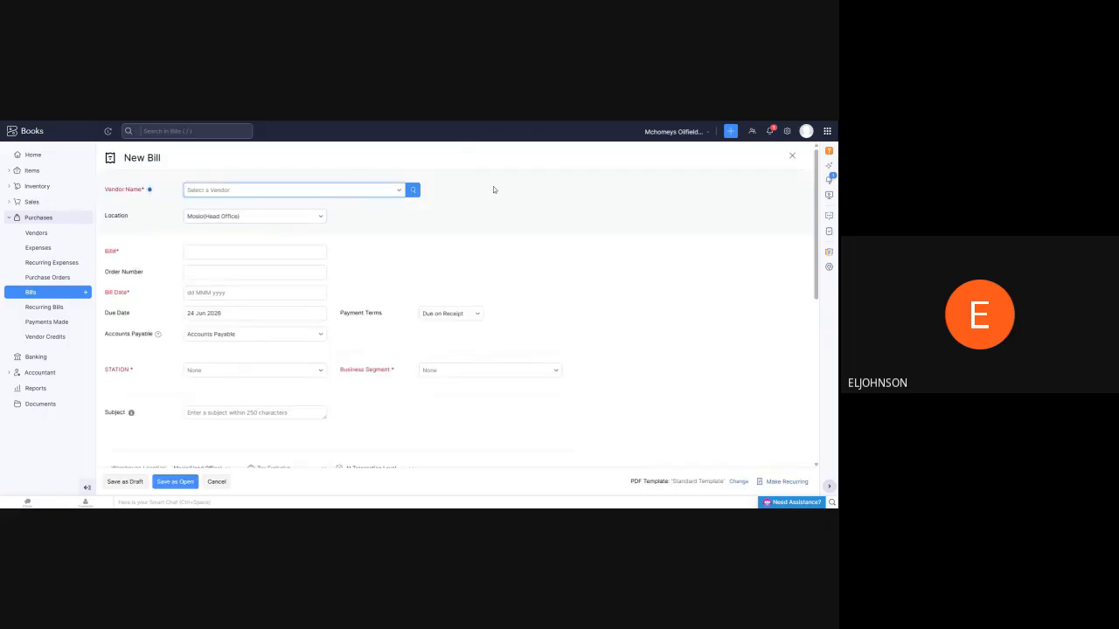
scroll(471, 207, "down", 2)
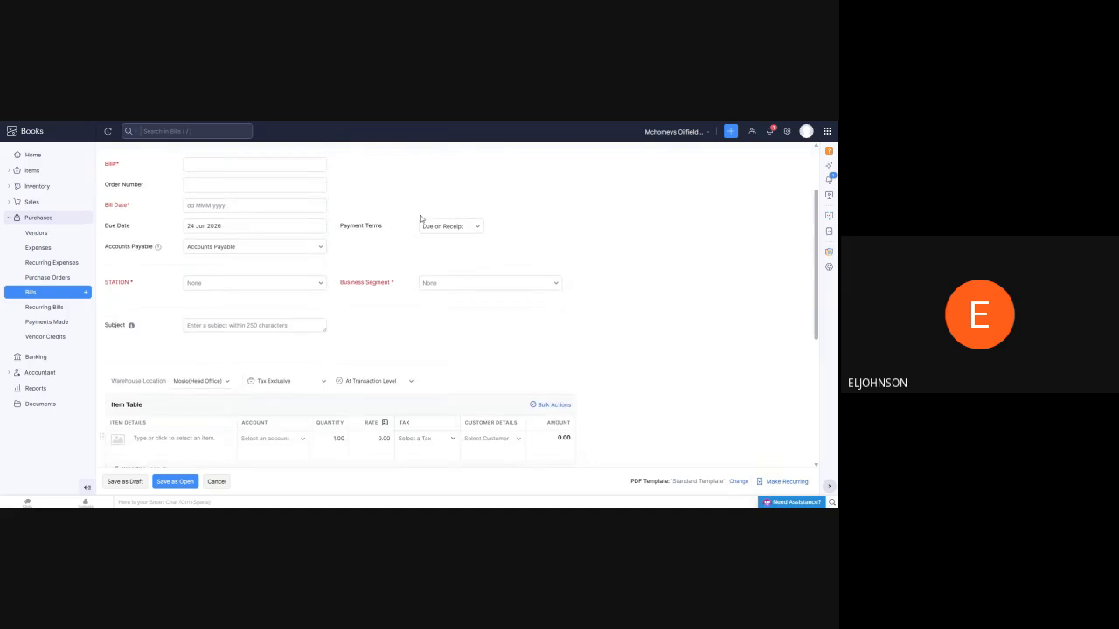
scroll(429, 213, "up", 2)
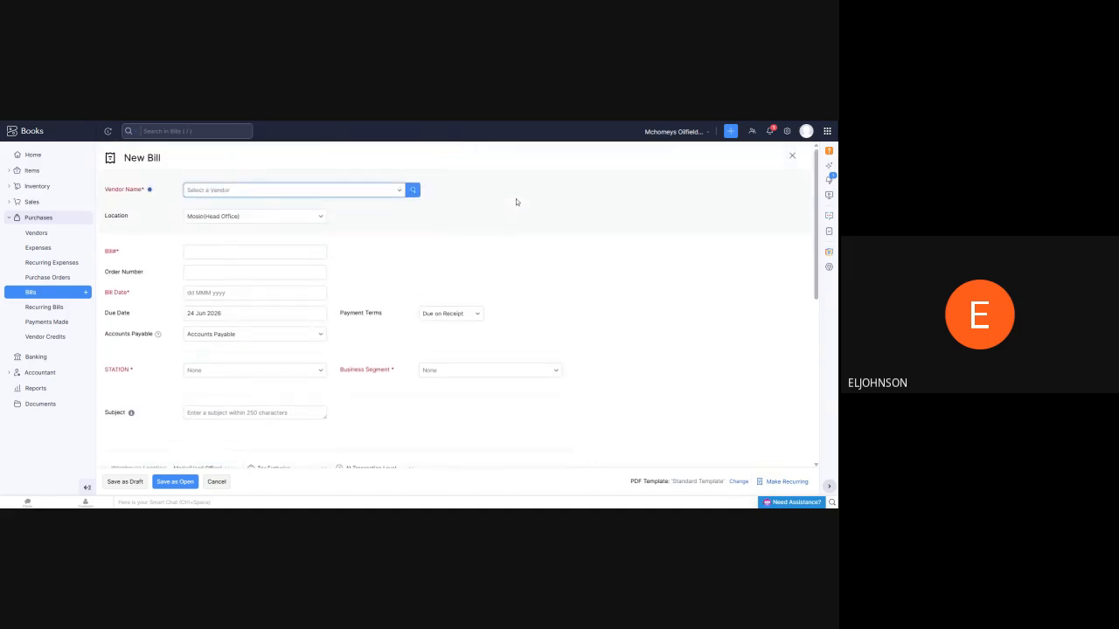
left_click(403, 194)
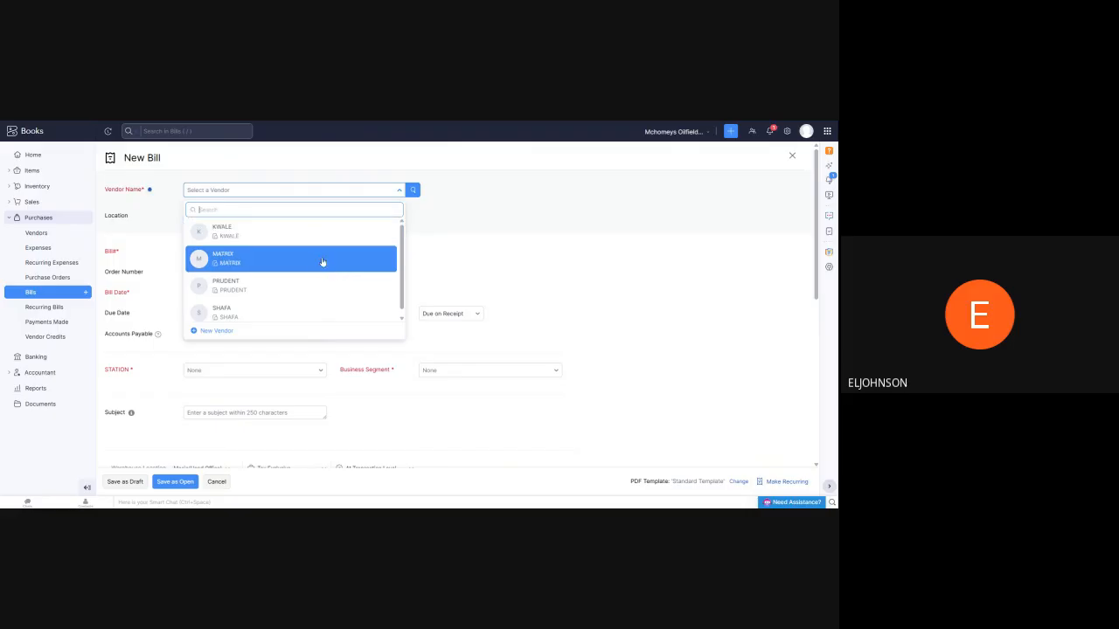
left_click(323, 258)
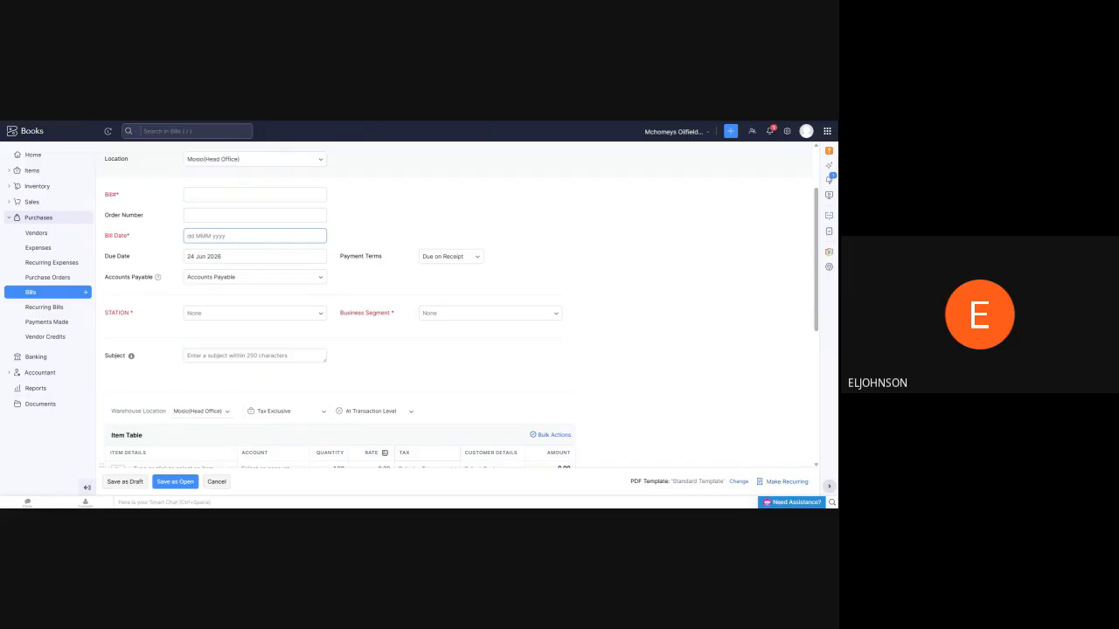
Review the new bill's date calendar, accounts payable field, STATION options and item table without filling them in
left_click(255, 236)
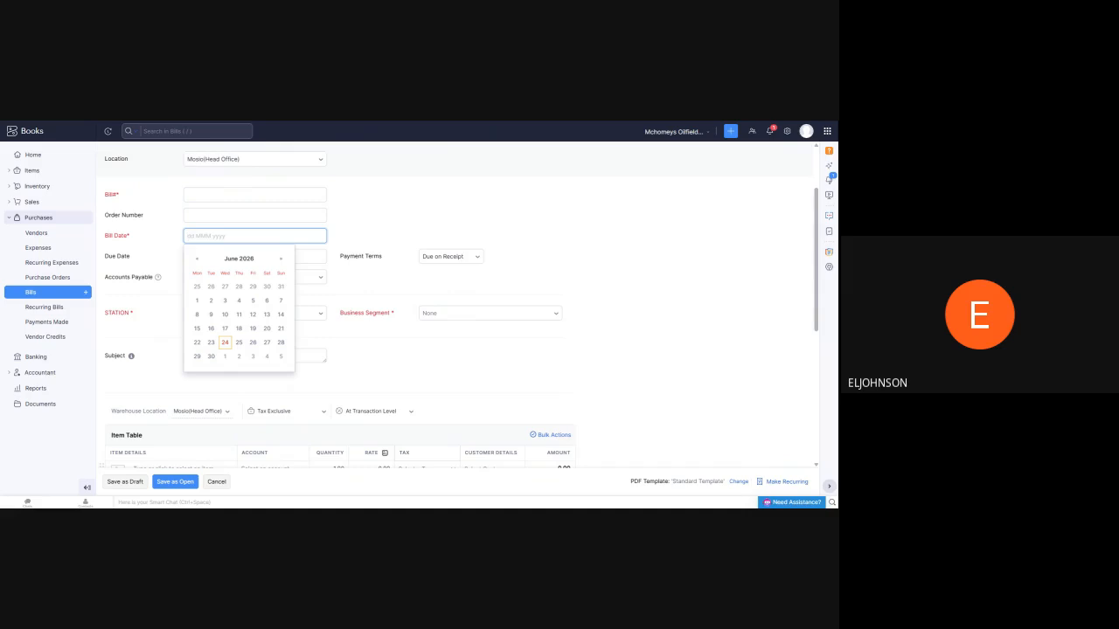
left_click(480, 196)
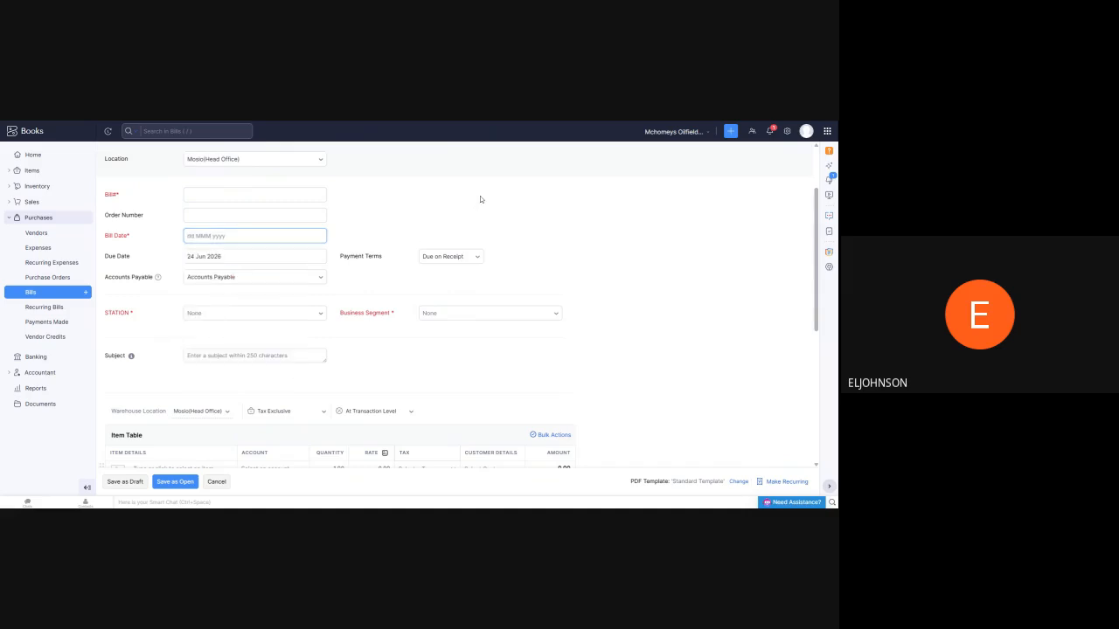
scroll(242, 227, "down", 1)
scroll(186, 169, "up", 1)
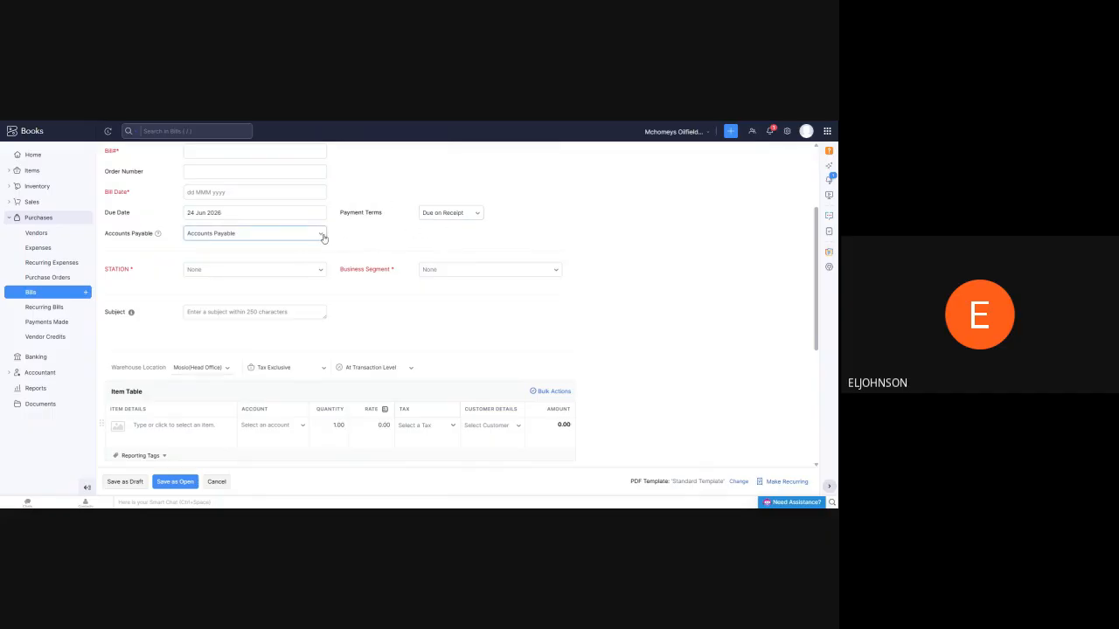
scroll(335, 231, "down", 1)
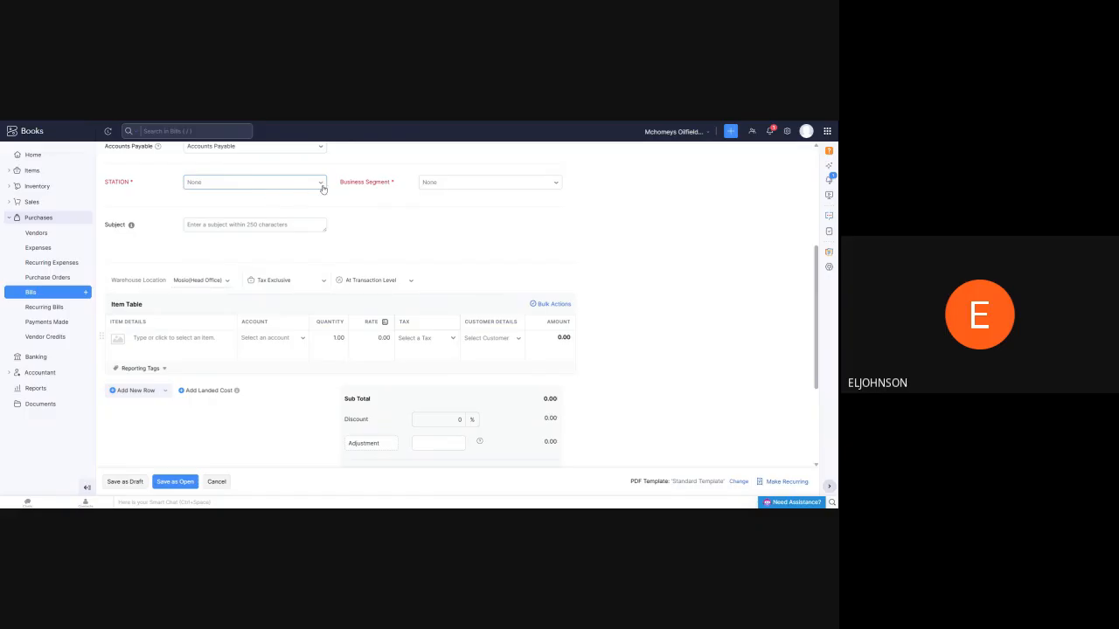
left_click(322, 187)
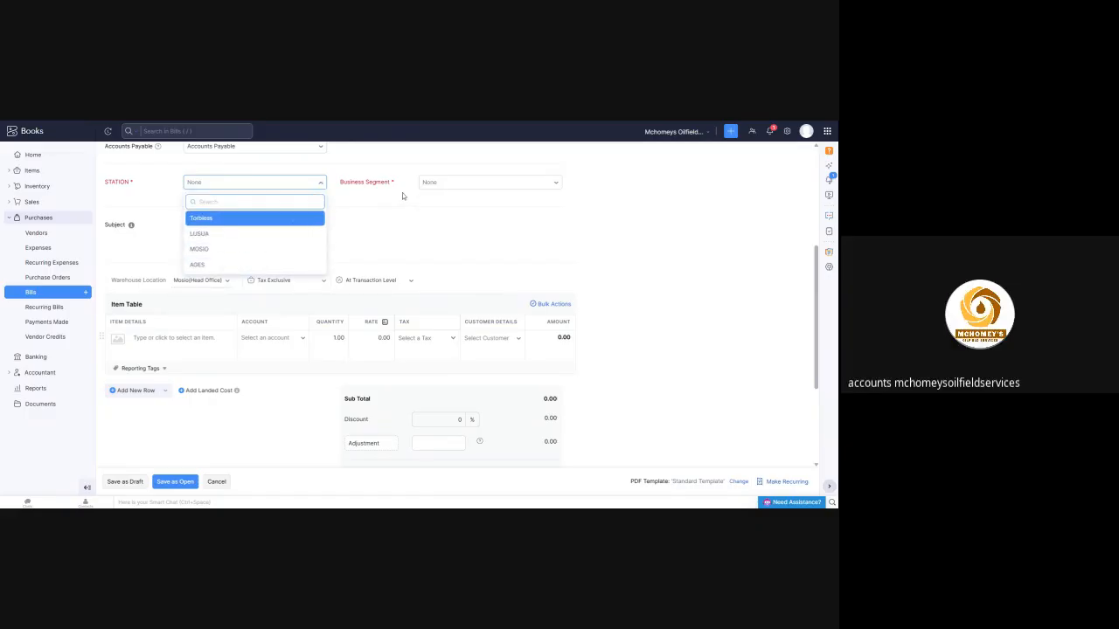
scroll(374, 204, "up", 1)
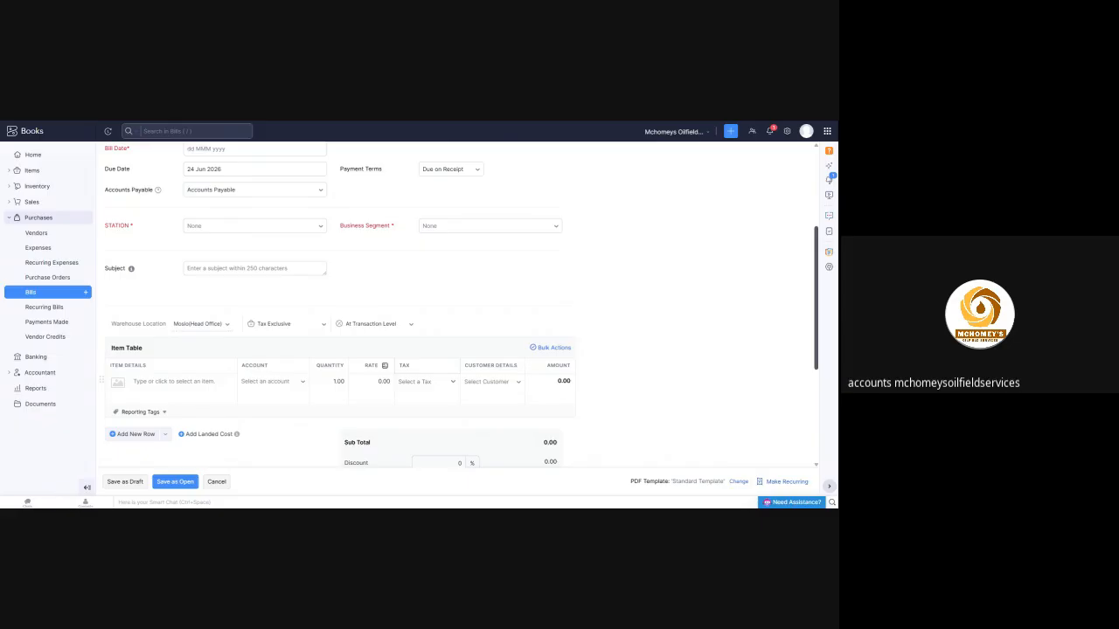
Check the new bill's Warehouse Location options and look over its header fields and item table
left_click(226, 327)
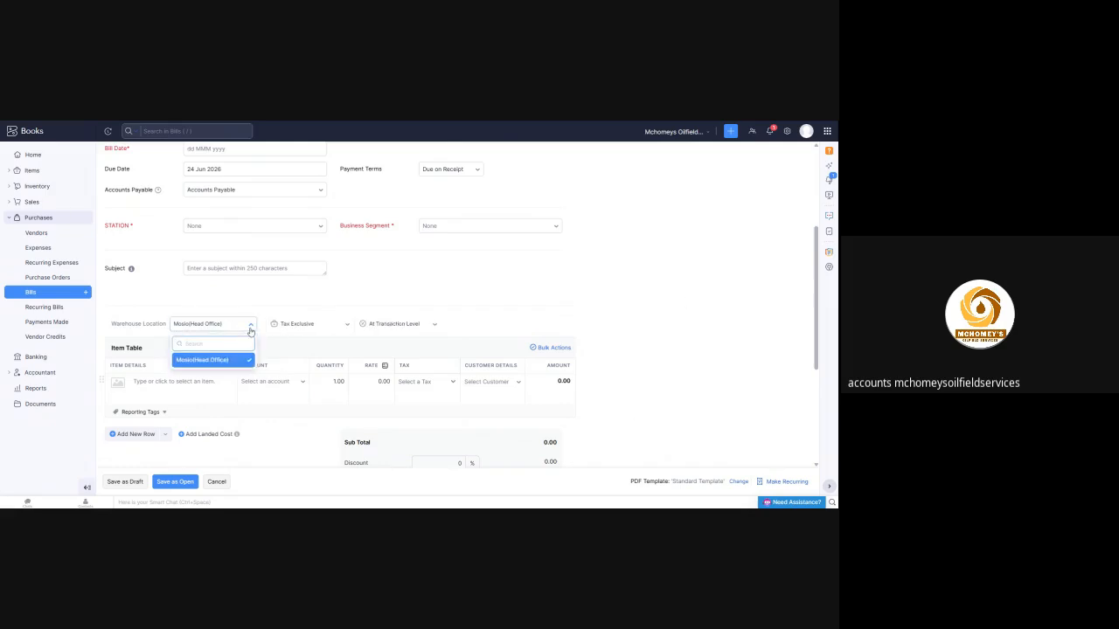
left_click(251, 328)
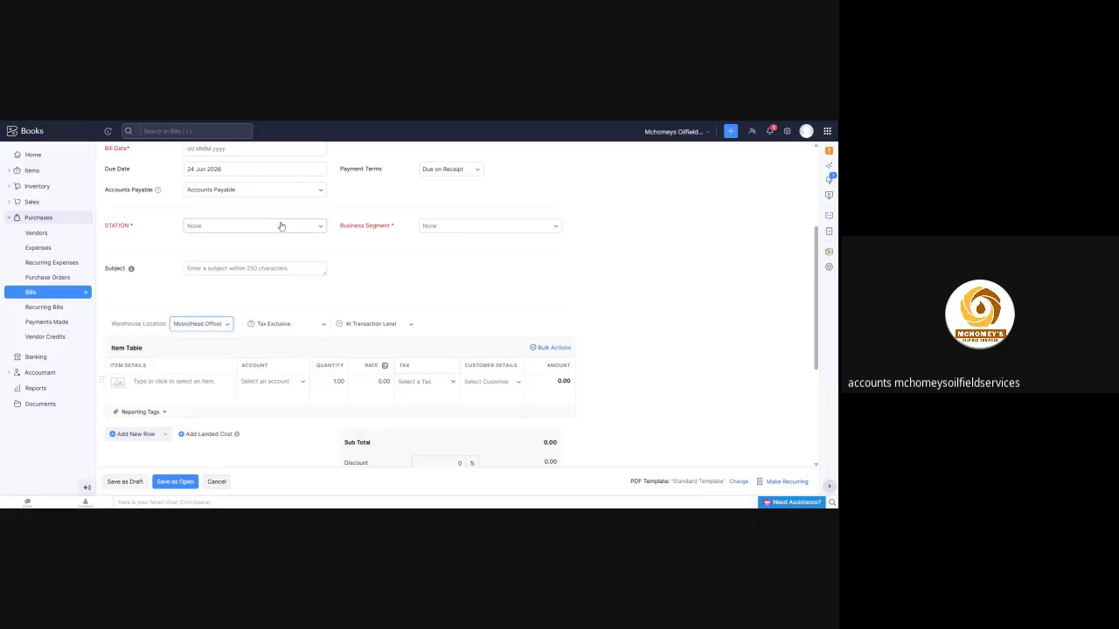
scroll(321, 212, "up", 2)
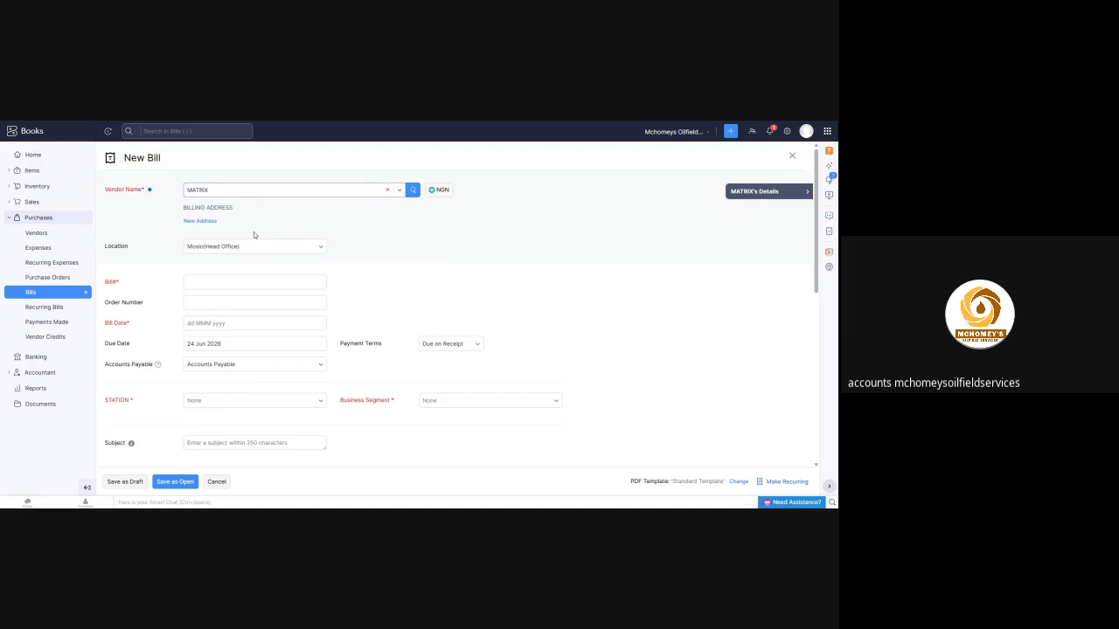
scroll(252, 233, "down", 3)
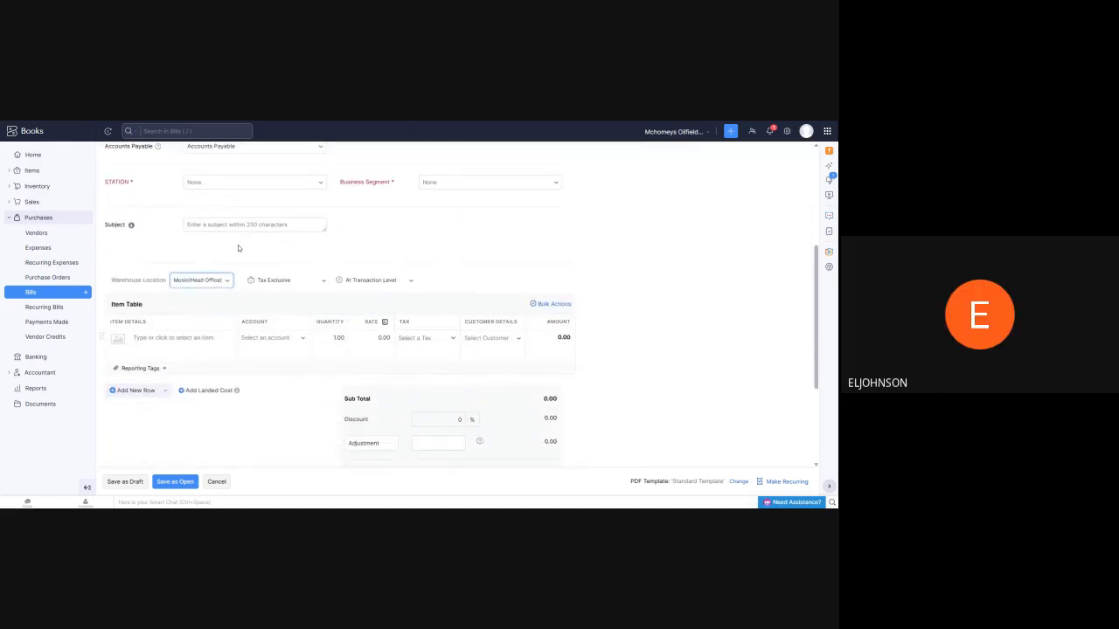
scroll(280, 214, "up", 3)
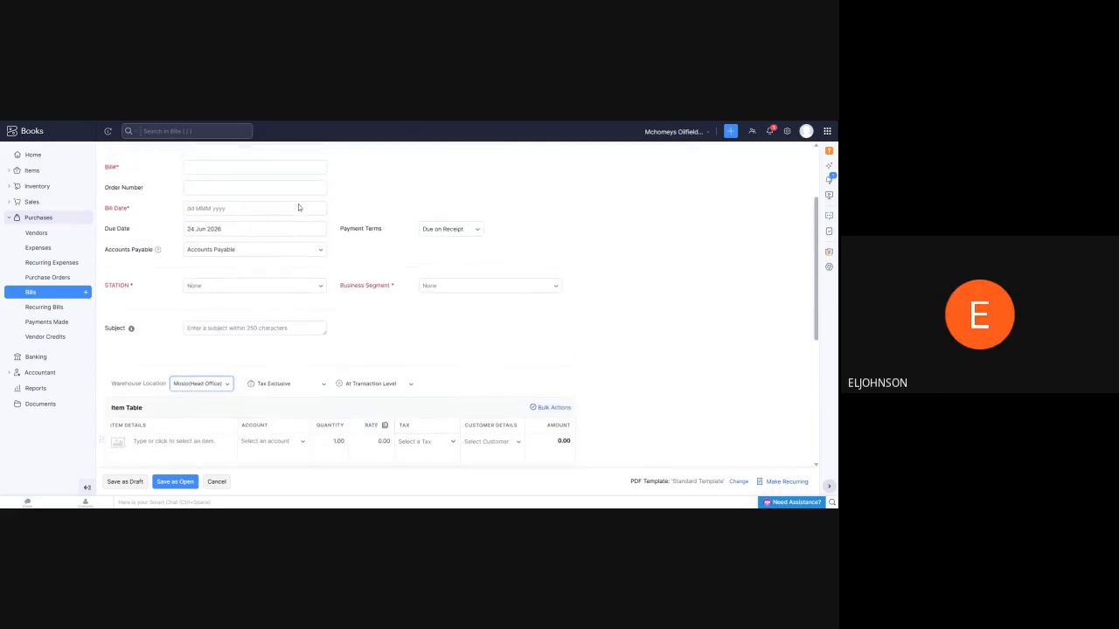
scroll(277, 208, "up", 2)
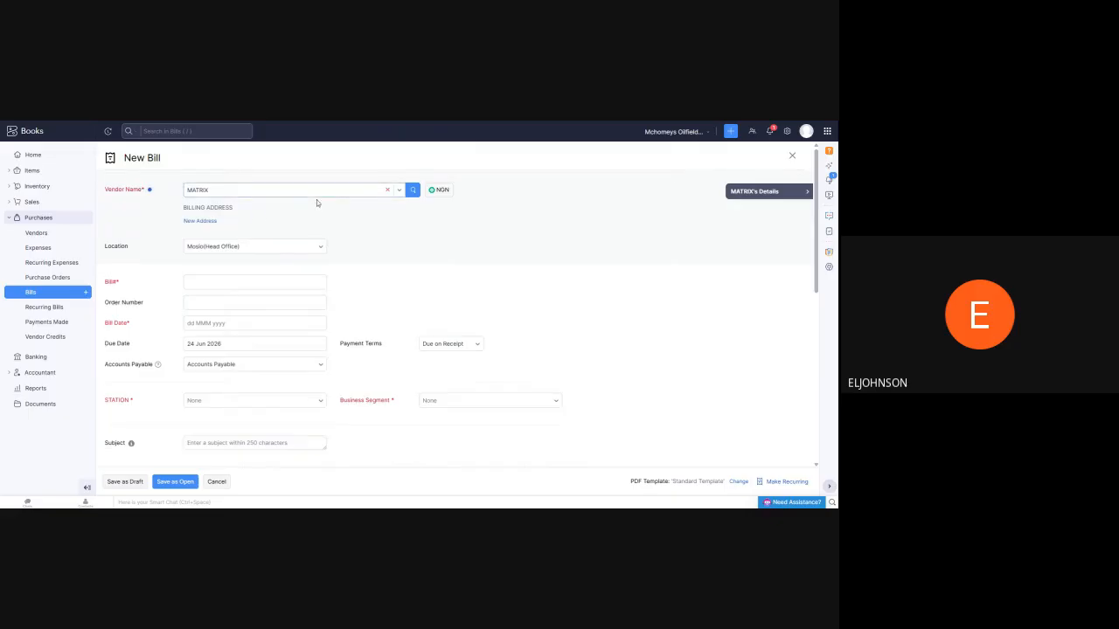
scroll(317, 201, "down", 2)
scroll(317, 211, "down", 1)
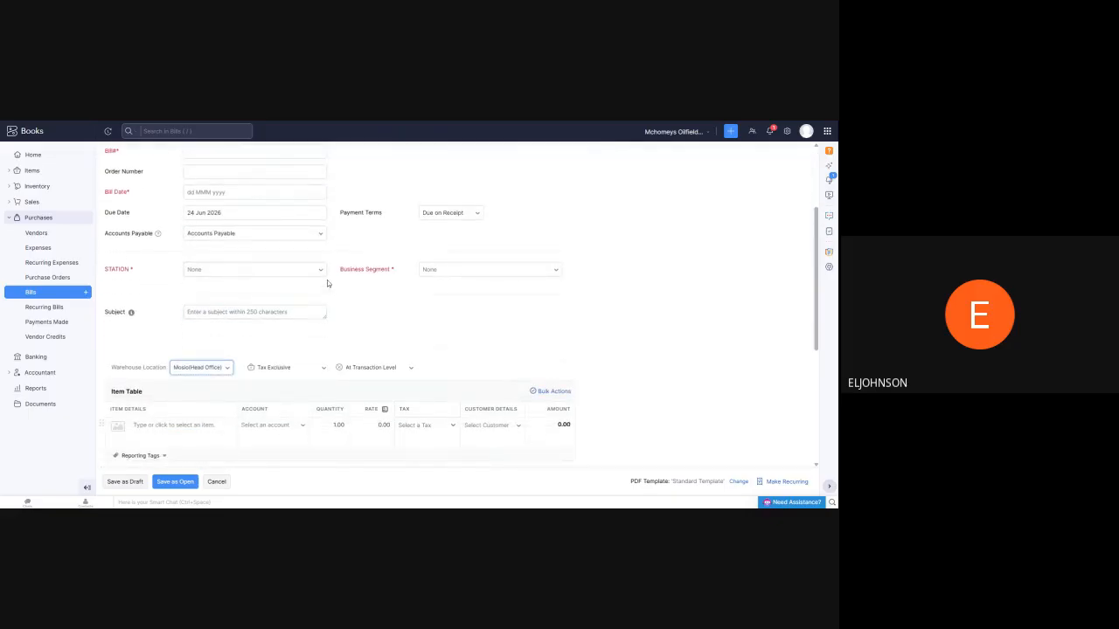
View the available STATION and Business Segment options on the bill without choosing any
left_click(325, 274)
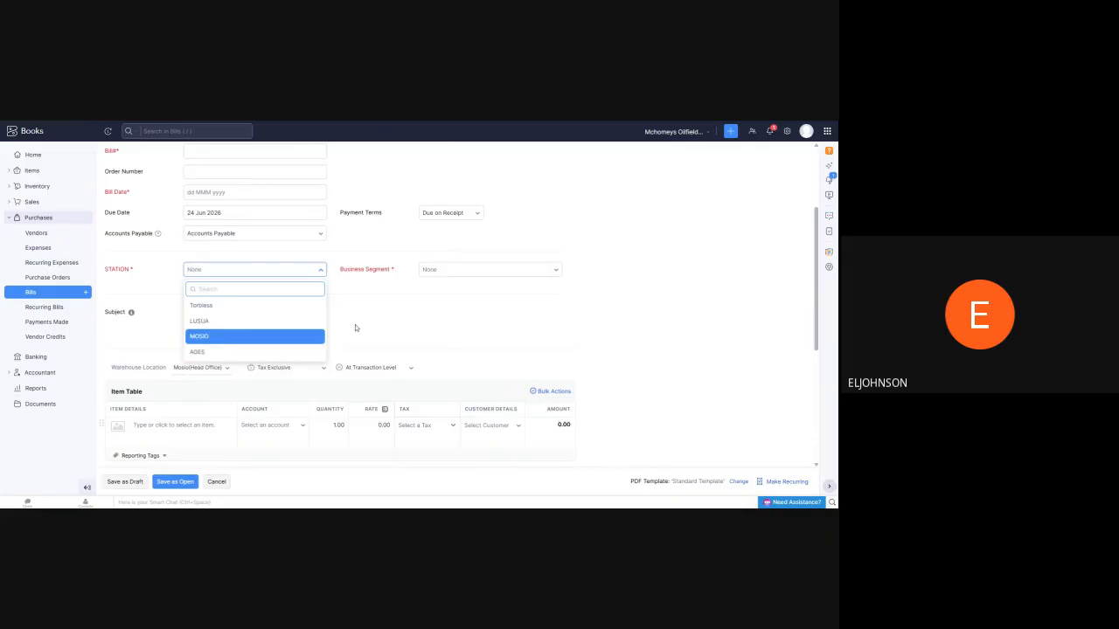
left_click(559, 271)
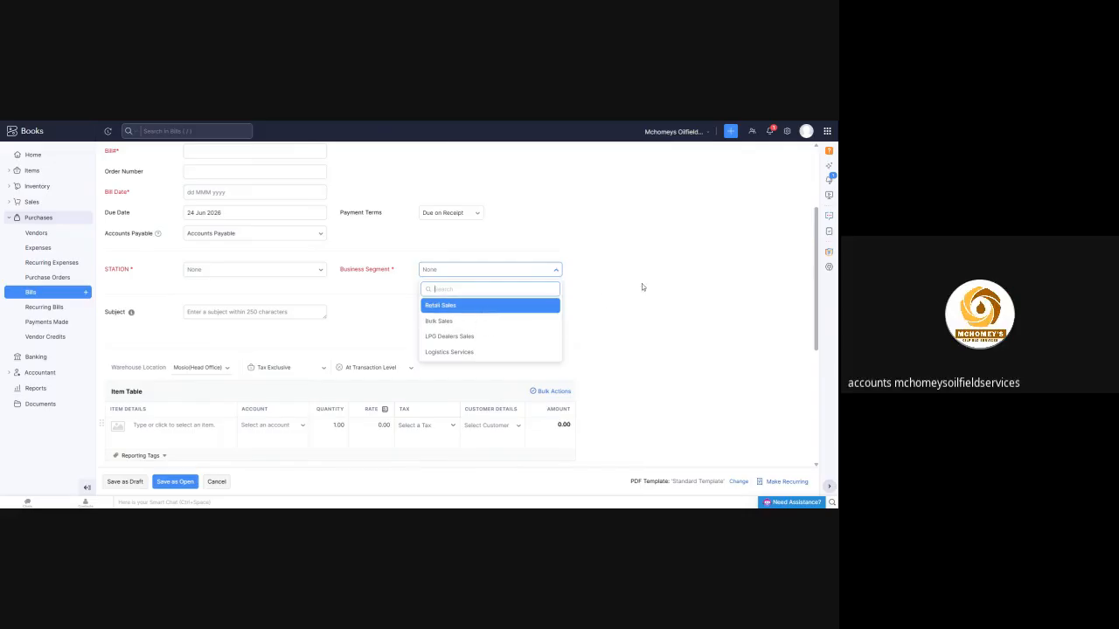
scroll(608, 221, "down", 2)
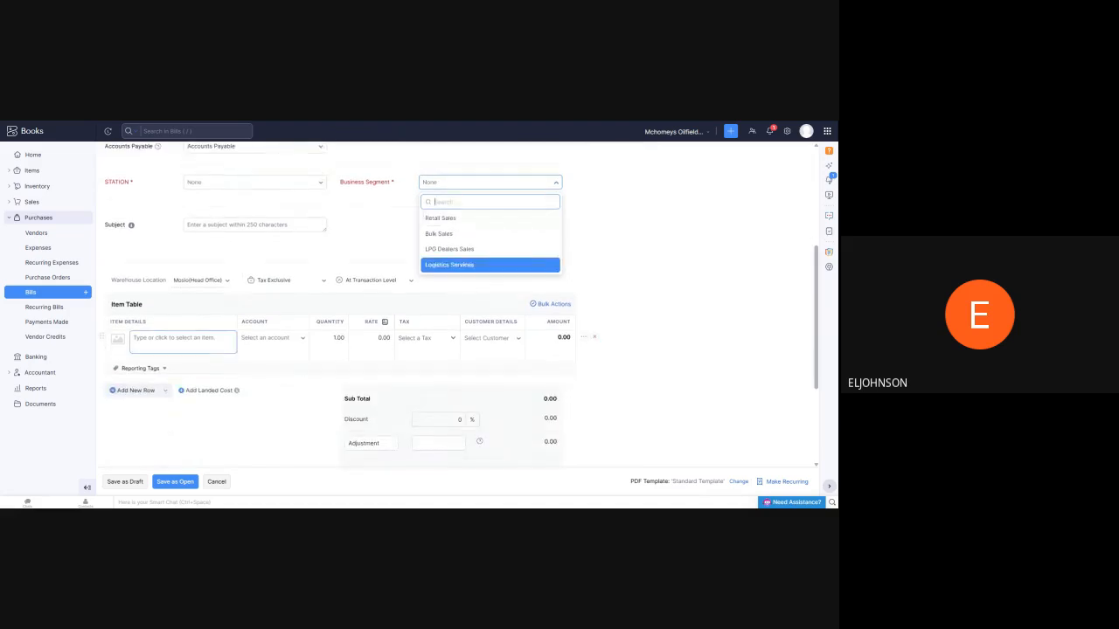
Add AGO as the bill's first item line and open its rate for editing
left_click(134, 337)
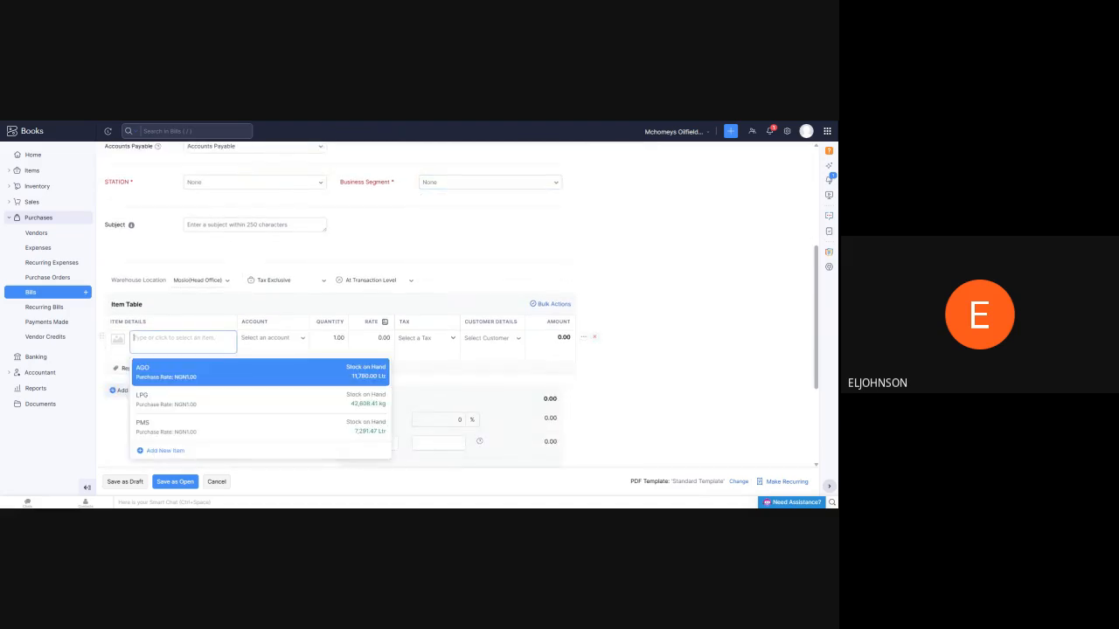
left_click(159, 377)
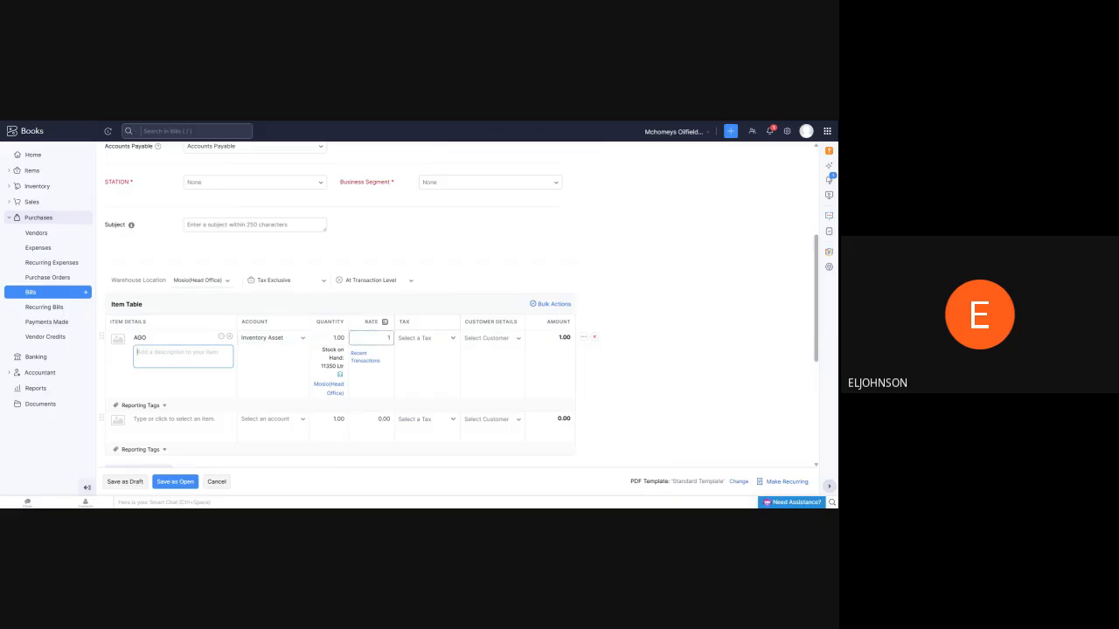
left_click(373, 339)
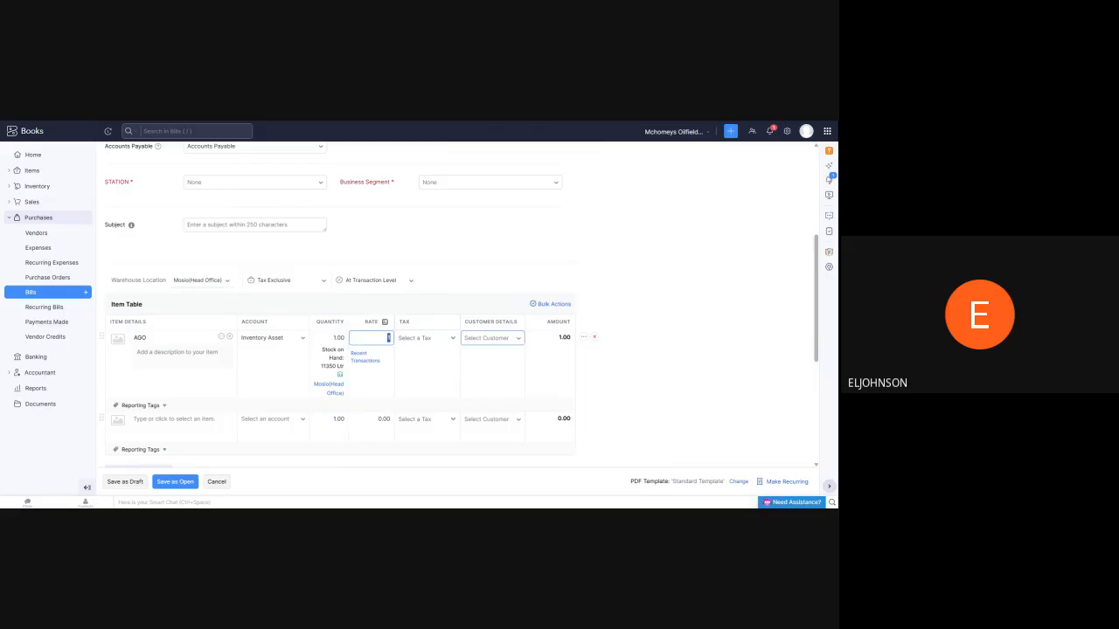
scroll(611, 253, "down", 1)
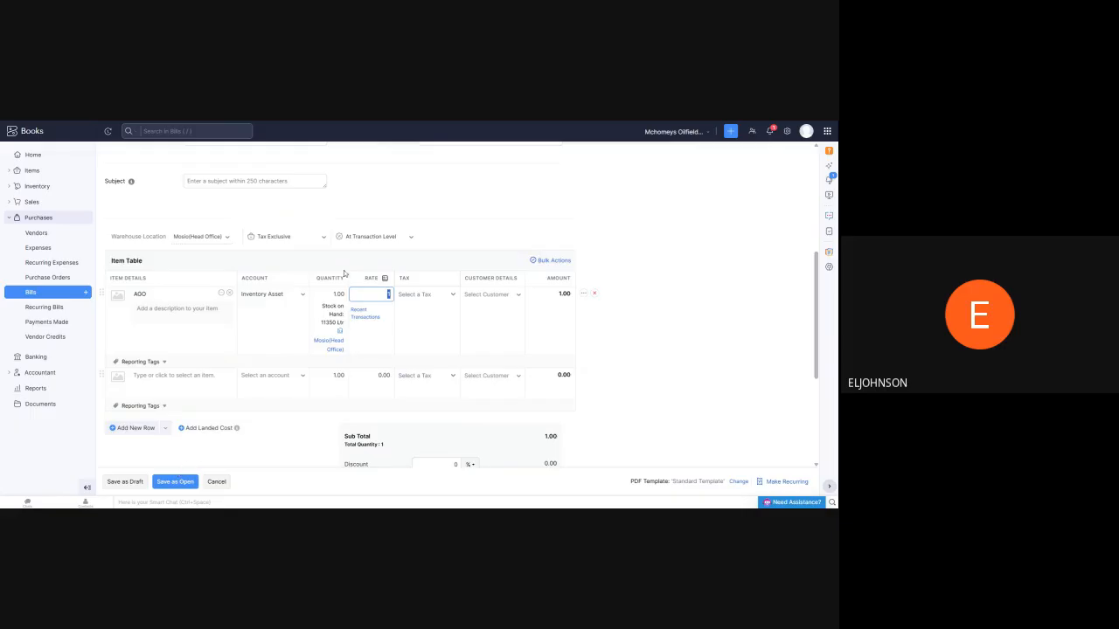
Leave the bill without saving its changes and view the items list and the list of all bills
left_click(42, 172)
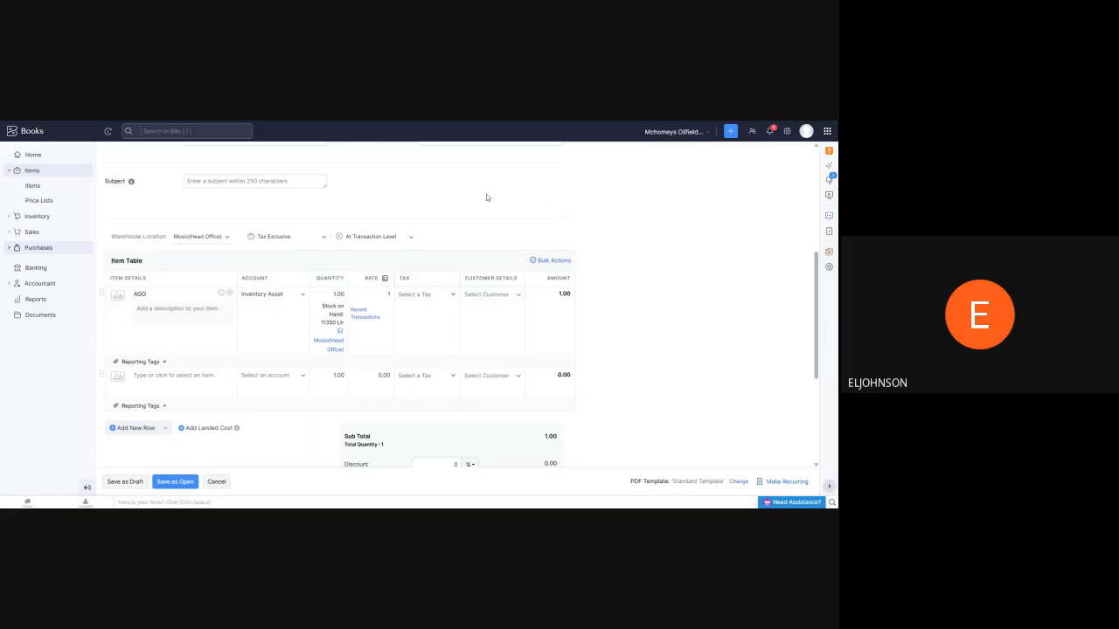
left_click(33, 186)
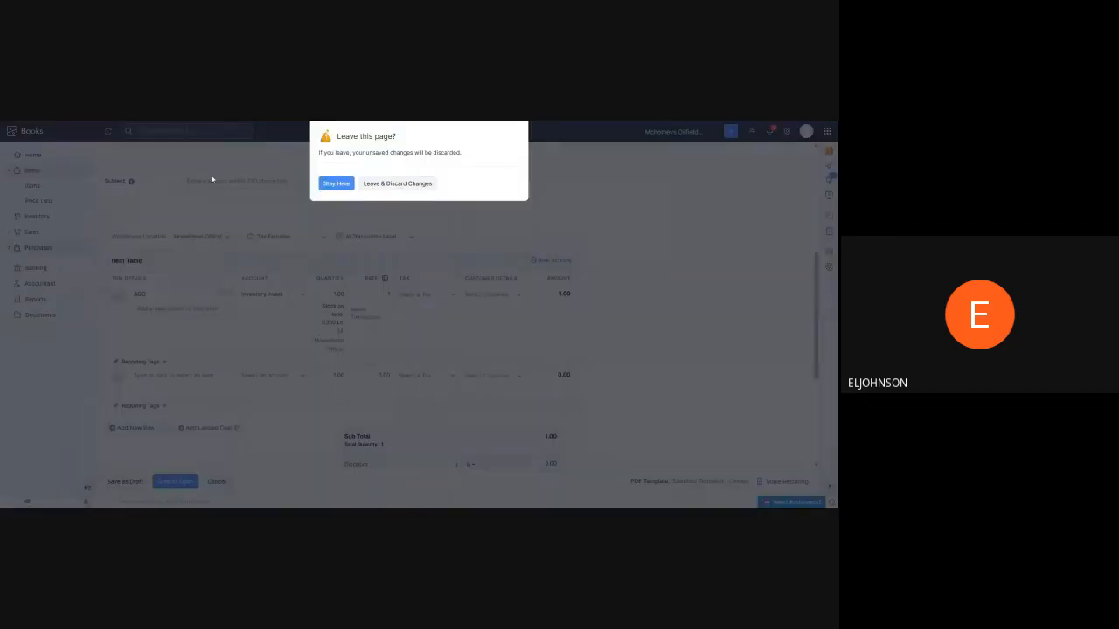
left_click(393, 184)
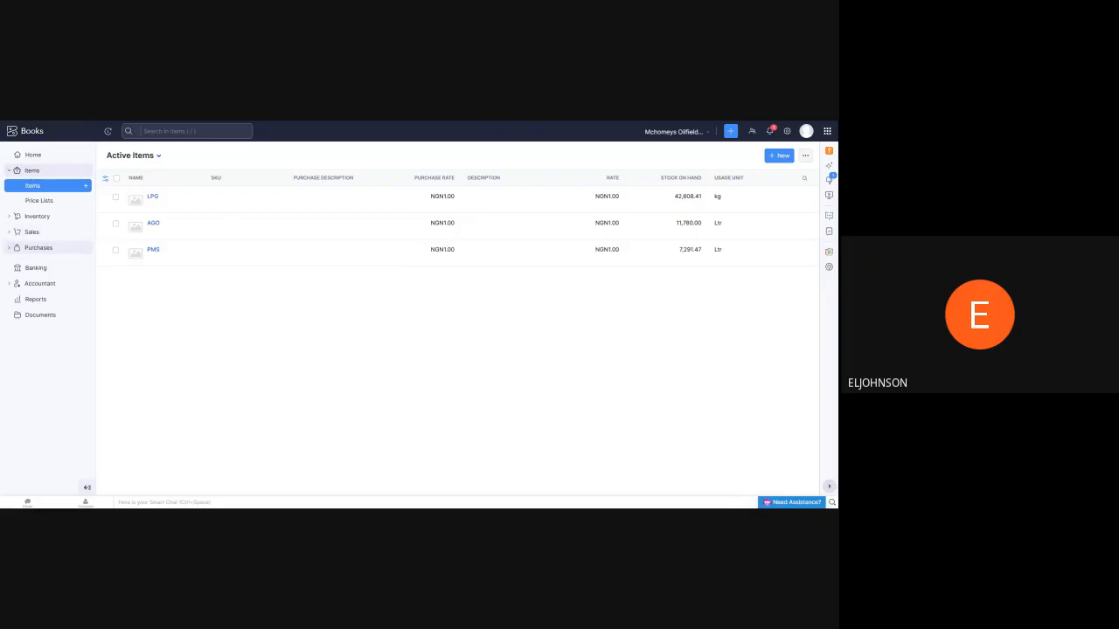
left_click(39, 248)
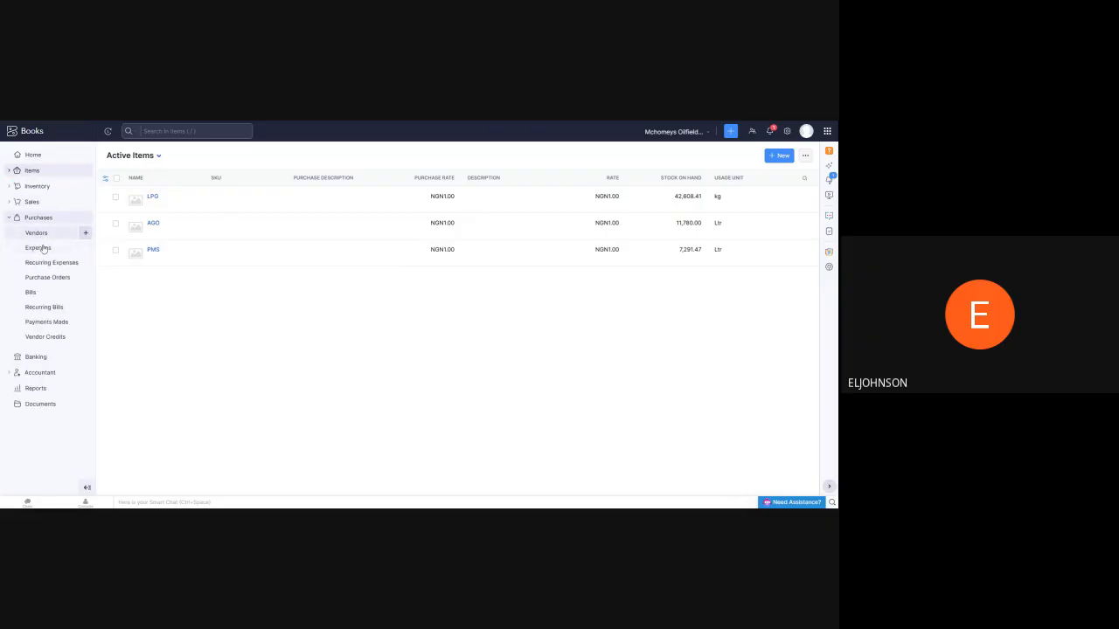
left_click(31, 293)
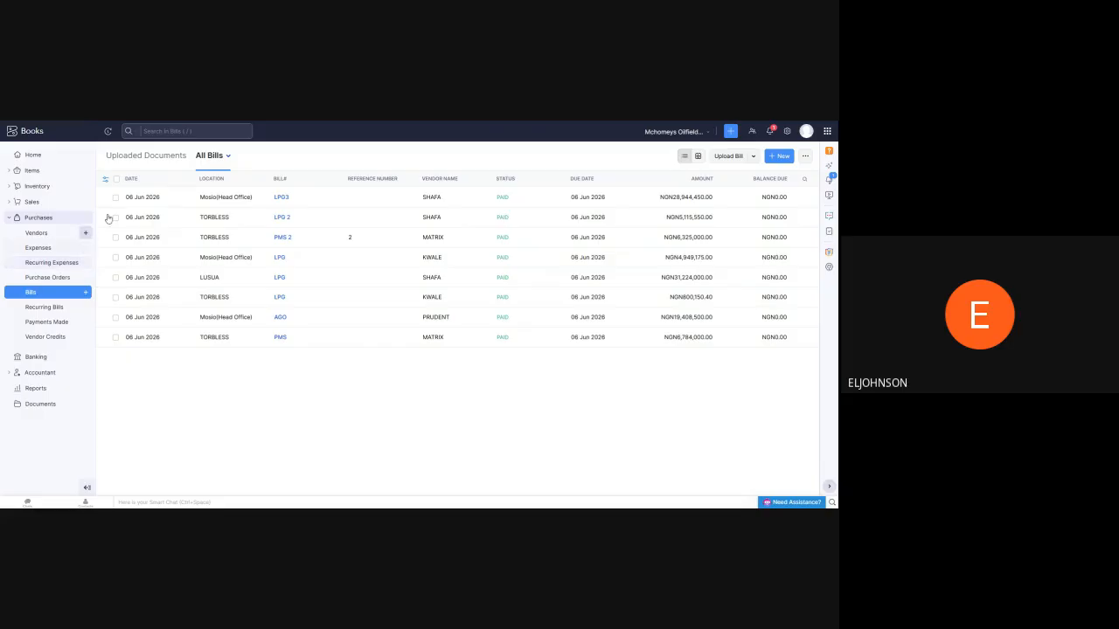
Open the customers list and view the transactions of WALK IN CUSTOMER-MOSIO AND AGES
left_click(33, 202)
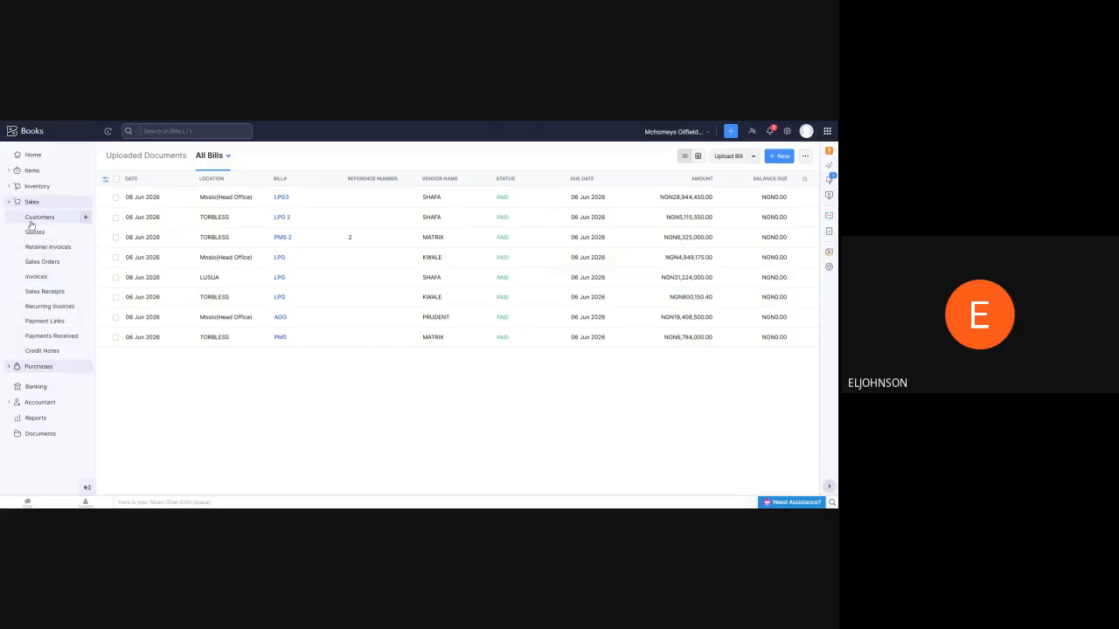
left_click(32, 219)
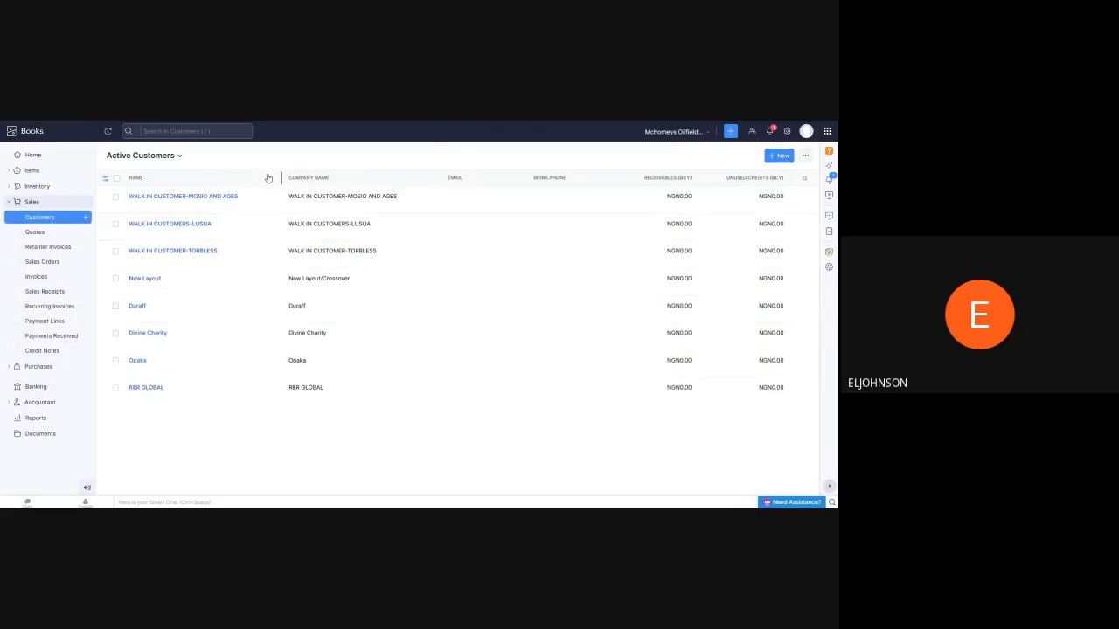
left_click(177, 198)
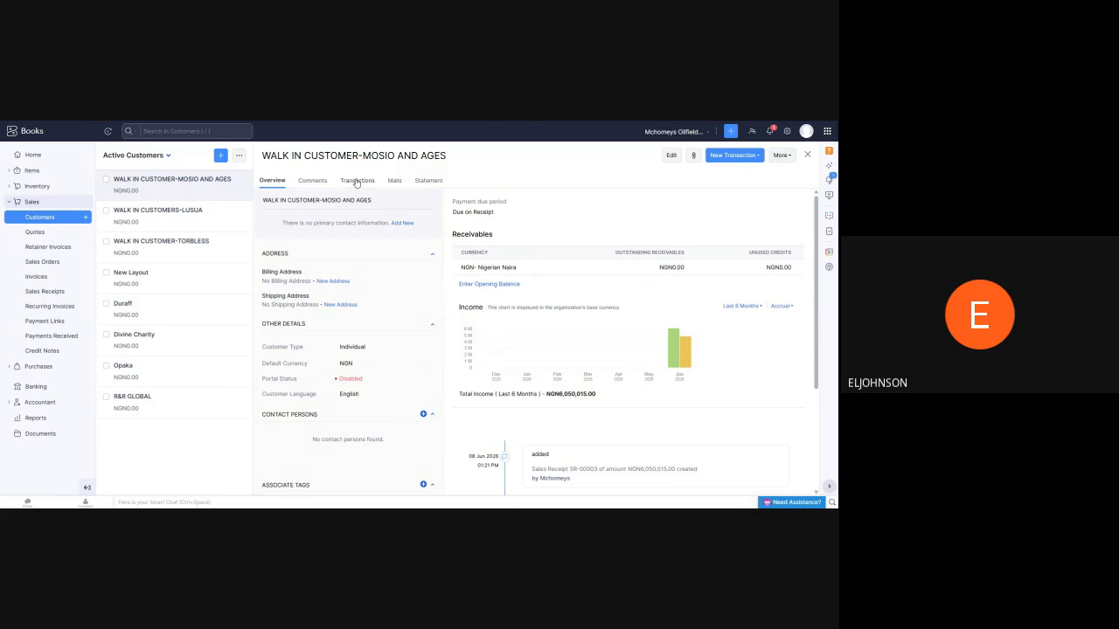
left_click(356, 181)
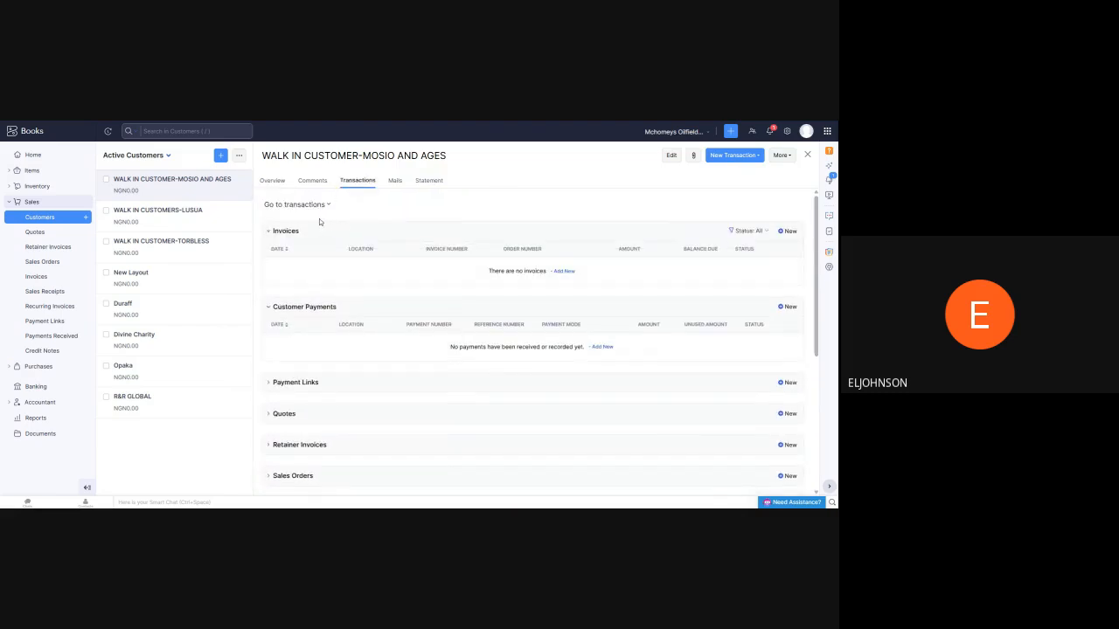
Start a new invoice for WALK IN CUSTOMER-MOSIO AND AGES and go to its item table
left_click(730, 154)
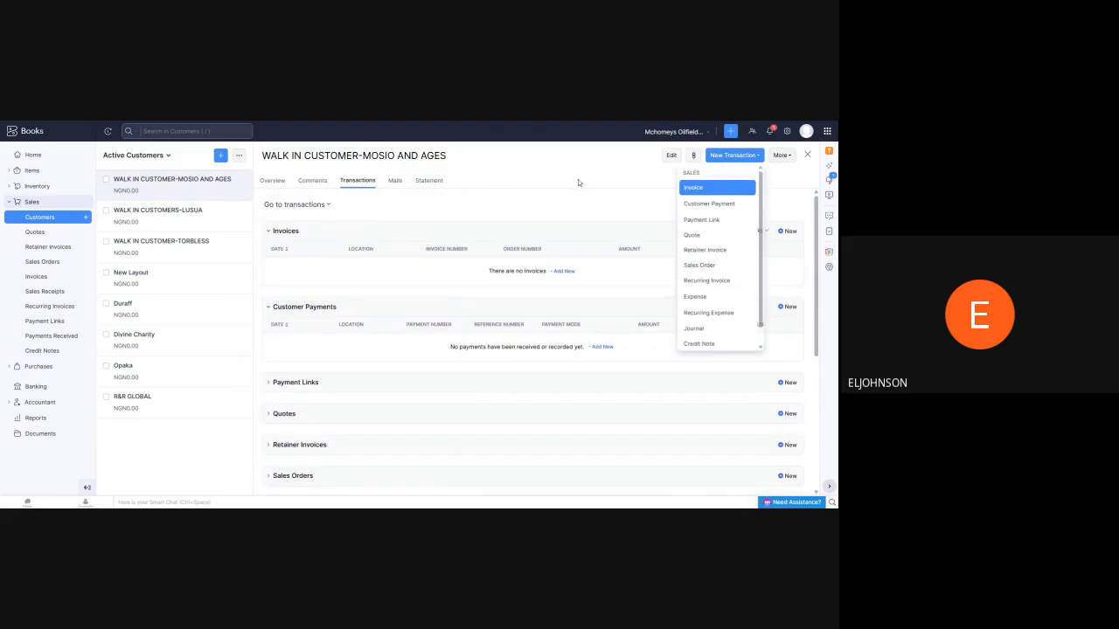
left_click(706, 188)
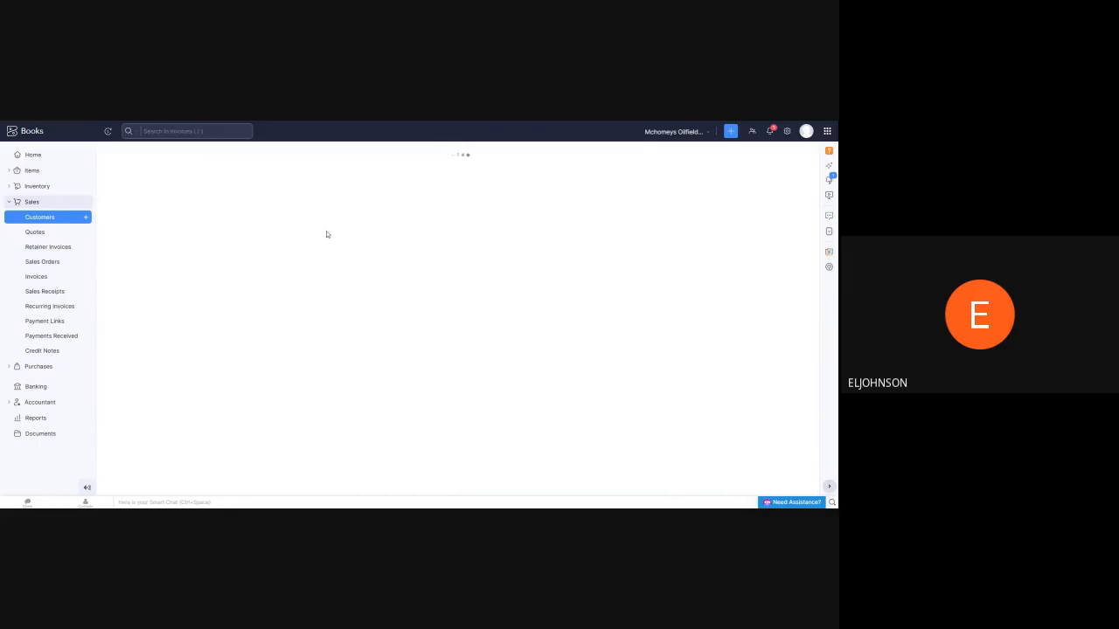
scroll(288, 231, "down", 4)
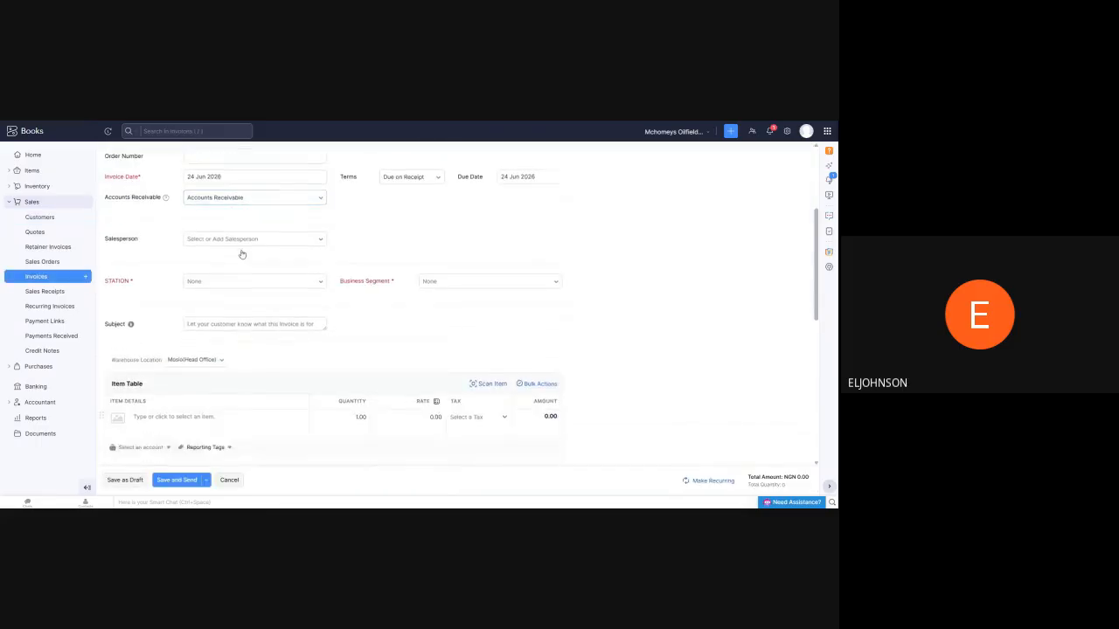
scroll(242, 254, "down", 3)
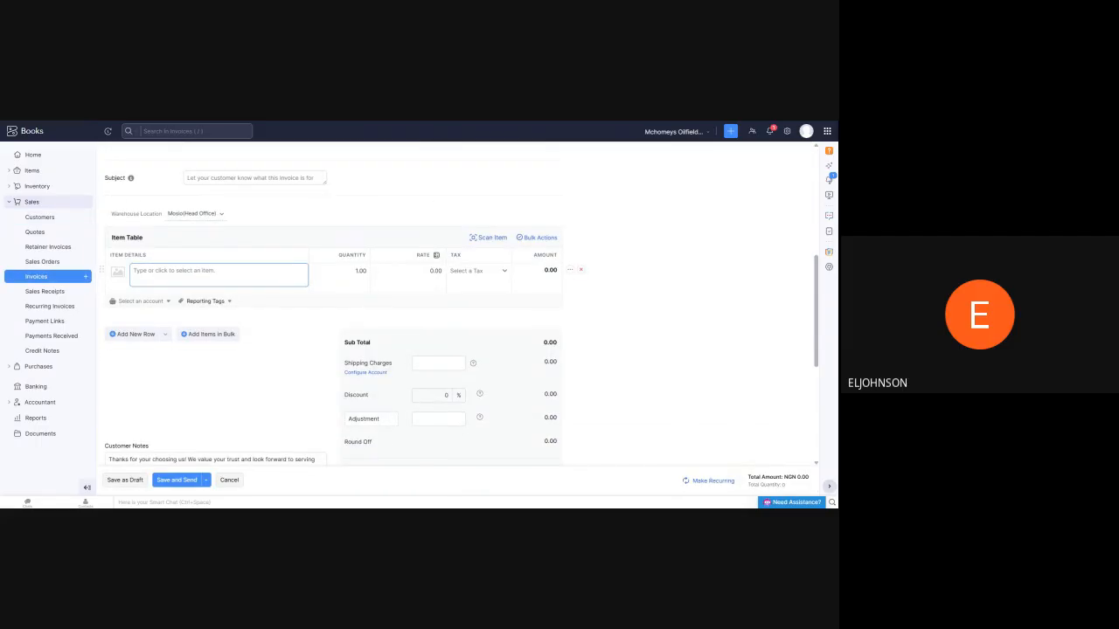
Add LPG as the item on the first two lines of the invoice
left_click(219, 274)
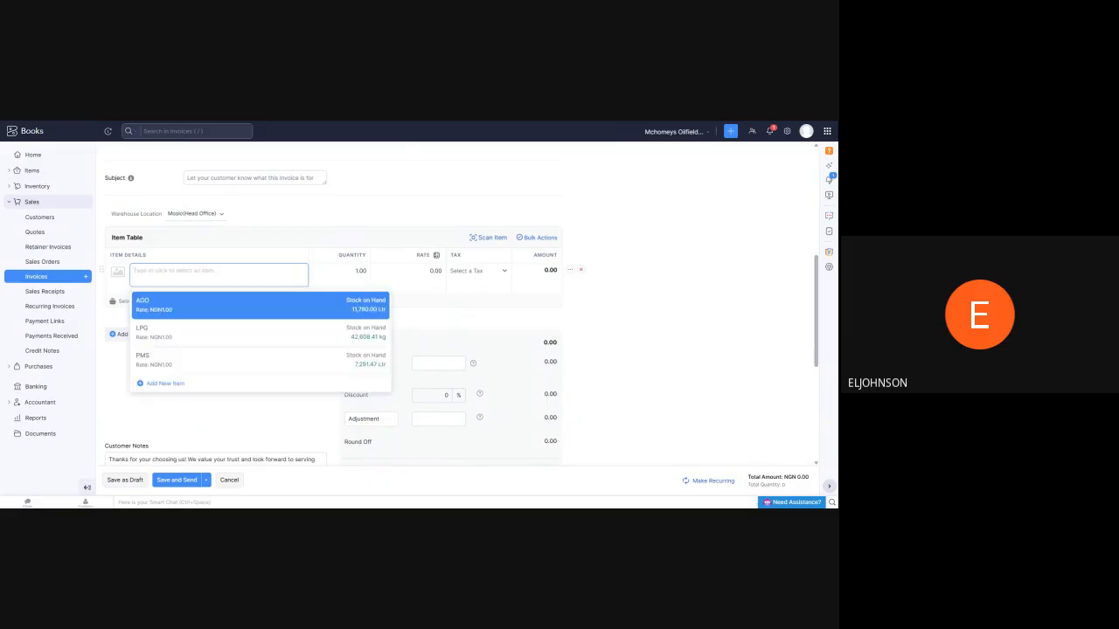
left_click(171, 335)
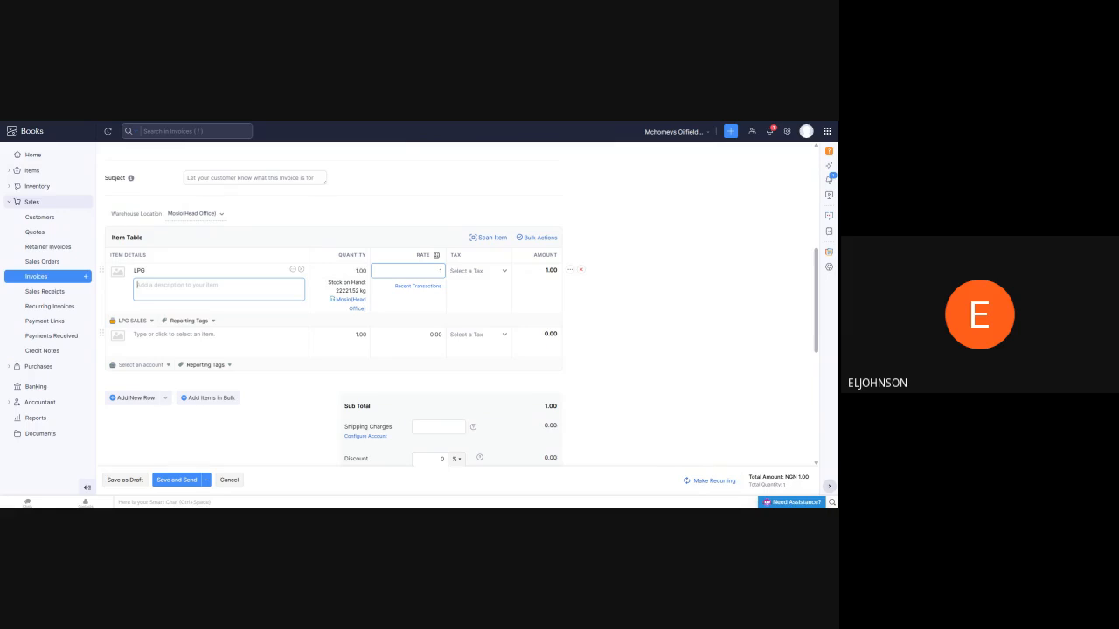
left_click(190, 336)
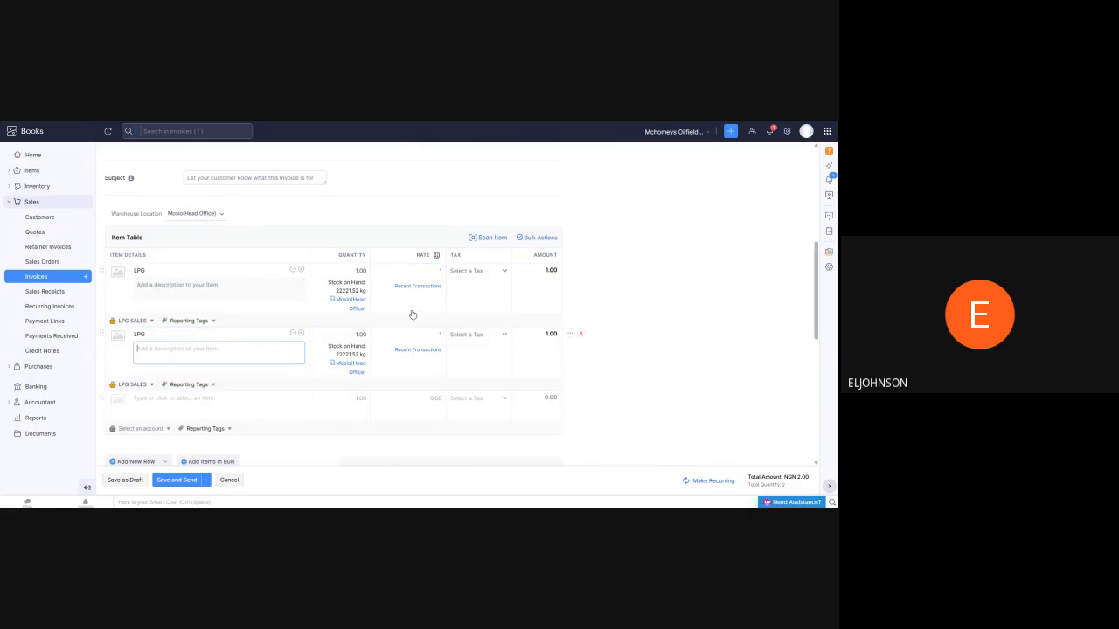
Open the second LPG line's rate for editing and review the invoice's item lines and totals section
scroll(420, 295, "down", 1)
scroll(420, 295, "down", 2)
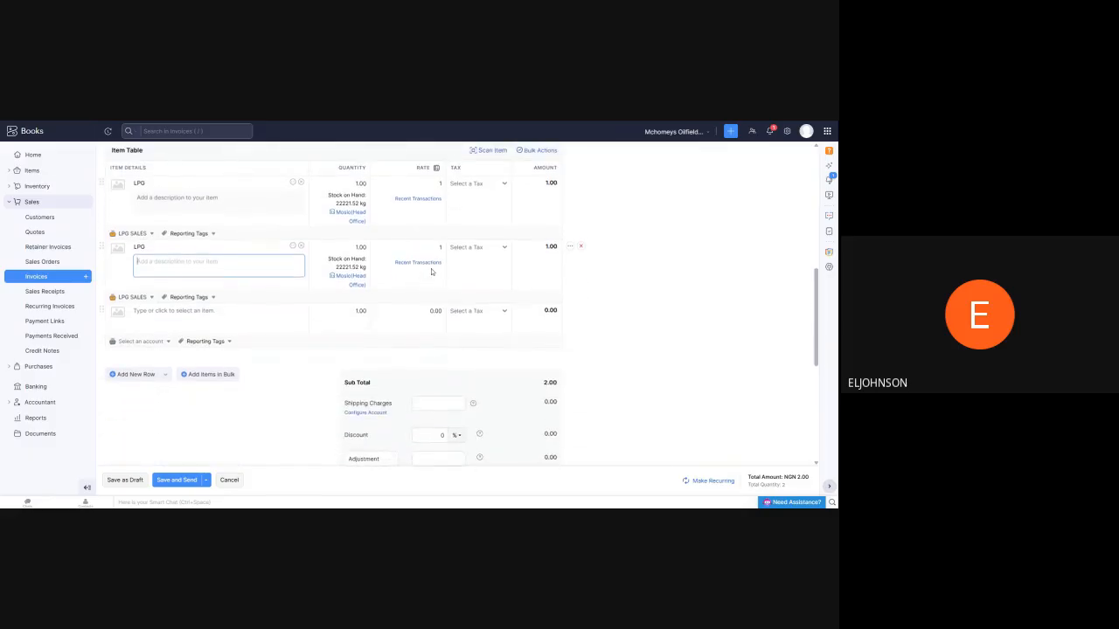
left_click(440, 248)
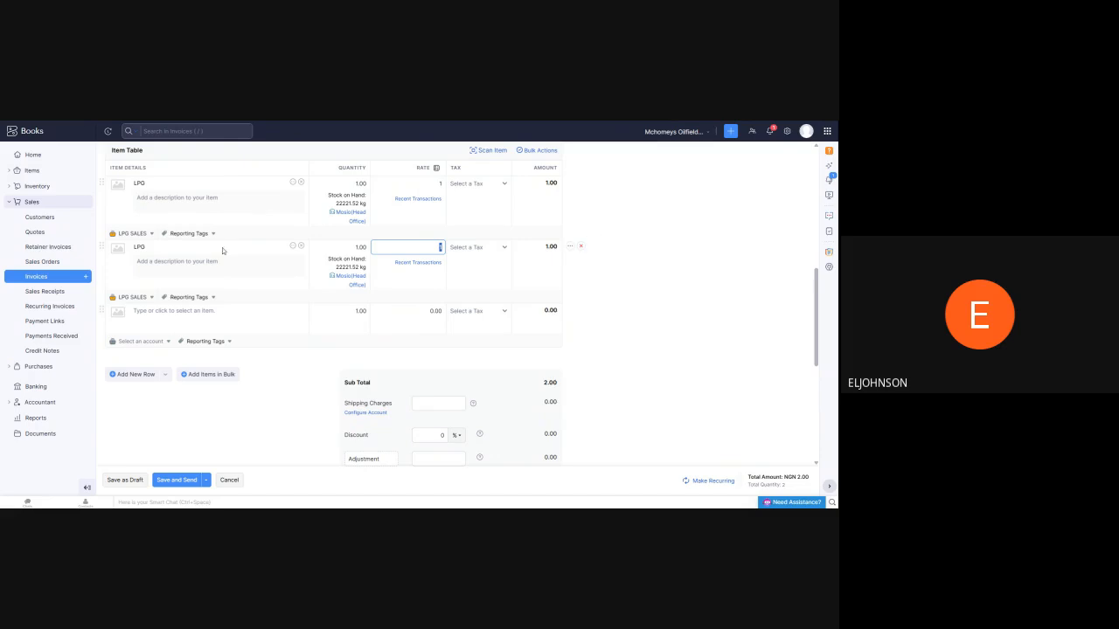
scroll(224, 245, "up", 2)
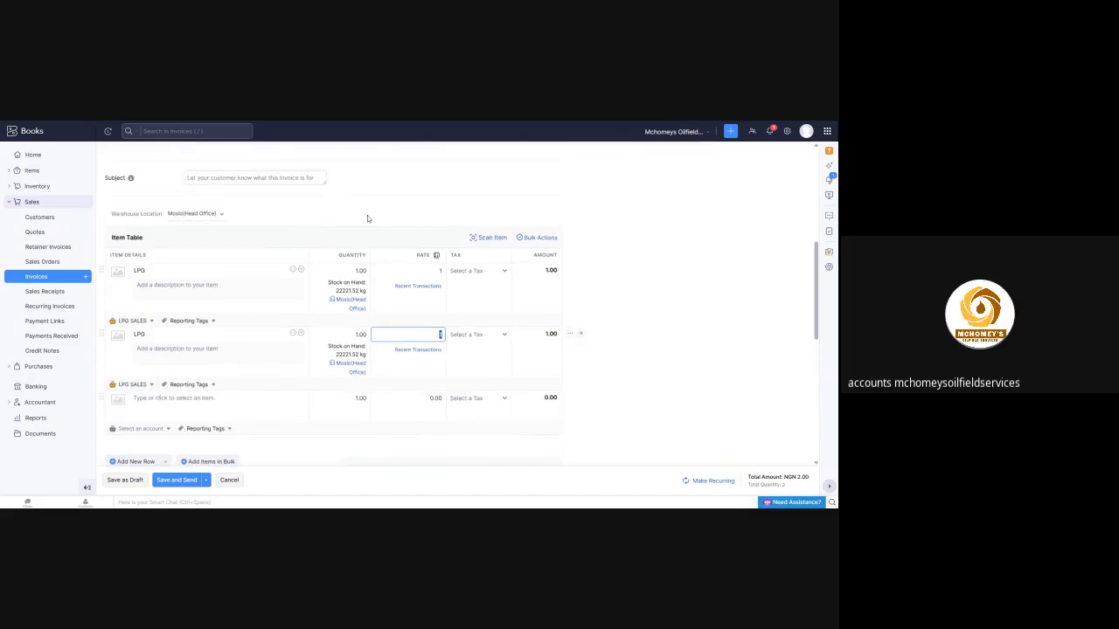
scroll(262, 226, "down", 1)
scroll(240, 236, "down", 2)
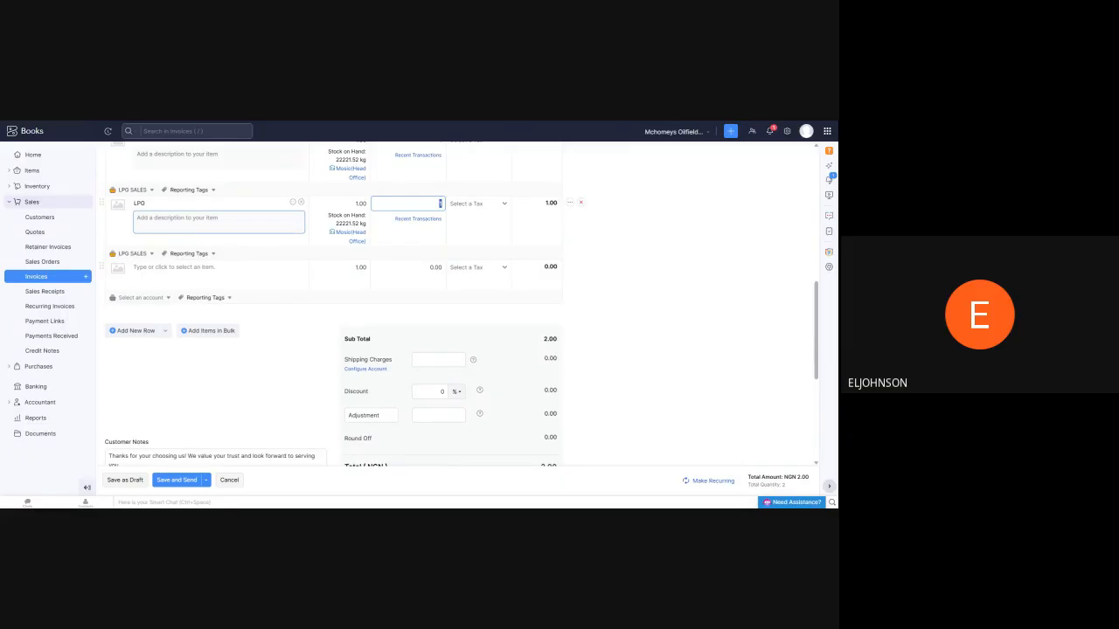
scroll(236, 235, "up", 3)
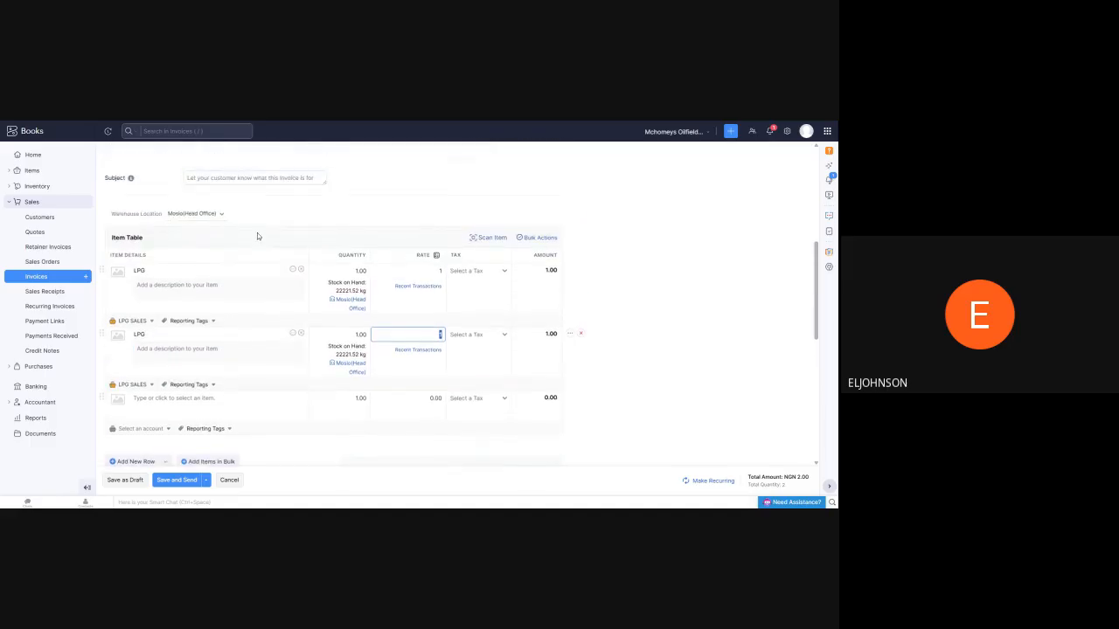
Review the new invoice's header fields and item table, discard the unsaved invoice, and open the sales receipts list
scroll(259, 231, "up", 3)
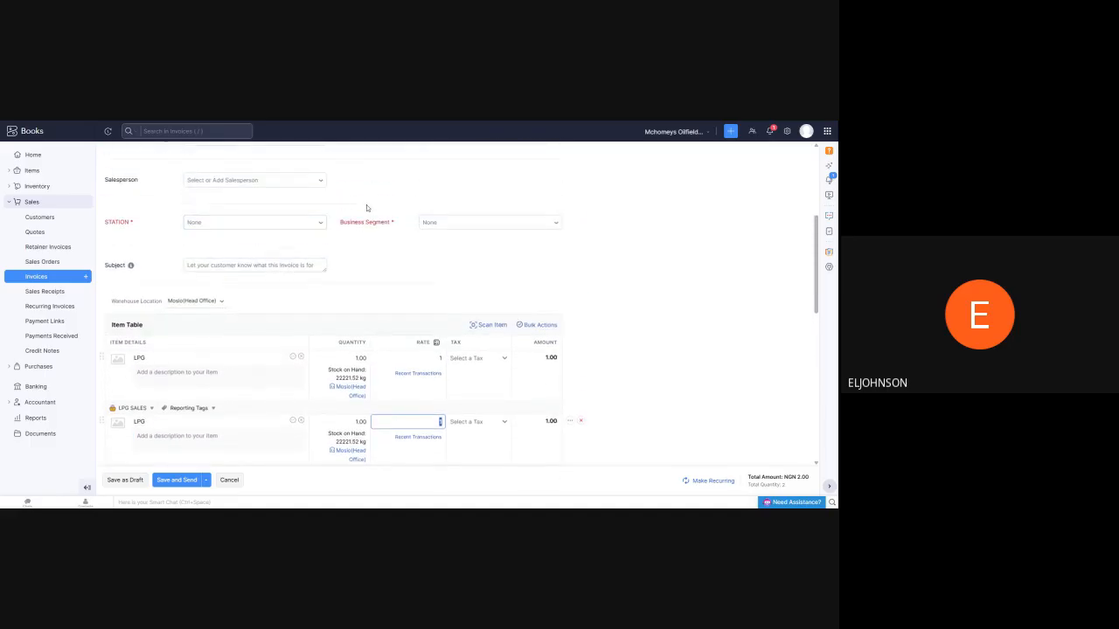
scroll(366, 206, "up", 2)
scroll(360, 206, "up", 3)
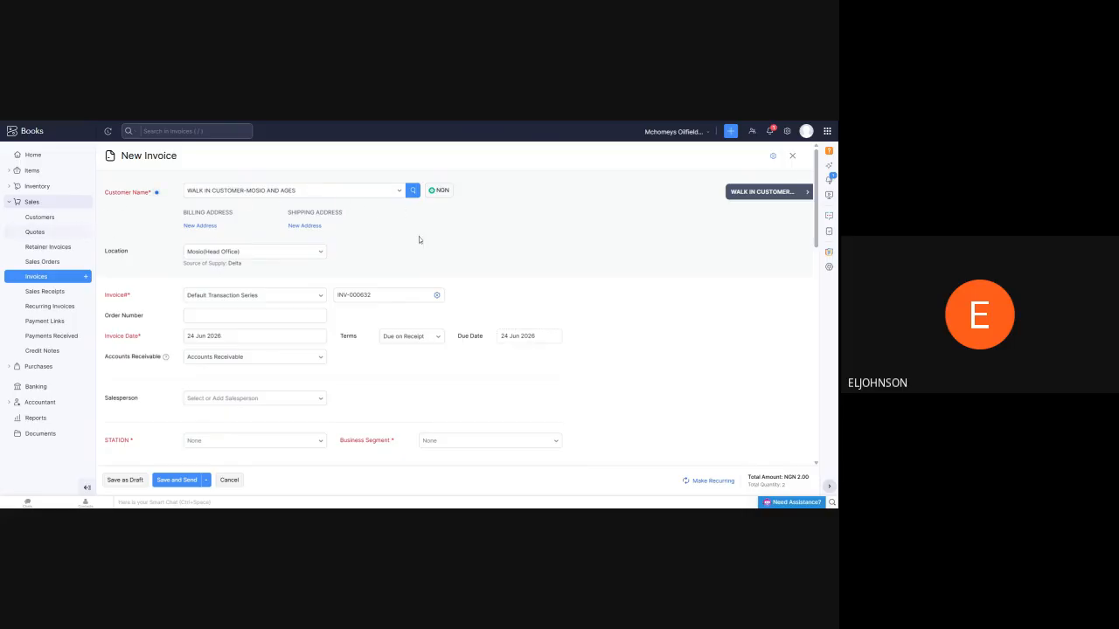
scroll(328, 228, "down", 5)
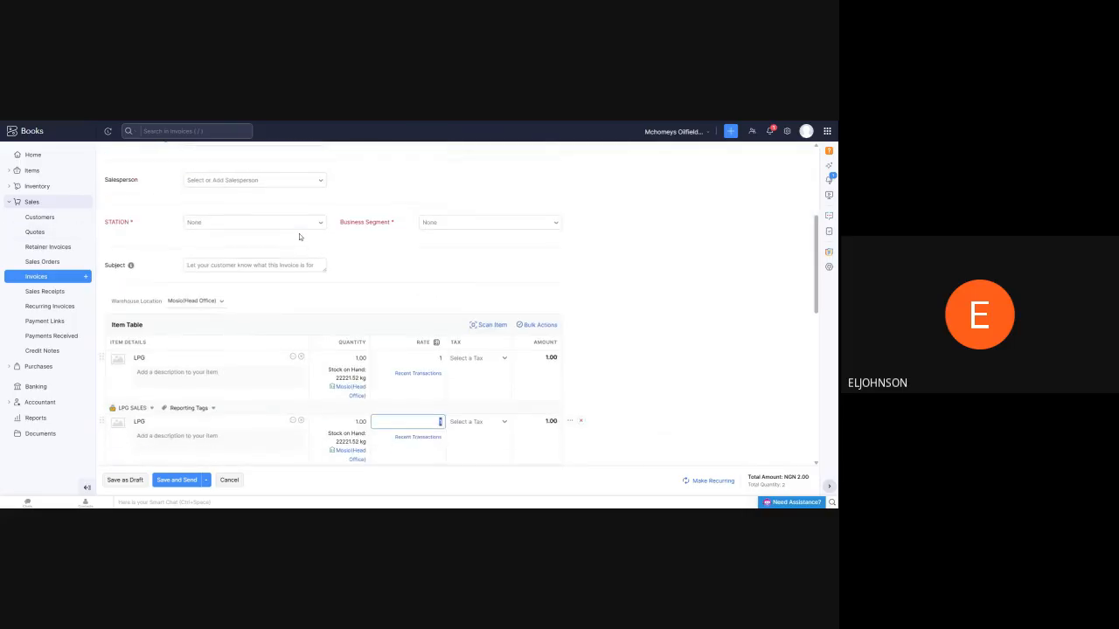
scroll(299, 234, "down", 3)
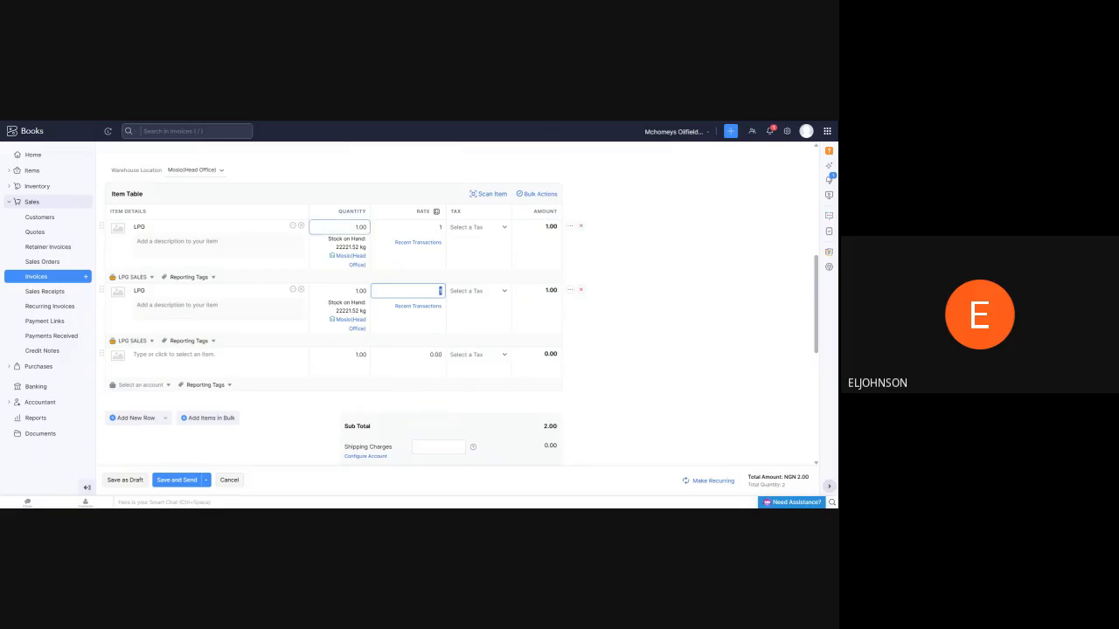
left_click(36, 296)
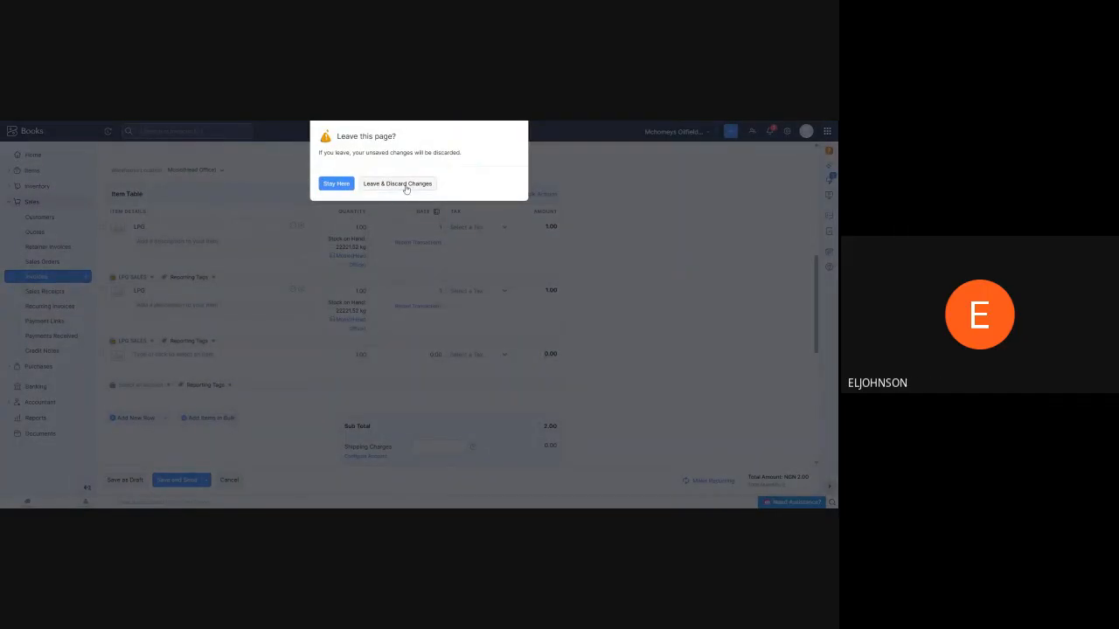
left_click(407, 185)
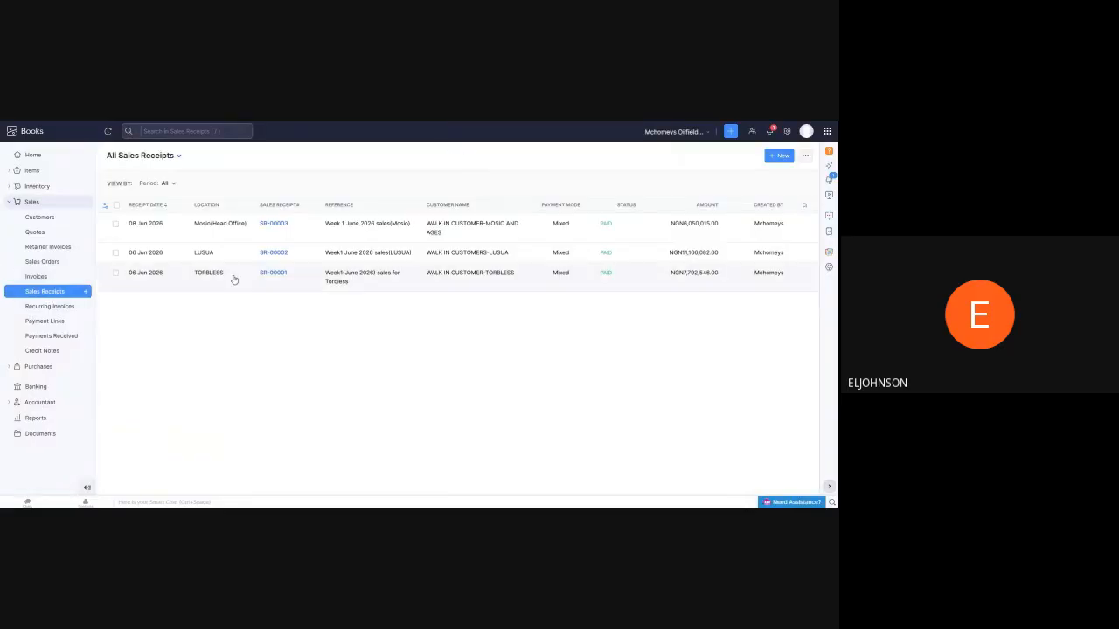
Open the Mosio(Head Office) sales receipt for Week 1 June 2026 and examine its LPG lines, total and payment details
left_click(279, 225)
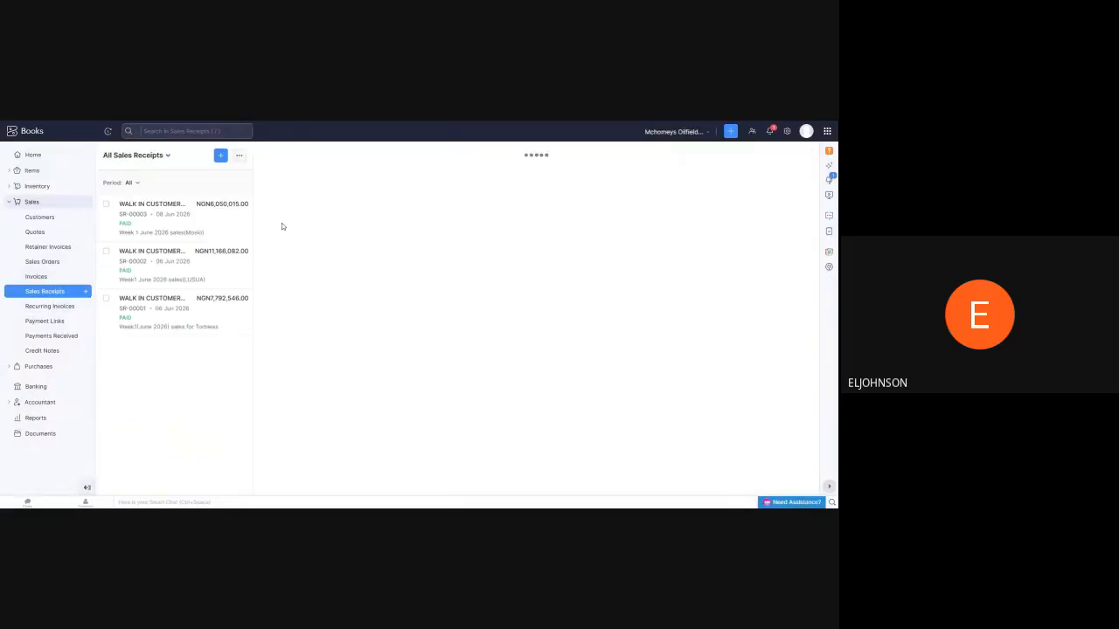
scroll(437, 237, "down", 2)
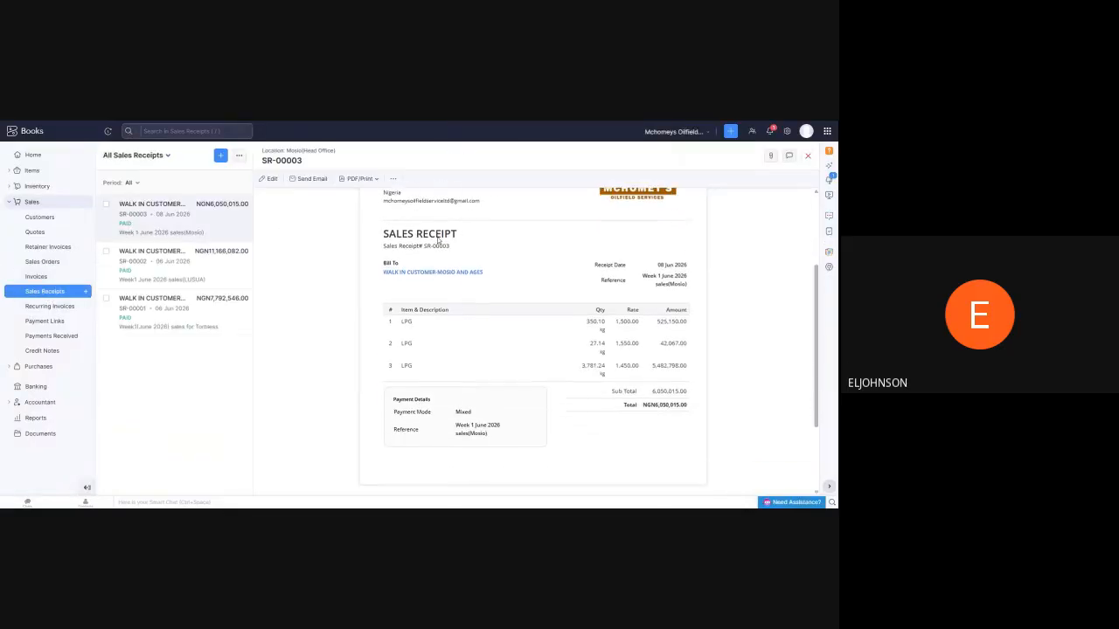
scroll(438, 239, "down", 2)
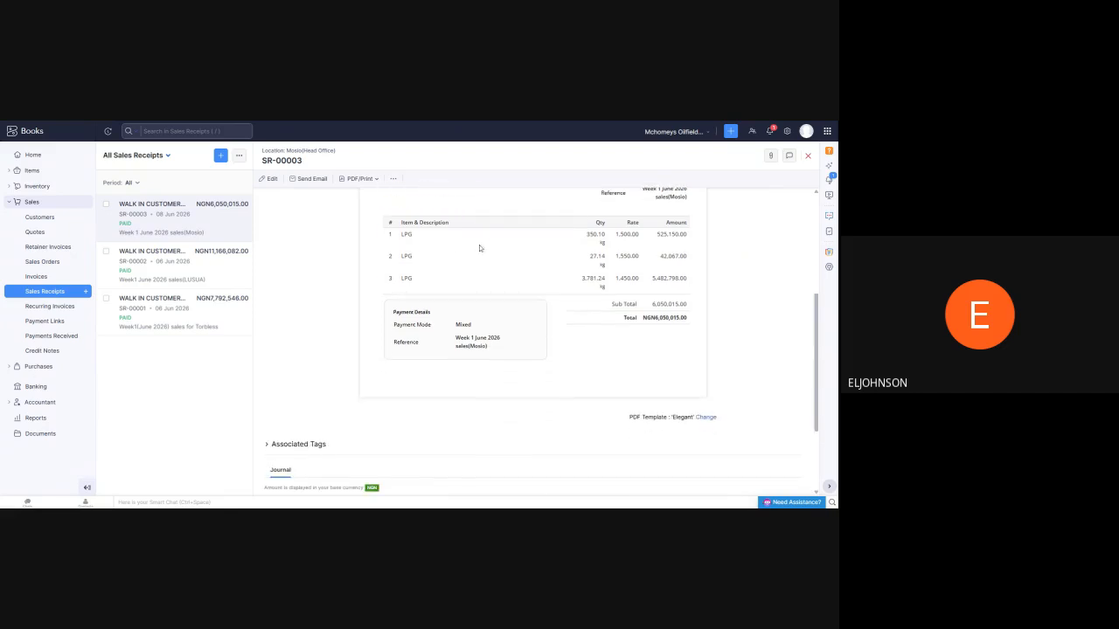
scroll(463, 262, "up", 3)
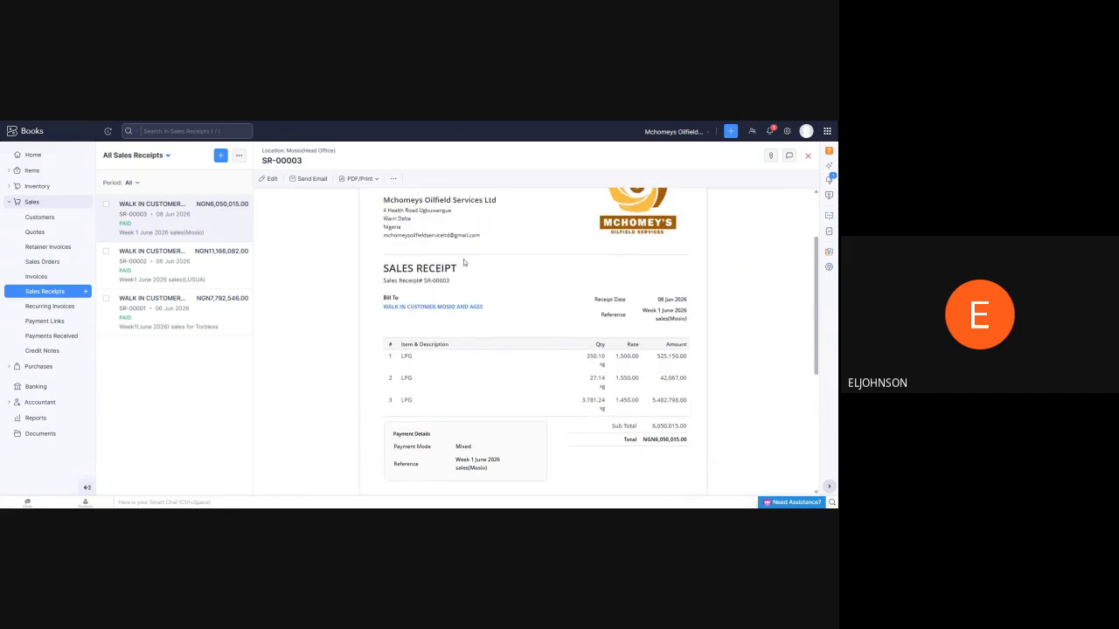
scroll(463, 260, "up", 2)
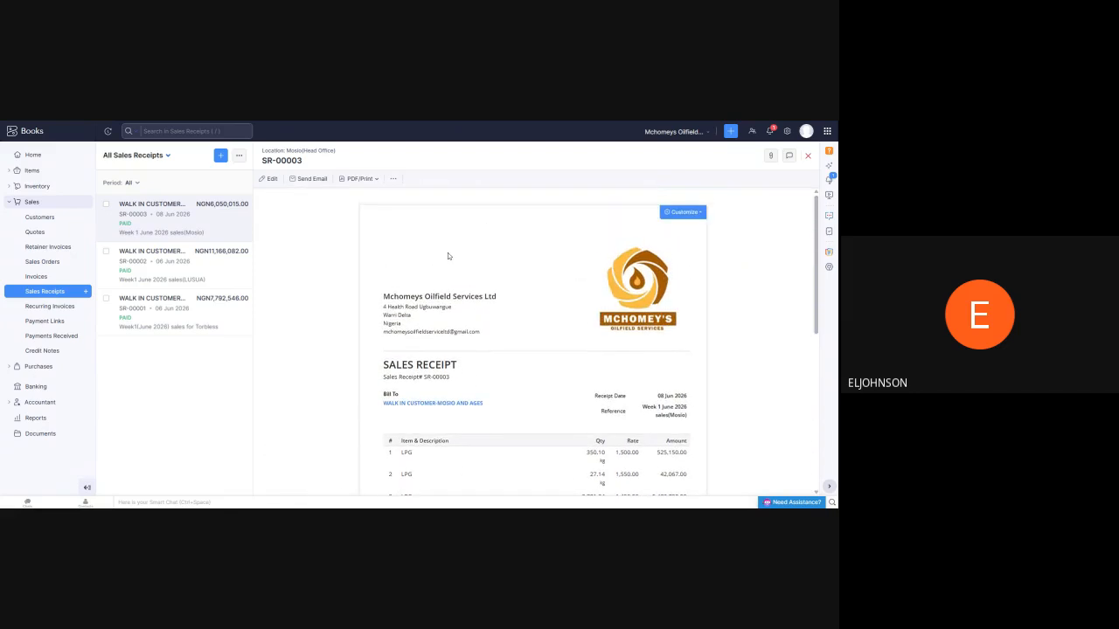
scroll(447, 245, "down", 5)
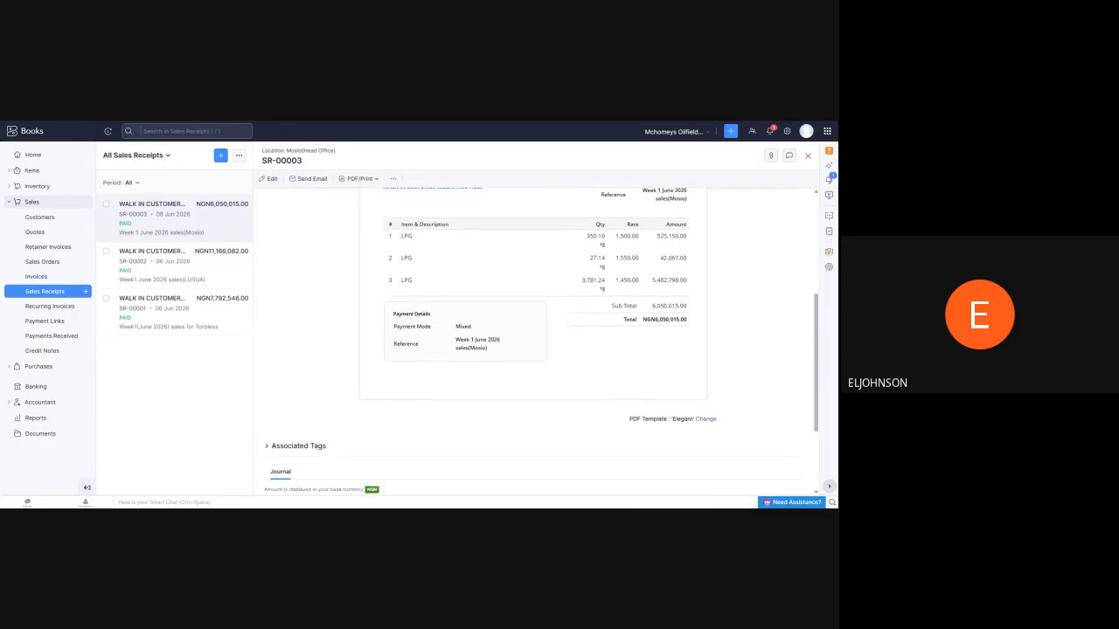
scroll(444, 261, "up", 1)
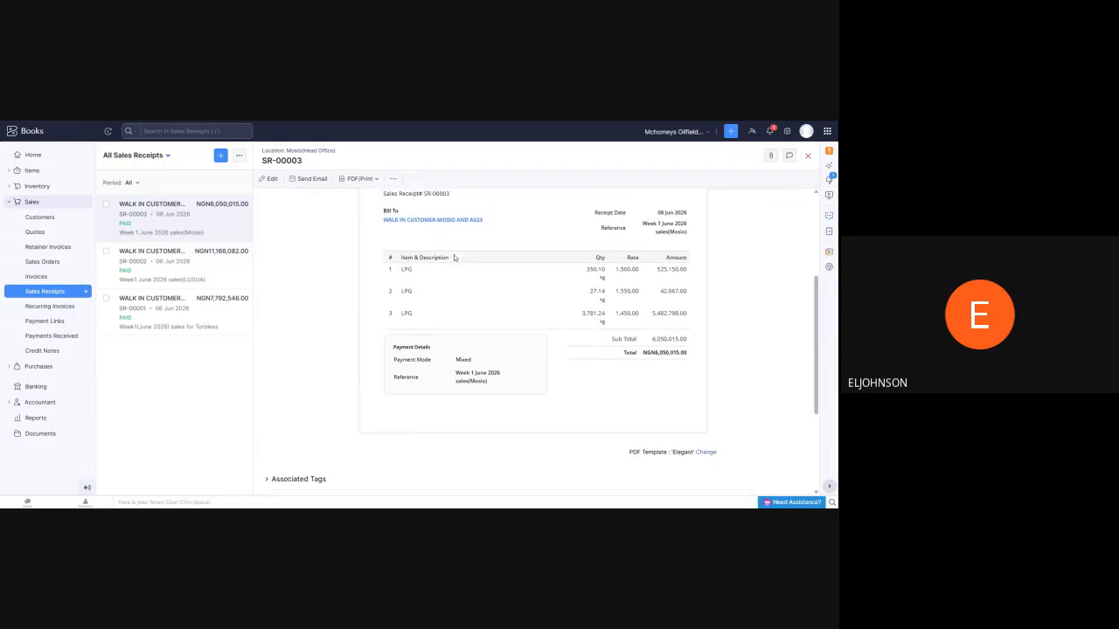
scroll(477, 253, "up", 1)
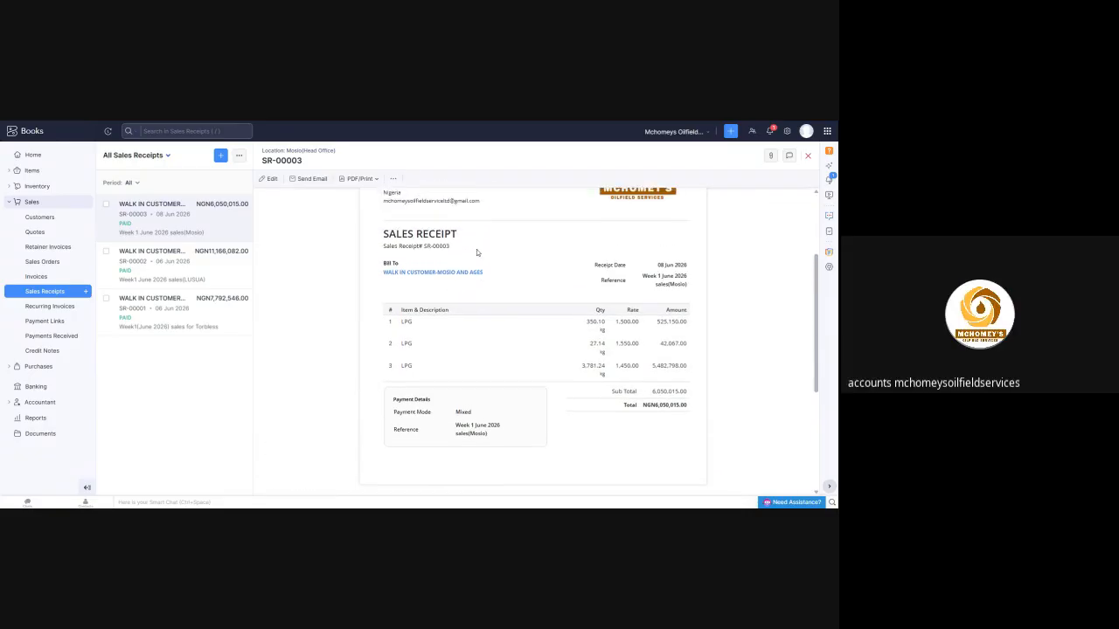
scroll(512, 249, "up", 3)
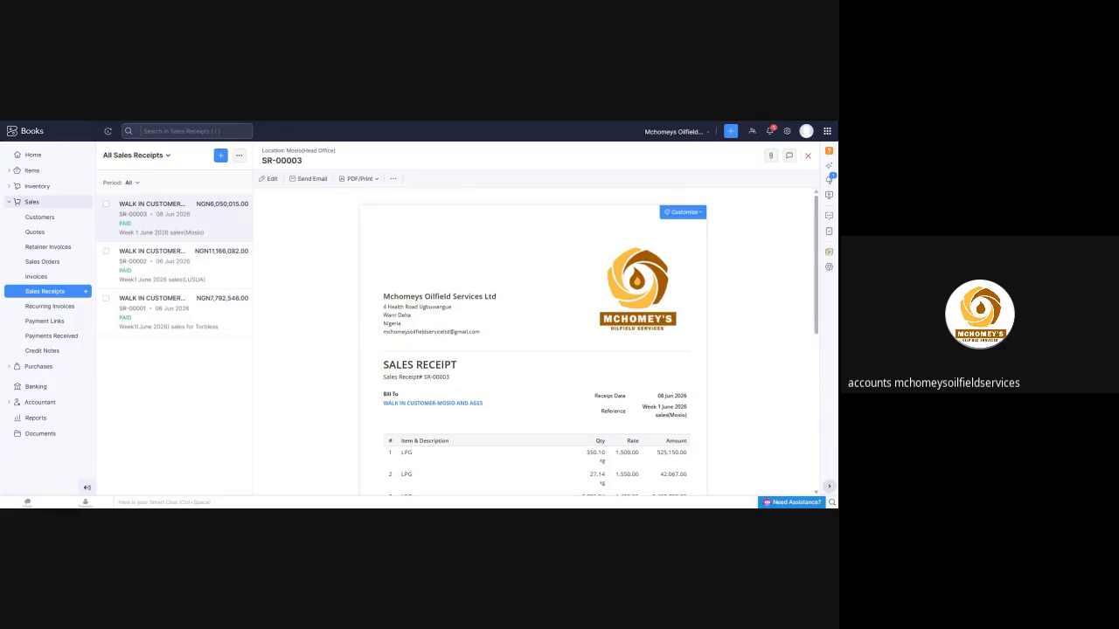
Open a blank new sales receipt form to view its fields, and return to the Mosio sales receipt without saving
left_click(221, 156)
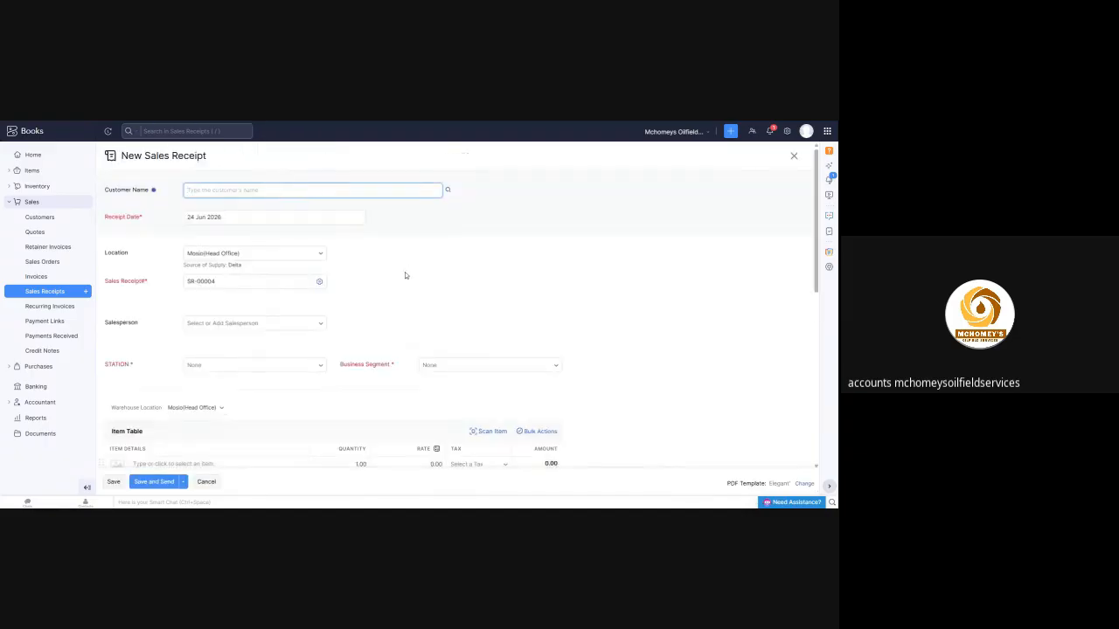
scroll(403, 273, "down", 3)
key("alt+Left")
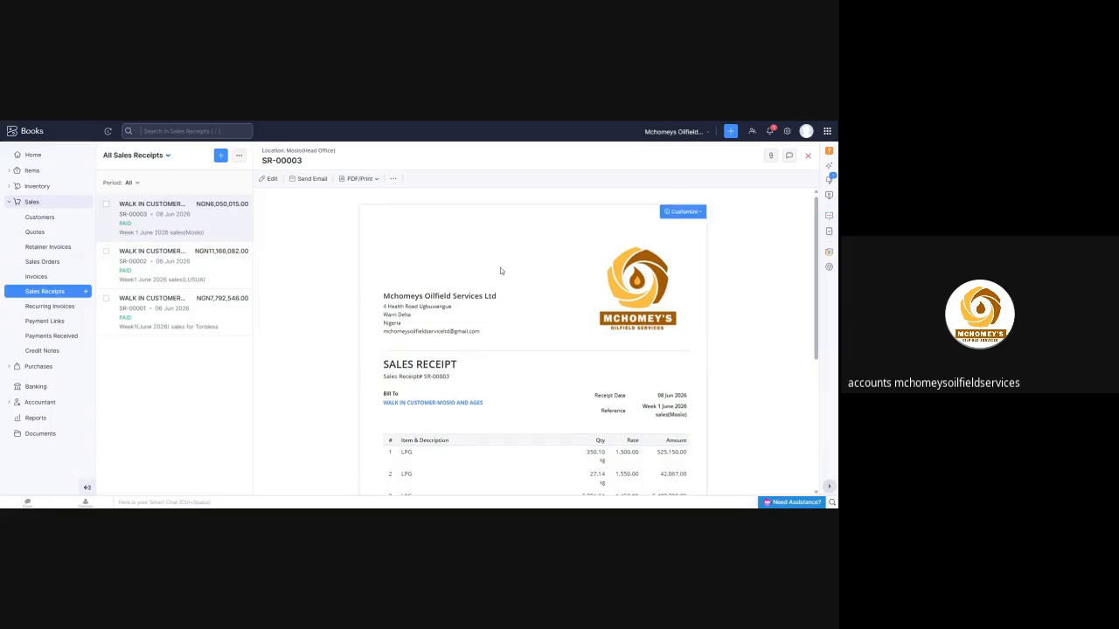
Re-examine the Mosio sales receipt from its header down to the item lines, payment details and journal section
scroll(500, 267, "down", 2)
scroll(484, 278, "down", 2)
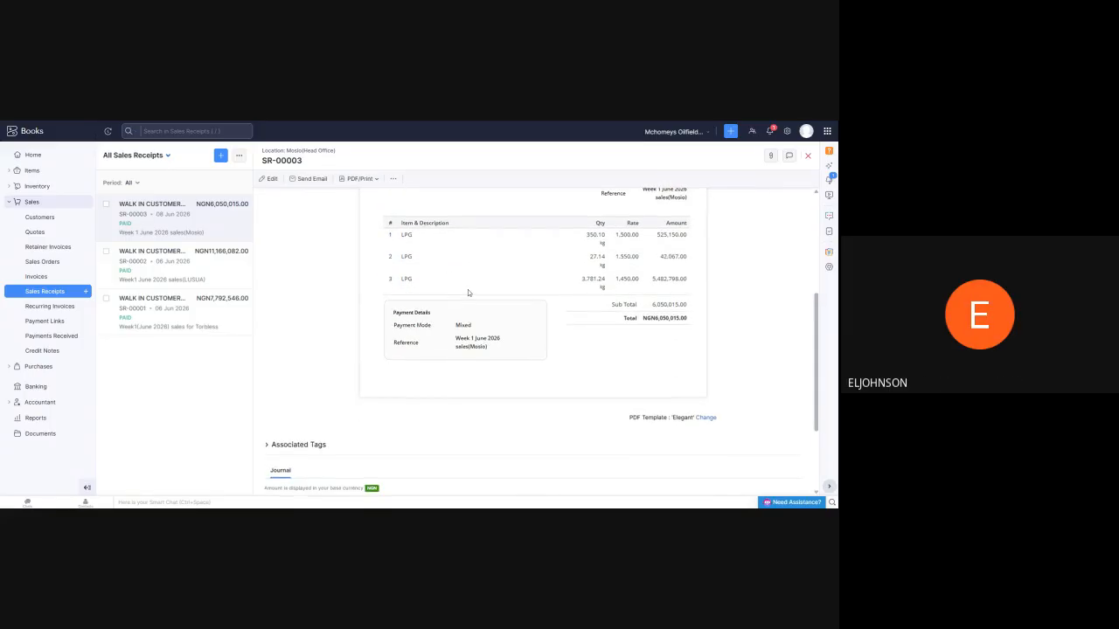
scroll(468, 290, "up", 4)
scroll(465, 291, "up", 1)
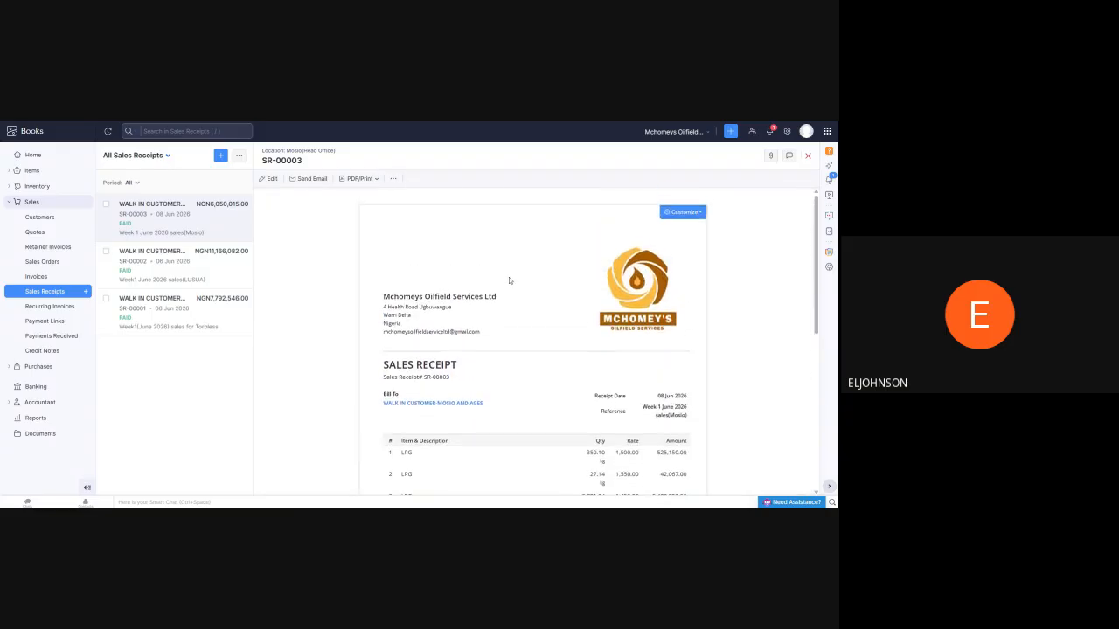
scroll(516, 308, "down", 4)
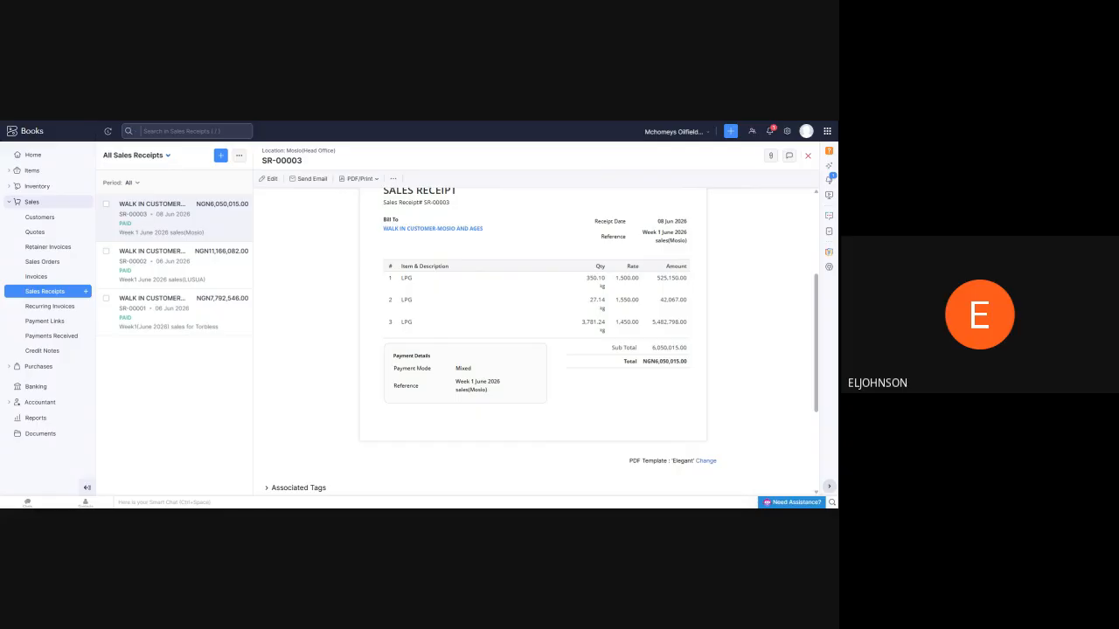
scroll(514, 278, "up", 3)
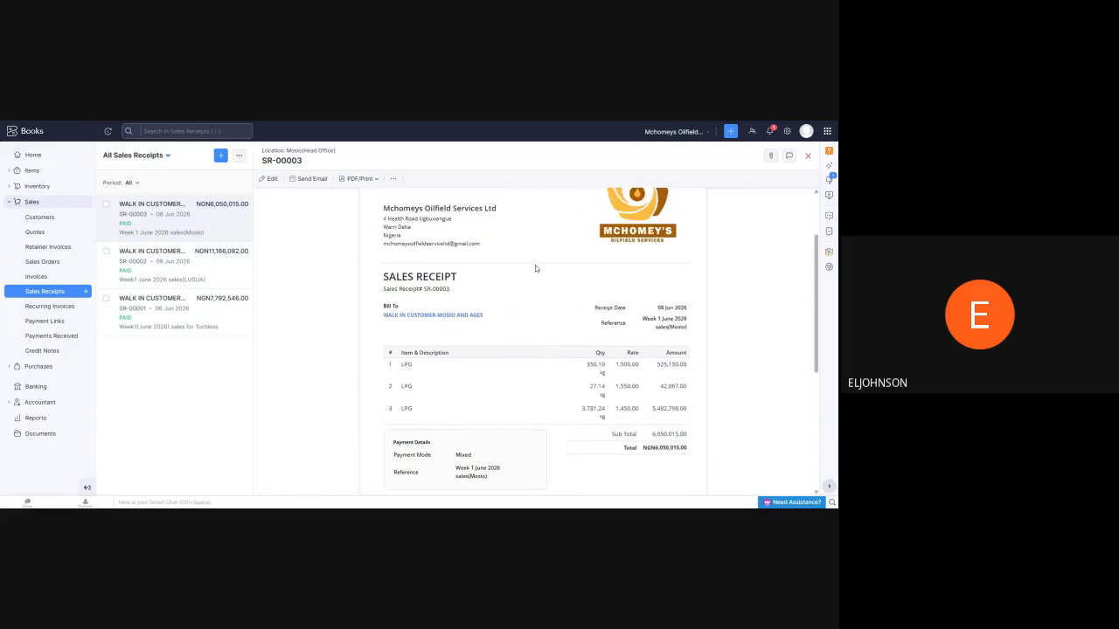
Compare the invoices page with the sales receipts list, and reopen the Mosio(Head Office) sales receipt
left_click(37, 276)
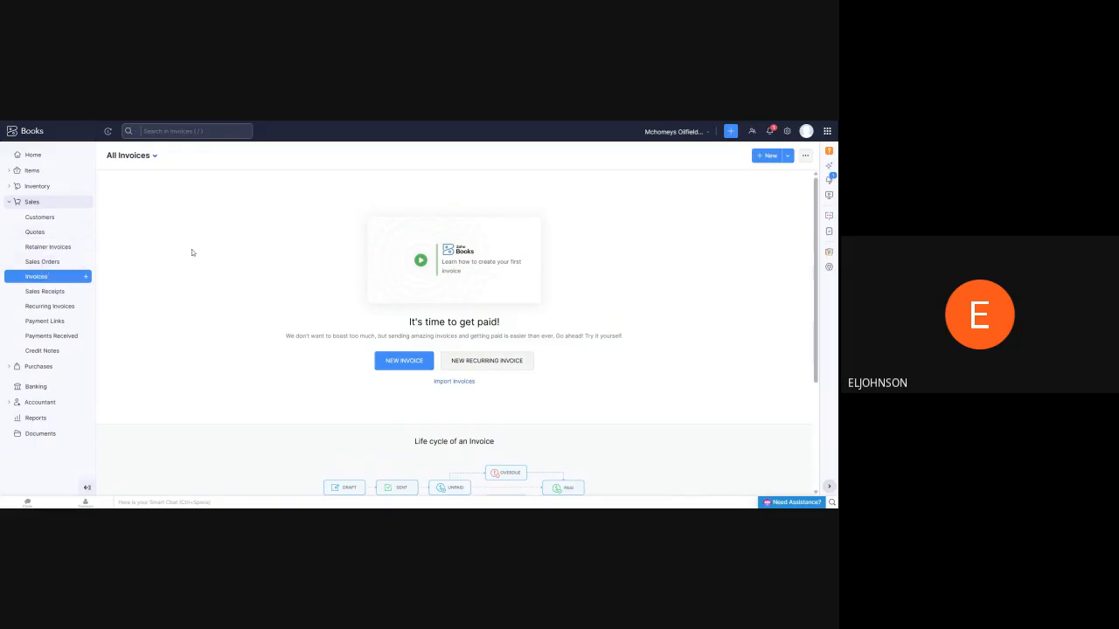
left_click(43, 292)
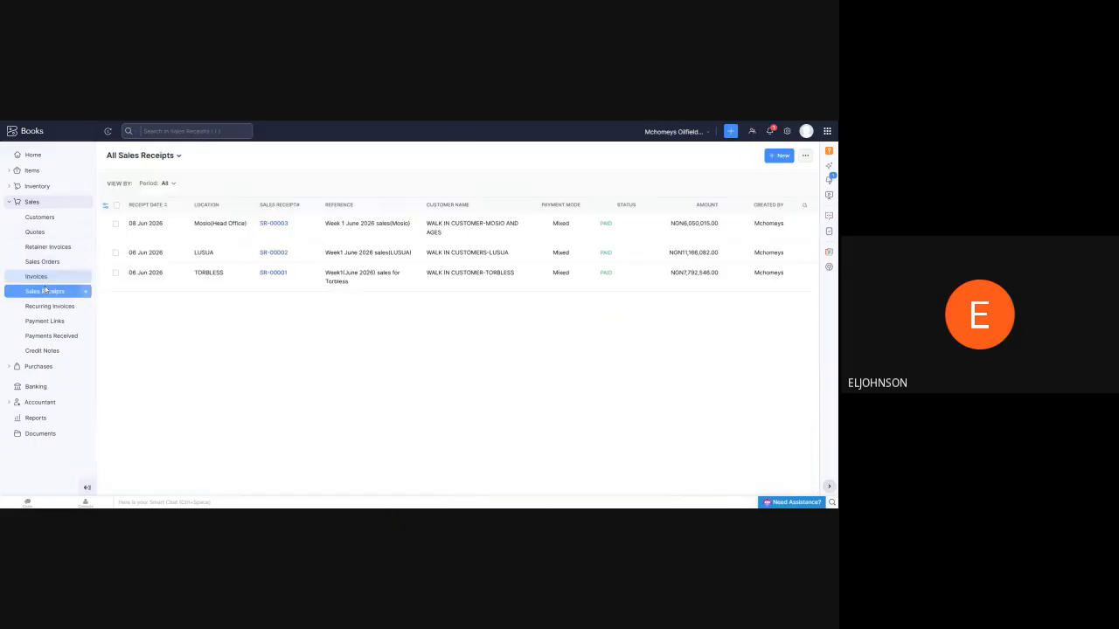
left_click(38, 277)
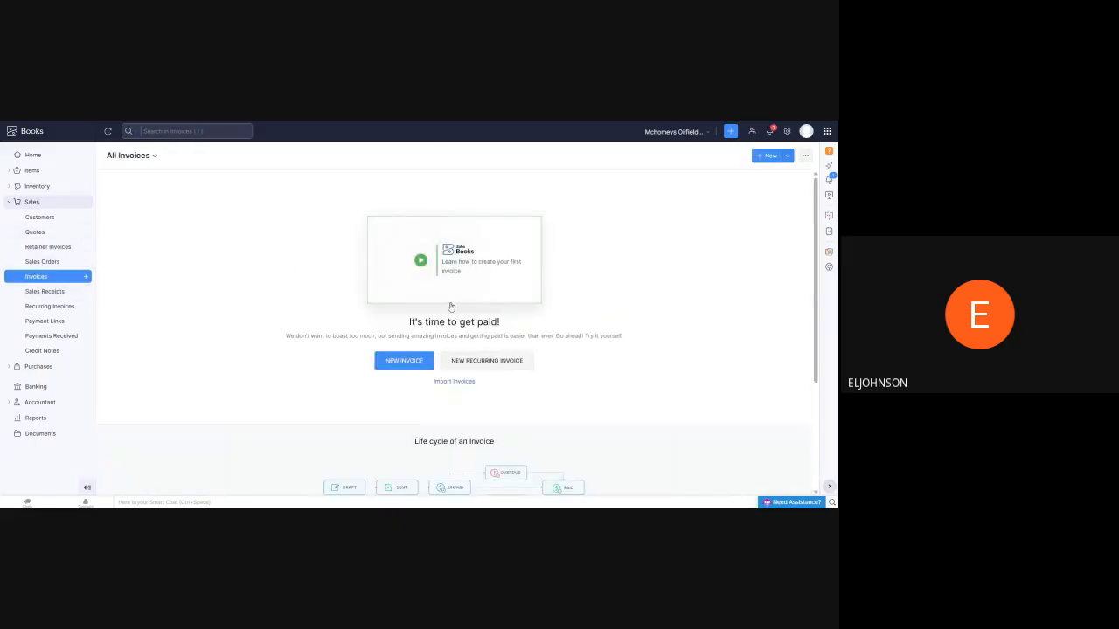
left_click(48, 293)
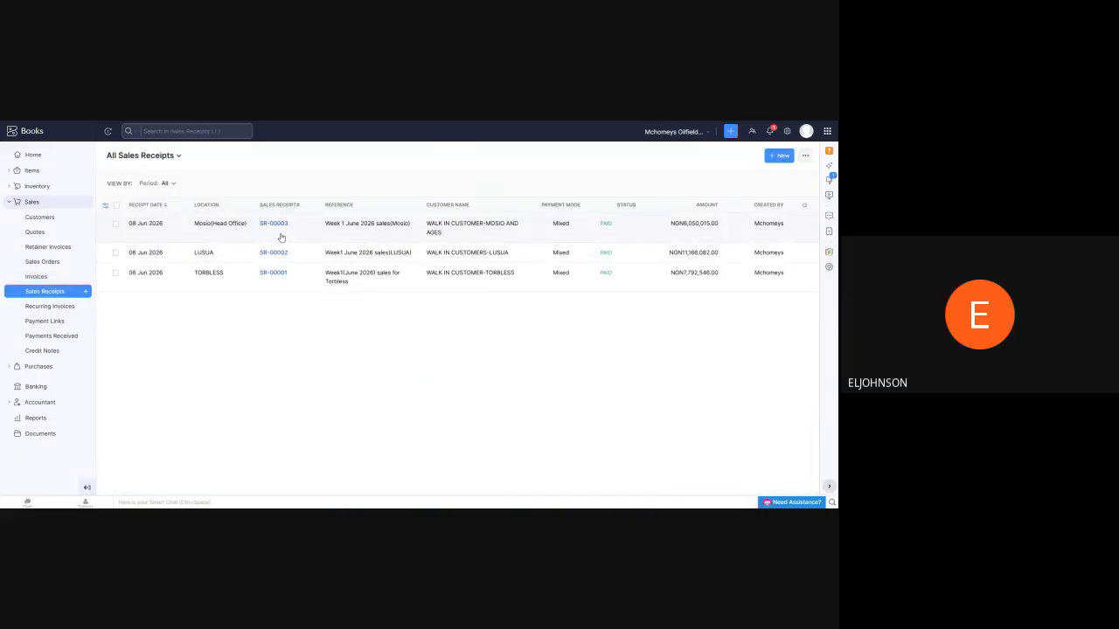
left_click(283, 227)
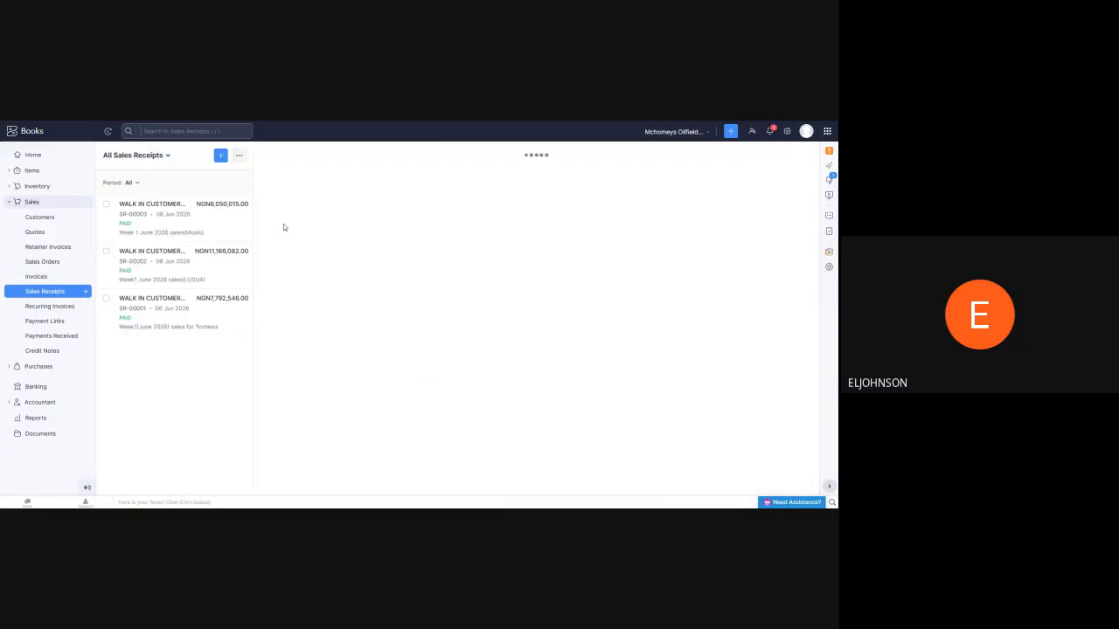
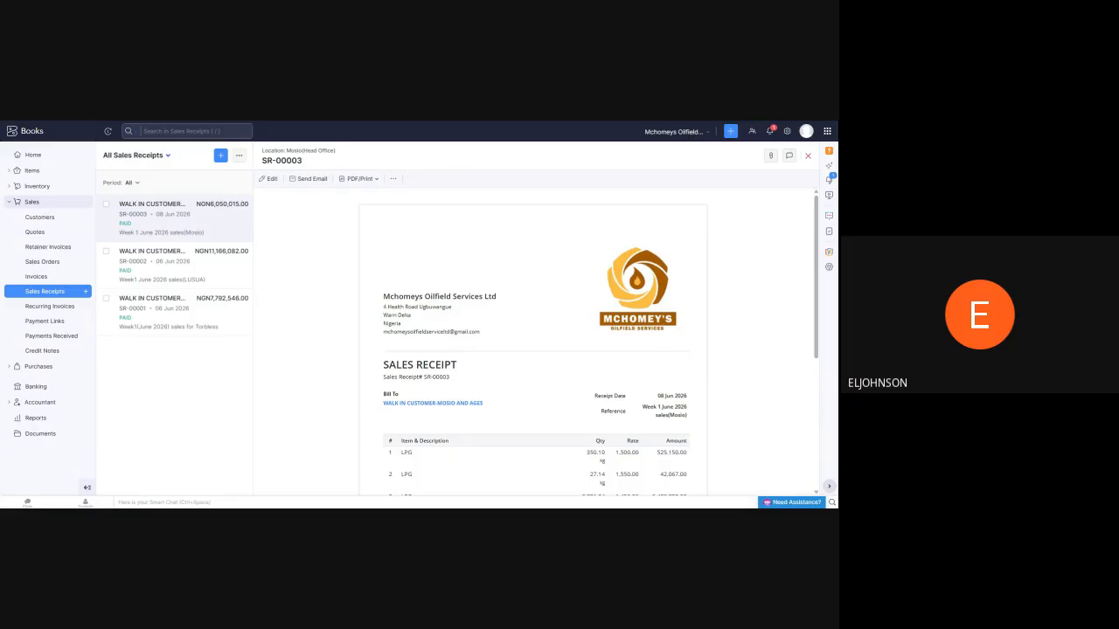
View the journal entries of the Mosio(Head Office) sales receipt, examining the debit and credit for each account
left_click(393, 179)
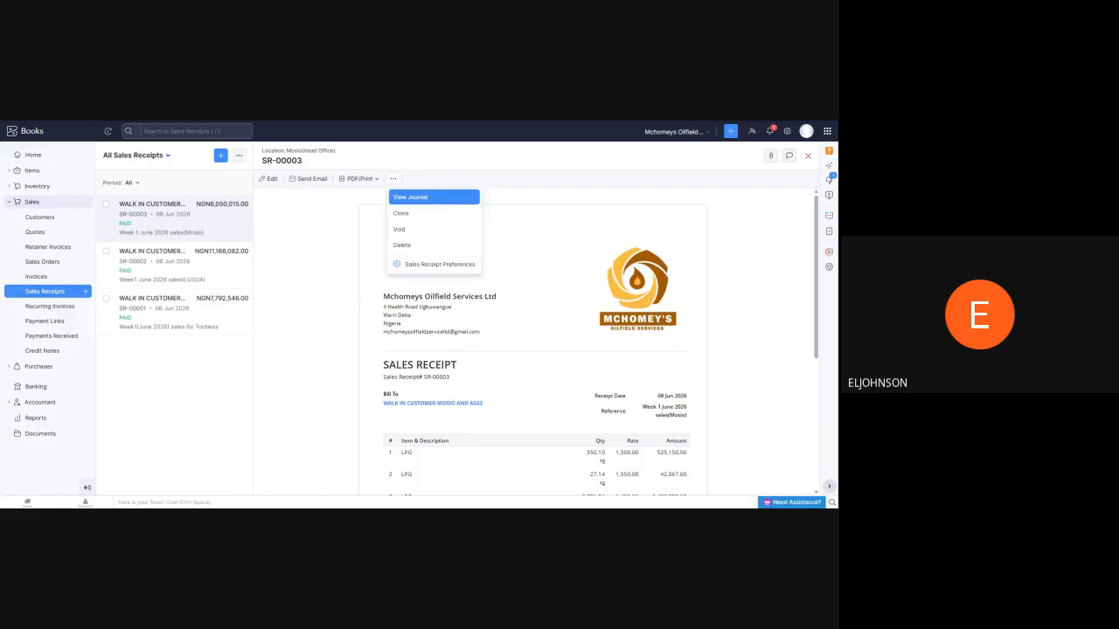
left_click(410, 197)
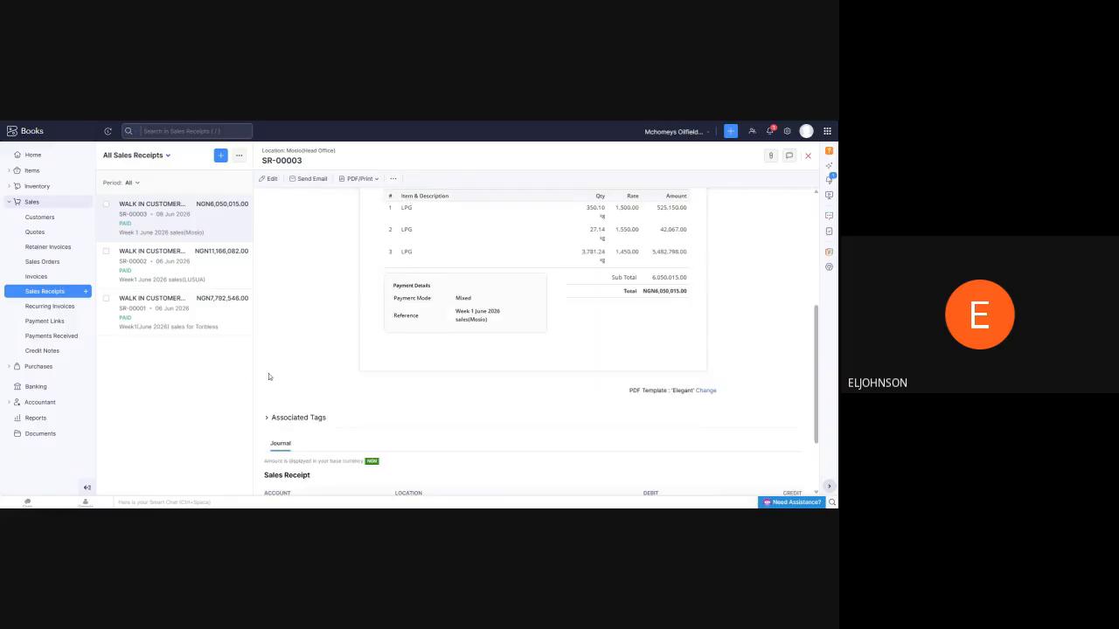
scroll(268, 374, "down", 2)
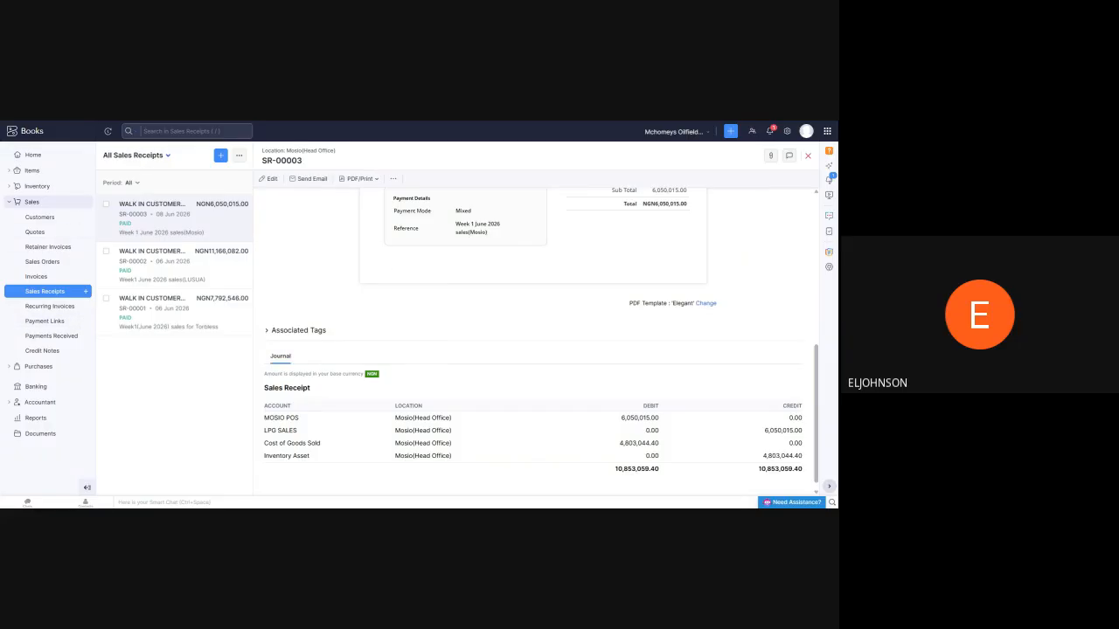
Open the Profit and Loss report for June 2026 and examine it from operating income down to net profit
left_click(34, 418)
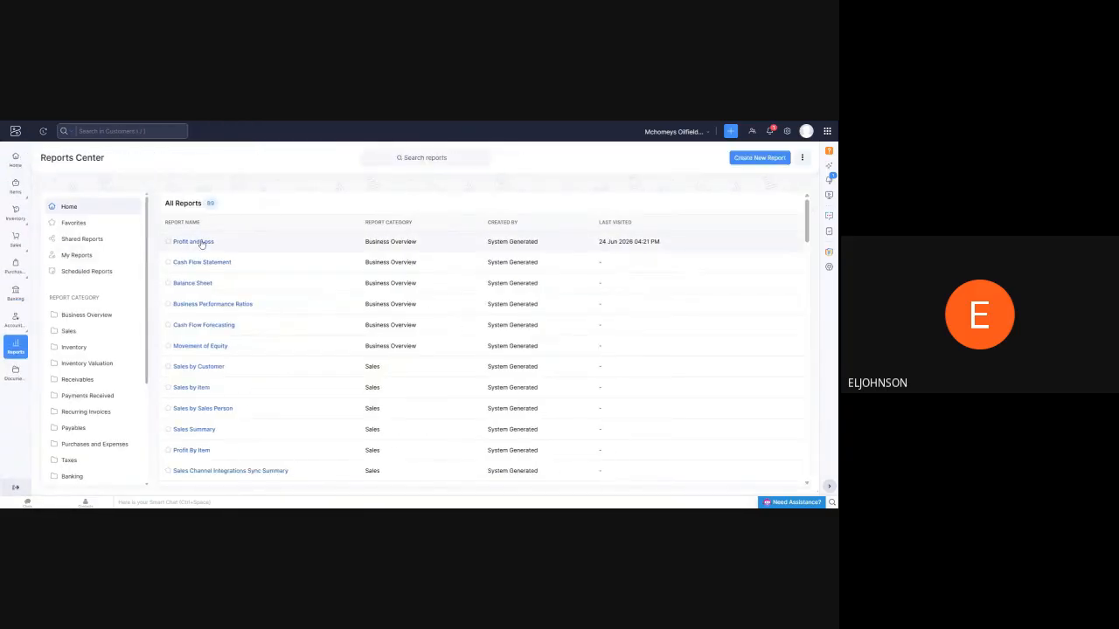
left_click(201, 242)
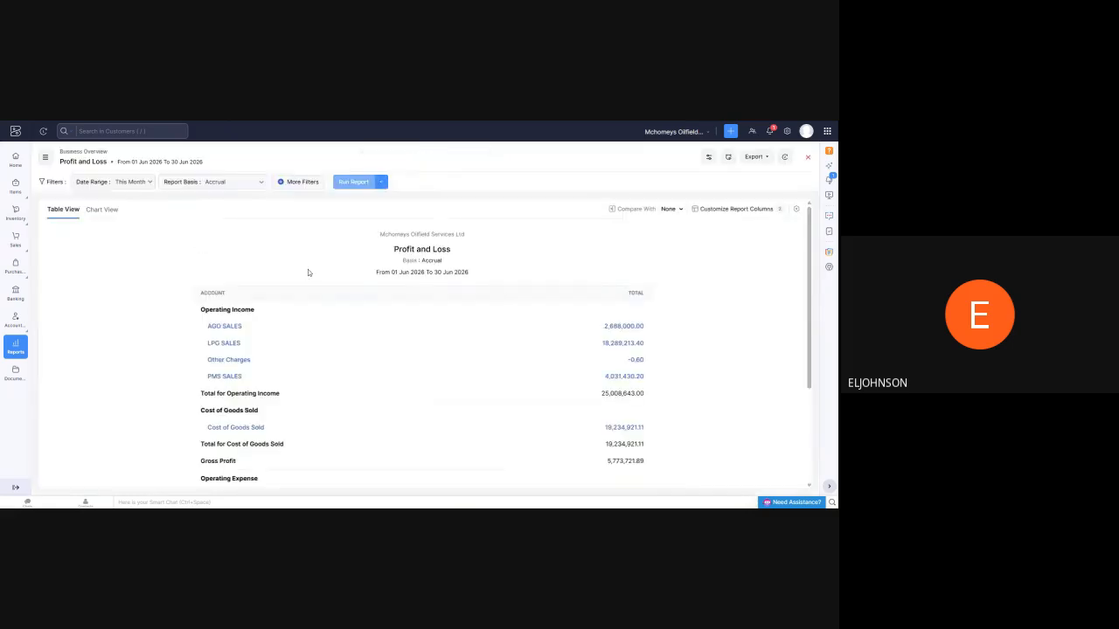
scroll(304, 273, "down", 1)
scroll(301, 278, "down", 2)
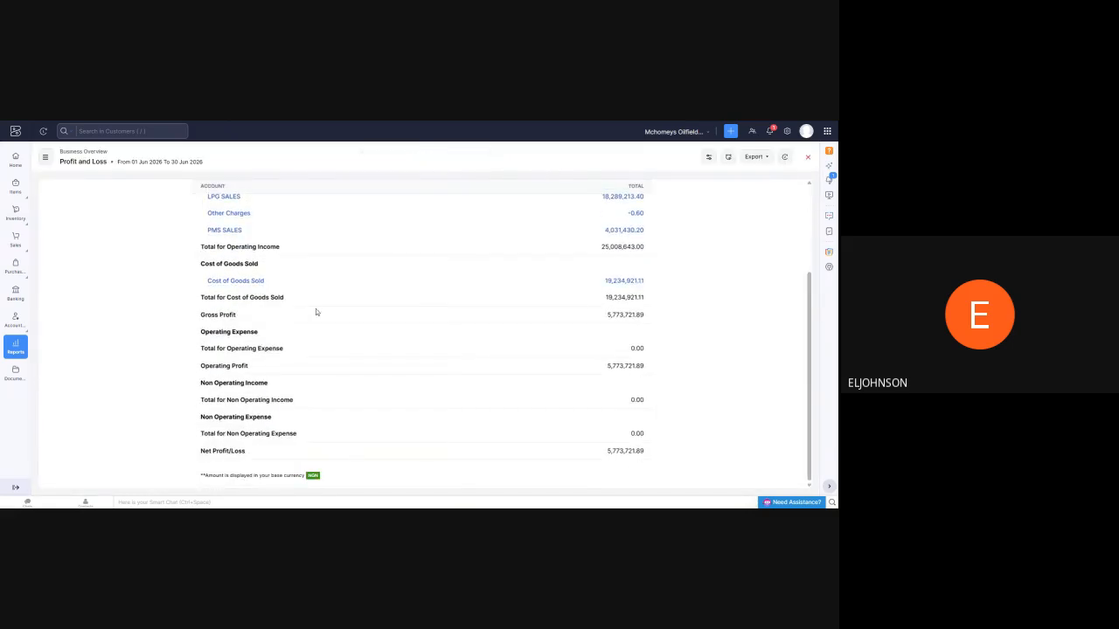
scroll(313, 308, "up", 3)
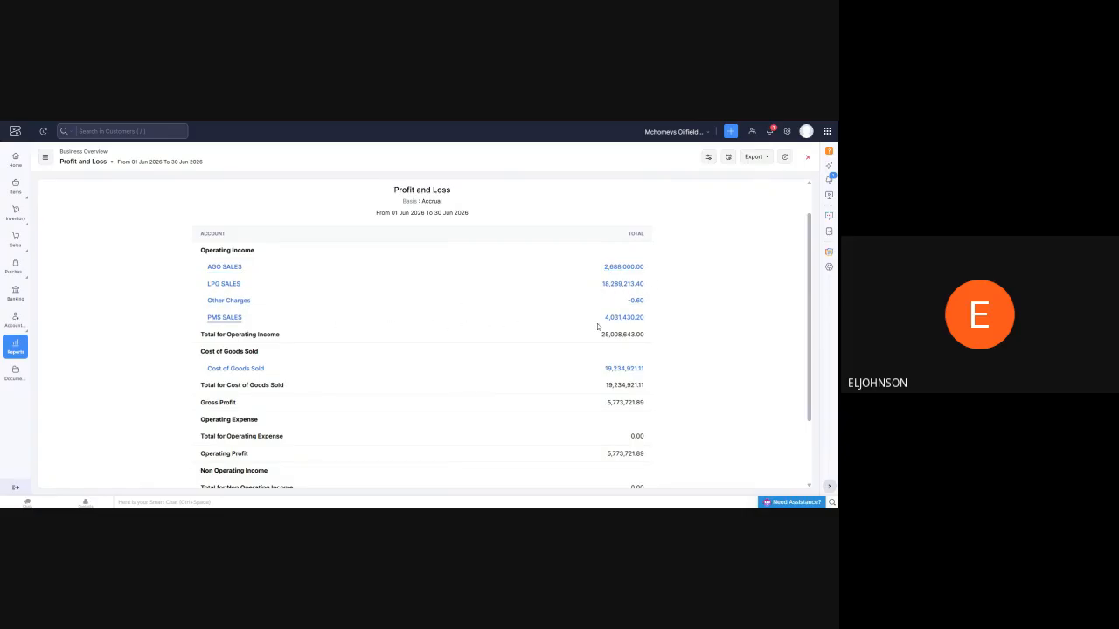
scroll(502, 305, "down", 1)
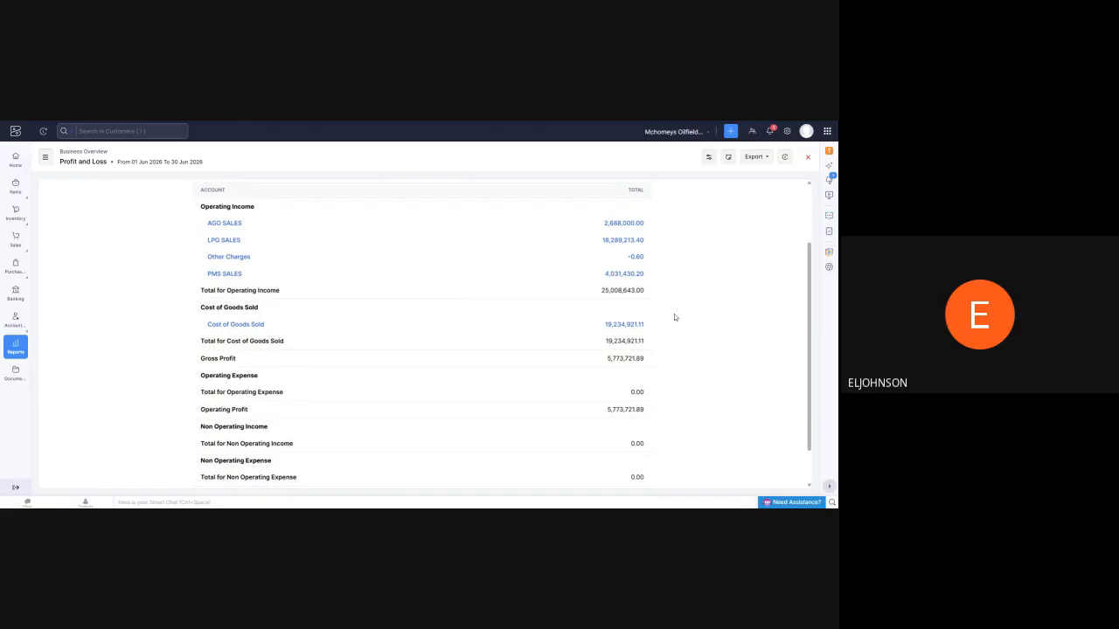
scroll(559, 316, "down", 1)
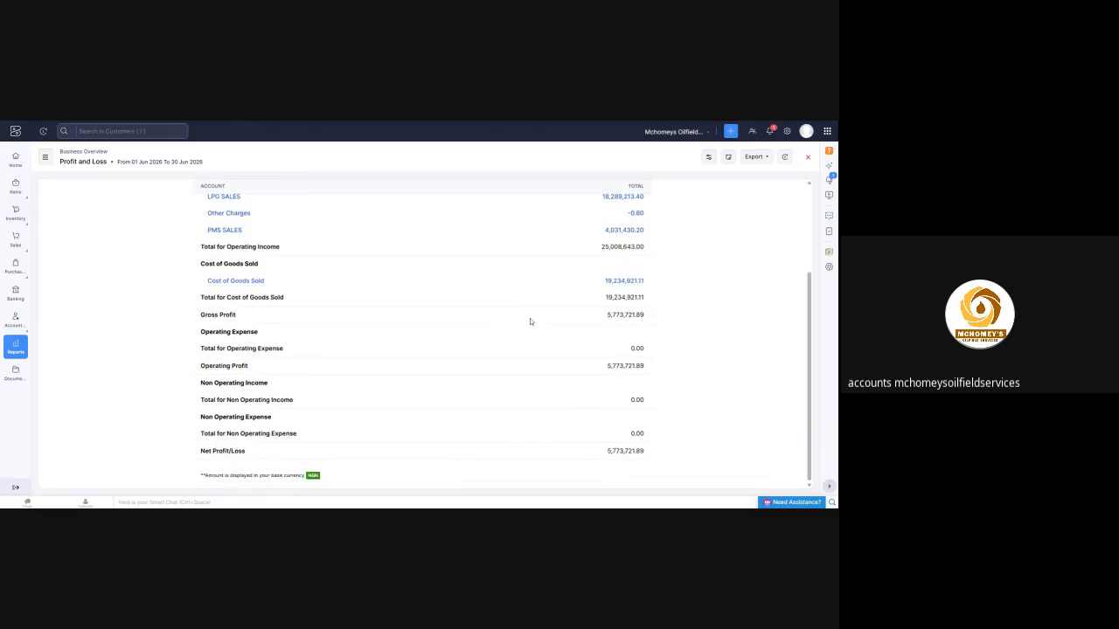
scroll(530, 322, "up", 2)
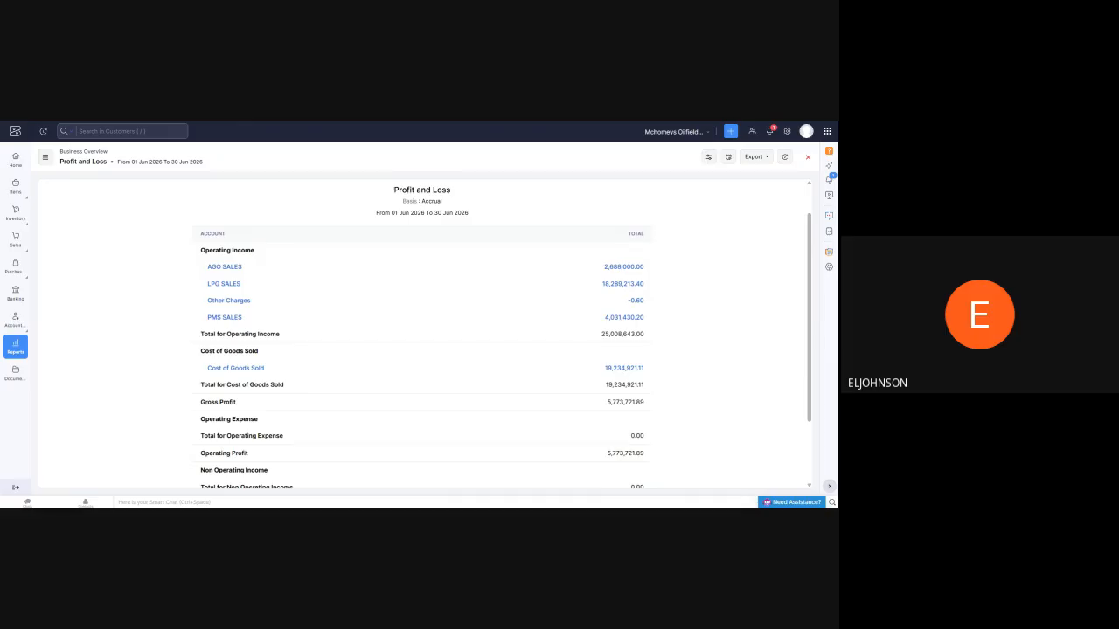
scroll(368, 283, "up", 2)
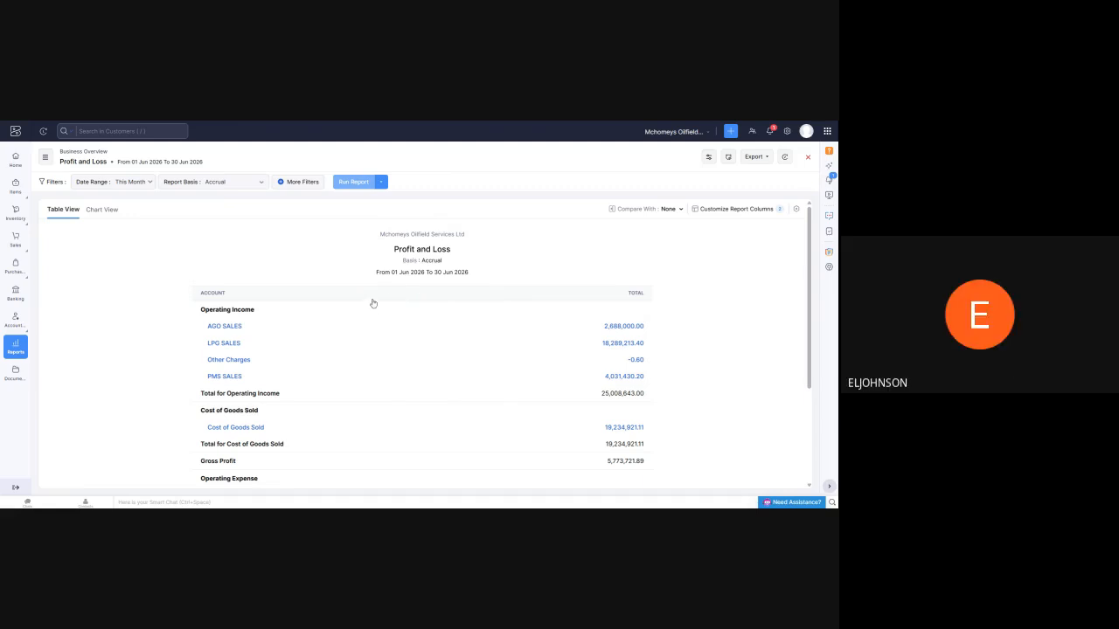
Open the transactions behind the LPG SALES total, return to Profit and Loss, and go to the sales receipts list
left_click(629, 347)
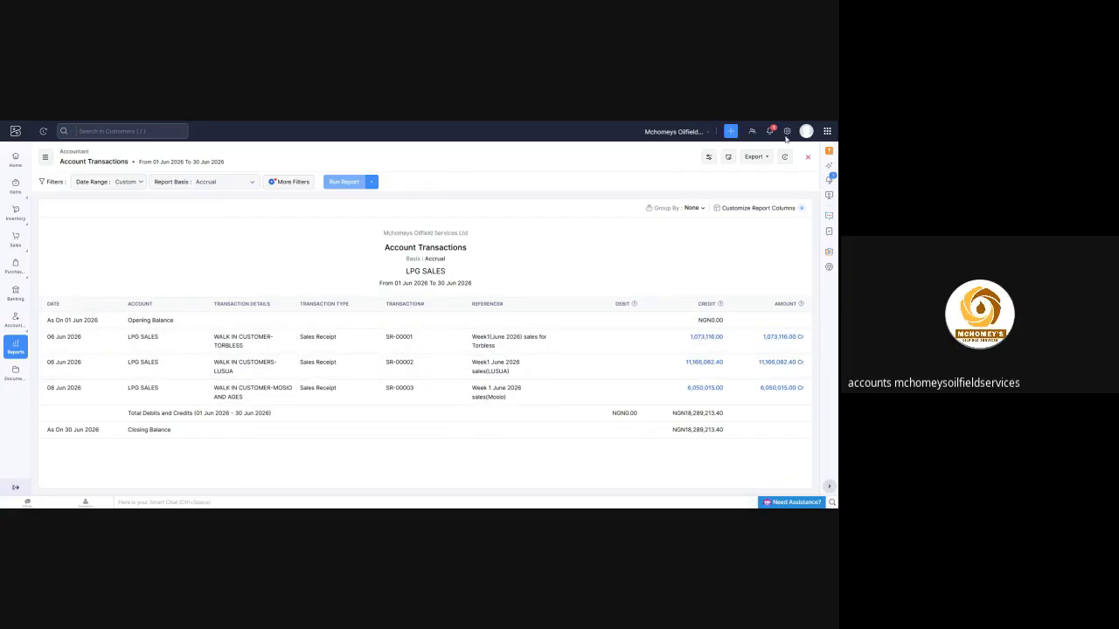
key("alt+Left")
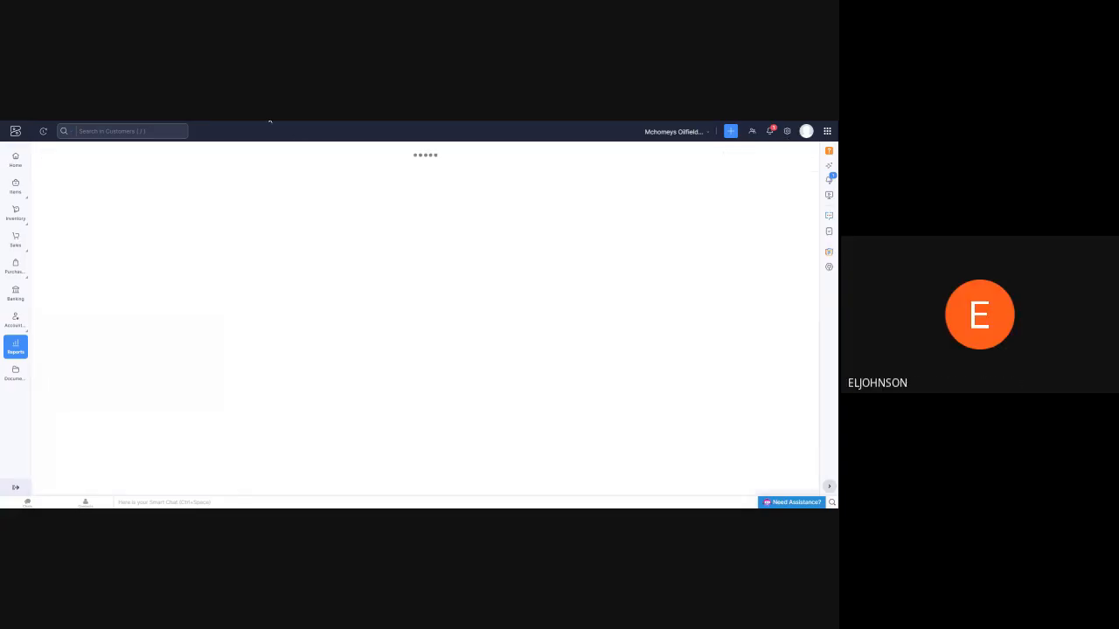
mouse_move(16, 245)
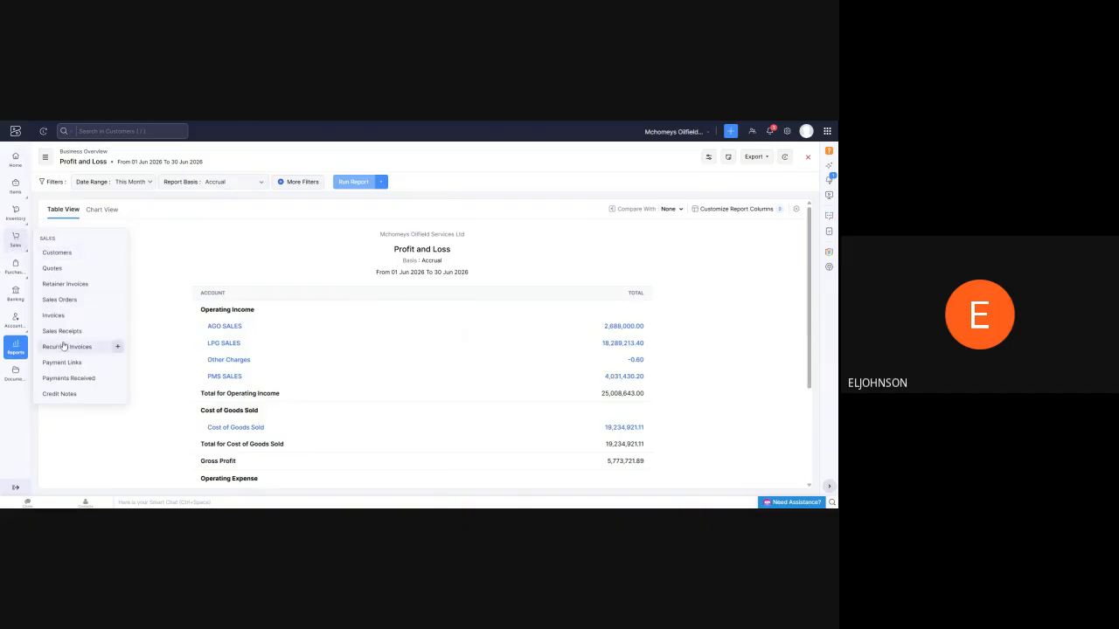
left_click(61, 331)
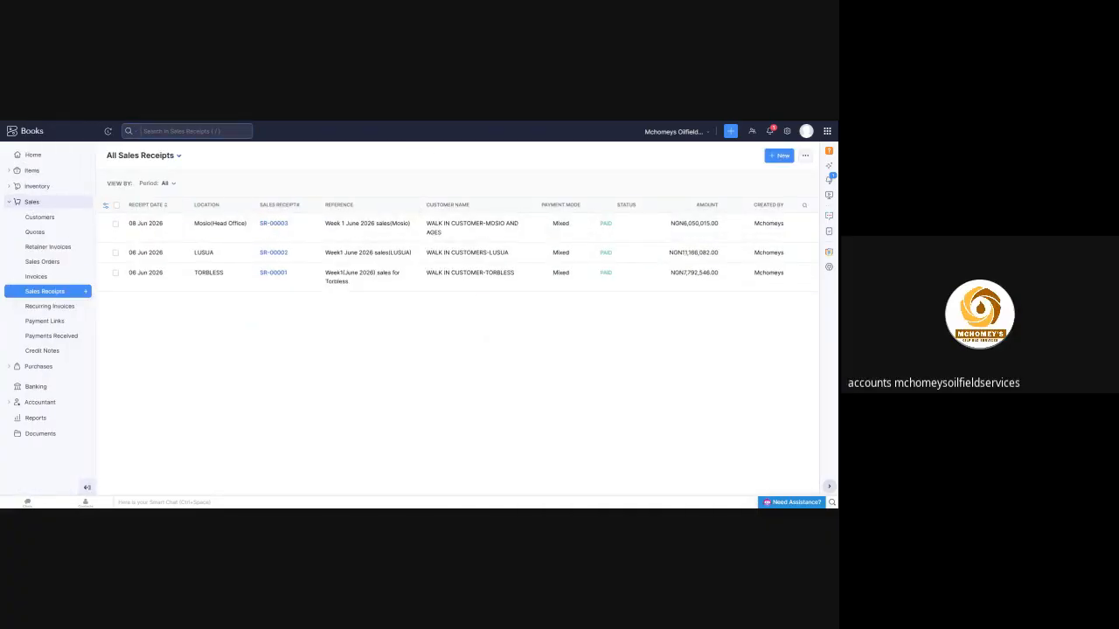
Start a new invoice for the customer WALK IN CUSTOMER-MOSIO AND AGES
left_click(36, 276)
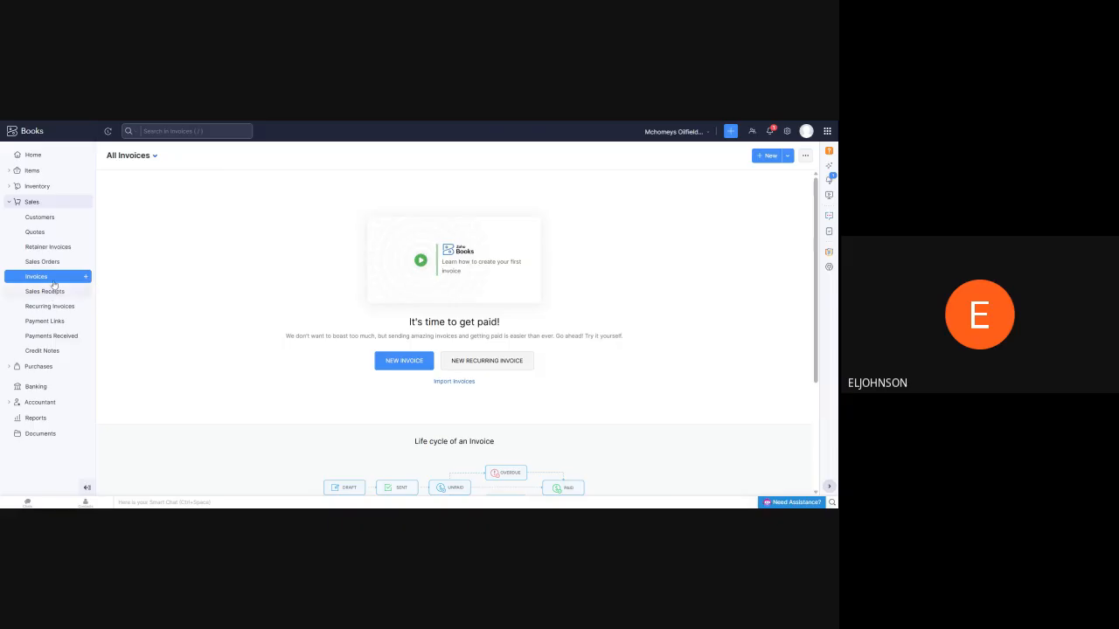
left_click(403, 359)
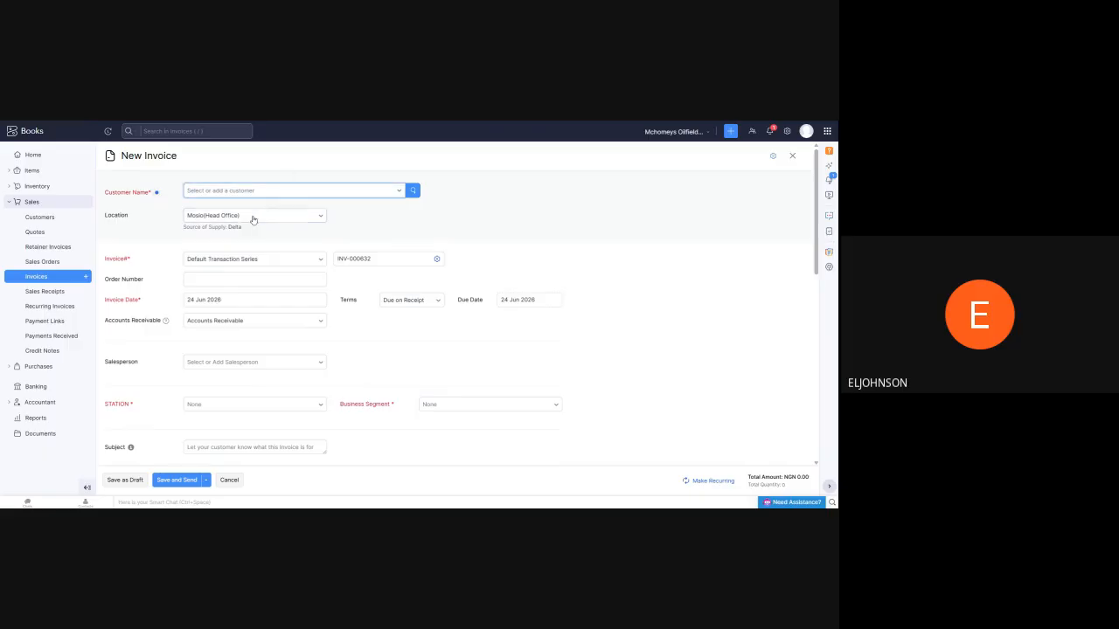
left_click(356, 194)
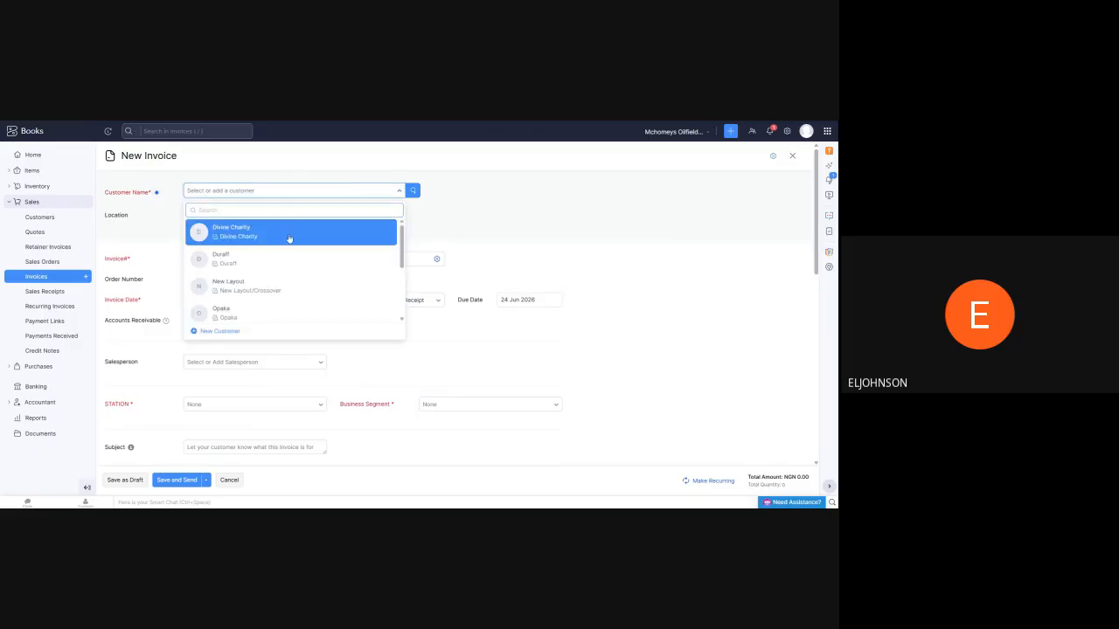
scroll(290, 253, "down", 5)
left_click(278, 255)
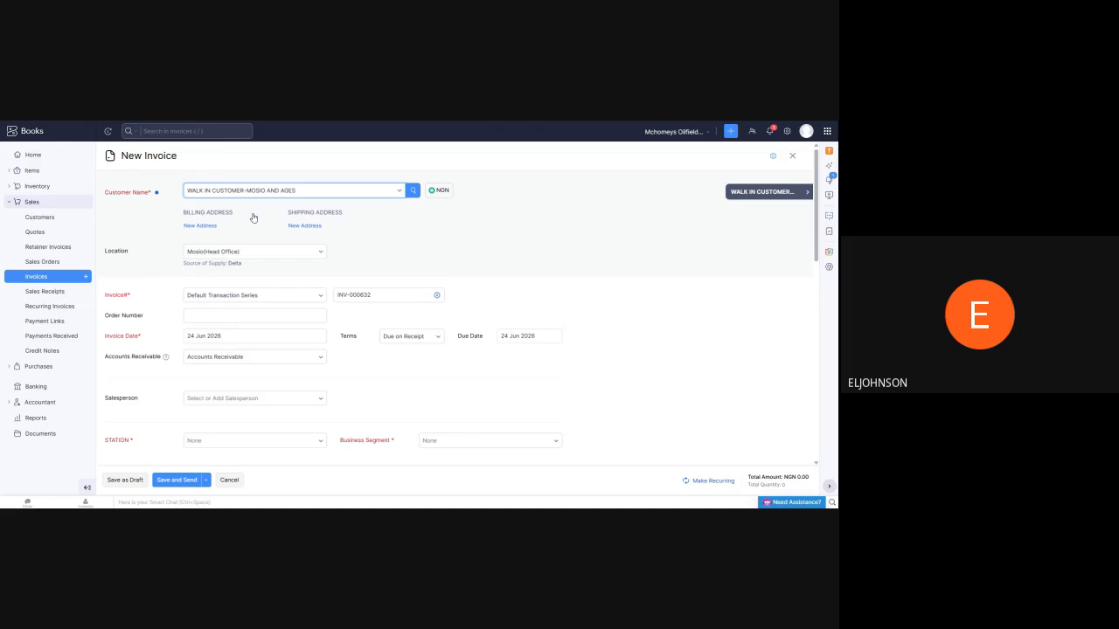
Select Mosio(Head Office) as the invoice location and Default Transaction Series for its numbering
left_click(323, 252)
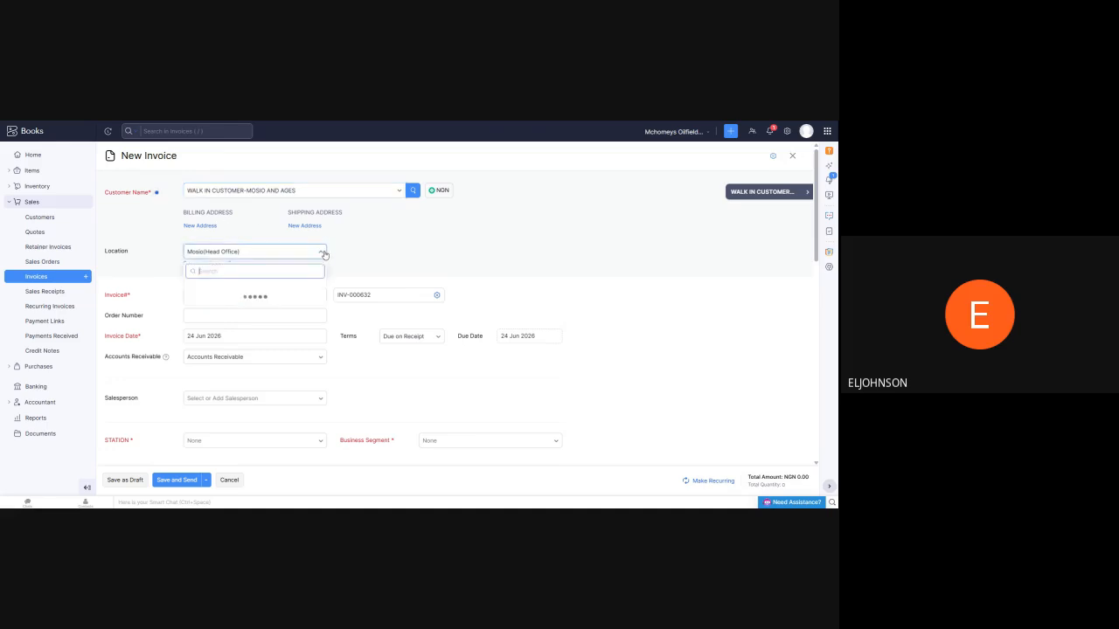
left_click(257, 289)
scroll(369, 223, "down", 1)
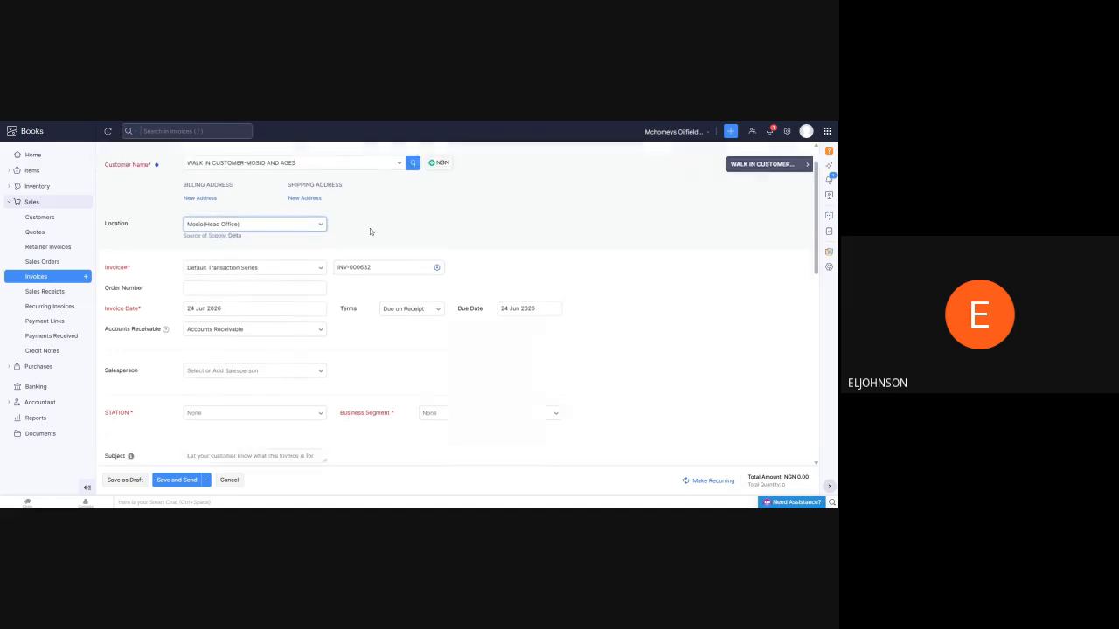
left_click(323, 211)
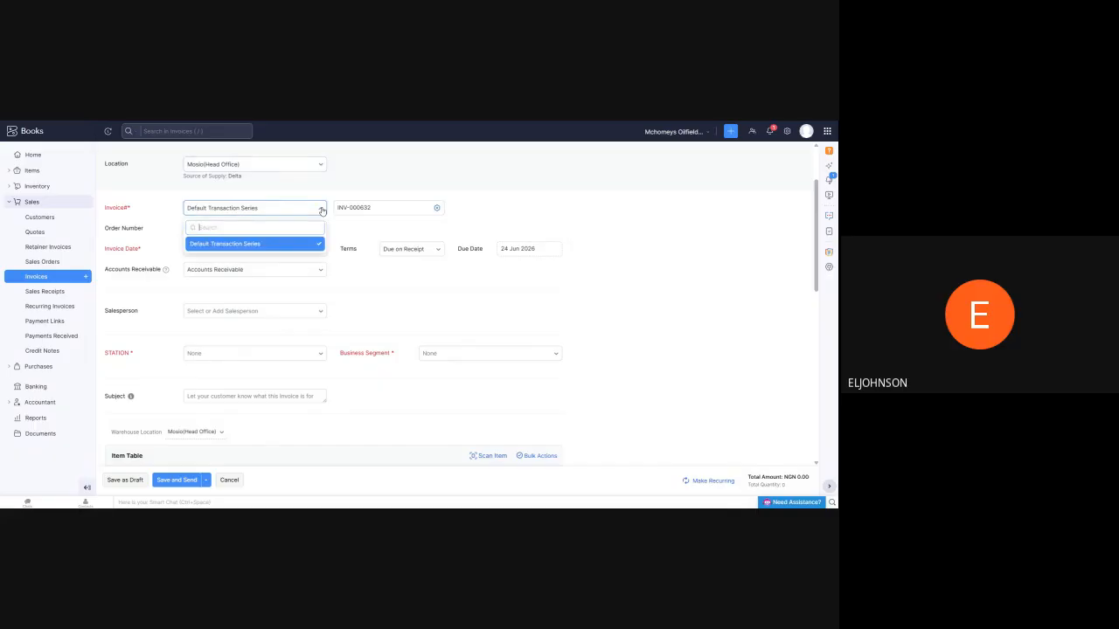
left_click(268, 246)
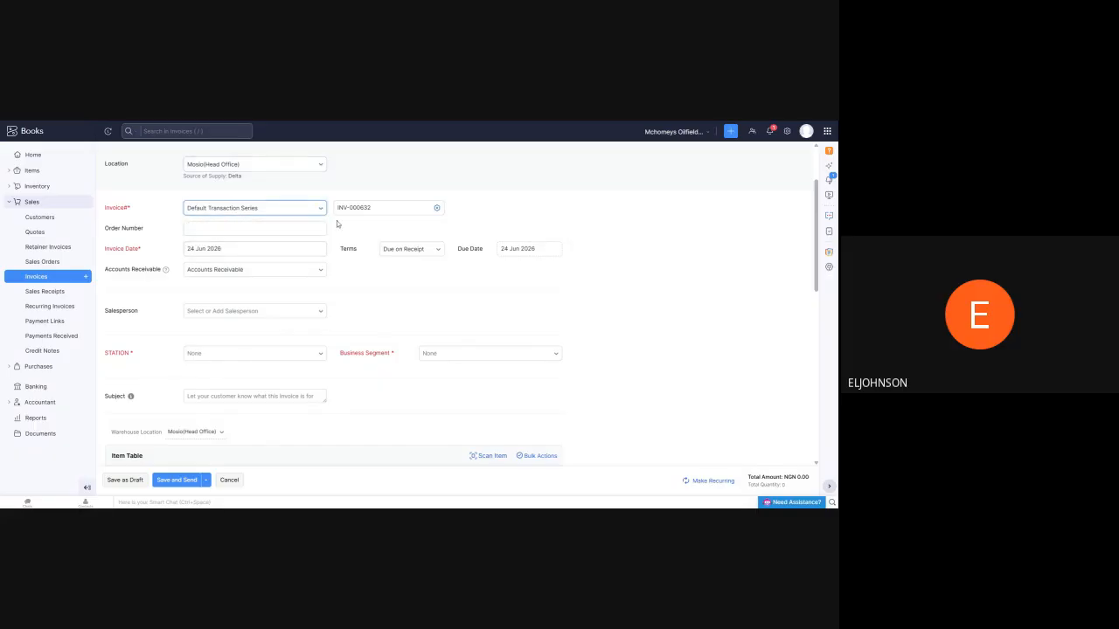
Set the invoice date to 08 Jun 2026 and keep Accounts Receivable as the receivable account
scroll(262, 223, "down", 1)
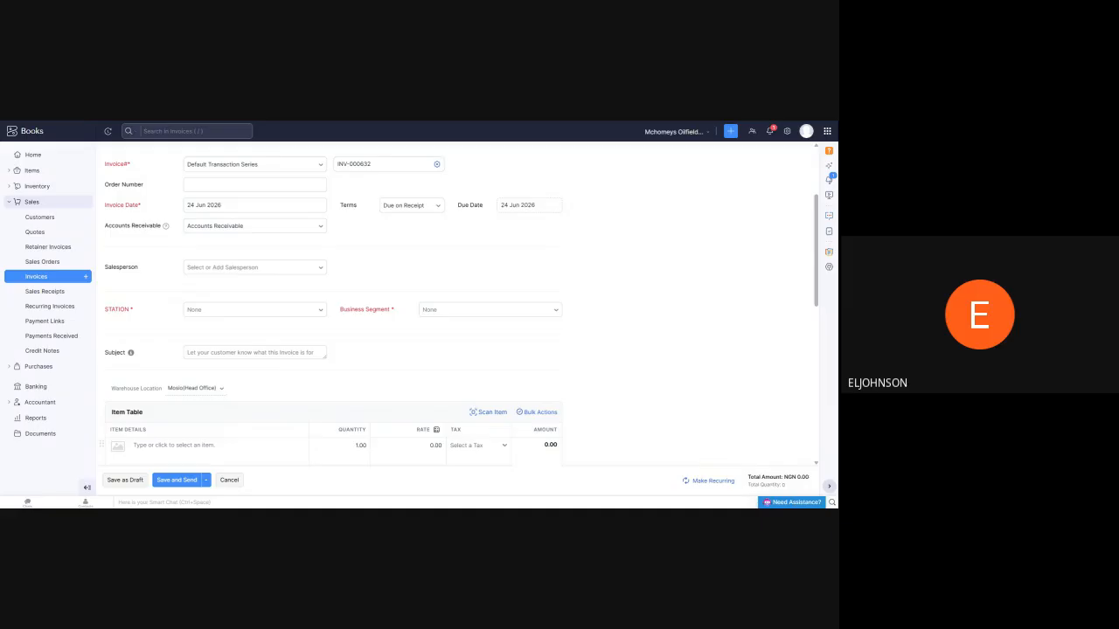
left_click(245, 205)
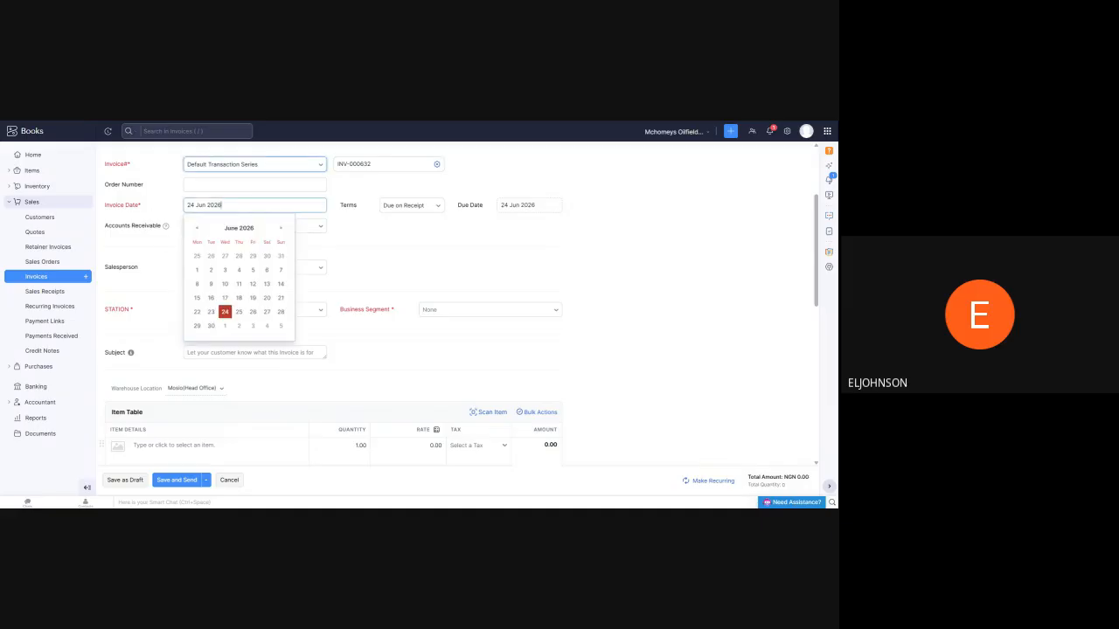
left_click(238, 228)
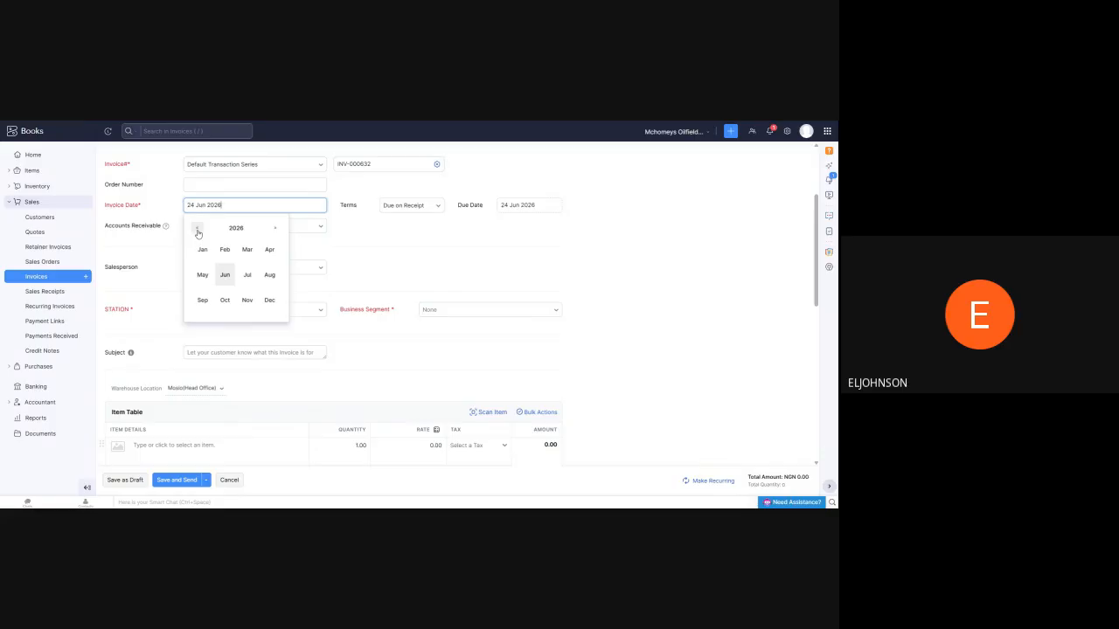
left_click(224, 276)
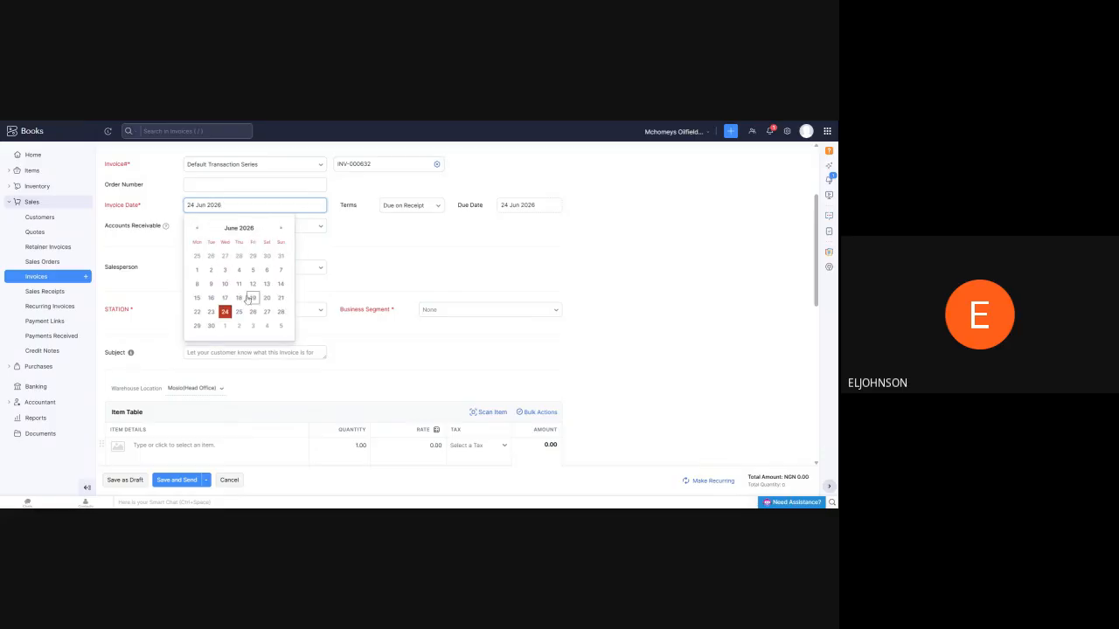
left_click(197, 284)
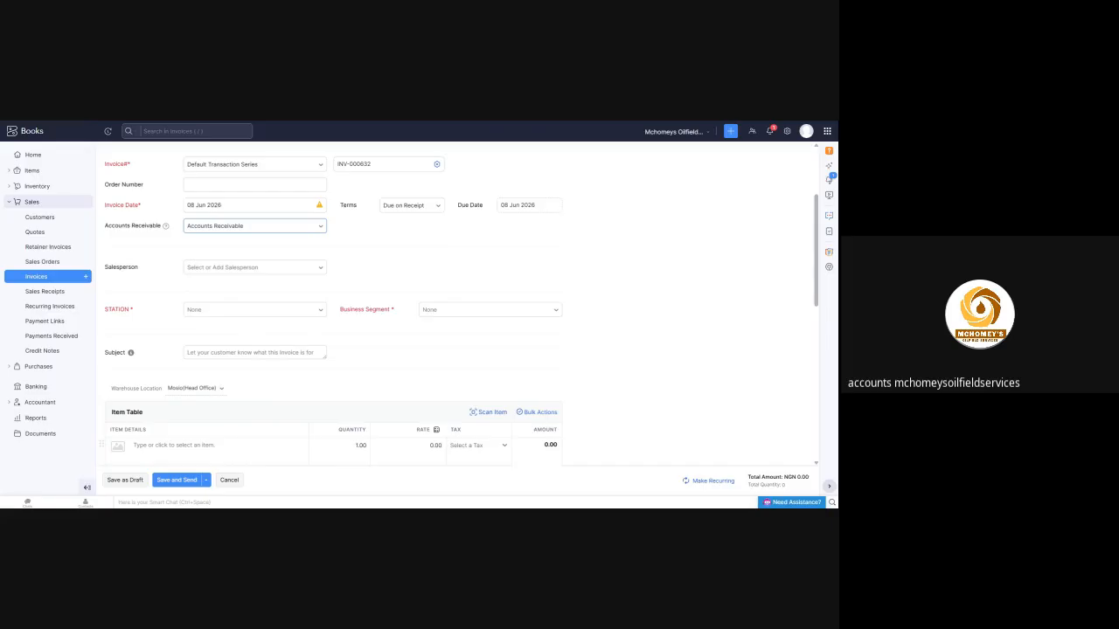
left_click(321, 229)
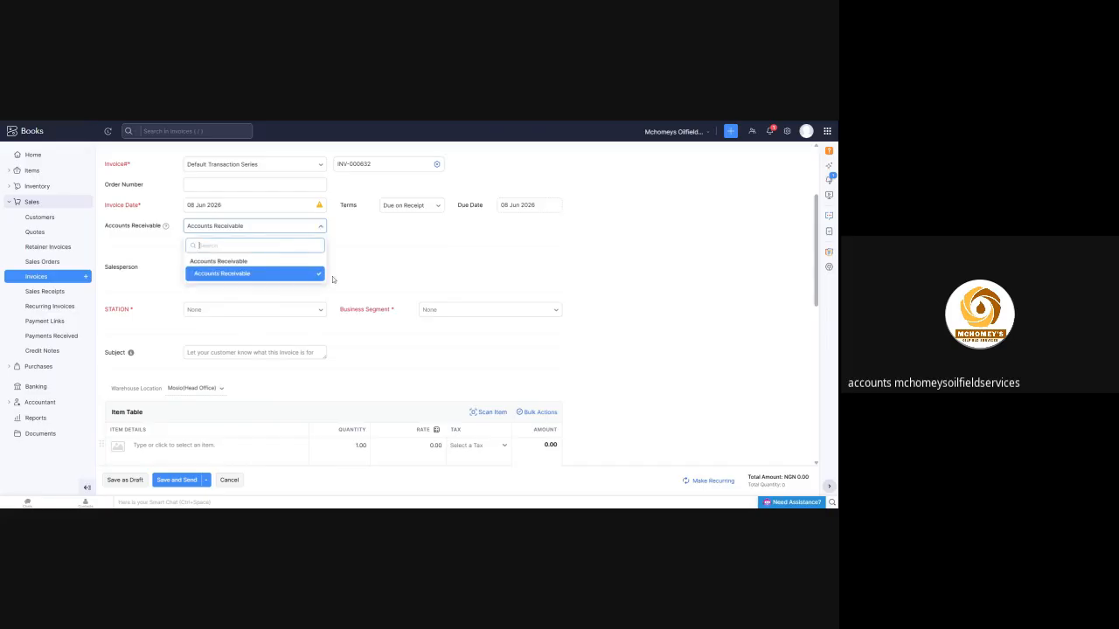
left_click(421, 262)
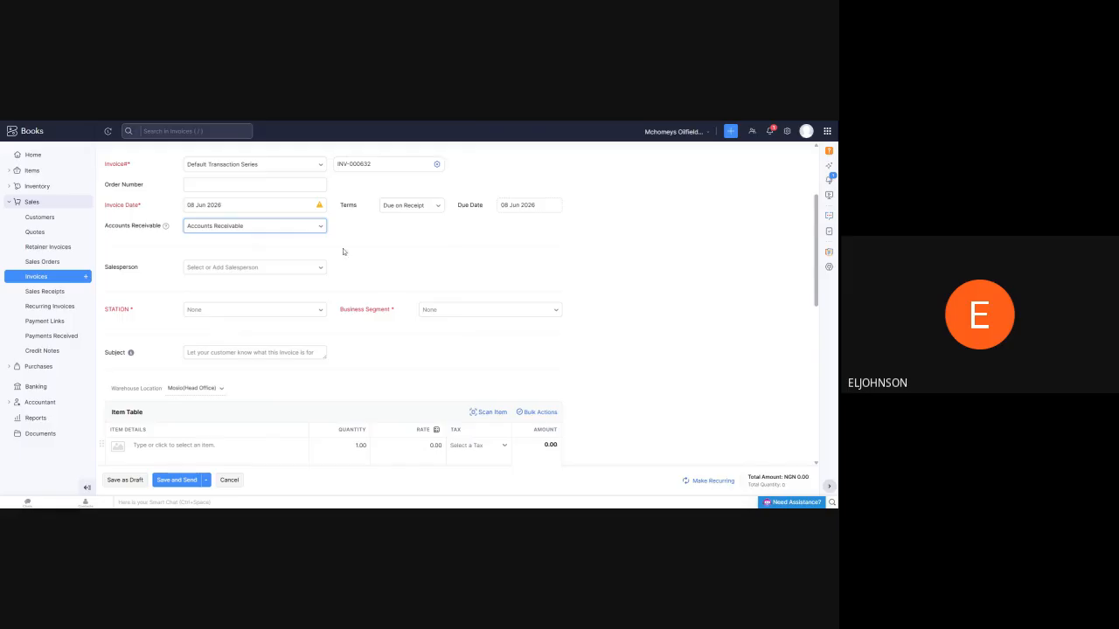
Set the invoice's STATION tag to MOSIO
scroll(343, 250, "up", 2)
scroll(303, 323, "down", 3)
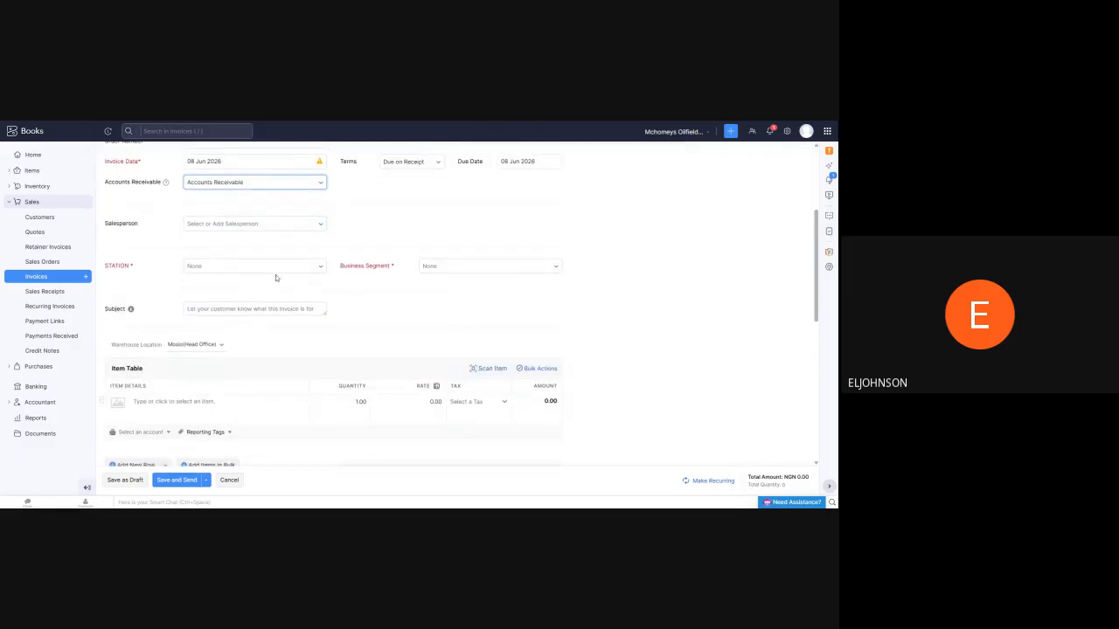
left_click(321, 269)
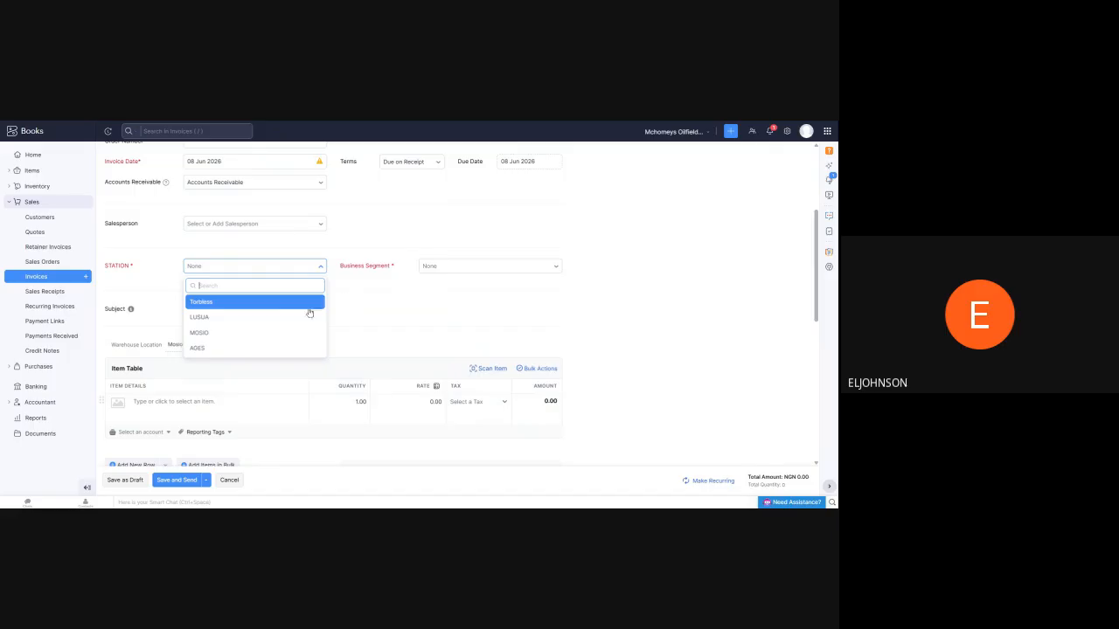
left_click(248, 333)
scroll(420, 288, "up", 3)
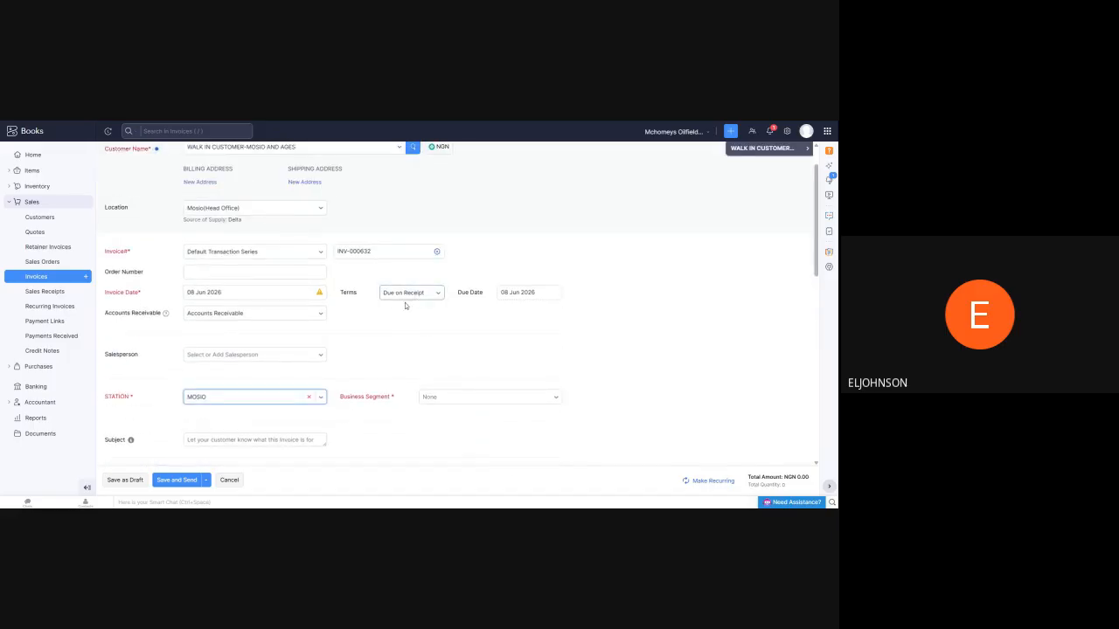
Add LPG as the invoice's first line item with a quantity of 350.10 and a rate of 1500
scroll(385, 304, "down", 5)
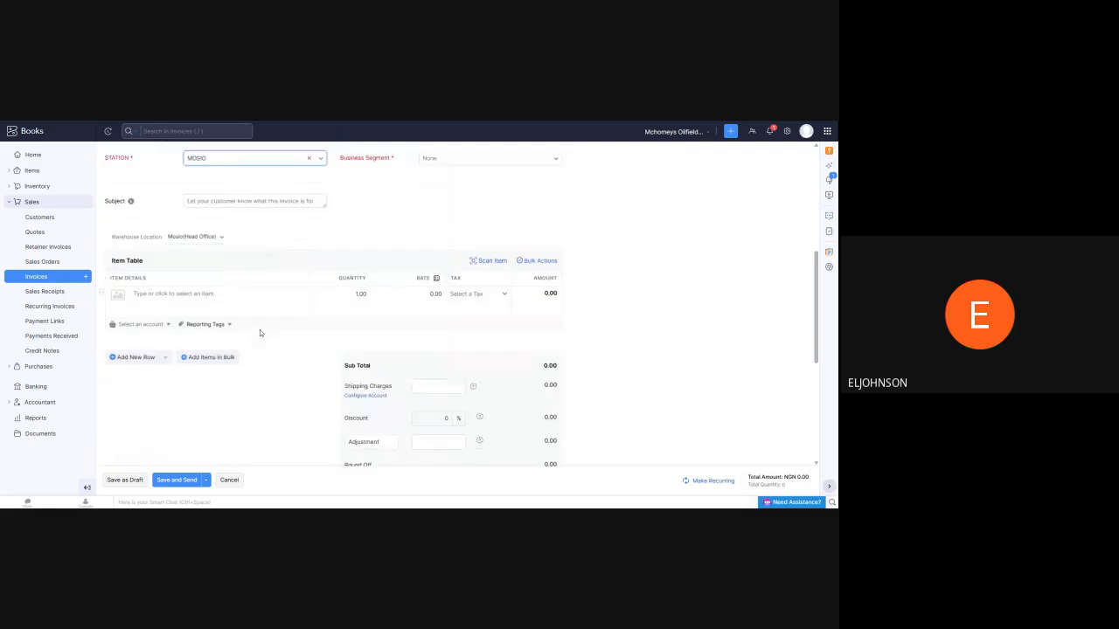
type("lo")
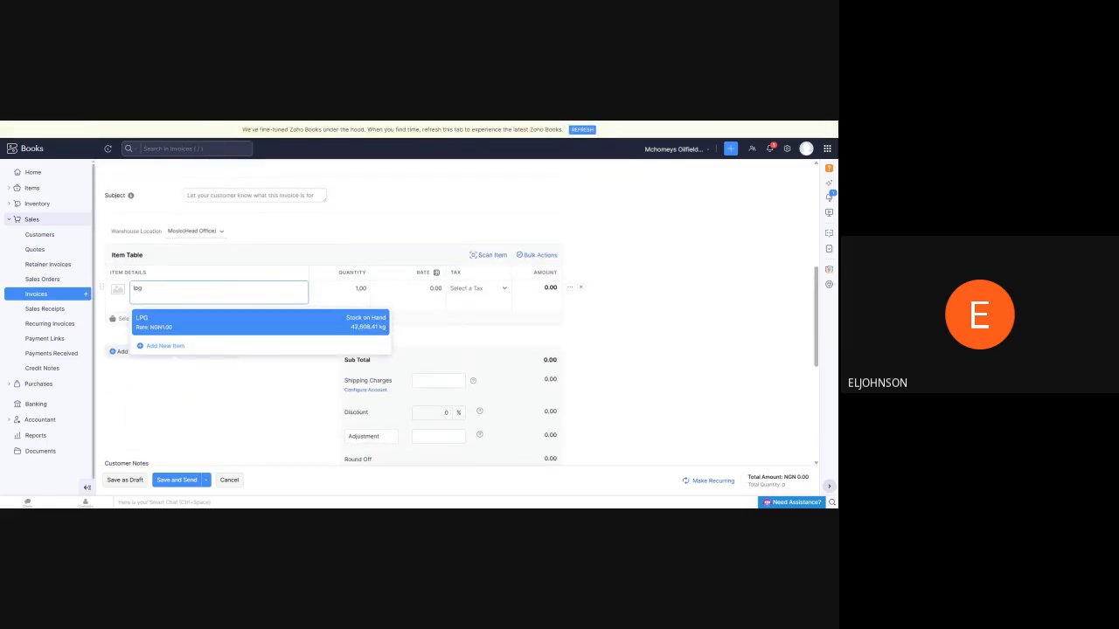
left_click(235, 323)
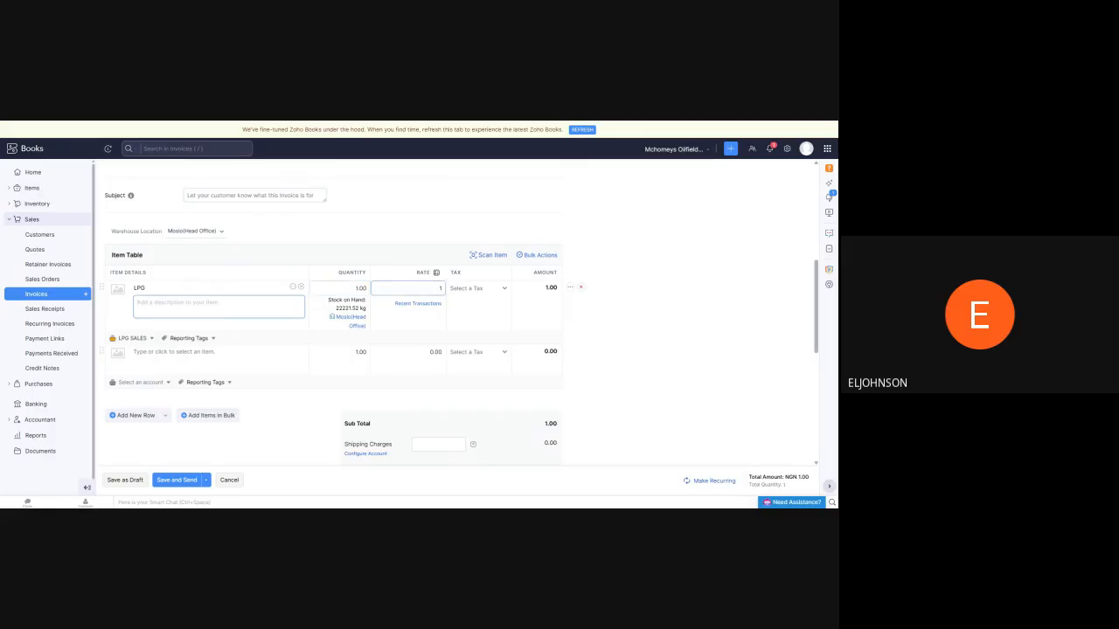
left_click(238, 122)
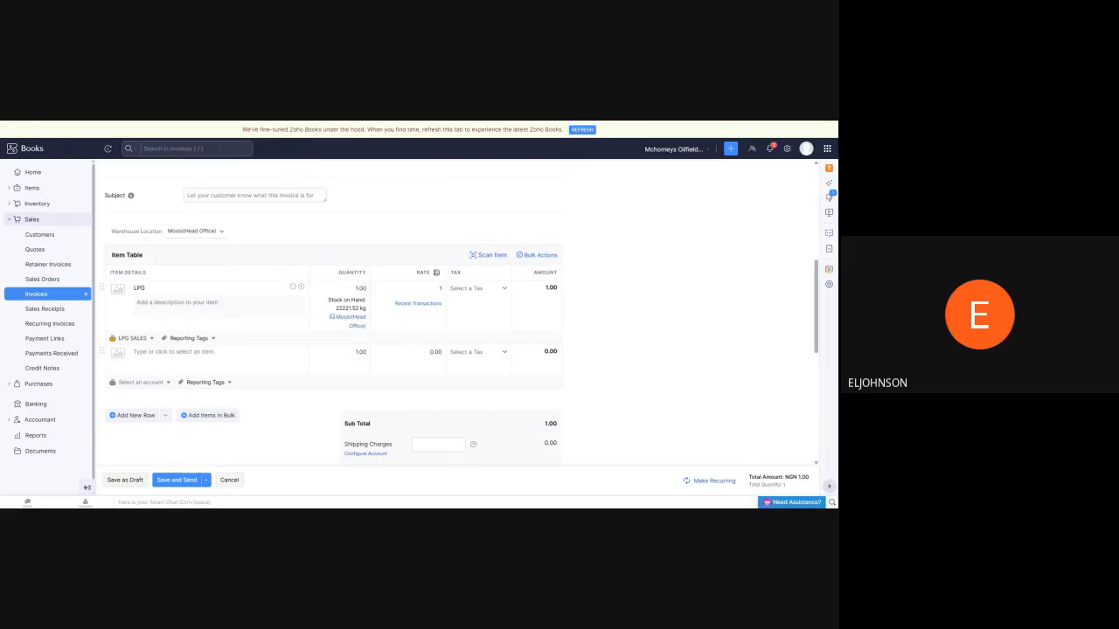
left_click(355, 288)
type("350.")
left_click(226, 123)
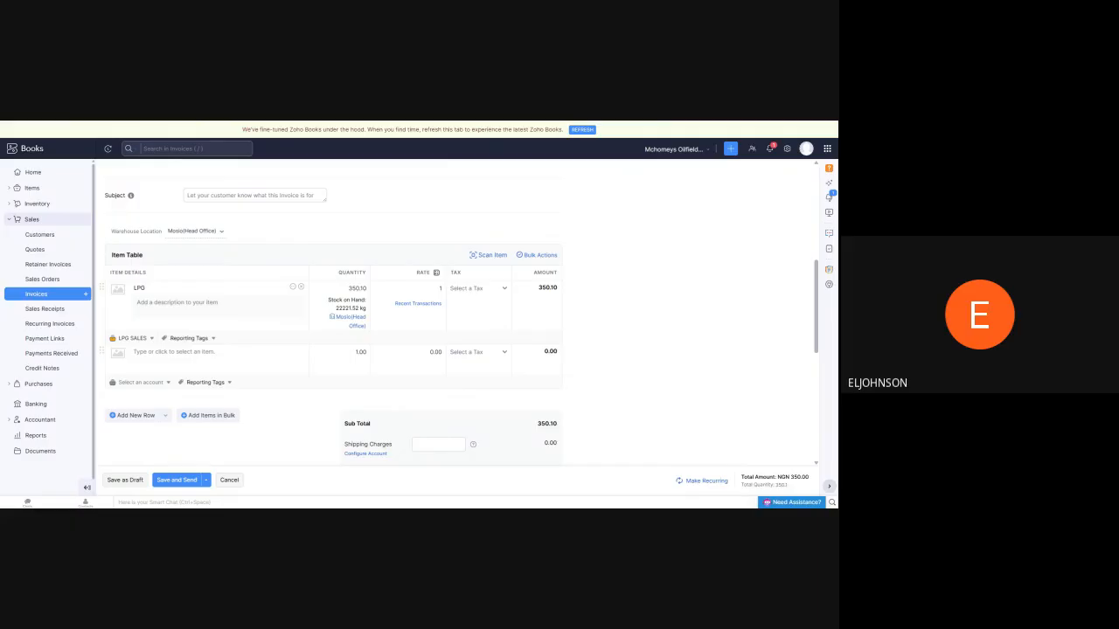
left_click(366, 288)
key("Tab")
type("1500")
left_click(322, 275)
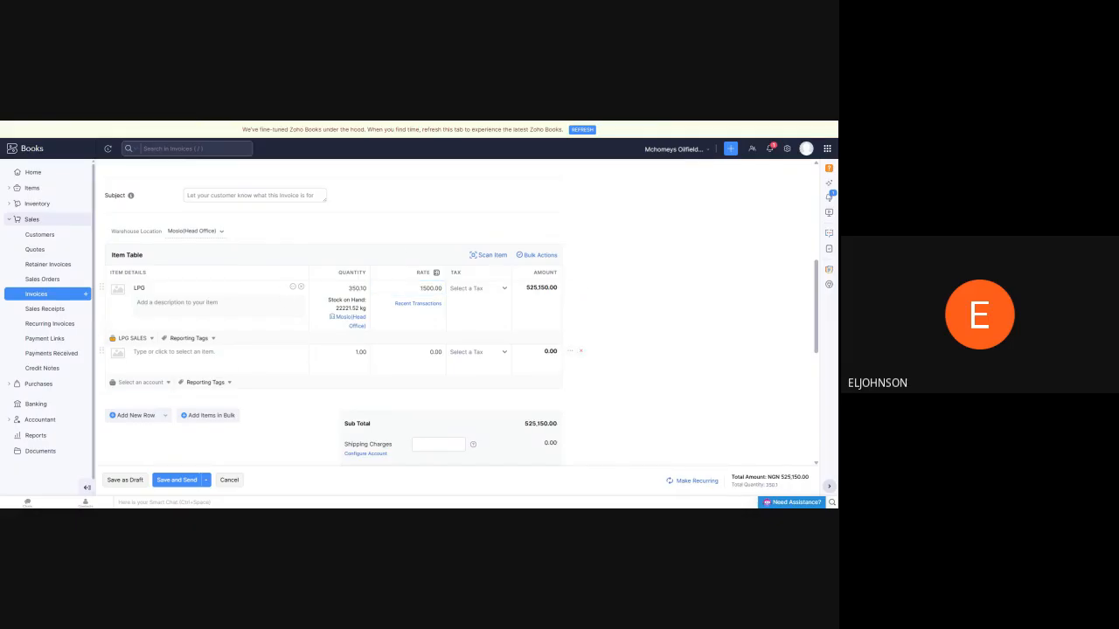
Add a second LPG line item with a quantity of 27.14 and a rate of 1550
left_click(177, 353)
type("lp")
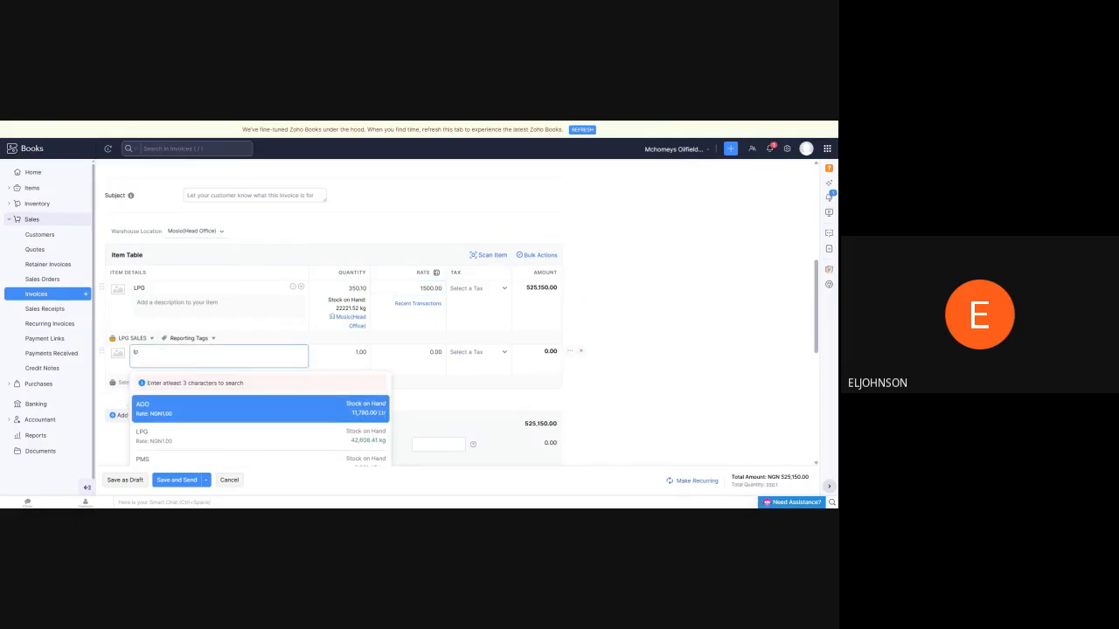
type("g")
left_click(192, 388)
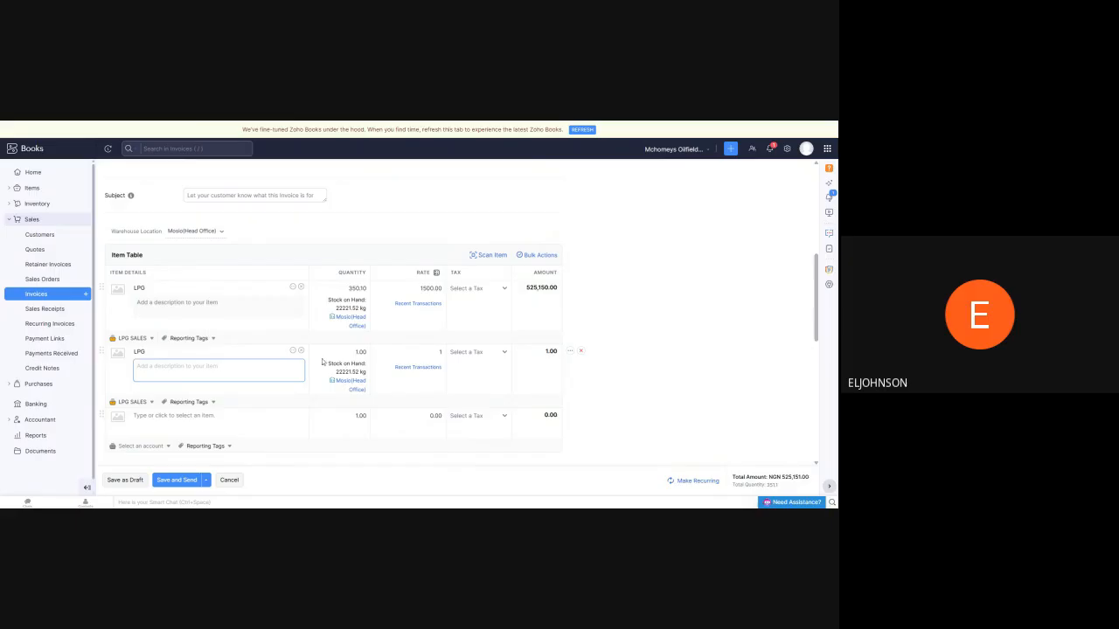
double_click(360, 352)
type("27.14")
key("Tab")
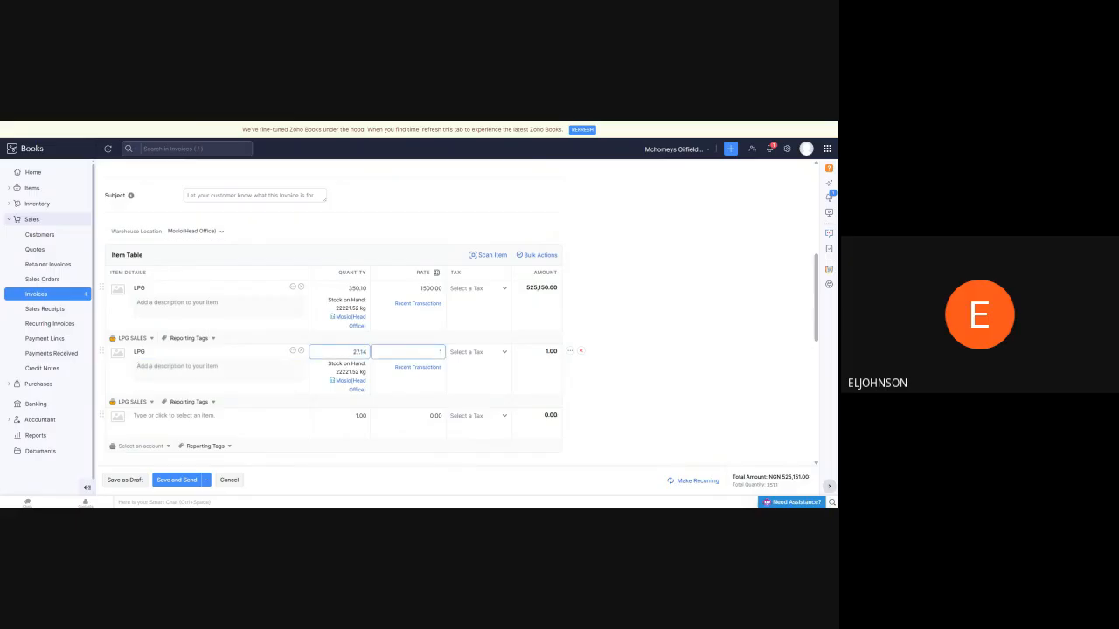
left_click(195, 122)
left_click(439, 352)
type("1")
type("550")
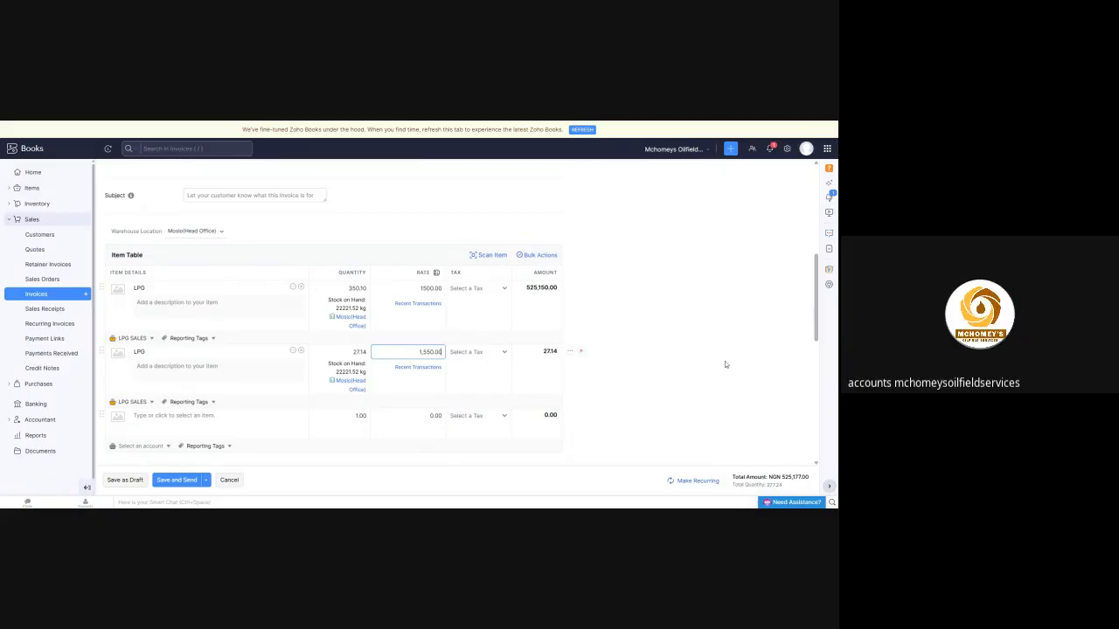
left_click(724, 365)
Add a third LPG line item with a quantity of 3781.24 and a rate of 1450
left_click(175, 415)
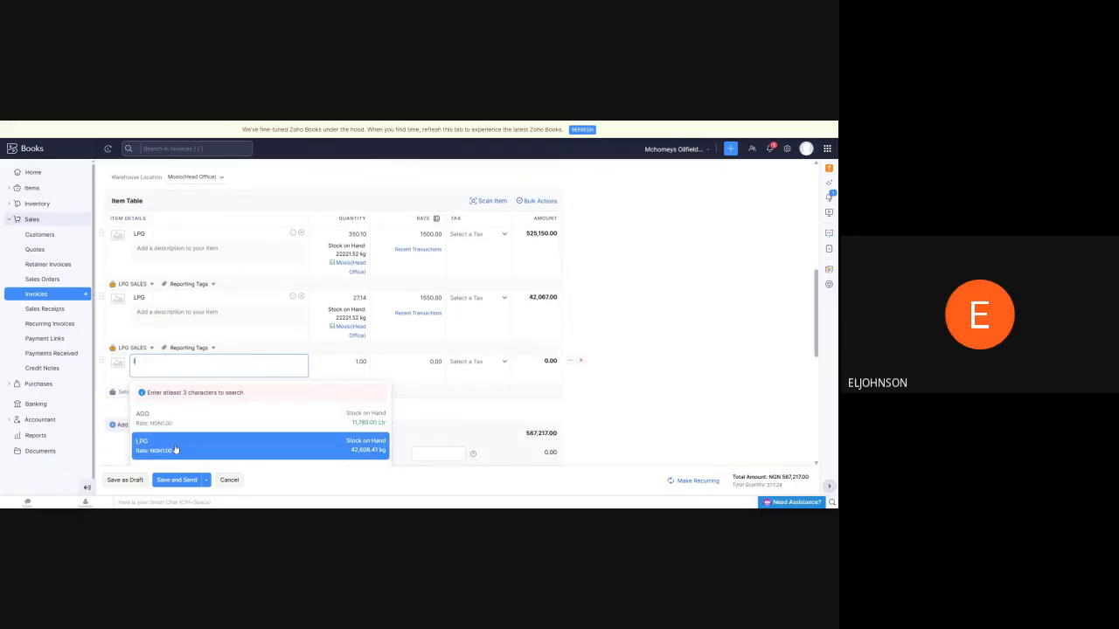
left_click(175, 444)
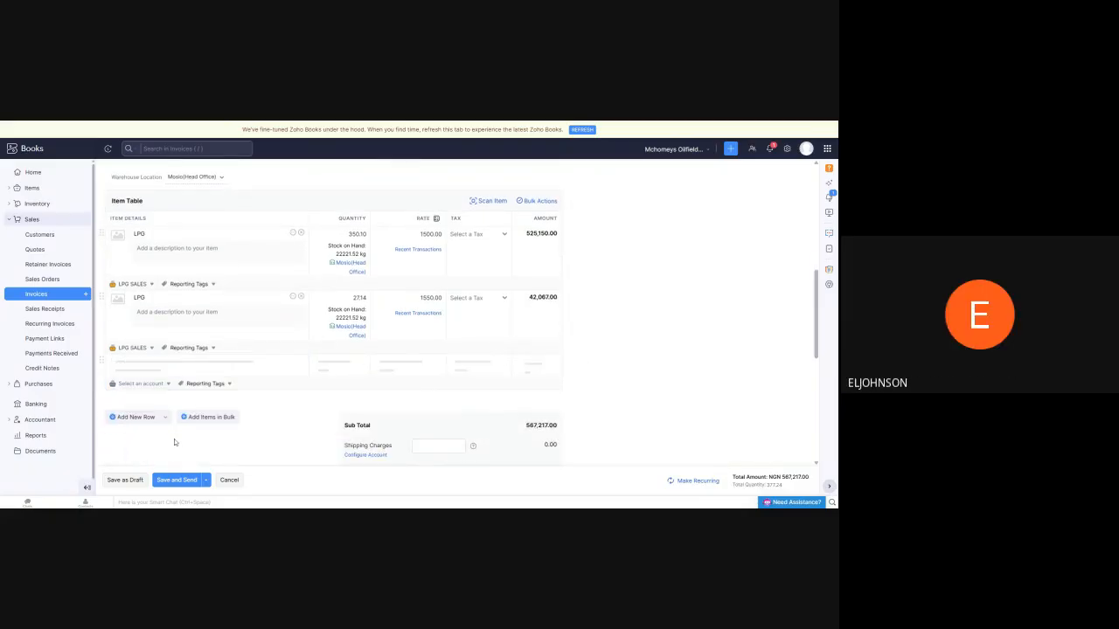
left_click(170, 123)
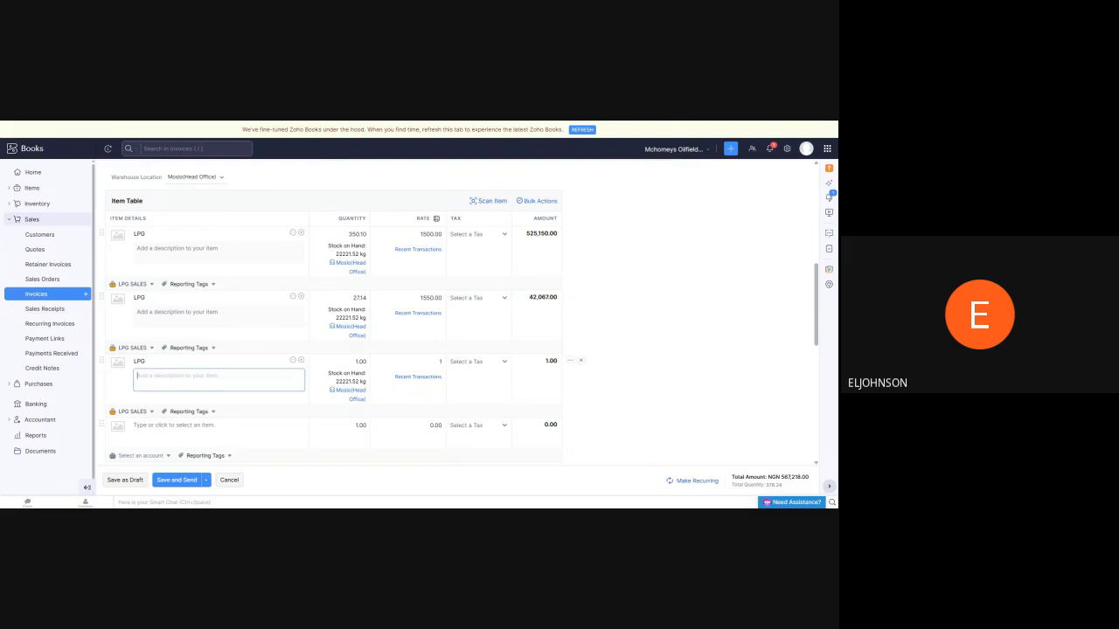
left_click(352, 362)
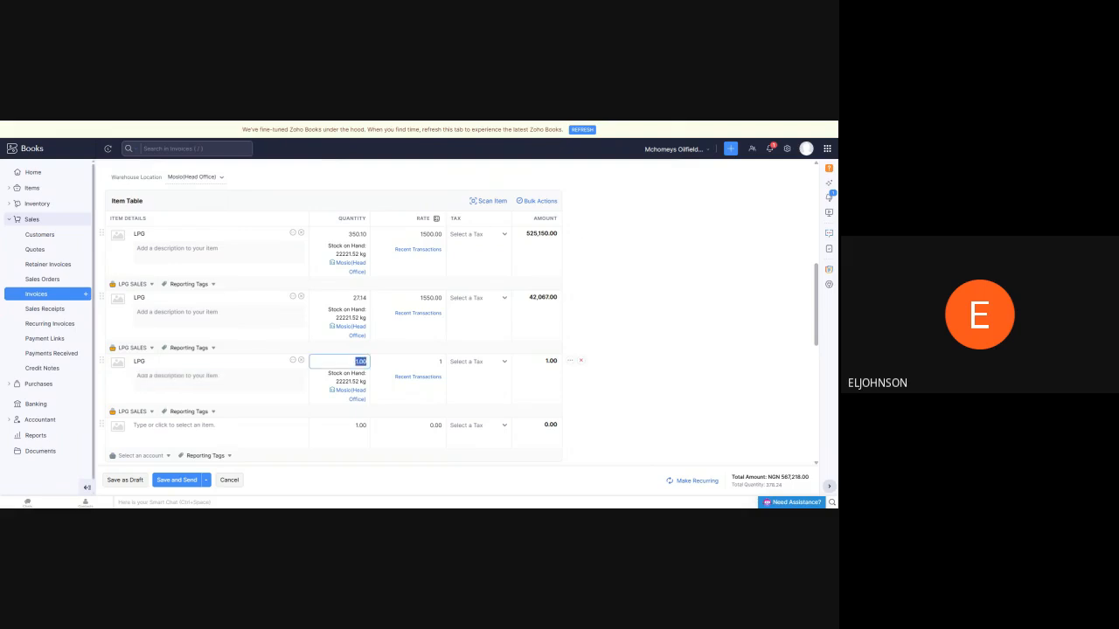
type("3,781.24")
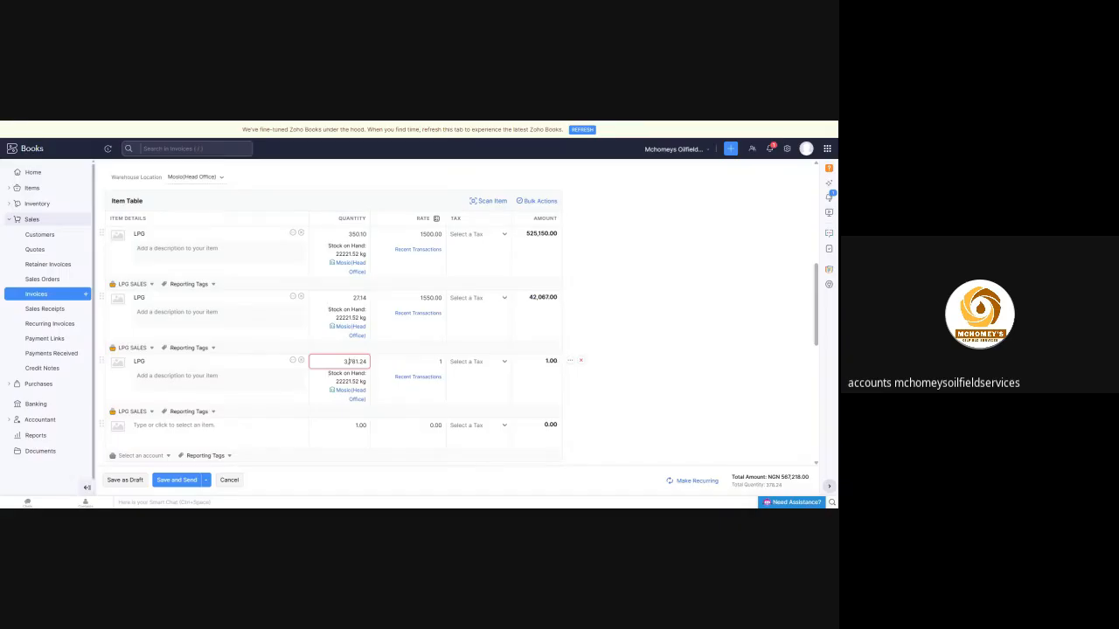
key("BackSpace")
left_click(606, 352)
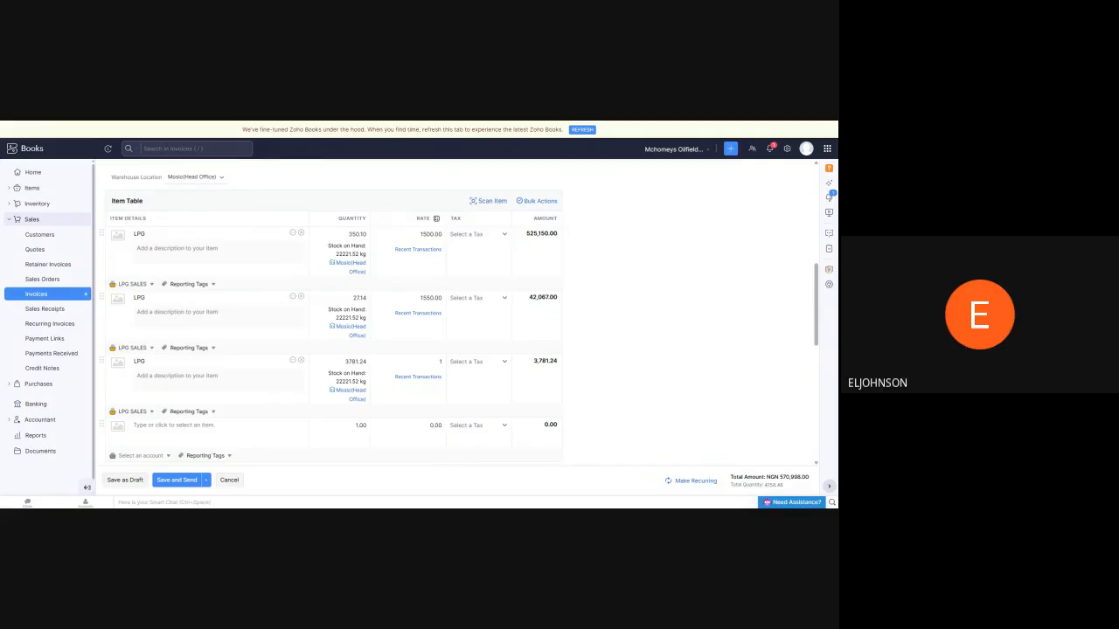
left_click(428, 362)
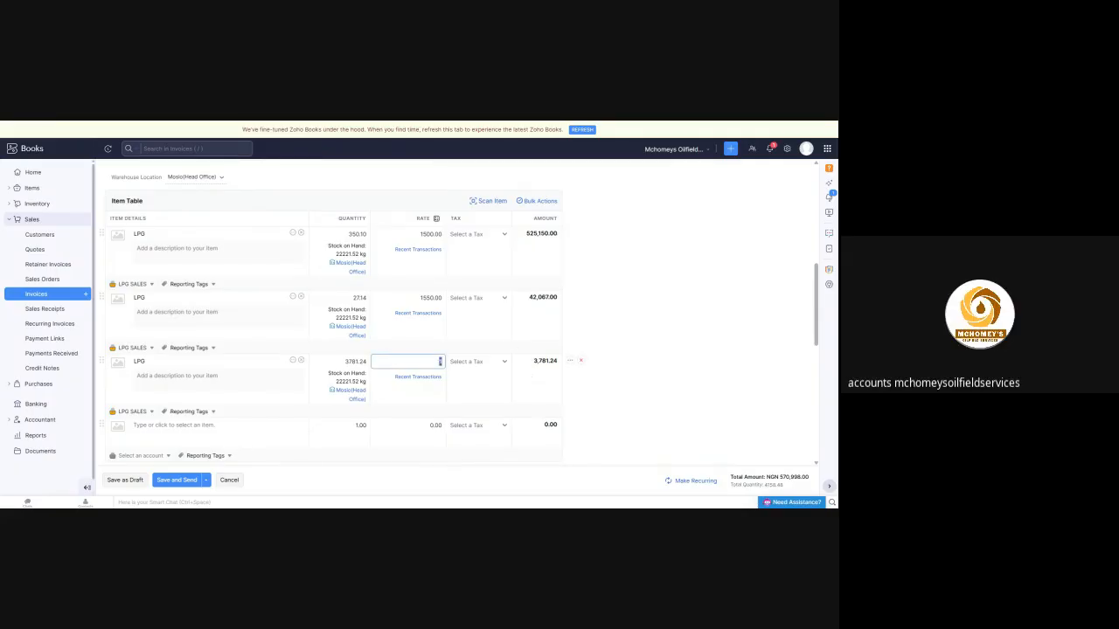
type("1450")
left_click(725, 373)
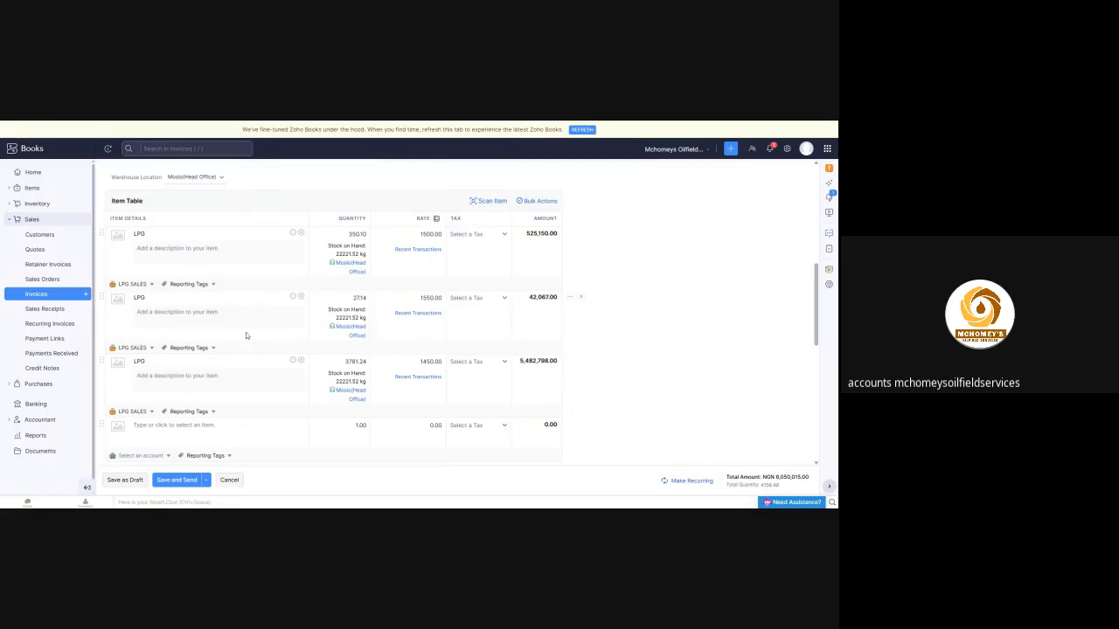
Review the invoice's header details, the three LPG line items and the totals section before saving
scroll(293, 289, "up", 10)
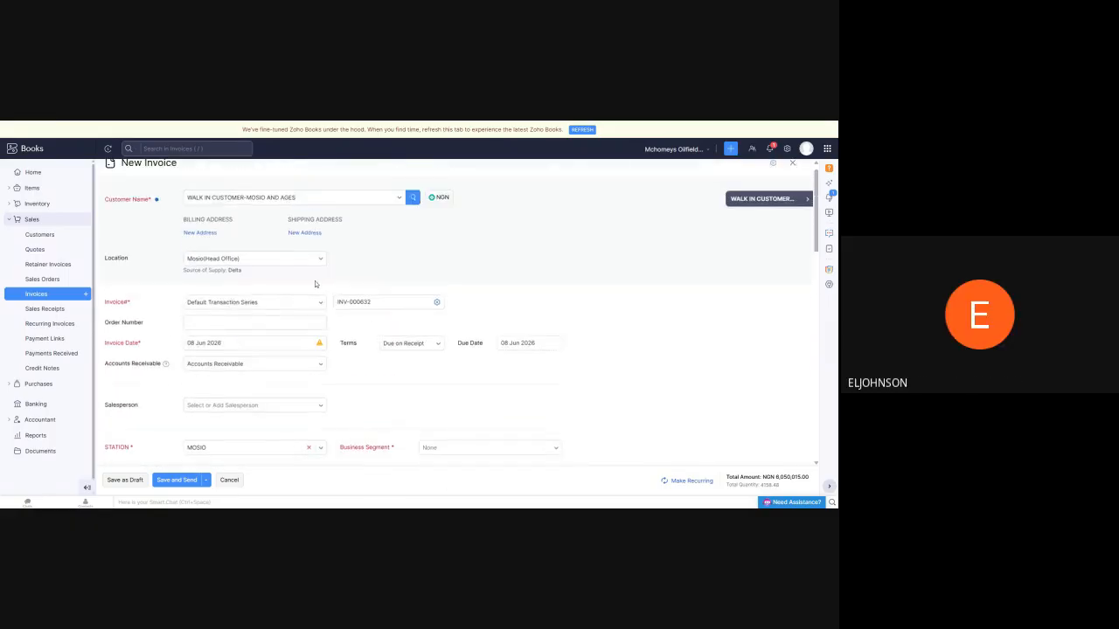
scroll(295, 240, "down", 3)
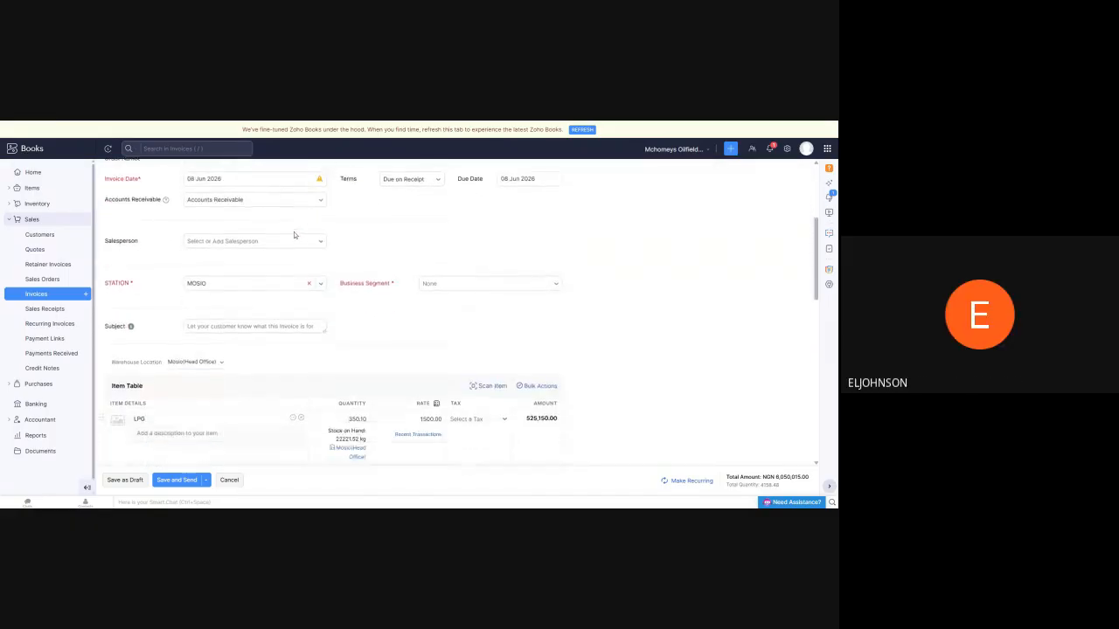
scroll(292, 232, "down", 5)
scroll(233, 240, "up", 1)
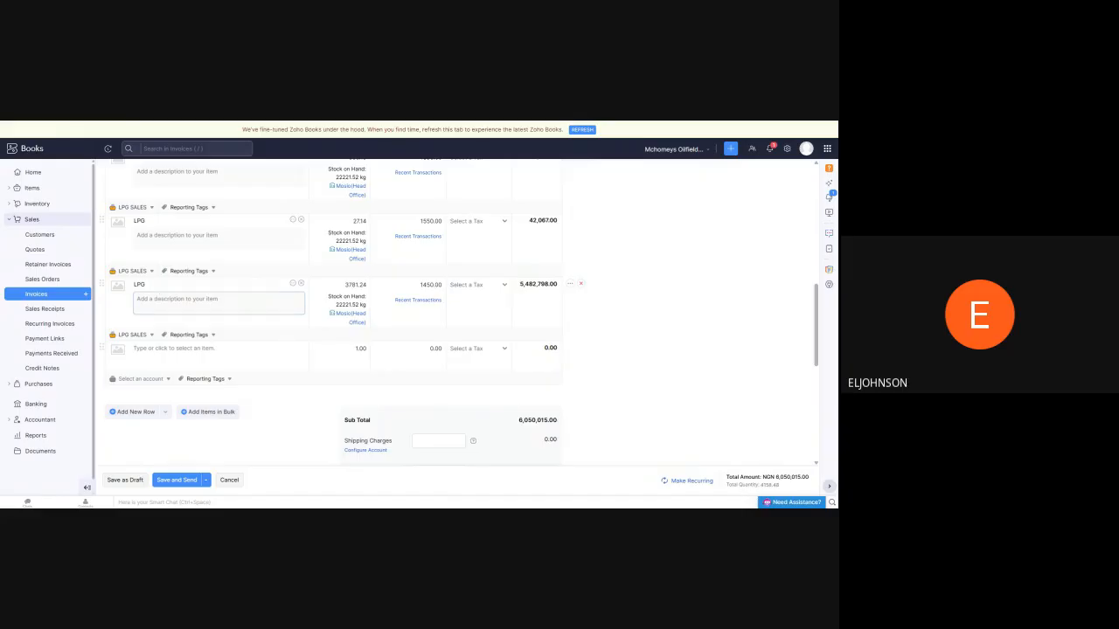
scroll(218, 302, "up", 1)
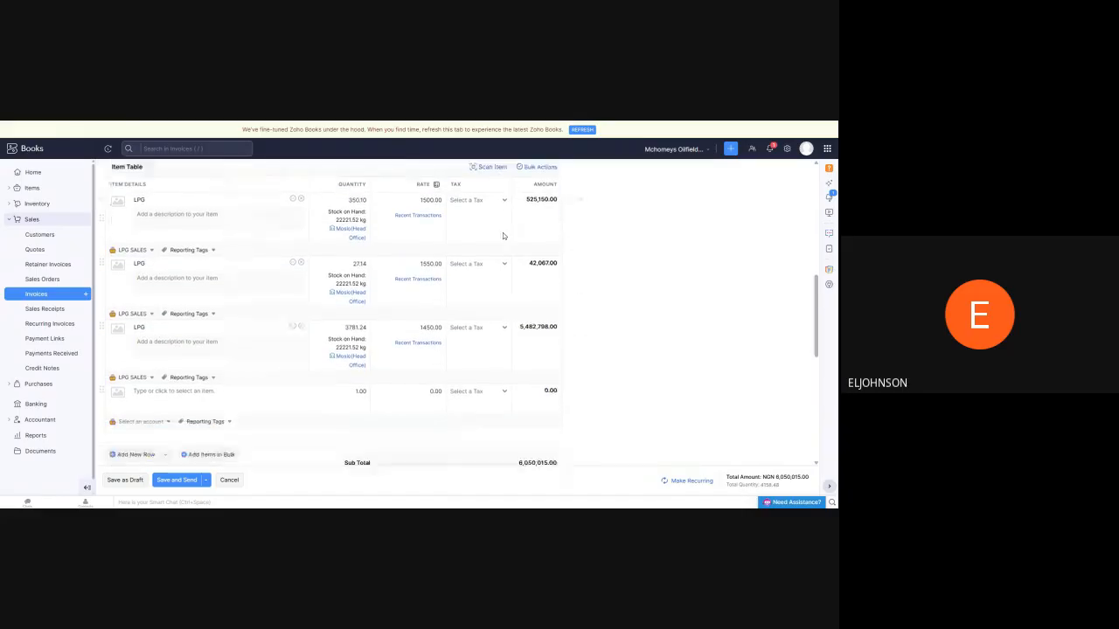
scroll(332, 262, "down", 2)
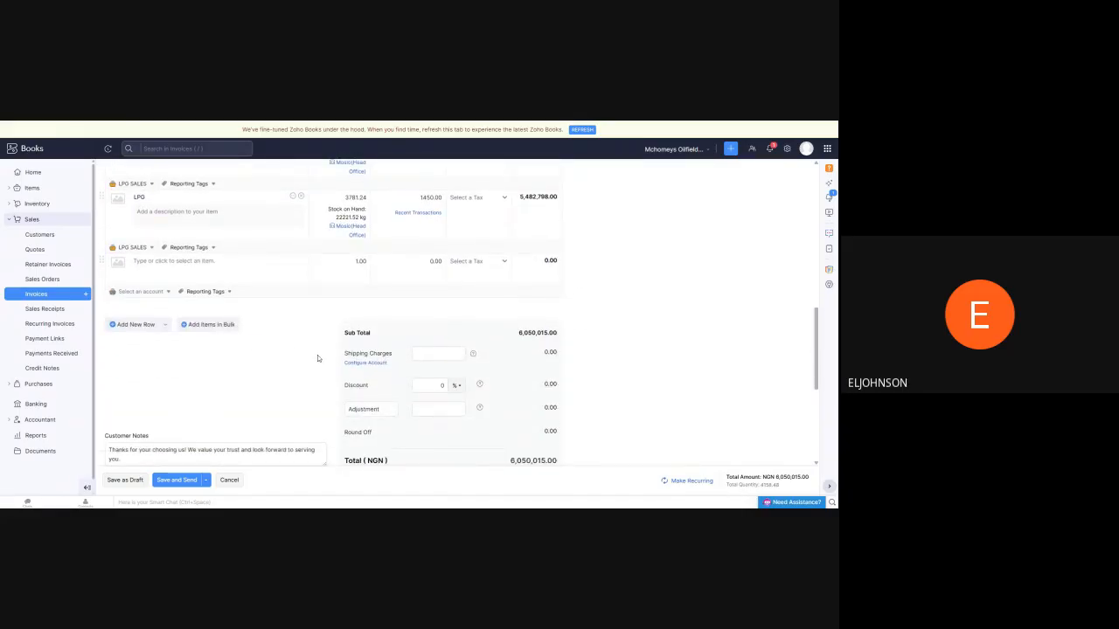
scroll(355, 376, "down", 1)
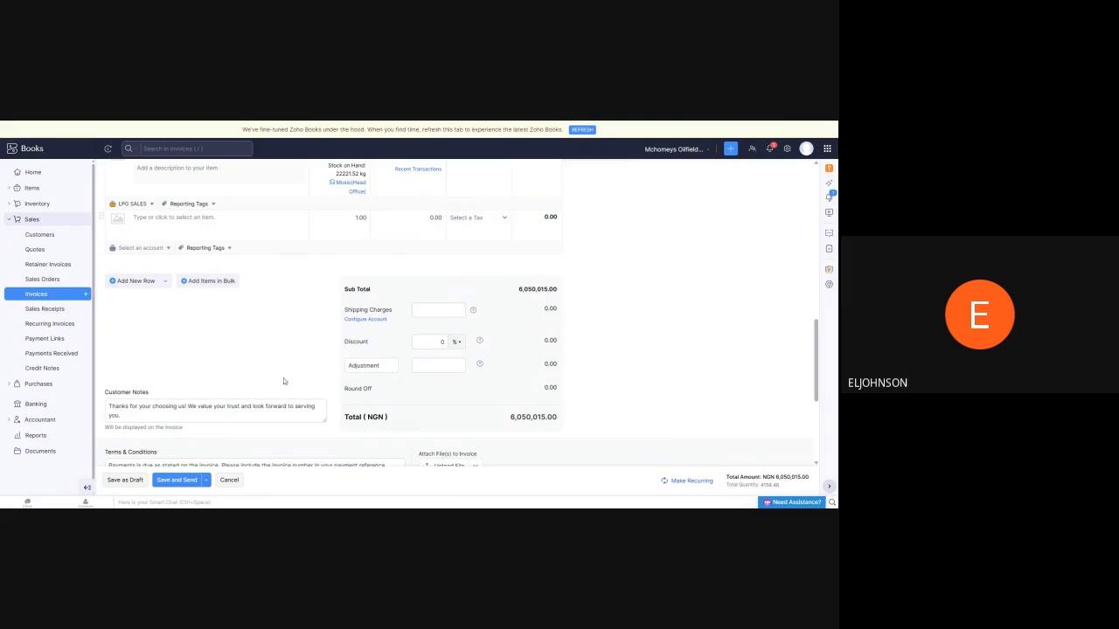
scroll(341, 371, "up", 4)
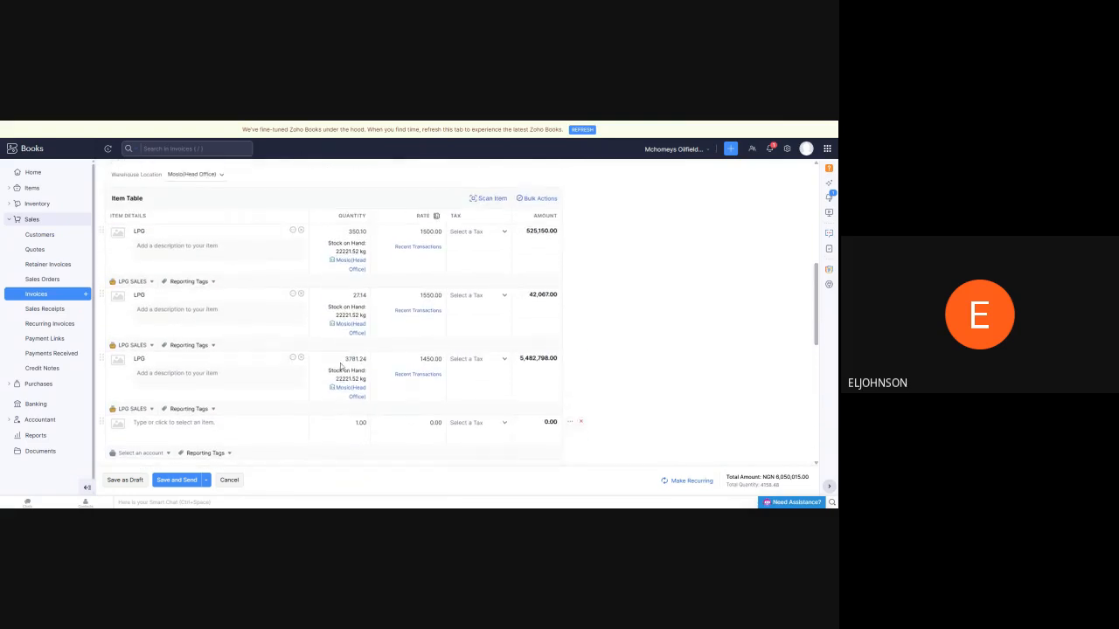
scroll(341, 366, "up", 1)
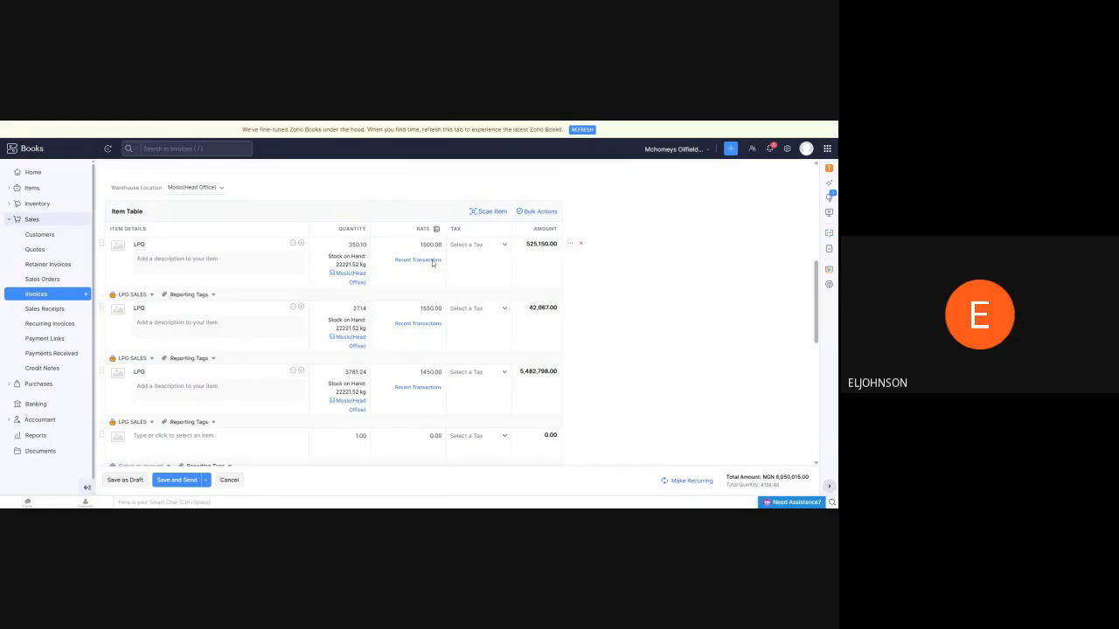
scroll(328, 339, "up", 5)
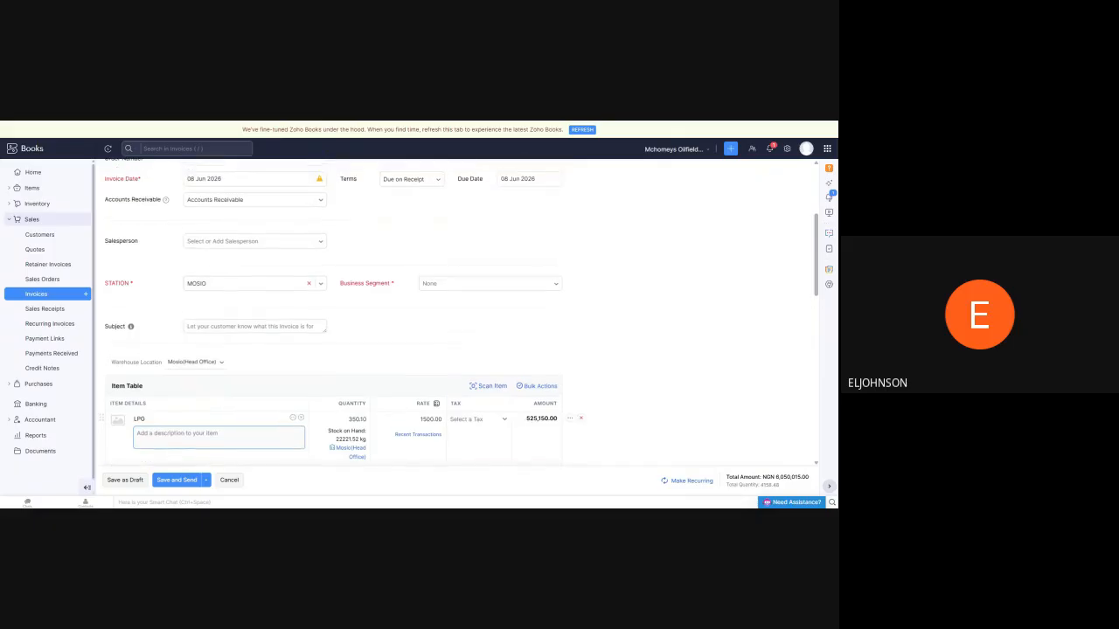
scroll(309, 339, "up", 3)
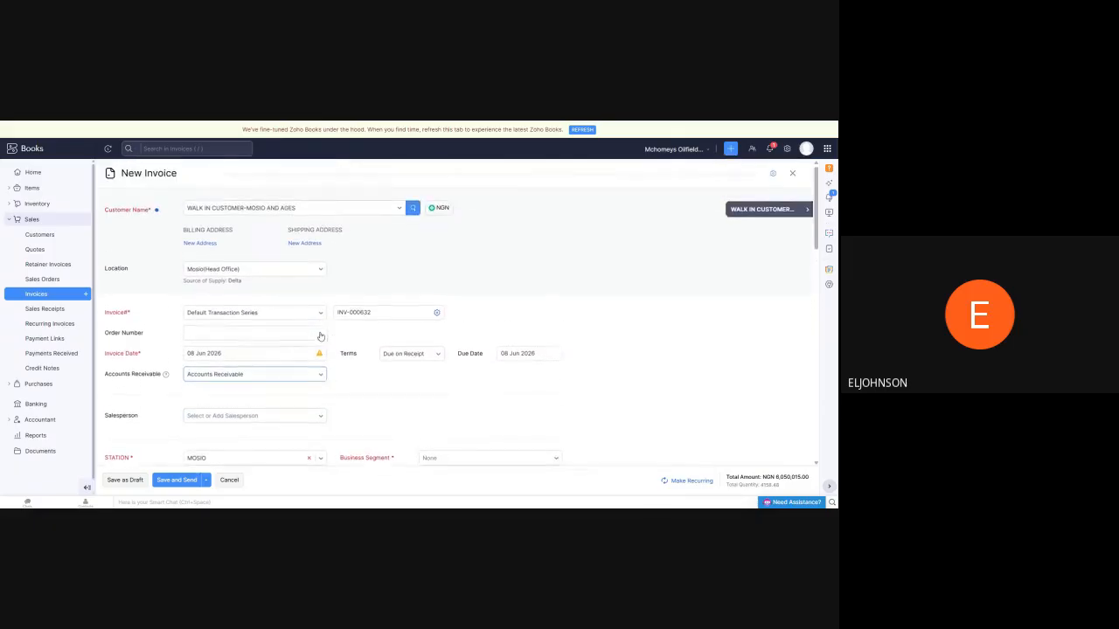
scroll(183, 424, "down", 10)
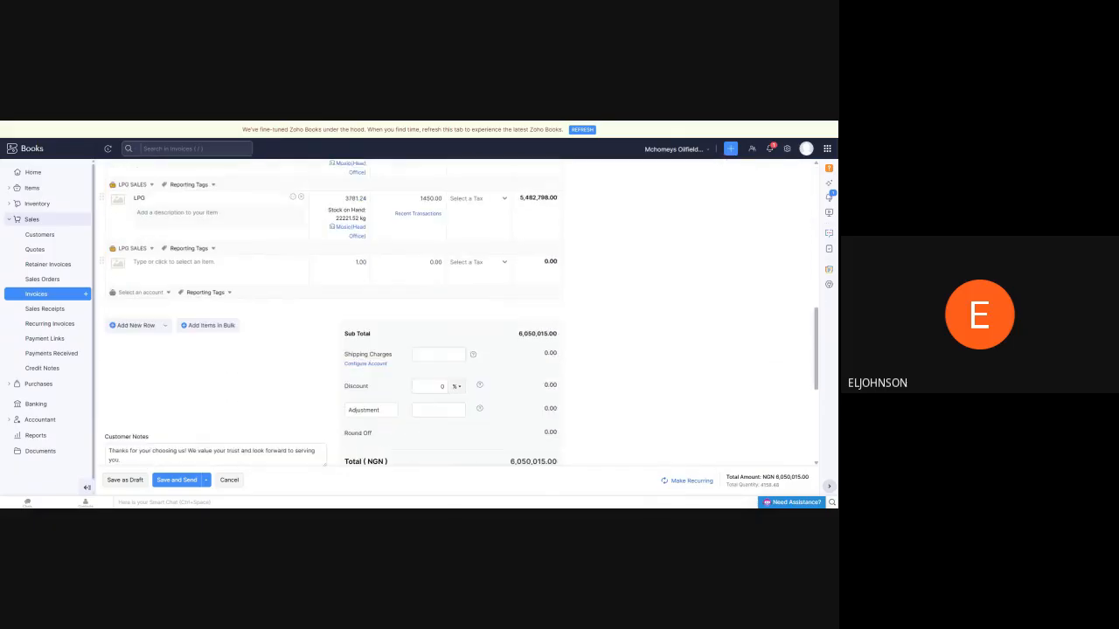
scroll(183, 424, "down", 3)
Set the invoice's mandatory Business Segment tag to Retail Sales and save the invoice as a draft
left_click(124, 480)
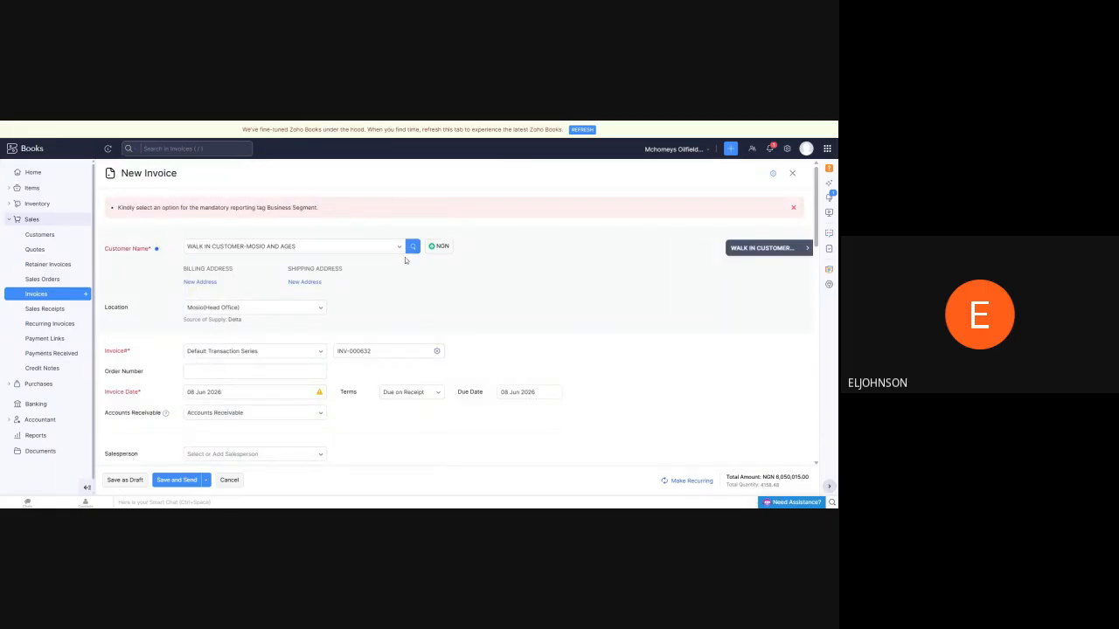
scroll(351, 213, "down", 3)
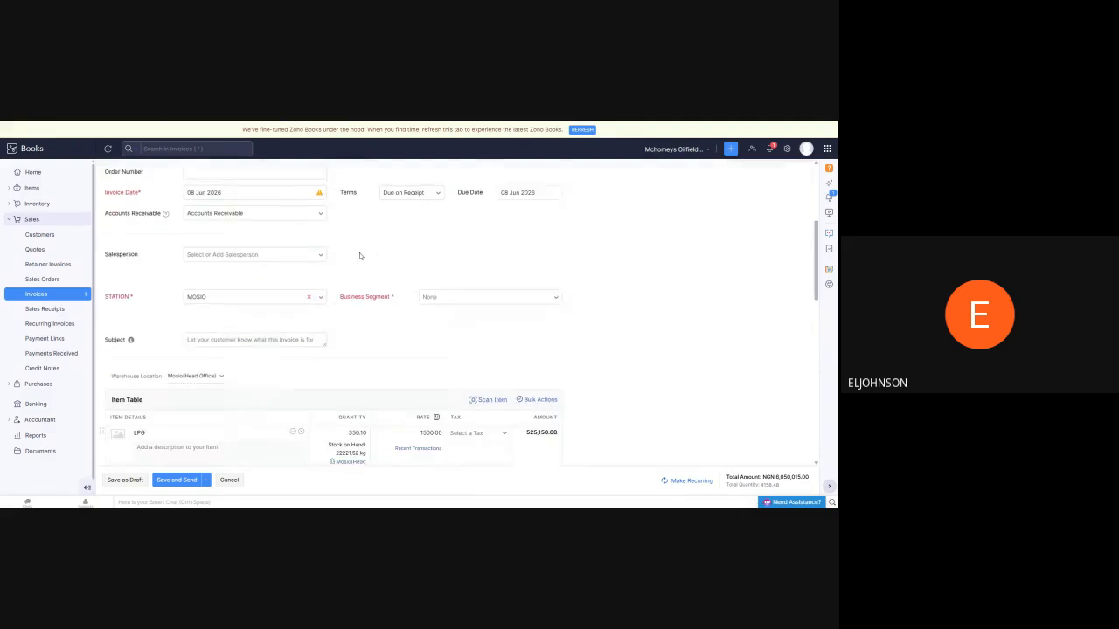
left_click(556, 278)
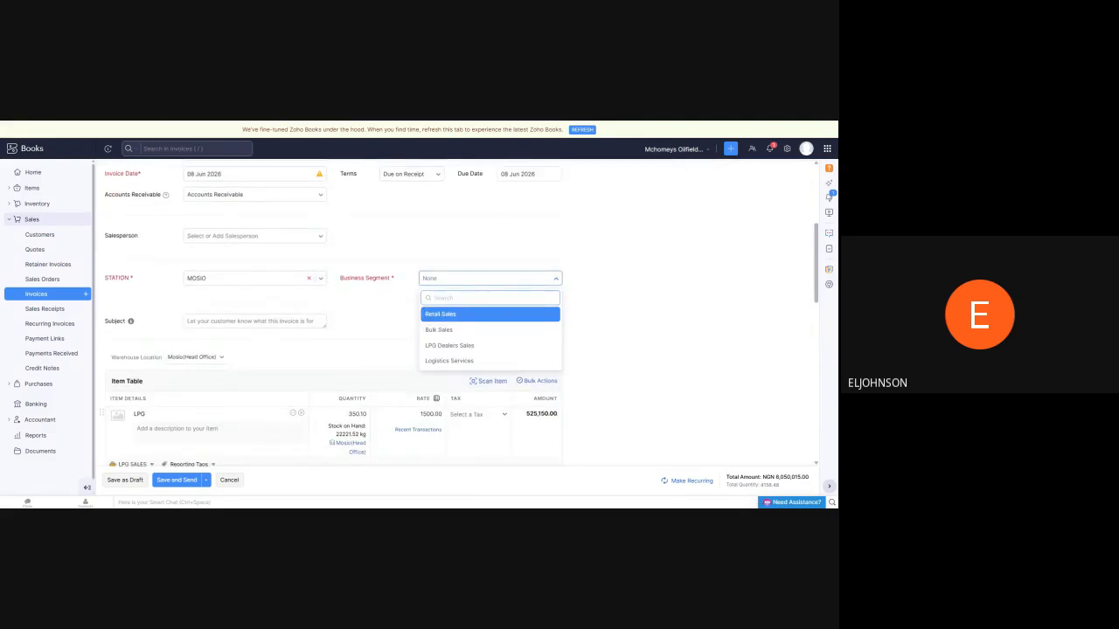
left_click(455, 315)
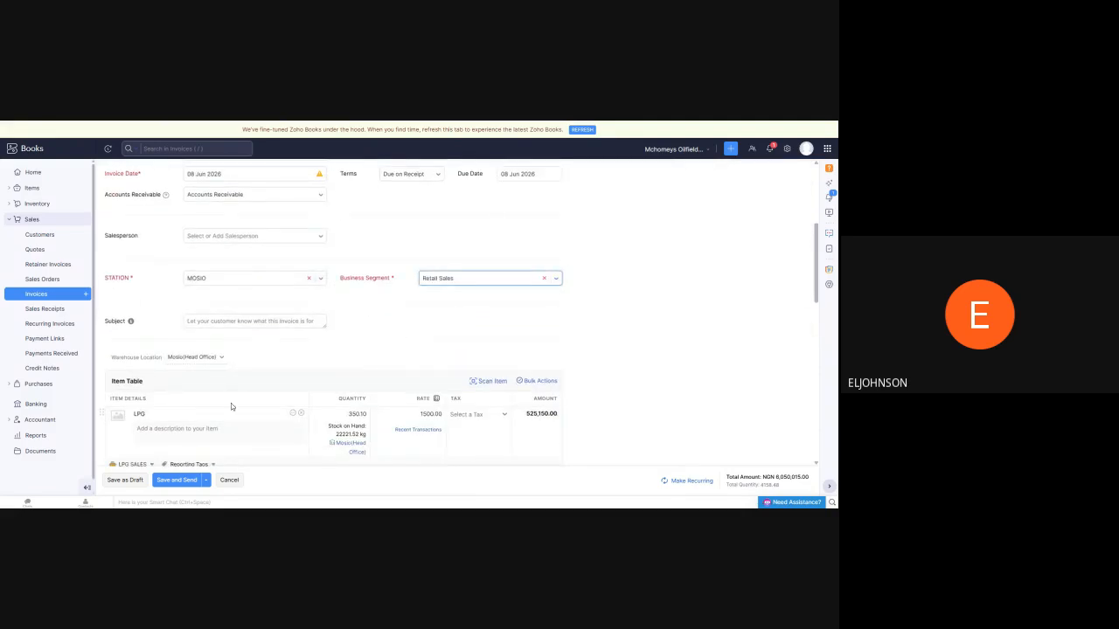
left_click(125, 480)
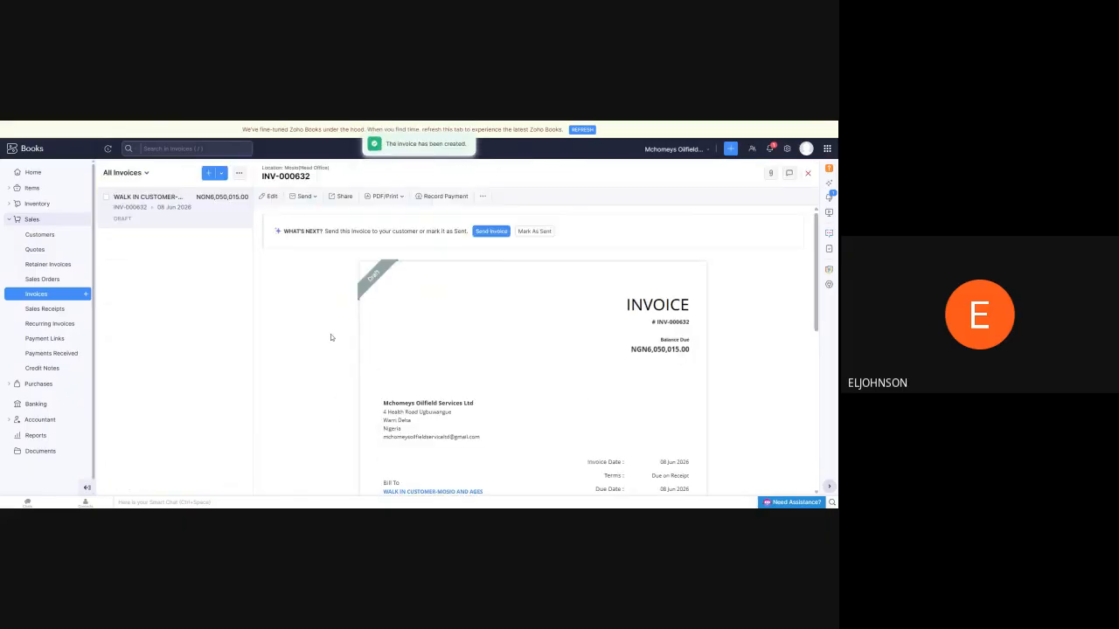
scroll(471, 282, "down", 3)
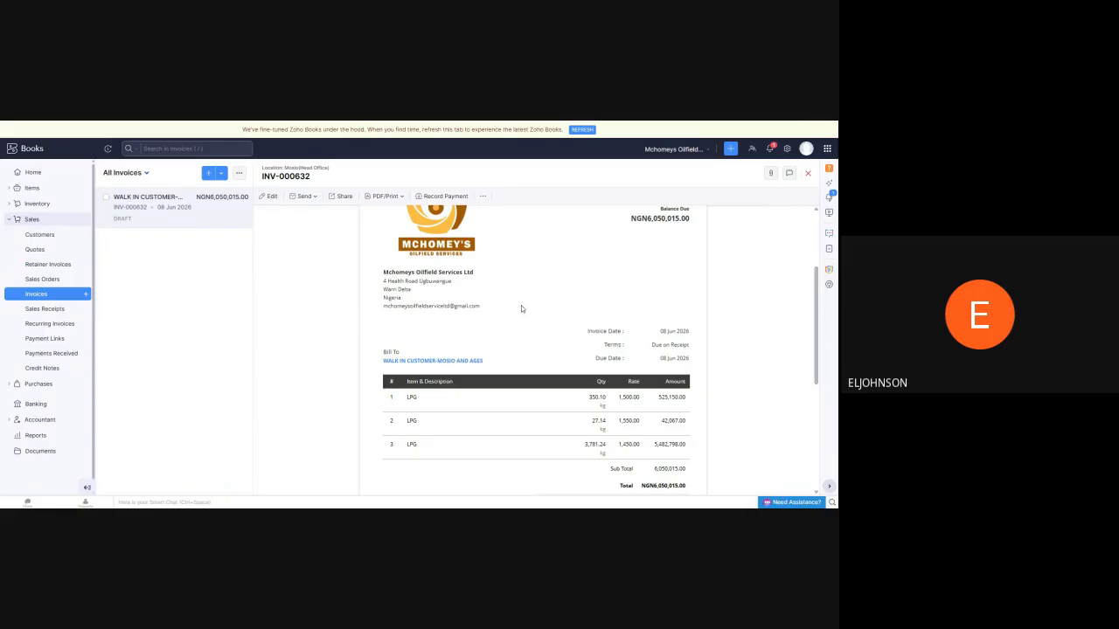
Review the draft invoice's line items, totals and notes, and mark the invoice as sent
scroll(463, 341, "down", 2)
scroll(446, 342, "up", 5)
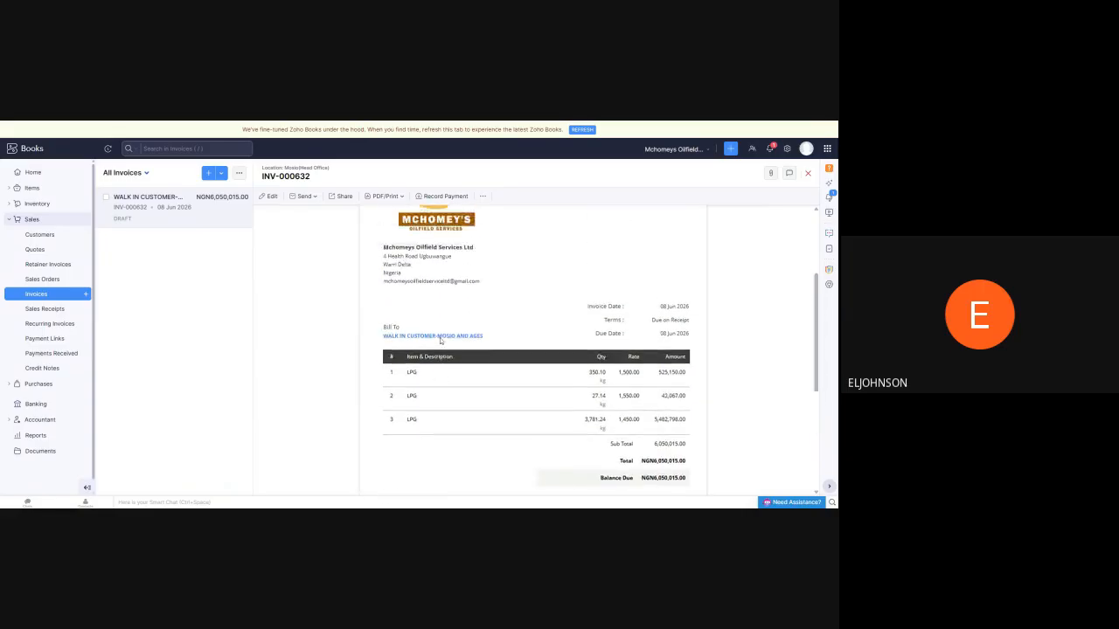
scroll(639, 259, "down", 5)
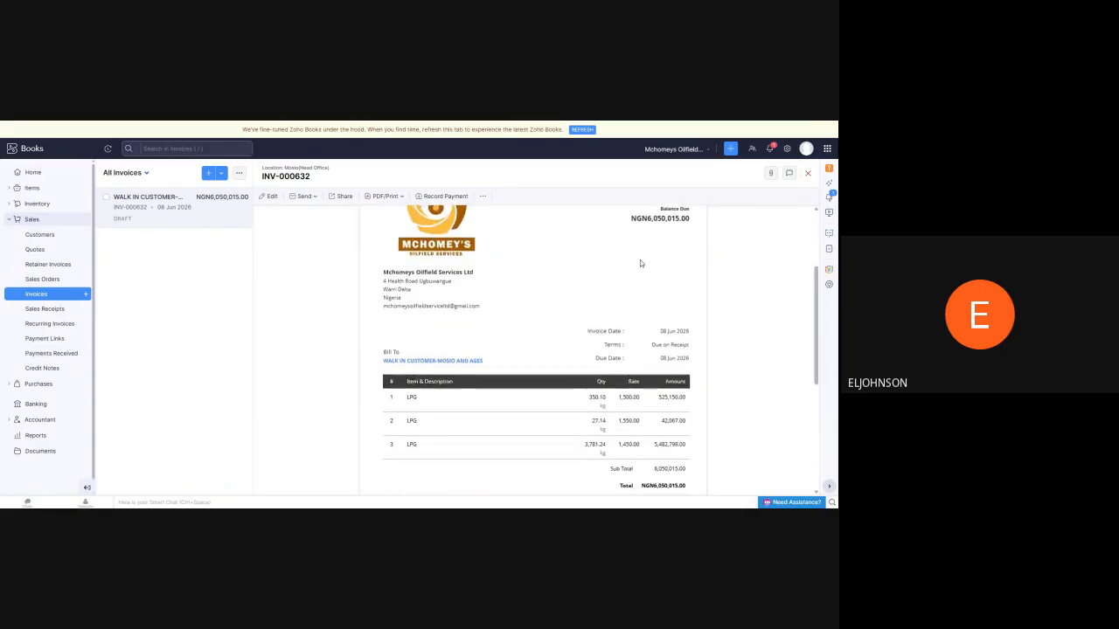
scroll(455, 350, "down", 2)
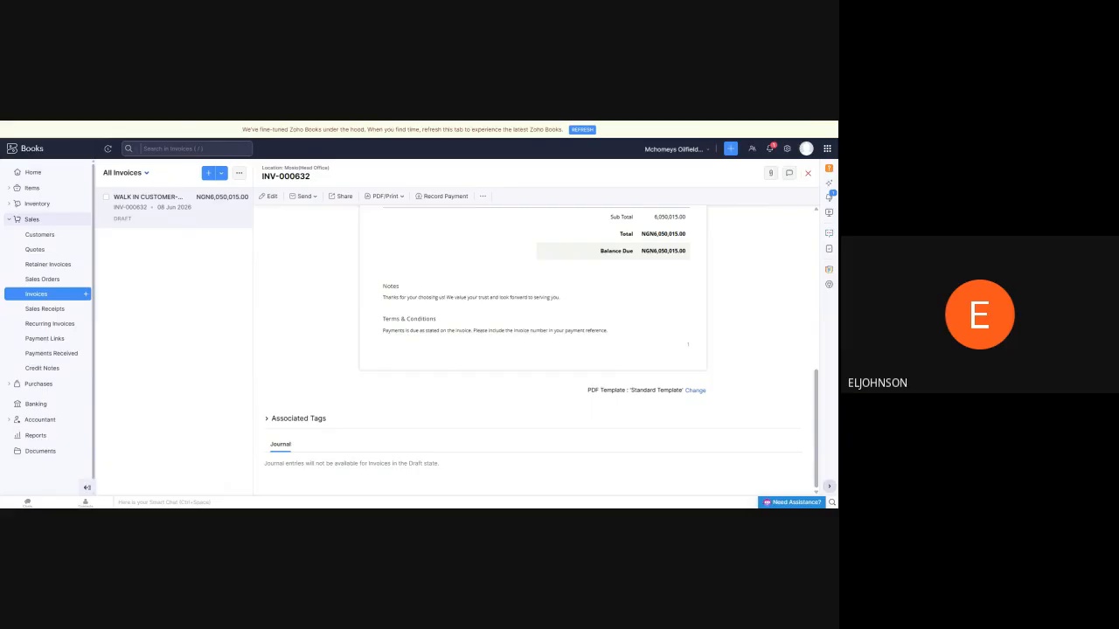
scroll(483, 328, "up", 4)
scroll(487, 325, "up", 3)
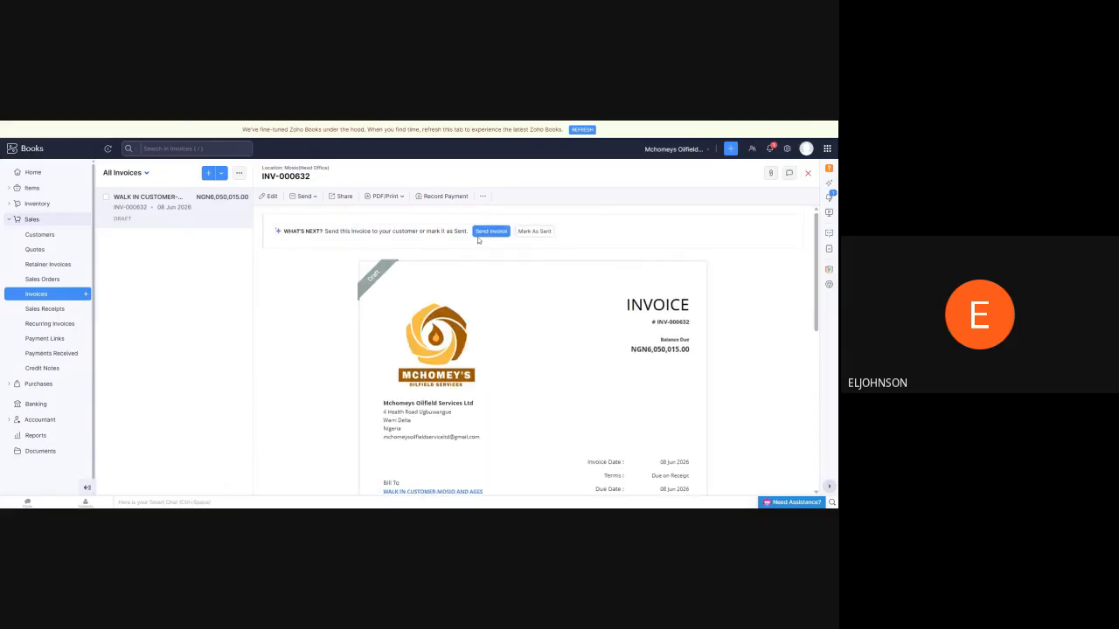
left_click(538, 233)
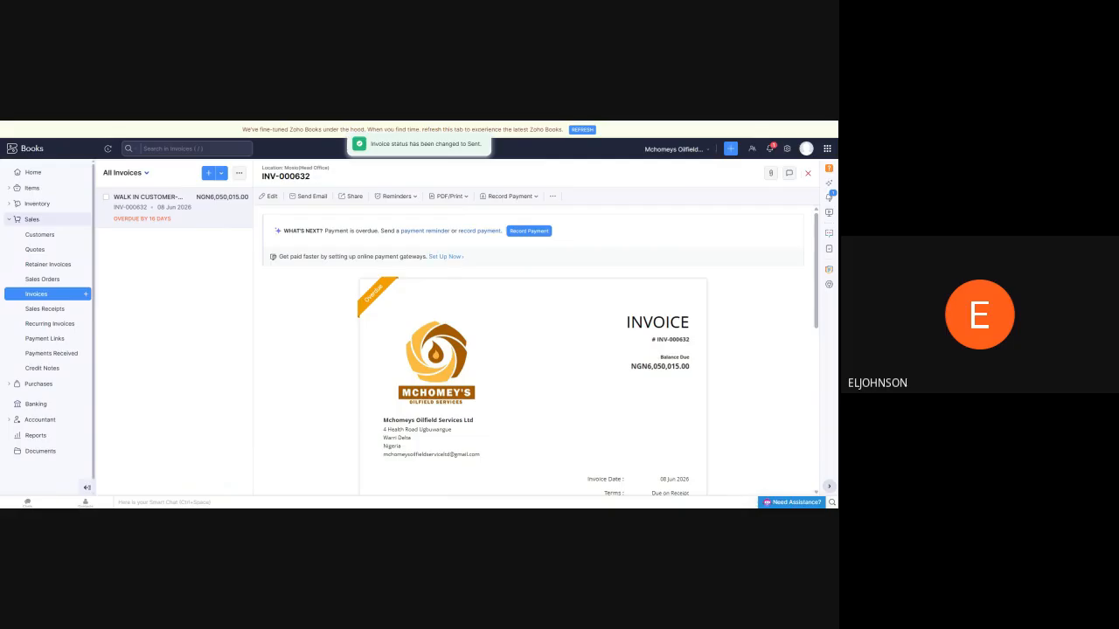
Start recording a payment for the walk-in customer invoice and set its payment date to 08 Jun 2026
left_click(535, 230)
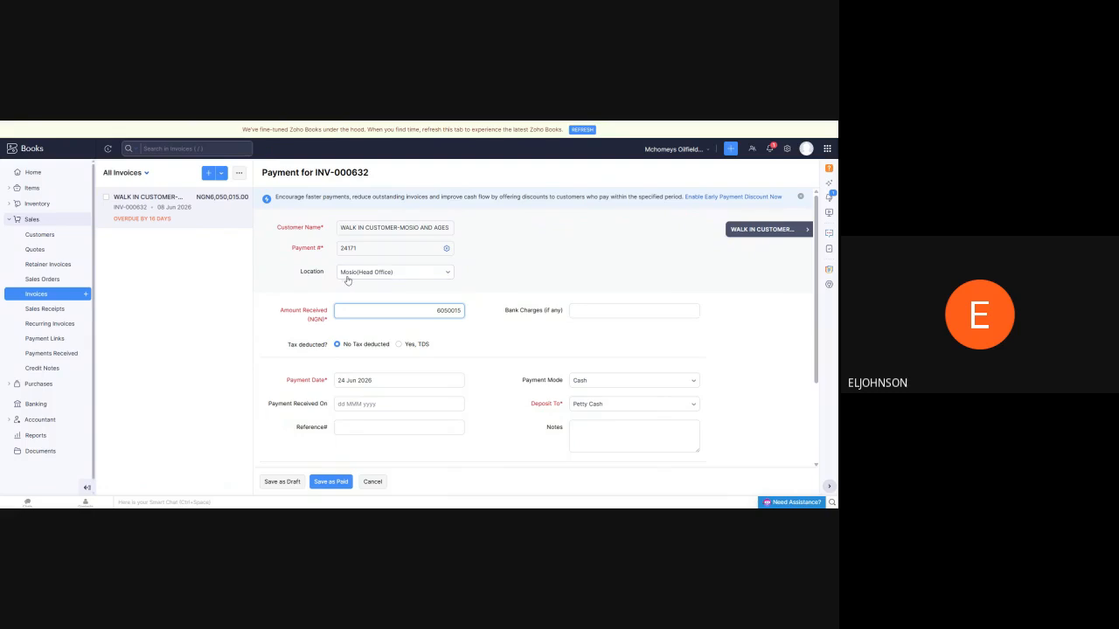
scroll(483, 274, "down", 2)
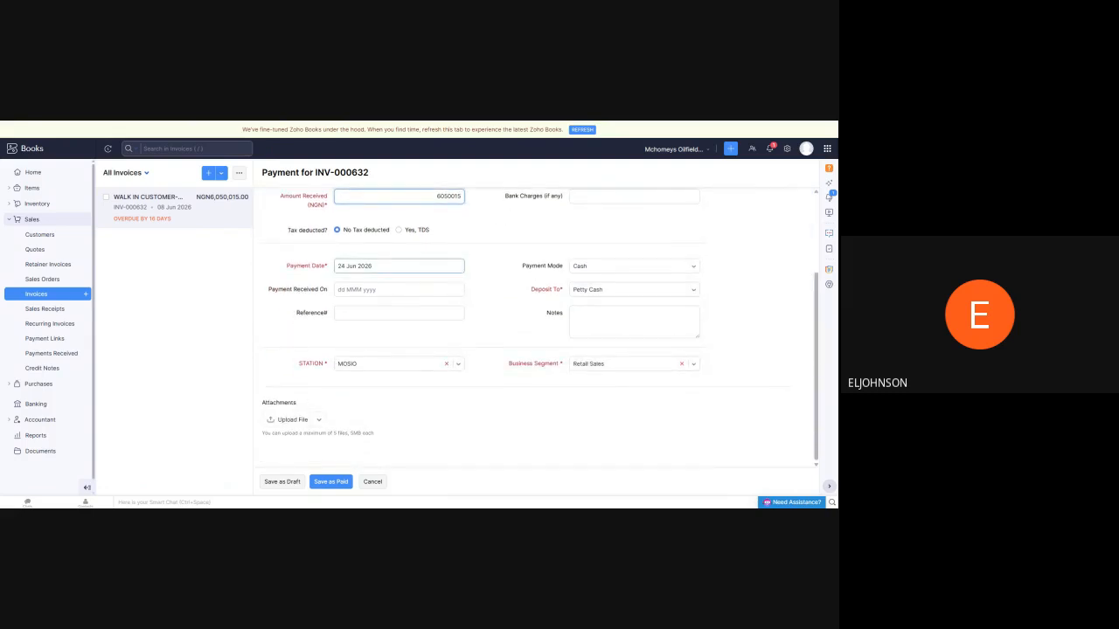
left_click(357, 266)
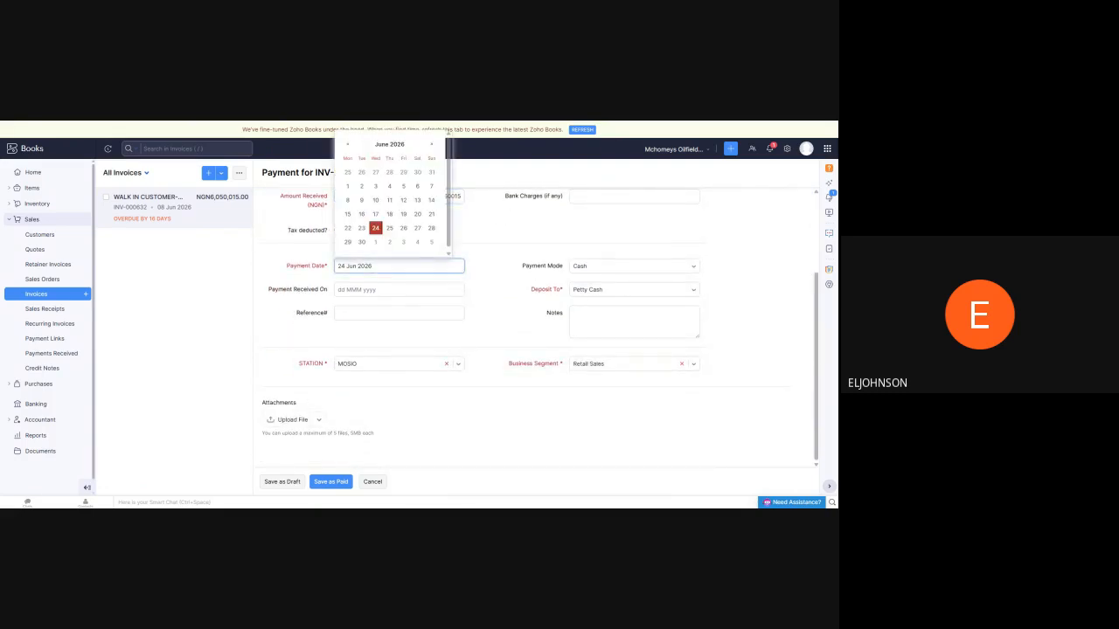
left_click(384, 144)
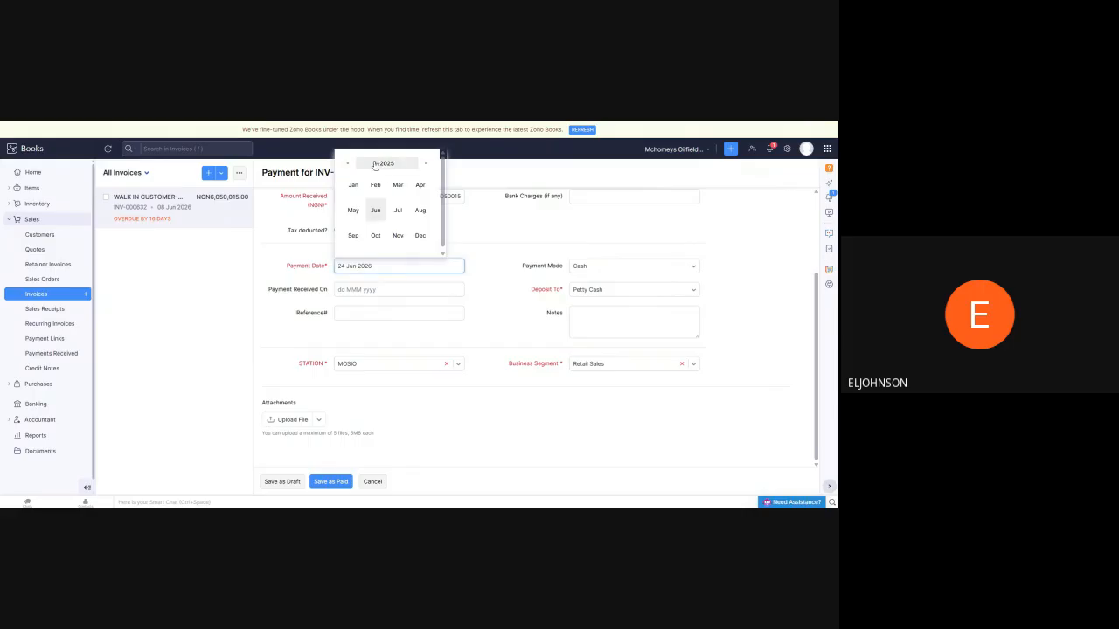
left_click(375, 210)
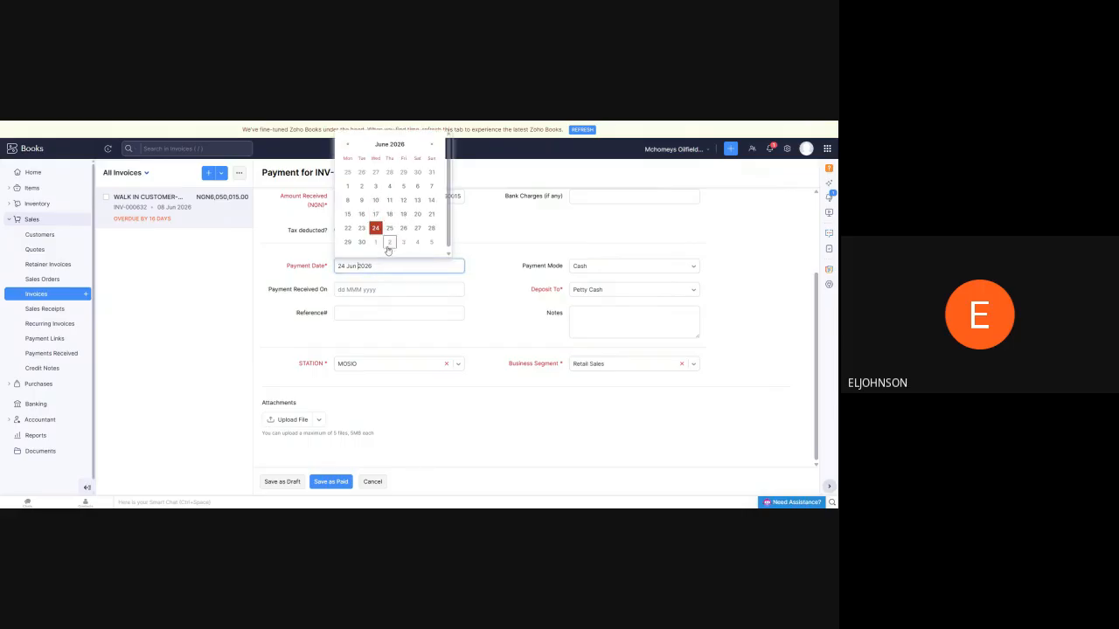
left_click(348, 200)
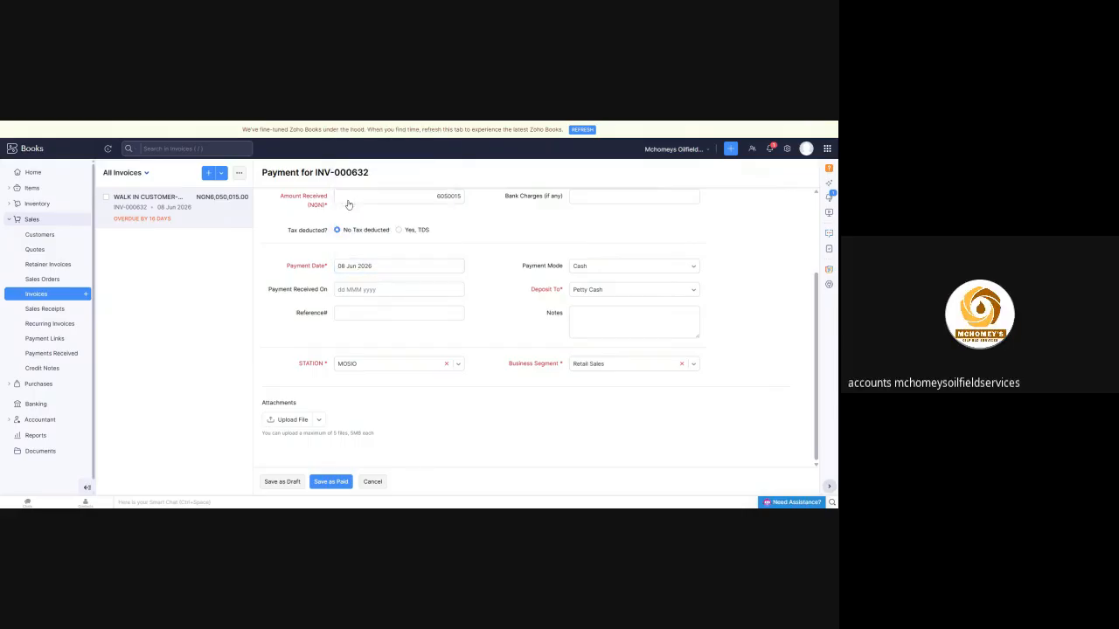
Set the payment mode to POS TRANSACTIONS and the deposit account to MOSIO POS
left_click(693, 270)
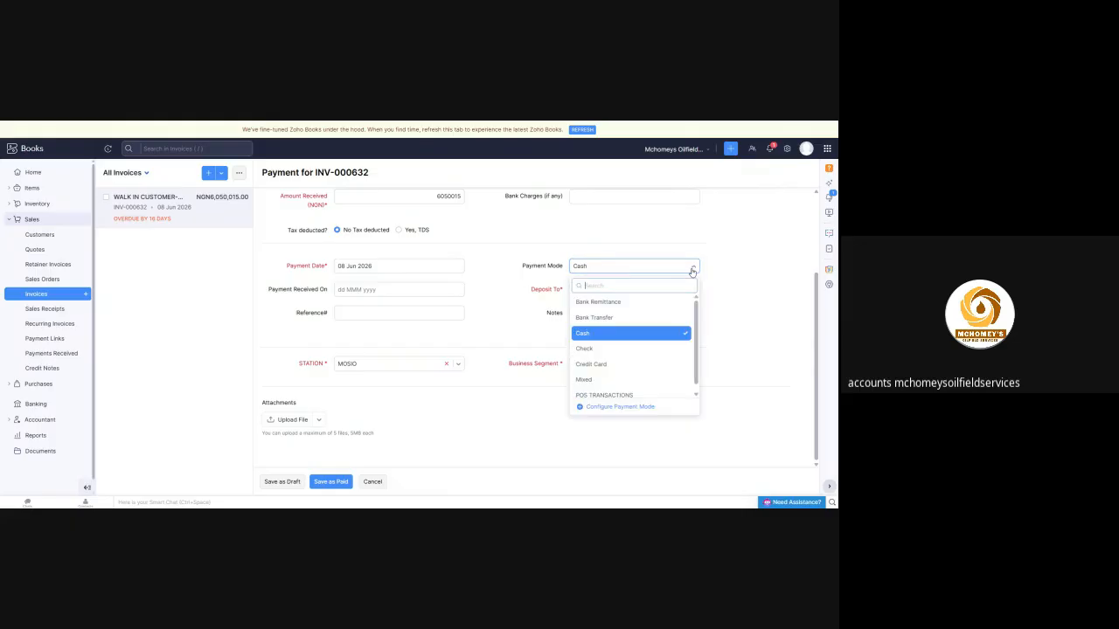
left_click(615, 391)
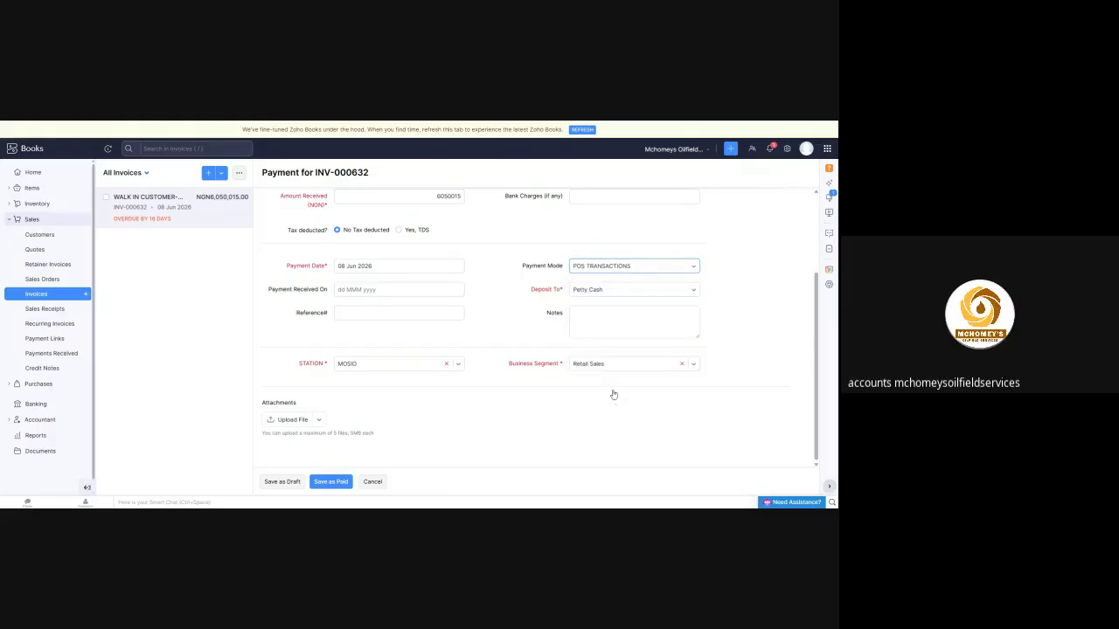
left_click(693, 293)
scroll(636, 357, "down", 3)
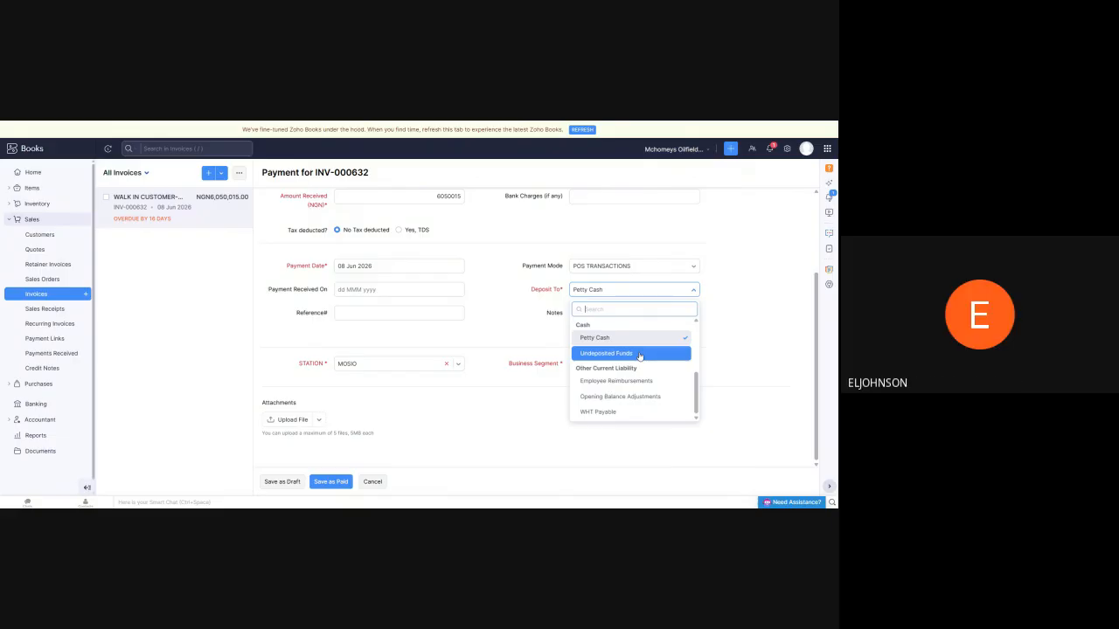
scroll(631, 384, "up", 2)
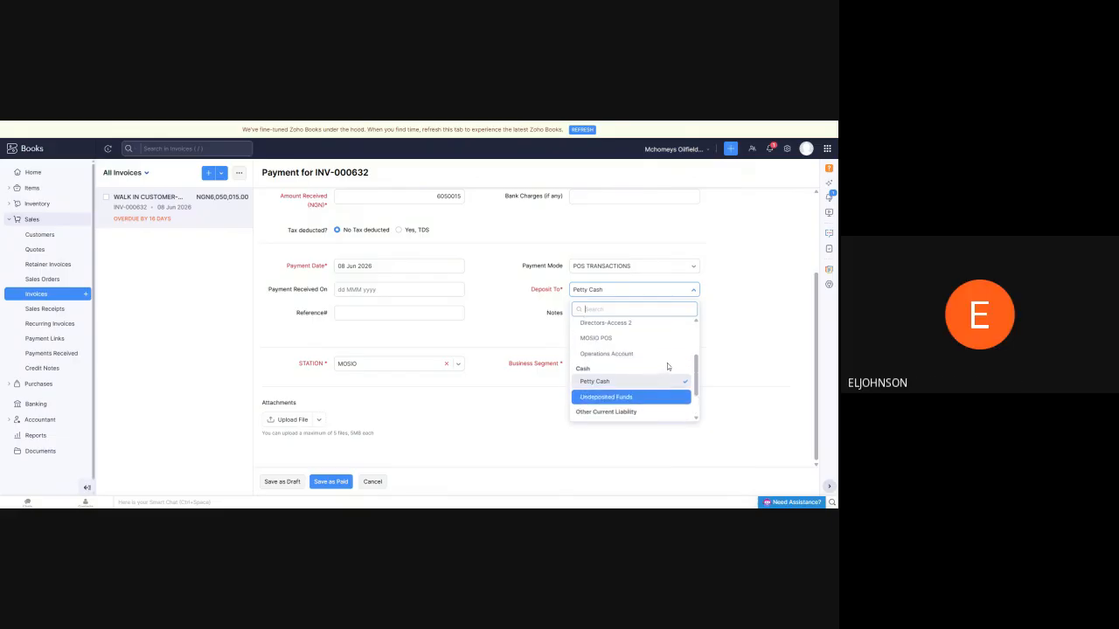
scroll(599, 374, "up", 6)
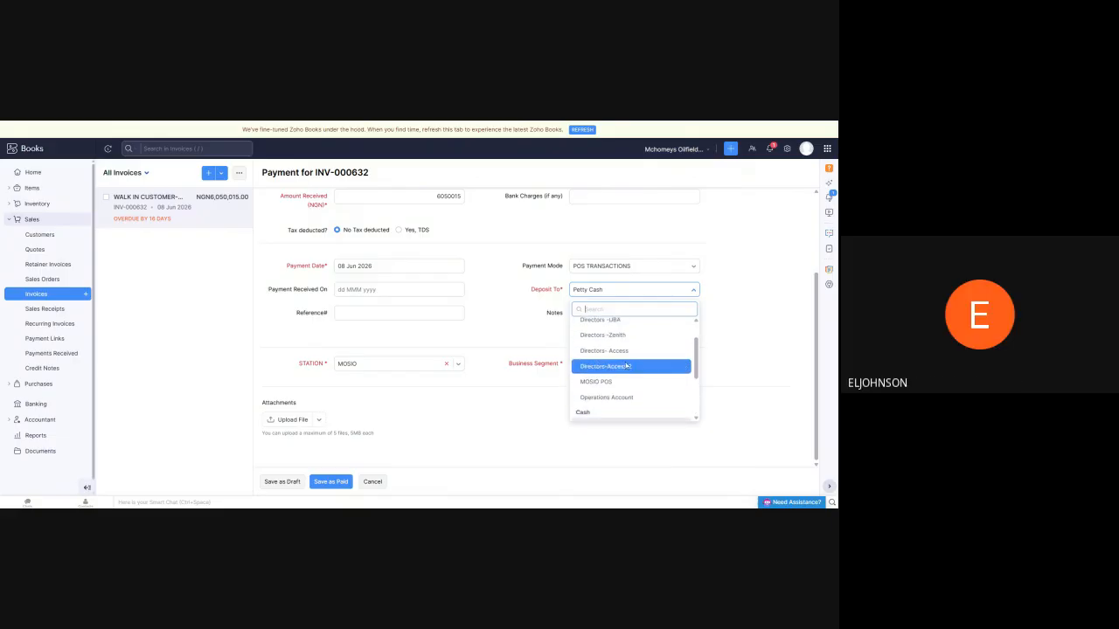
scroll(620, 420, "down", 4)
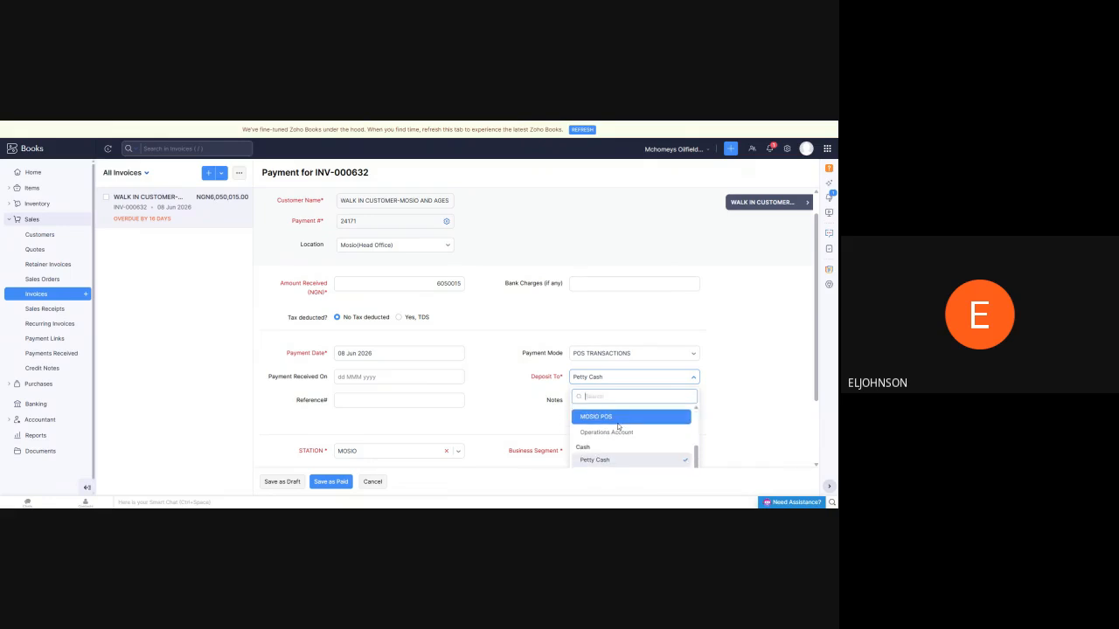
left_click(618, 422)
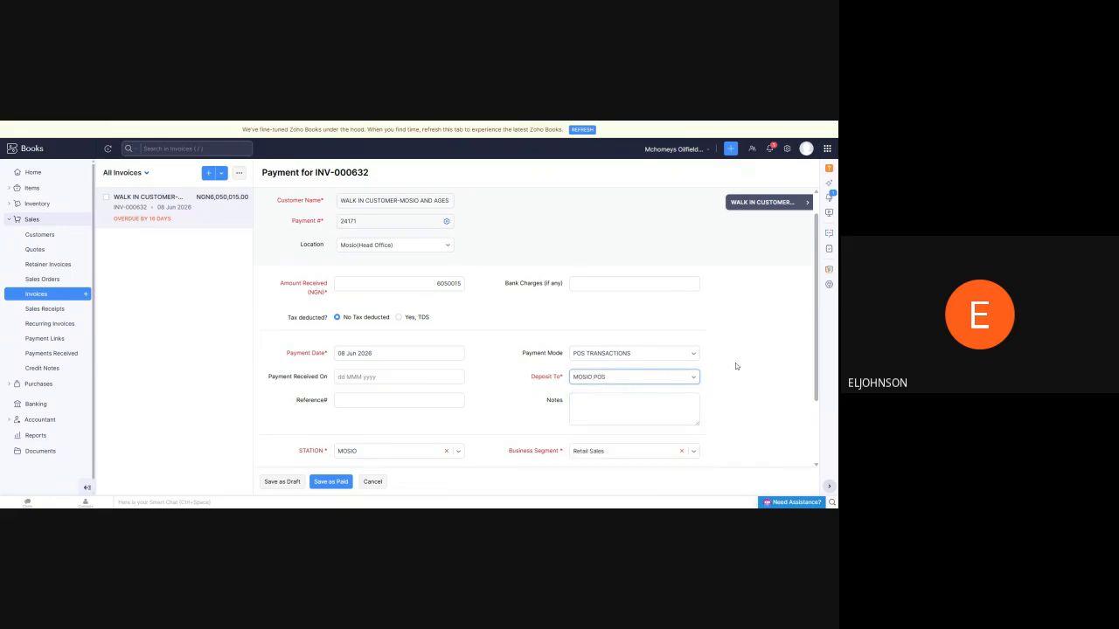
Check the payment form's amount, date, deposit account and tags, and save the payment as paid
scroll(733, 360, "down", 2)
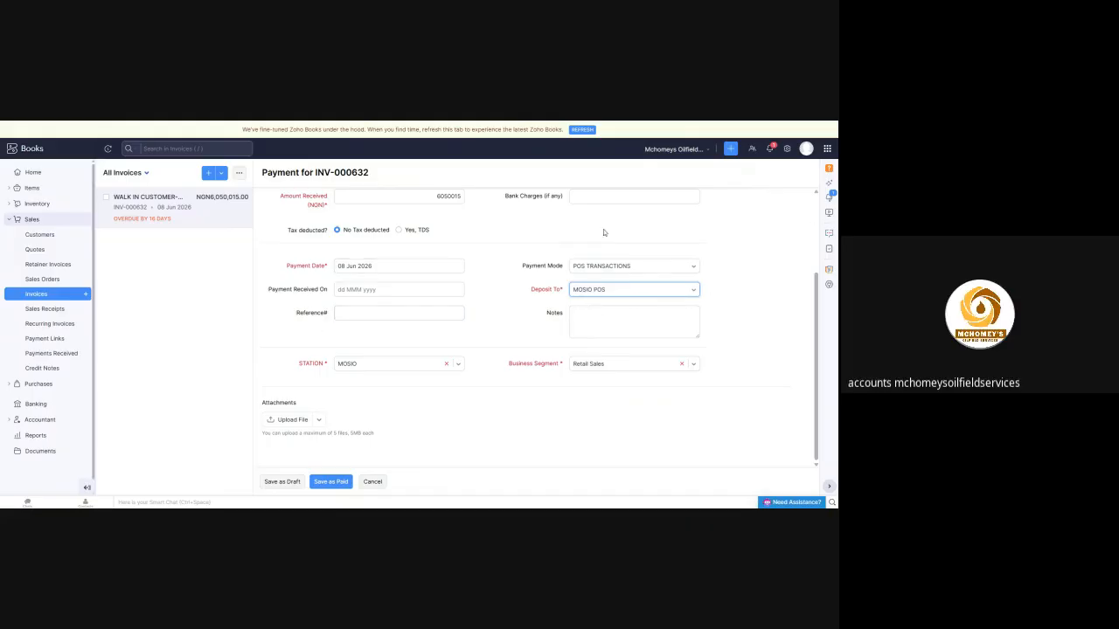
scroll(369, 375, "up", 3)
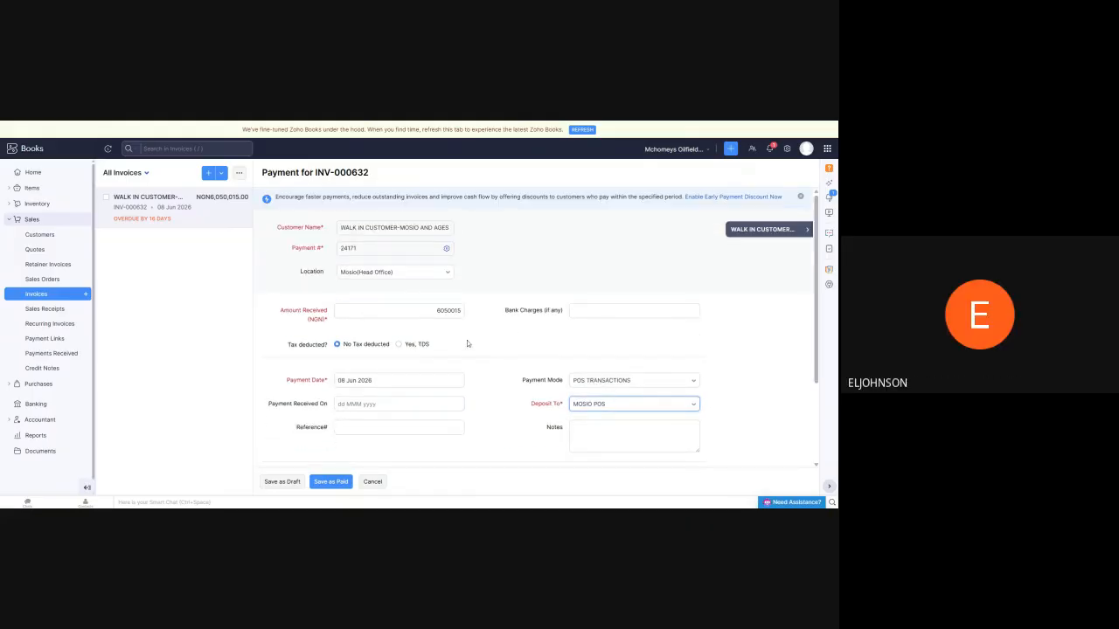
scroll(467, 340, "down", 3)
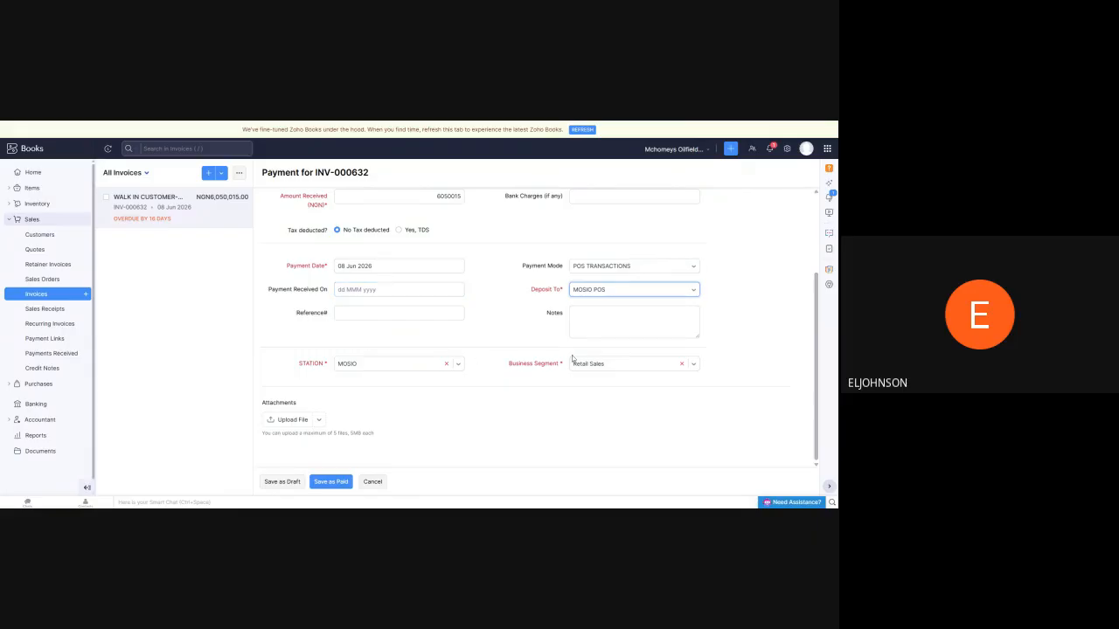
scroll(441, 375, "up", 5)
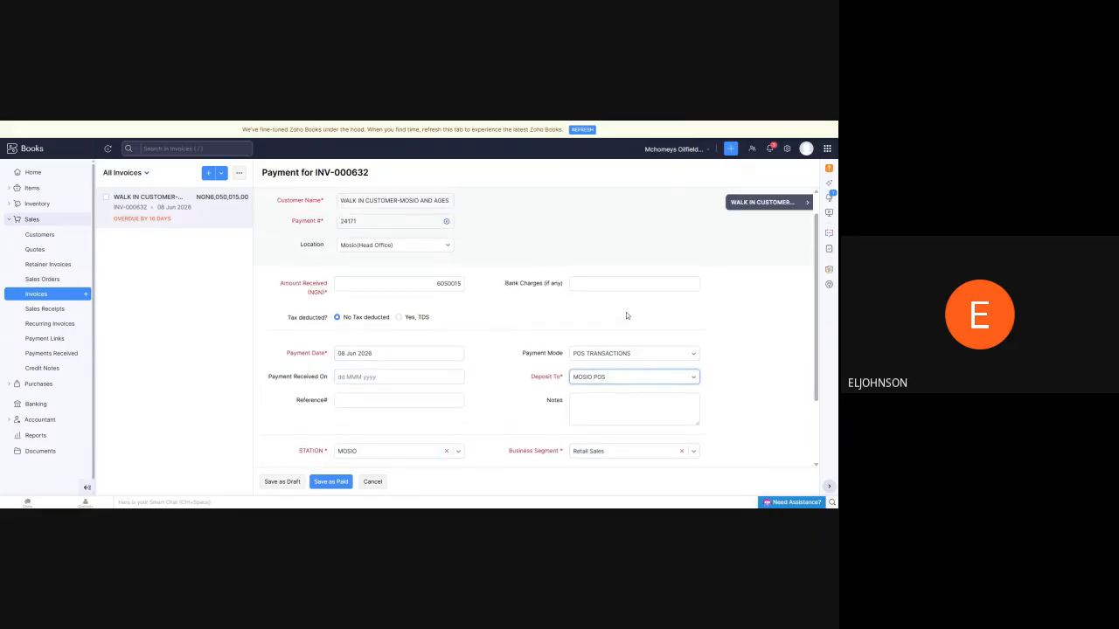
scroll(514, 253, "down", 3)
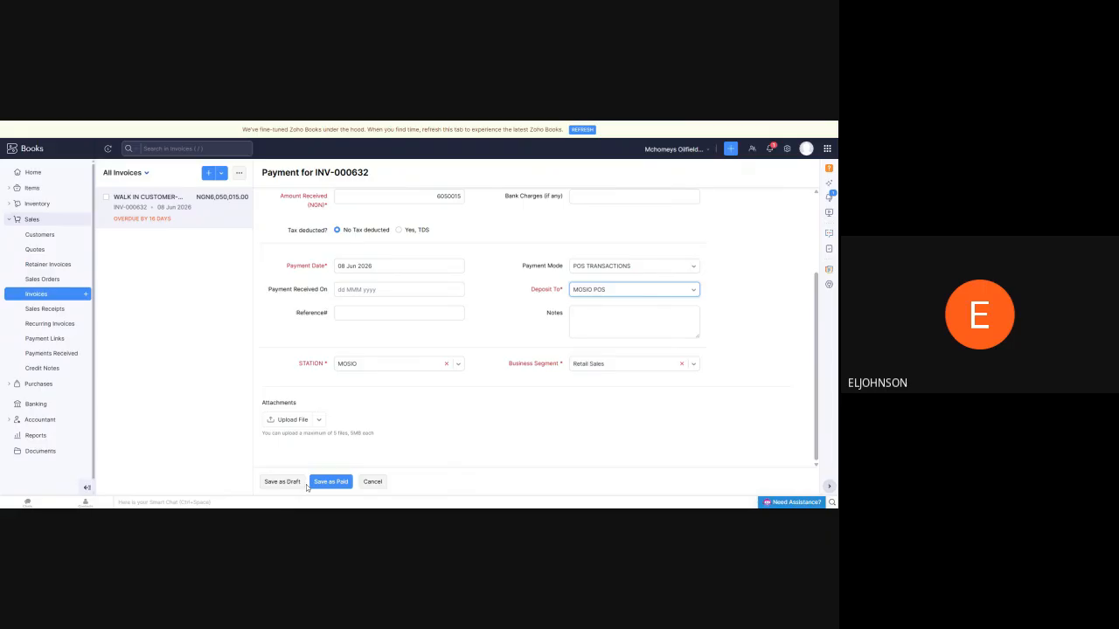
left_click(337, 484)
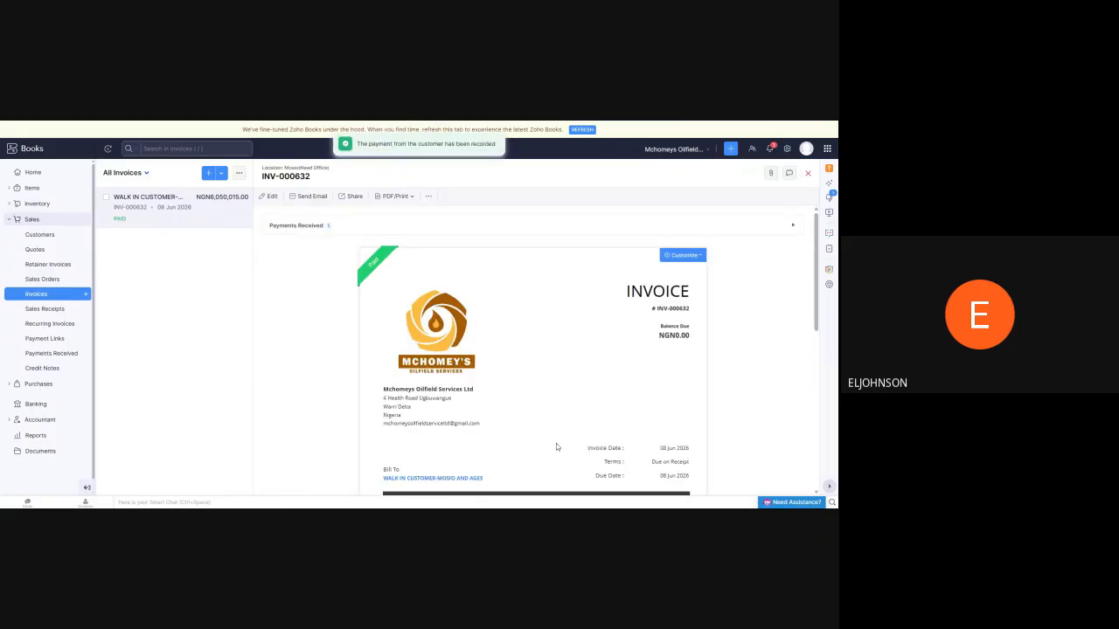
scroll(603, 325, "down", 2)
scroll(493, 368, "down", 3)
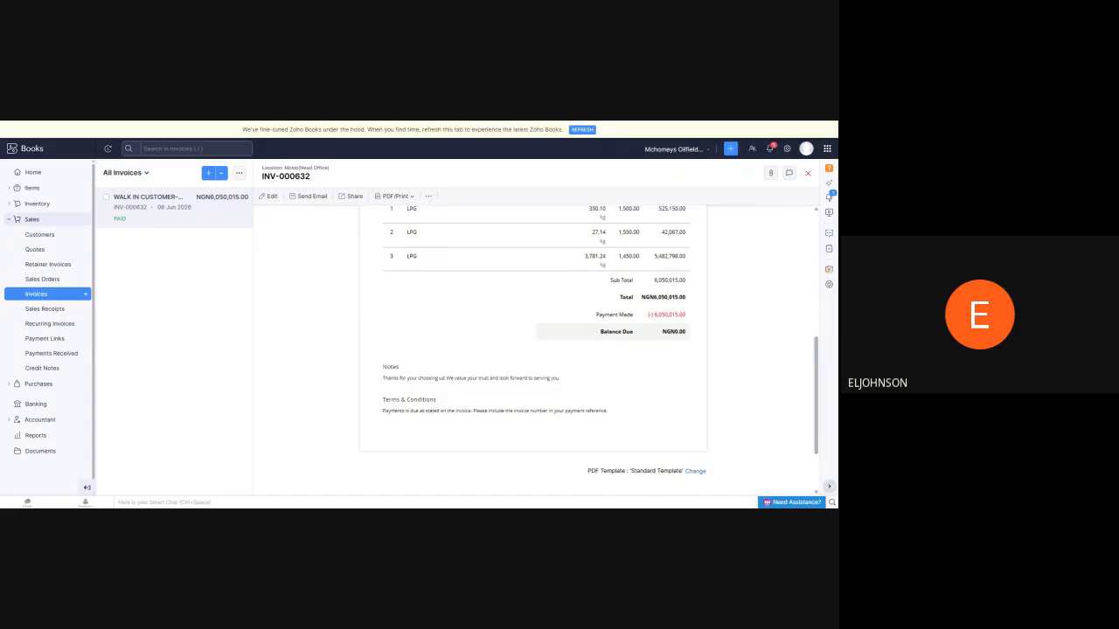
scroll(462, 296, "up", 10)
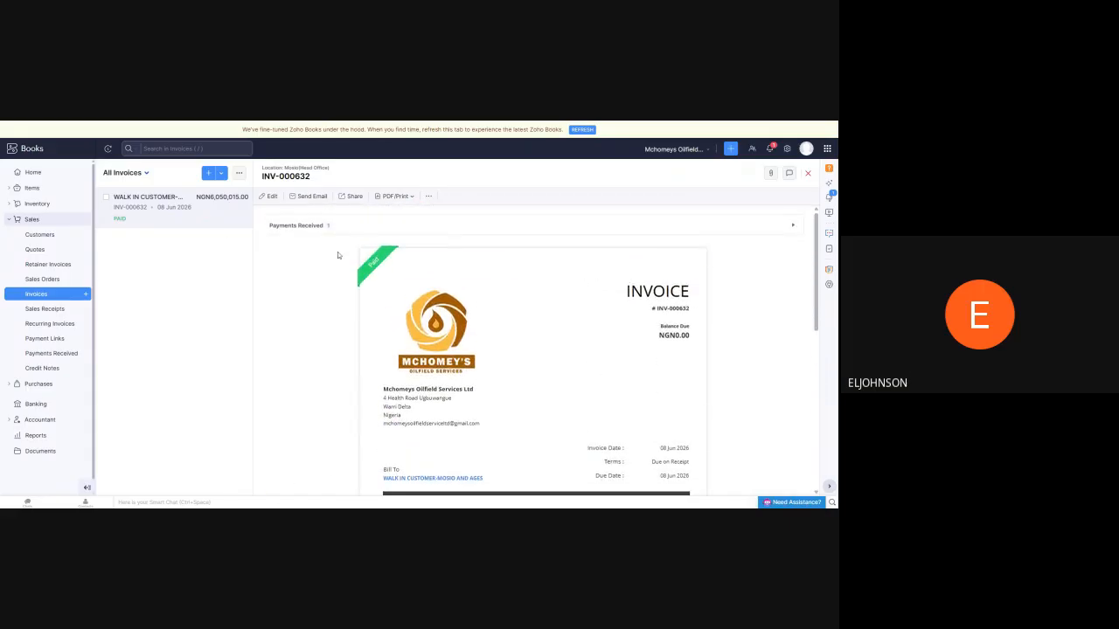
View the sales receipts list, return to the paid walk-in customer invoice and look through its print and additional actions
left_click(39, 312)
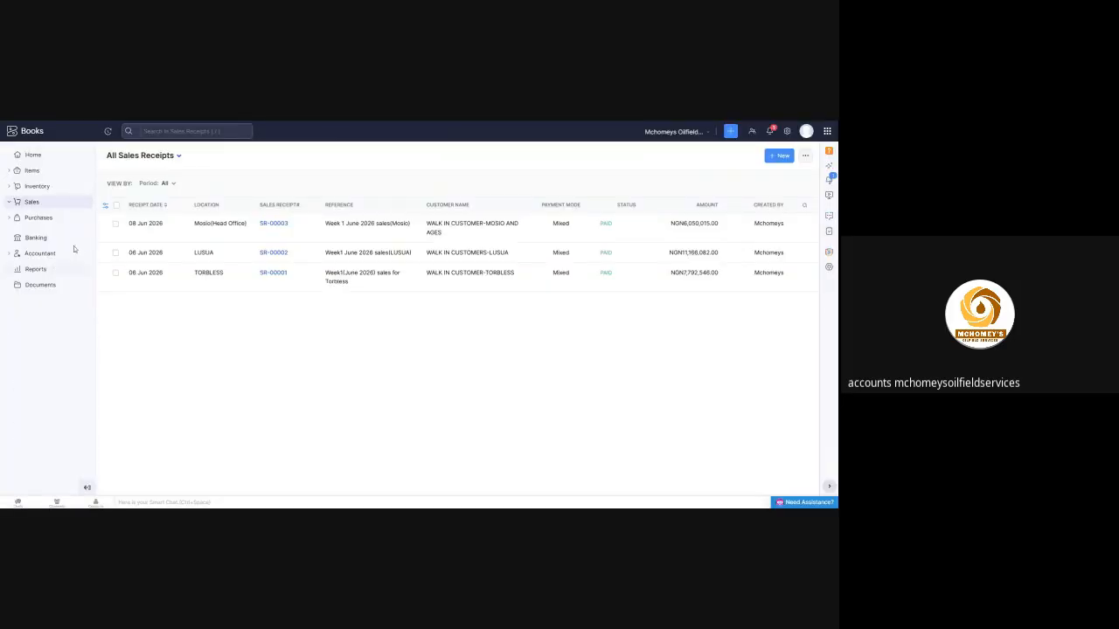
left_click(36, 277)
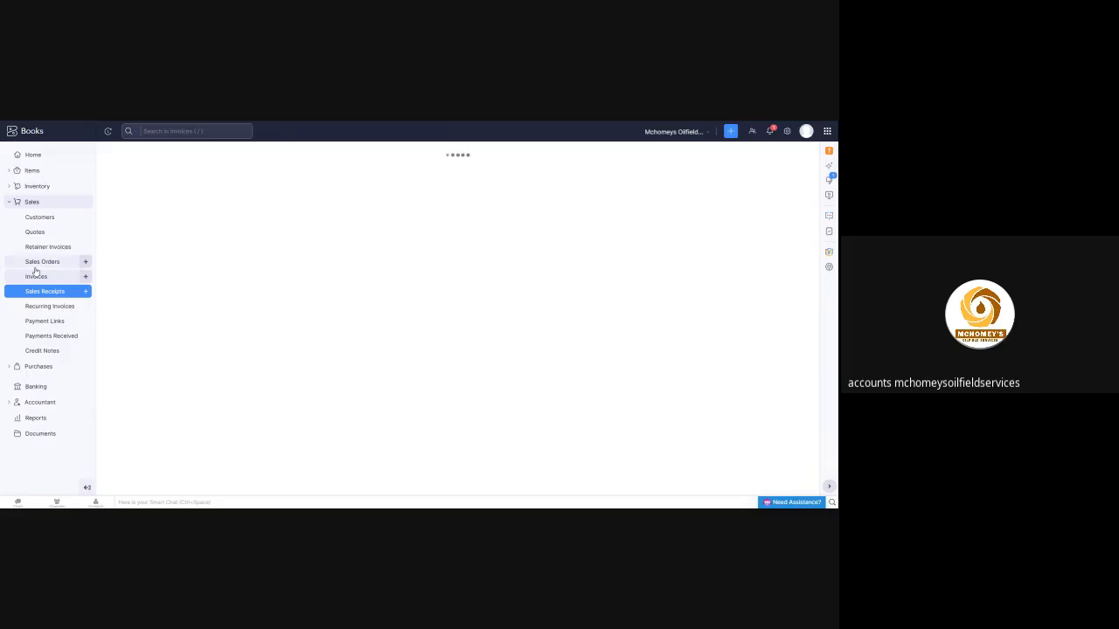
left_click(208, 201)
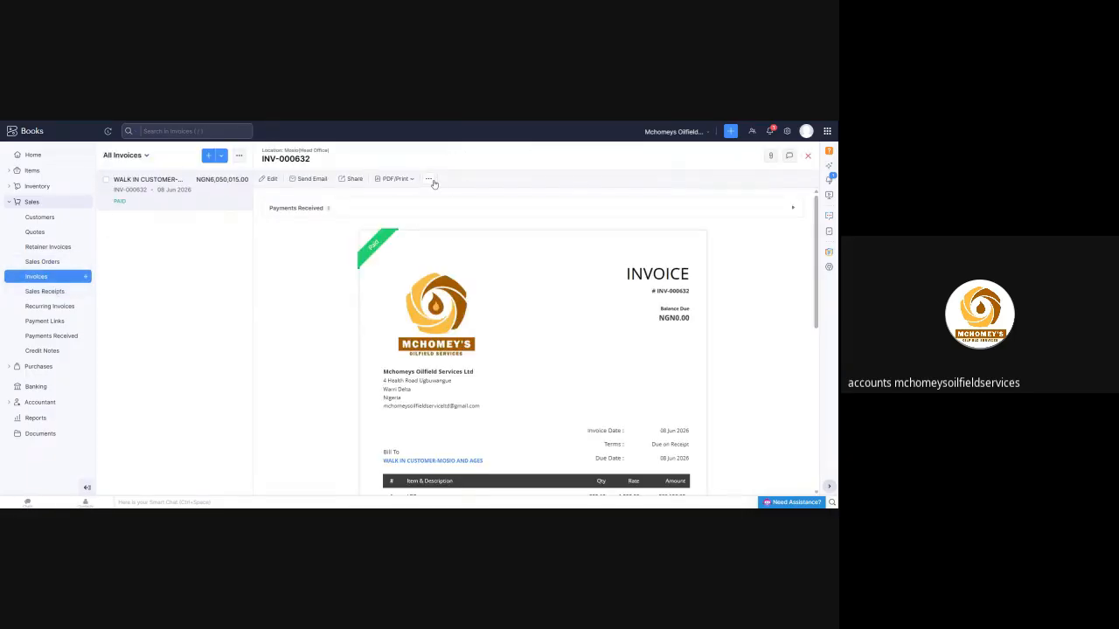
left_click(430, 179)
left_click(412, 180)
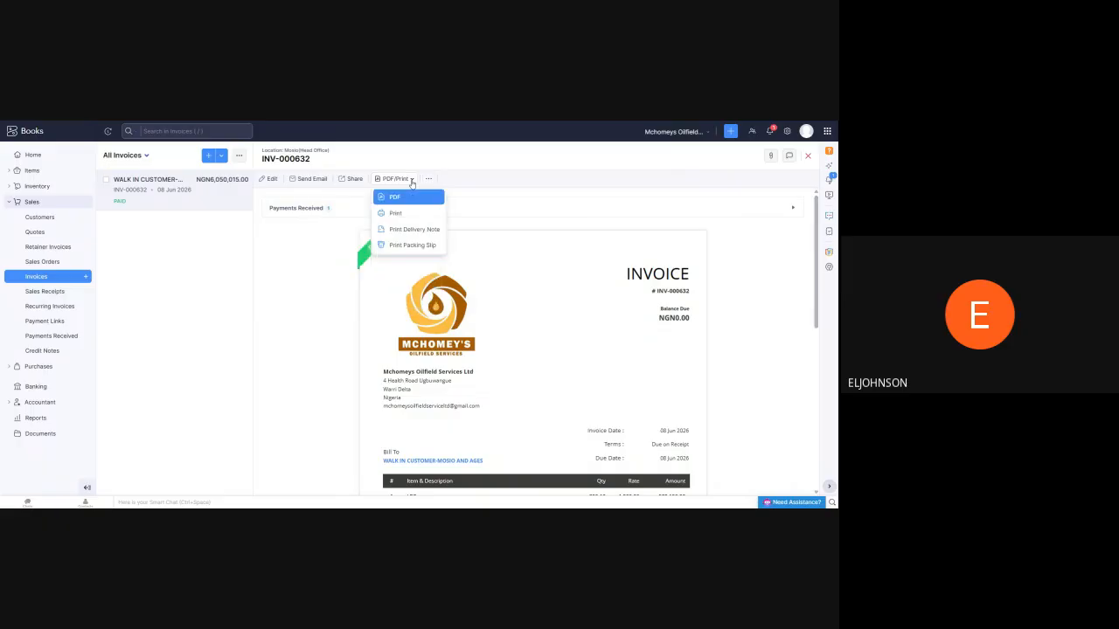
left_click(427, 181)
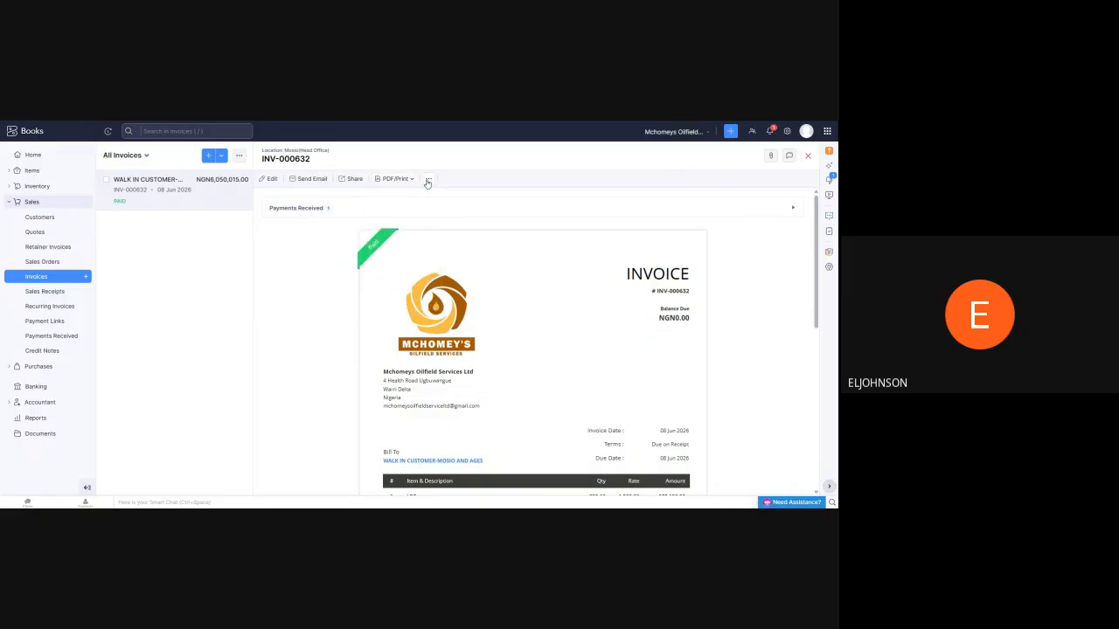
left_click(427, 180)
Open the payment receipt from the invoice's received payments and review its payment details, linked invoice and deposit account
left_click(294, 213)
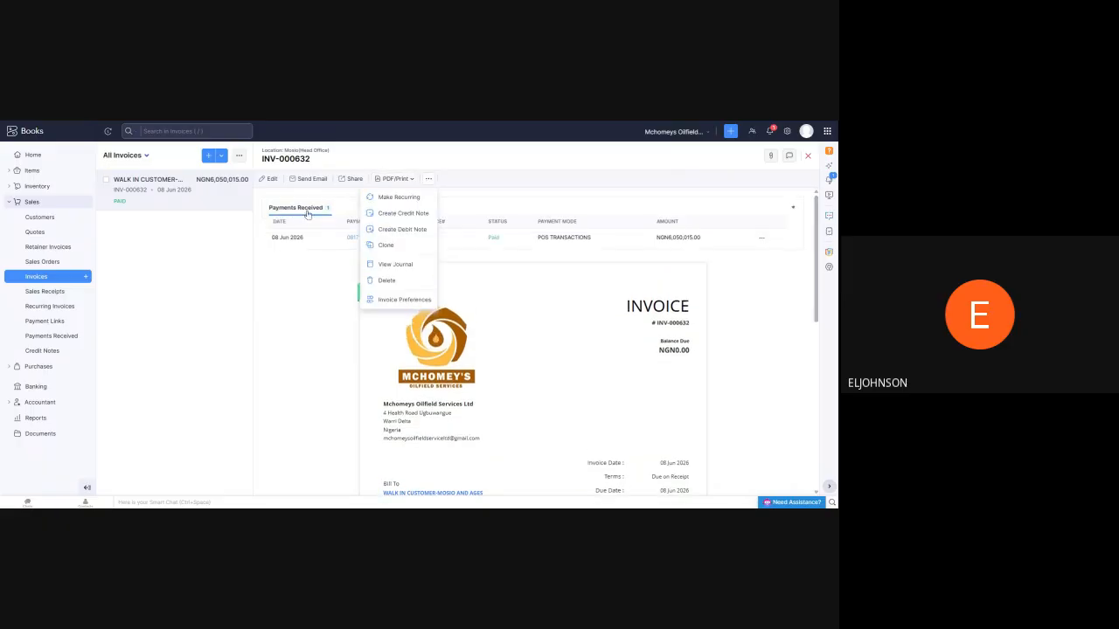
left_click(349, 238)
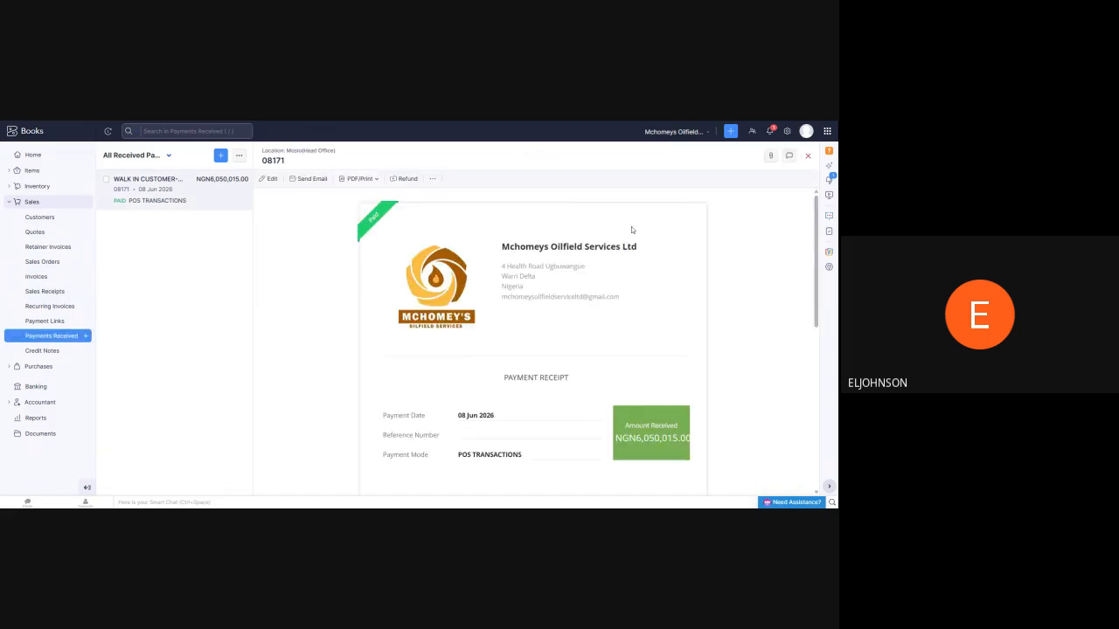
scroll(496, 232, "down", 5)
scroll(441, 265, "down", 5)
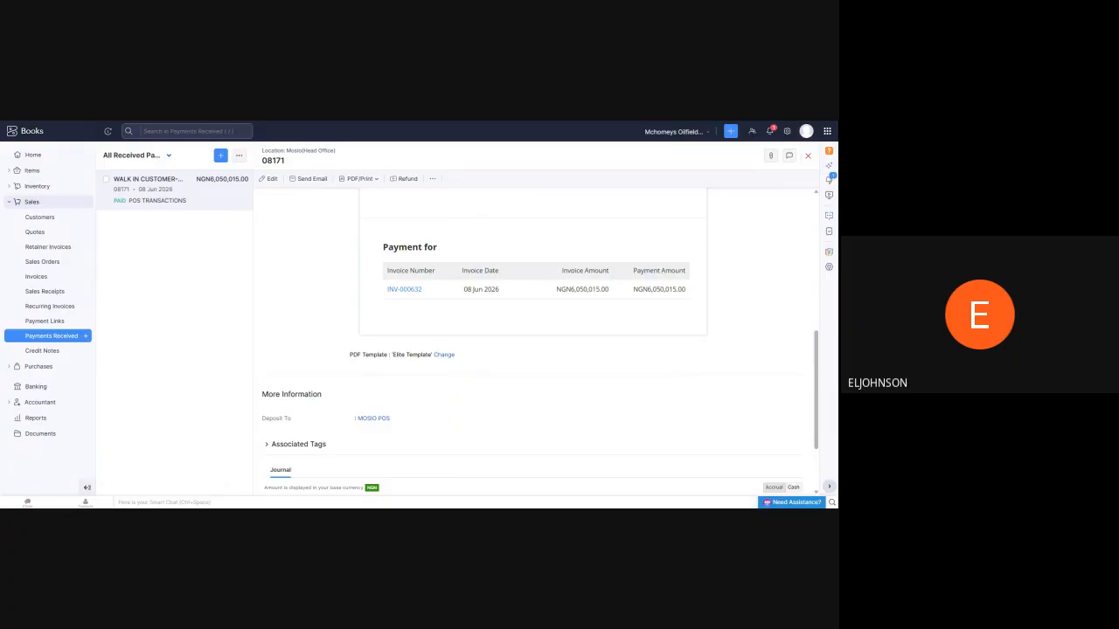
scroll(498, 254, "up", 10)
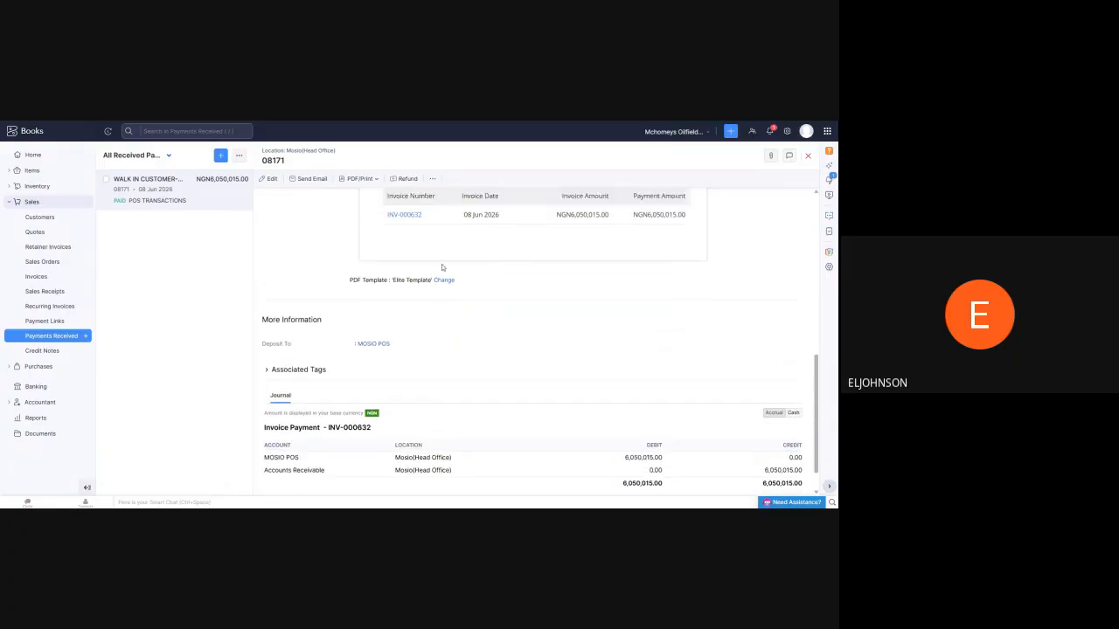
Open the sales receipts list and look through its available views and its import, export and preference actions
left_click(37, 294)
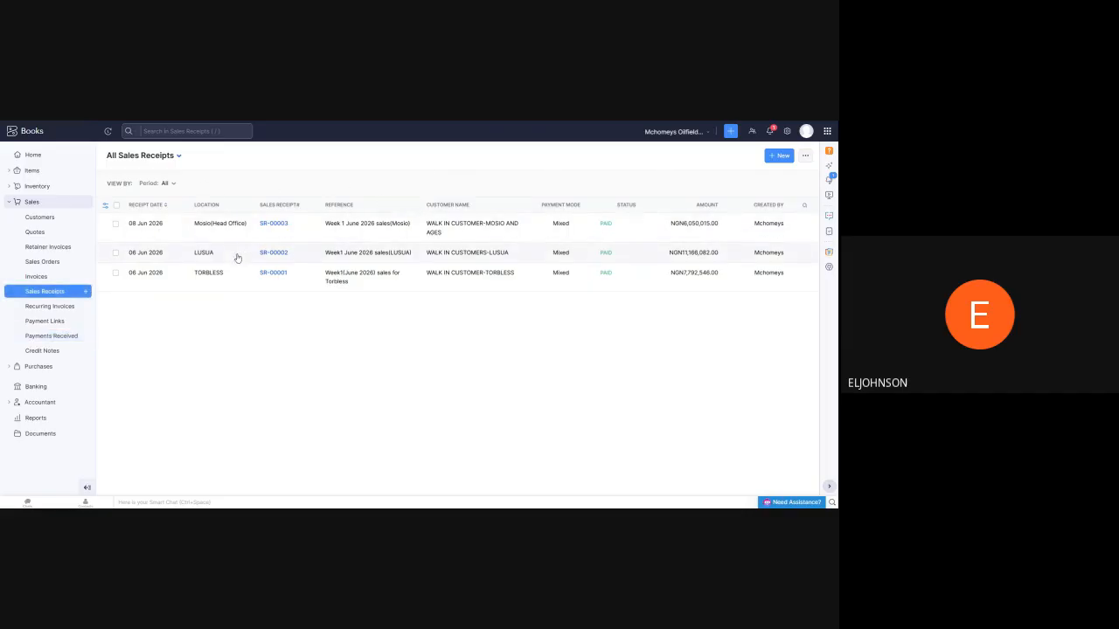
left_click(179, 156)
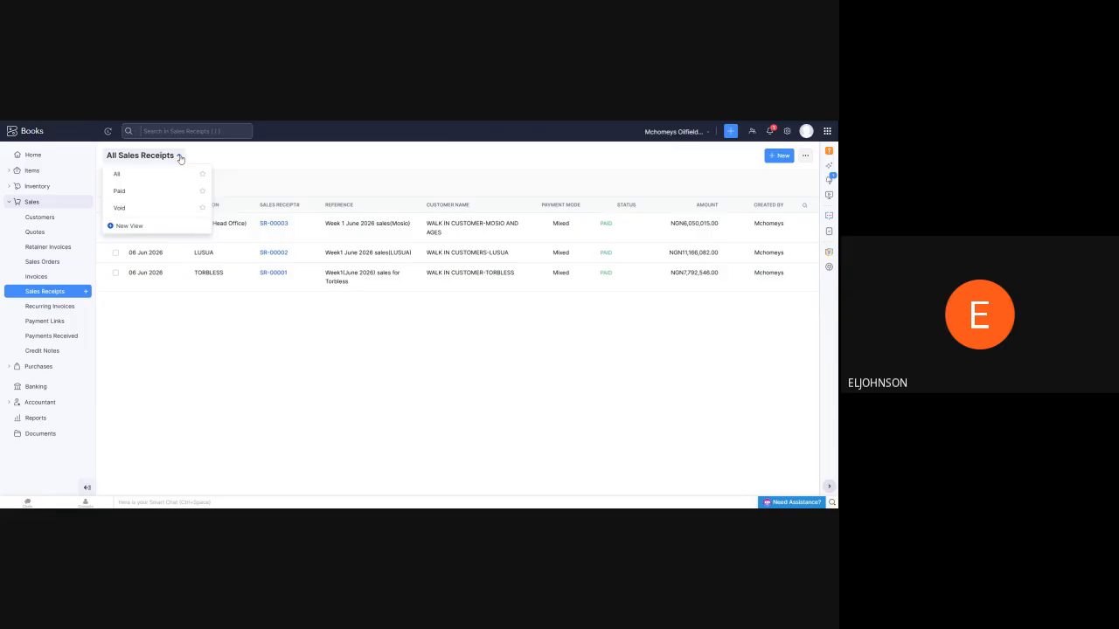
left_click(180, 158)
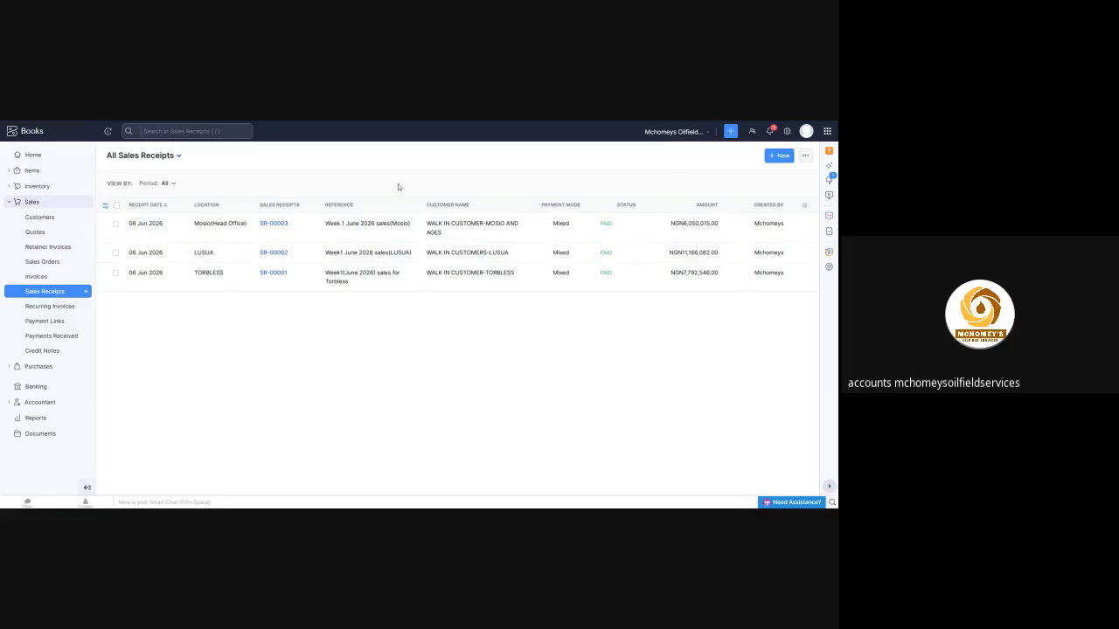
left_click(806, 156)
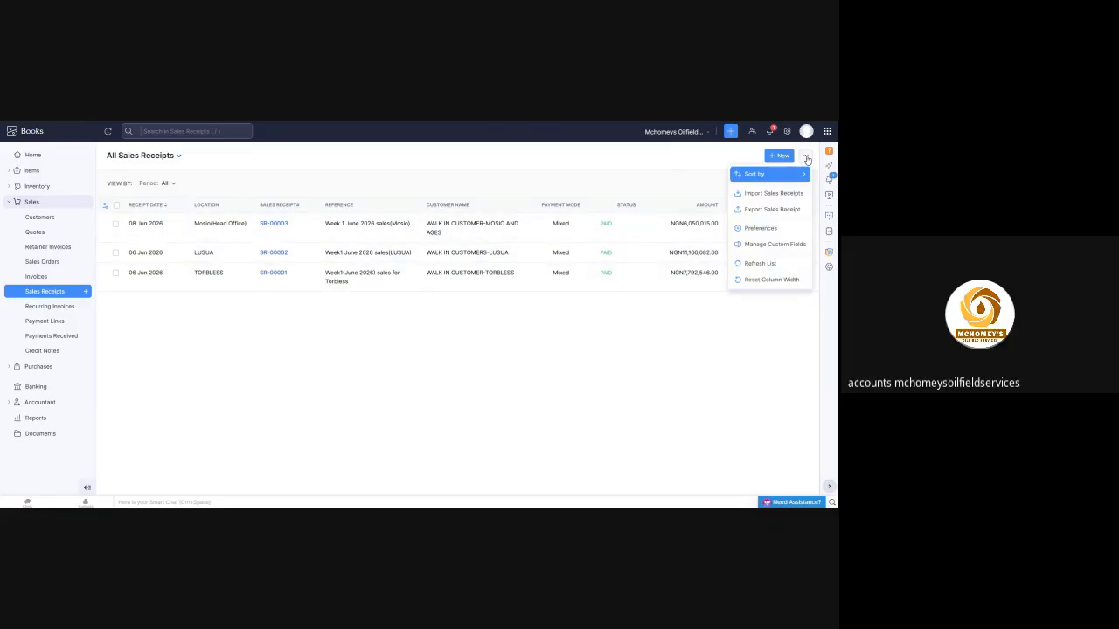
left_click(669, 164)
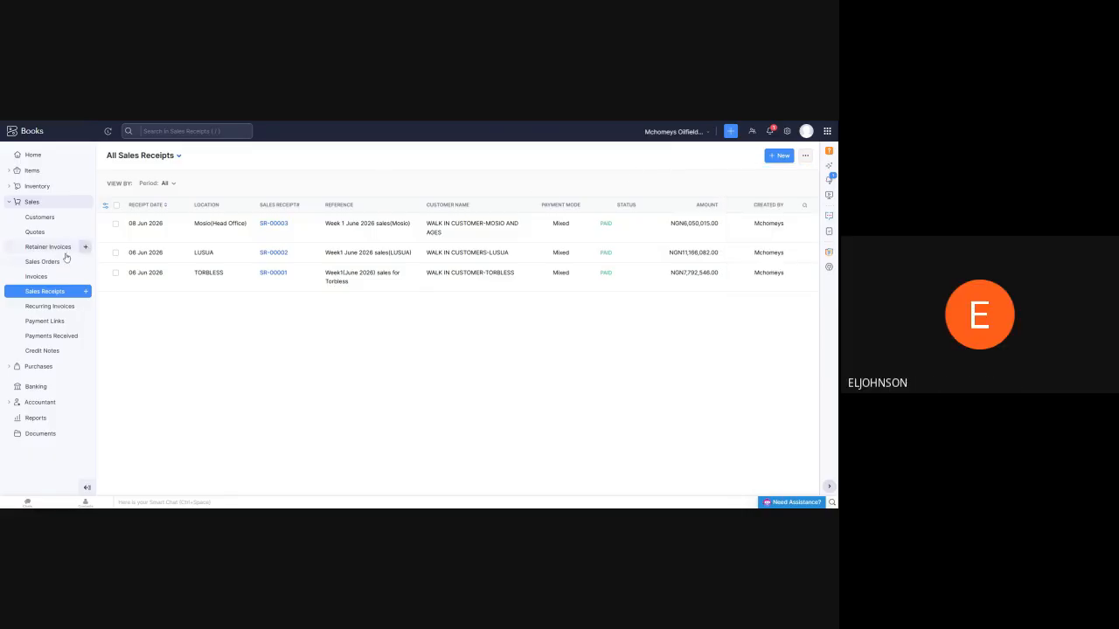
Open the walk-in customer's payment receipt from the received payments and review its payment mode, linked invoice and deposit account
left_click(43, 340)
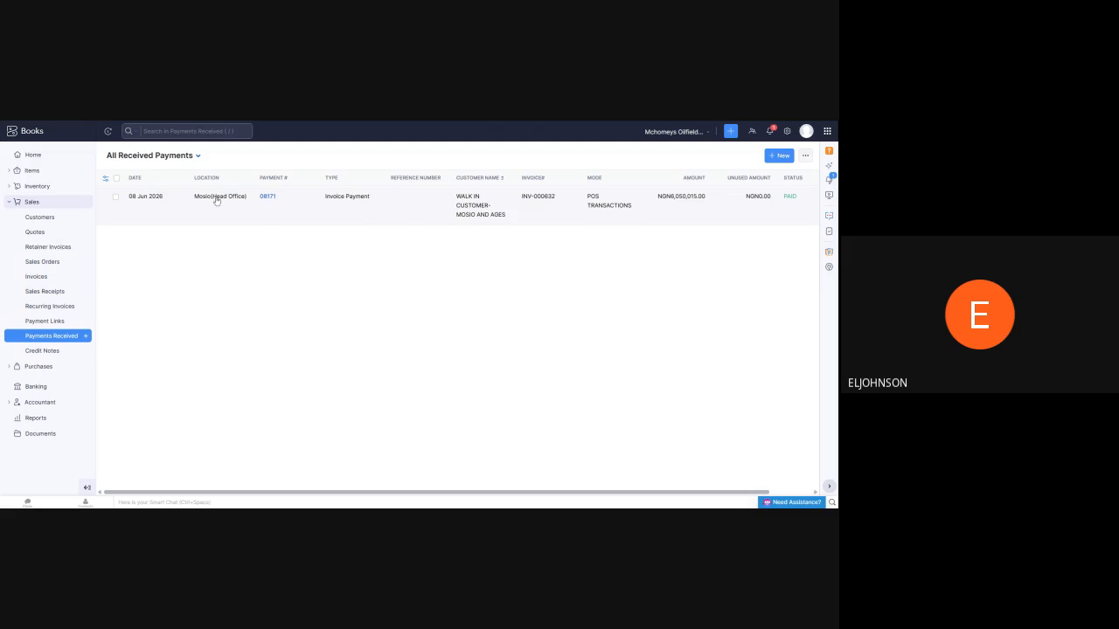
left_click(261, 200)
scroll(433, 249, "down", 3)
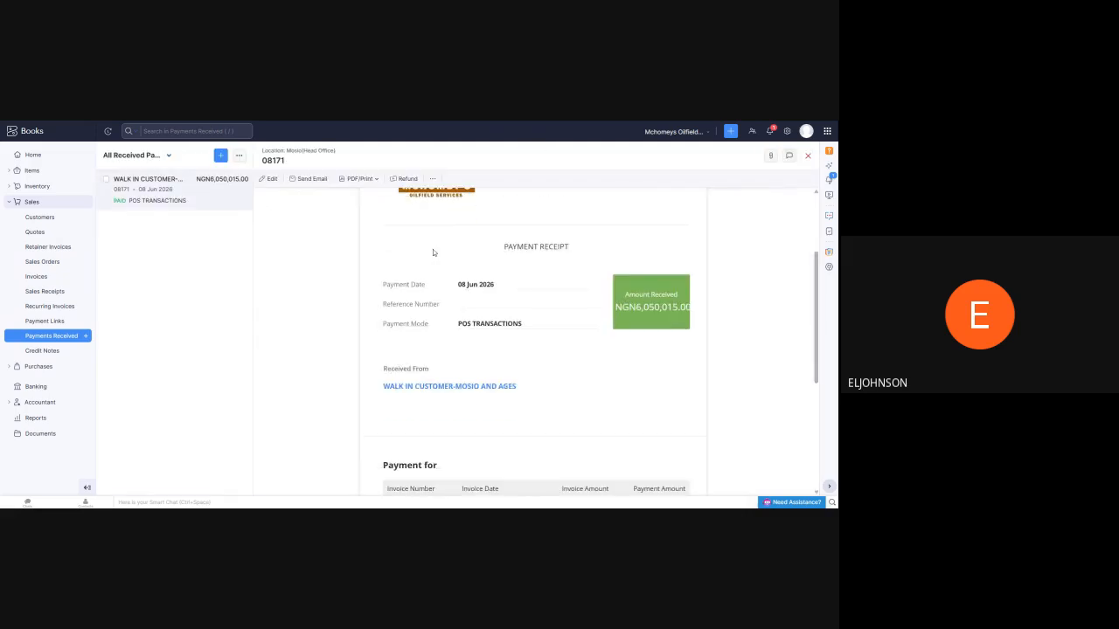
scroll(438, 249, "down", 2)
scroll(519, 223, "up", 2)
scroll(591, 234, "down", 5)
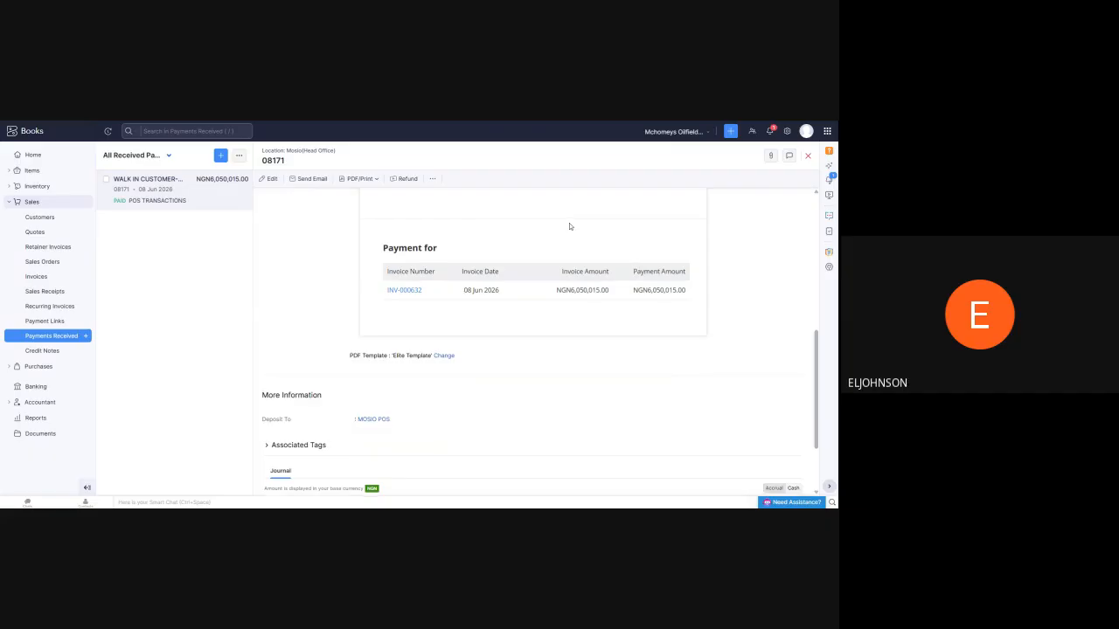
scroll(569, 224, "up", 8)
Open the paid walk-in customer invoice and review its LPG lines and payment made, highlighting the first line's quantity
left_click(70, 277)
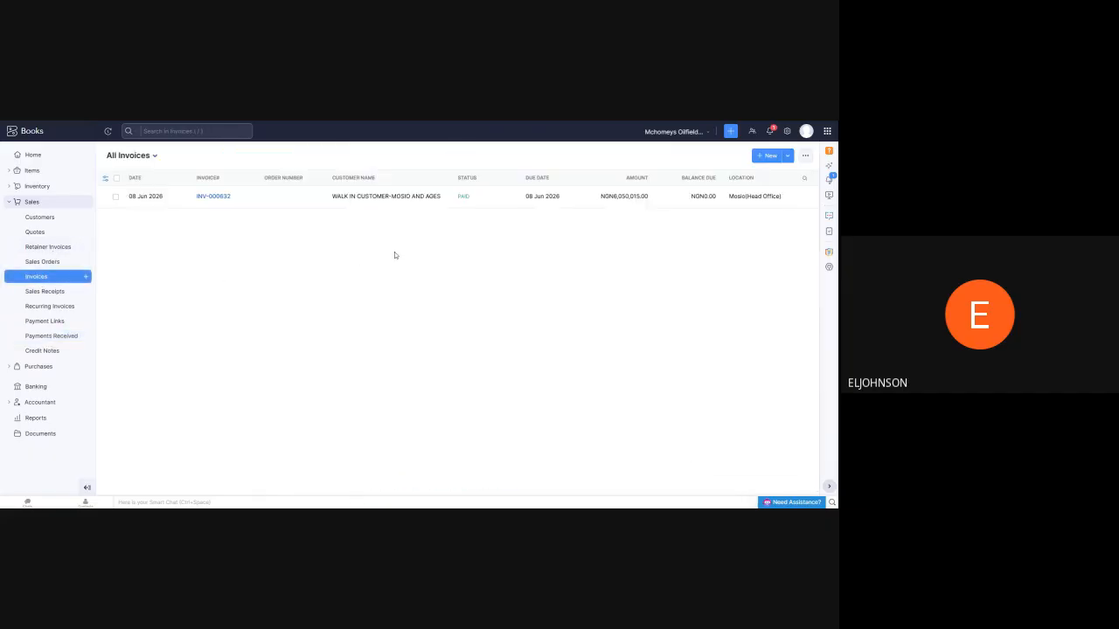
left_click(212, 196)
scroll(464, 236, "down", 5)
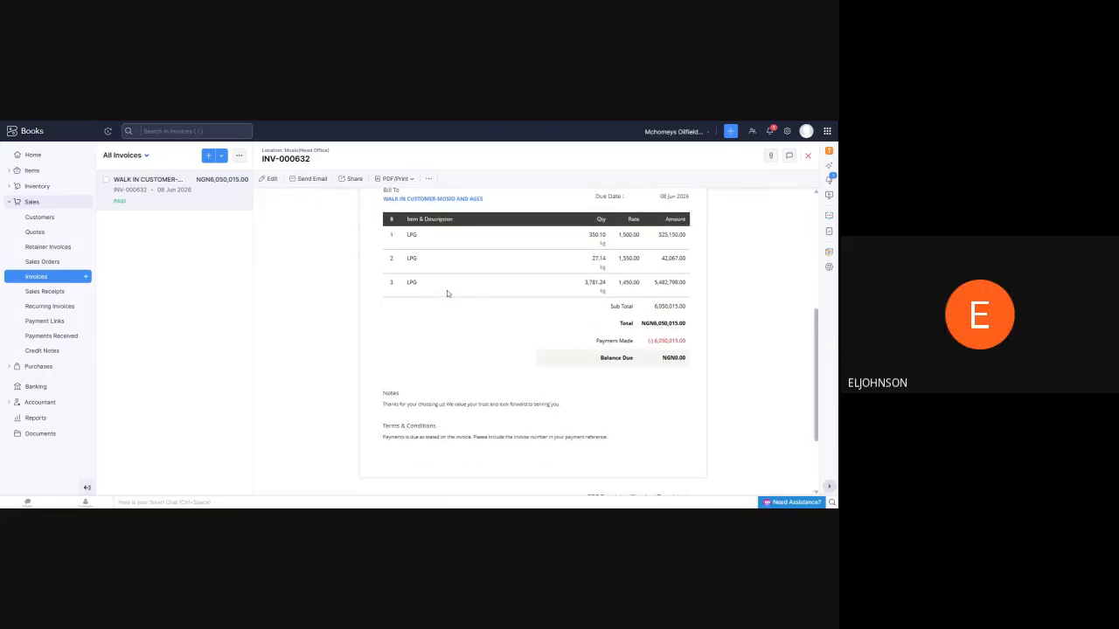
scroll(471, 284, "up", 2)
scroll(504, 277, "up", 2)
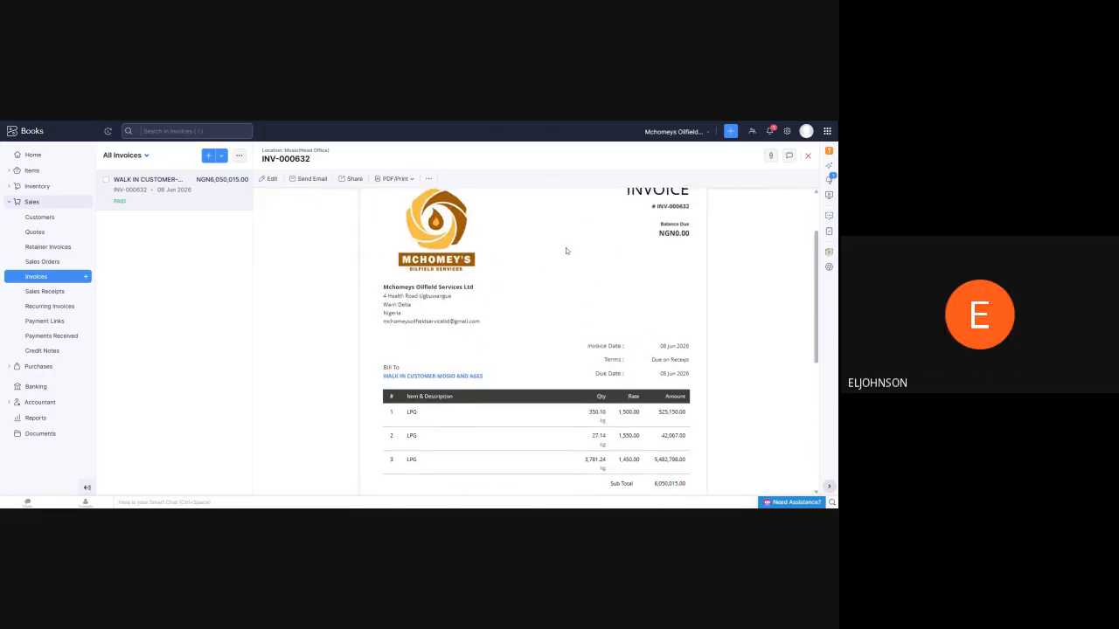
scroll(565, 250, "up", 1)
scroll(539, 253, "down", 3)
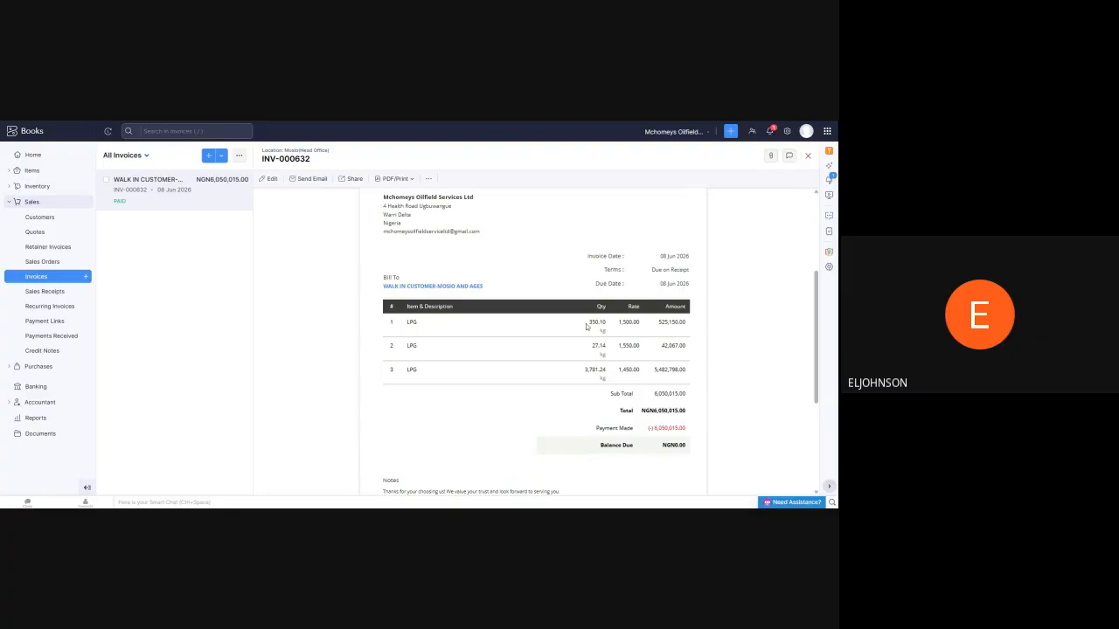
left_click_drag(586, 326, 613, 323)
Open the "Fuel for truck" inventory adjustment and review its AGO quantity, location and journal entries
left_click(34, 189)
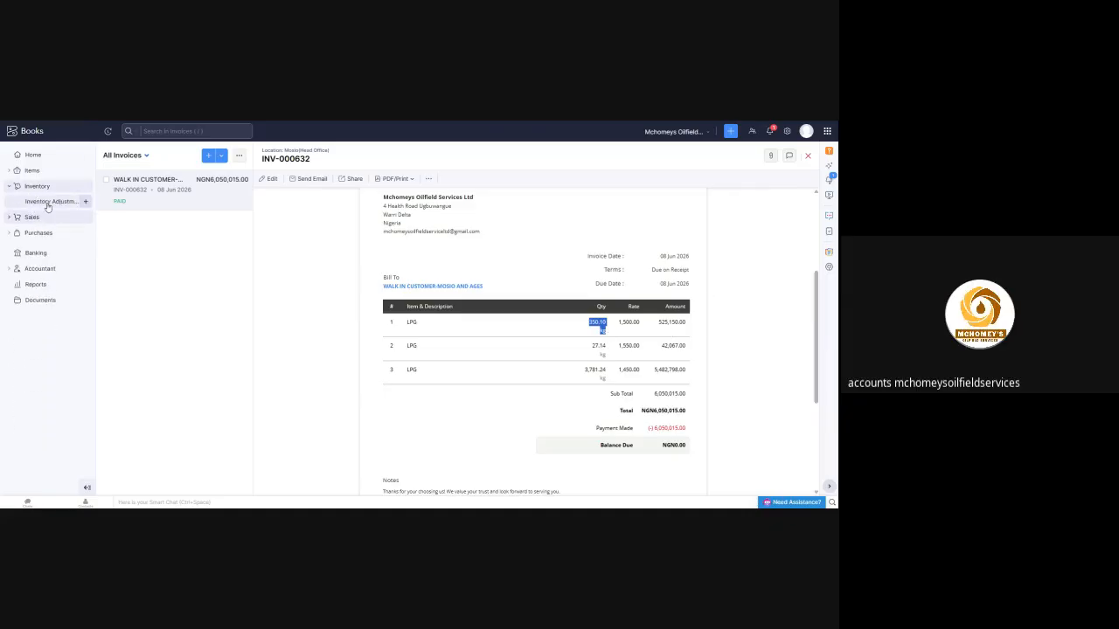
left_click(48, 203)
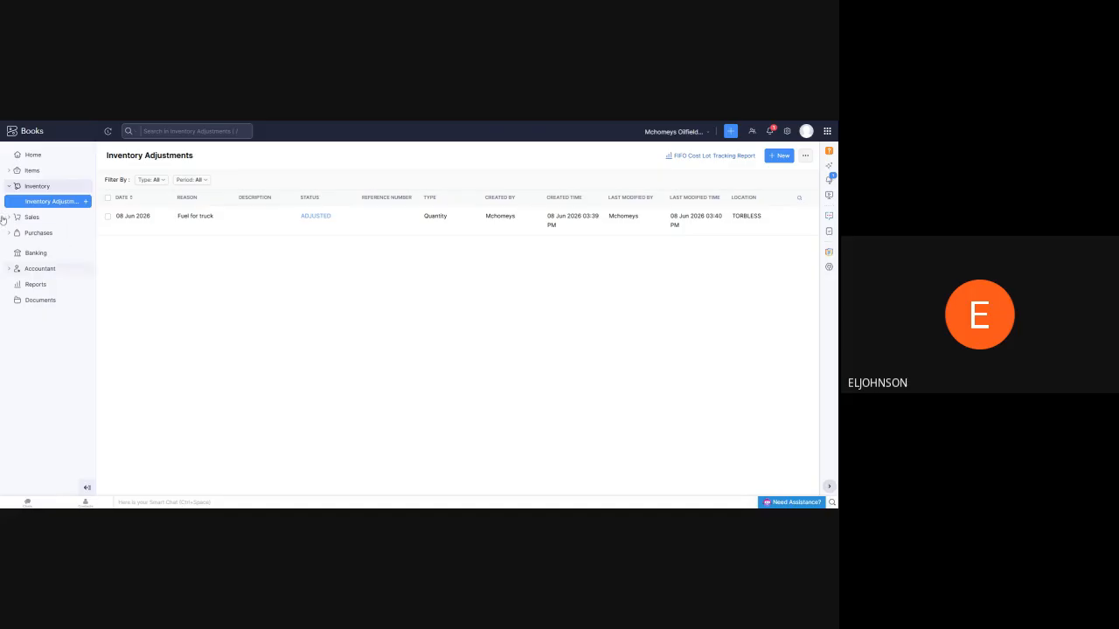
left_click(317, 219)
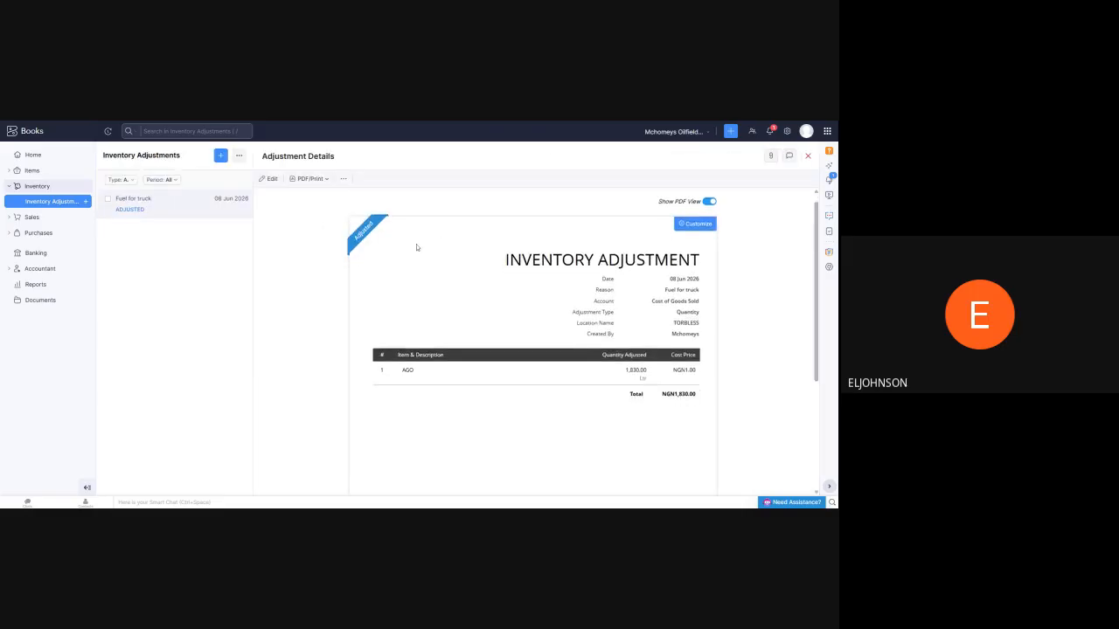
scroll(372, 255, "down", 3)
scroll(348, 263, "down", 1)
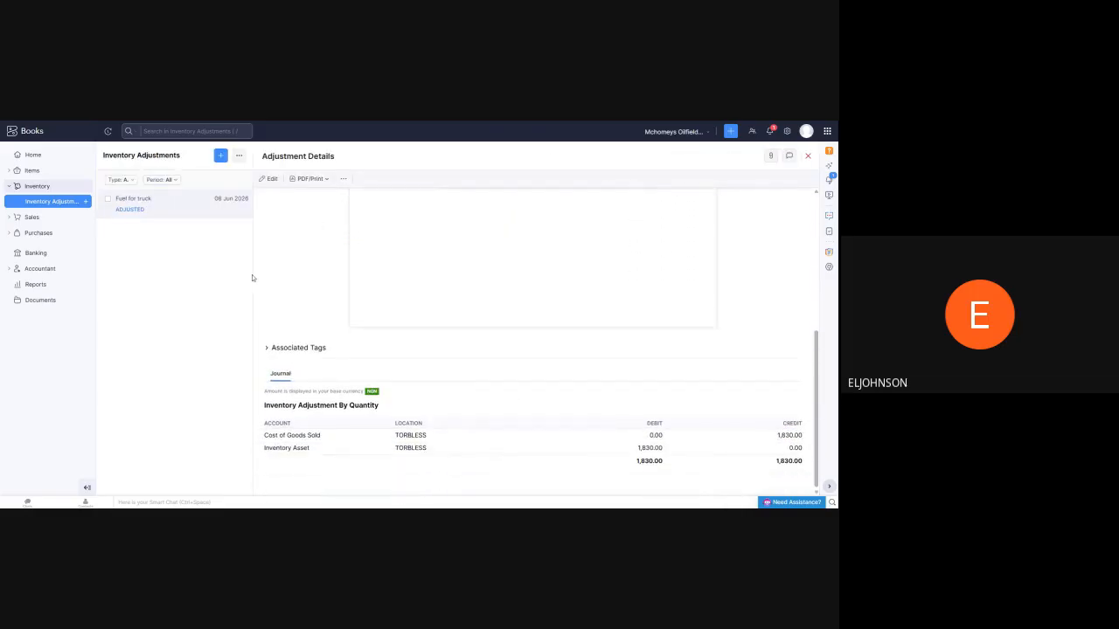
Check the stock on hand of the active items, and revisit the sales invoices and received payments lists
left_click(35, 170)
left_click(40, 186)
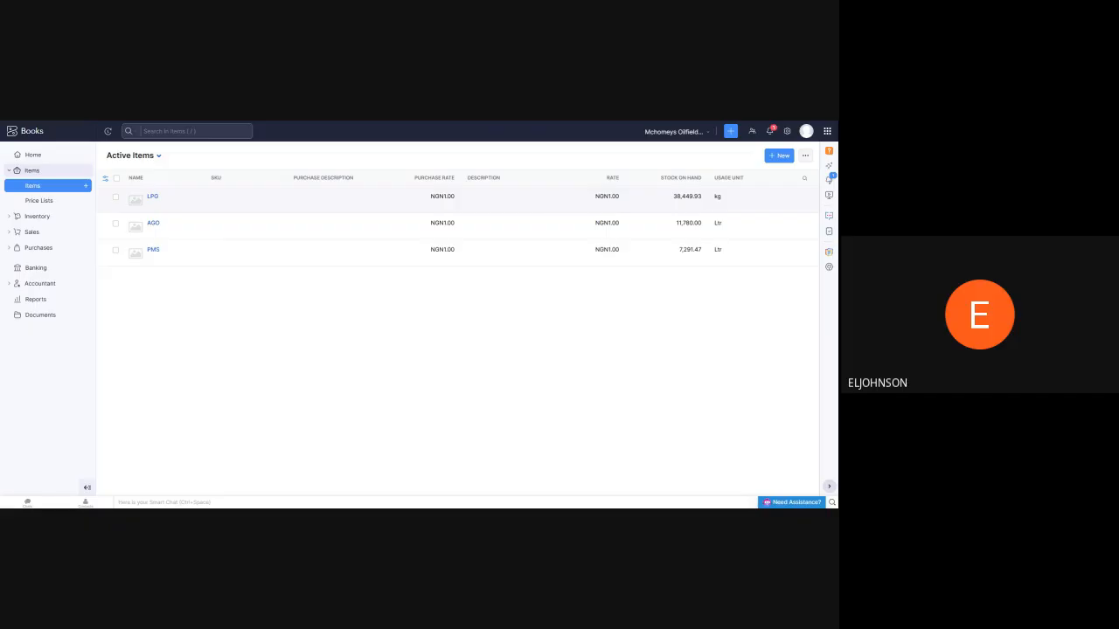
left_click(32, 233)
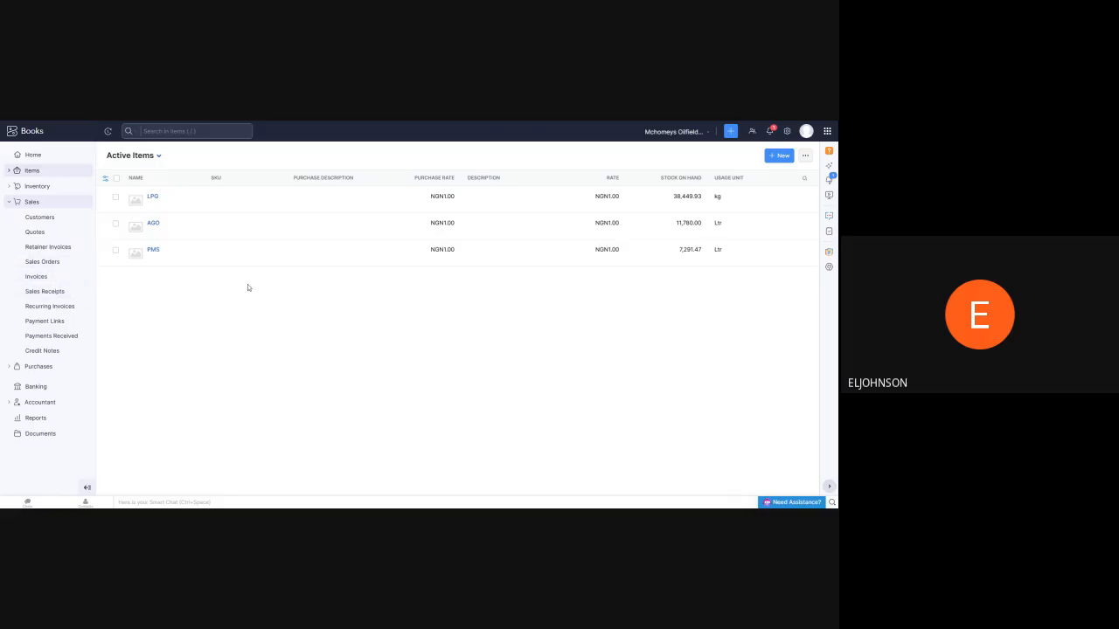
left_click(44, 282)
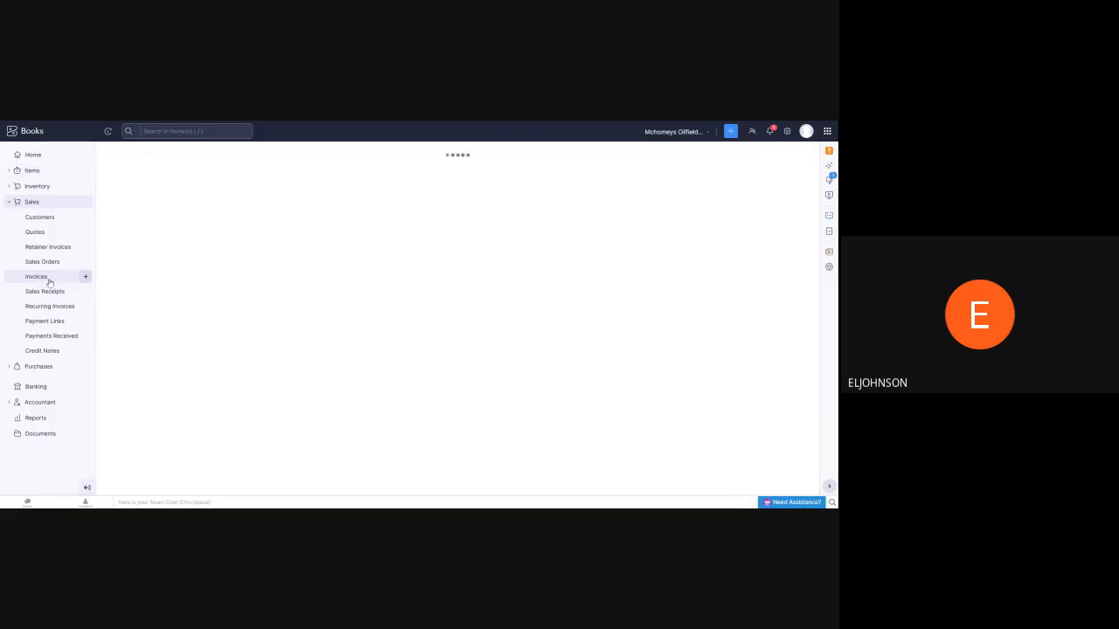
left_click(47, 340)
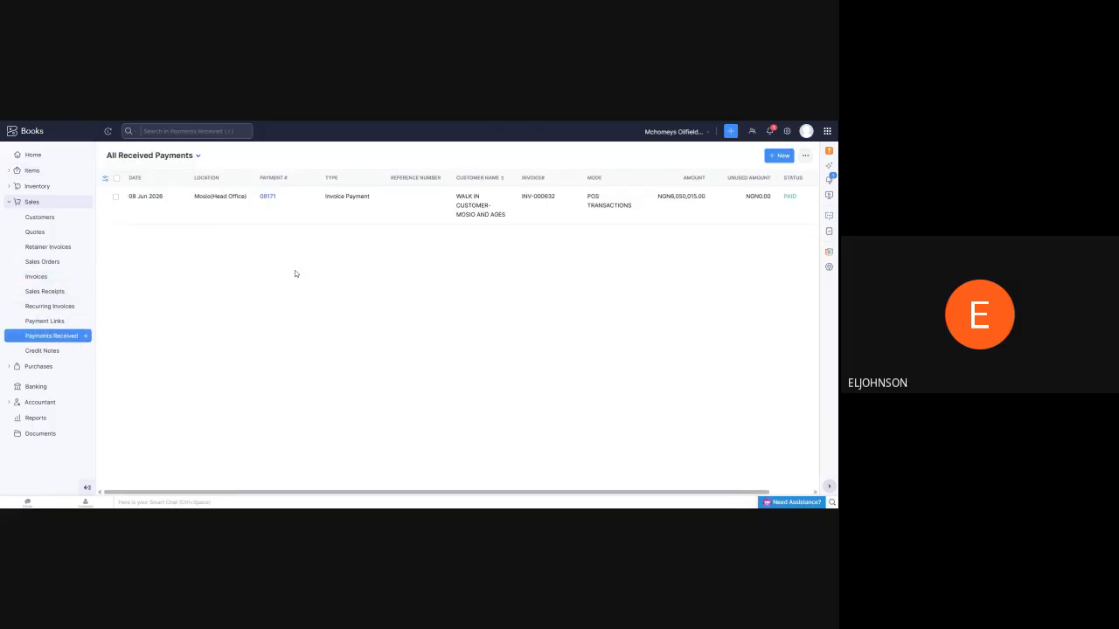
Look through the inventory and purchases sections, and reopen the active items list to examine the stock on hand
left_click(36, 189)
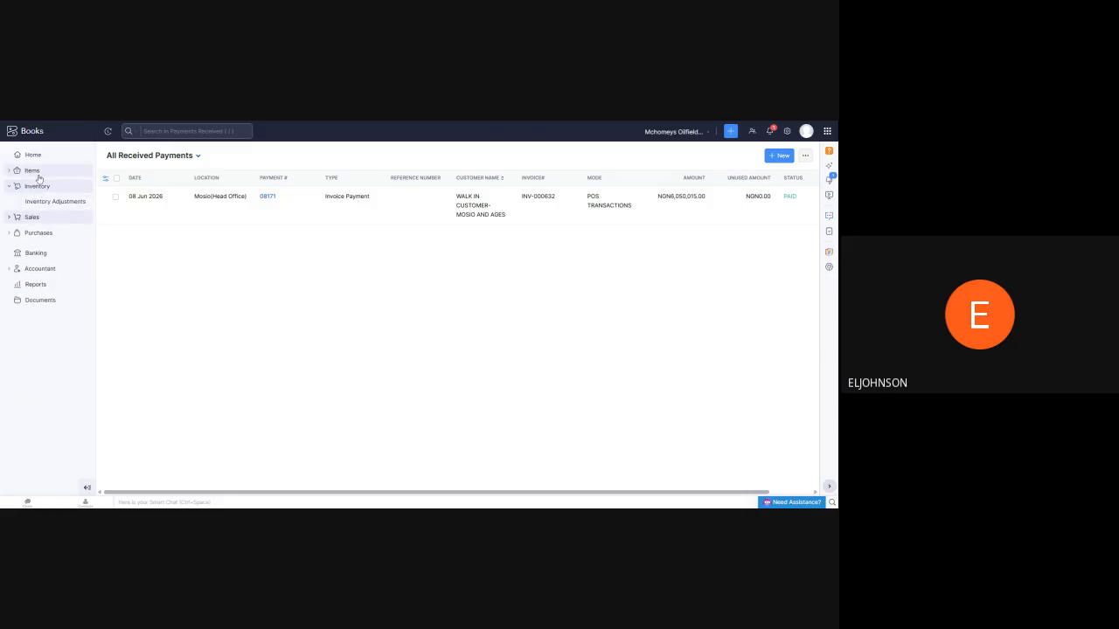
left_click(38, 174)
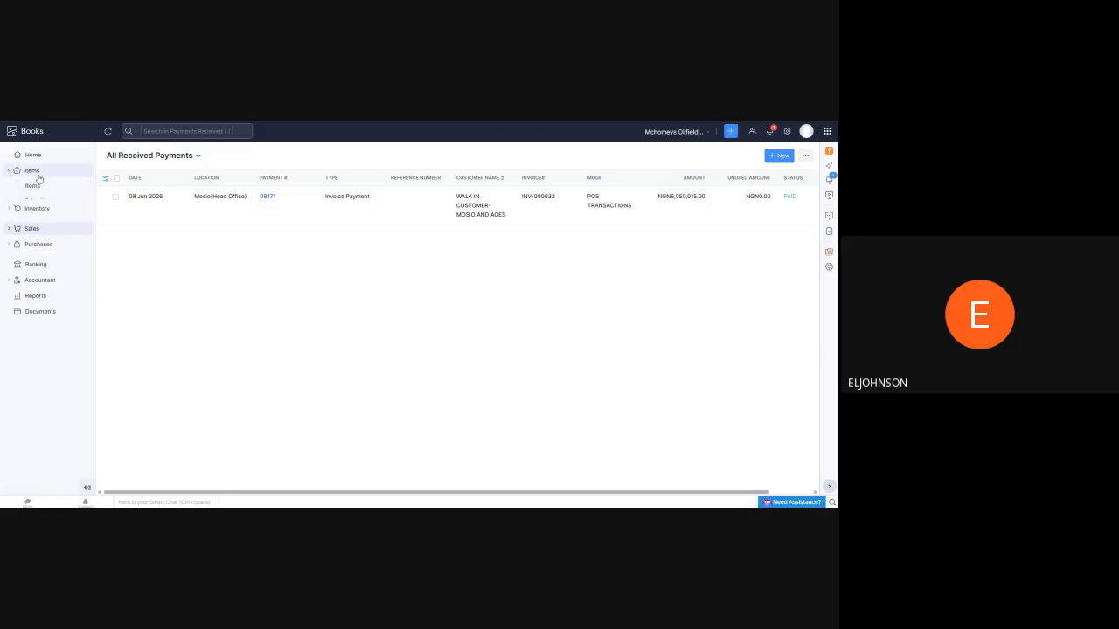
left_click(38, 248)
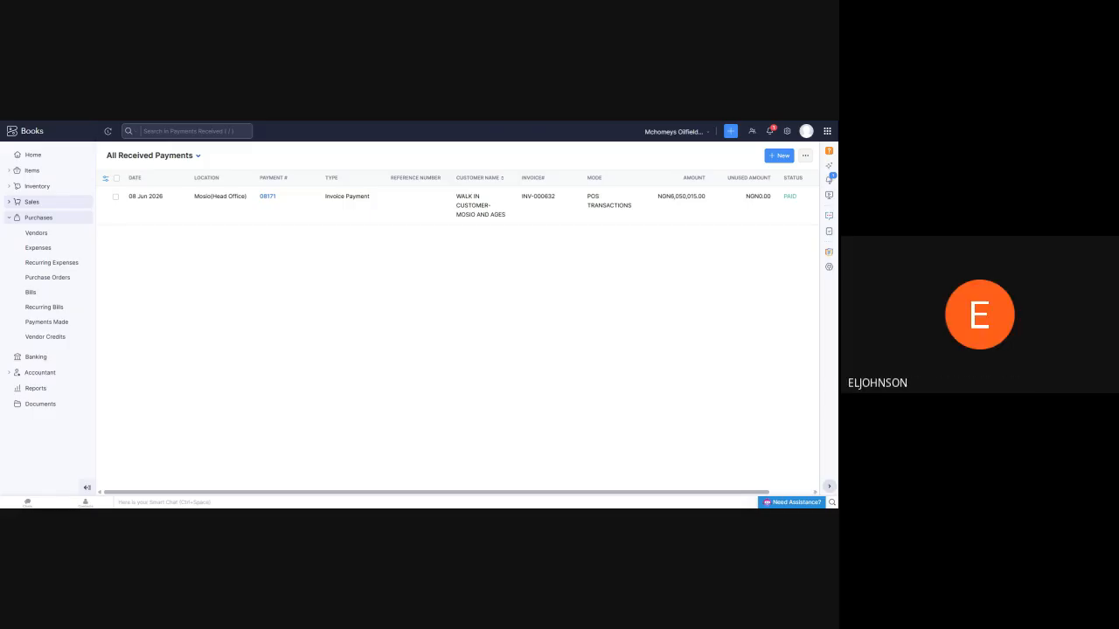
left_click(31, 171)
left_click(34, 186)
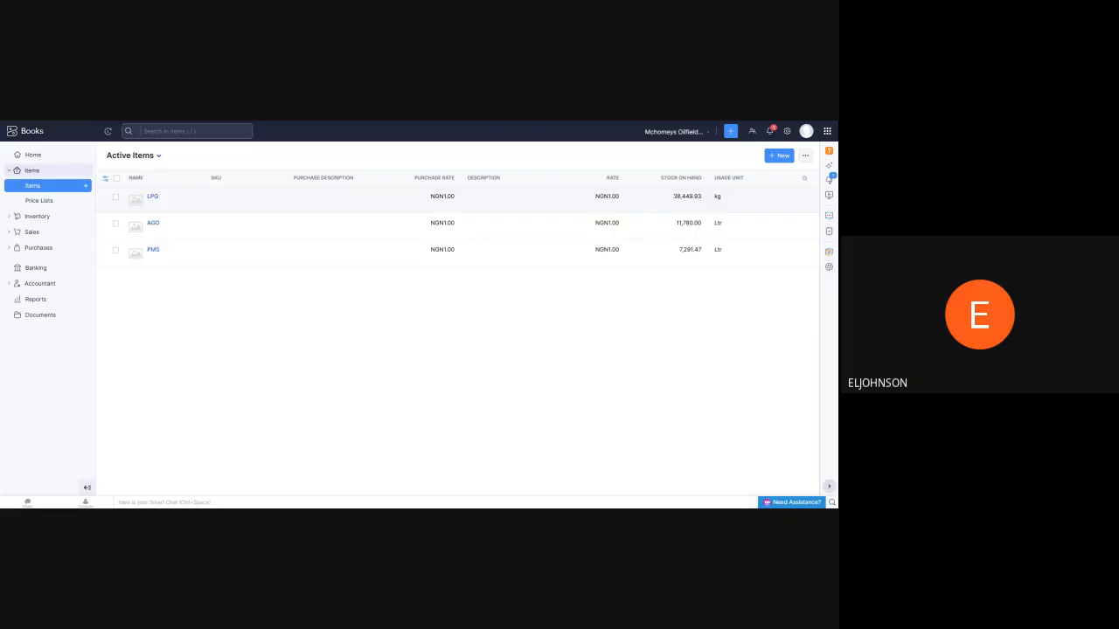
Open the SHAFA bill LPG3 from the purchase bills and review its LPG quantity, rate and payment
left_click(37, 249)
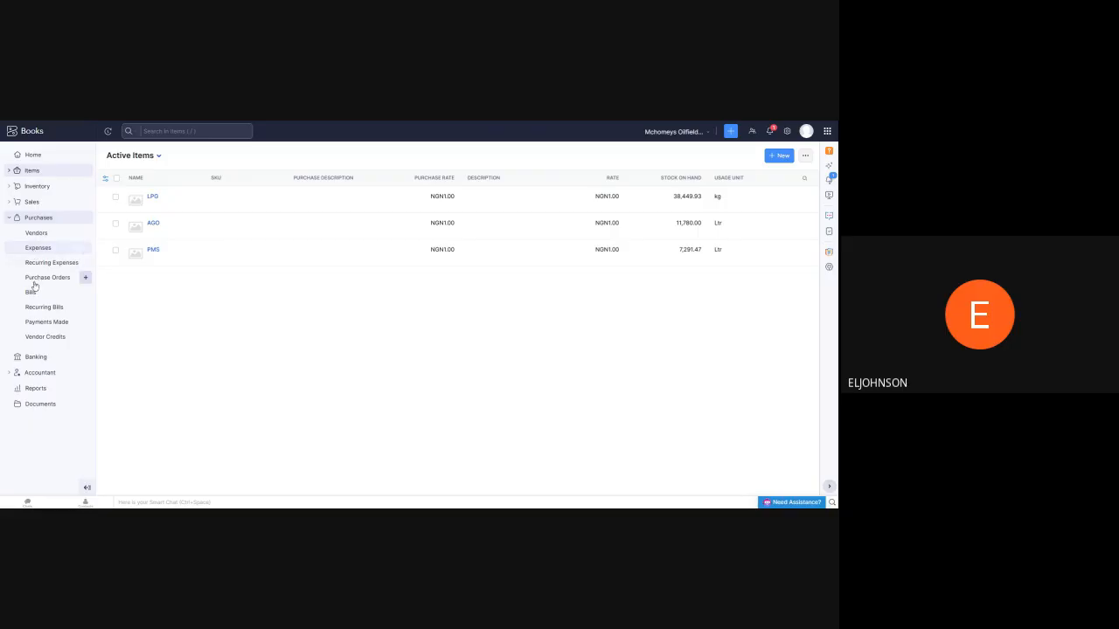
left_click(30, 293)
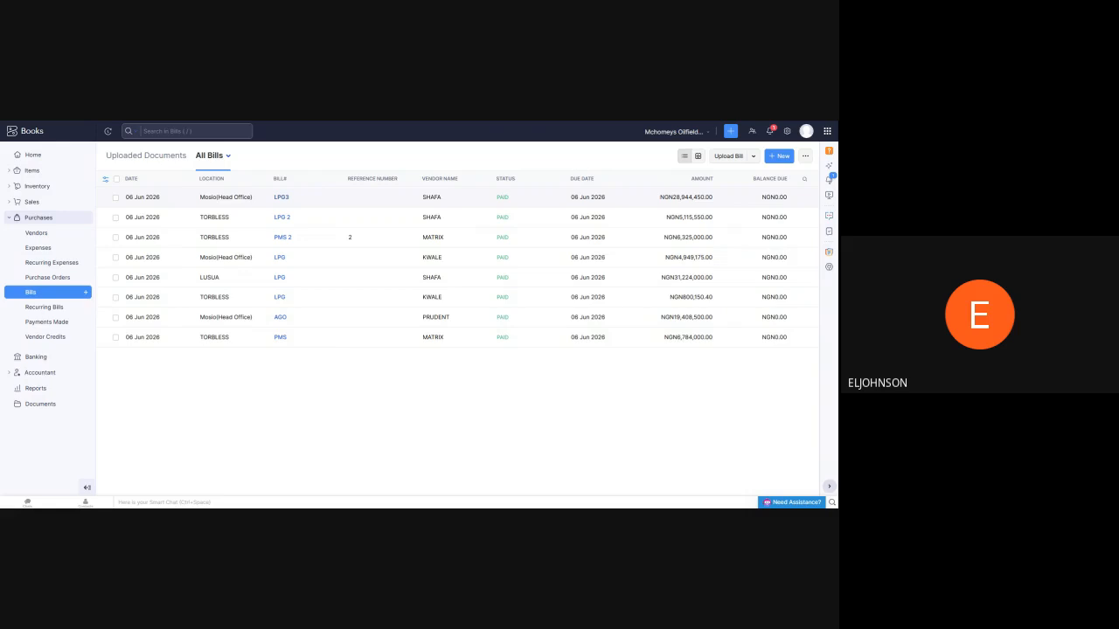
left_click(280, 198)
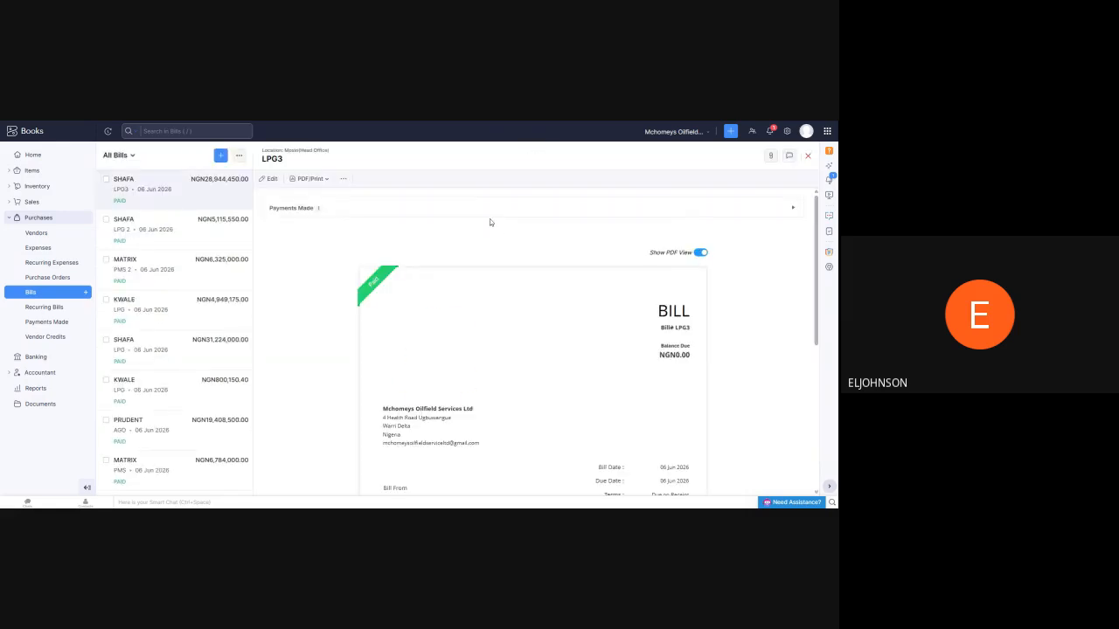
scroll(491, 223, "down", 3)
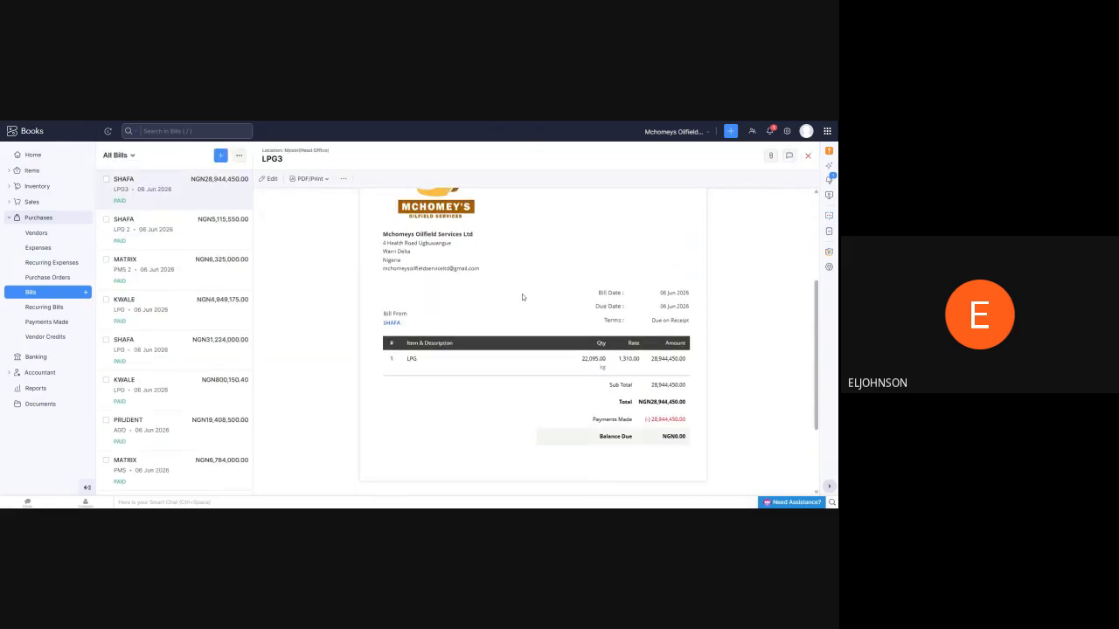
scroll(364, 288, "up", 3)
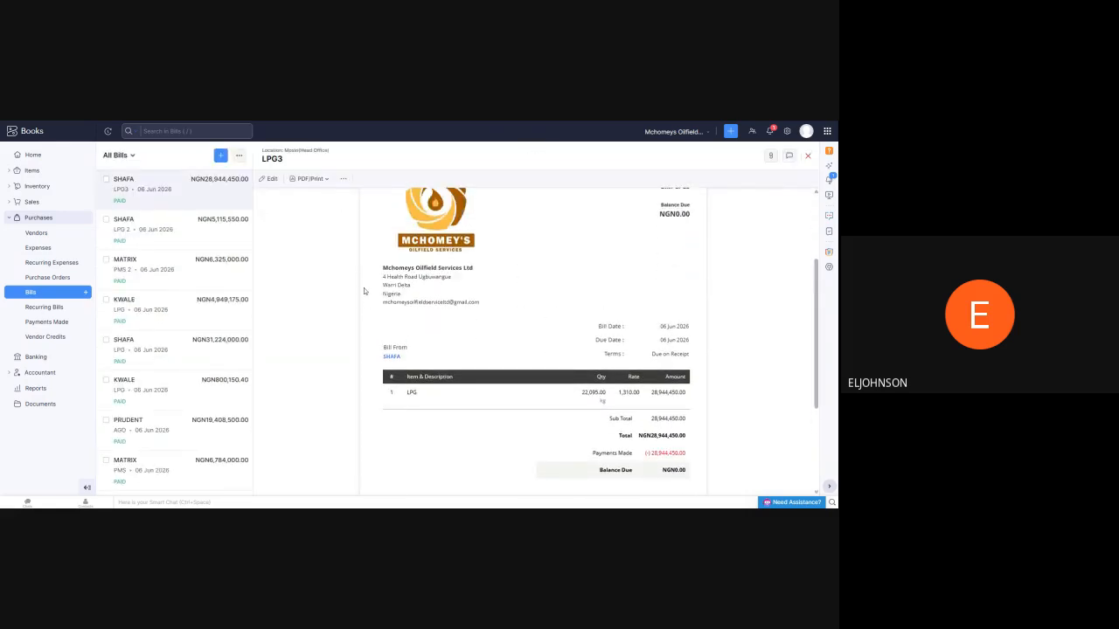
Open bill LPG3 for editing and examine its vendor, location, station and business segment tags, and item table
left_click(269, 178)
scroll(435, 259, "down", 5)
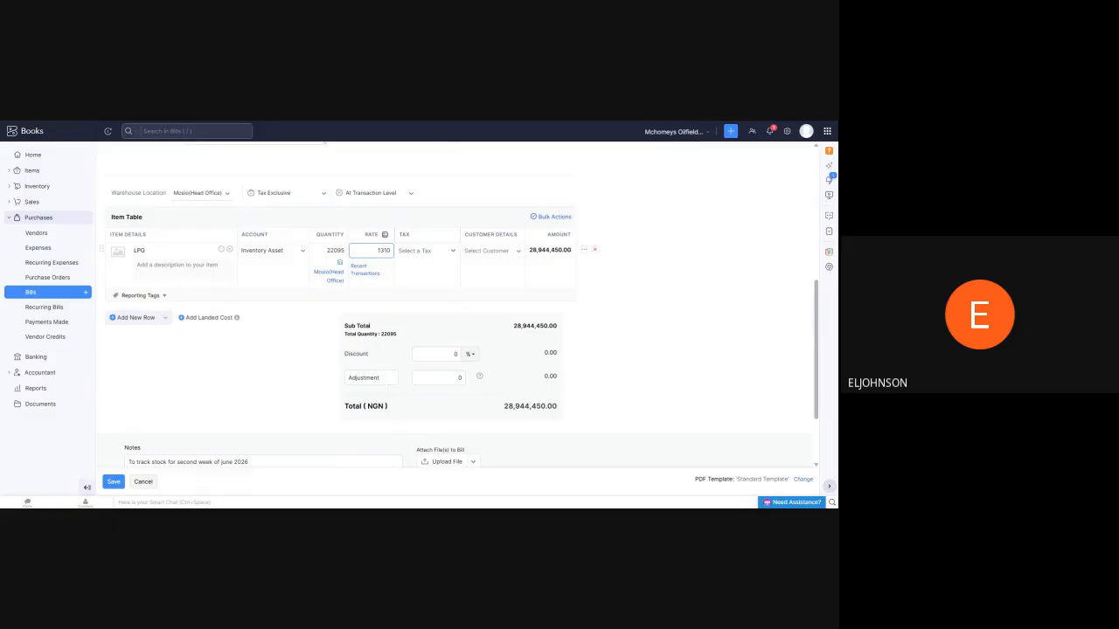
scroll(387, 258, "up", 5)
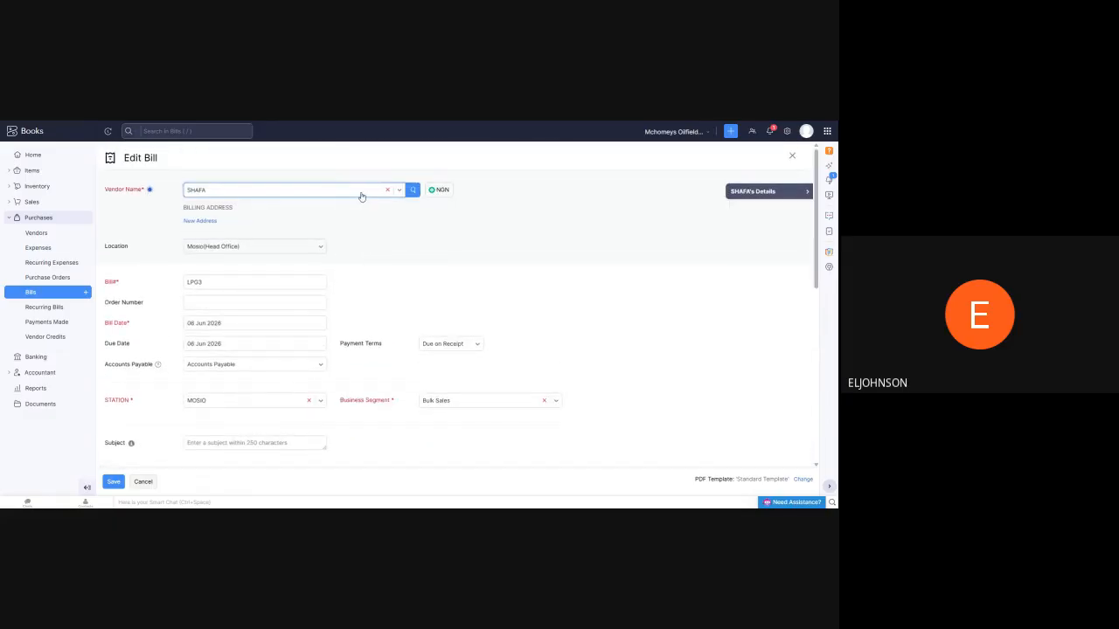
Leave the bill form unsaved, review the LPG item's purchase, sales and opening stock details, and return to the items list
left_click(32, 188)
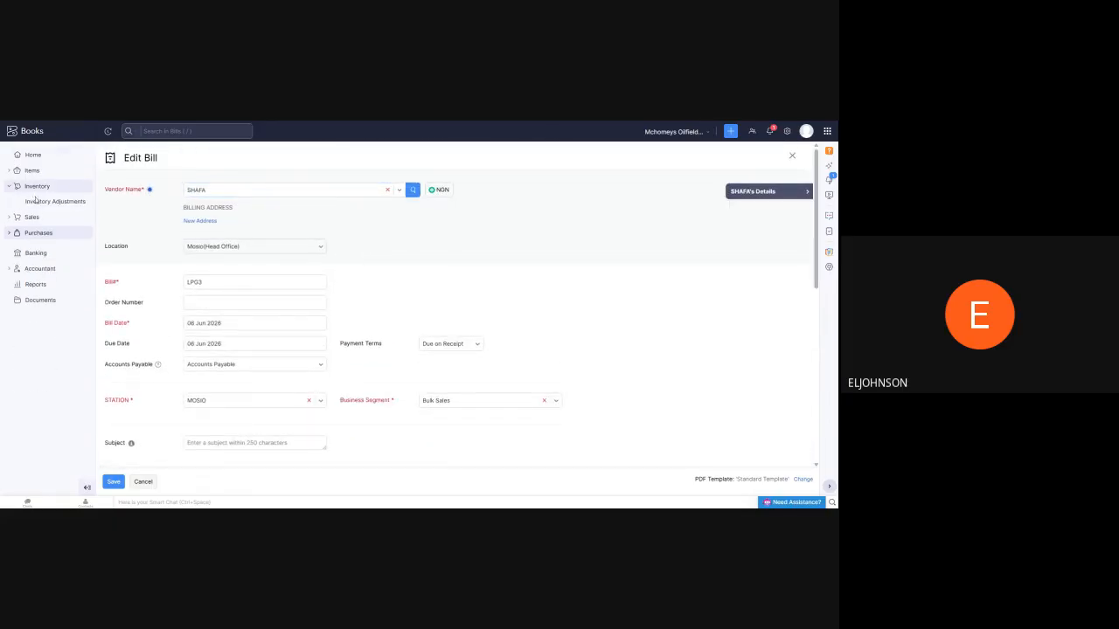
left_click(33, 172)
left_click(34, 186)
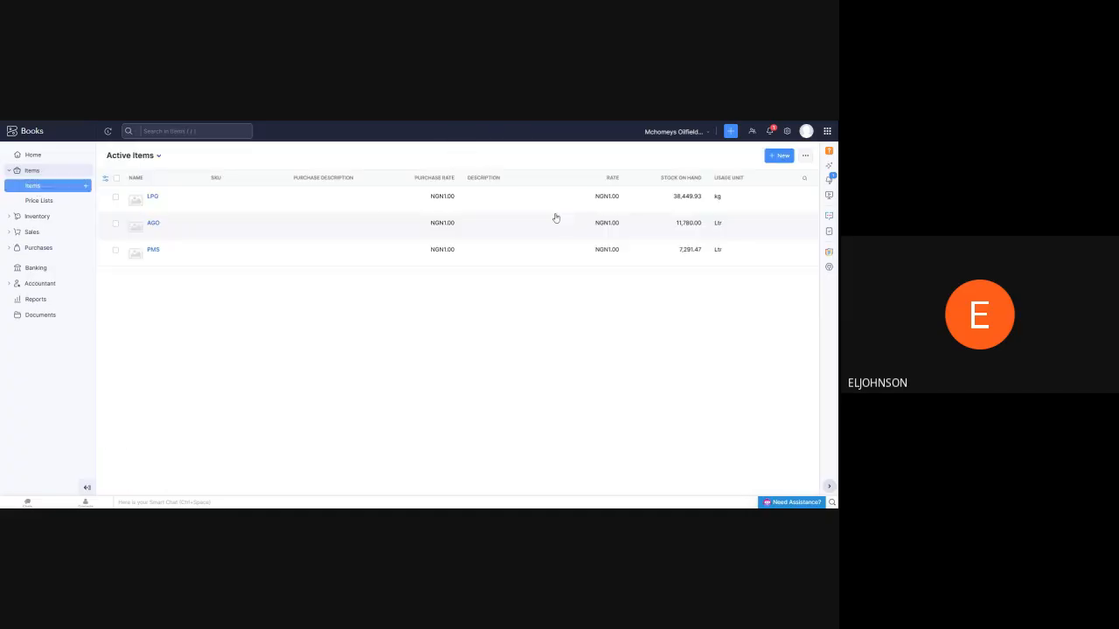
left_click(152, 197)
scroll(554, 227, "down", 2)
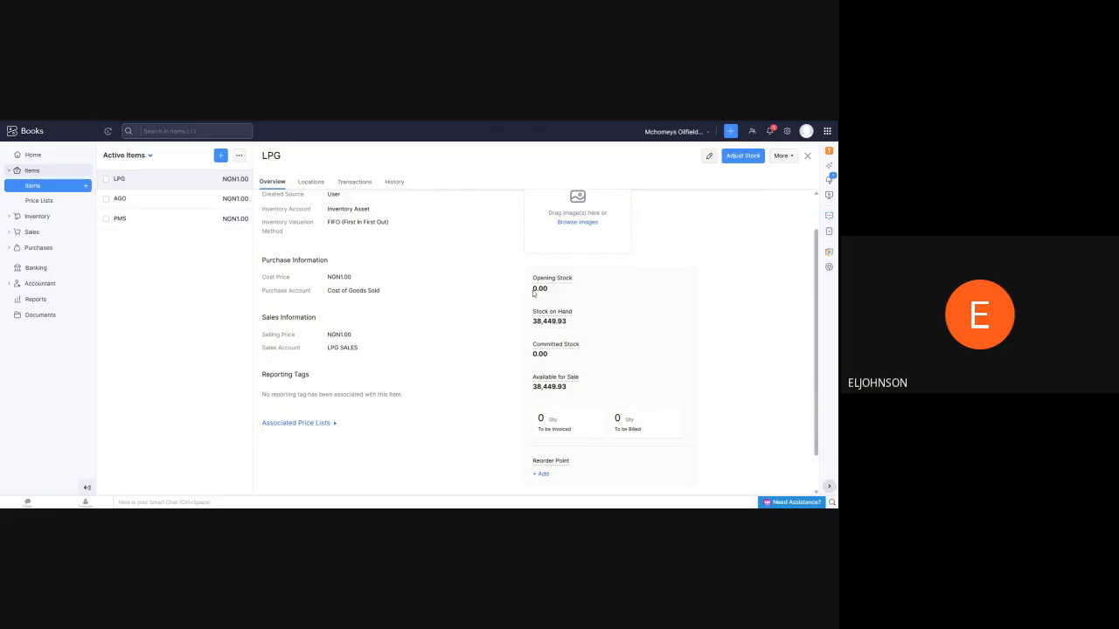
left_click_drag(530, 288, 570, 291)
left_click(31, 186)
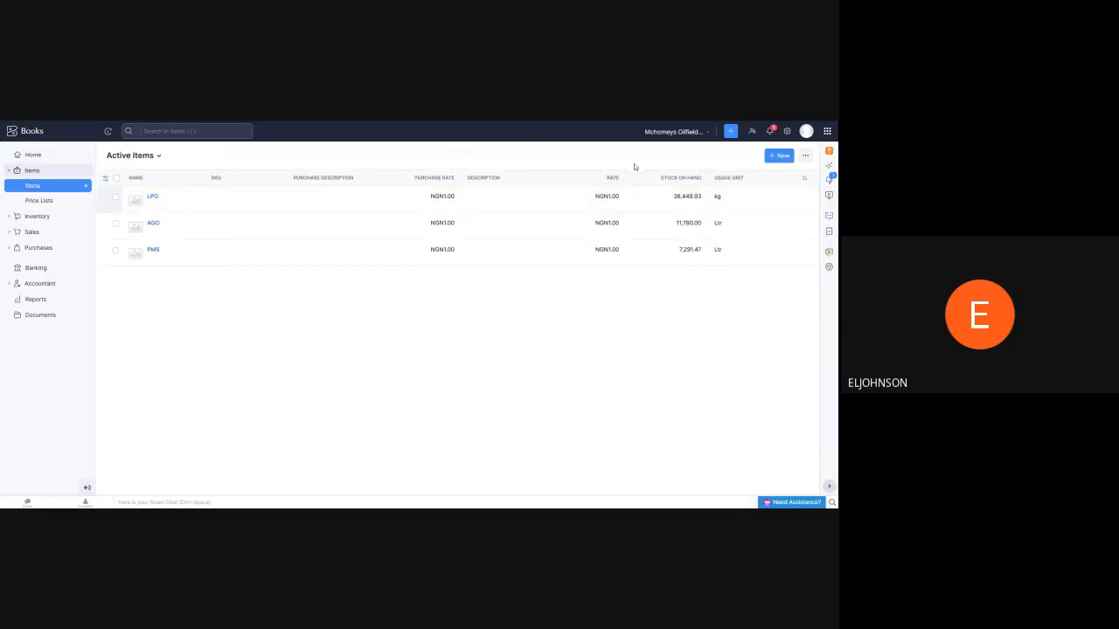
Open the LPG item for editing and examine its sales, purchase and inventory tracking settings
left_click(154, 199)
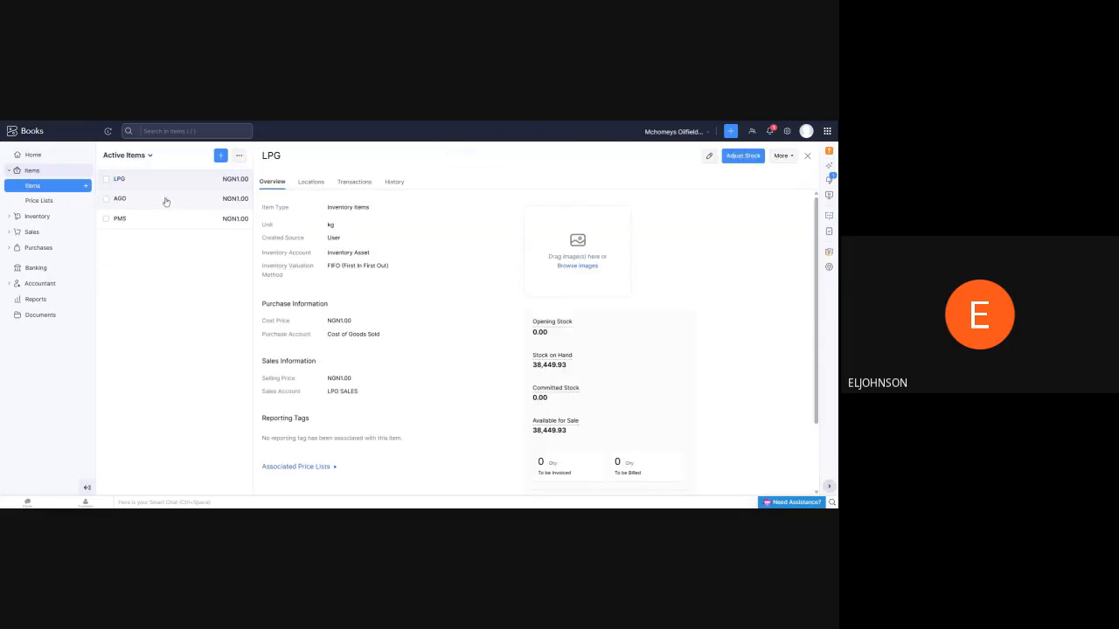
left_click(708, 158)
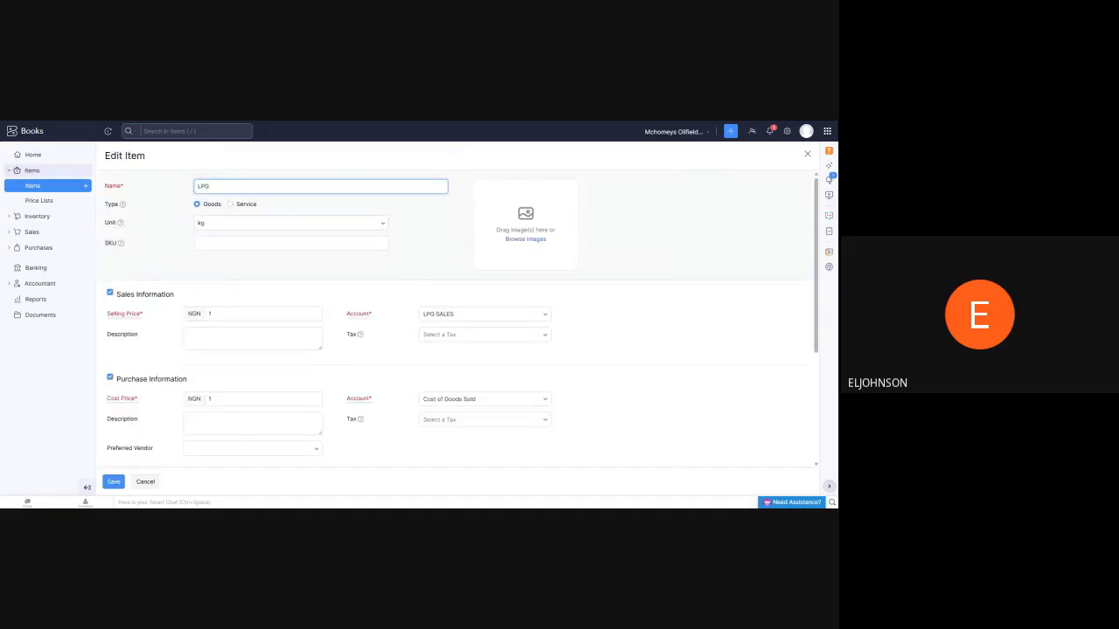
scroll(263, 236, "down", 3)
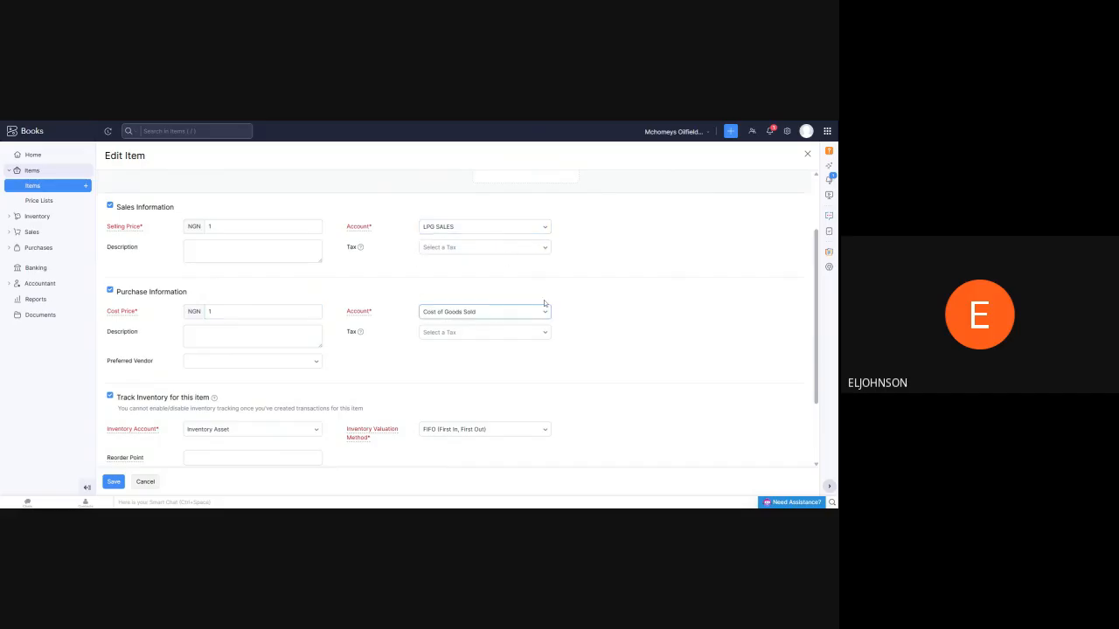
scroll(422, 270, "down", 2)
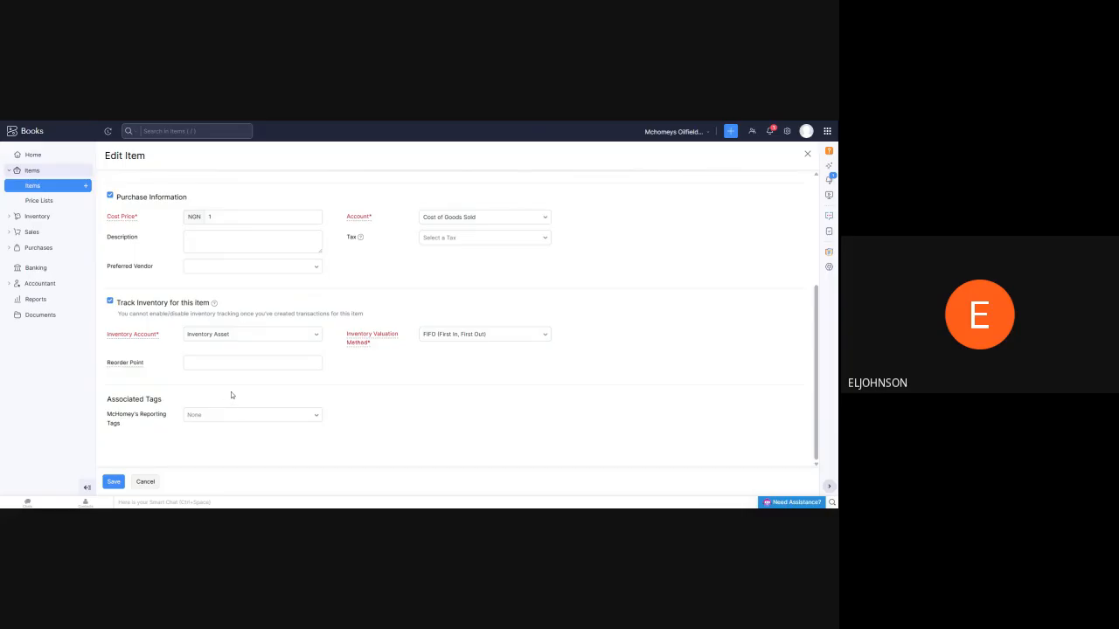
scroll(237, 381, "up", 5)
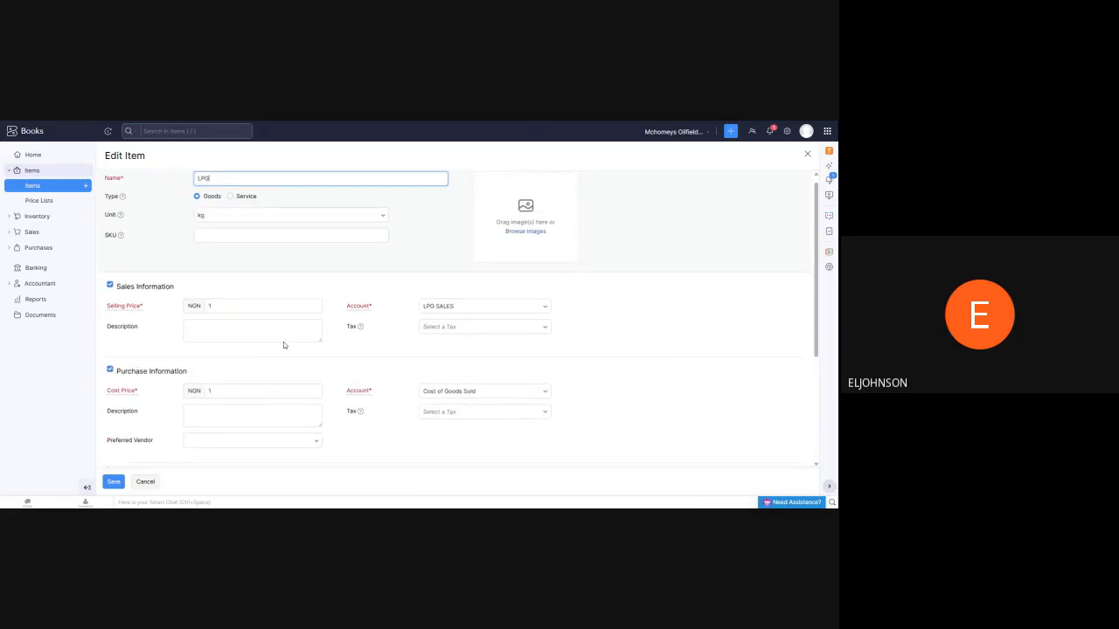
scroll(285, 339, "up", 1)
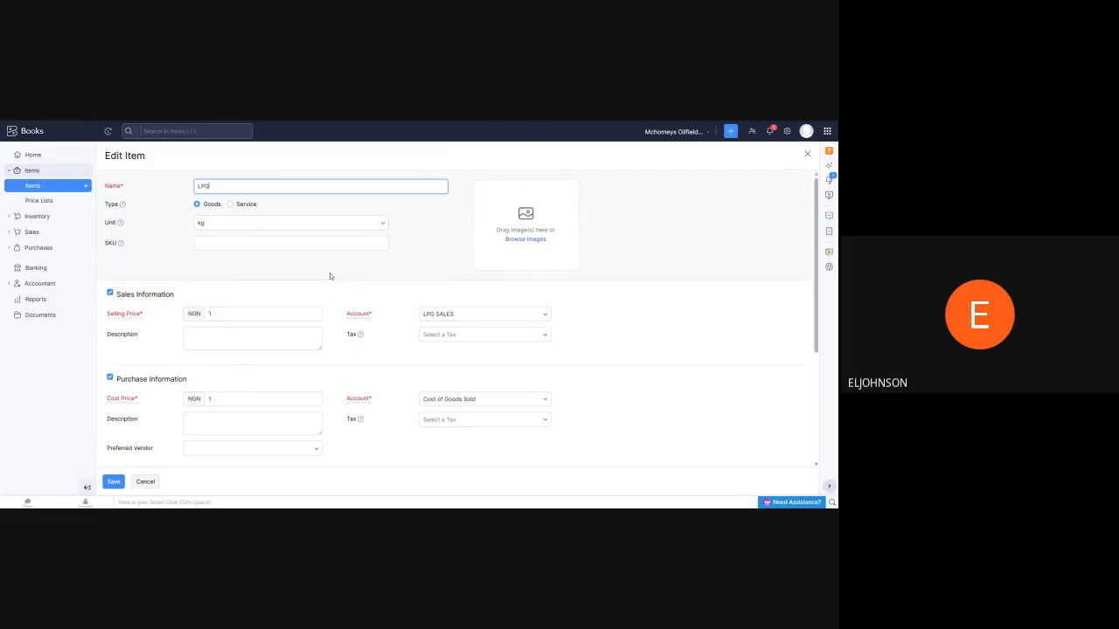
Check the LPG item's inventory account options, review the form's remaining settings, and leave it unsaved
scroll(319, 283, "down", 4)
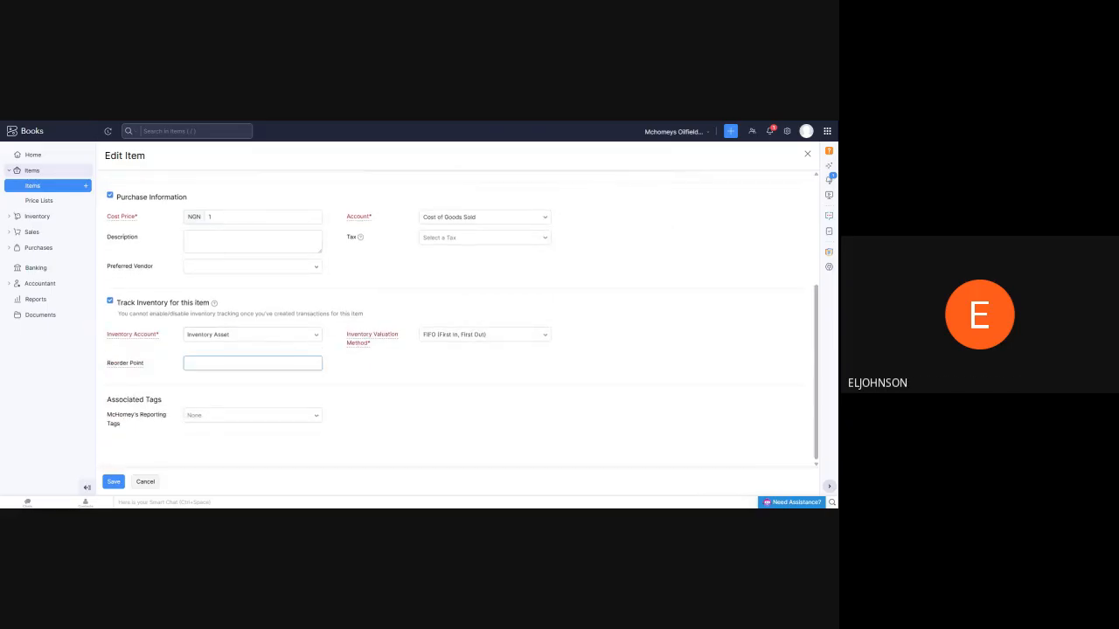
left_click(321, 341)
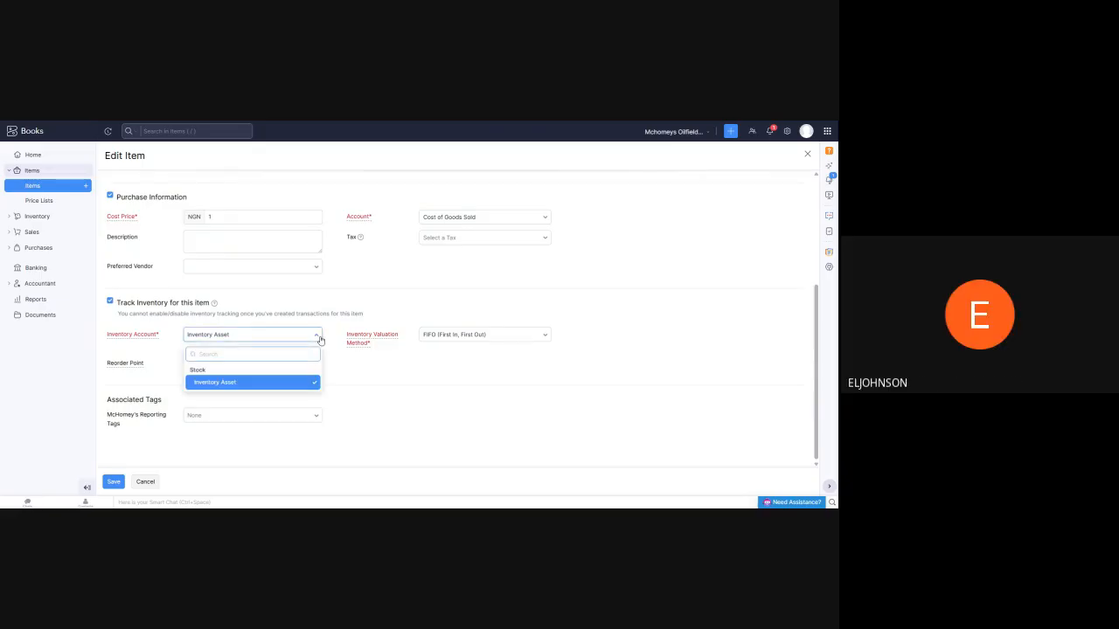
left_click(320, 340)
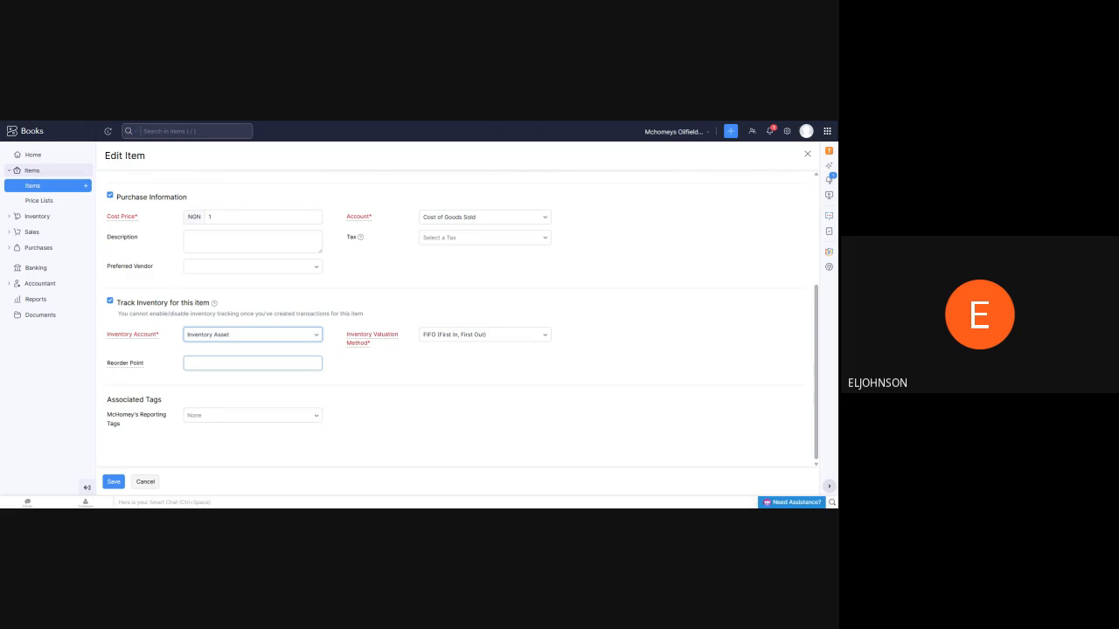
scroll(274, 352, "up", 3)
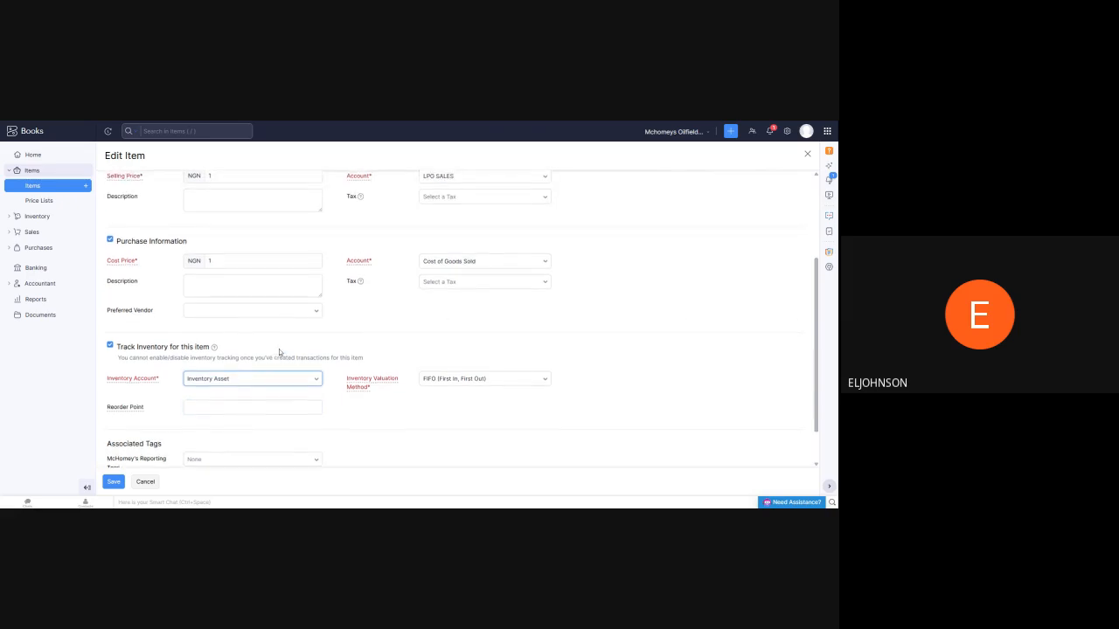
scroll(279, 352, "up", 1)
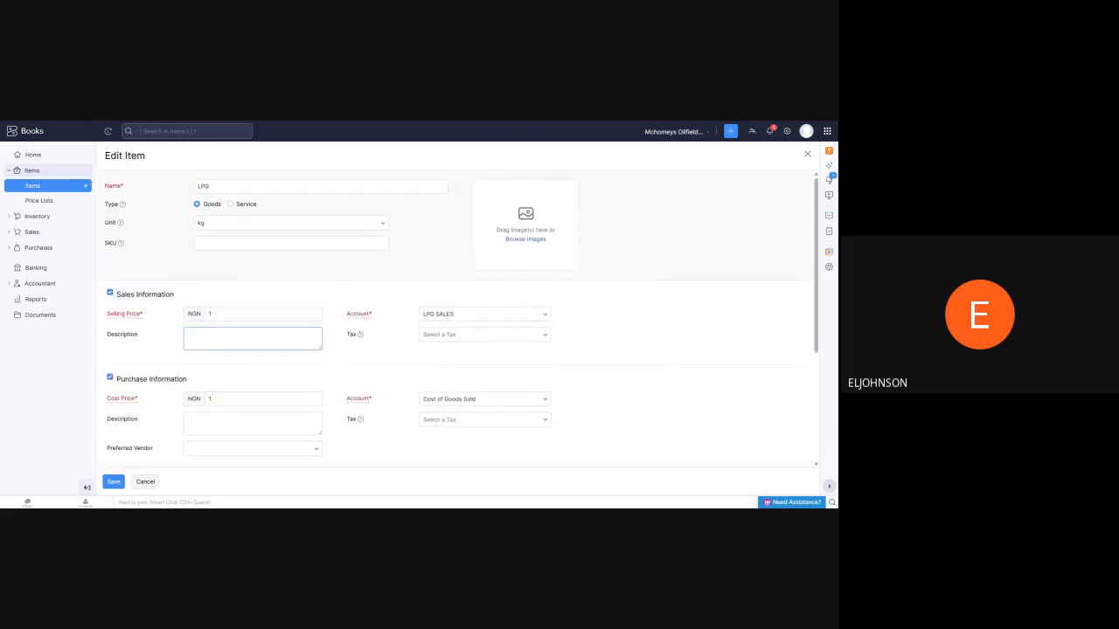
scroll(272, 275, "down", 4)
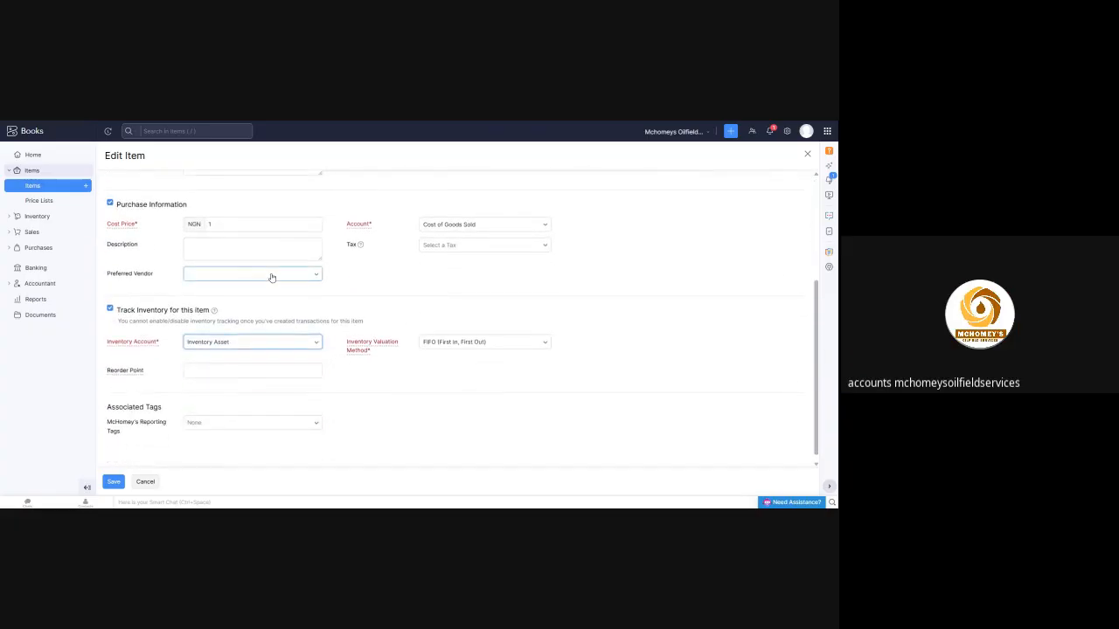
scroll(270, 278, "down", 1)
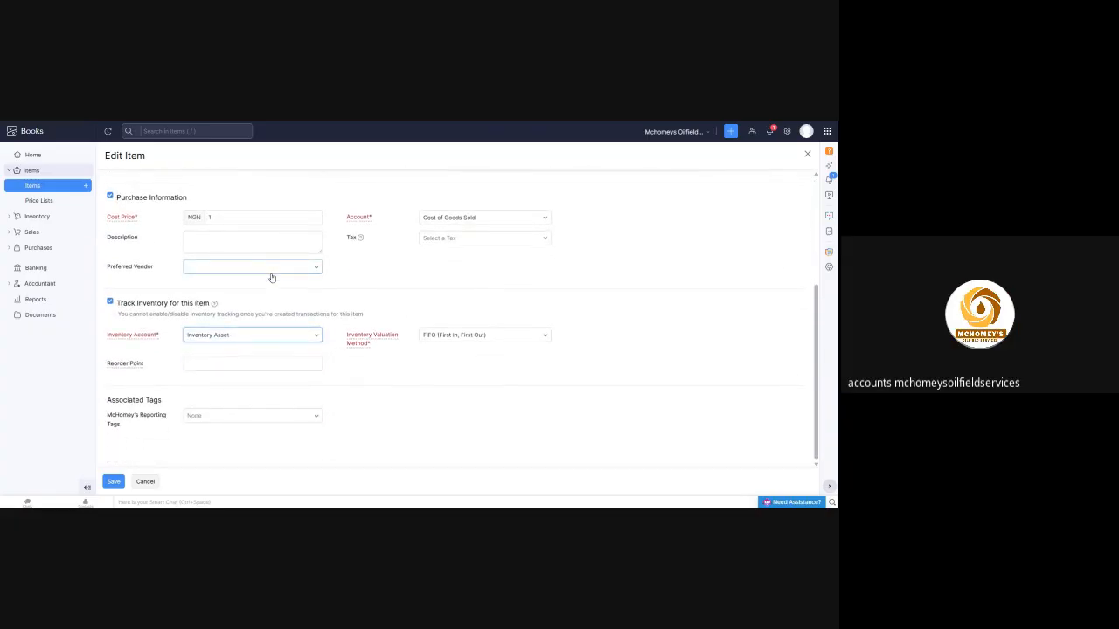
left_click(147, 483)
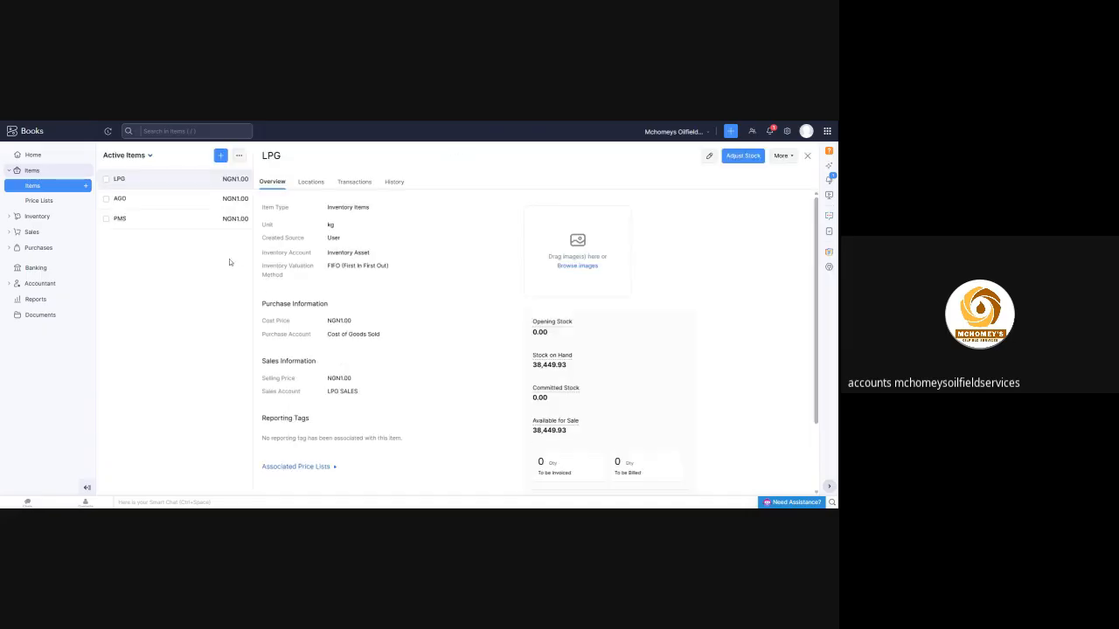
Open the AGO item's overview and examine its stock on hand and opening stock
left_click(167, 204)
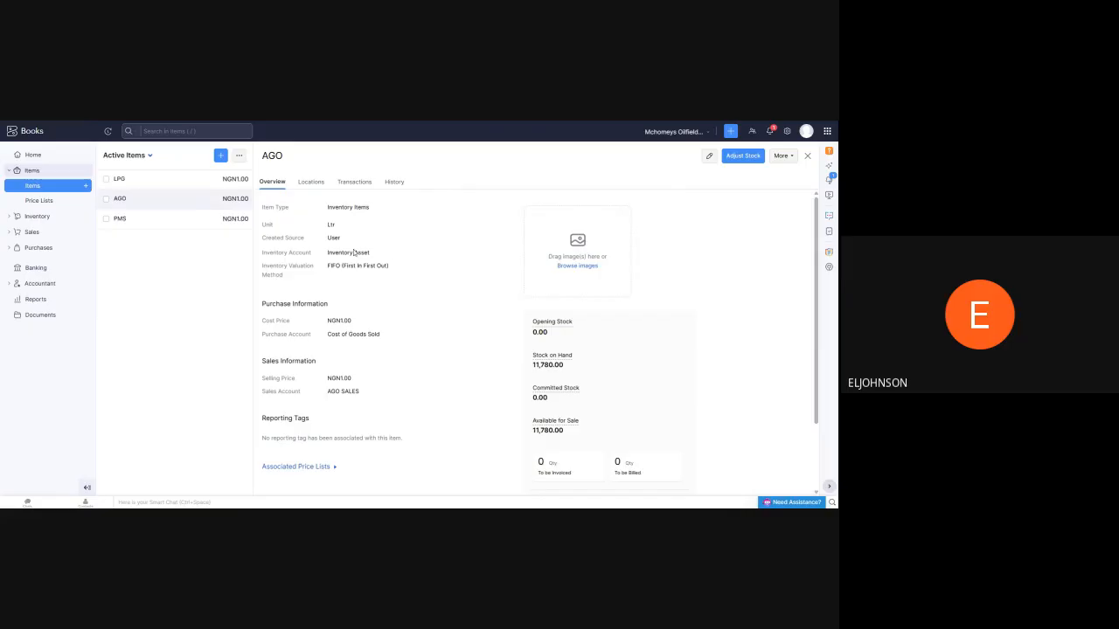
left_click_drag(535, 365, 581, 371)
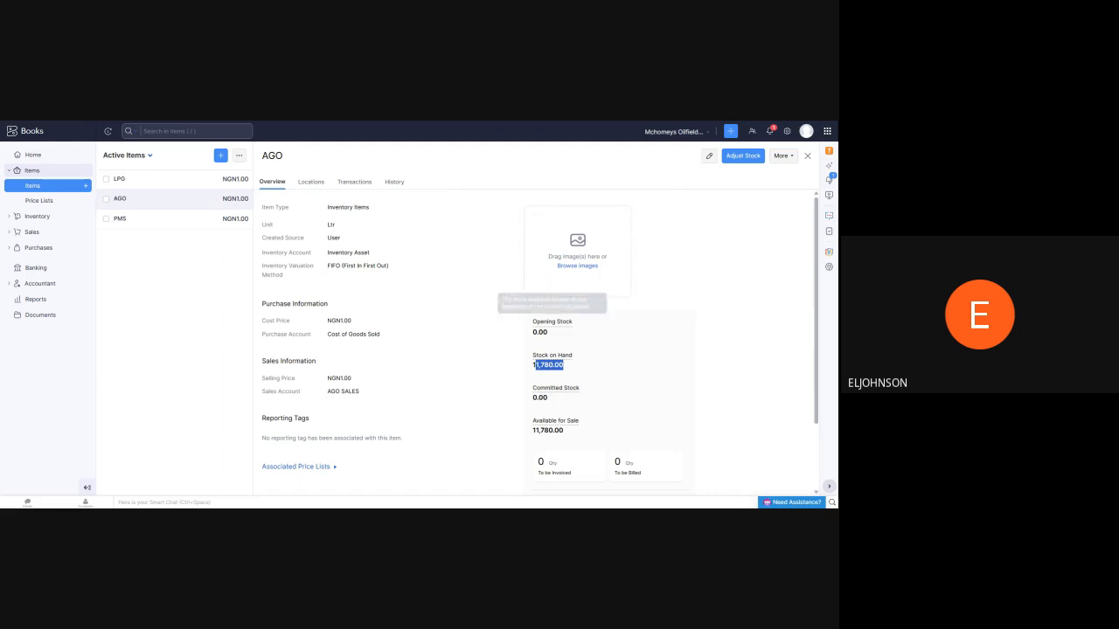
left_click_drag(531, 333, 566, 333)
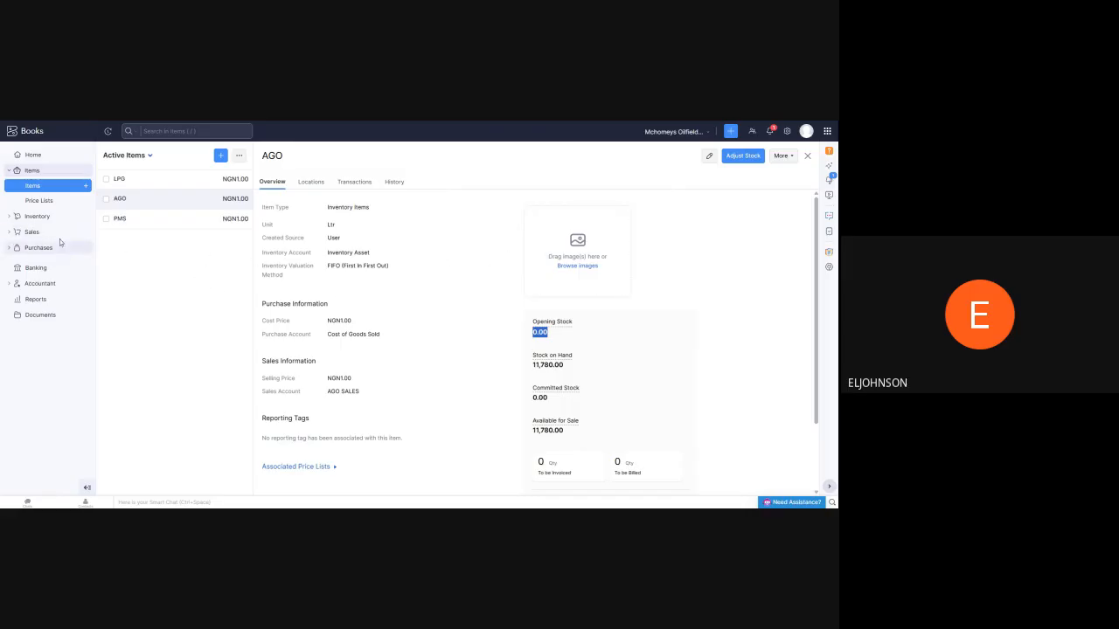
Look through the purchase bills and active vendors lists, and return to the active items list
left_click(37, 247)
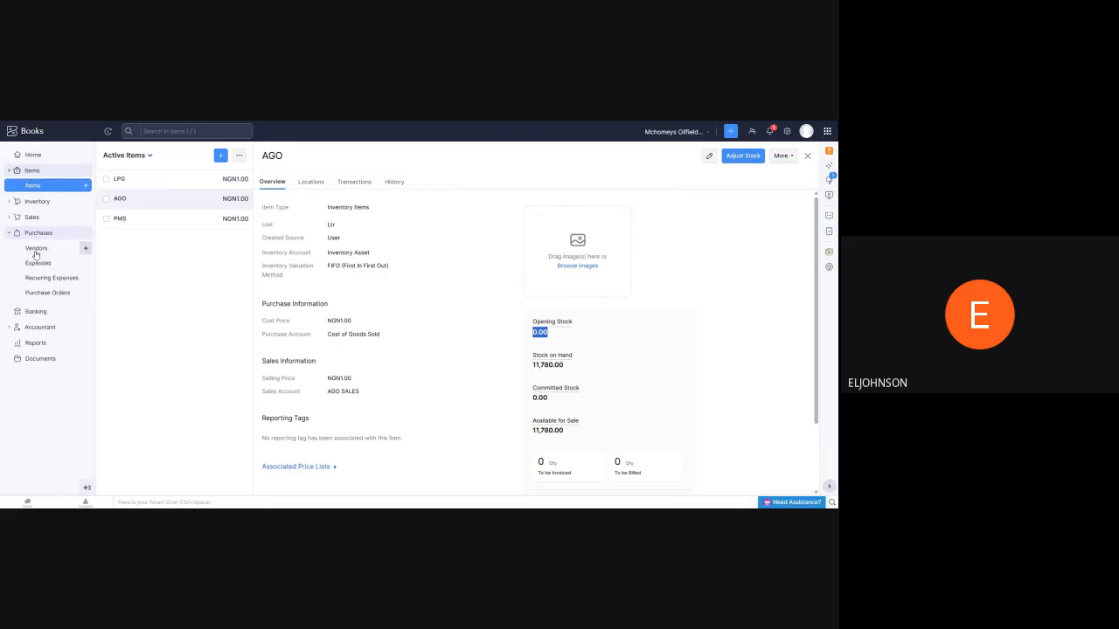
left_click(32, 292)
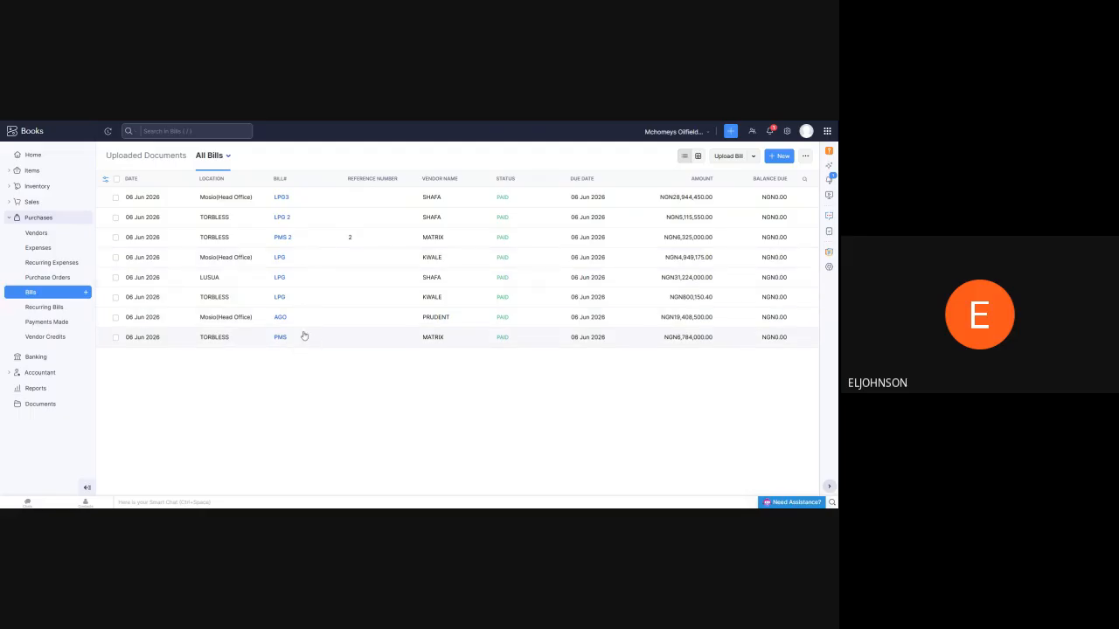
left_click(36, 233)
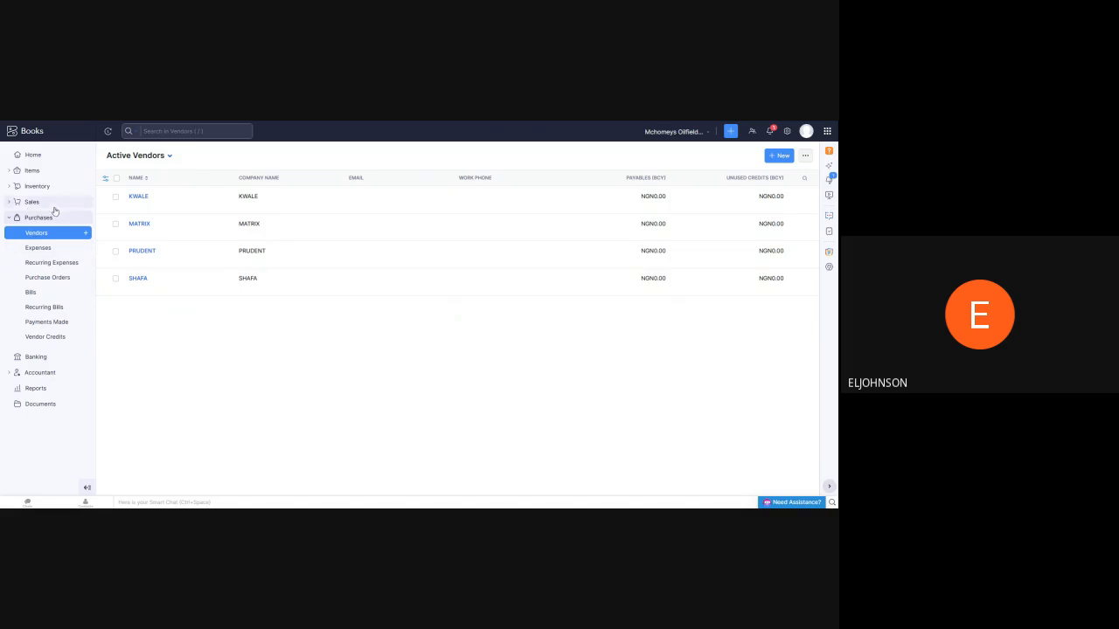
left_click(37, 175)
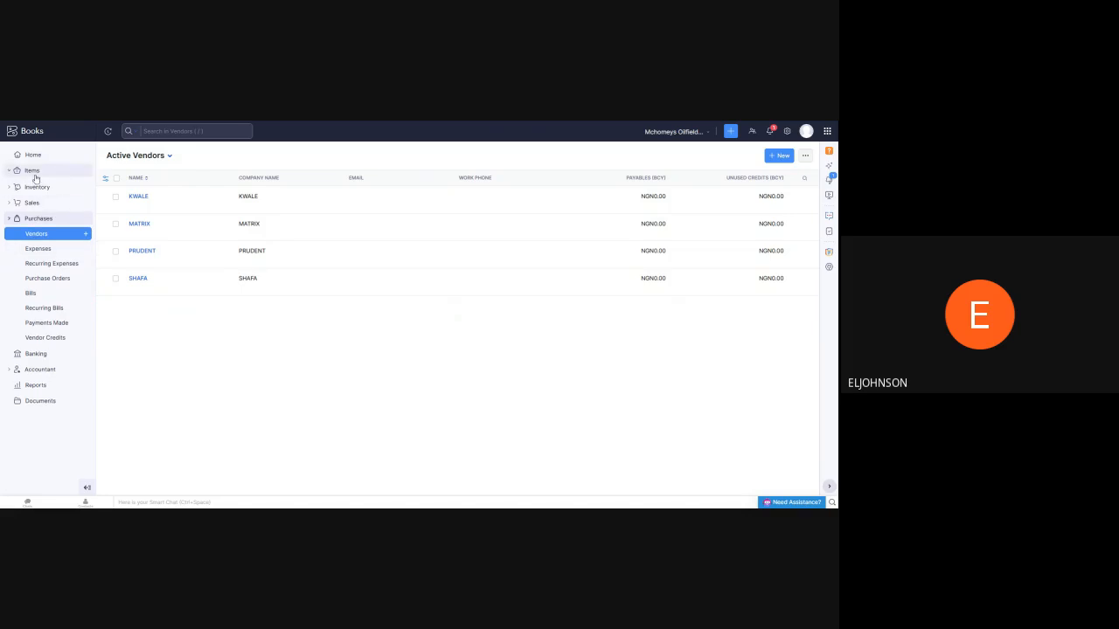
left_click(32, 188)
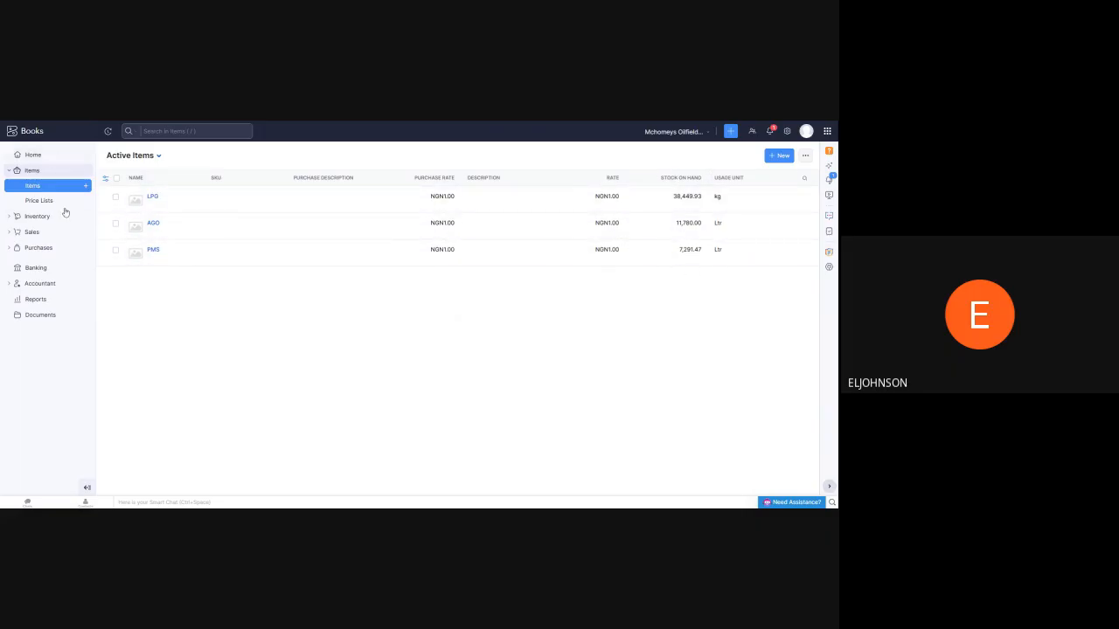
Start a new purchase bill for vendor MATRIX and open the bill date calendar
left_click(37, 248)
left_click(31, 292)
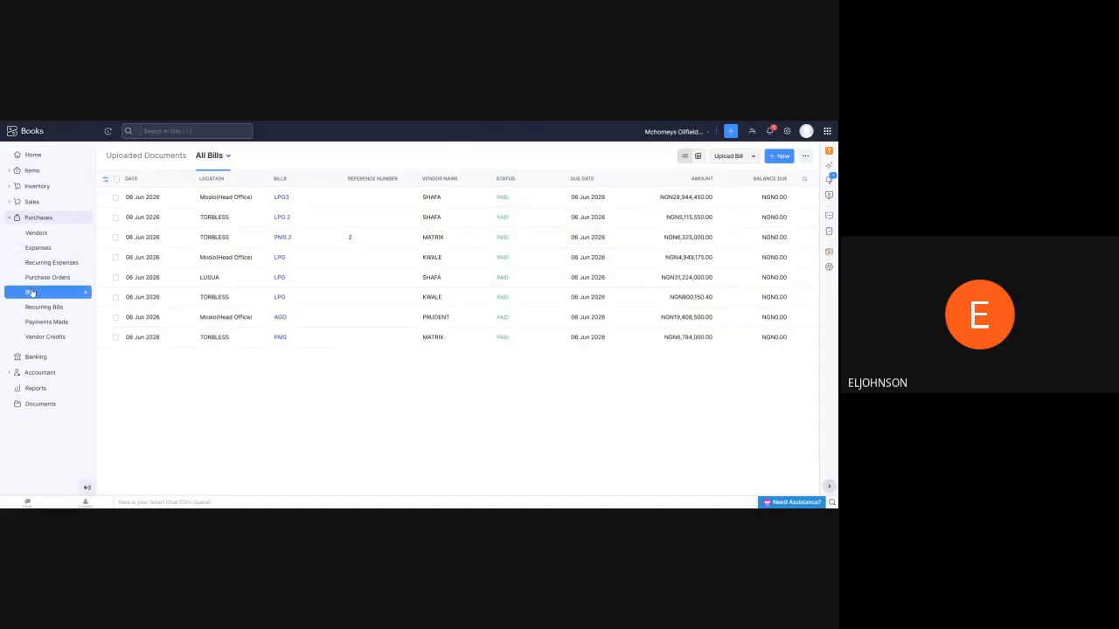
left_click(781, 158)
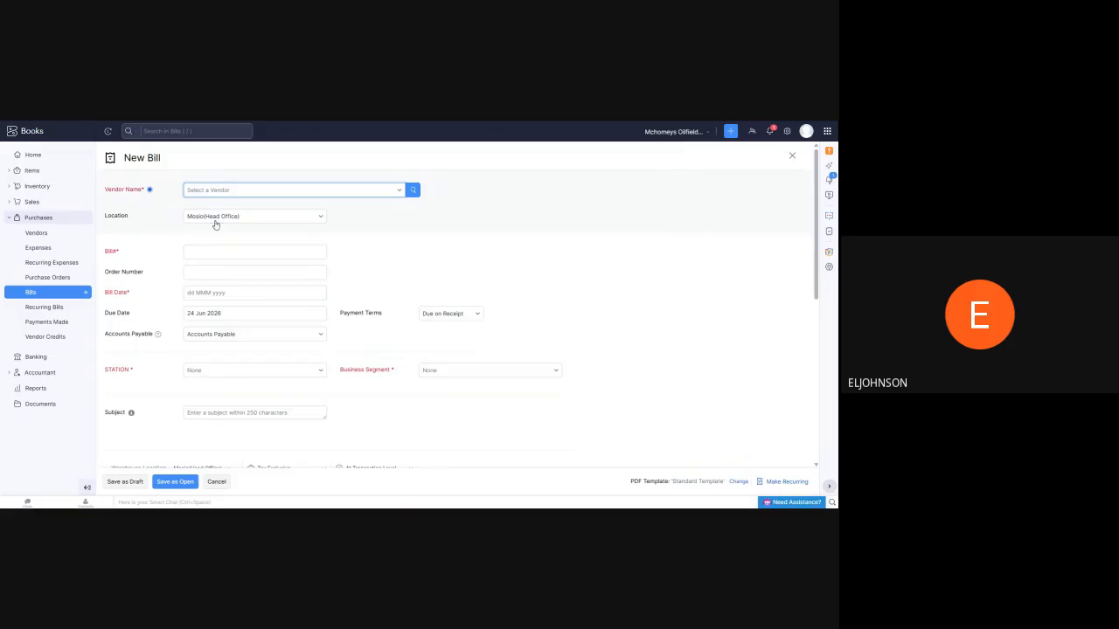
left_click(292, 192)
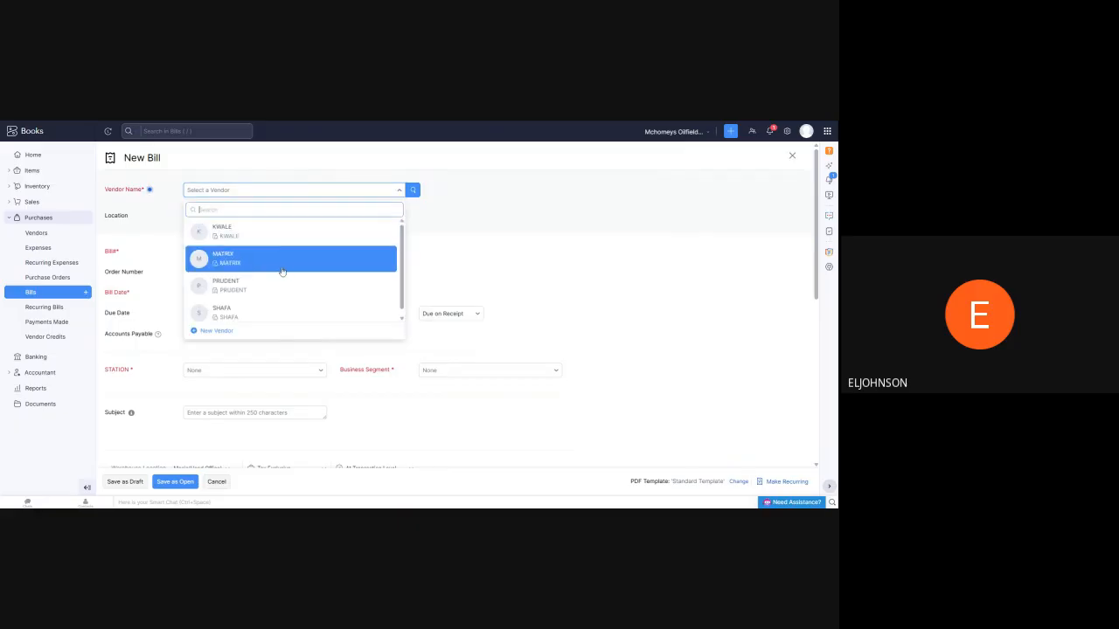
left_click(291, 270)
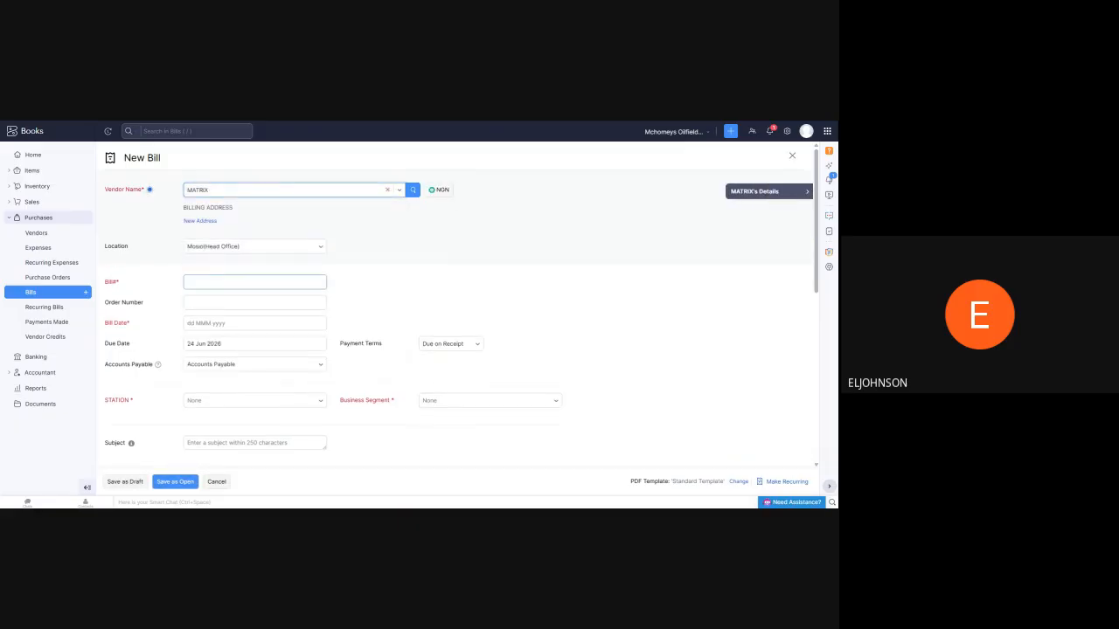
scroll(209, 247, "down", 3)
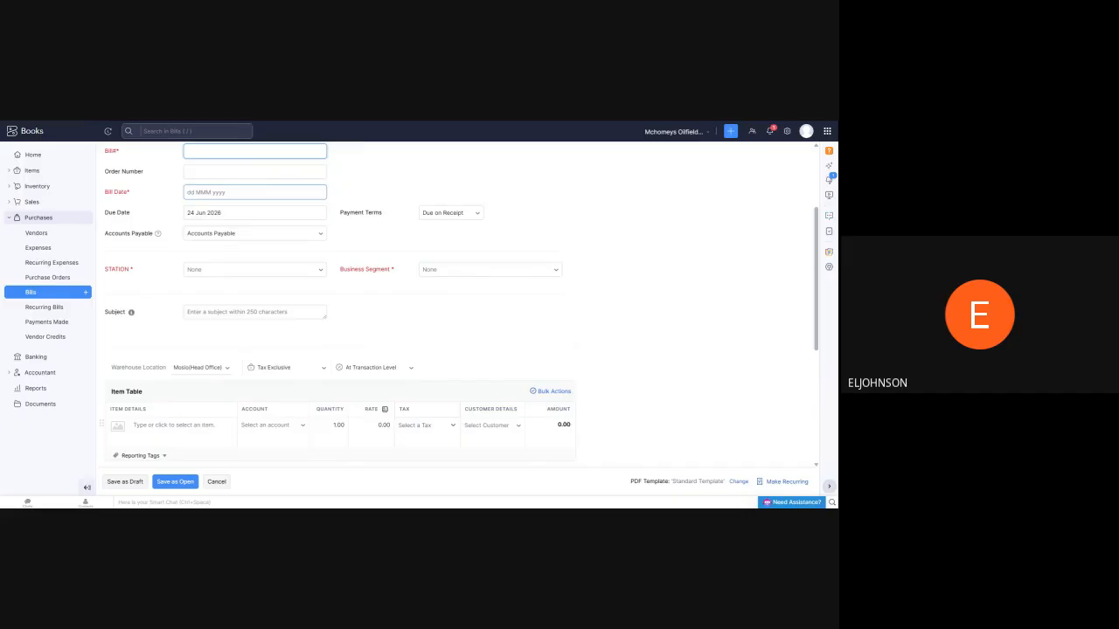
left_click(254, 191)
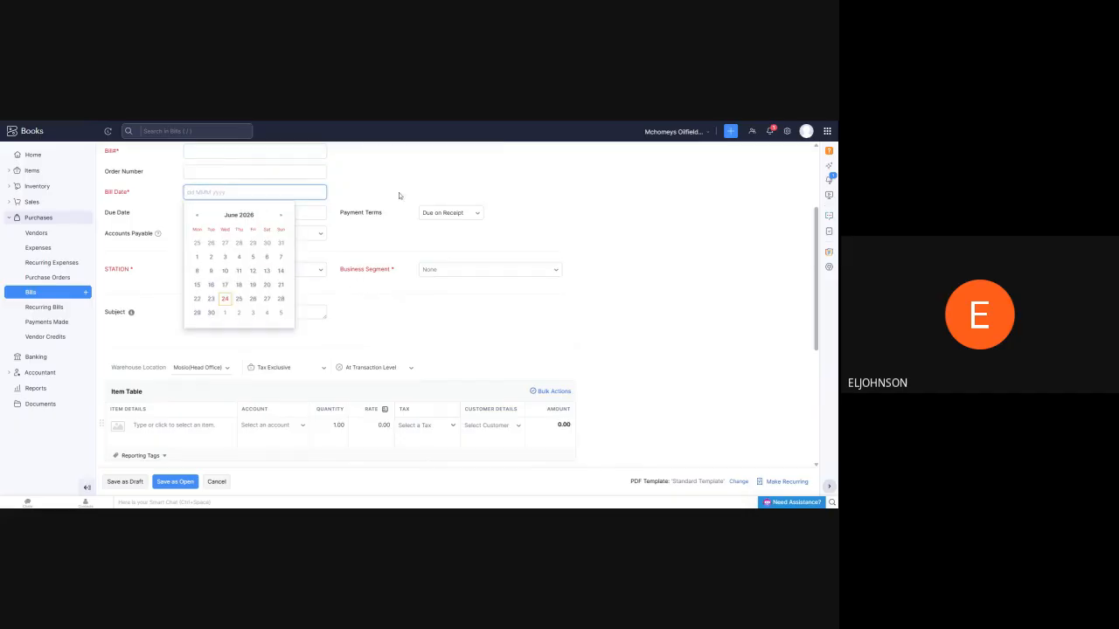
Add LPG as the bill's item with a quantity of 2000000 and a rate of 1300
scroll(421, 229, "down", 3)
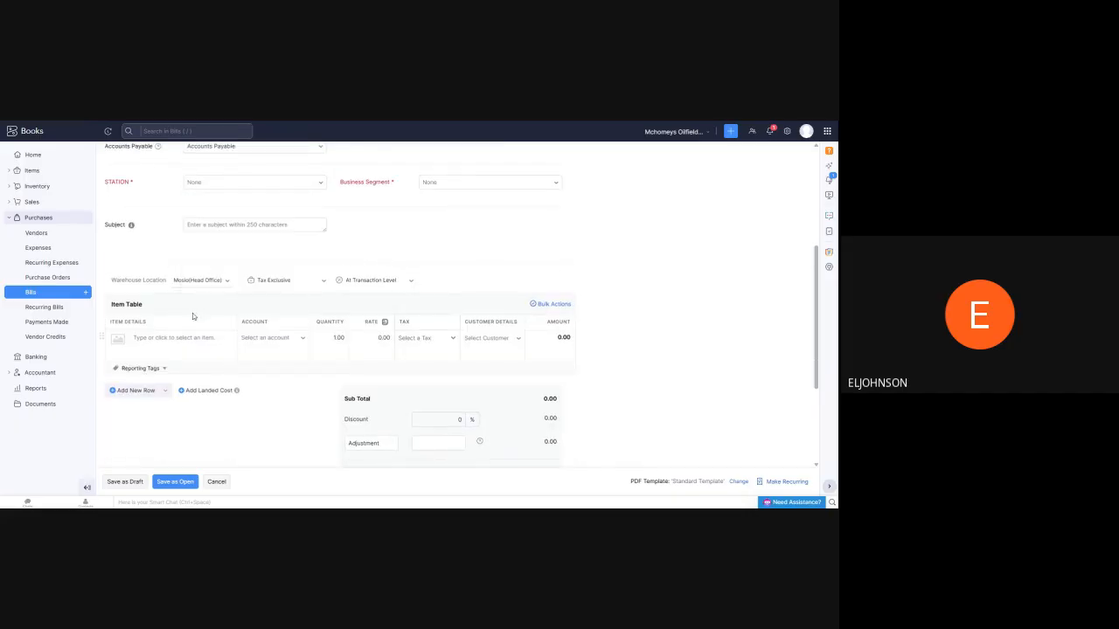
left_click(179, 338)
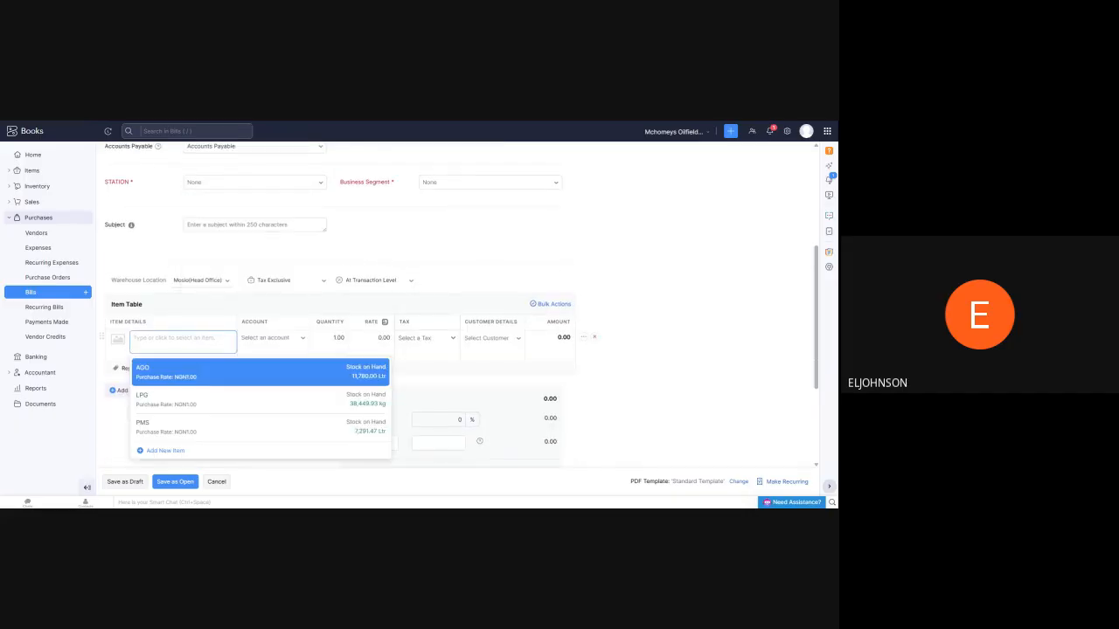
left_click(170, 401)
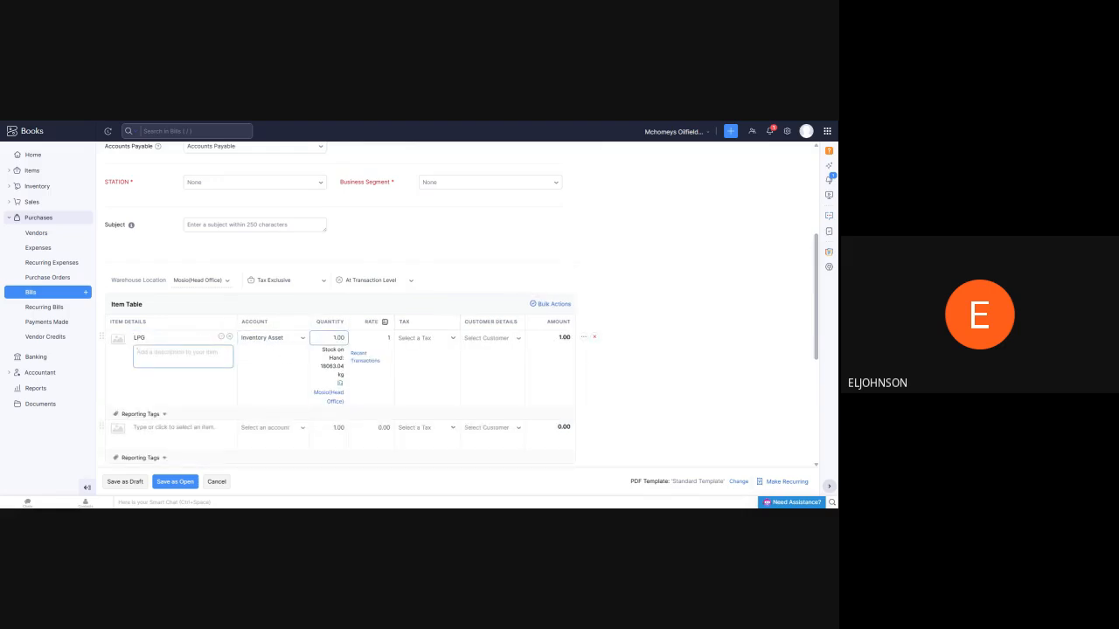
left_click(339, 337)
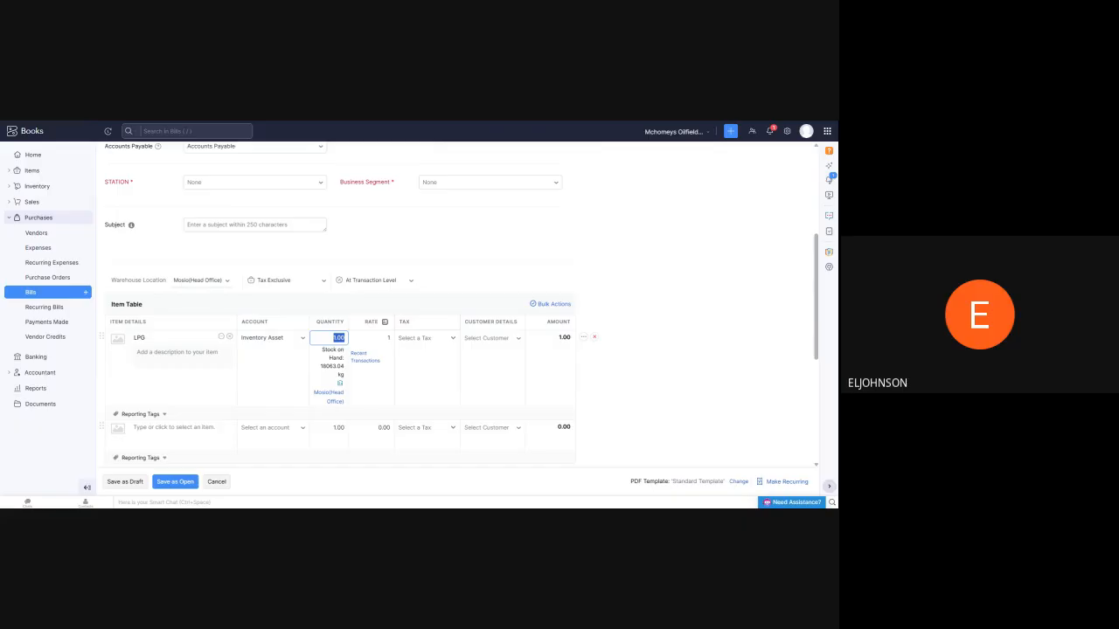
type("20000")
key("Tab")
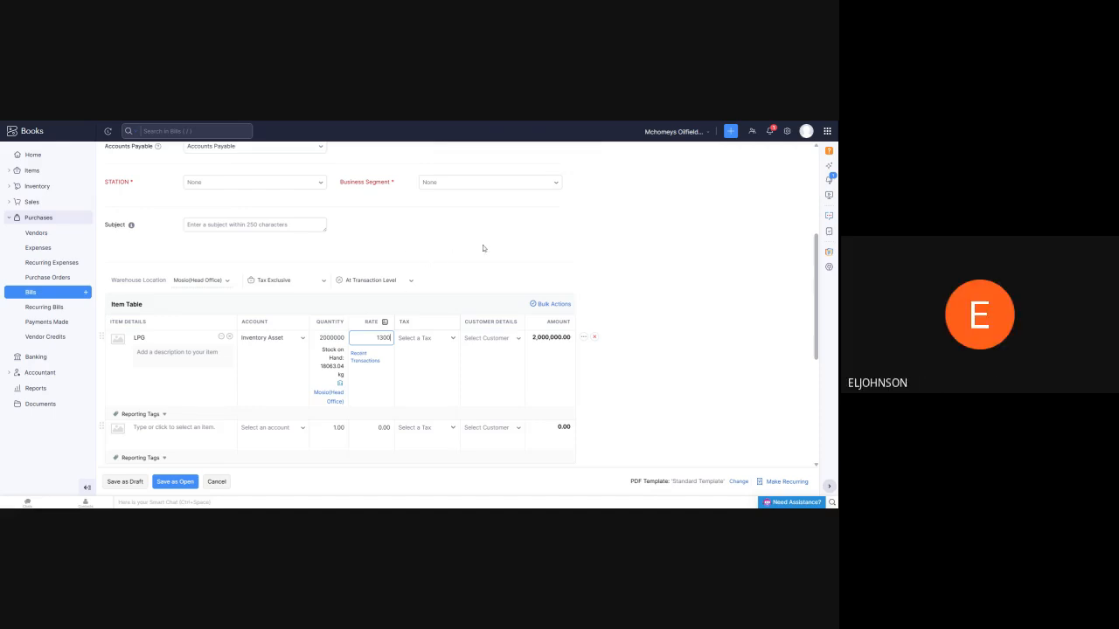
left_click(539, 219)
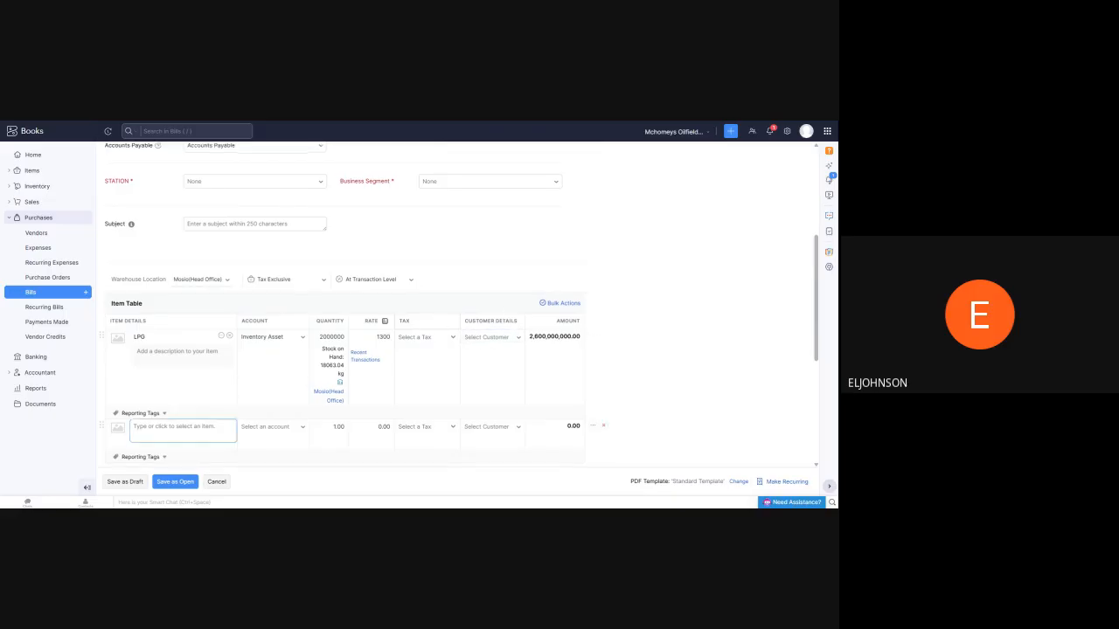
Correct the LPG quantity to 200000 and try to save the bill as open
scroll(210, 427, "down", 1)
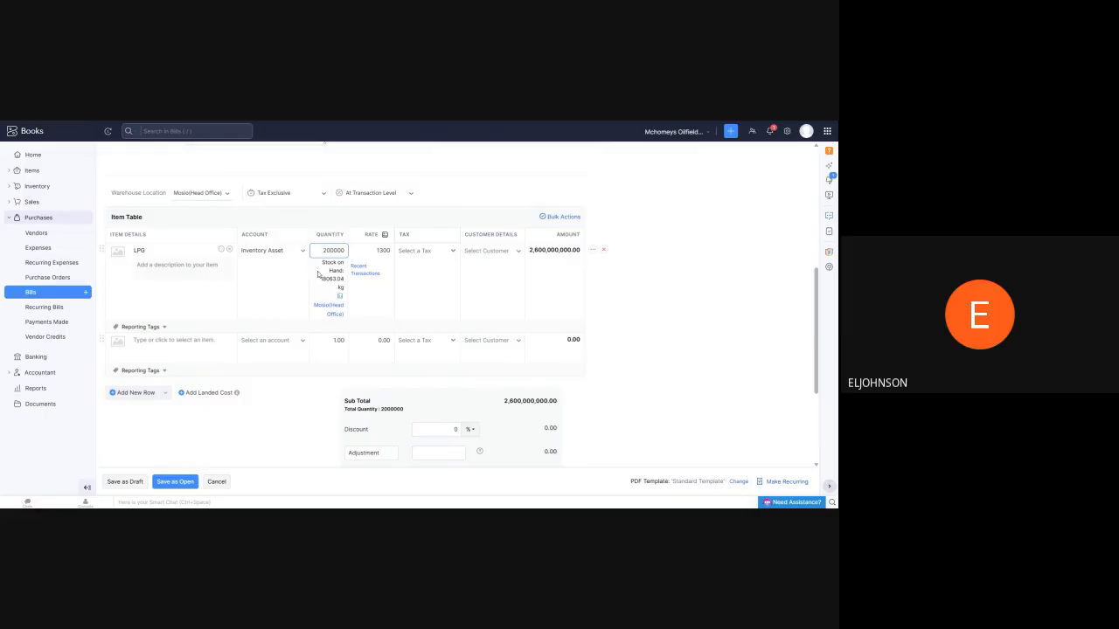
key("BackSpace")
left_click(175, 482)
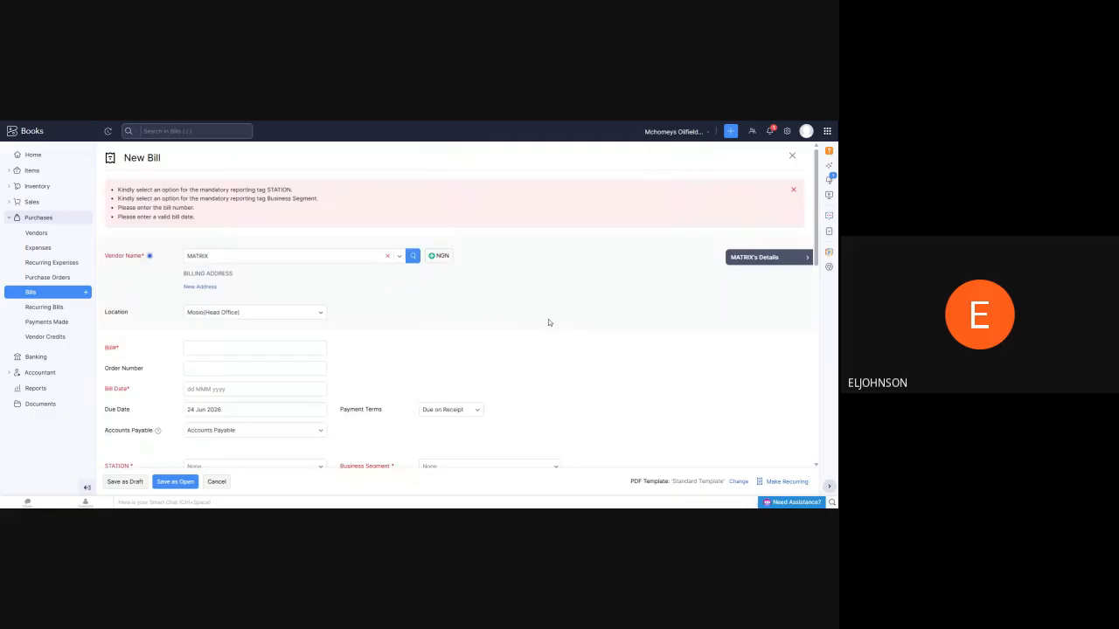
Enter 0003 as the bill number and set the bill date to 24 Jun 2026
scroll(368, 320, "down", 3)
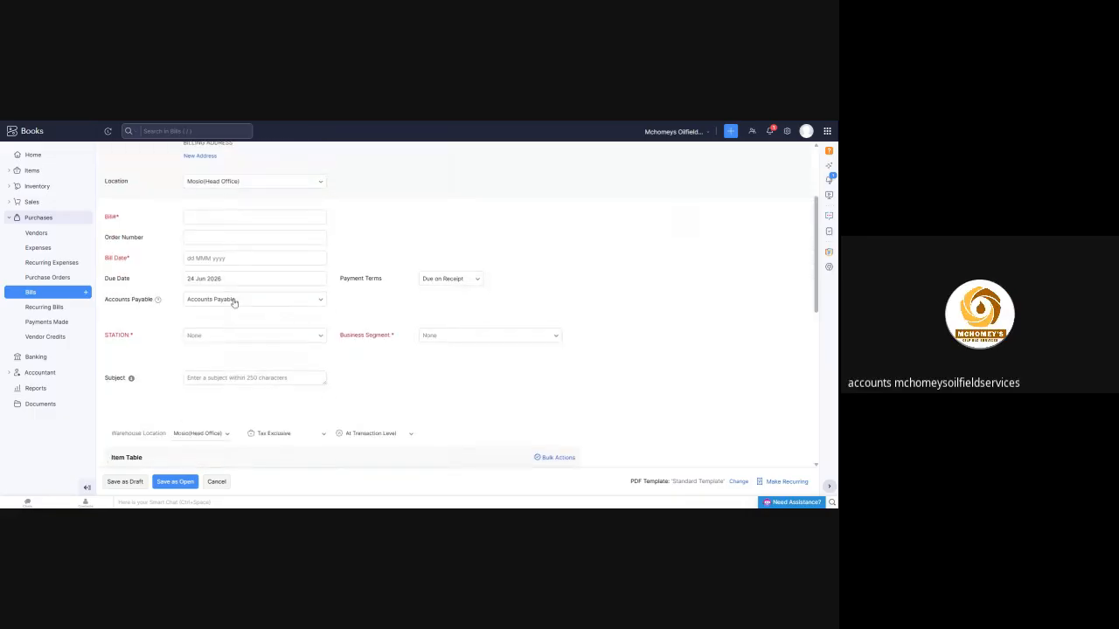
left_click(238, 217)
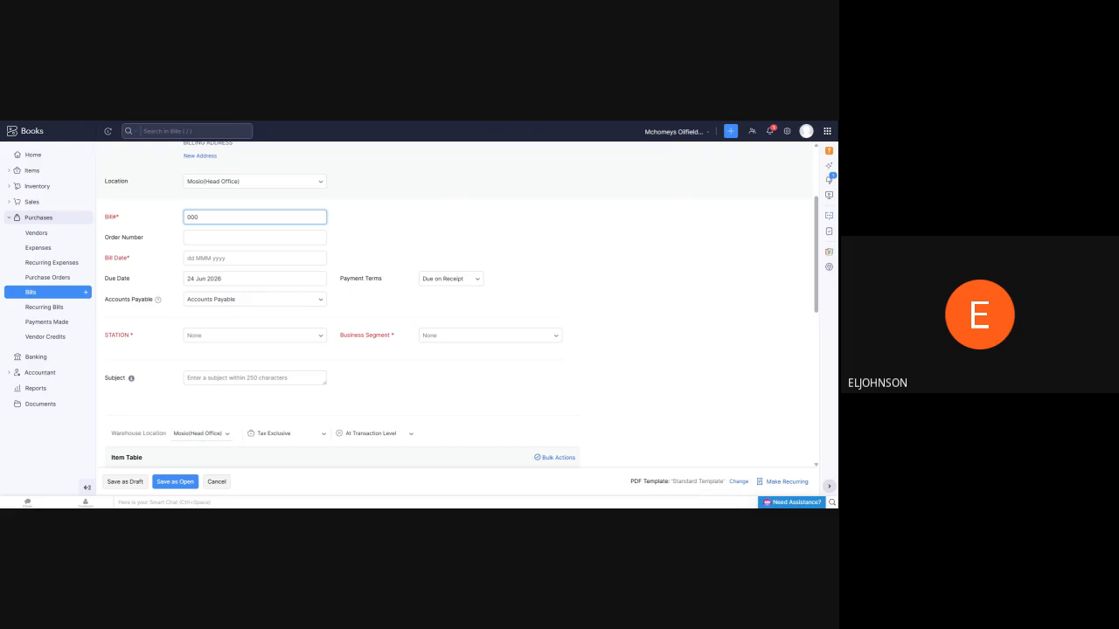
type("0003")
left_click(221, 259)
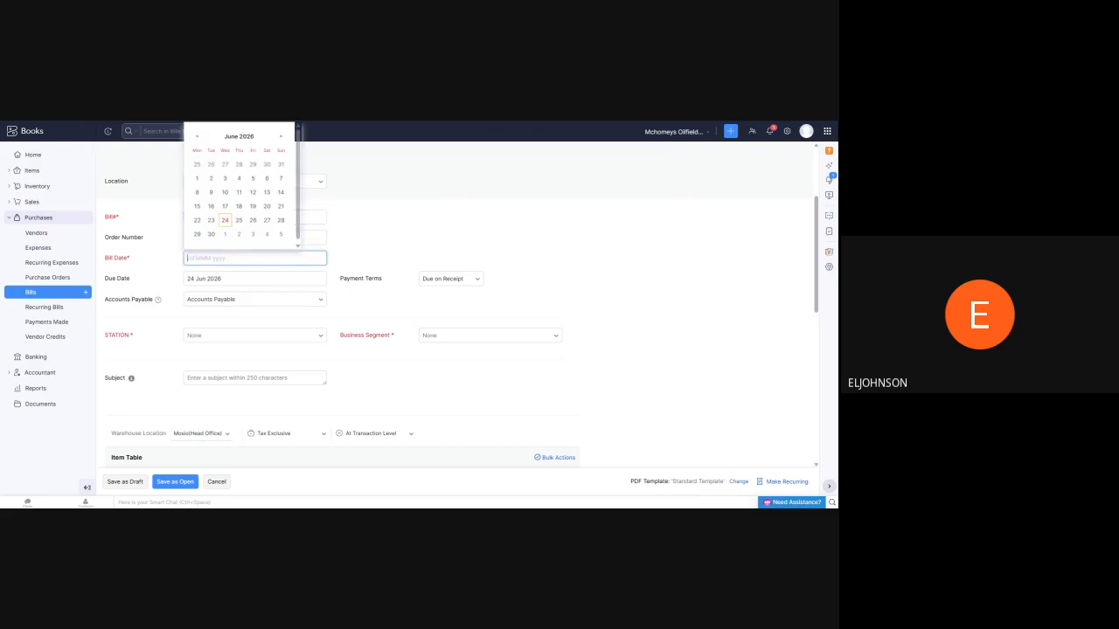
left_click(225, 220)
Set the station to MOSIO and the business segment to Bulk Sales, and save the bill as open
left_click(316, 337)
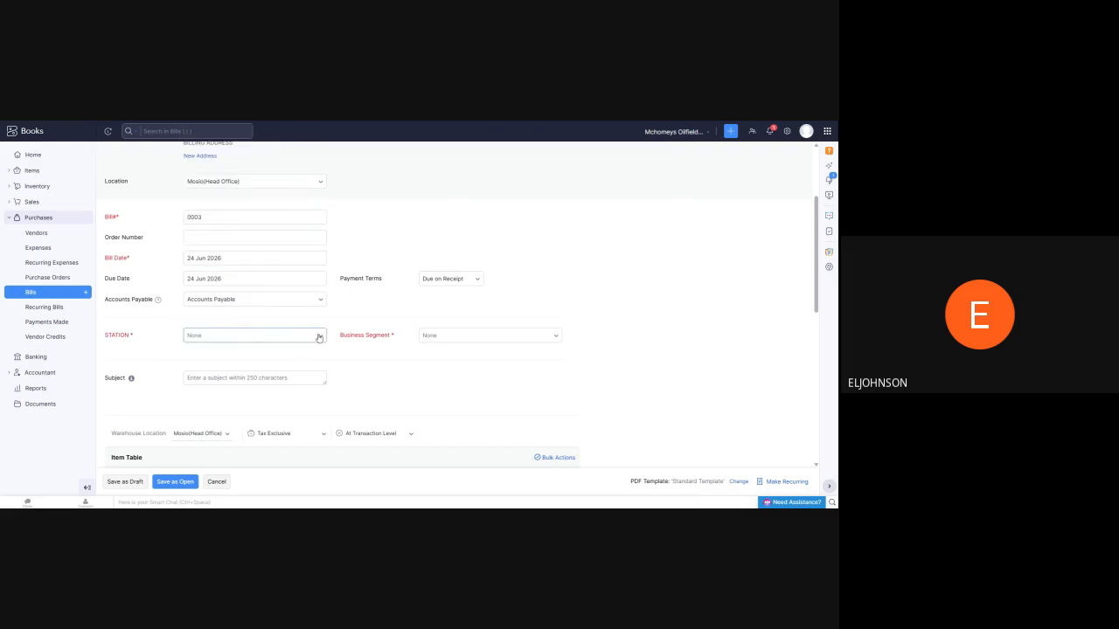
left_click(219, 399)
left_click(558, 341)
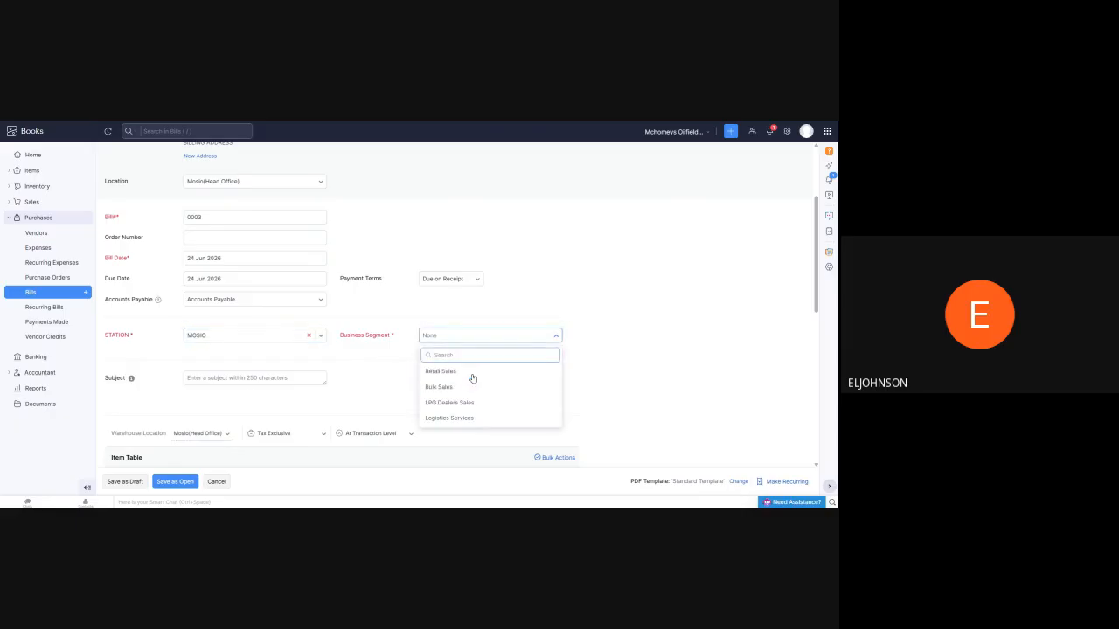
left_click(475, 384)
scroll(288, 285, "down", 5)
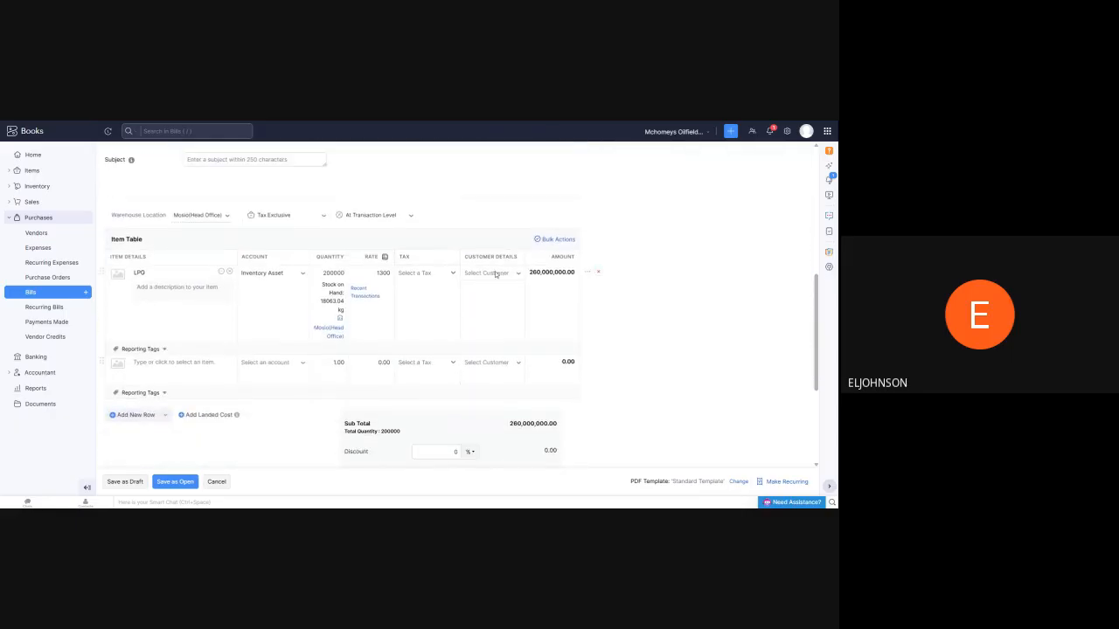
left_click(174, 481)
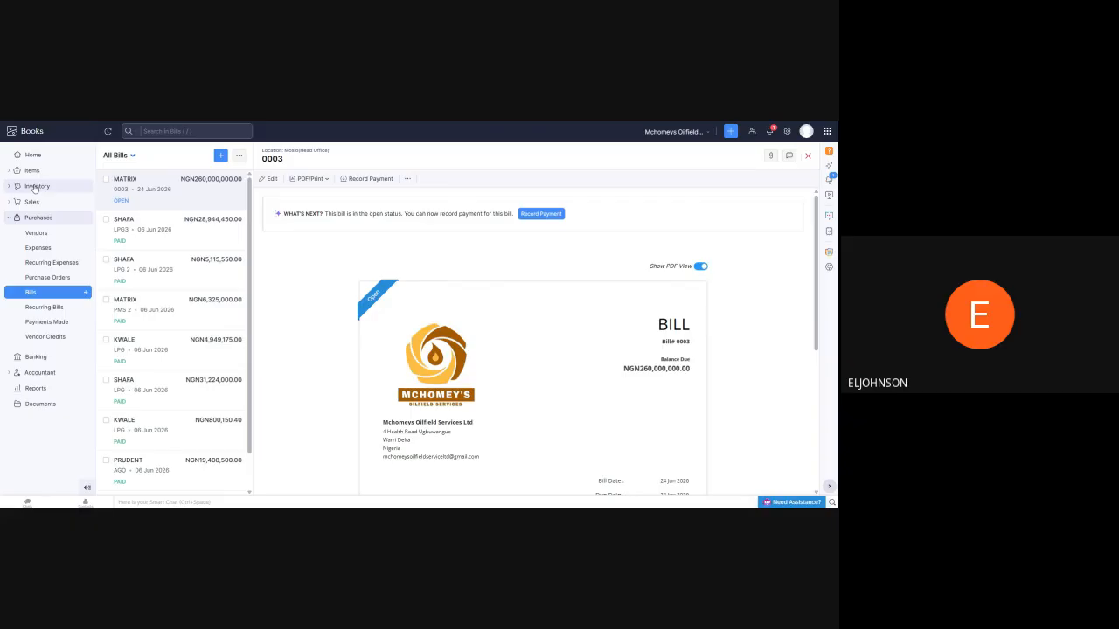
Return to the active items list and check the LPG stock on hand
left_click(35, 186)
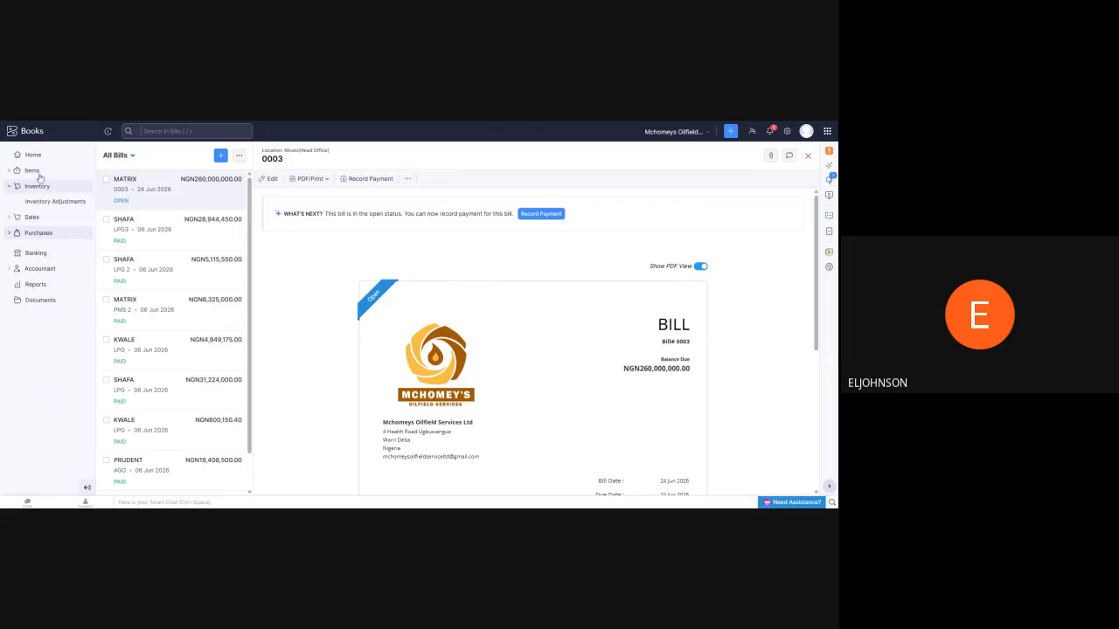
left_click(39, 171)
left_click(32, 186)
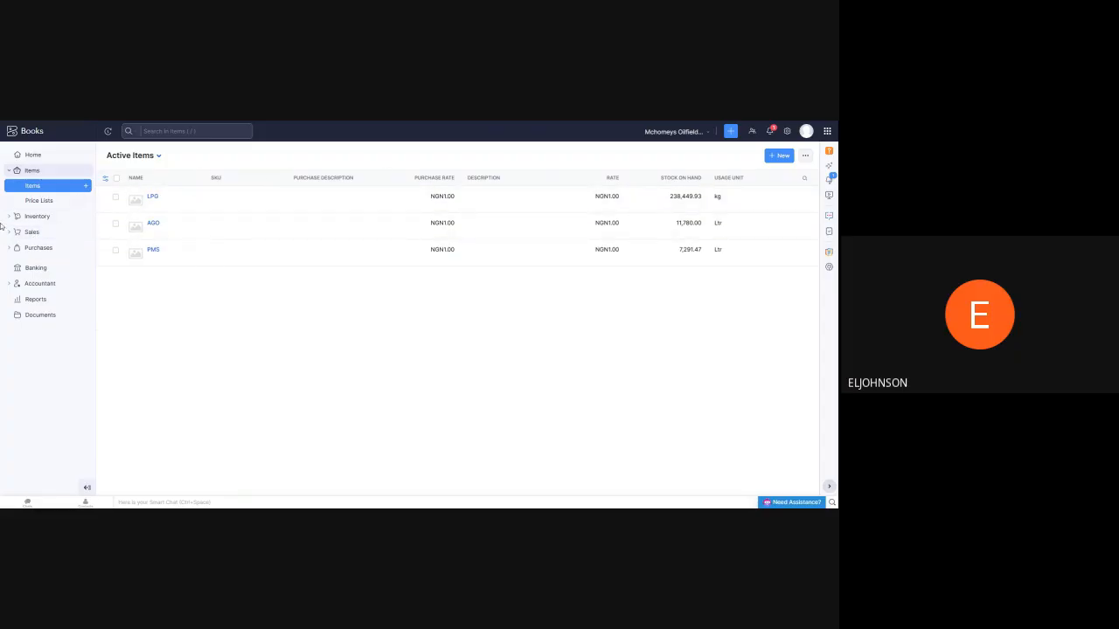
Find MATRIX bill 0003 in the purchase bills list and delete it
left_click(30, 233)
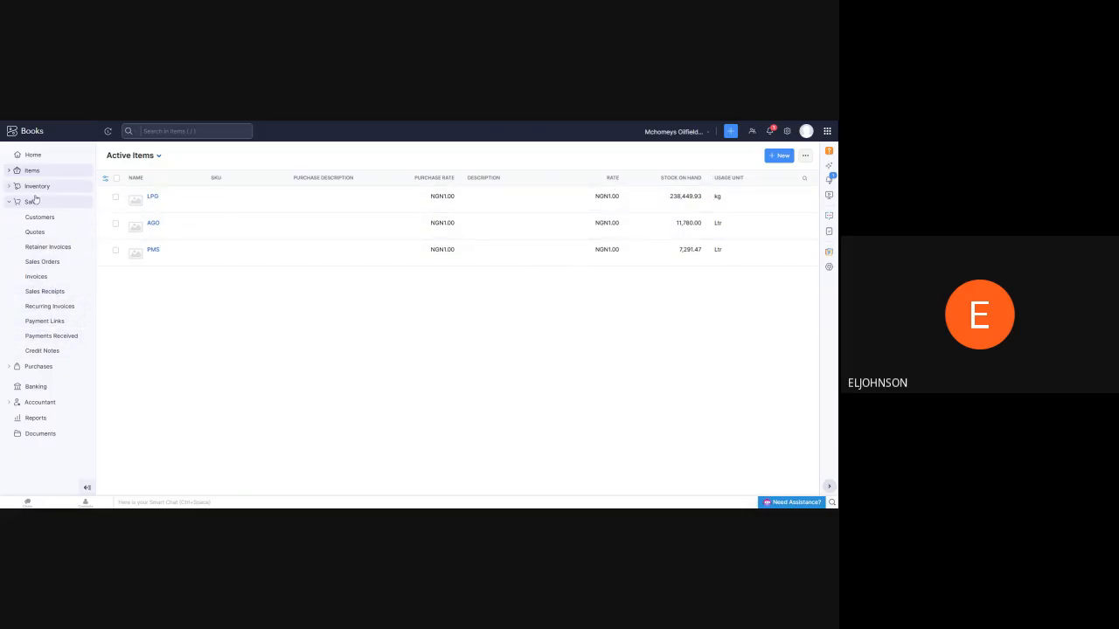
left_click(37, 367)
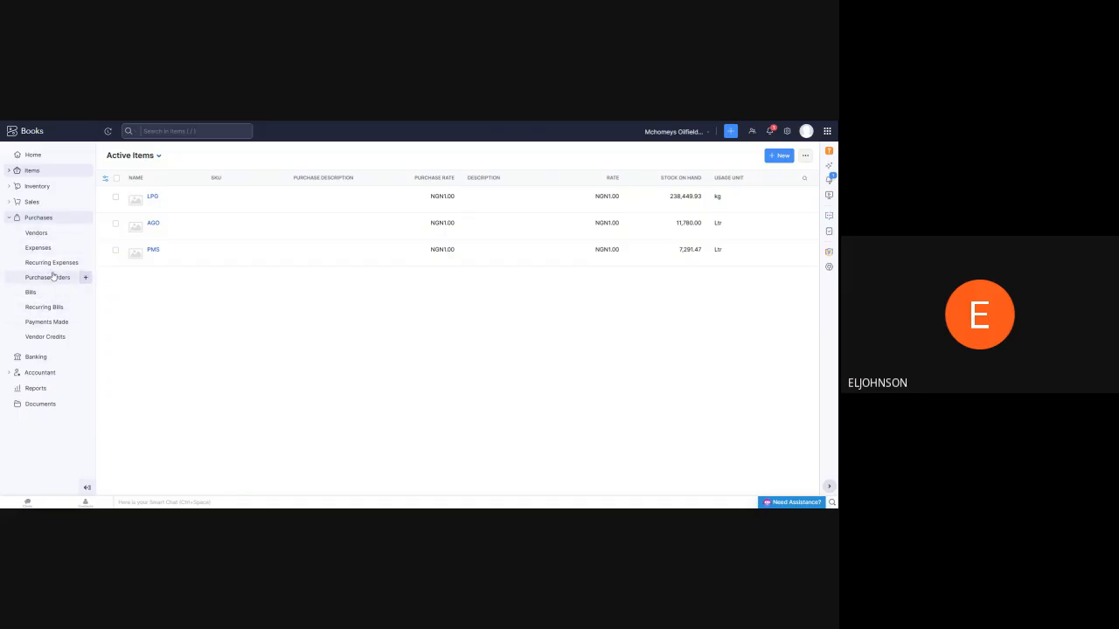
left_click(38, 281)
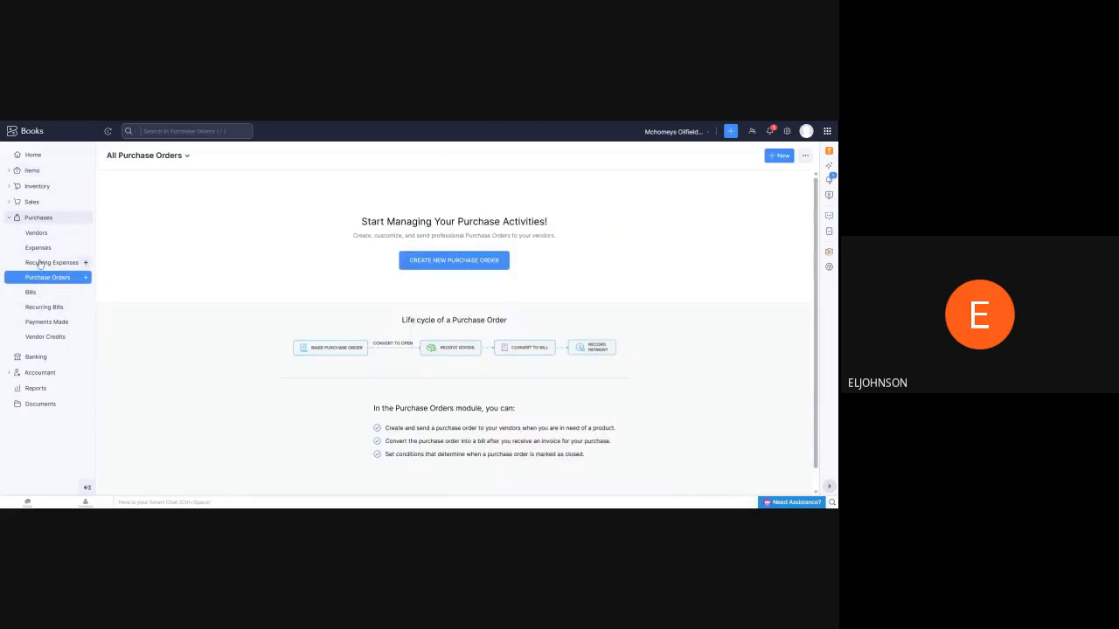
left_click(30, 294)
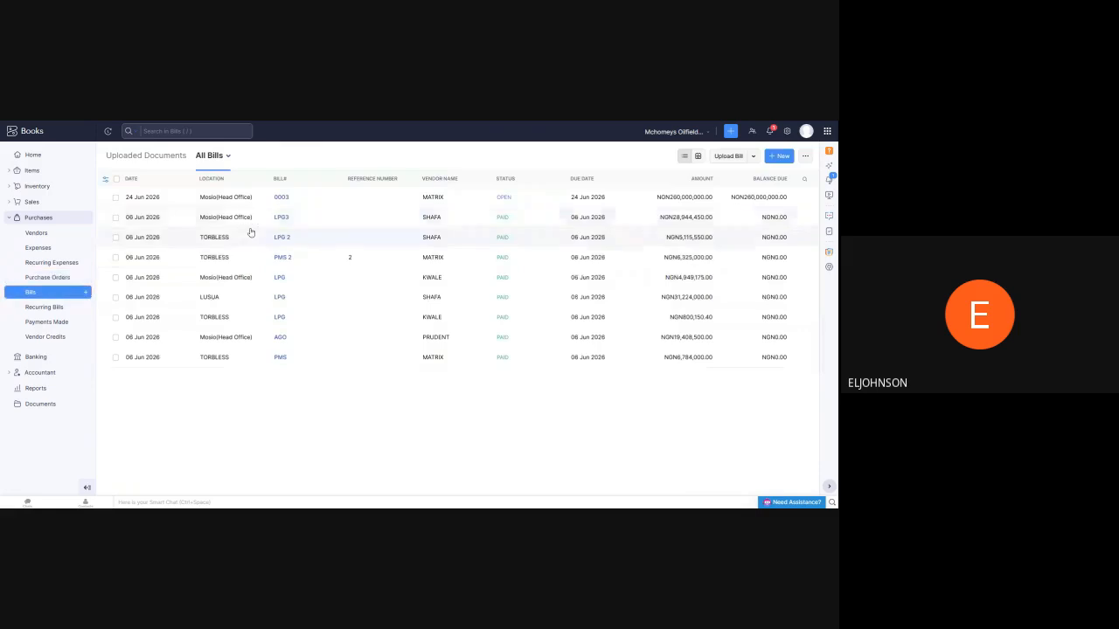
left_click(218, 200)
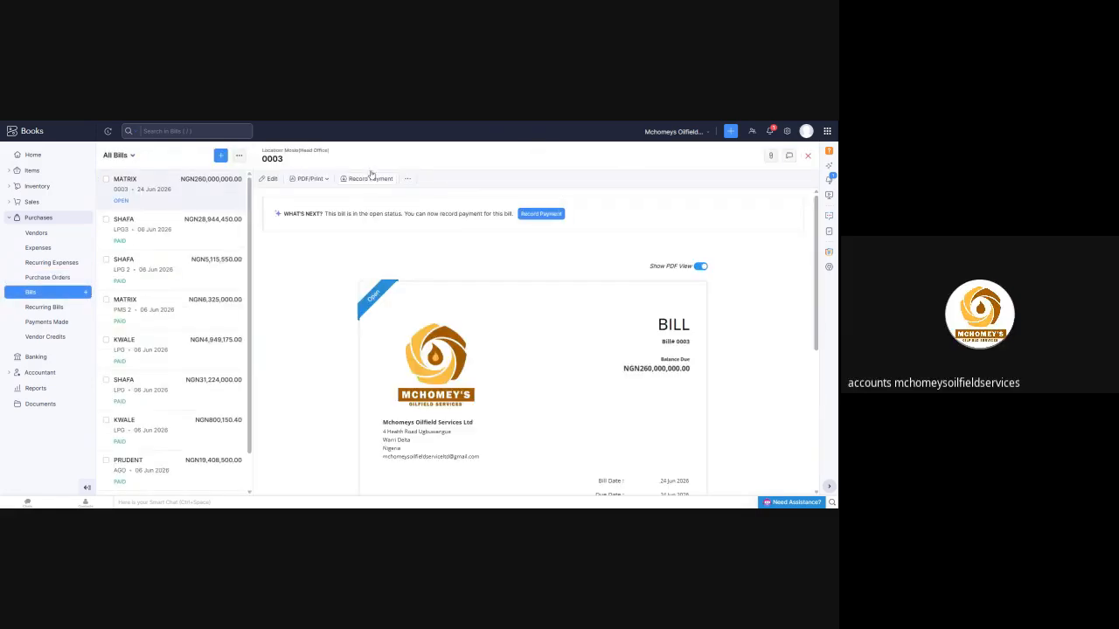
left_click(407, 180)
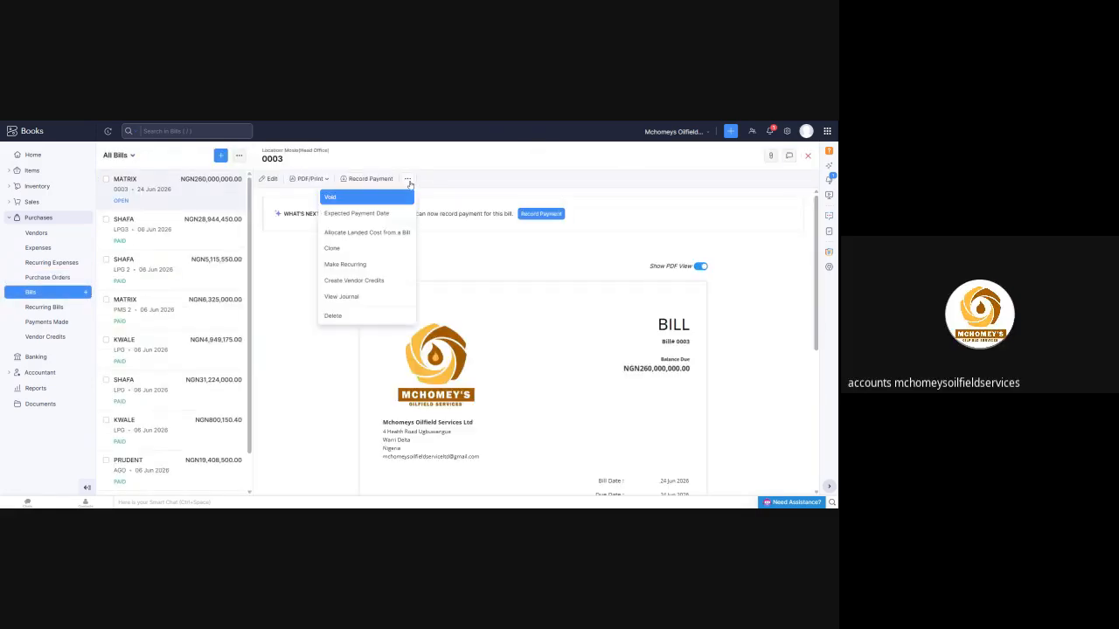
left_click(336, 315)
left_click(336, 176)
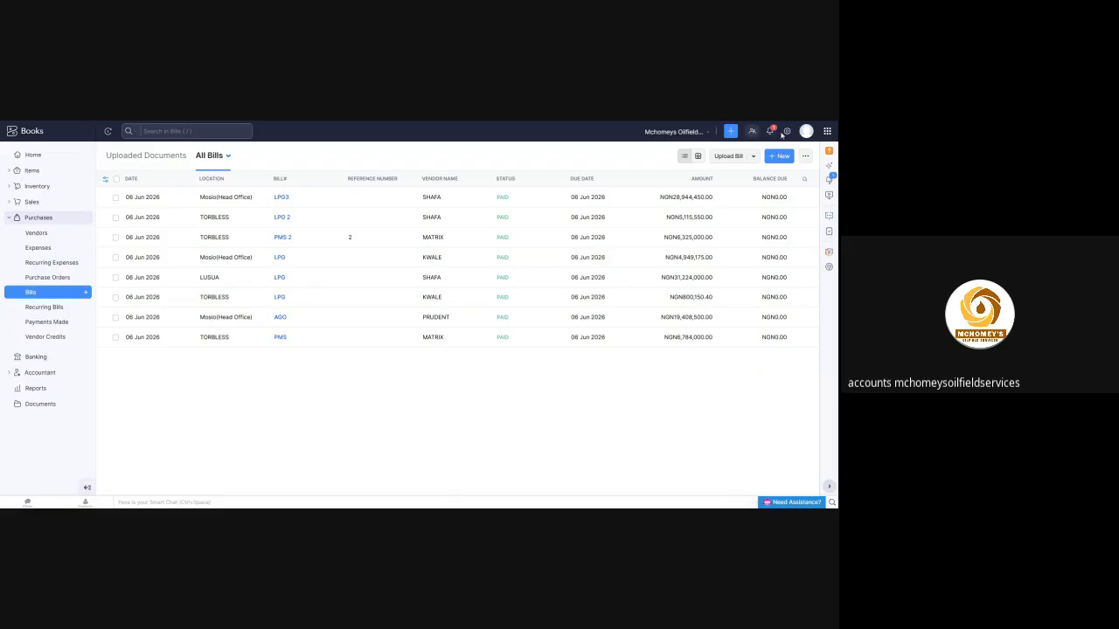
Open the Locations page in the organization settings
left_click(787, 132)
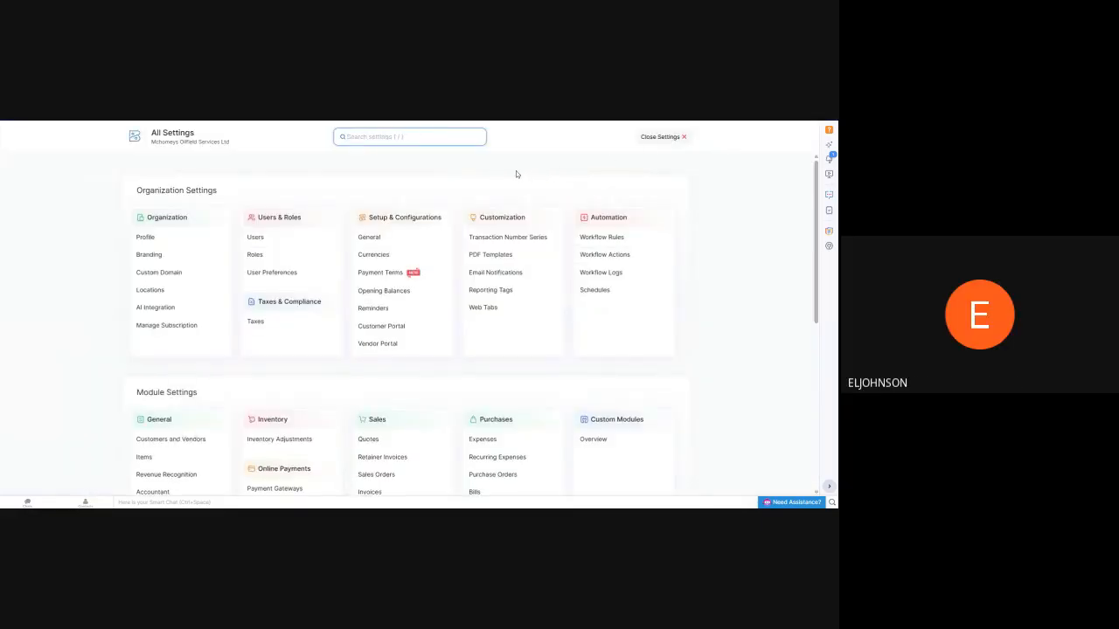
scroll(376, 310, "down", 3)
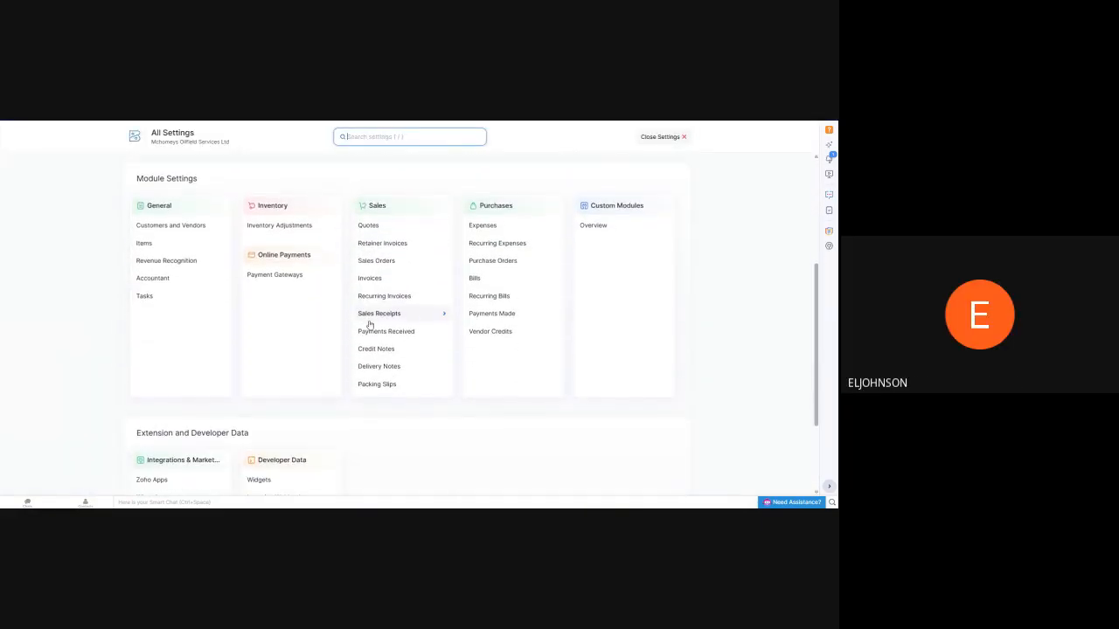
scroll(455, 278, "up", 2)
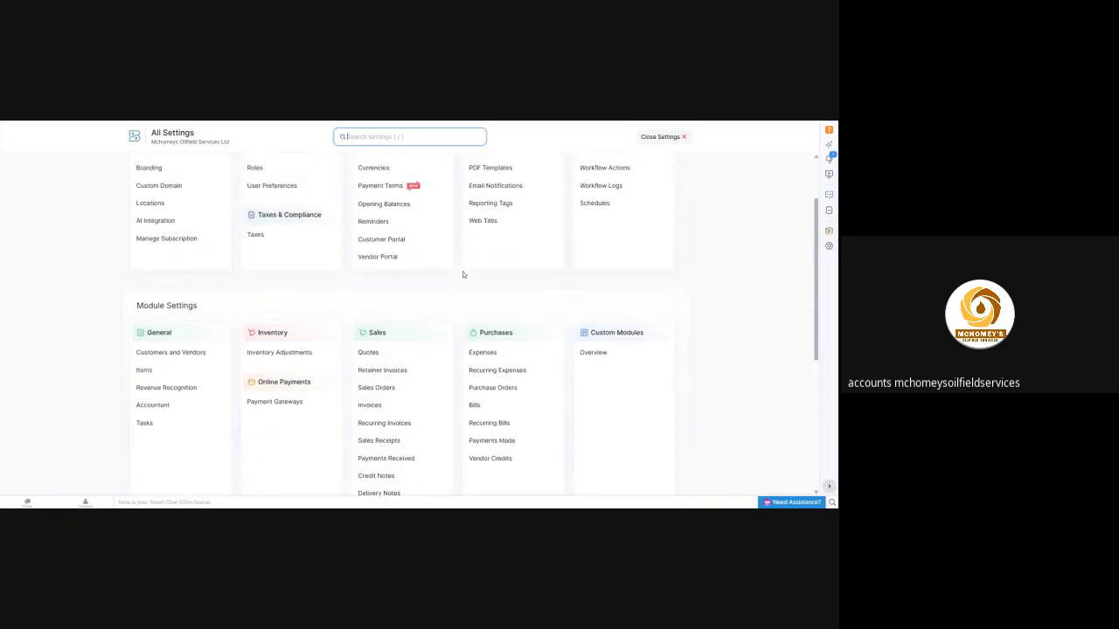
scroll(454, 271, "up", 1)
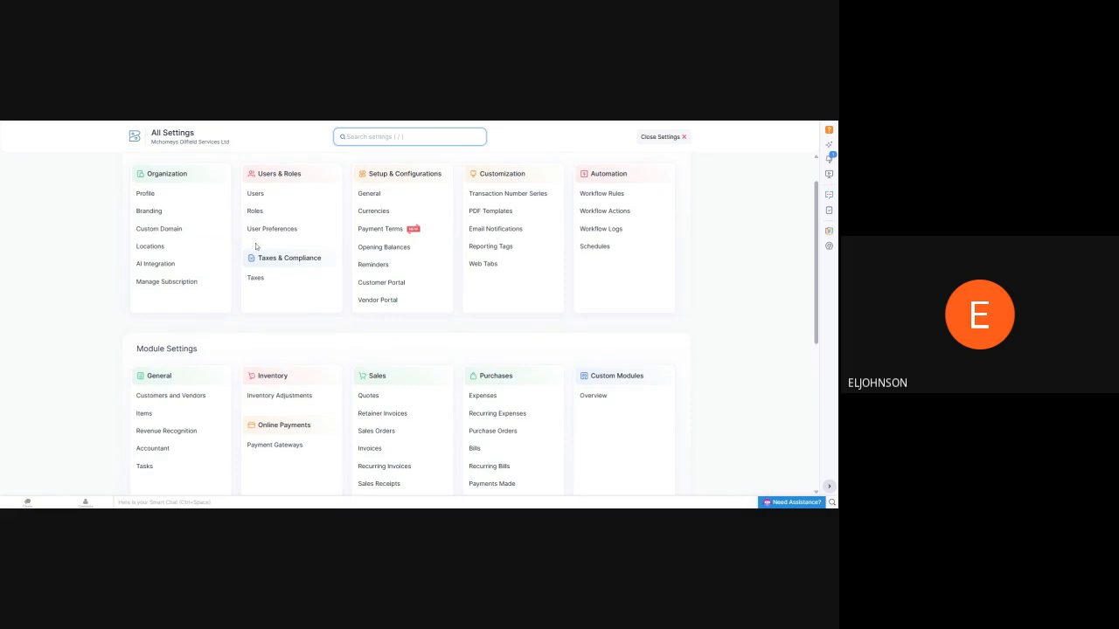
left_click(150, 246)
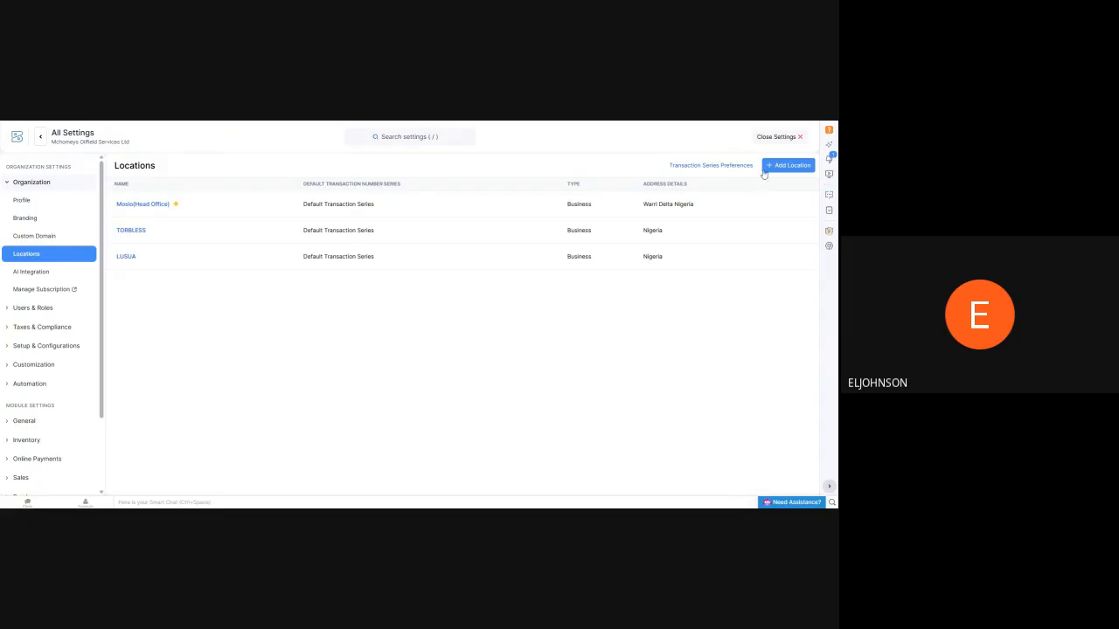
Start a new business location and name it lagos
left_click(789, 166)
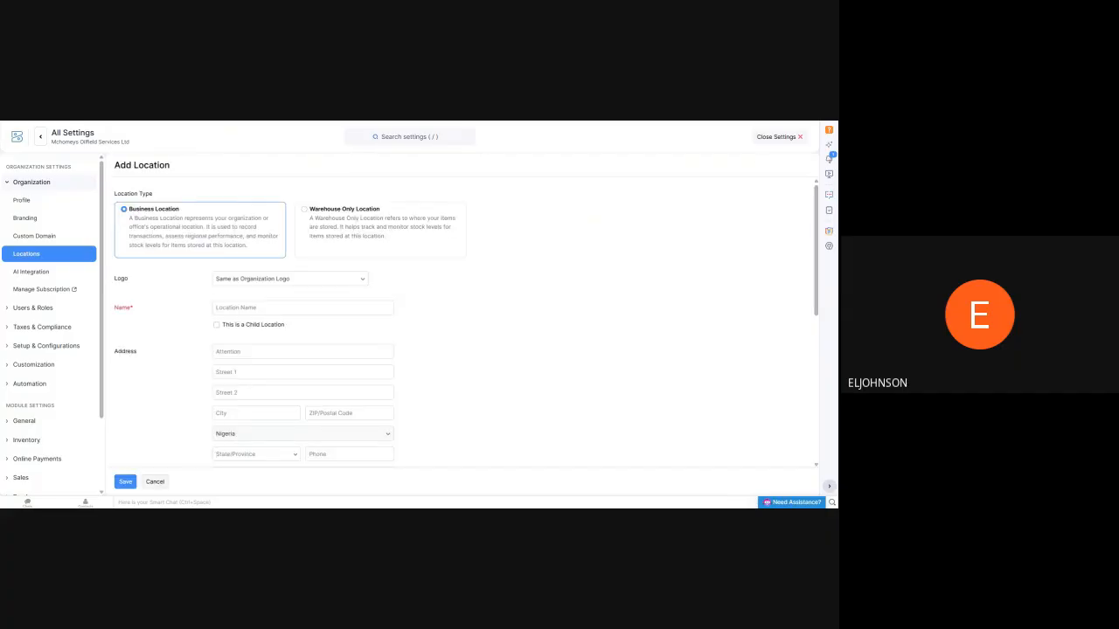
scroll(312, 234, "down", 1)
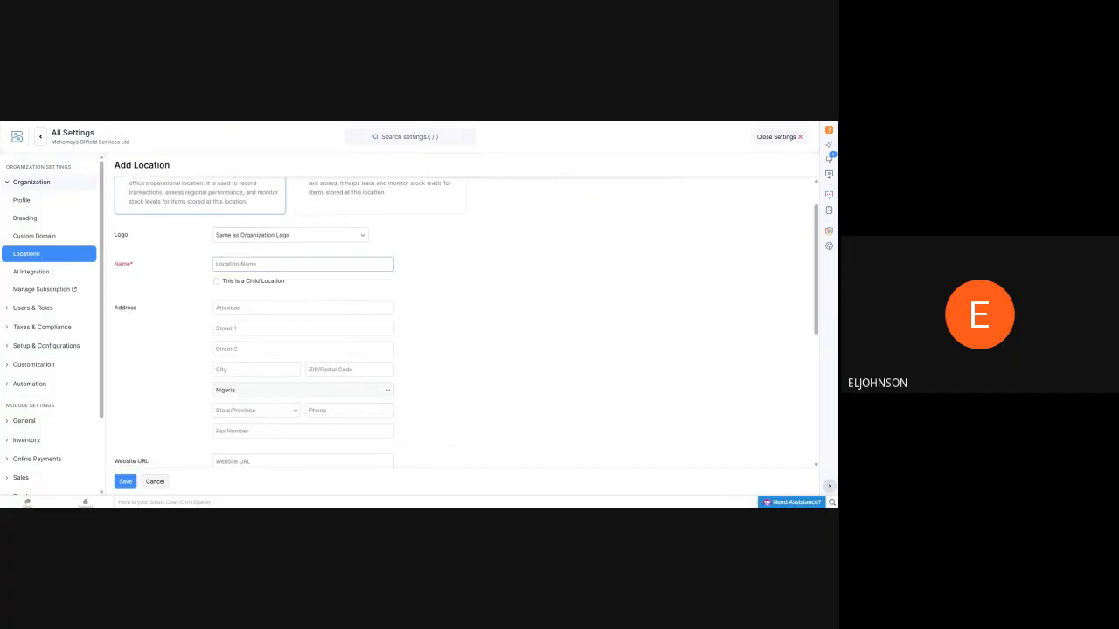
scroll(214, 256, "down", 1)
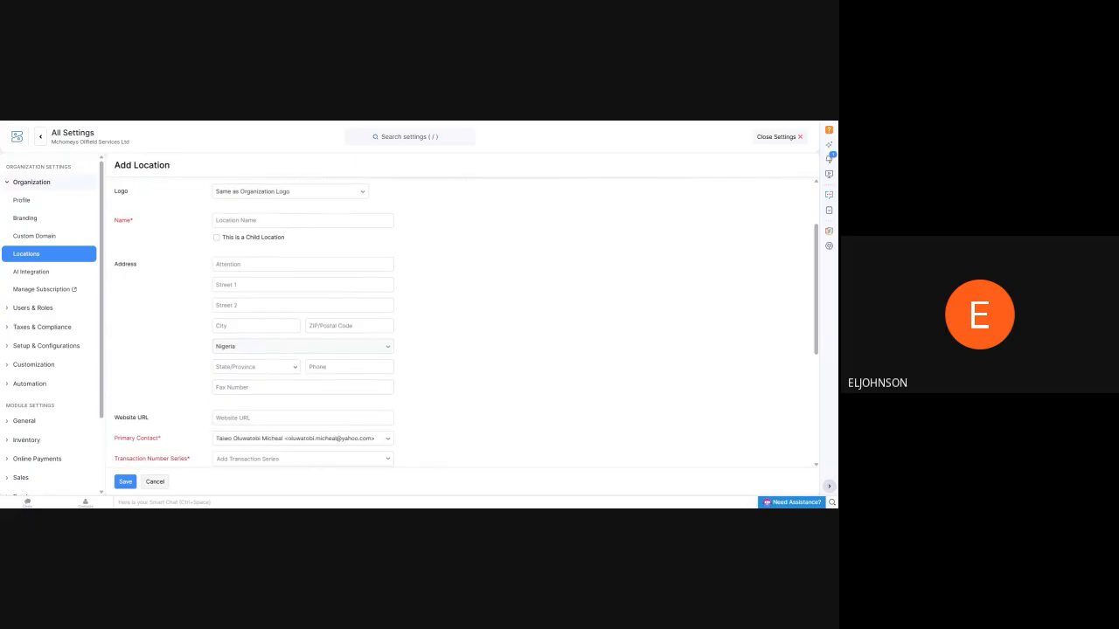
left_click(302, 221)
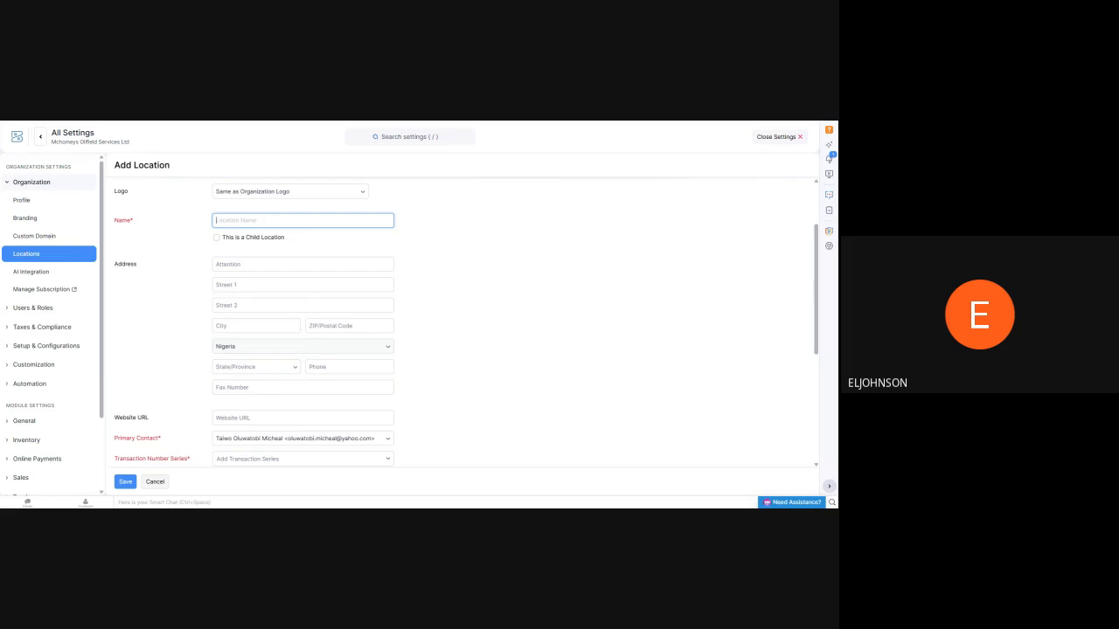
type("le")
left_click(516, 232)
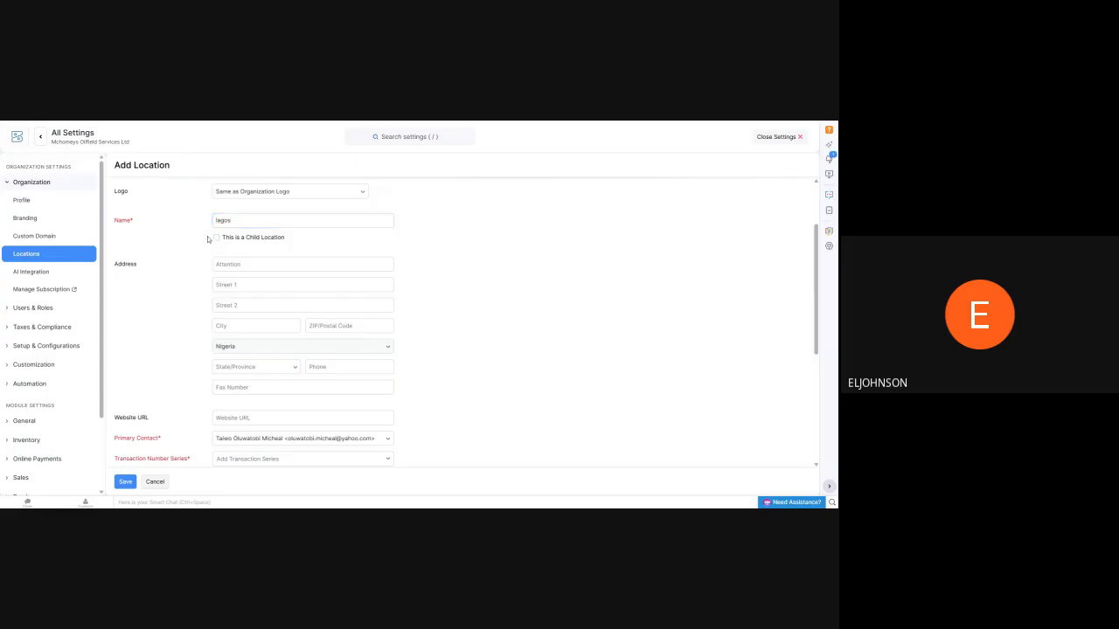
Assign Default Transaction Series as both the transaction number series and its default, and try to save the lagos location
scroll(210, 239, "down", 3)
scroll(196, 300, "down", 1)
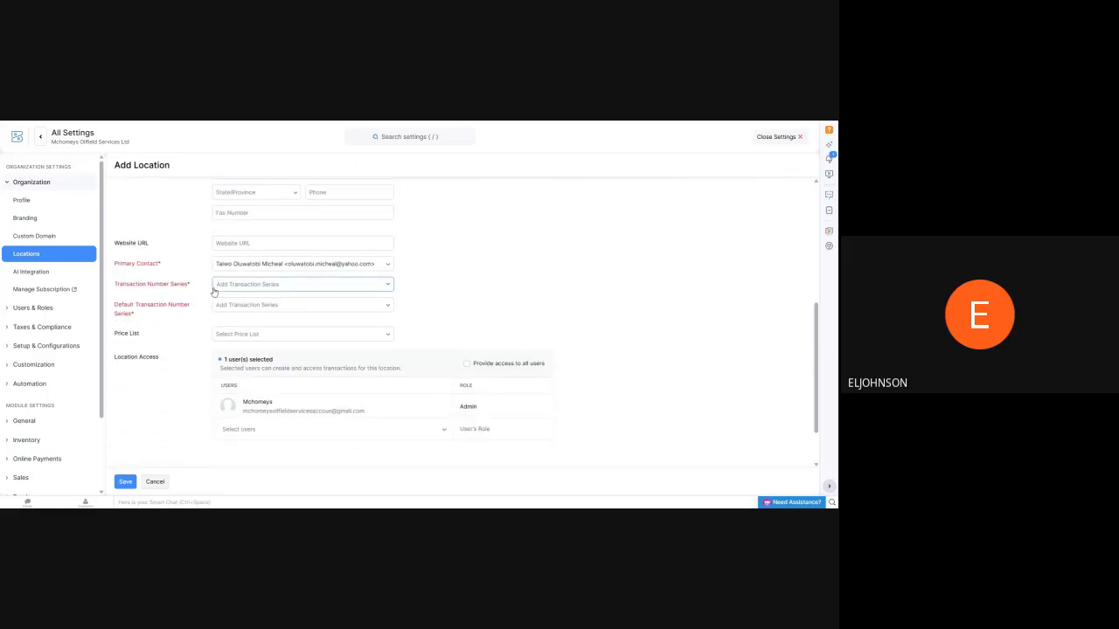
scroll(210, 301, "up", 6)
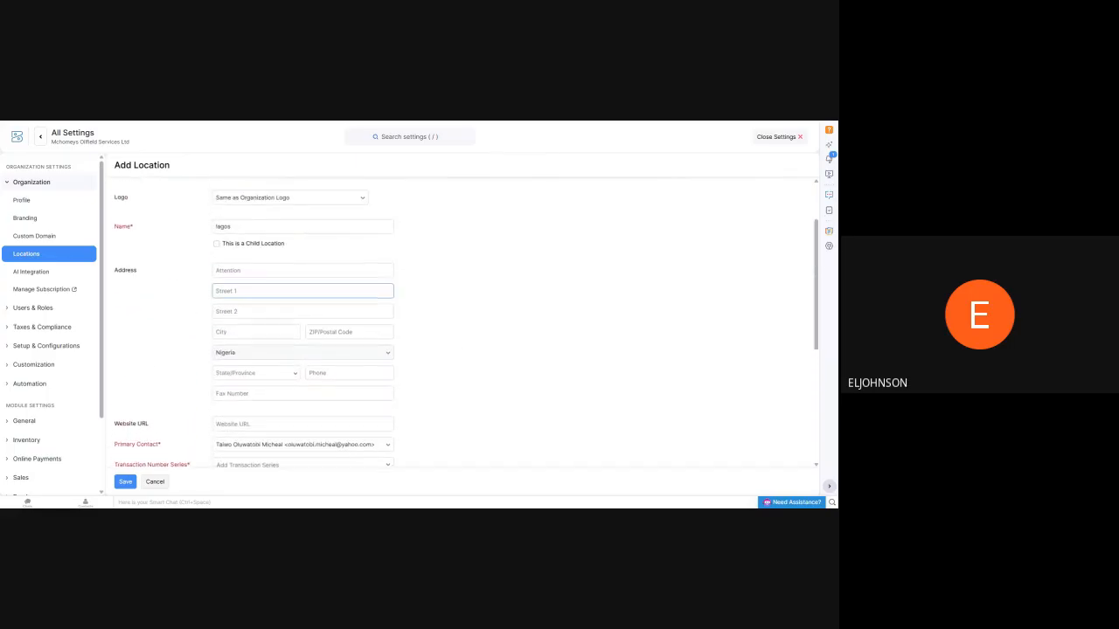
scroll(151, 363, "down", 3)
scroll(151, 369, "down", 3)
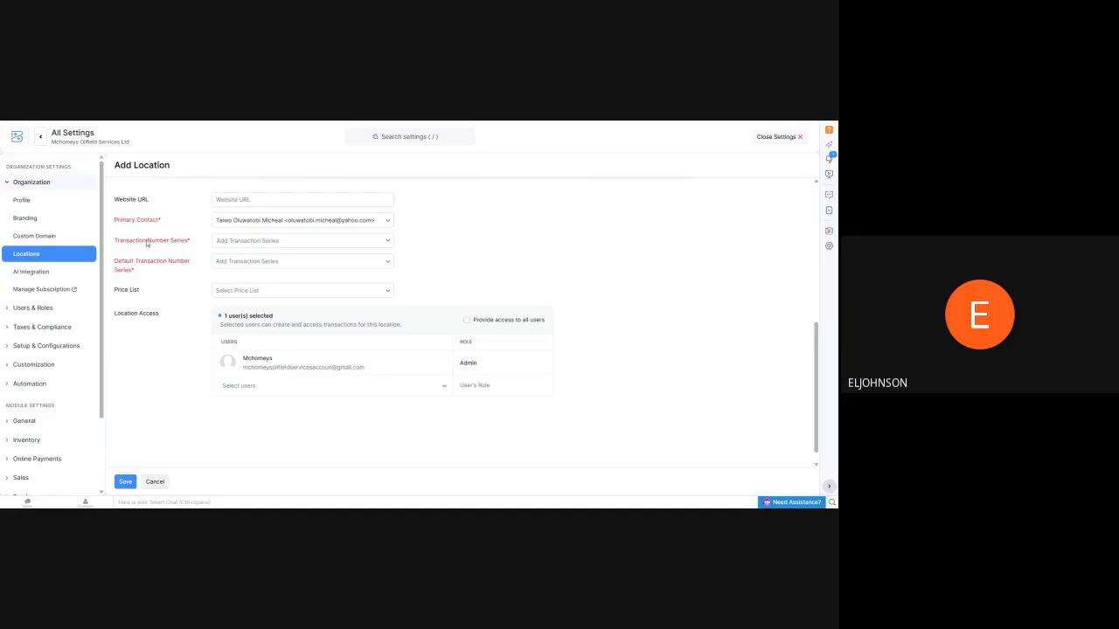
left_click(390, 242)
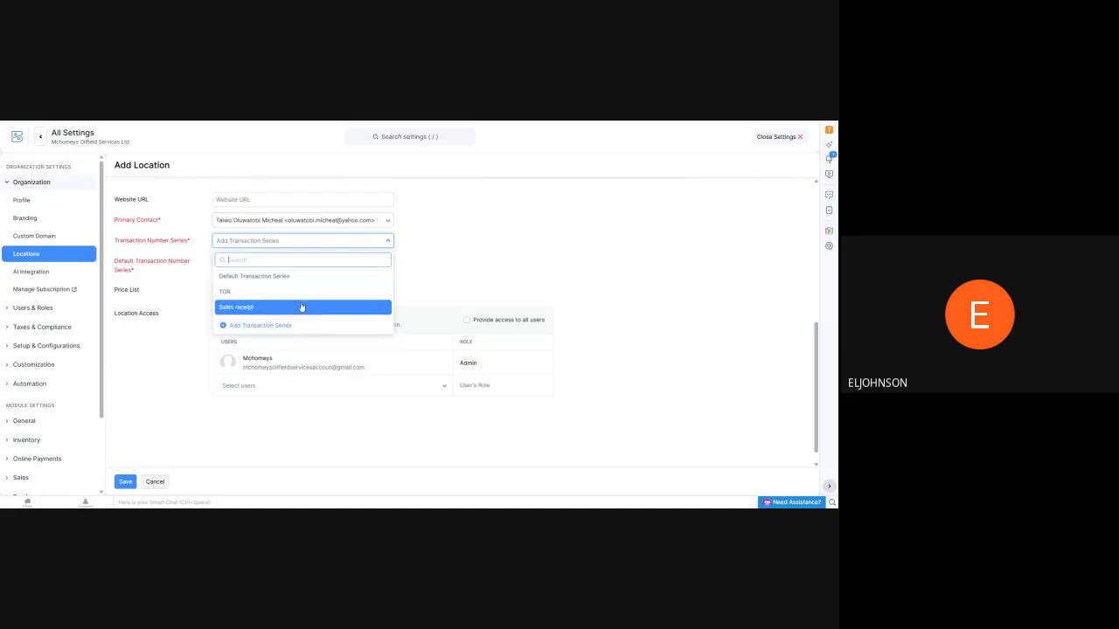
left_click(315, 281)
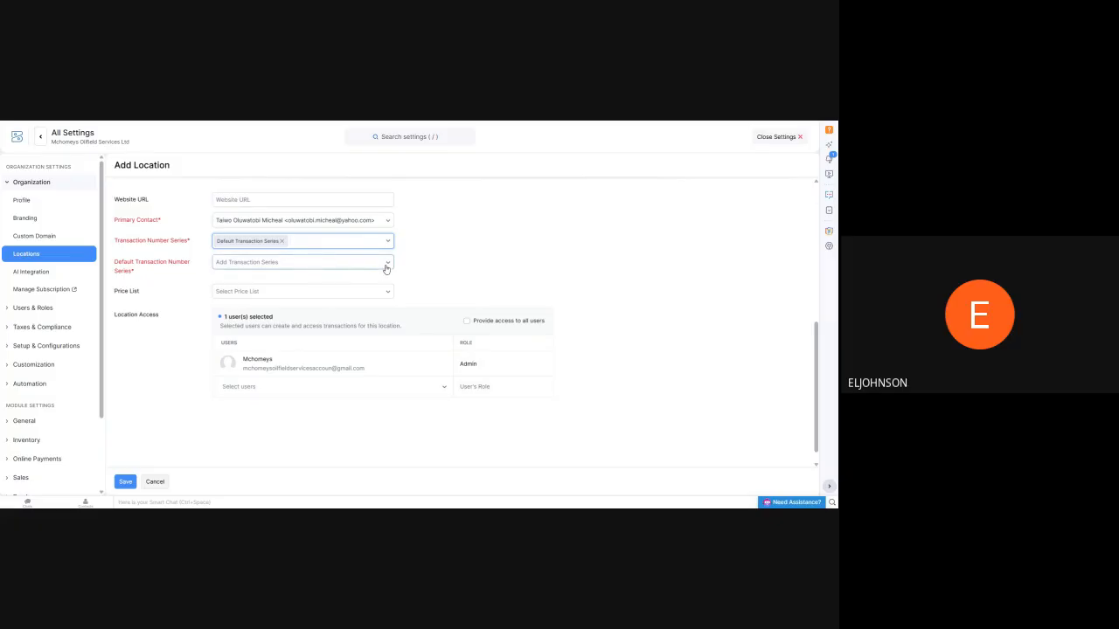
left_click(387, 263)
left_click(337, 298)
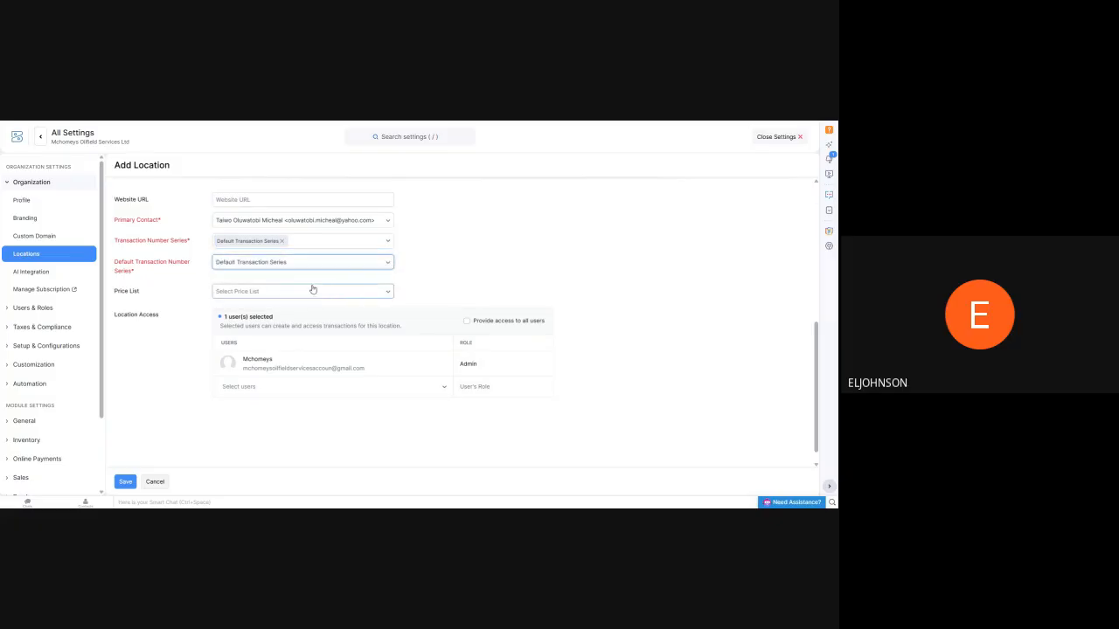
left_click(125, 482)
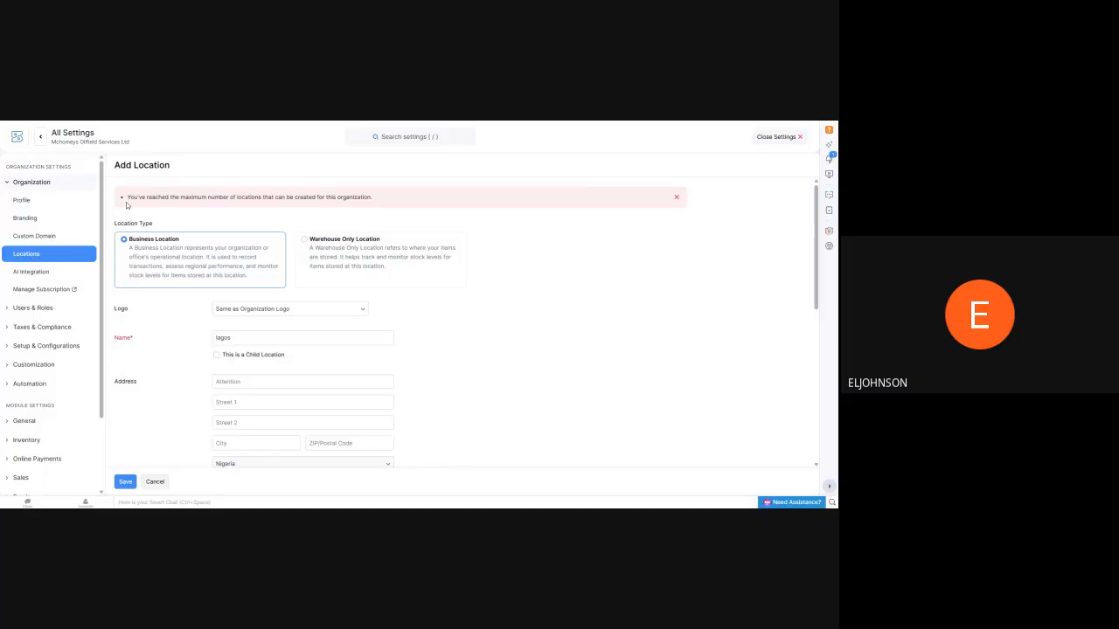
Dismiss the alert on the location form and leave the organization settings without adding the location
left_click_drag(128, 196, 754, 213)
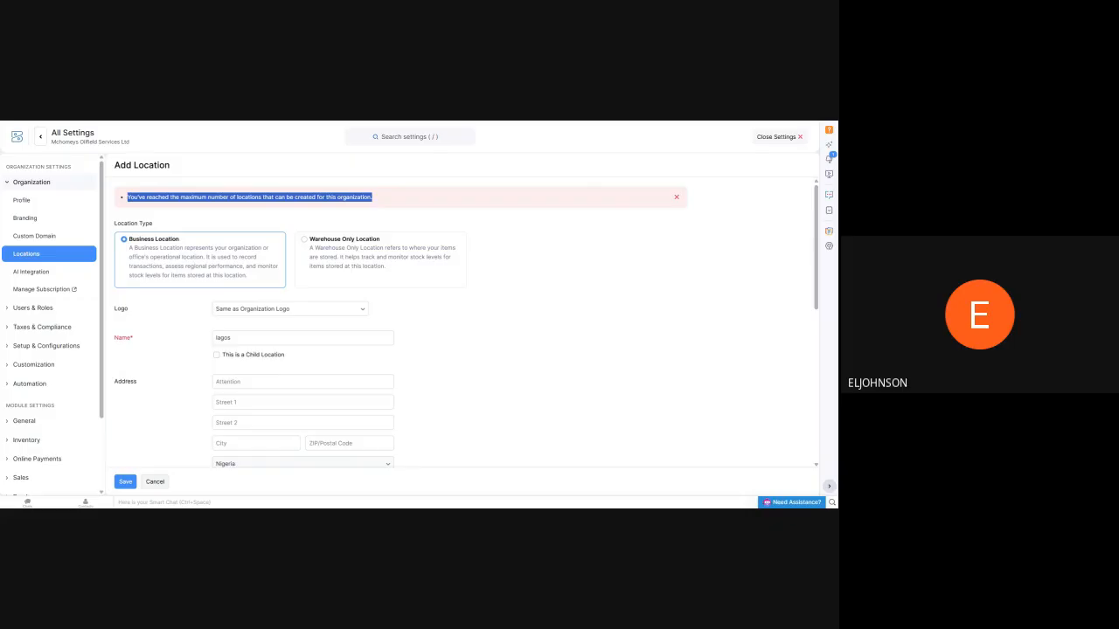
left_click(677, 198)
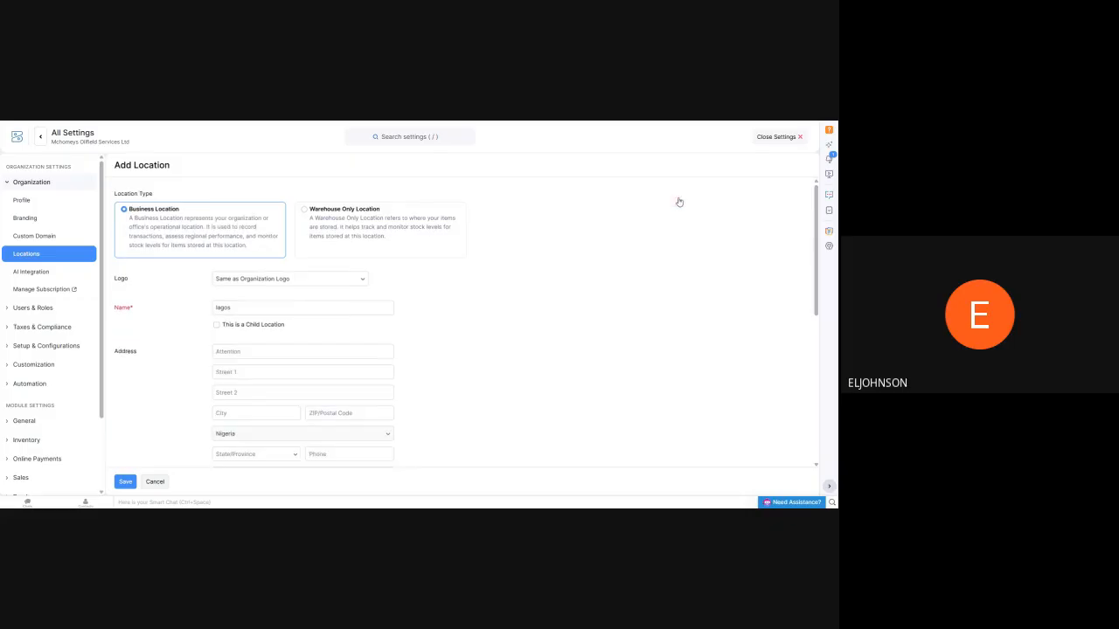
left_click(797, 138)
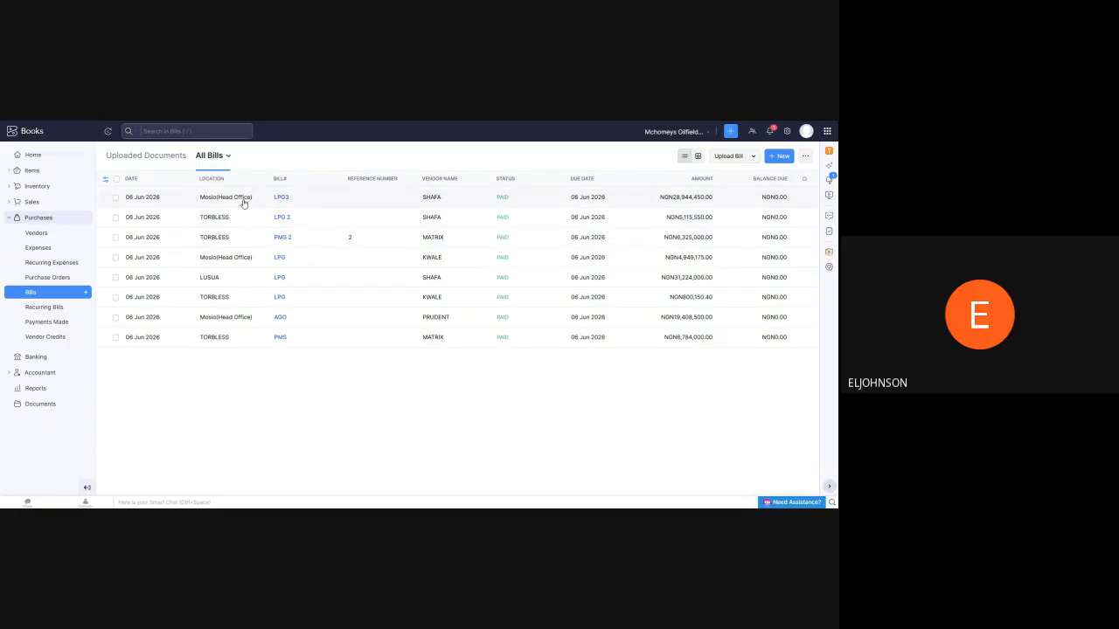
left_click(787, 131)
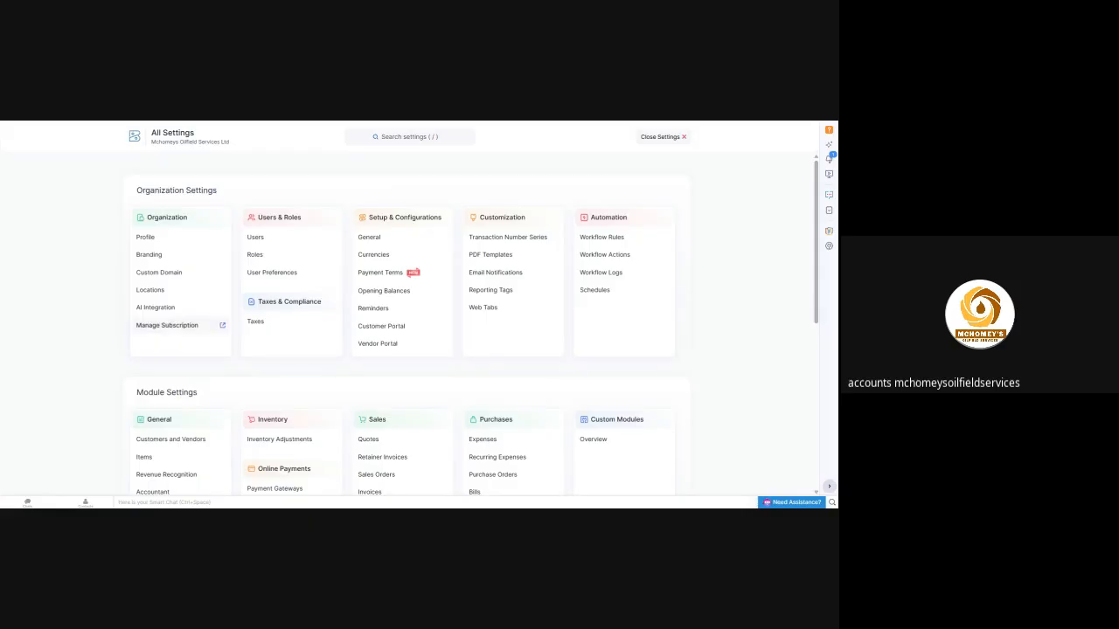
left_click(684, 138)
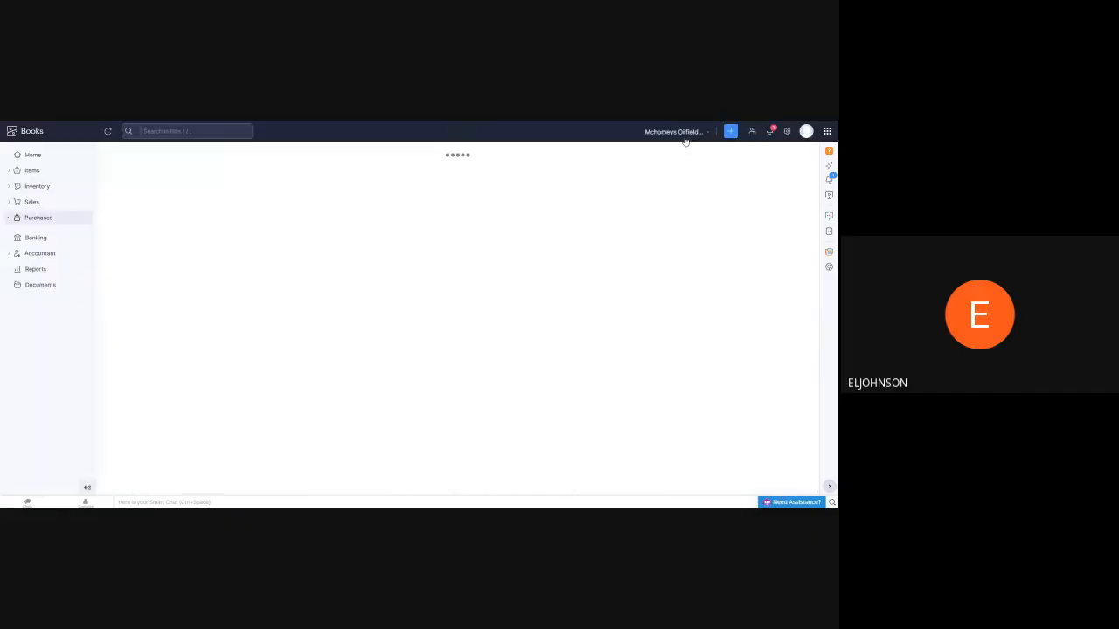
Open the LPG item from the active items list for editing
left_click(33, 170)
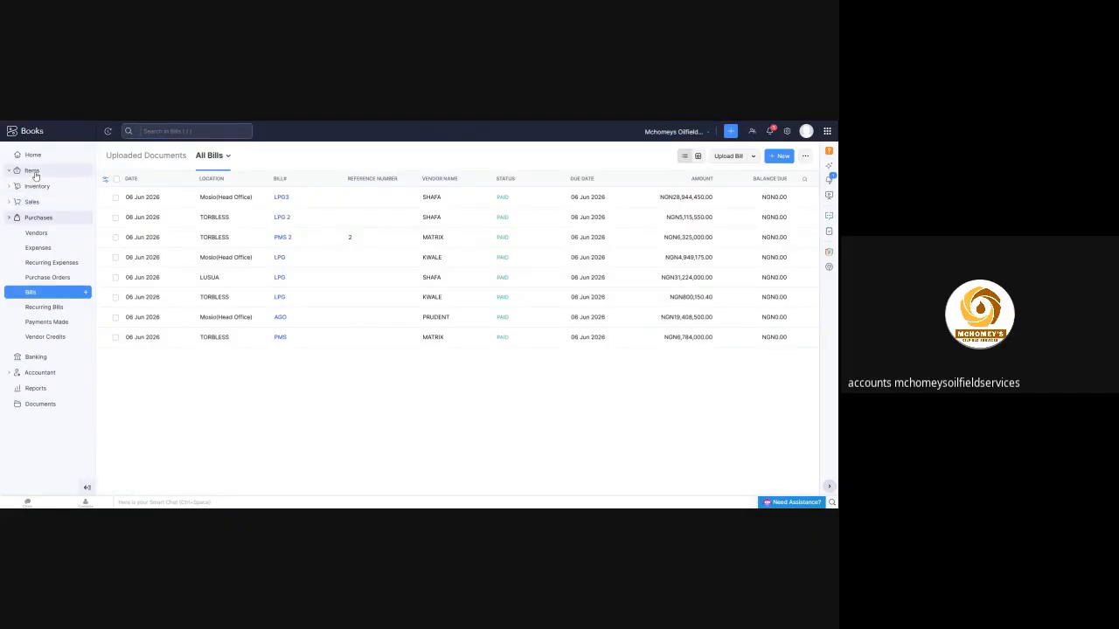
left_click(33, 186)
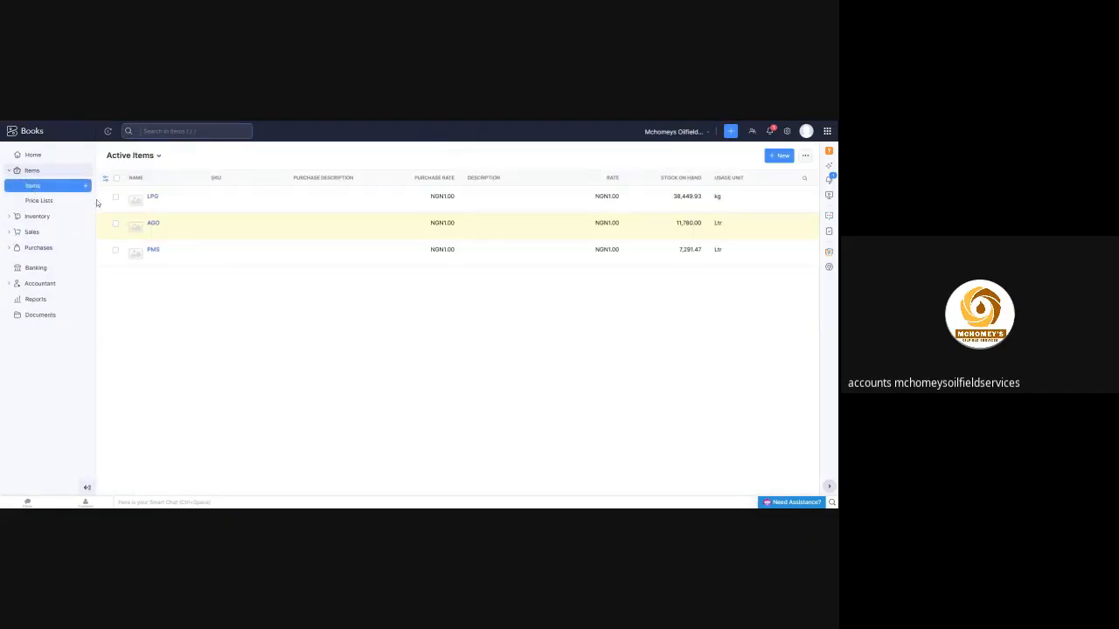
left_click(153, 198)
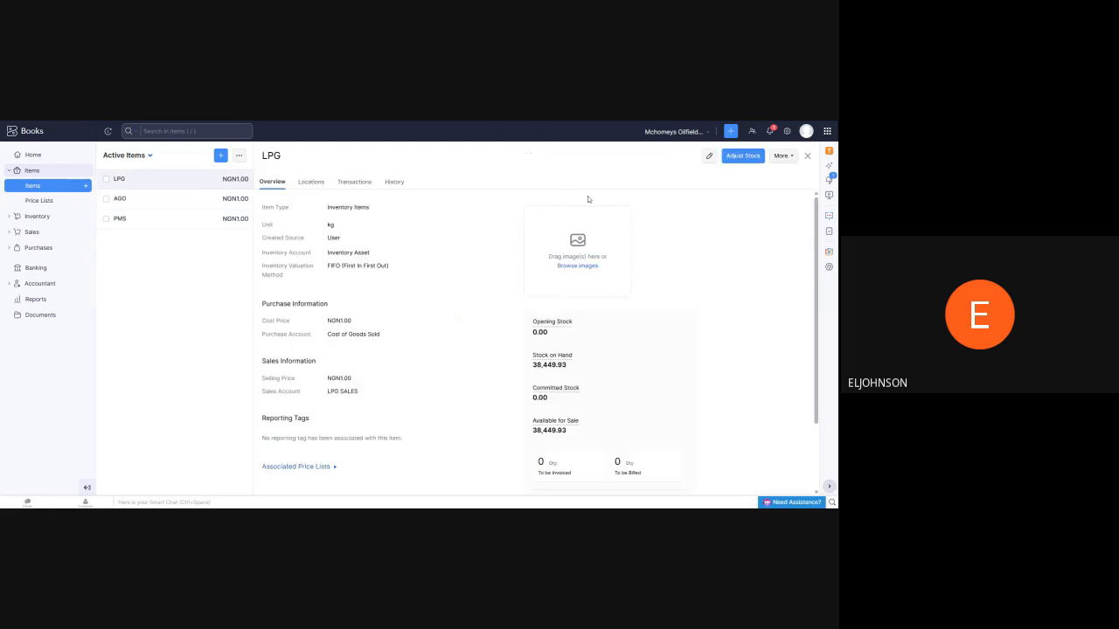
left_click(709, 156)
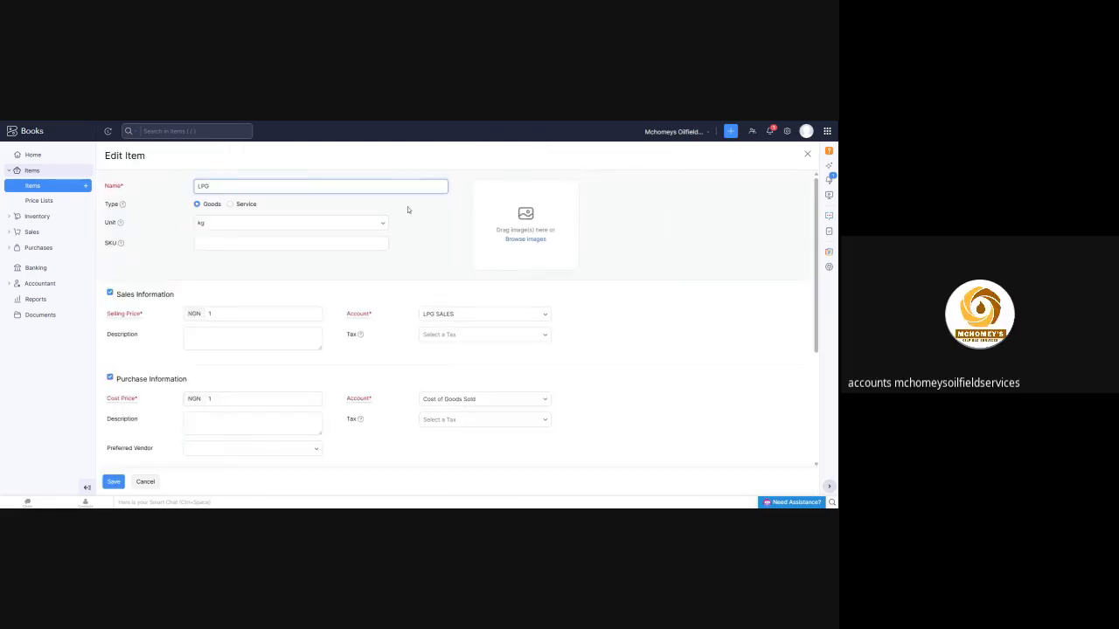
Examine the LPG item's sales, purchase and inventory settings and the available McHomey's Reporting Tags options
scroll(423, 215, "down", 1)
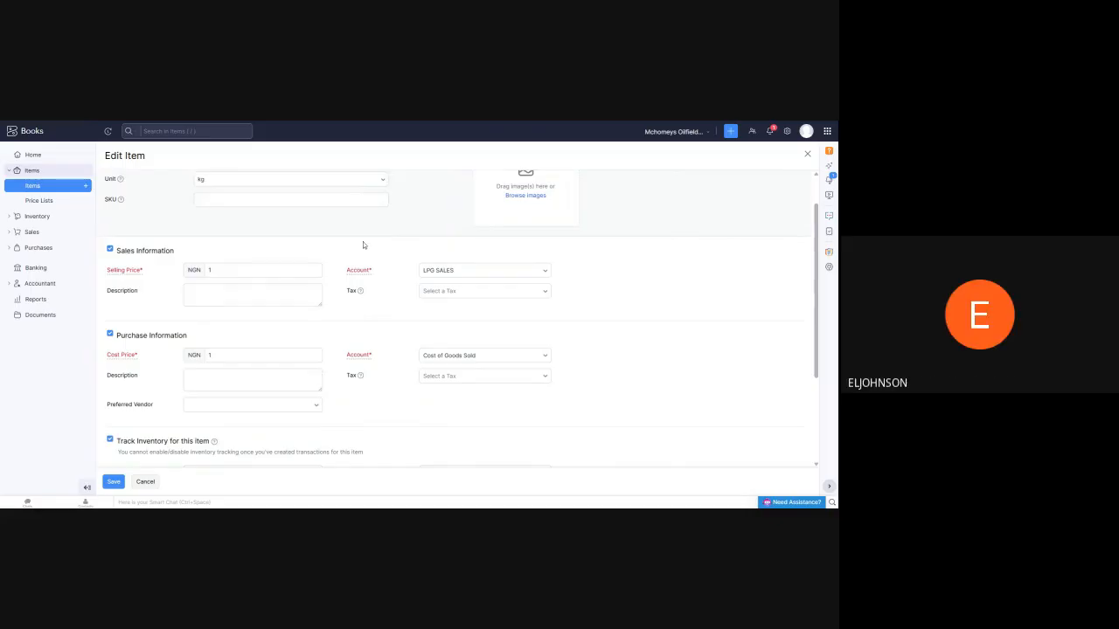
scroll(362, 243, "up", 1)
scroll(416, 226, "down", 2)
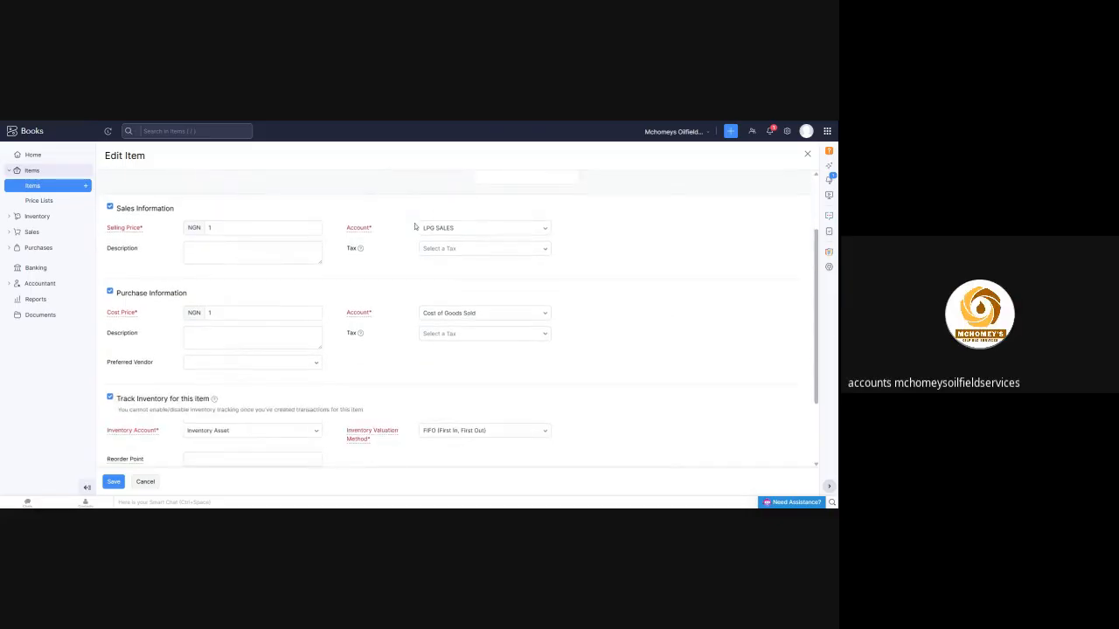
scroll(376, 253, "down", 2)
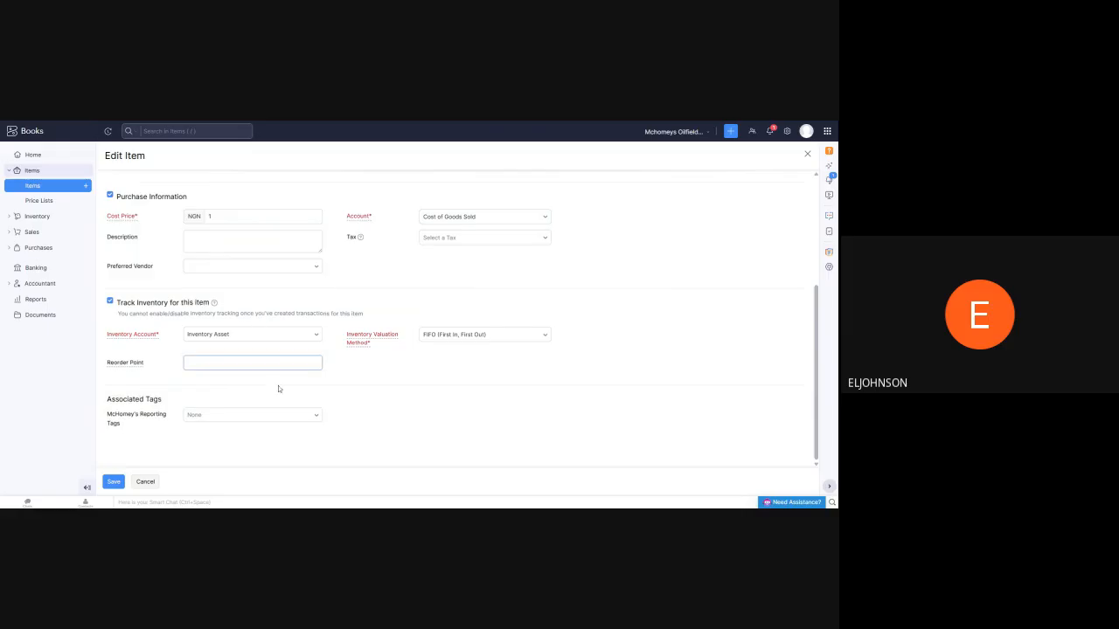
left_click(320, 419)
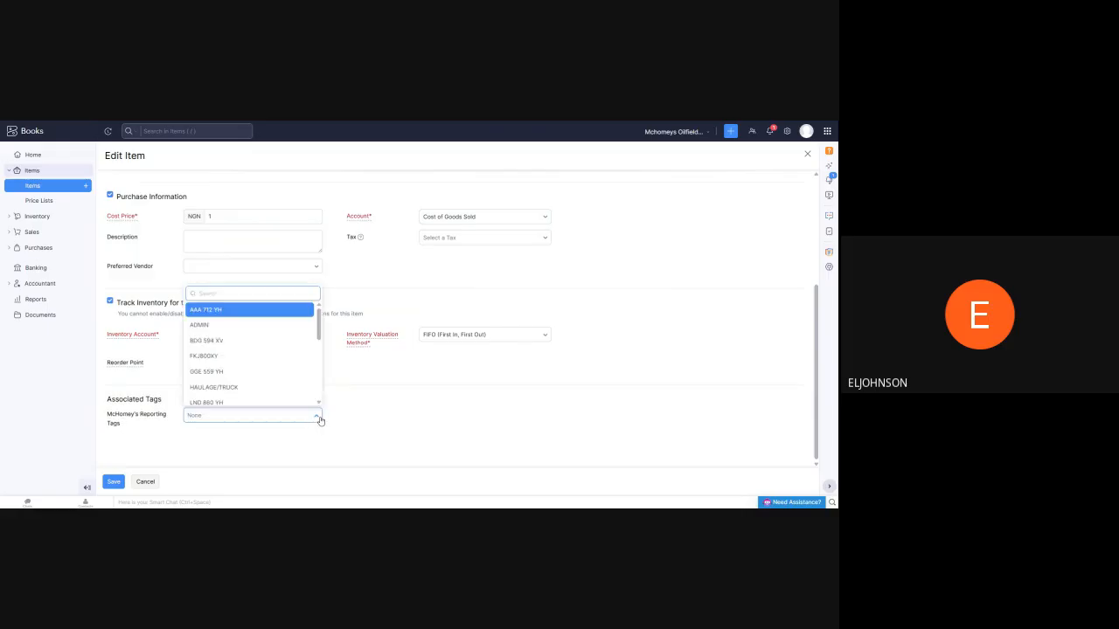
scroll(270, 349, "down", 5)
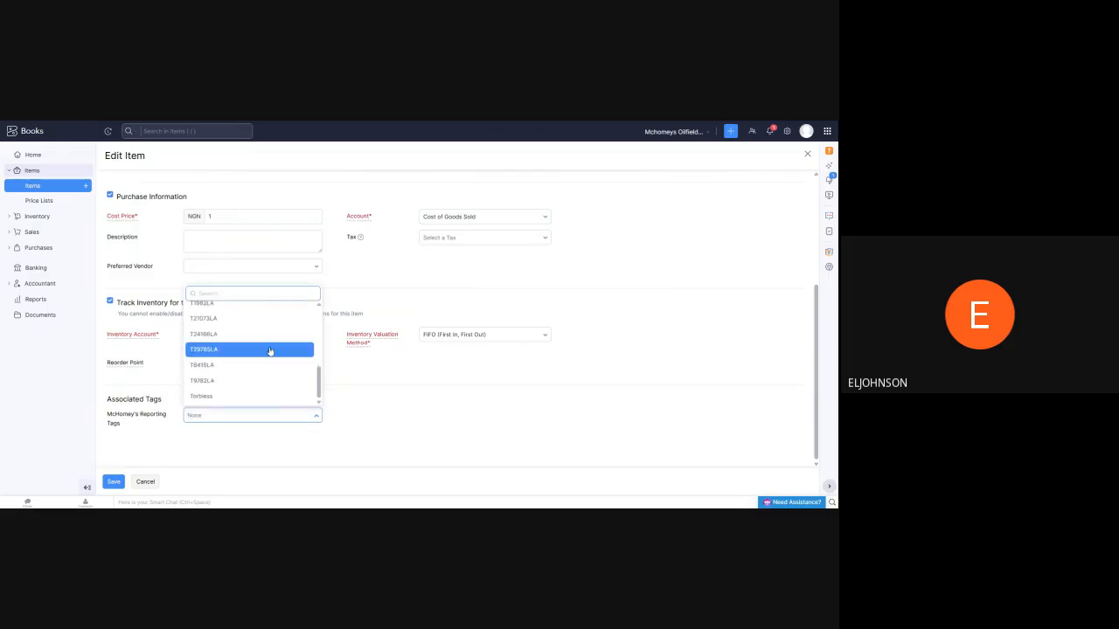
scroll(258, 362, "up", 10)
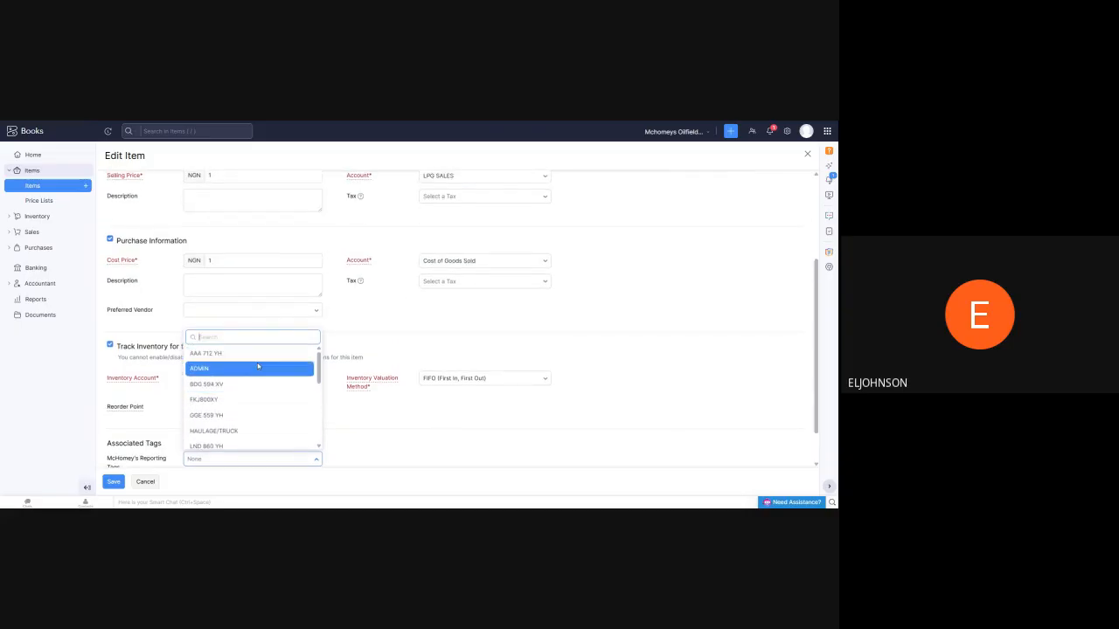
scroll(255, 364, "down", 10)
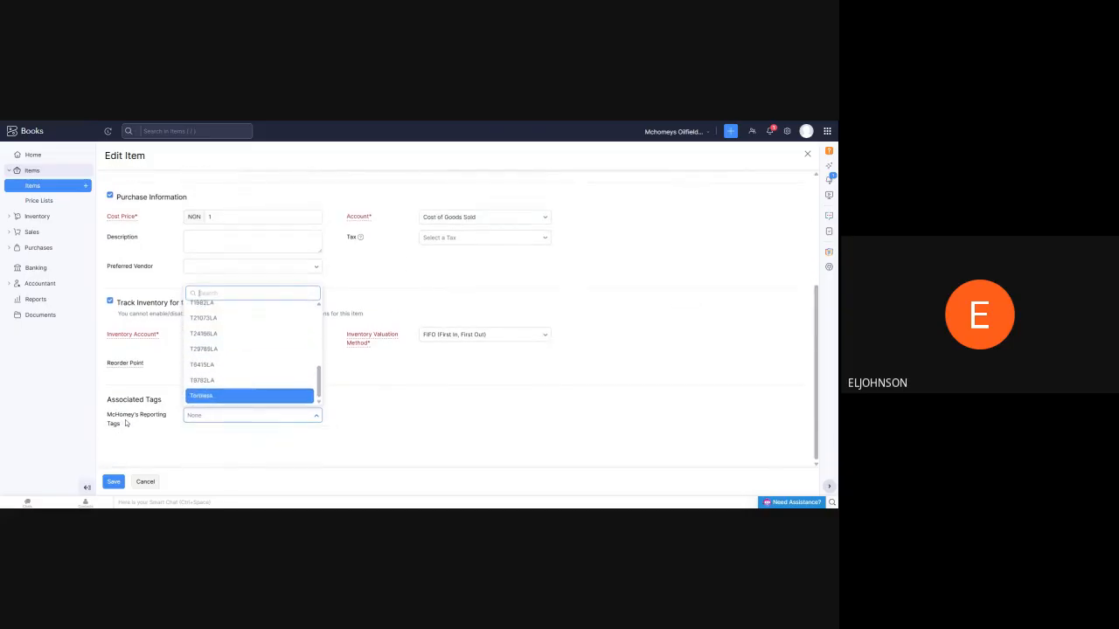
scroll(262, 363, "up", 1)
scroll(270, 360, "up", 8)
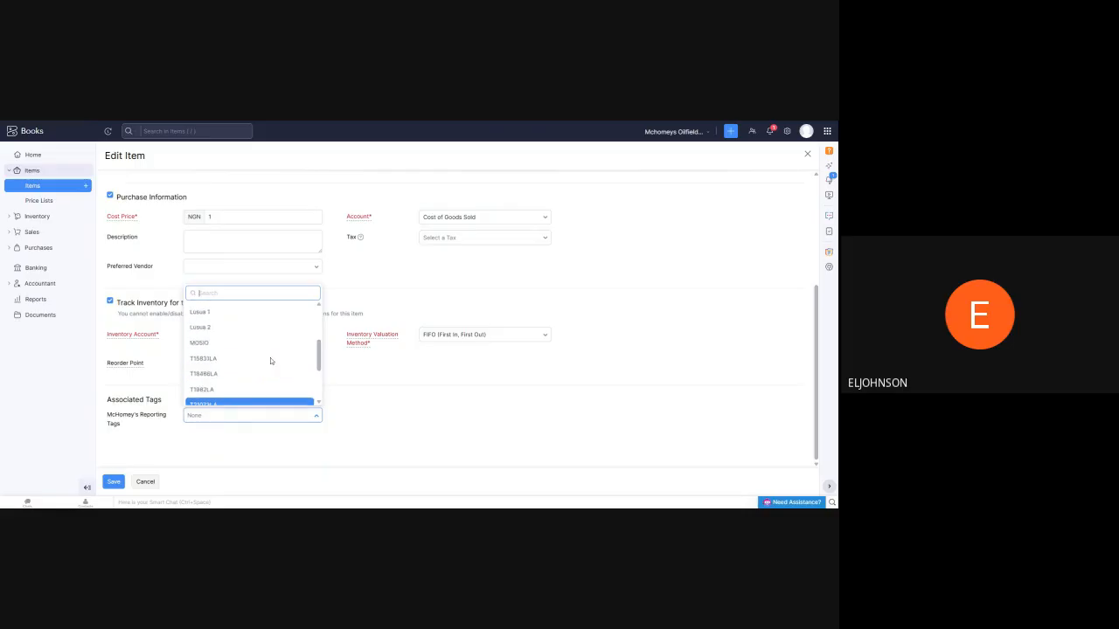
Close the reporting tag choices without picking one and leave the edit form for the LPG item's overview
left_click(466, 384)
scroll(272, 338, "up", 2)
scroll(271, 338, "up", 3)
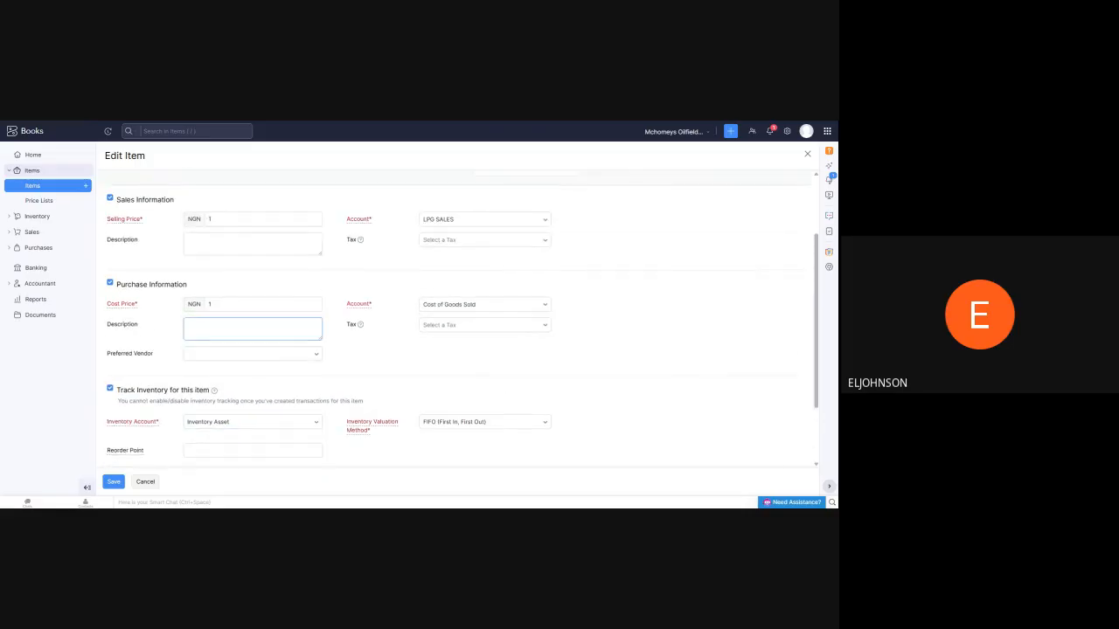
left_click(218, 187)
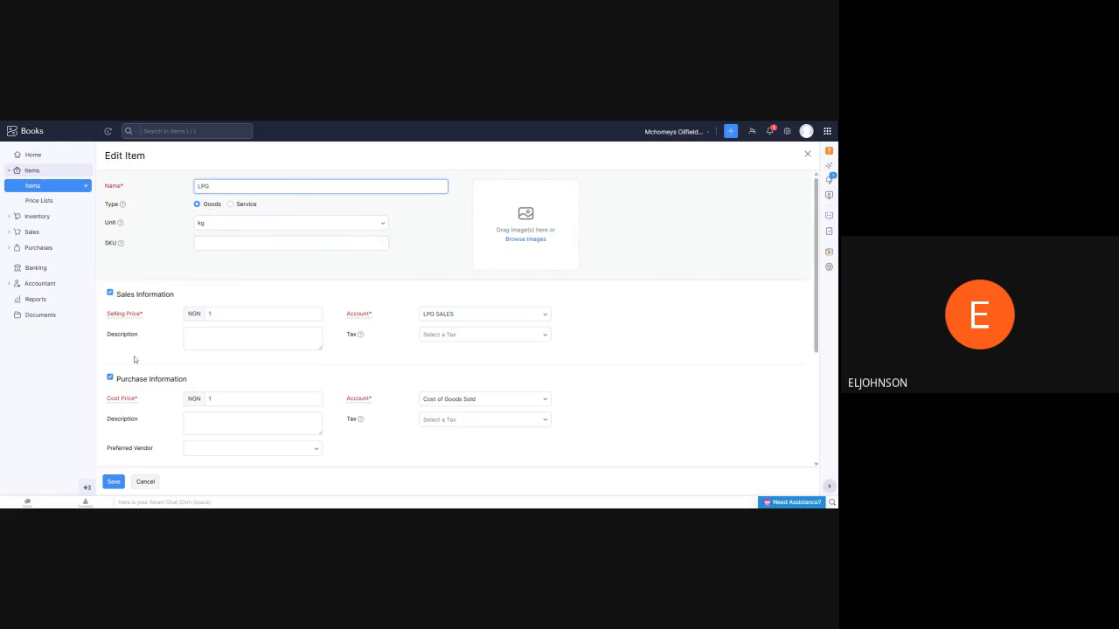
left_click(71, 122)
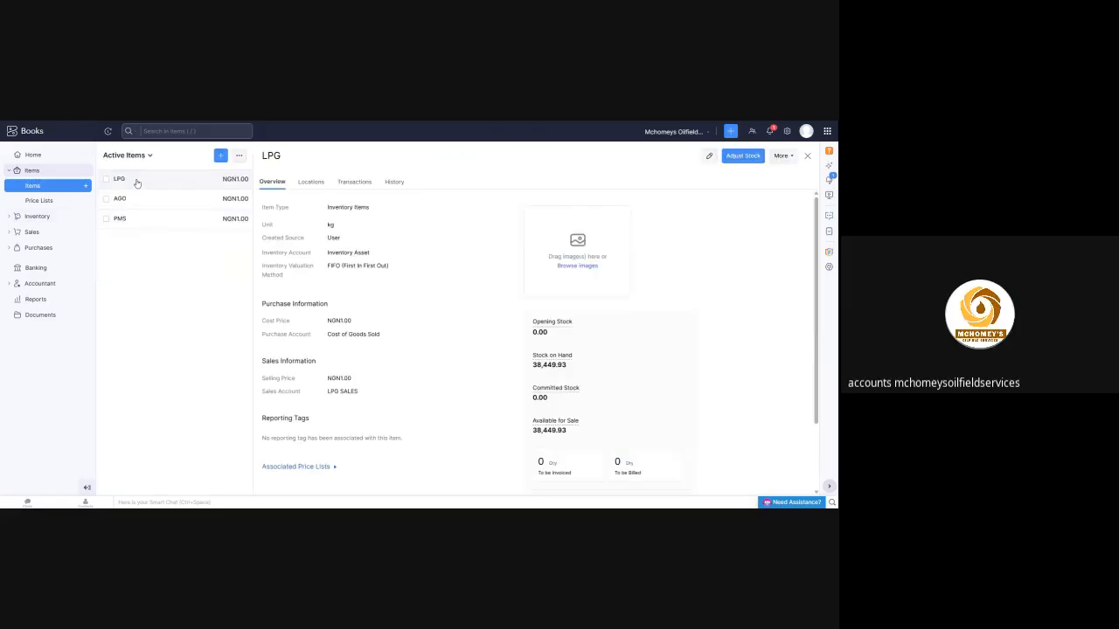
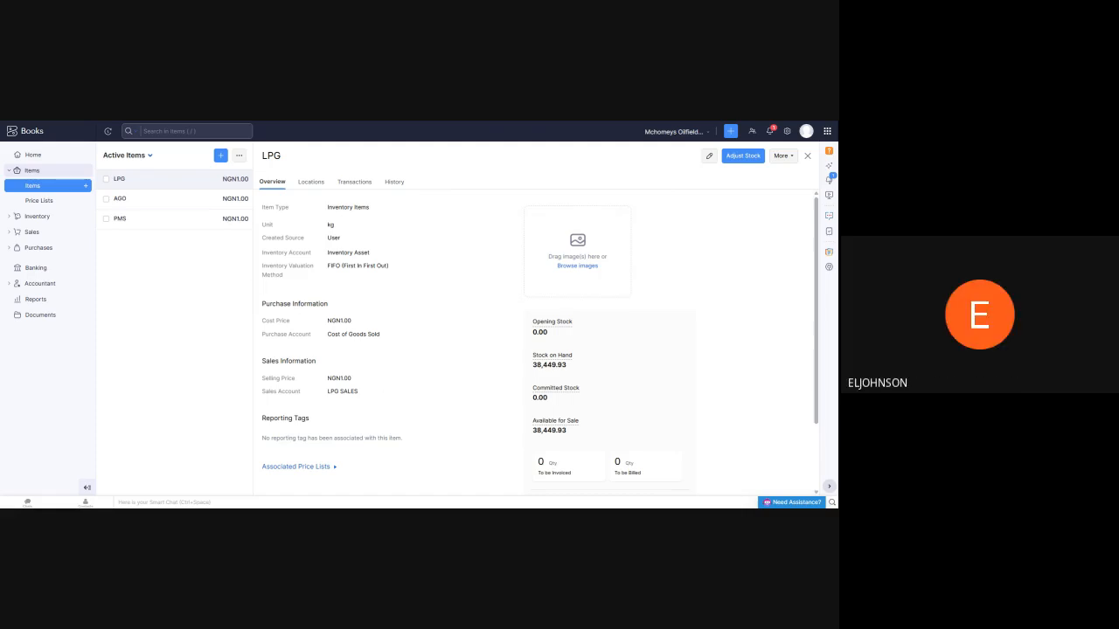
Leave the LPG item's overview and open the Profit and Loss report from the Reports Center
scroll(472, 245, "down", 2)
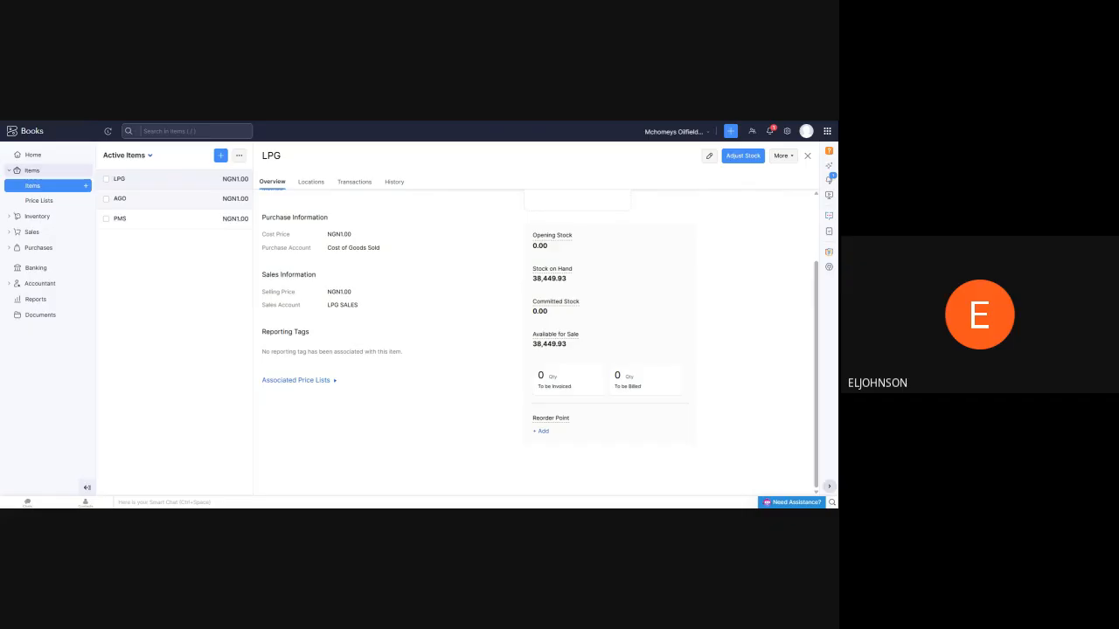
left_click(34, 299)
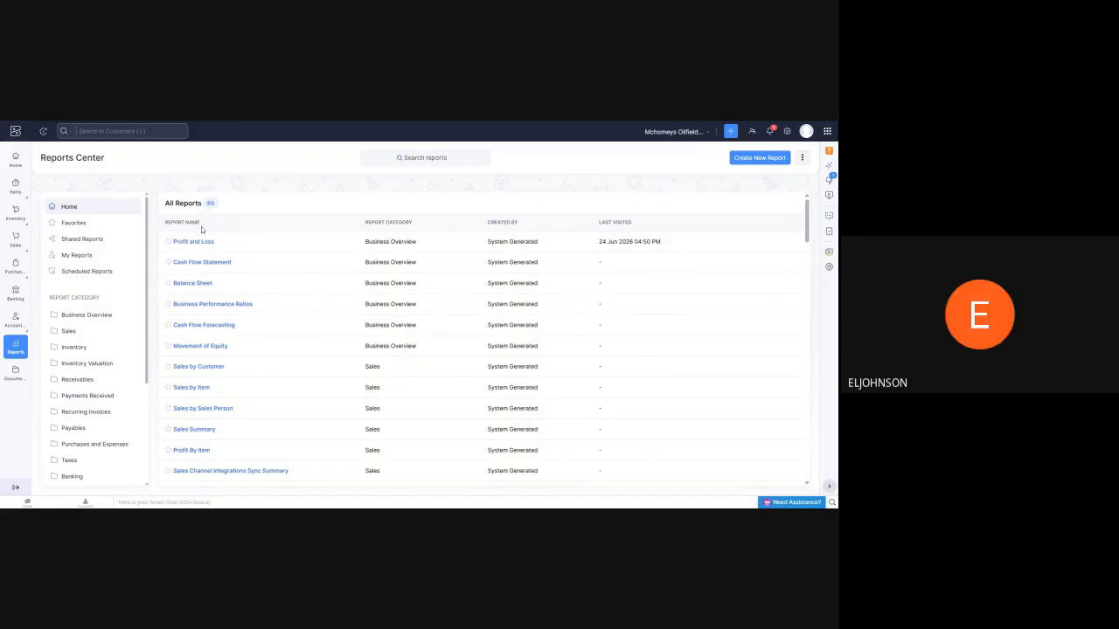
mouse_move(23, 193)
left_click(199, 245)
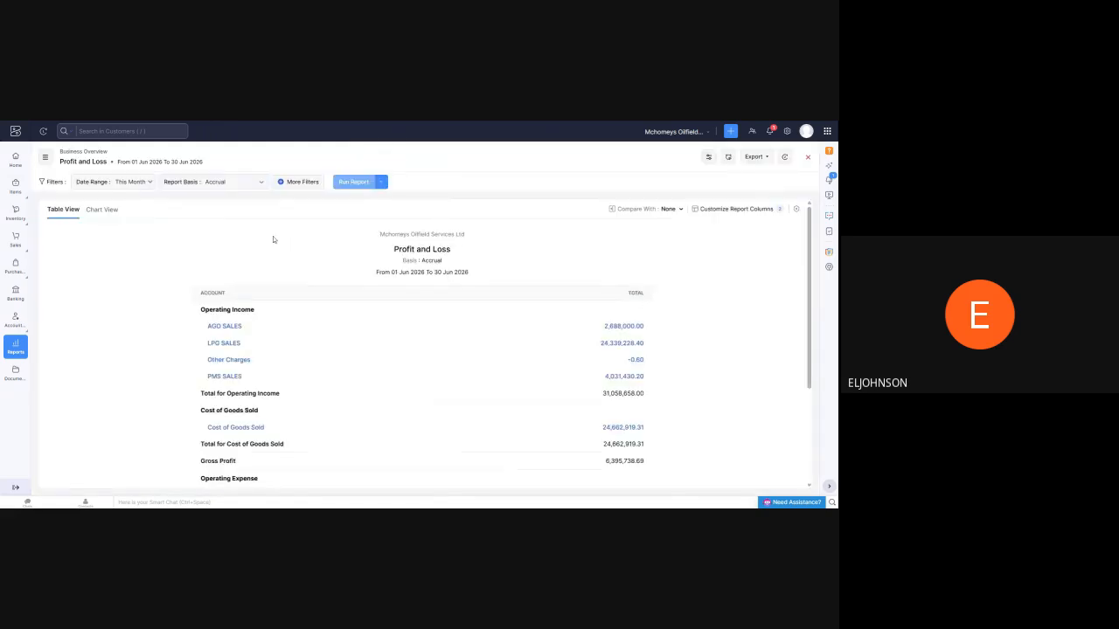
Inspect the account transactions behind the LPG SALES total, return to the Profit and Loss report and review its income and cost sections
scroll(411, 282, "down", 2)
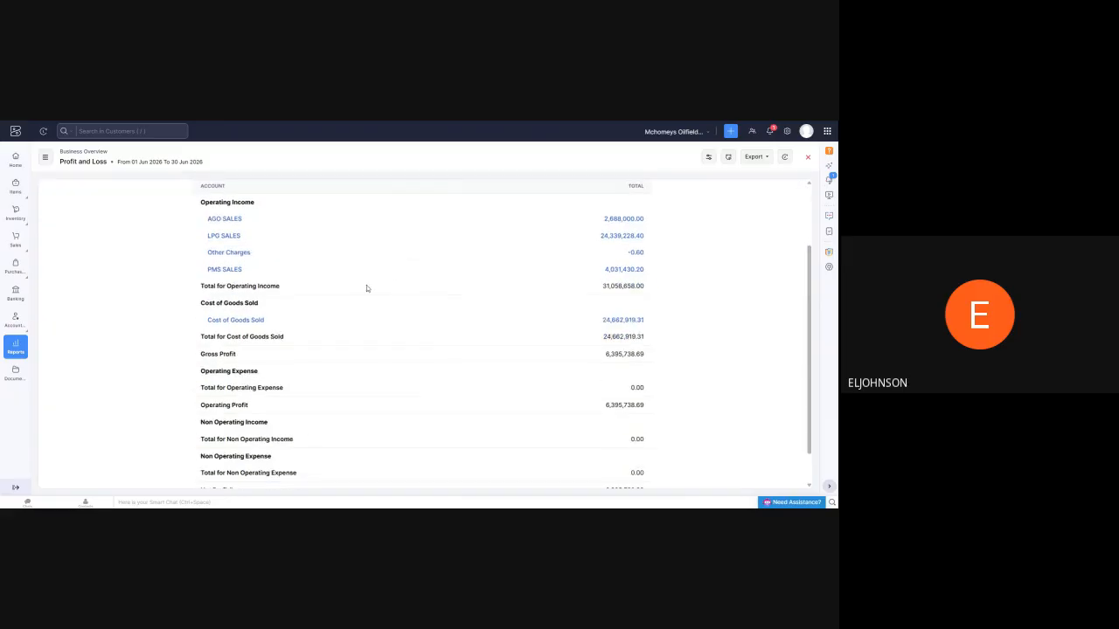
left_click(634, 236)
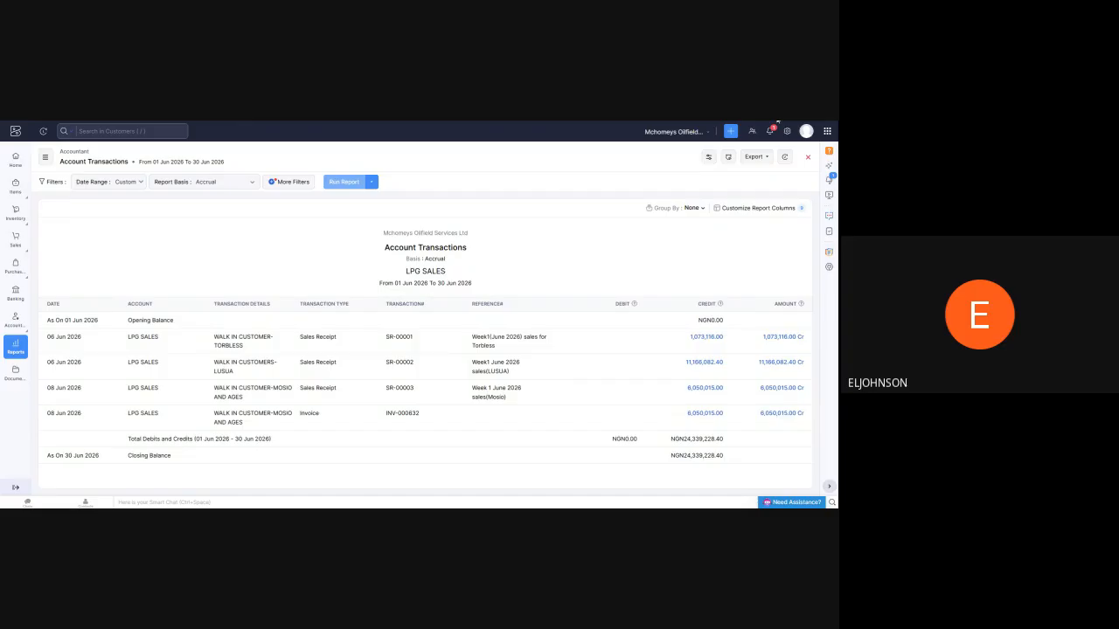
key("alt+Left")
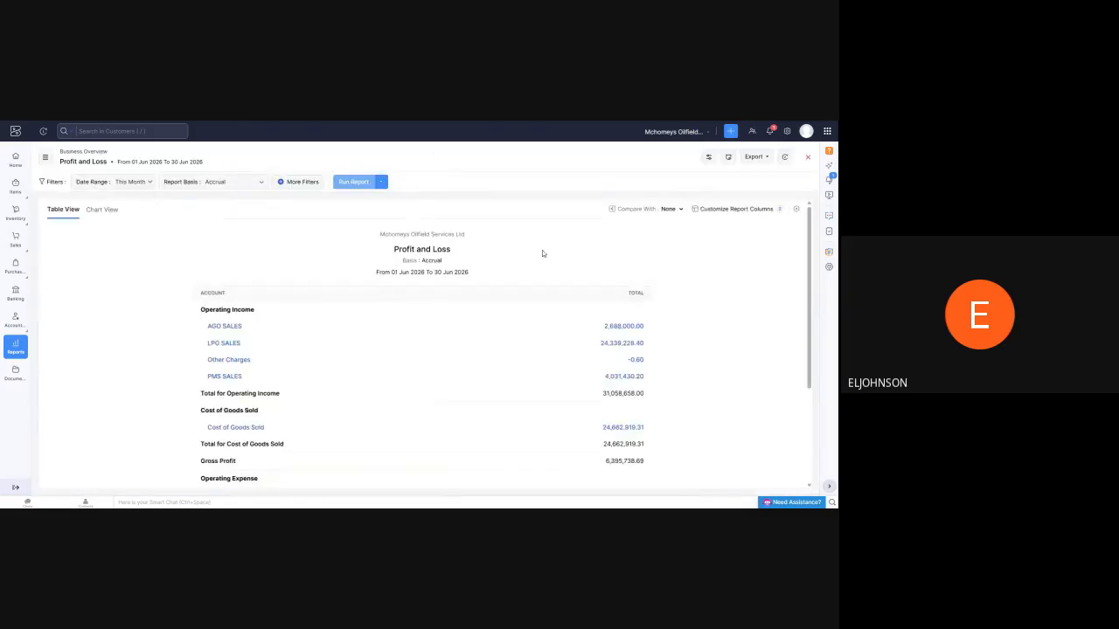
scroll(543, 245, "down", 3)
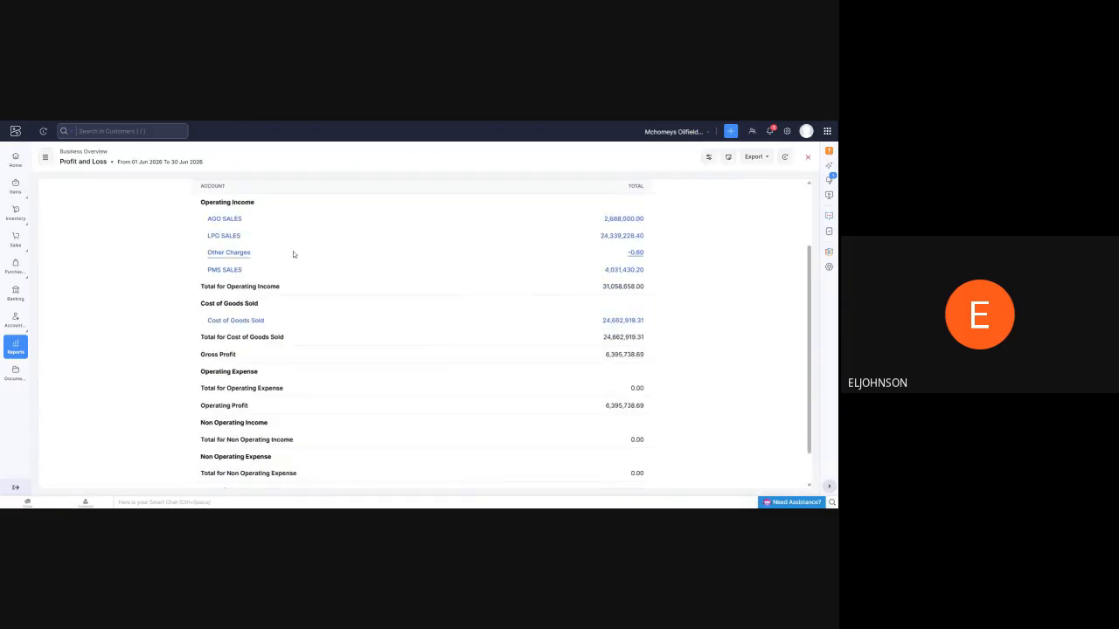
scroll(301, 254, "up", 1)
scroll(357, 256, "up", 2)
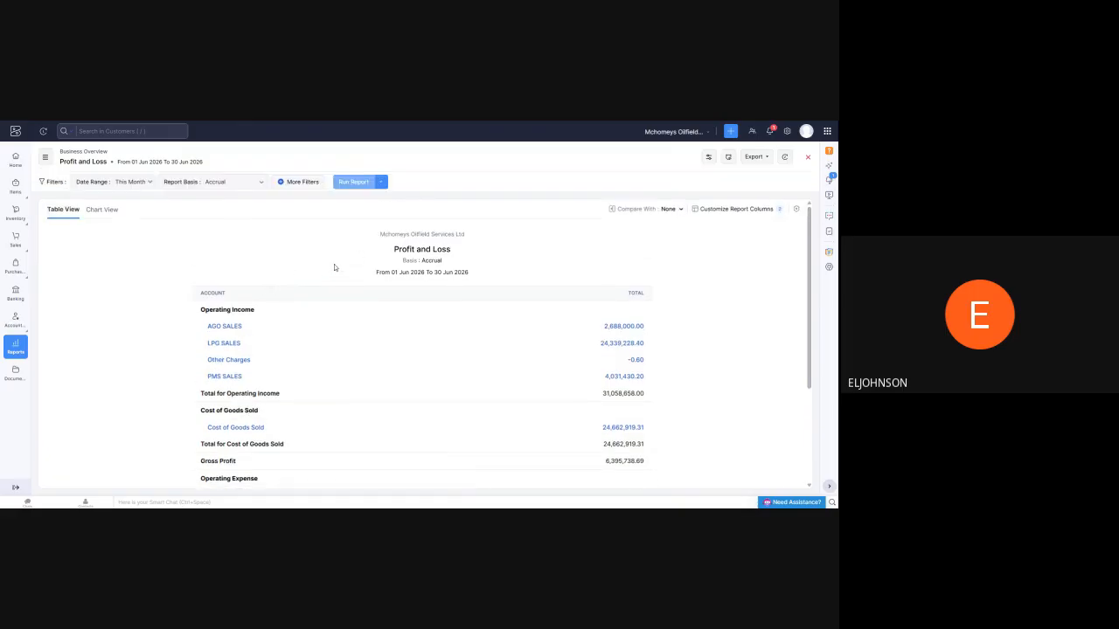
scroll(297, 250, "down", 1)
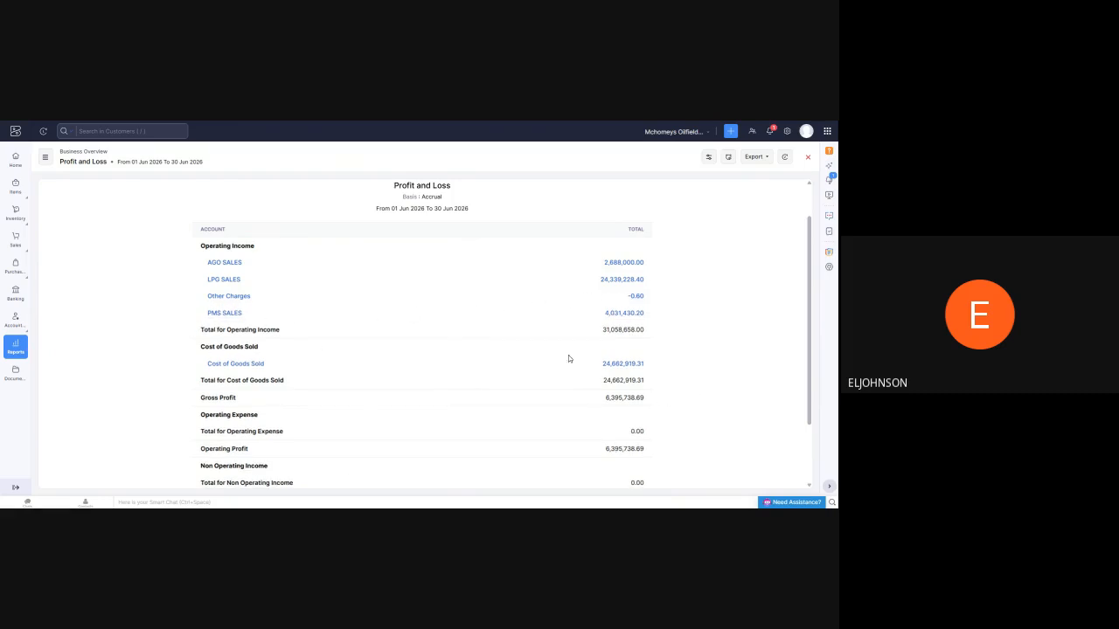
scroll(519, 310, "up", 2)
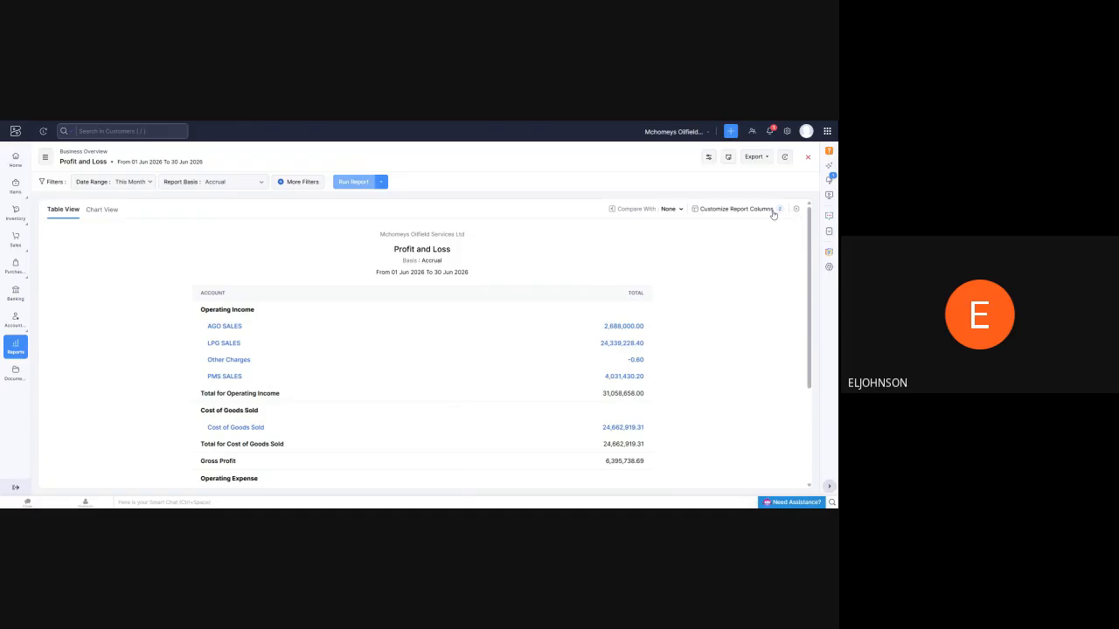
Filter the Profit and Loss report to Location is in TORBLESS and run it
left_click(297, 182)
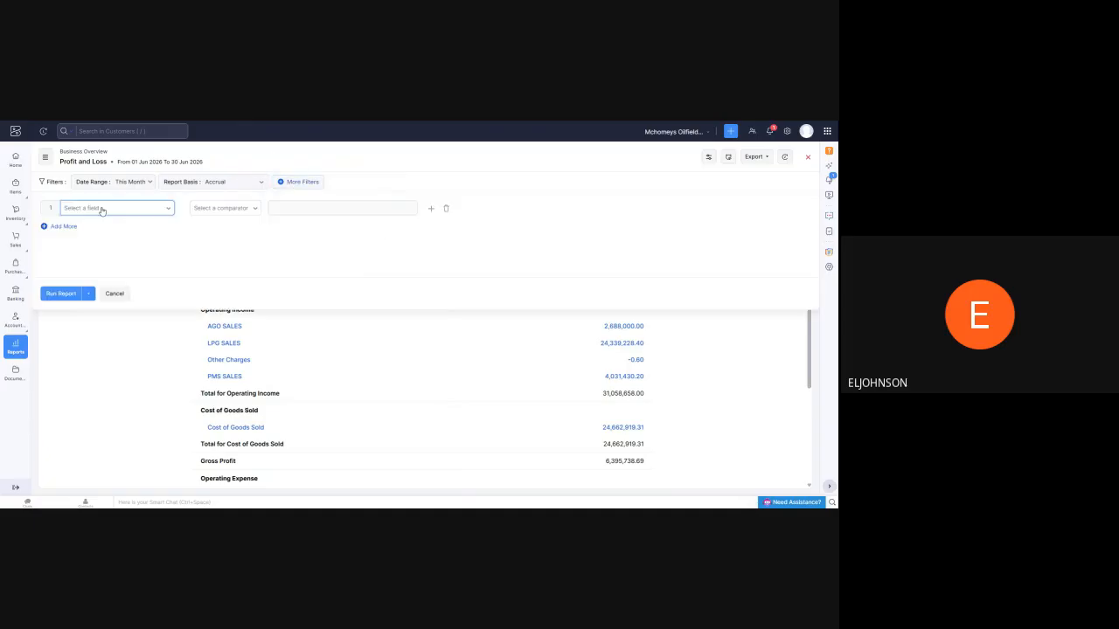
left_click(168, 211)
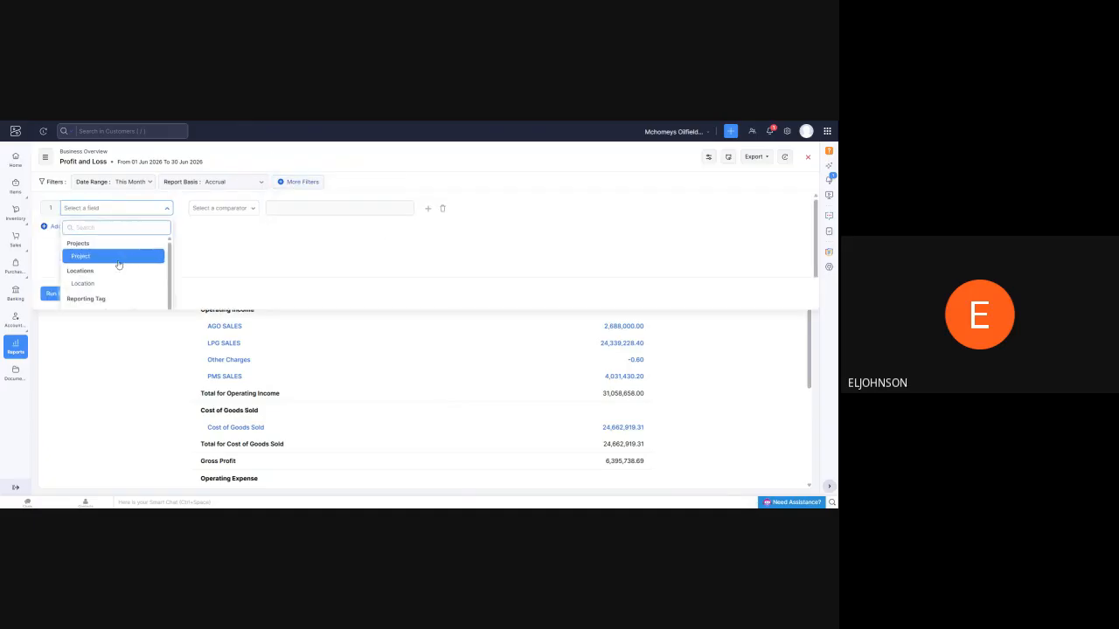
left_click(88, 285)
left_click(218, 208)
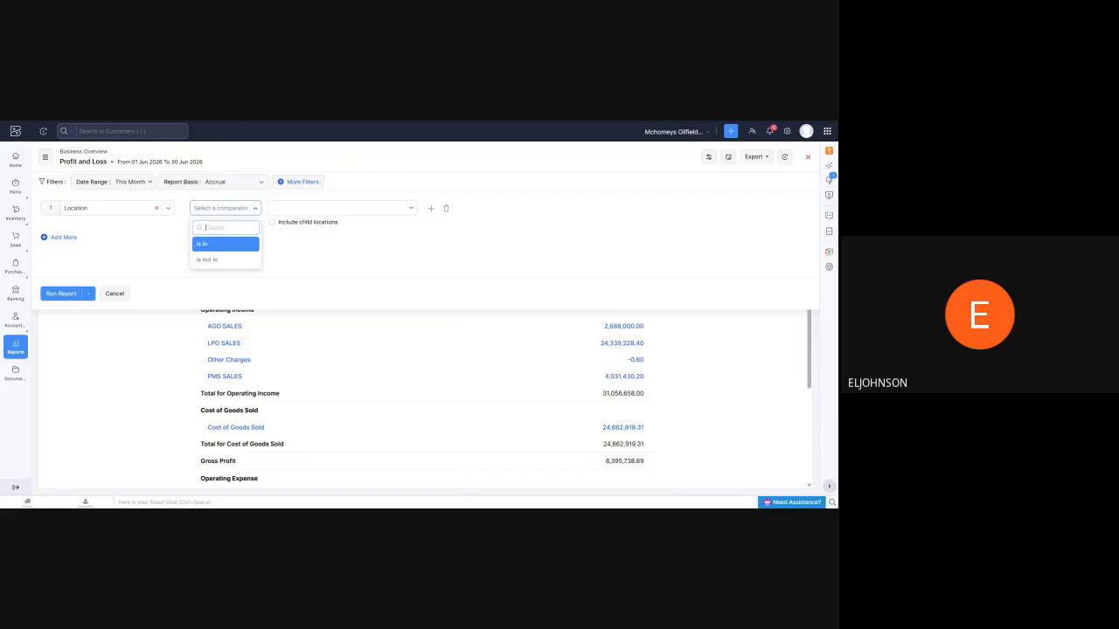
left_click(236, 238)
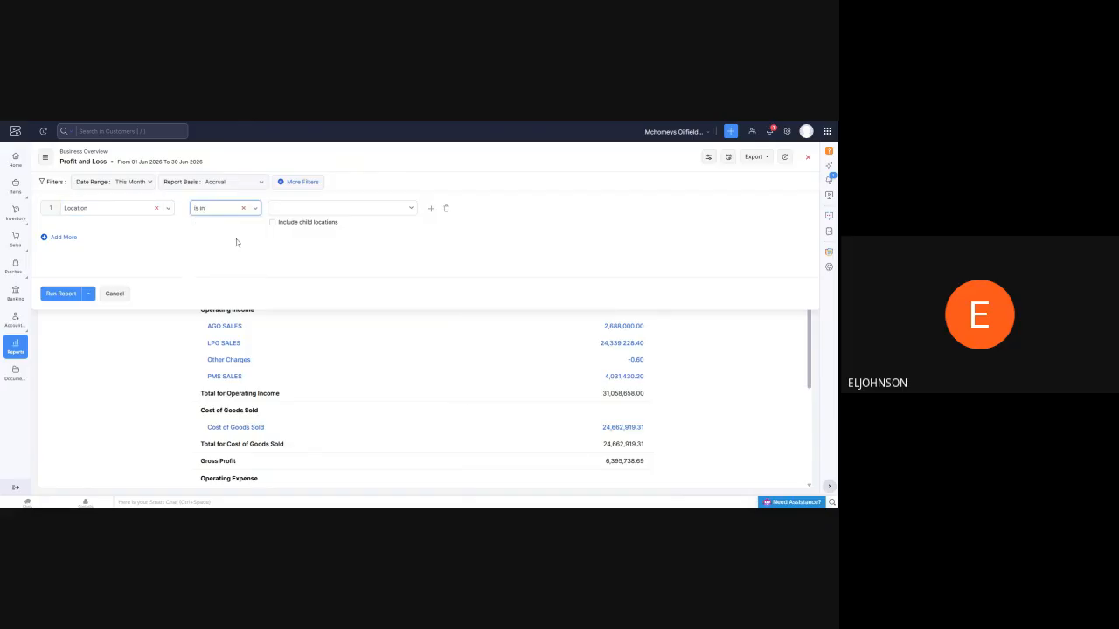
left_click(369, 210)
left_click(316, 260)
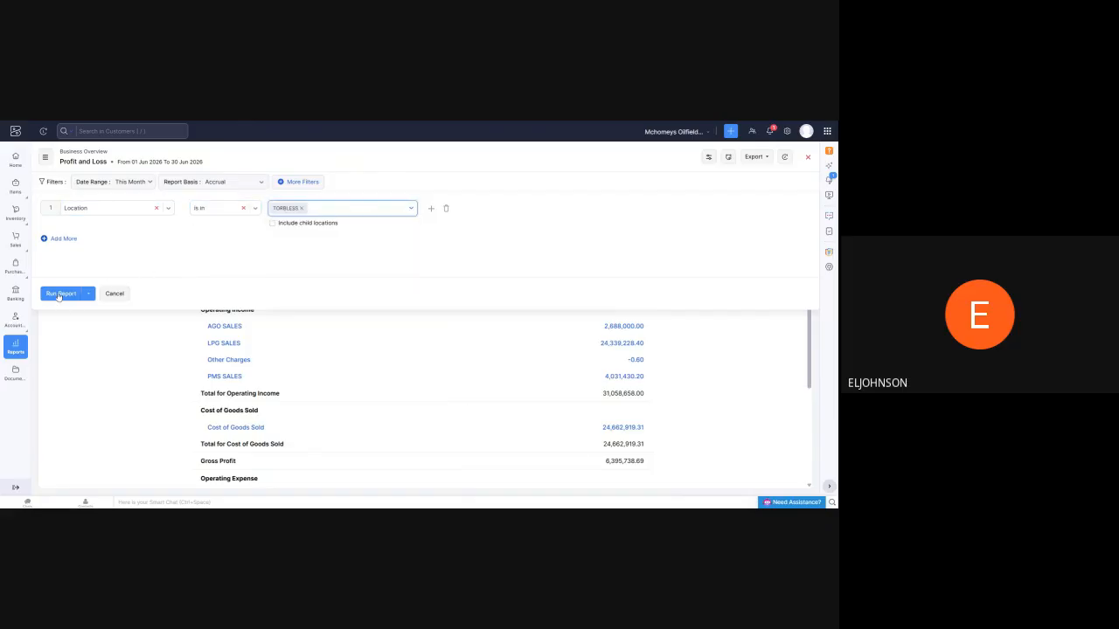
left_click(60, 293)
Examine the TORBLESS Profit and Loss report from operating income to net profit, in both its table and chart views
scroll(471, 299, "down", 3)
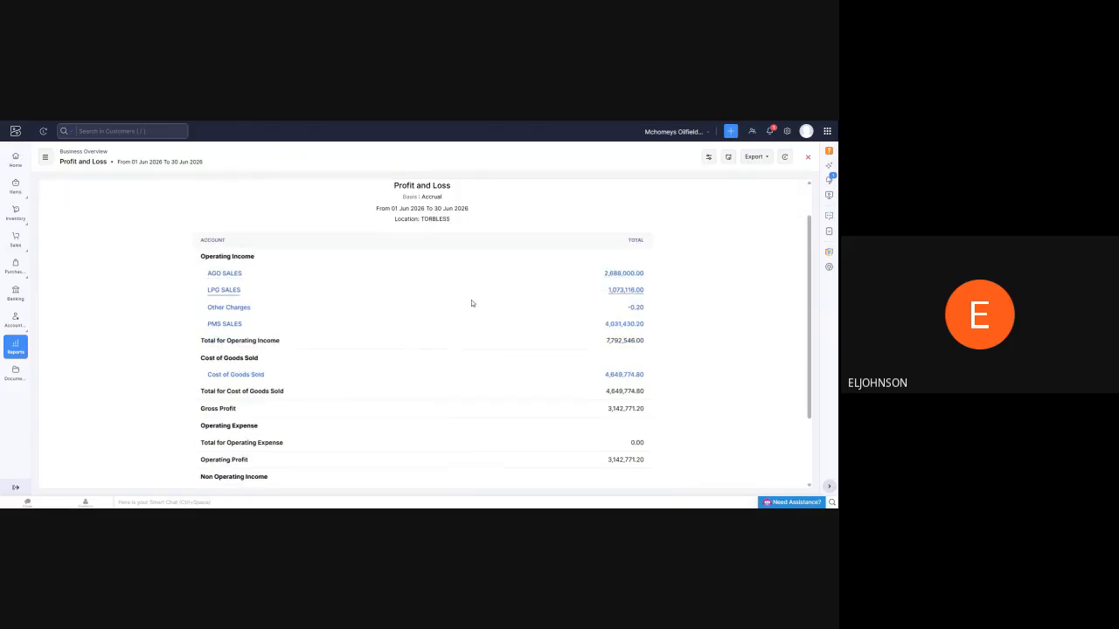
scroll(469, 274, "down", 2)
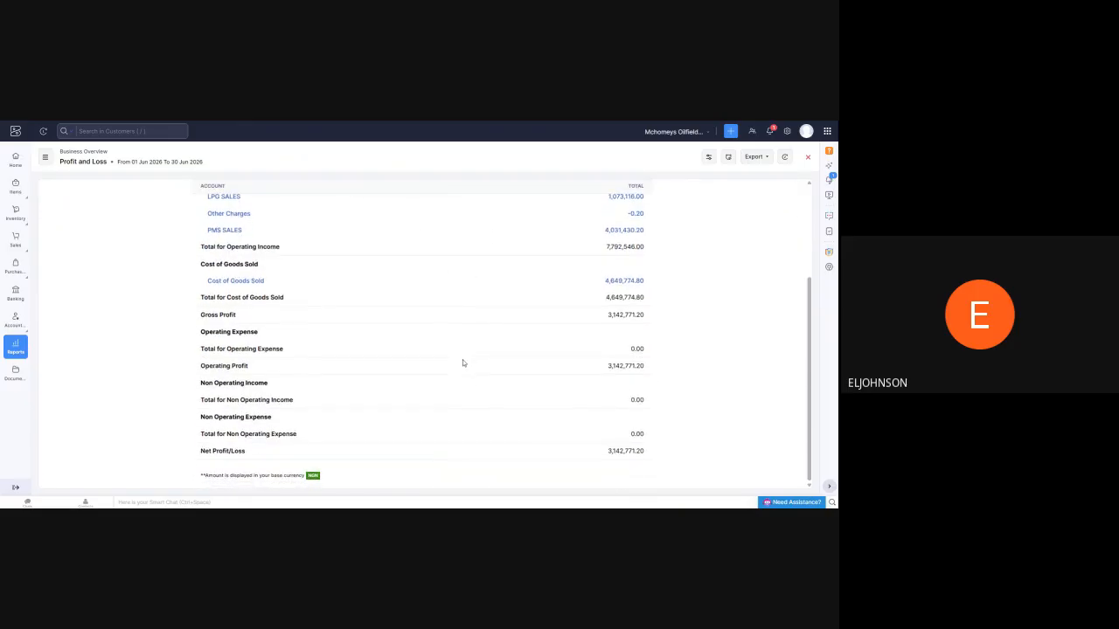
scroll(440, 344, "up", 5)
scroll(440, 346, "up", 1)
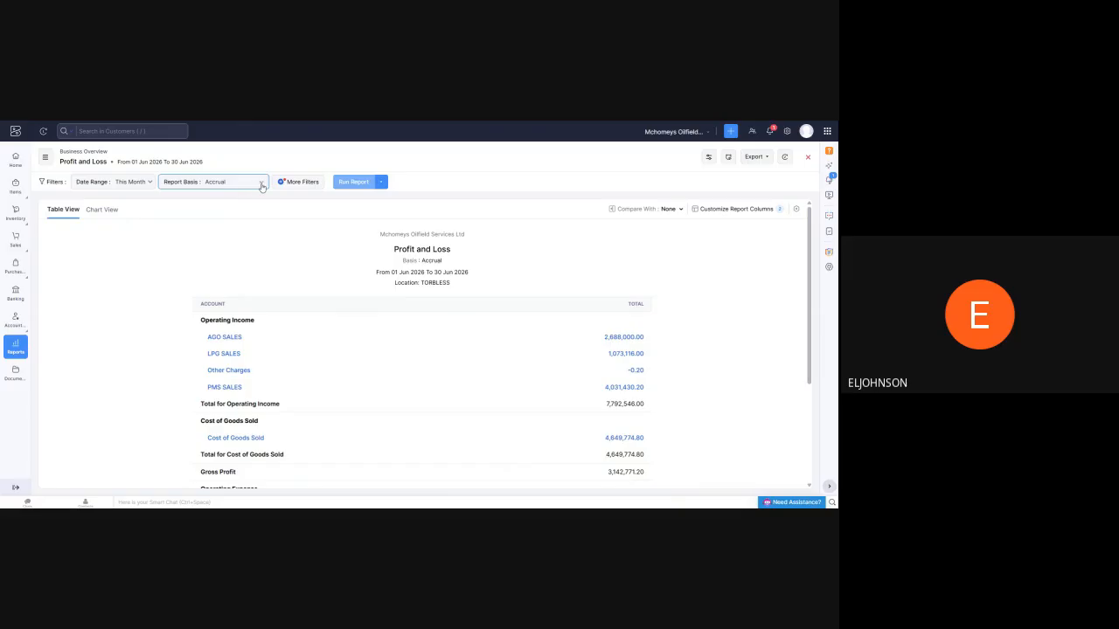
left_click(101, 212)
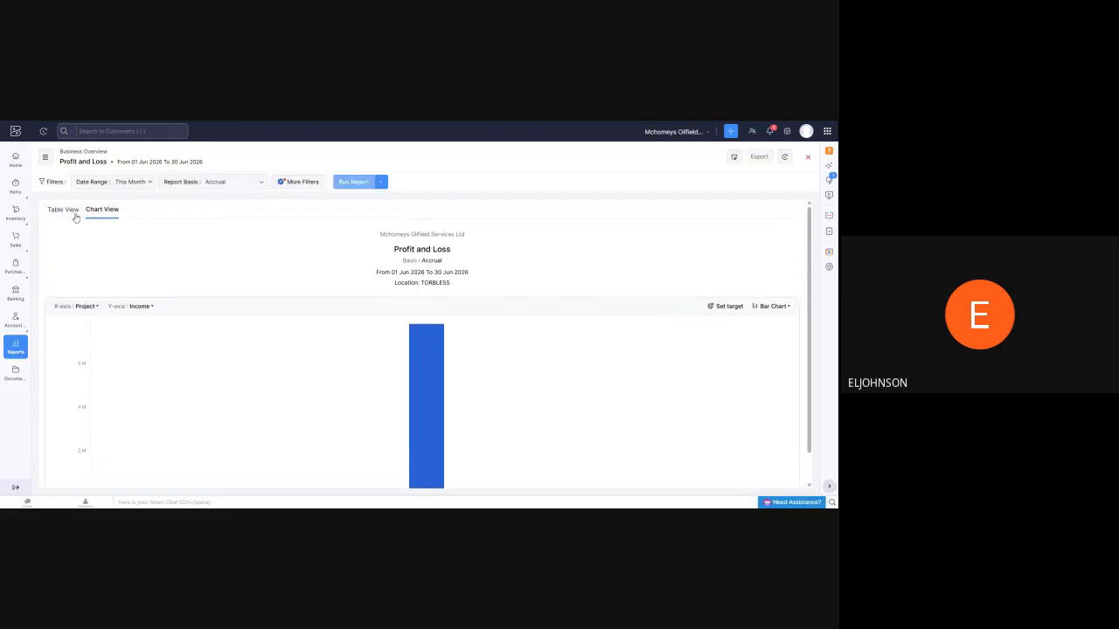
left_click(73, 212)
scroll(306, 252, "down", 2)
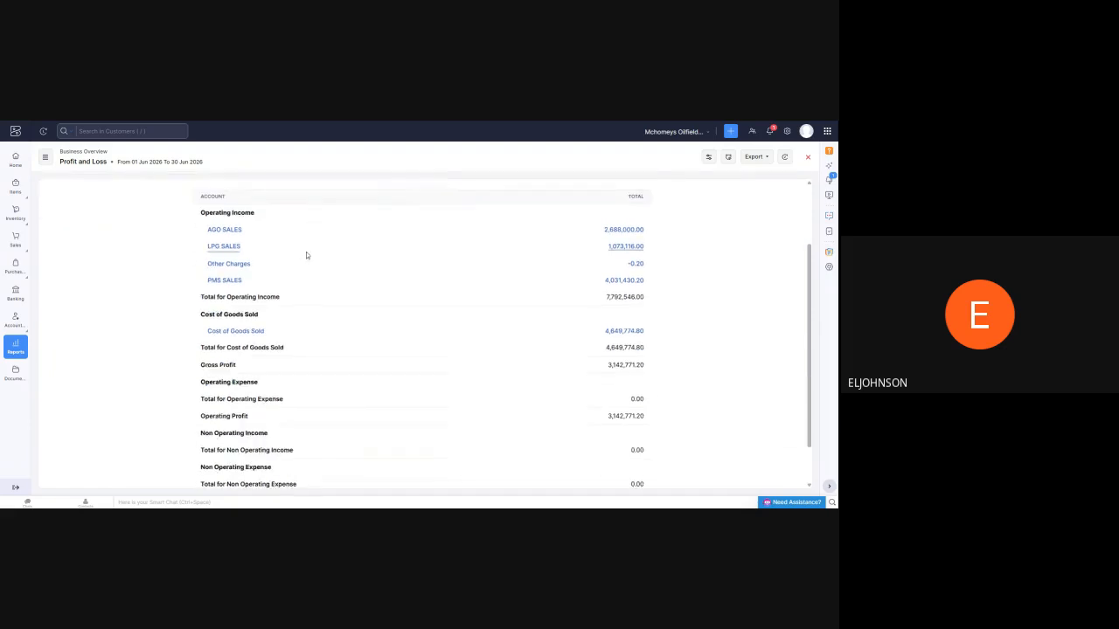
scroll(306, 255, "down", 2)
scroll(270, 224, "up", 6)
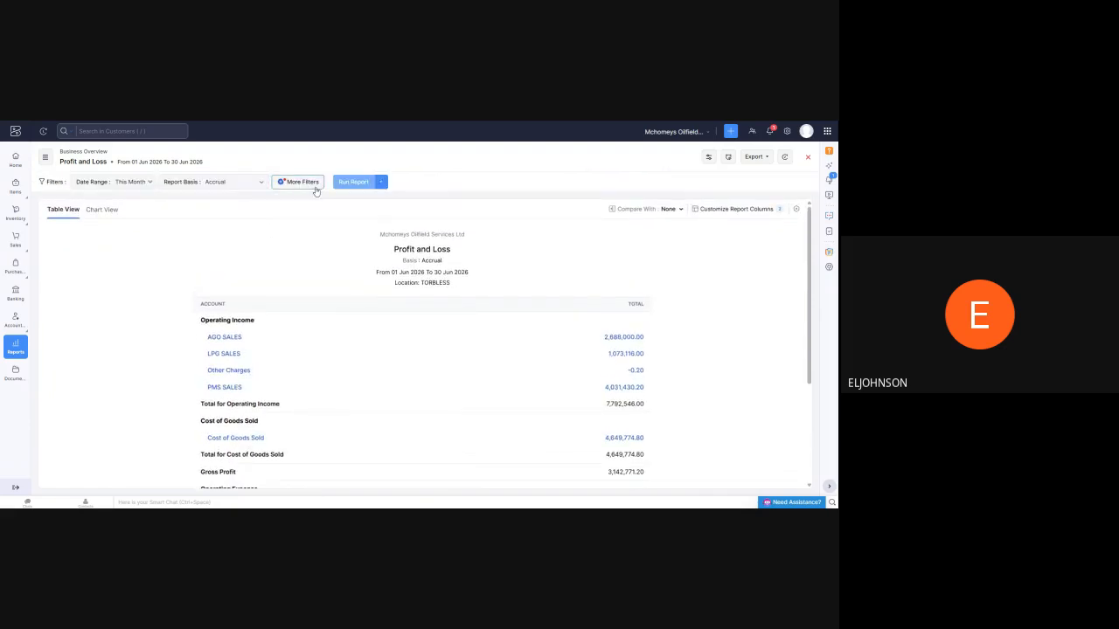
Switch from Profit and Loss to the Balance Sheet report and look through its assets and liabilities
left_click(312, 184)
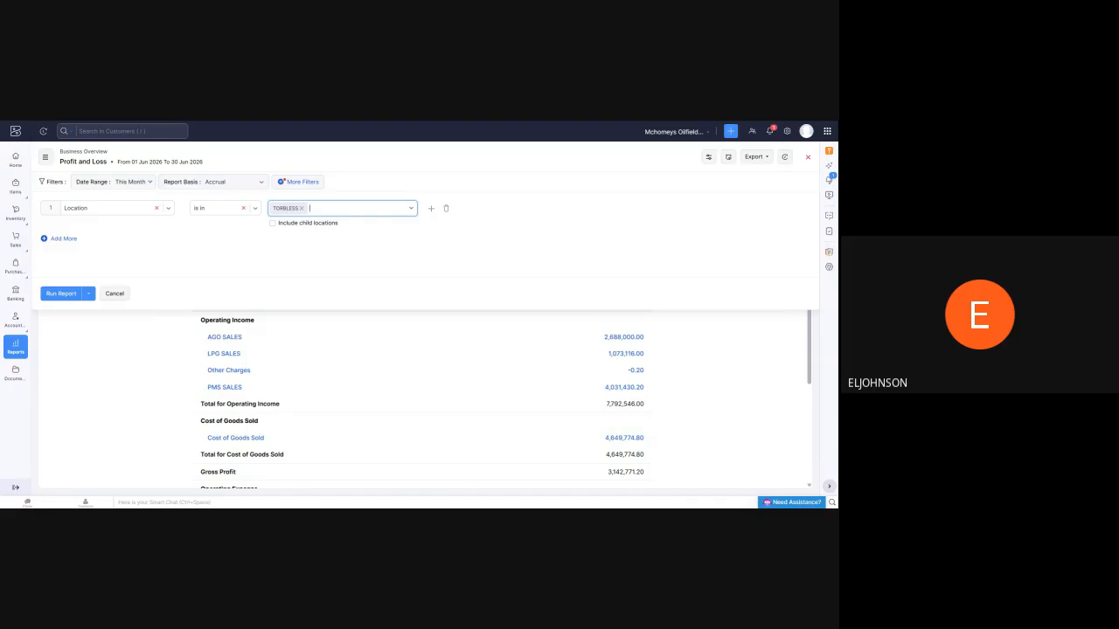
left_click(24, 320)
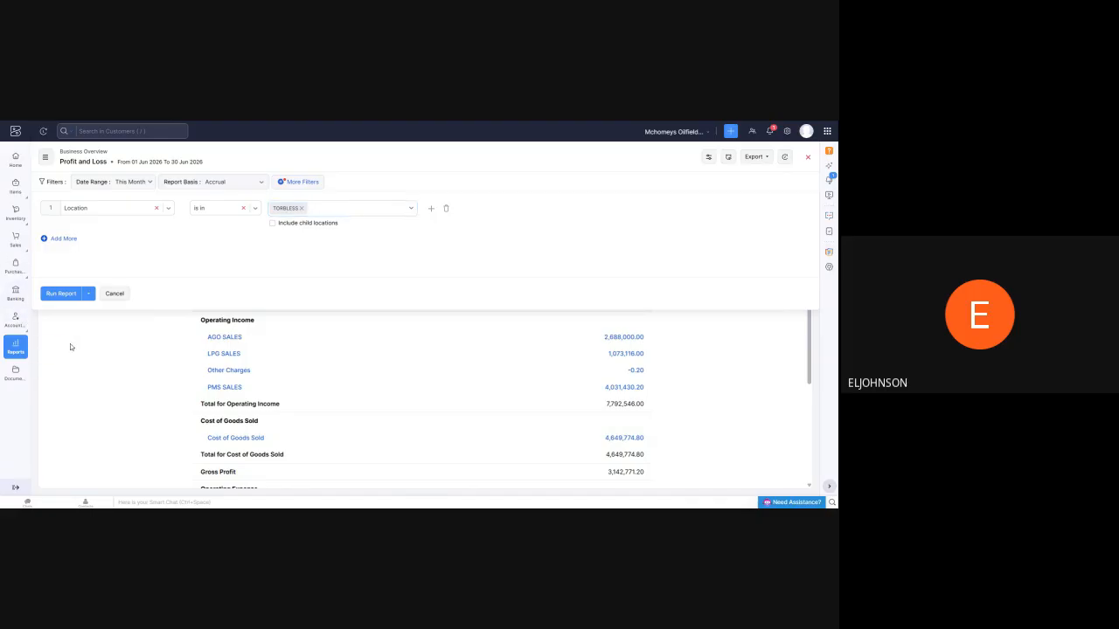
left_click(44, 156)
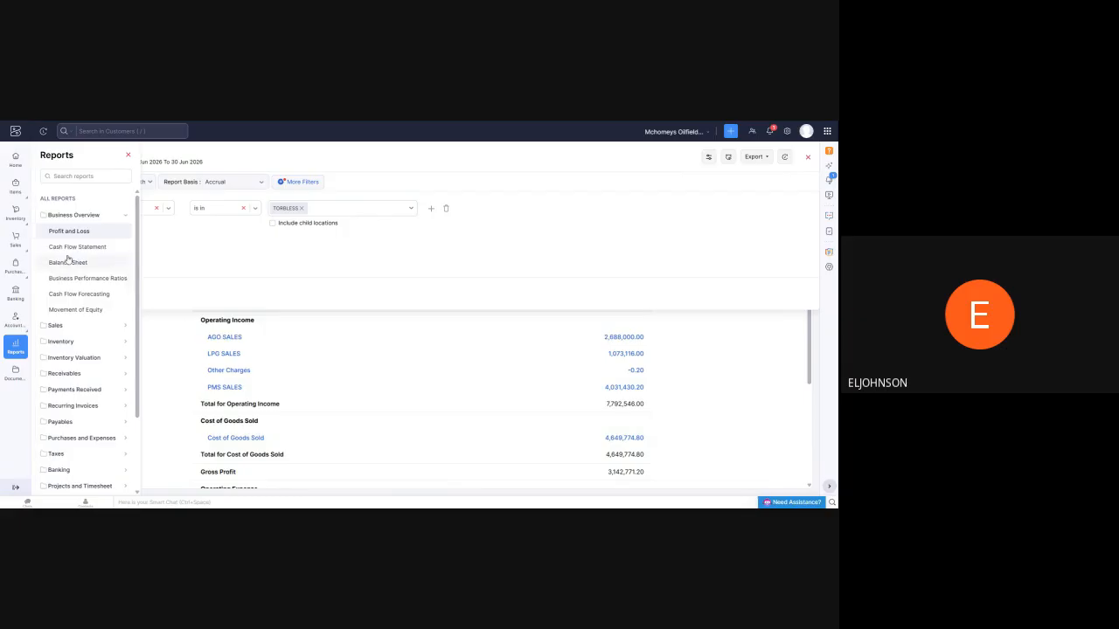
left_click(102, 239)
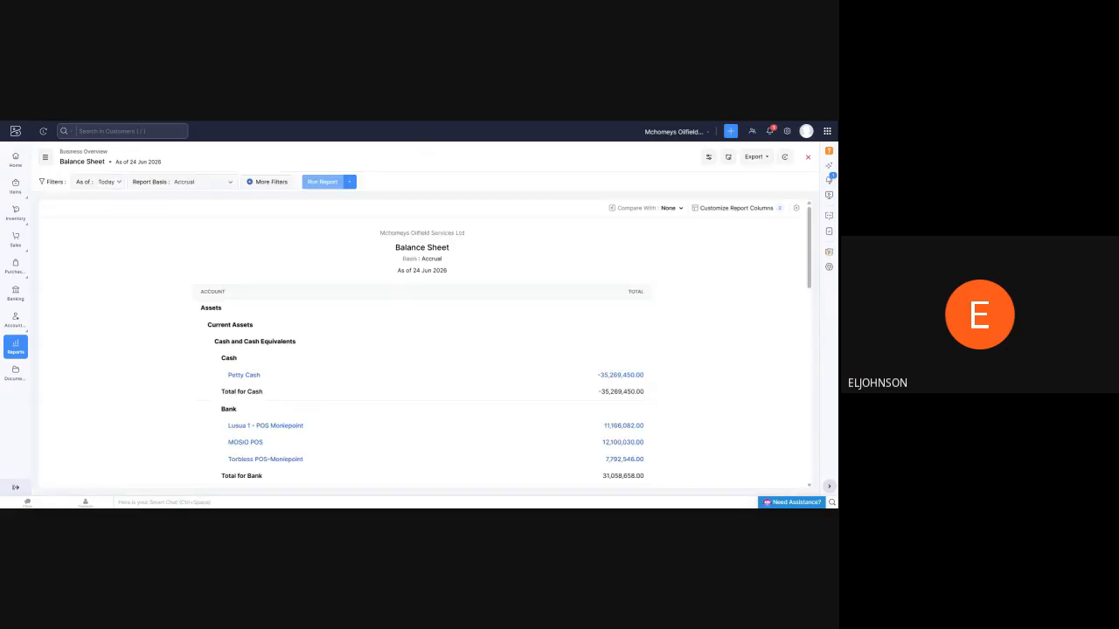
scroll(403, 294, "down", 5)
scroll(401, 294, "down", 5)
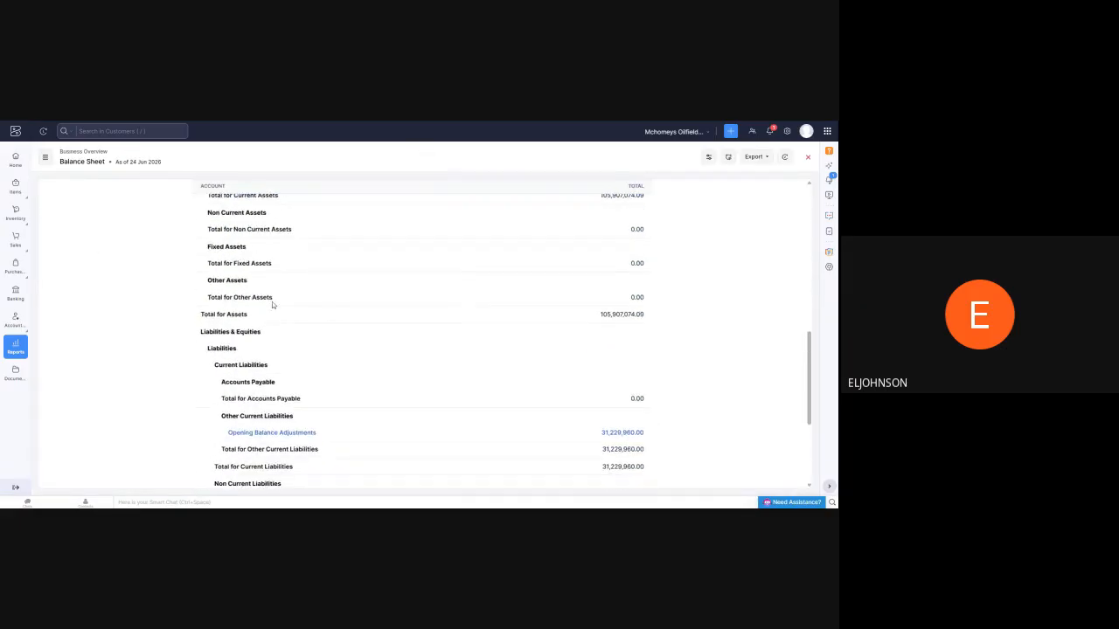
scroll(272, 302, "up", 6)
scroll(194, 231, "up", 2)
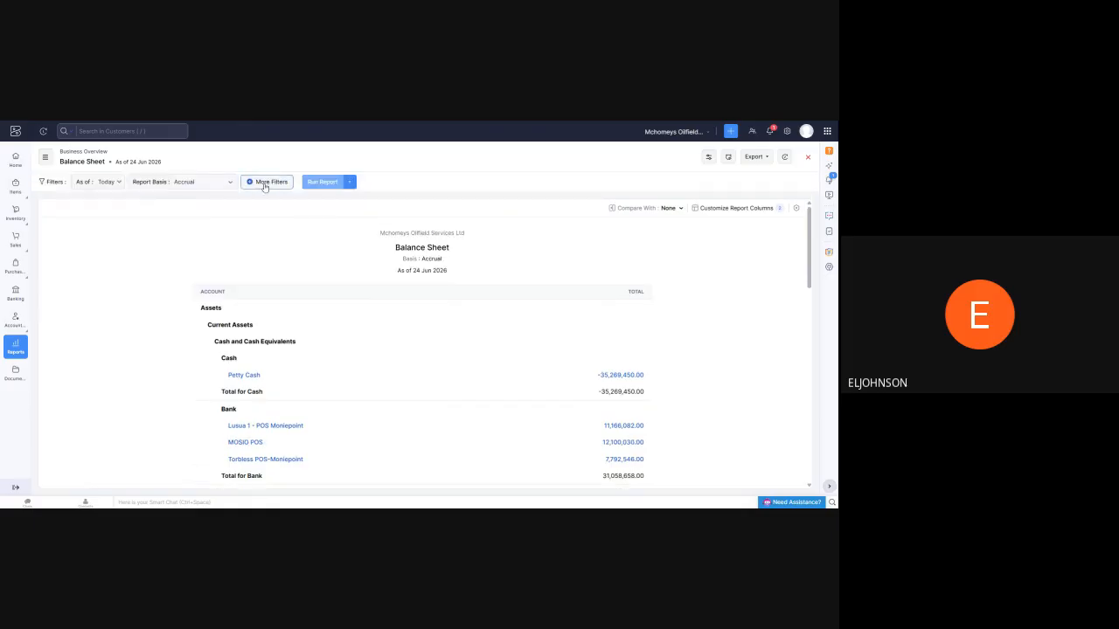
Filter the Balance Sheet to Location is in TORBLESS and run the report
left_click(269, 181)
left_click(226, 208)
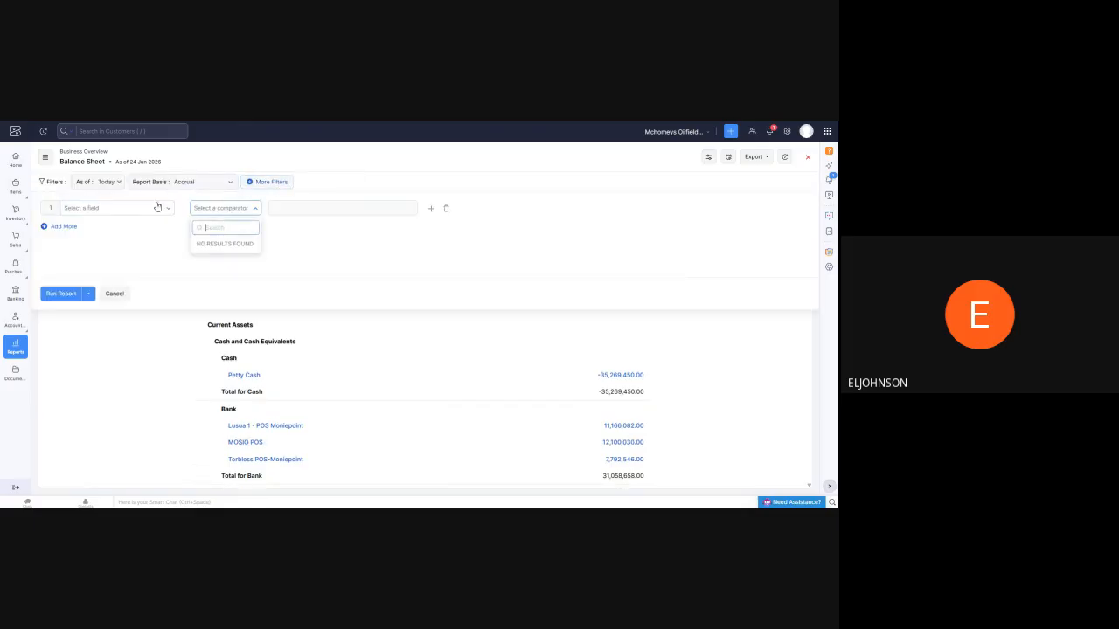
left_click(115, 209)
left_click(114, 256)
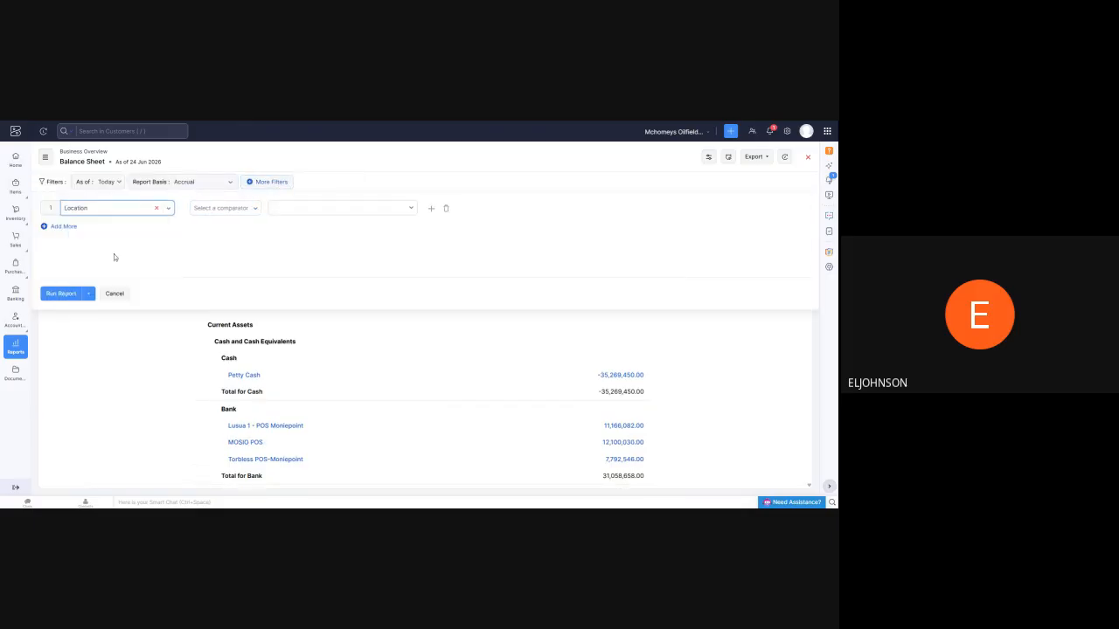
left_click(261, 209)
left_click(215, 253)
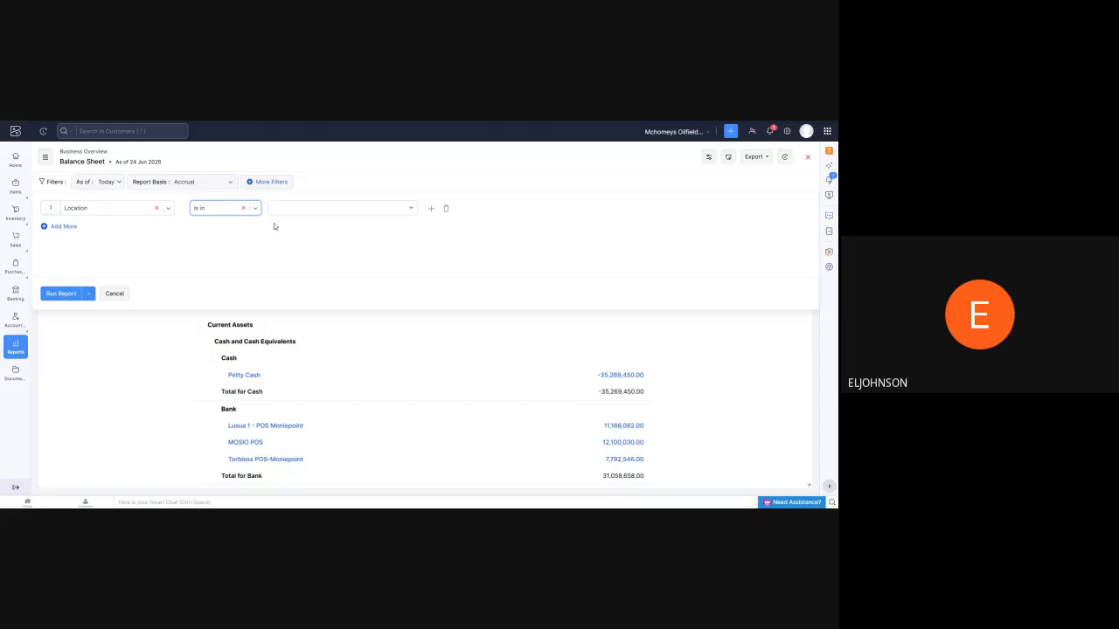
left_click(362, 214)
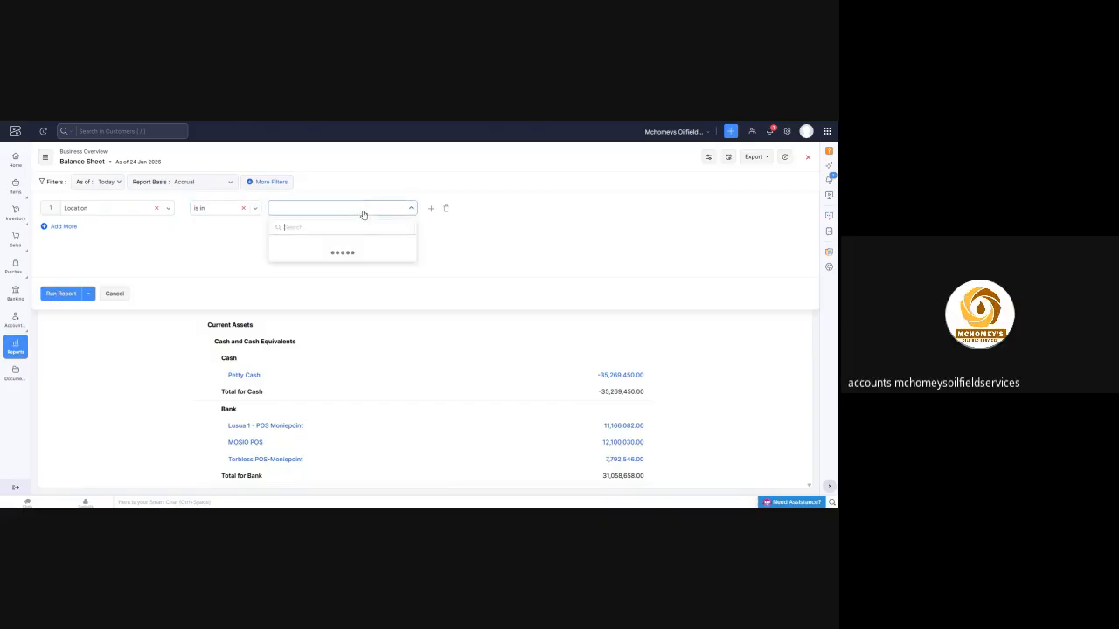
left_click(327, 253)
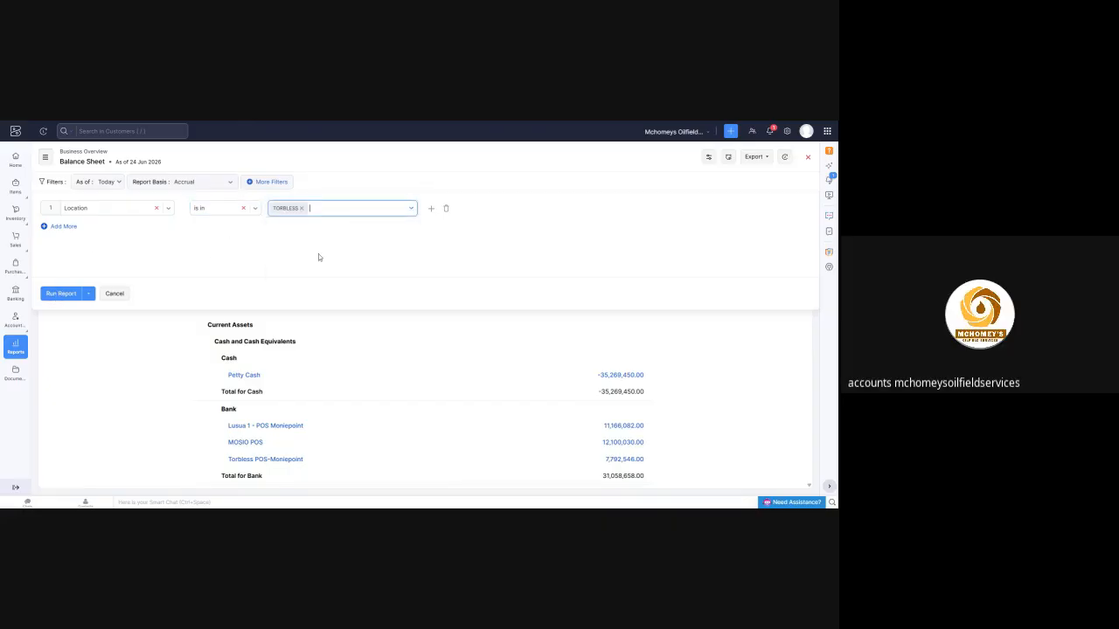
left_click(62, 293)
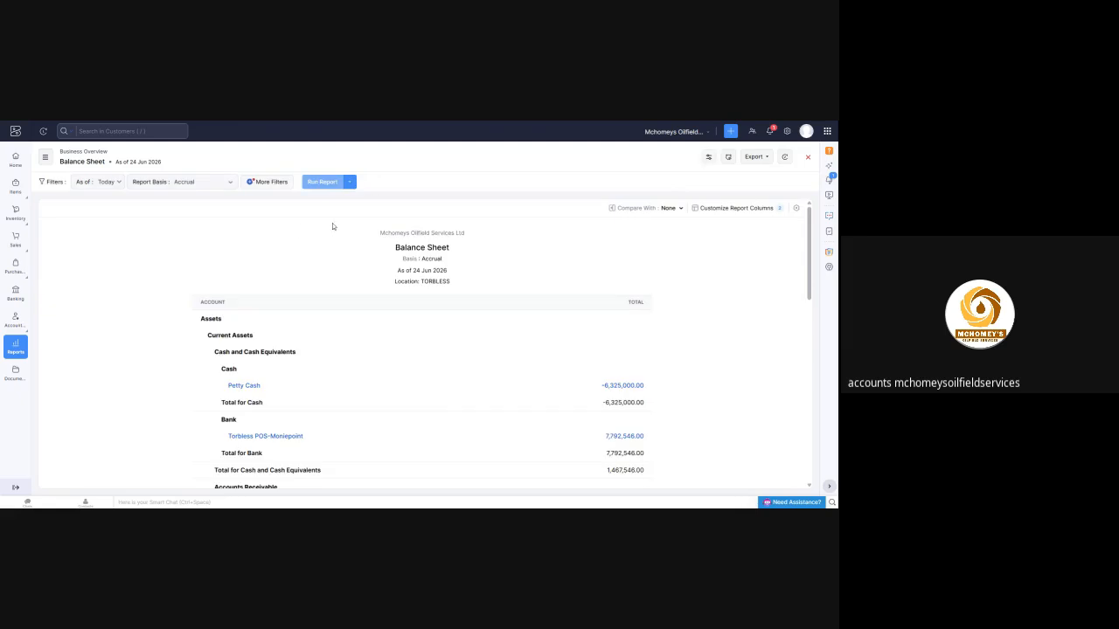
Review the cash, bank and other current asset sections of the TORBLESS Balance Sheet
scroll(332, 224, "down", 3)
scroll(343, 227, "up", 1)
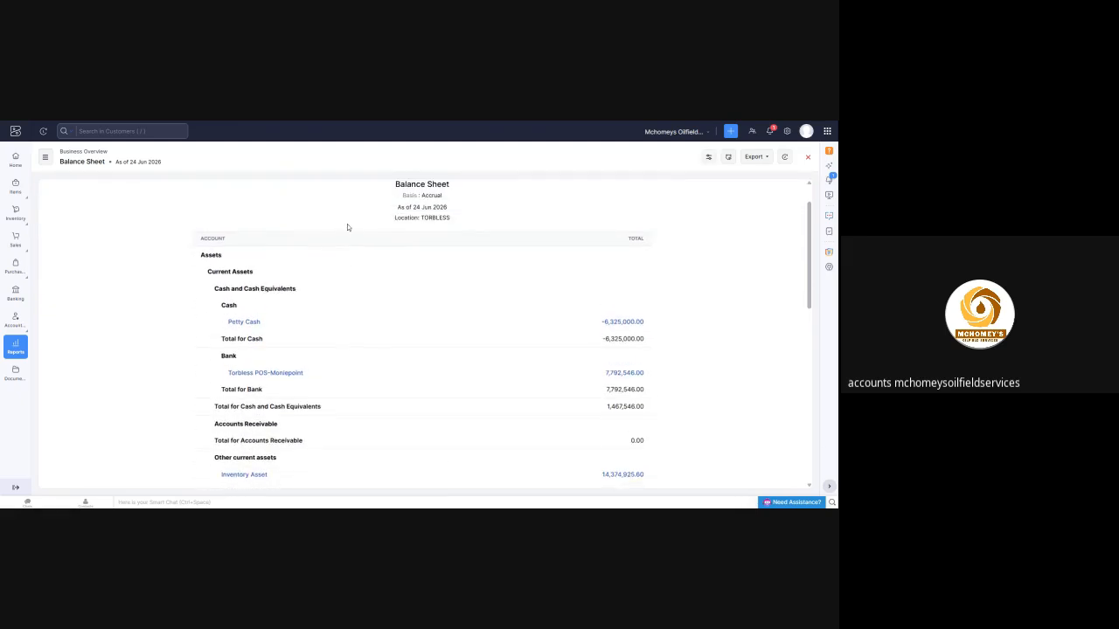
scroll(284, 249, "down", 3)
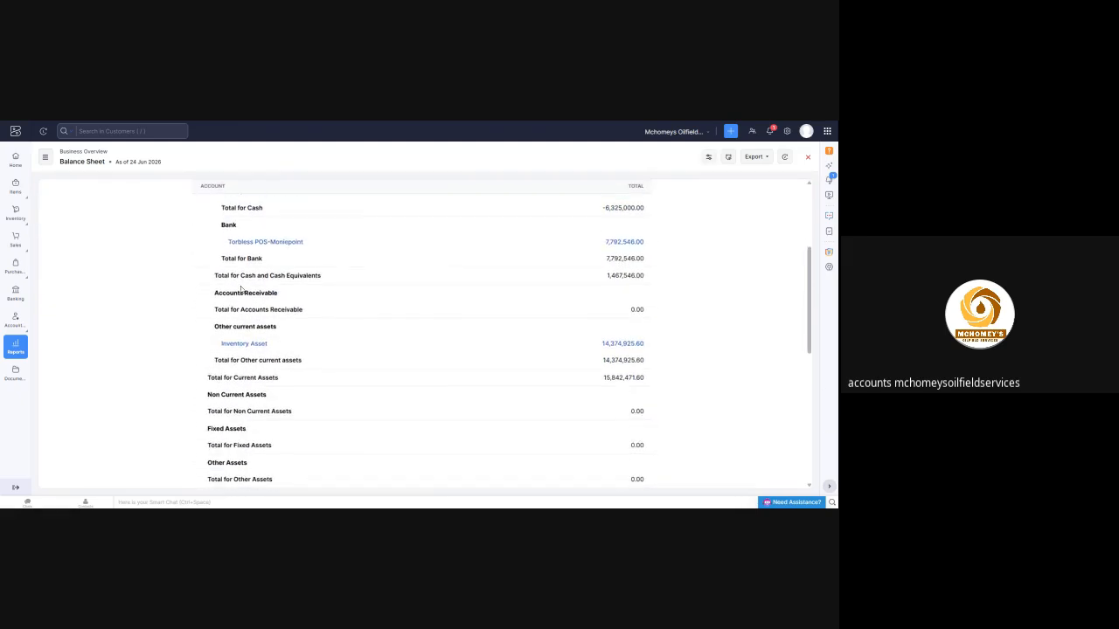
Clear the Location condition from the Balance Sheet's filters and look through the fields available for filtering
scroll(183, 245, "up", 5)
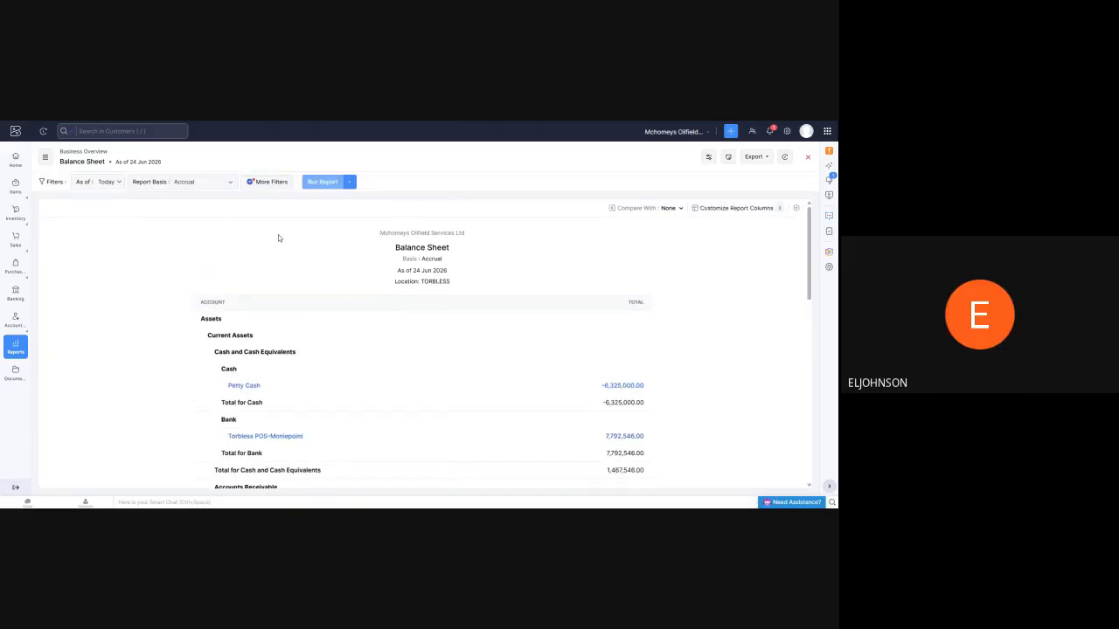
scroll(297, 242, "down", 4)
scroll(324, 229, "up", 4)
left_click(271, 184)
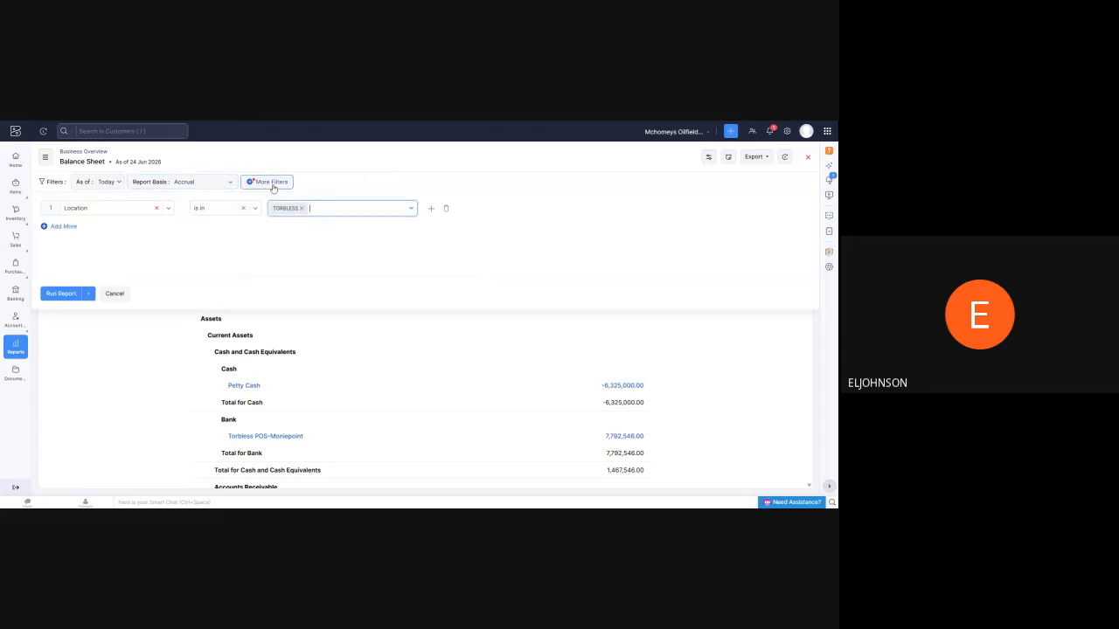
left_click(158, 210)
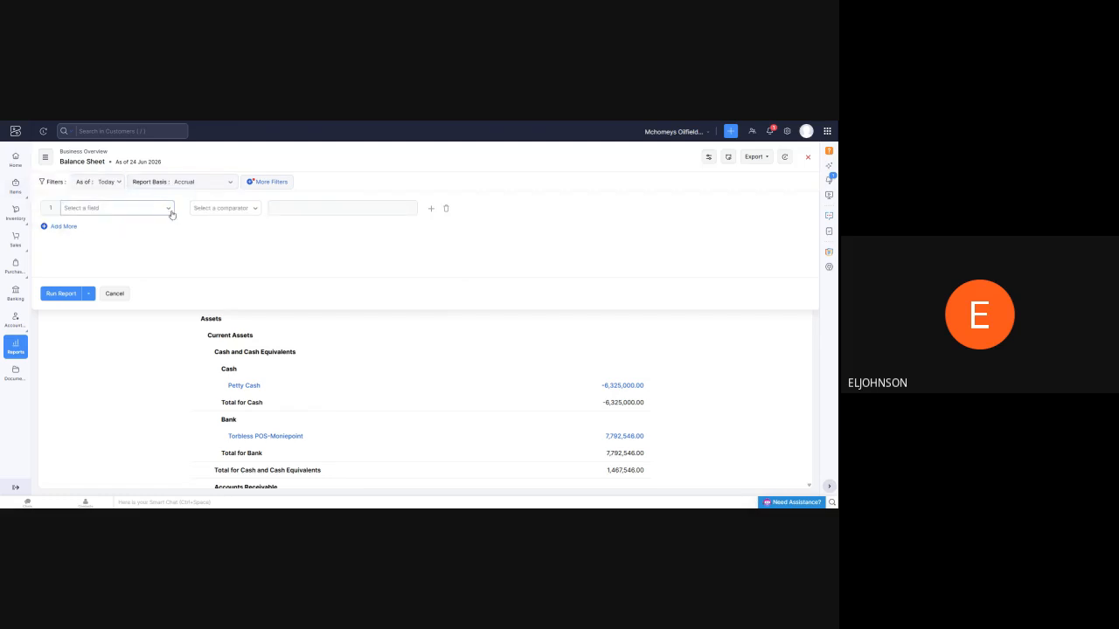
left_click(170, 211)
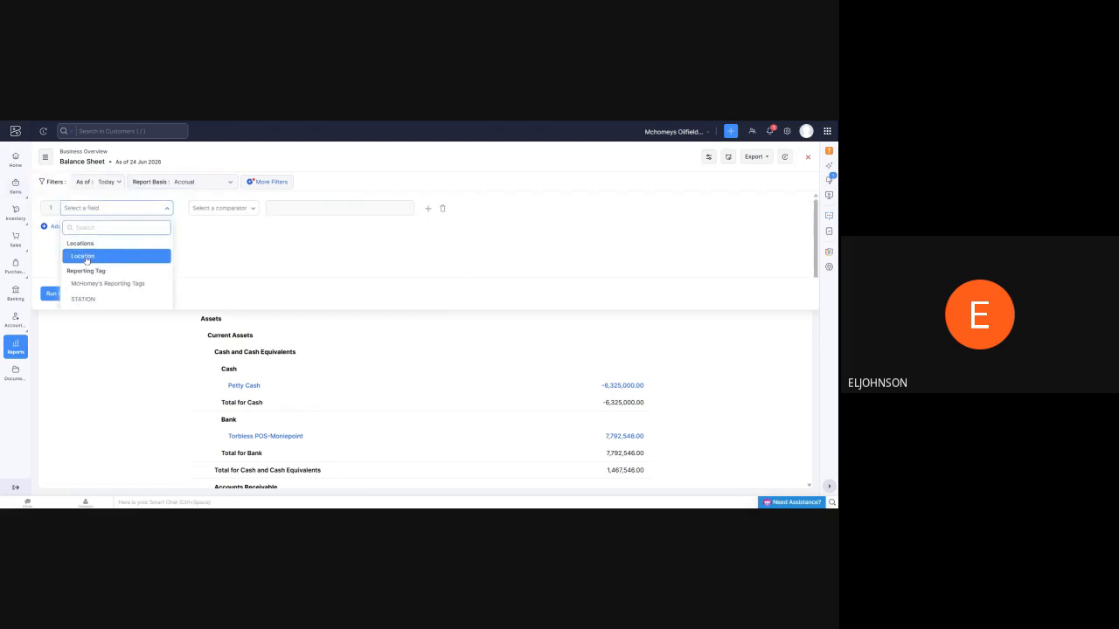
scroll(85, 273, "down", 1)
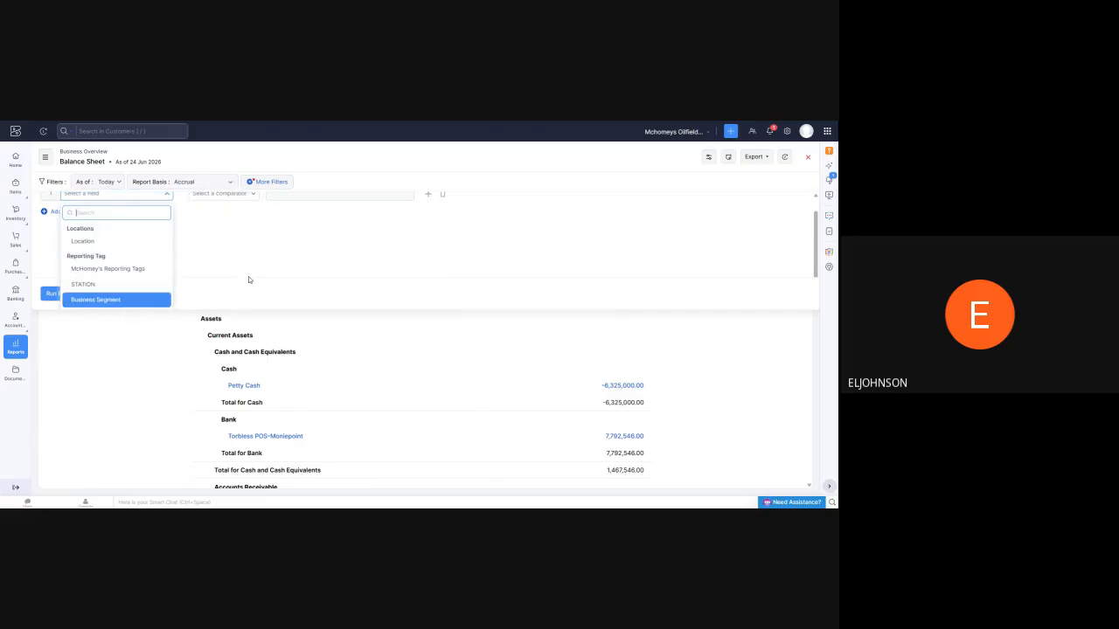
Filter the Balance Sheet again by Location is in TORBLESS and run the report
left_click(85, 241)
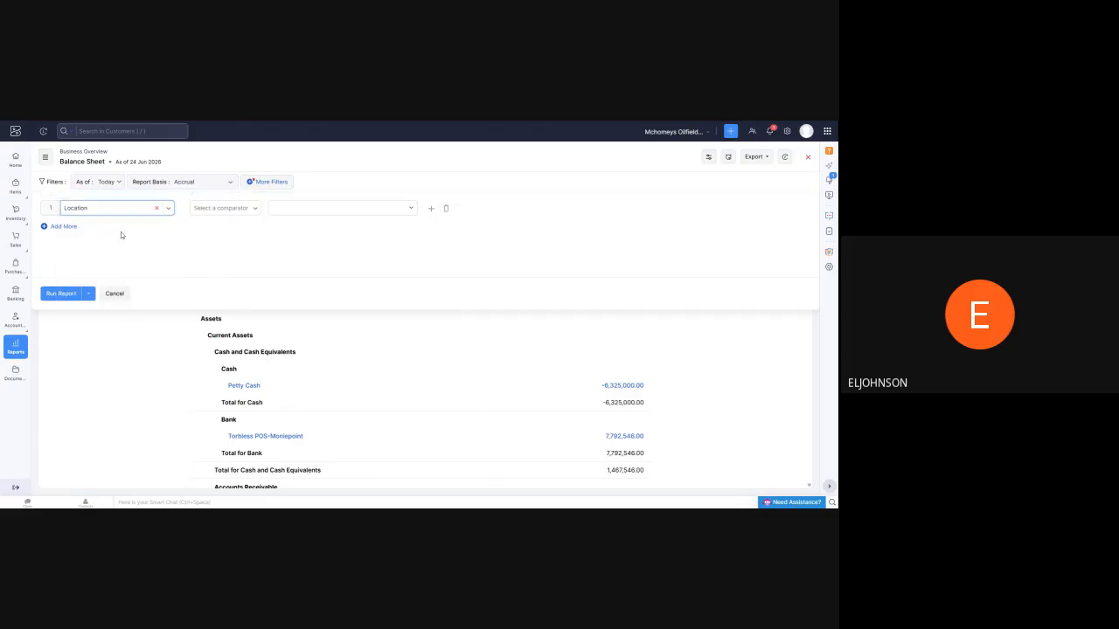
left_click(236, 210)
left_click(214, 251)
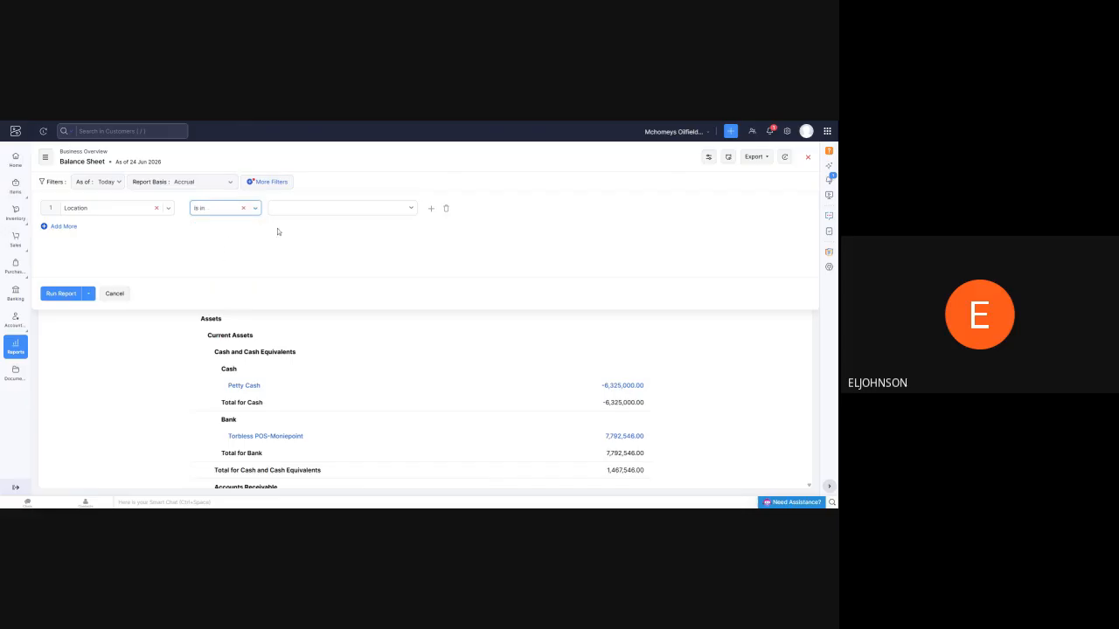
left_click(359, 210)
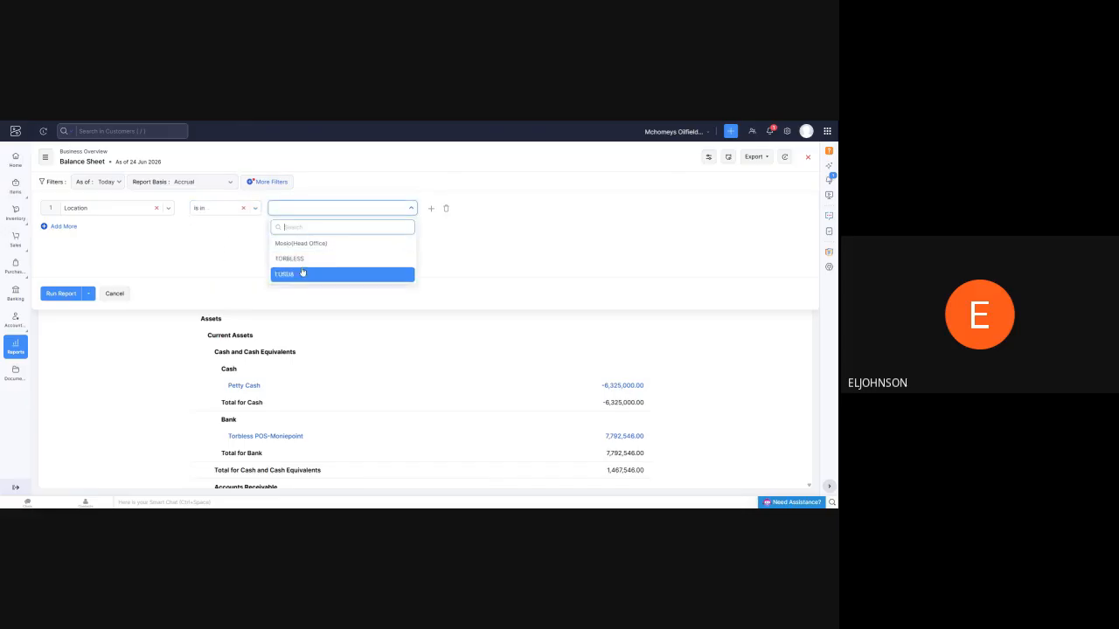
left_click(308, 259)
left_click(58, 295)
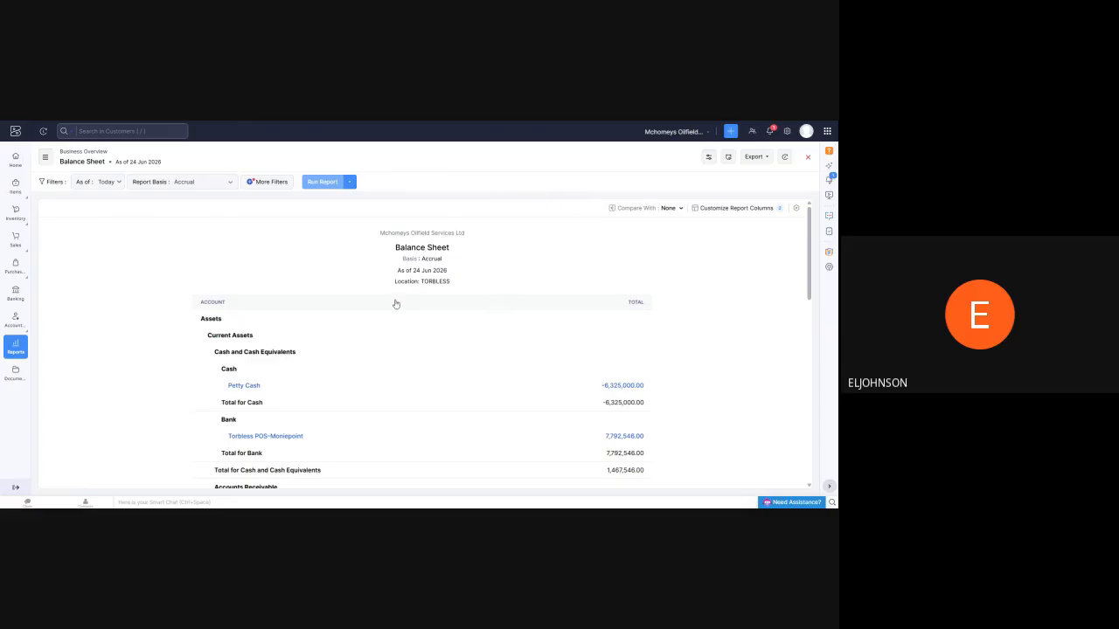
Examine the Petty Cash, Torbless POS-Moniepoint and Inventory Asset lines of the filtered Balance Sheet
scroll(461, 288, "down", 1)
scroll(460, 288, "down", 1)
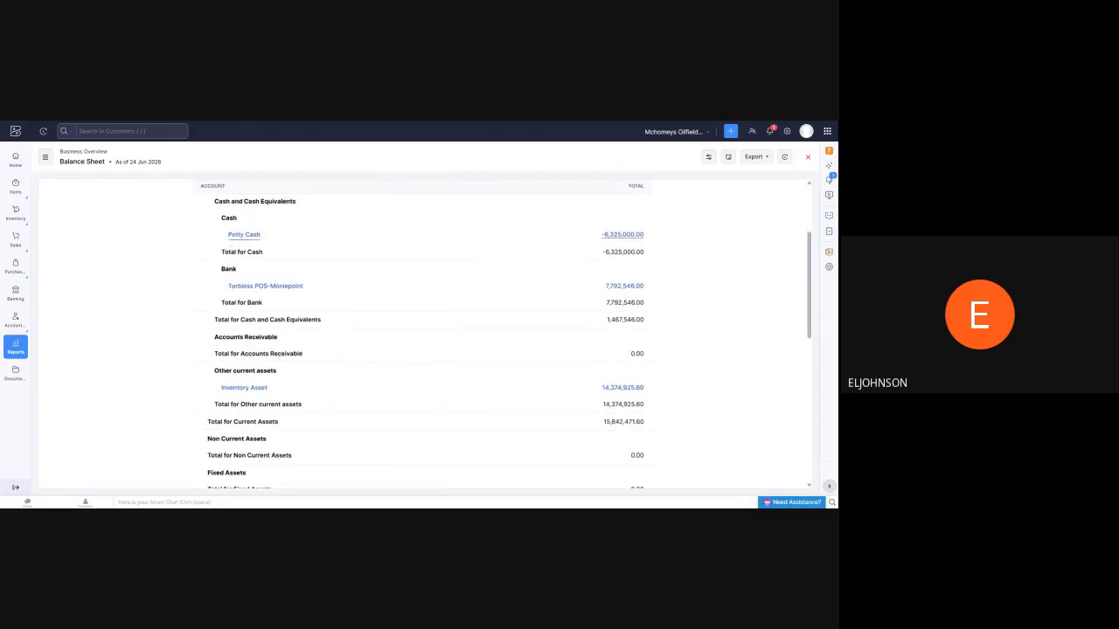
left_click_drag(227, 235, 361, 229)
left_click(650, 224)
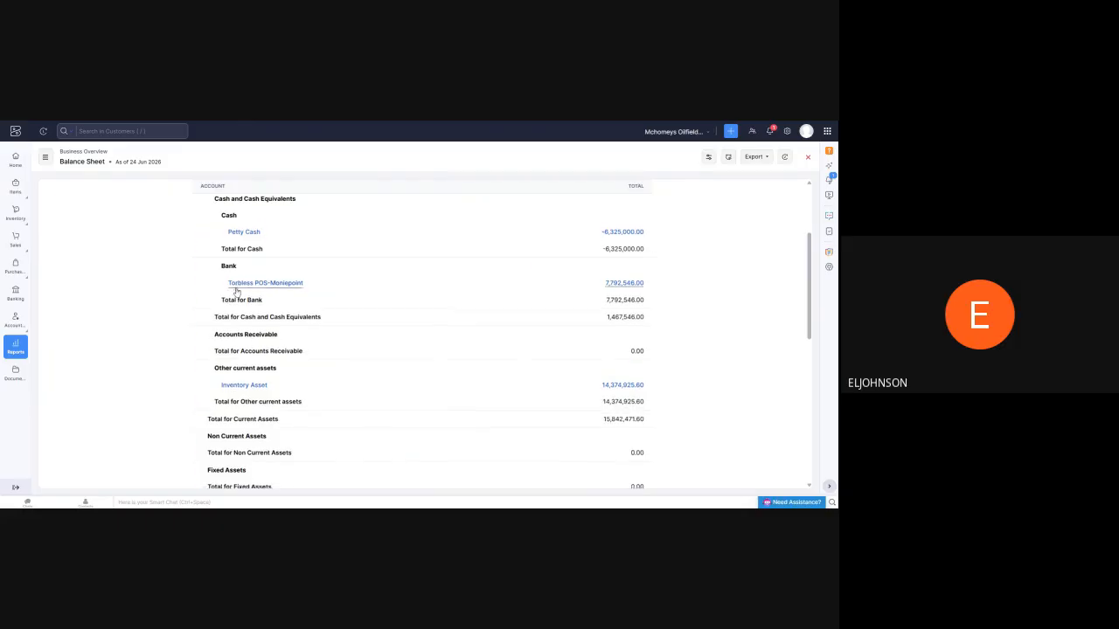
scroll(232, 301, "down", 1)
left_click_drag(223, 300, 664, 286)
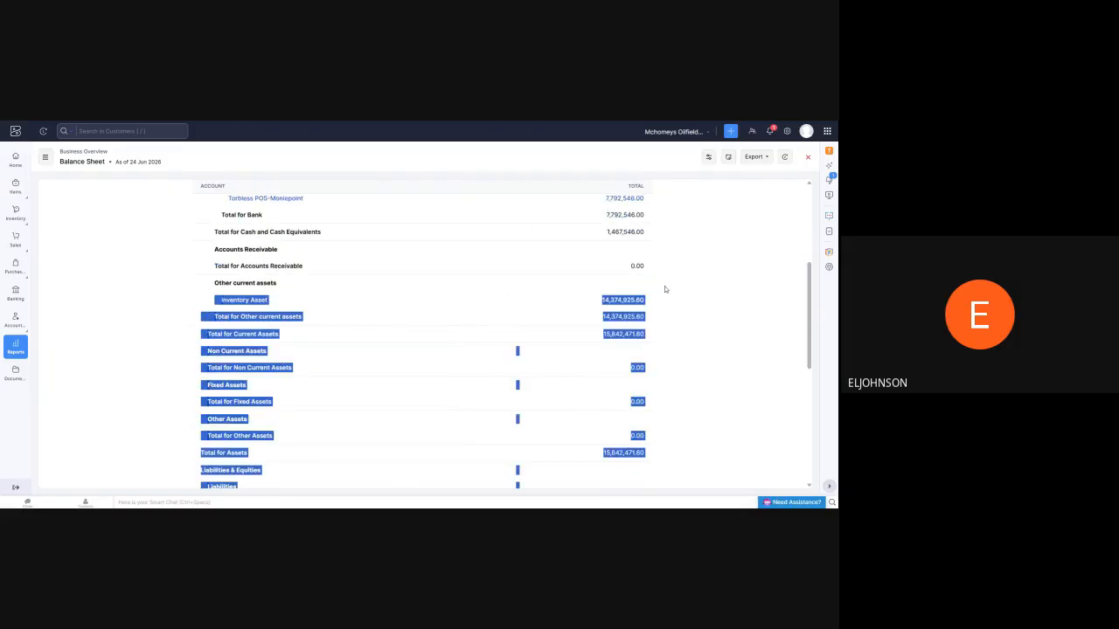
left_click(625, 289)
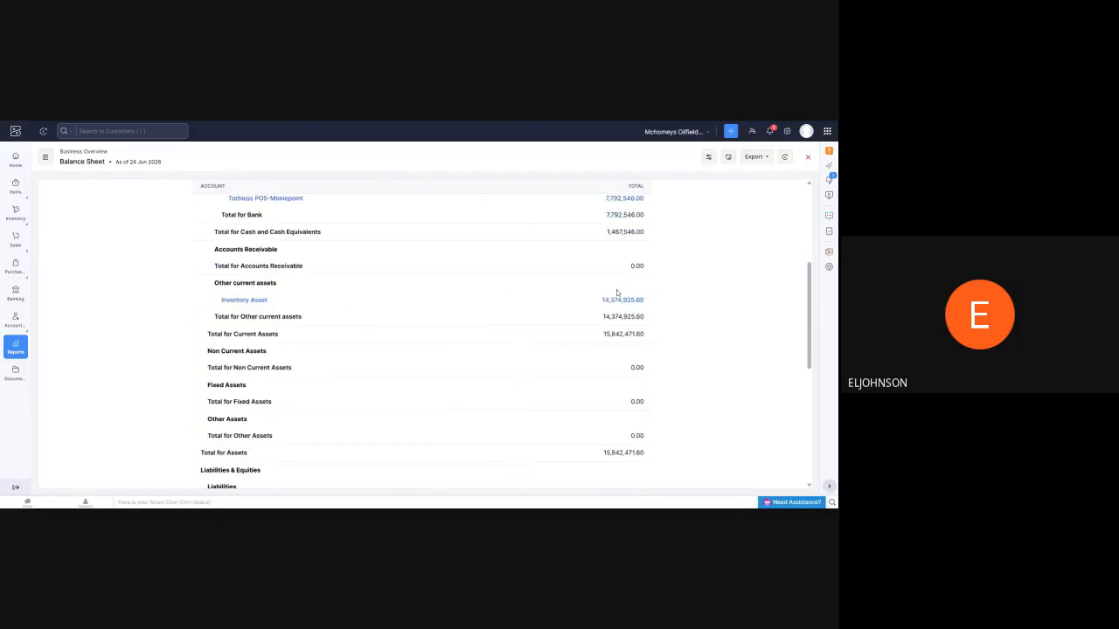
Inspect the account transactions behind the Inventory Asset total and return to the Balance Sheet
left_click(620, 302)
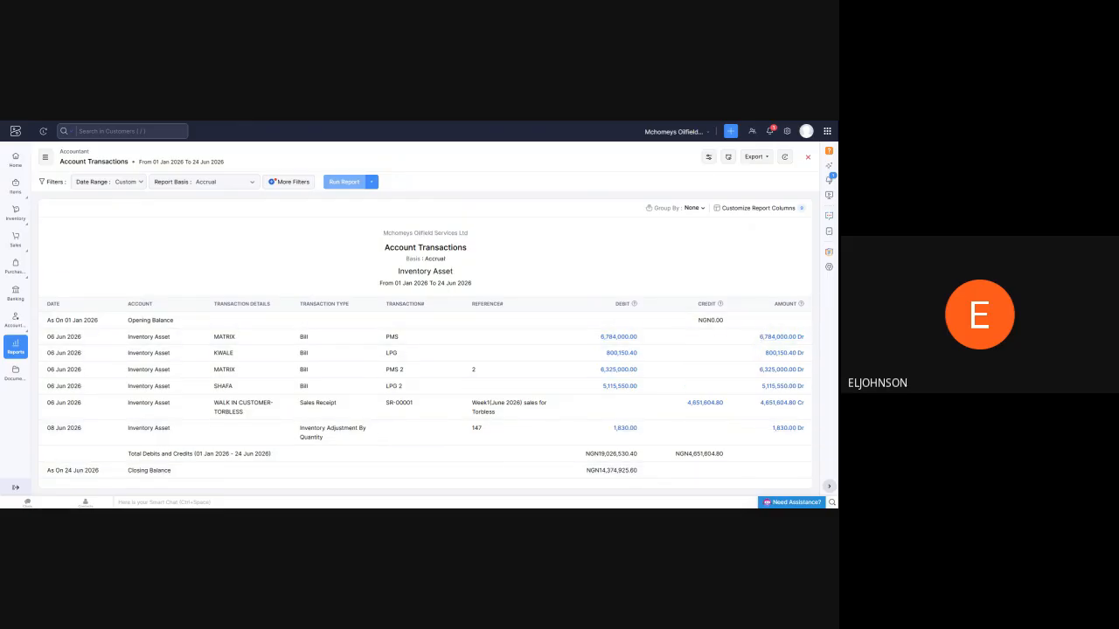
key("alt+Left")
scroll(662, 340, "down", 8)
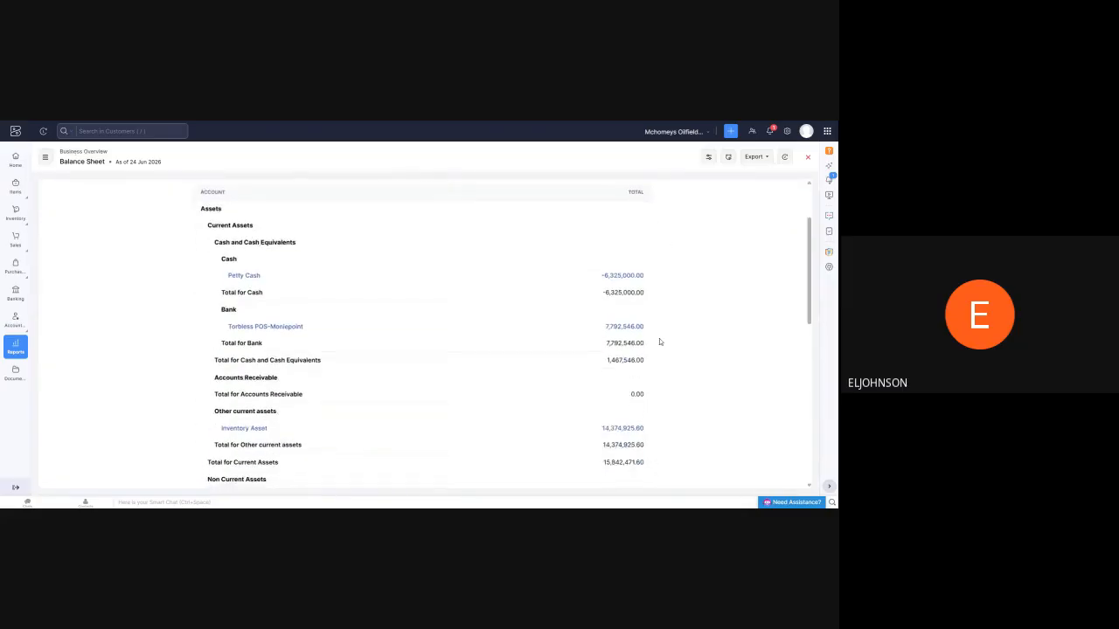
View the active vendors list and the list of all purchase bills
mouse_move(15, 240)
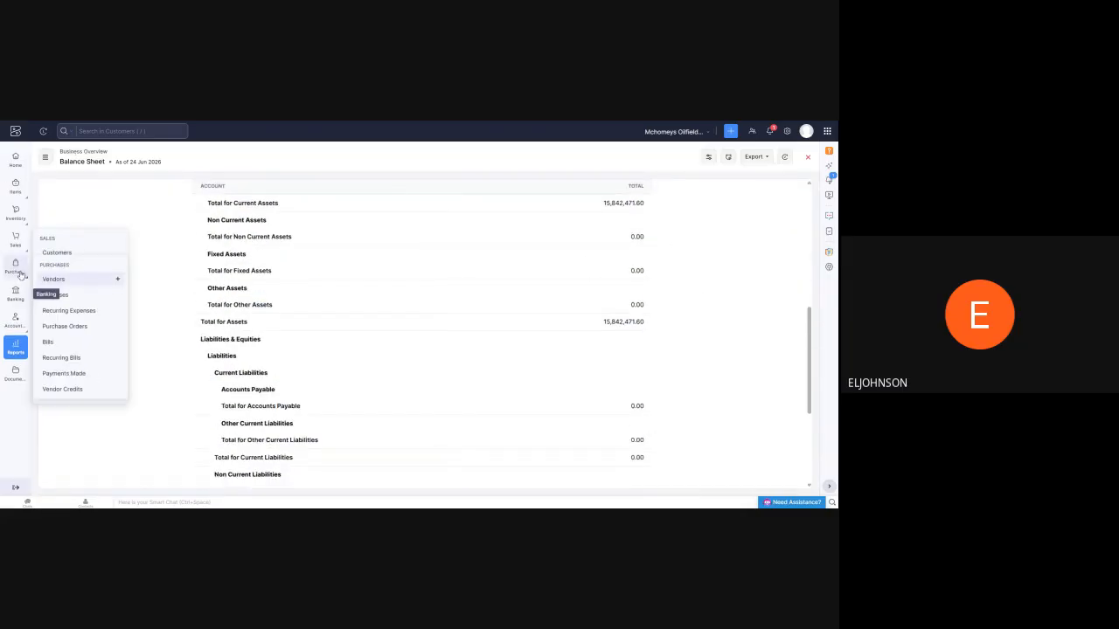
mouse_move(16, 275)
left_click(53, 280)
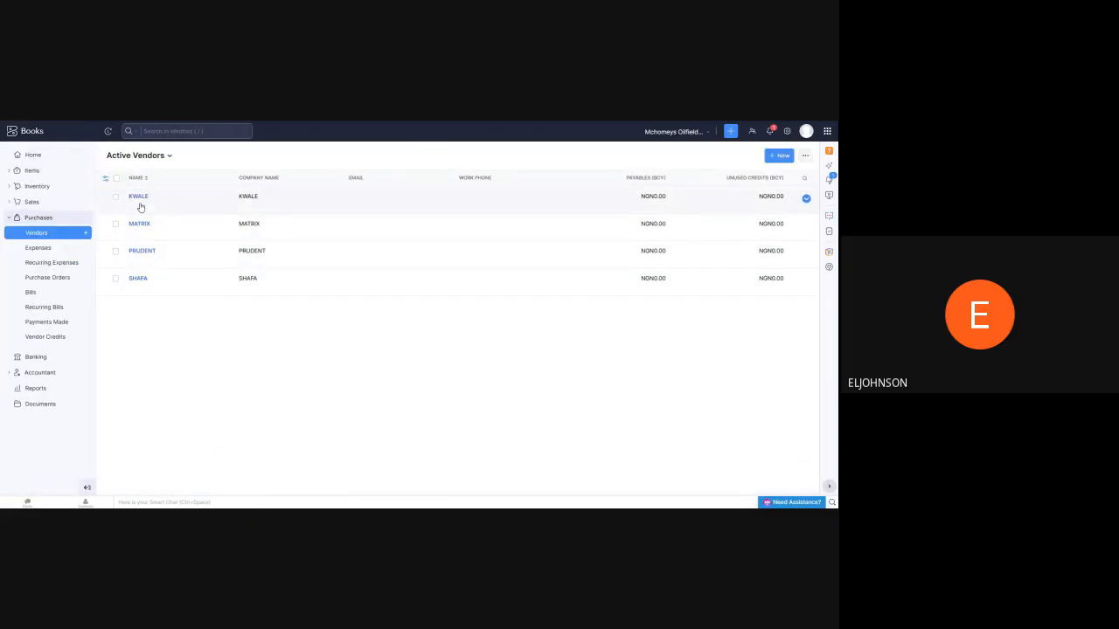
left_click(52, 289)
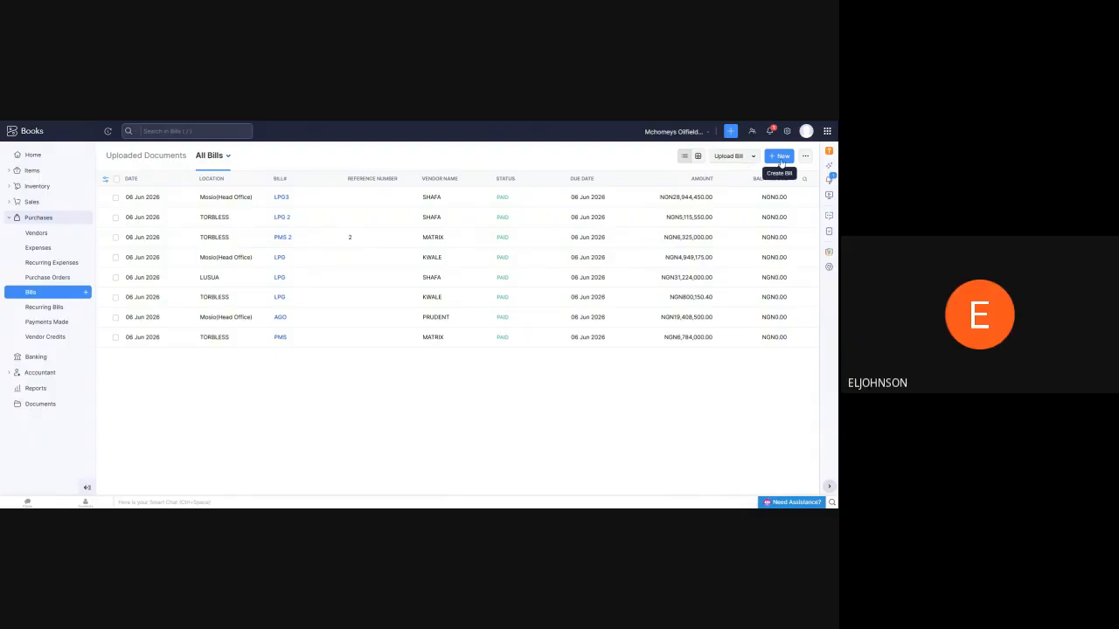
Start a new bill with LUSUA as the station and Bulk Sales as the business segment
left_click(781, 156)
scroll(340, 261, "down", 3)
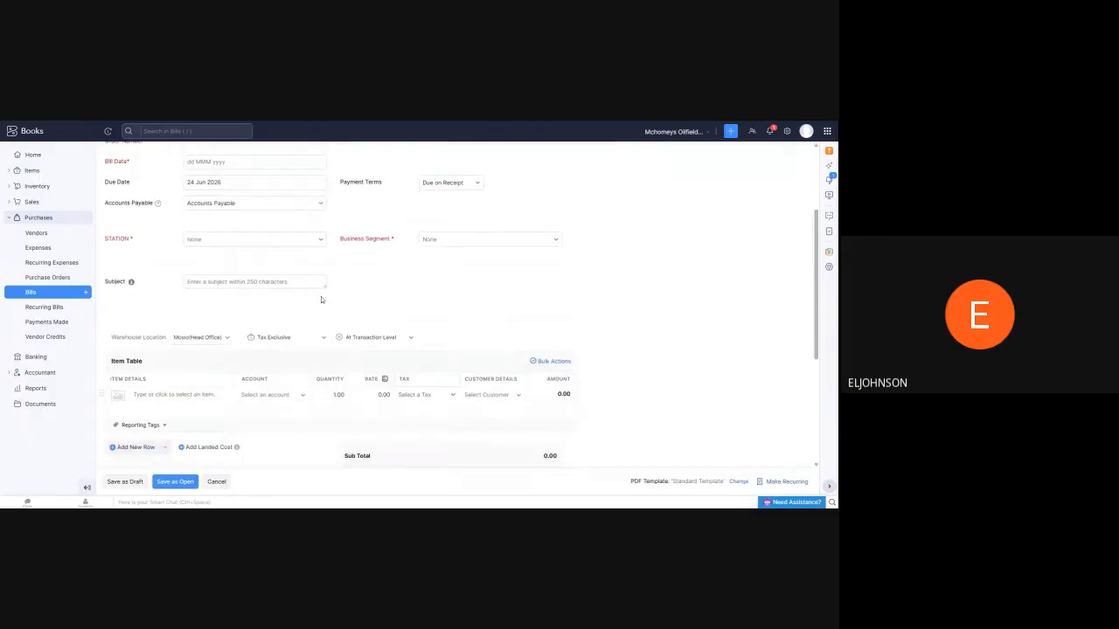
left_click(320, 241)
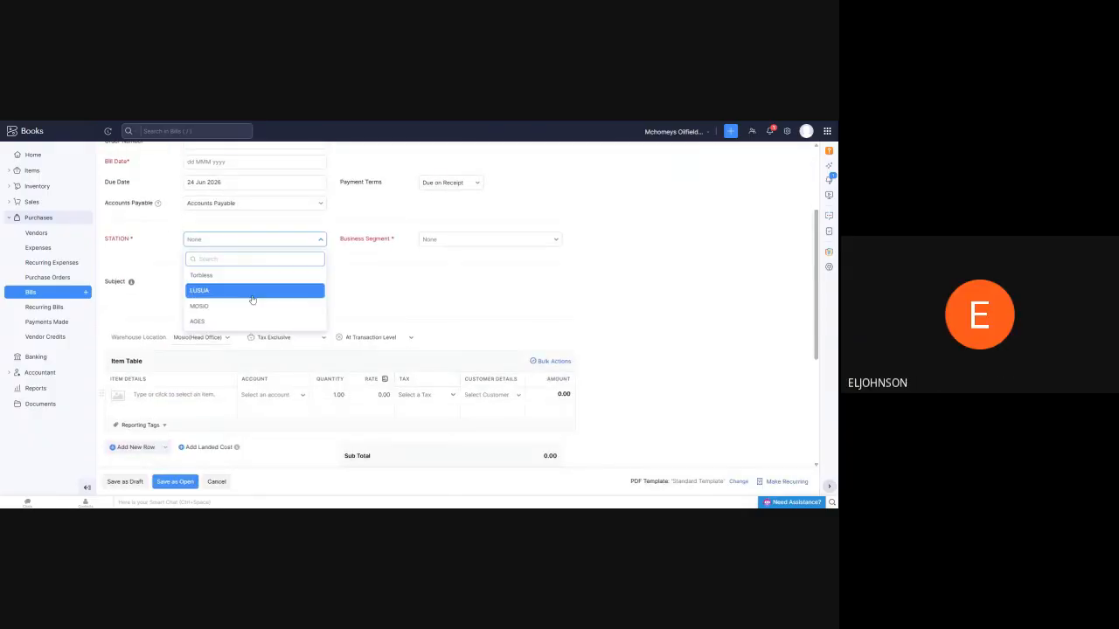
left_click(251, 297)
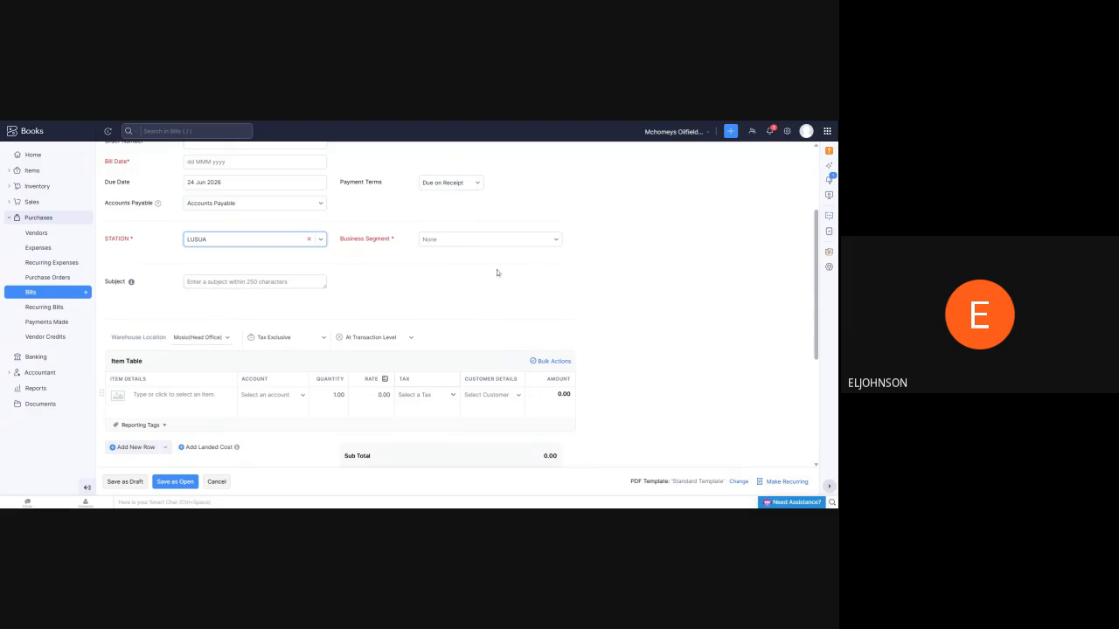
left_click(561, 241)
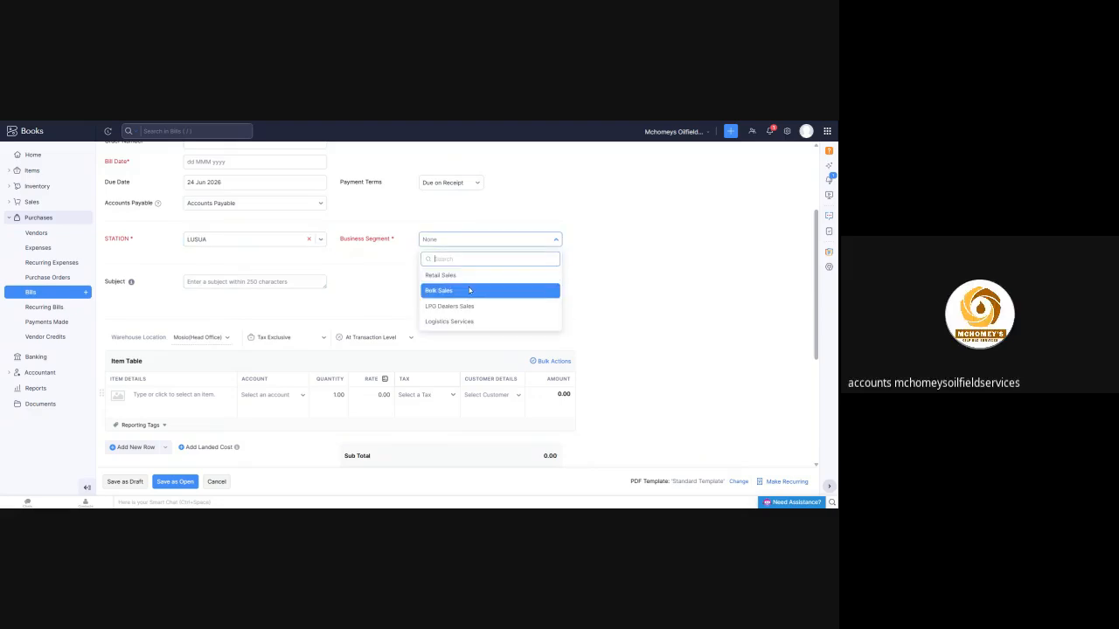
left_click(469, 291)
Check the new bill's warehouse location choices, keep Mosio(Head Office), and look over the item table and totals section
left_click(228, 338)
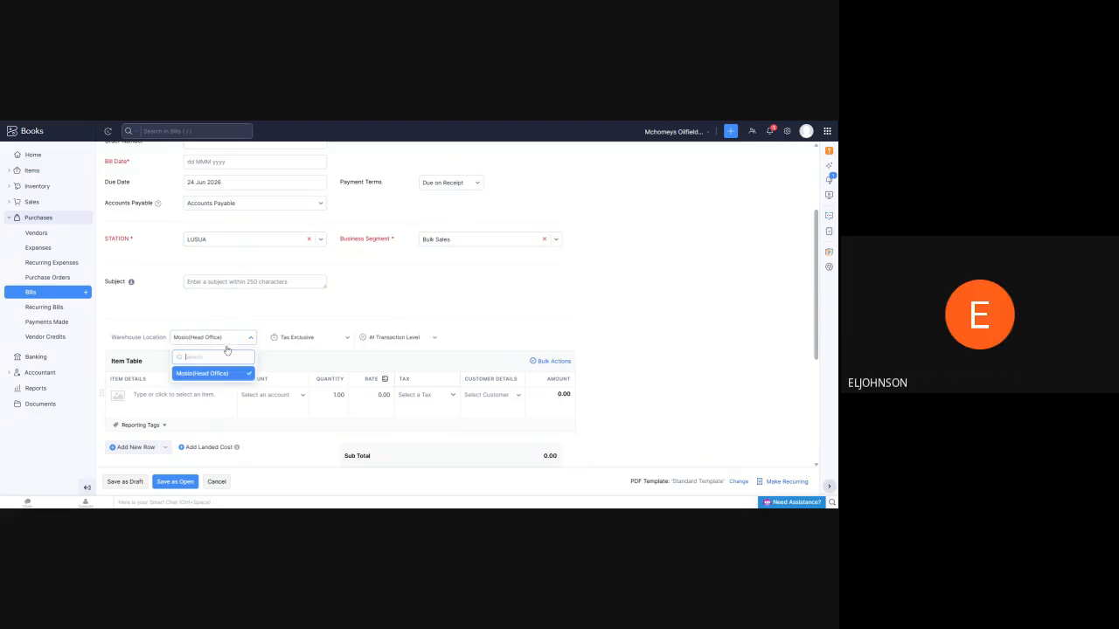
left_click(203, 374)
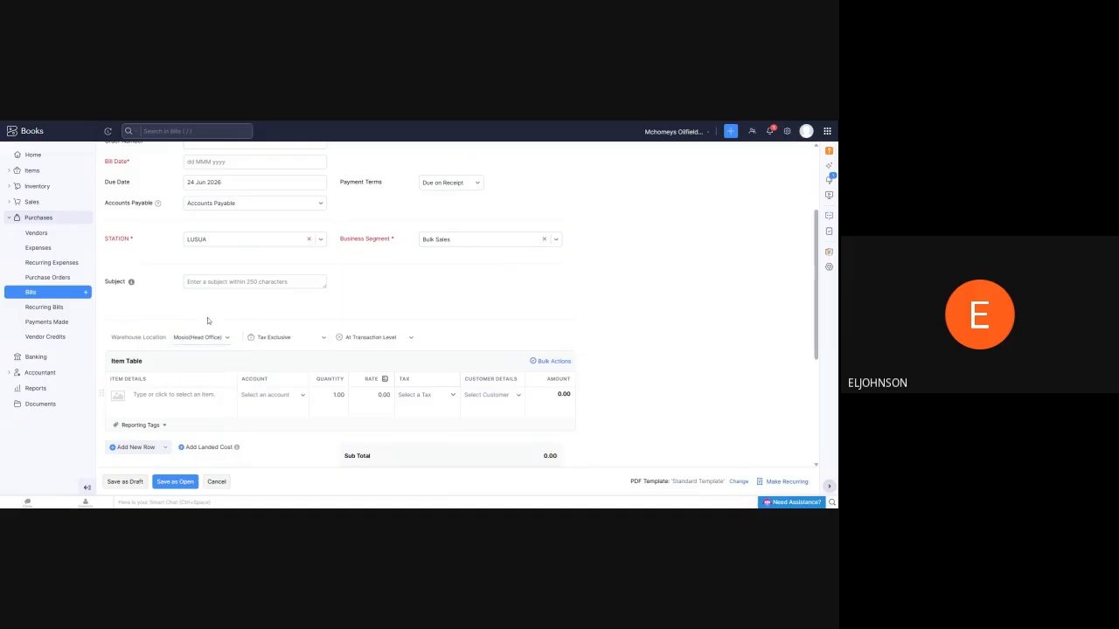
scroll(219, 331, "down", 2)
scroll(178, 348, "down", 1)
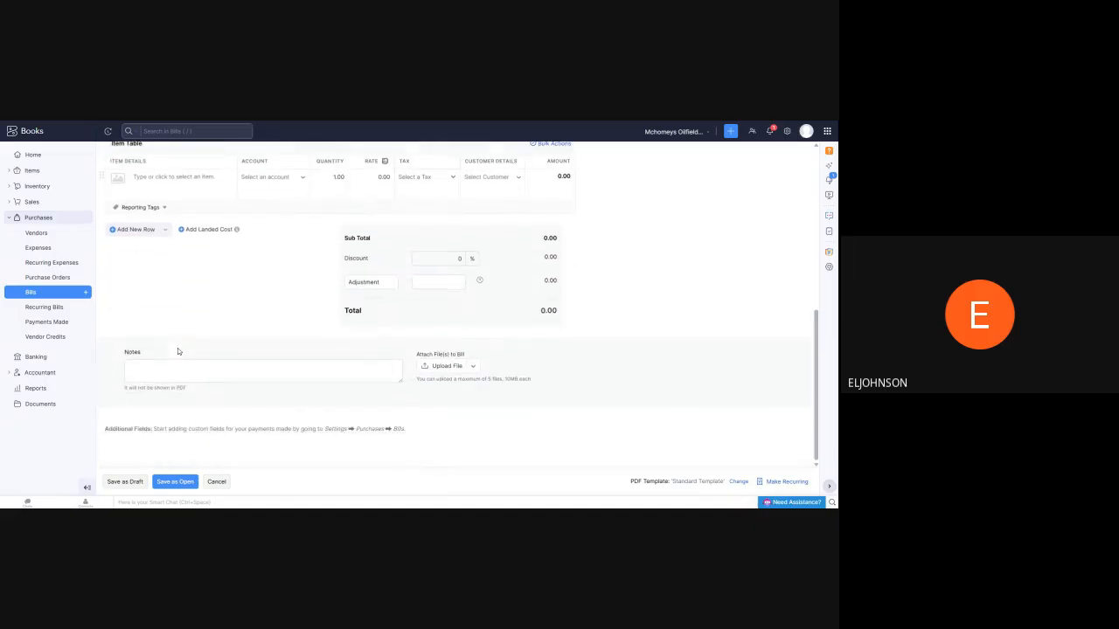
scroll(245, 310, "up", 10)
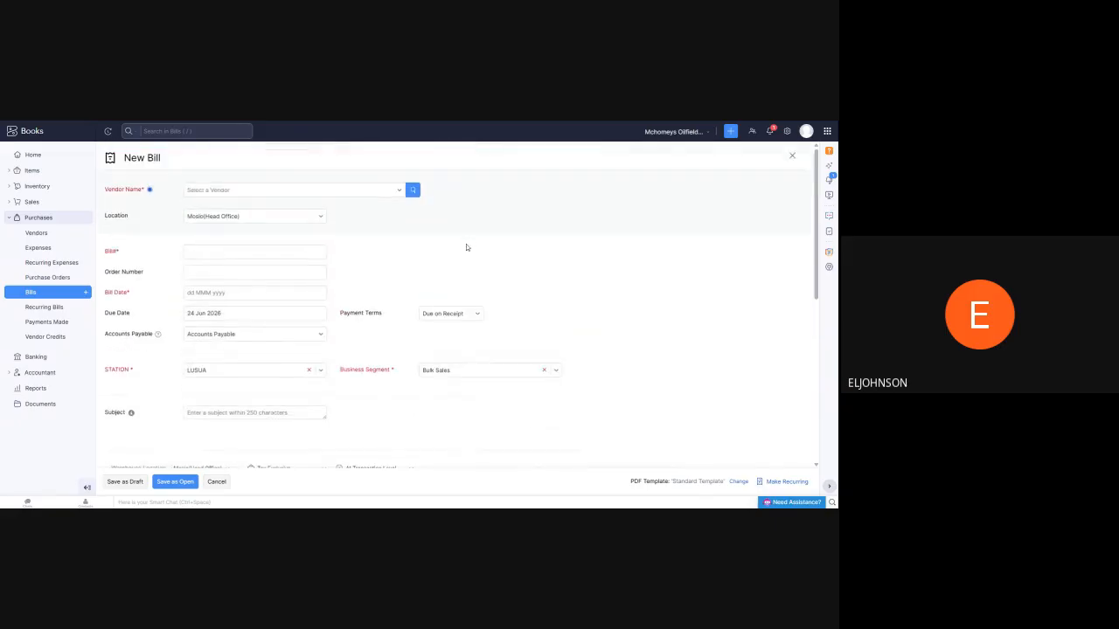
Try TORBLESS as the new bill's location, switch it back to Mosio(Head Office), and leave the bill unsaved
left_click(320, 216)
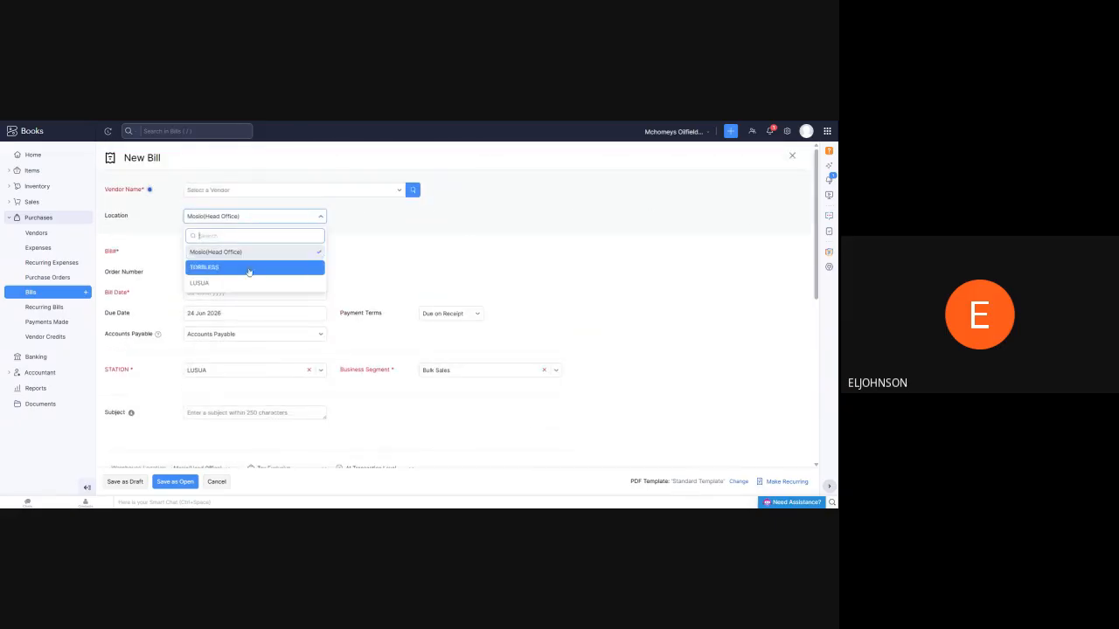
left_click(248, 269)
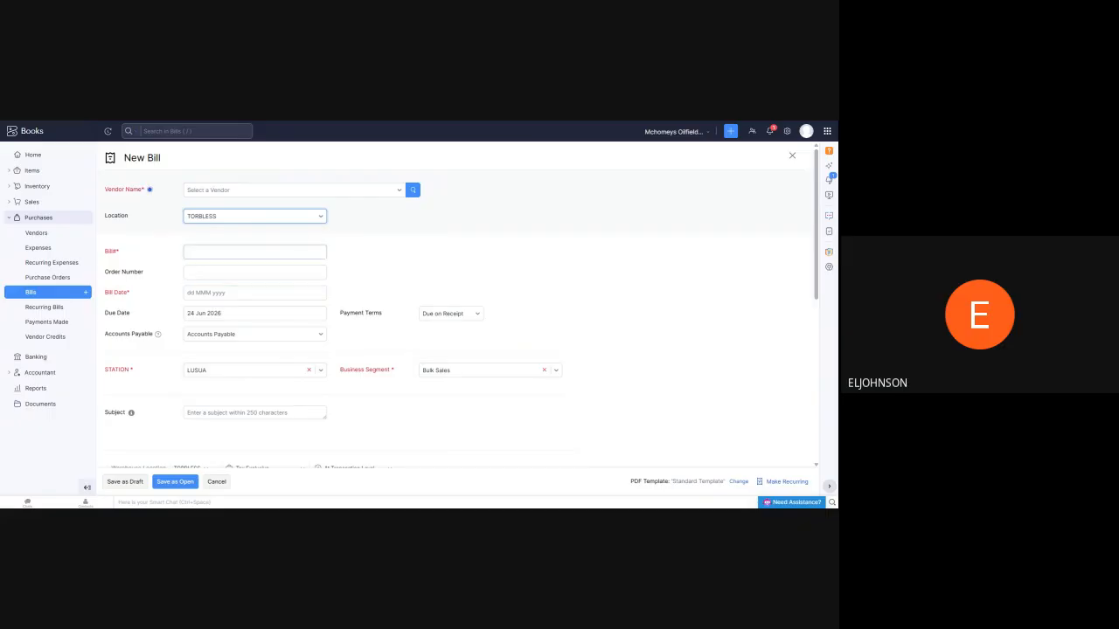
left_click(320, 218)
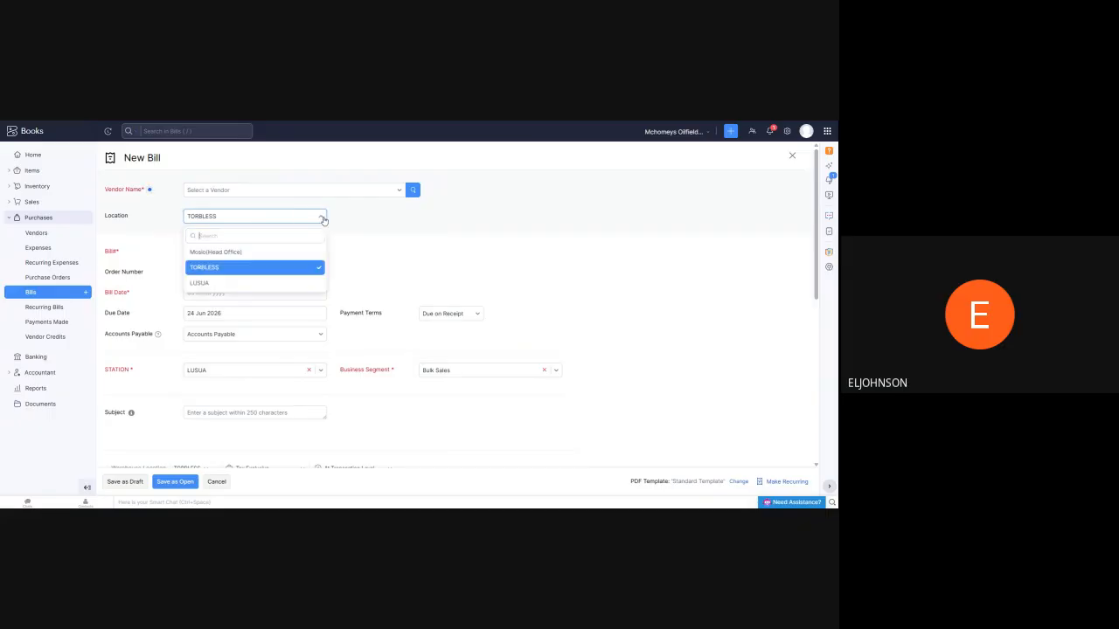
left_click(262, 252)
key("alt+Left")
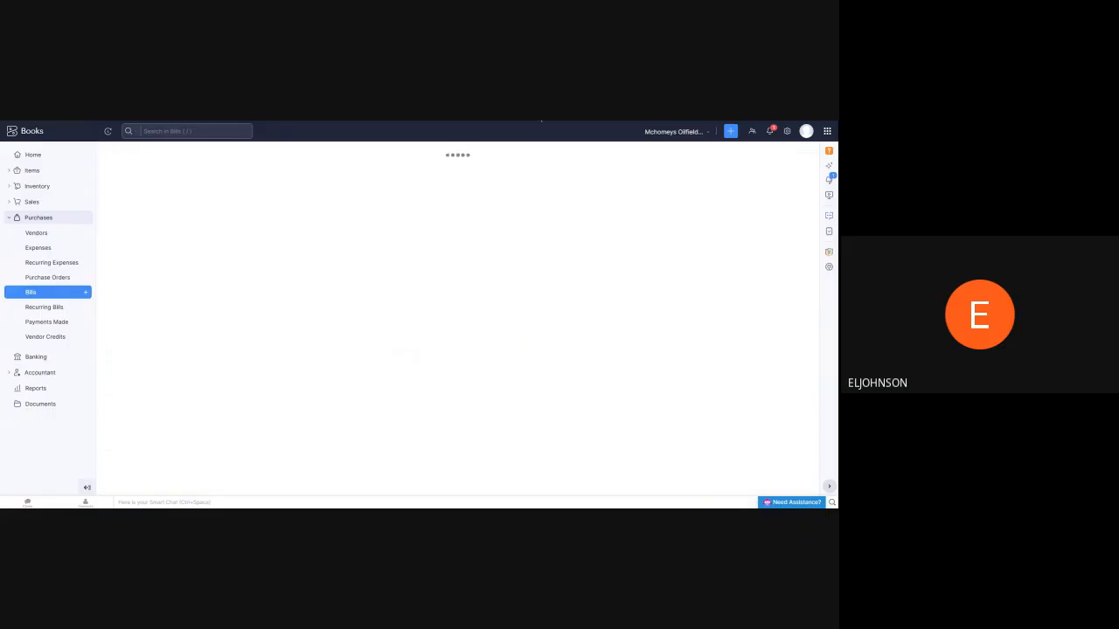
Check the active items and their stock on hand, and reopen the Balance Sheet report
left_click(32, 389)
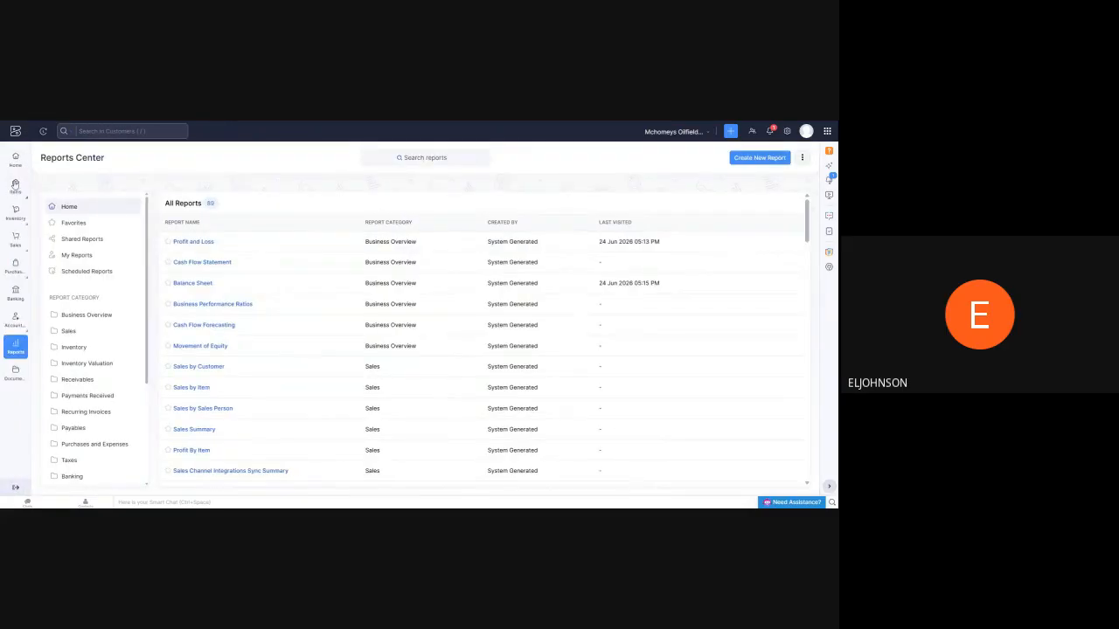
mouse_move(15, 187)
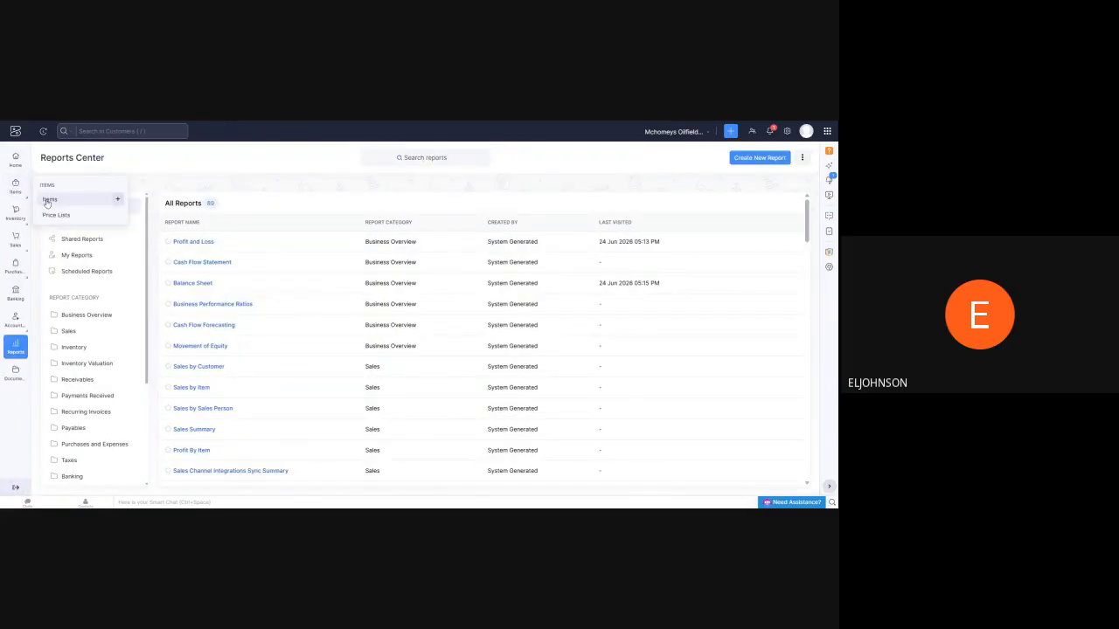
left_click(49, 200)
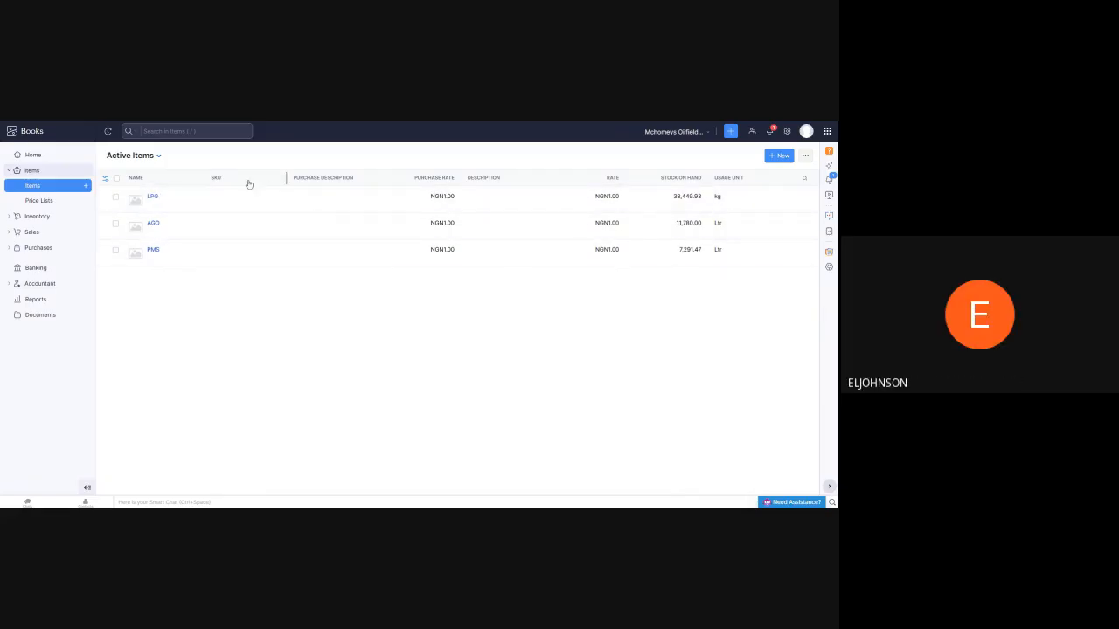
left_click(36, 299)
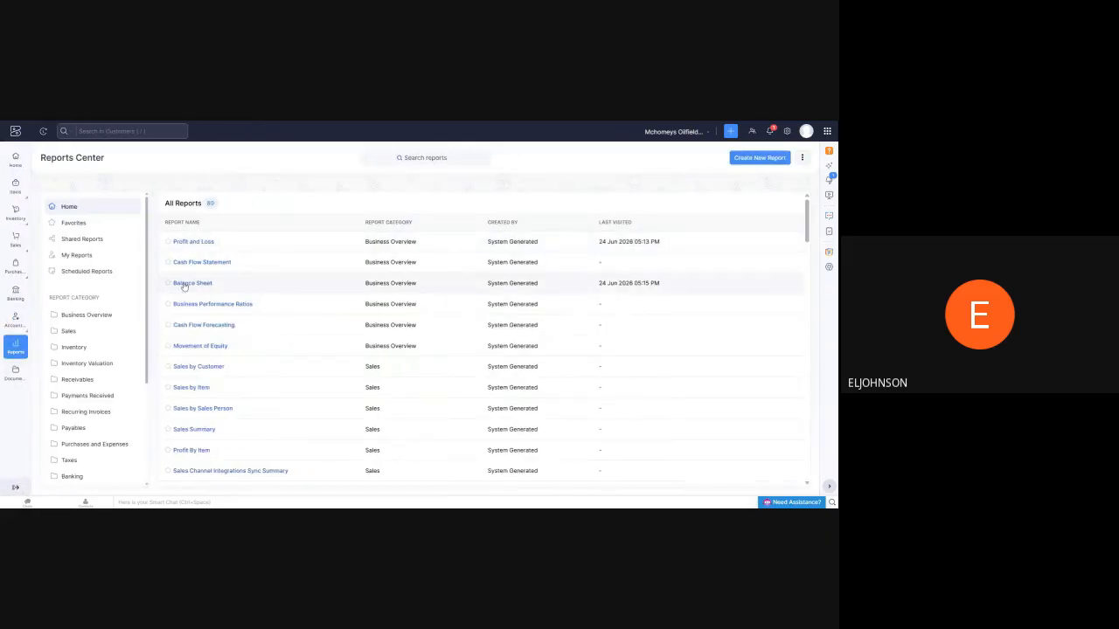
left_click(182, 285)
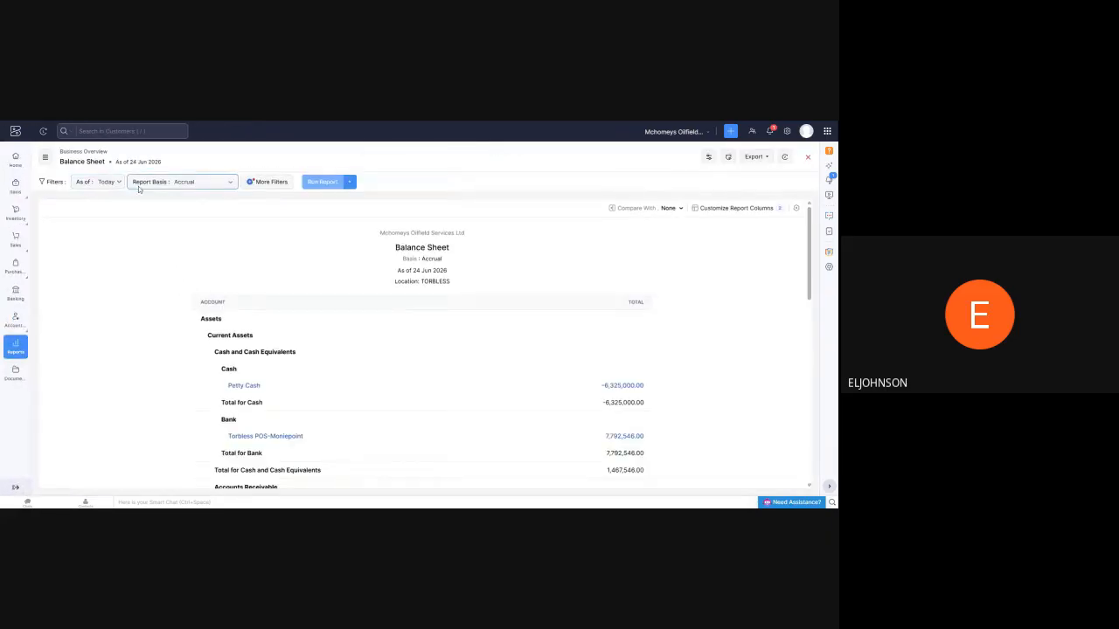
Rerun the Balance Sheet for the TORBLESS location, check the transactions behind Inventory Asset, and return to the report
left_click(270, 184)
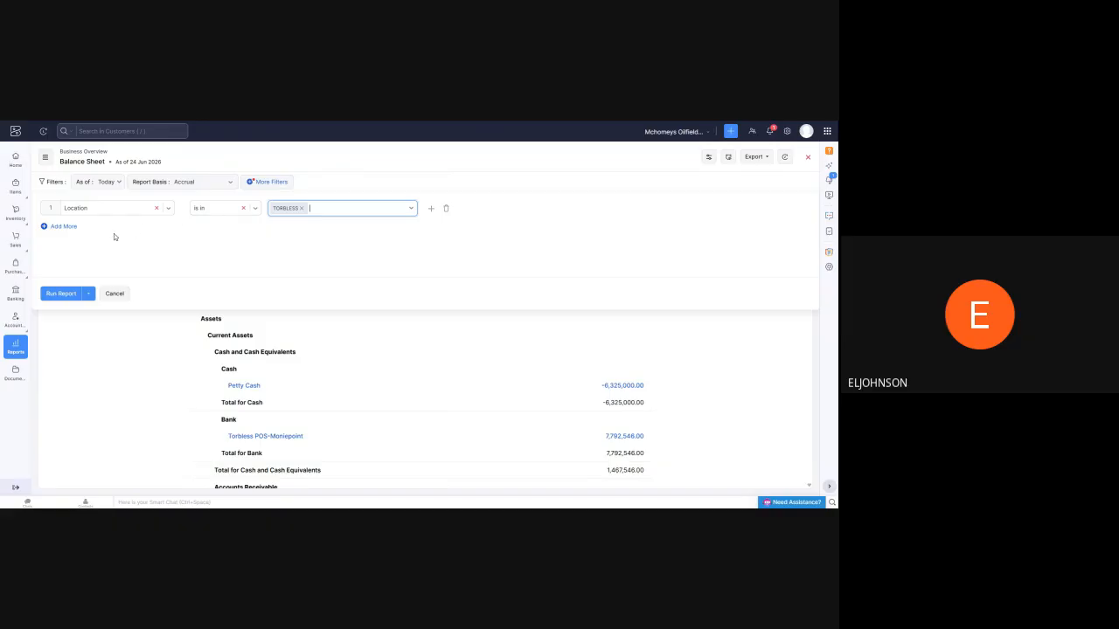
left_click(62, 295)
scroll(486, 274, "down", 1)
scroll(415, 290, "down", 5)
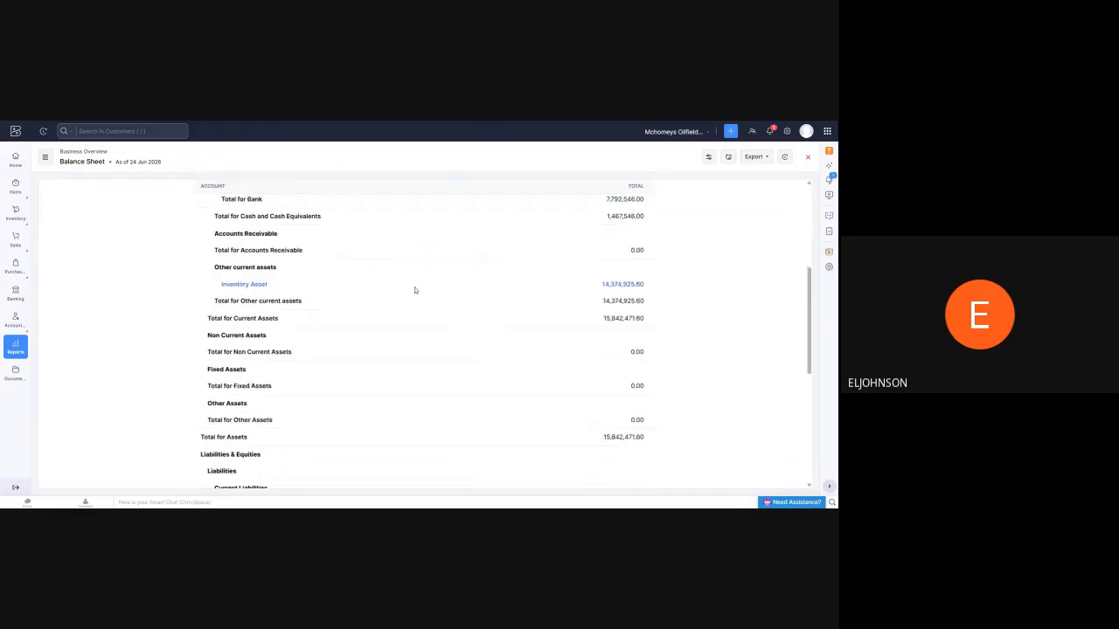
left_click(622, 213)
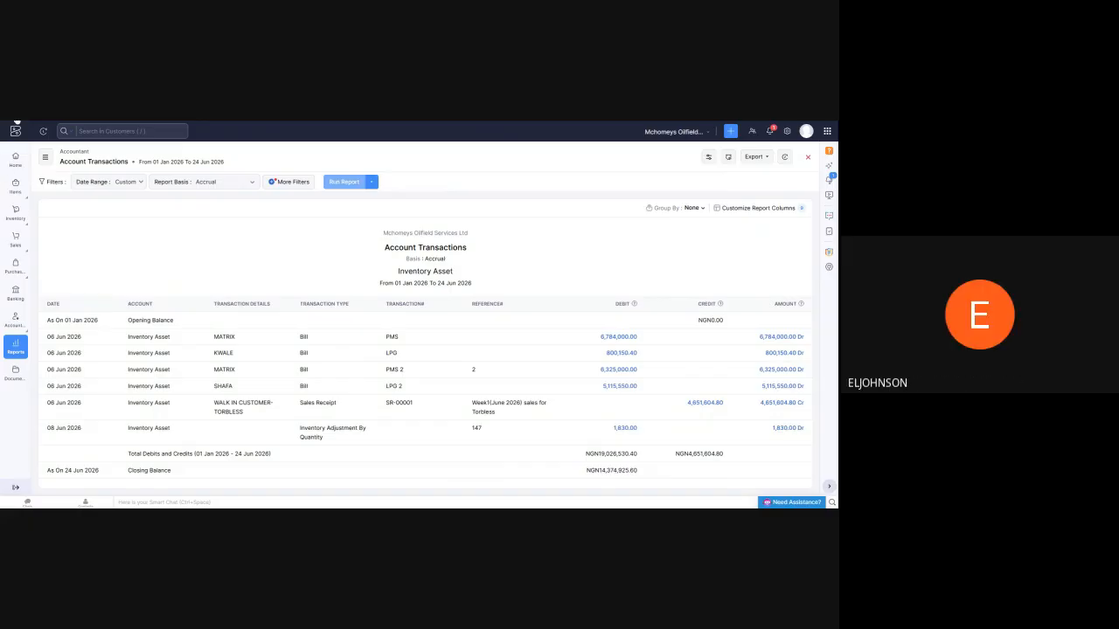
left_click(17, 122)
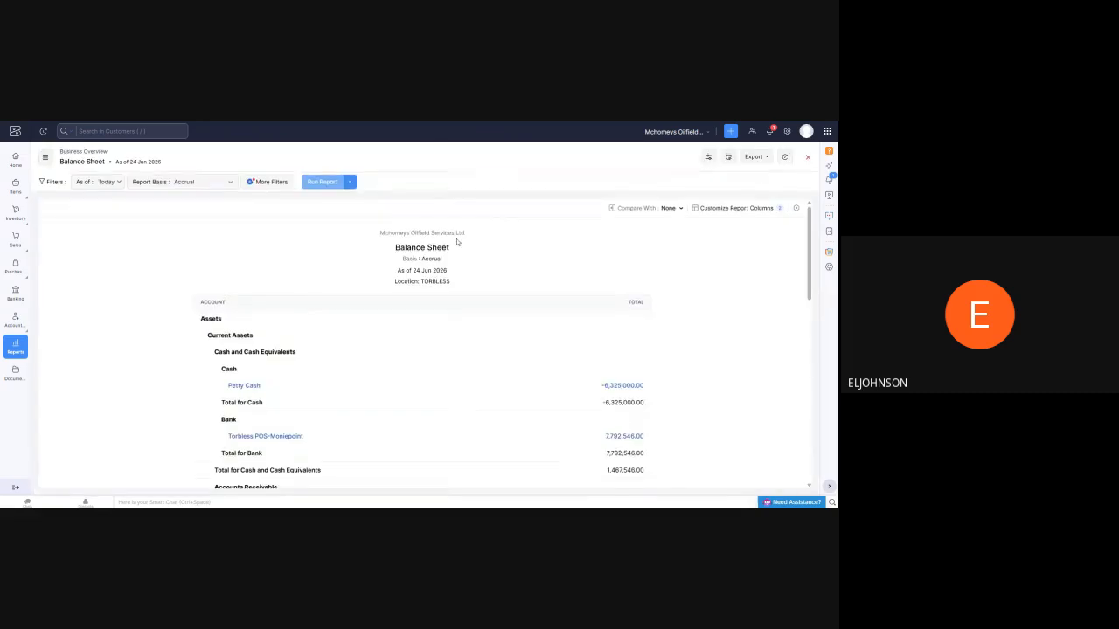
Look over the TORBLESS Balance Sheet from cash and inventory through liabilities and equities
scroll(448, 241, "down", 3)
scroll(445, 240, "down", 3)
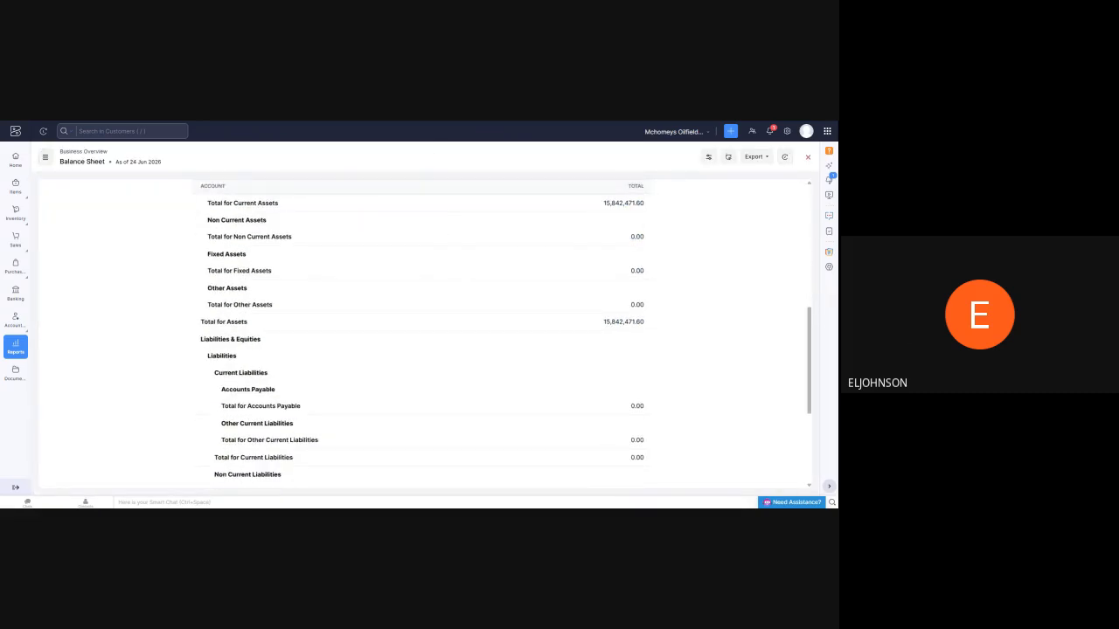
scroll(437, 262, "down", 5)
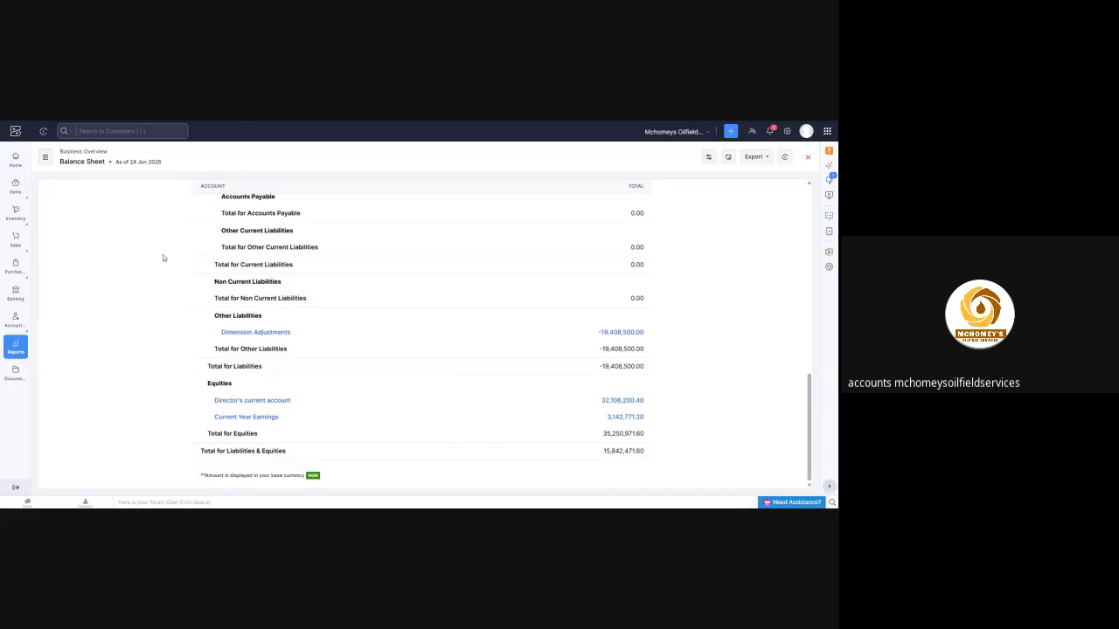
scroll(219, 326, "up", 2)
scroll(220, 327, "up", 10)
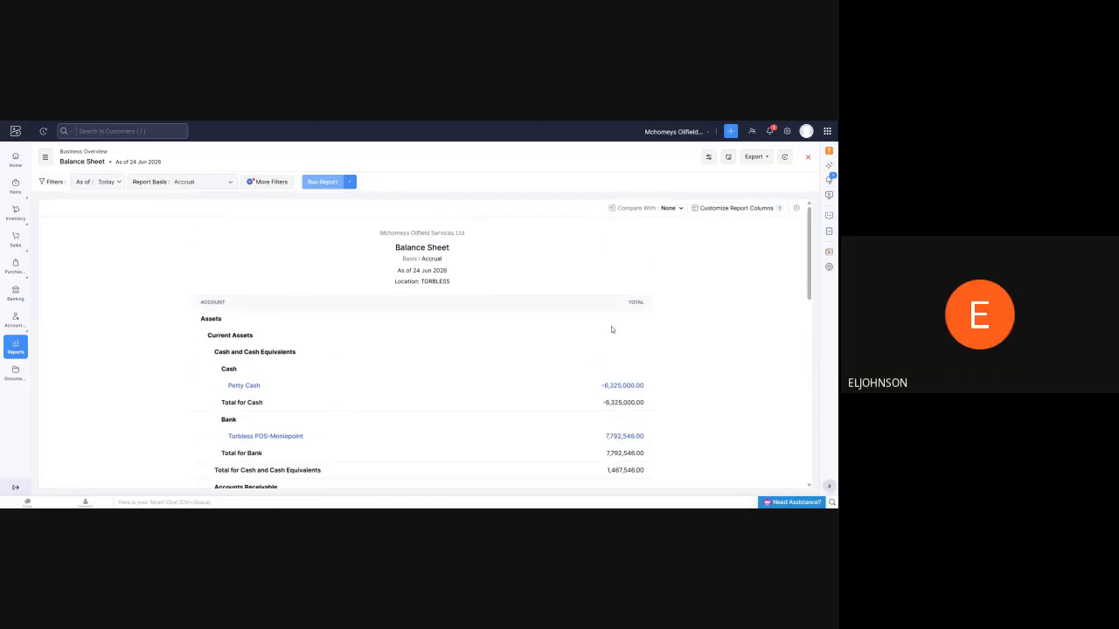
scroll(329, 231, "down", 5)
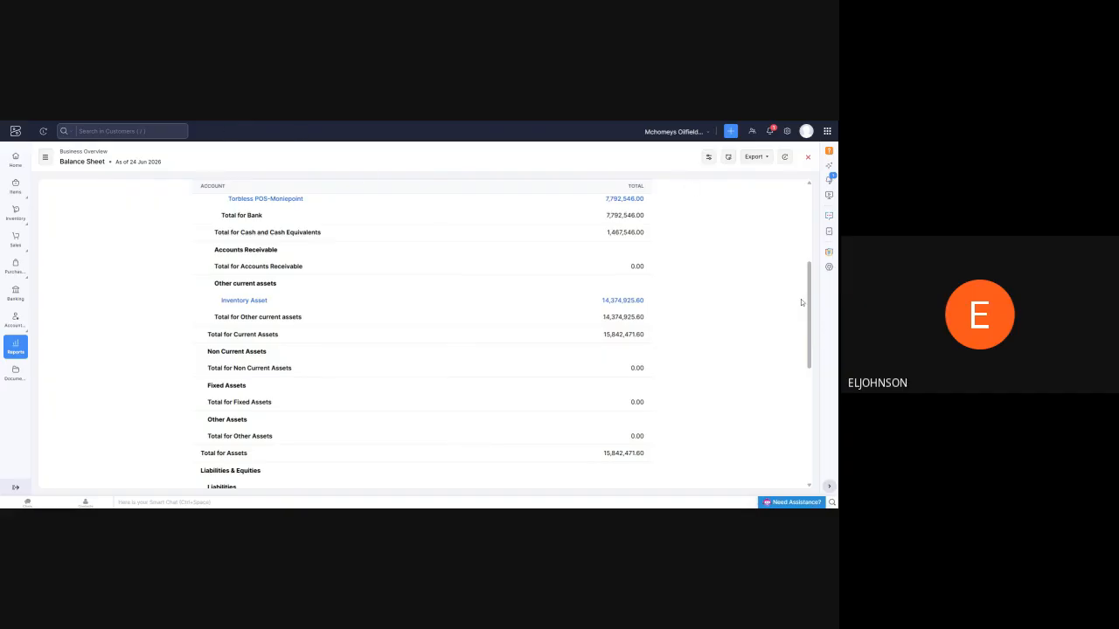
scroll(810, 303, "up", 5)
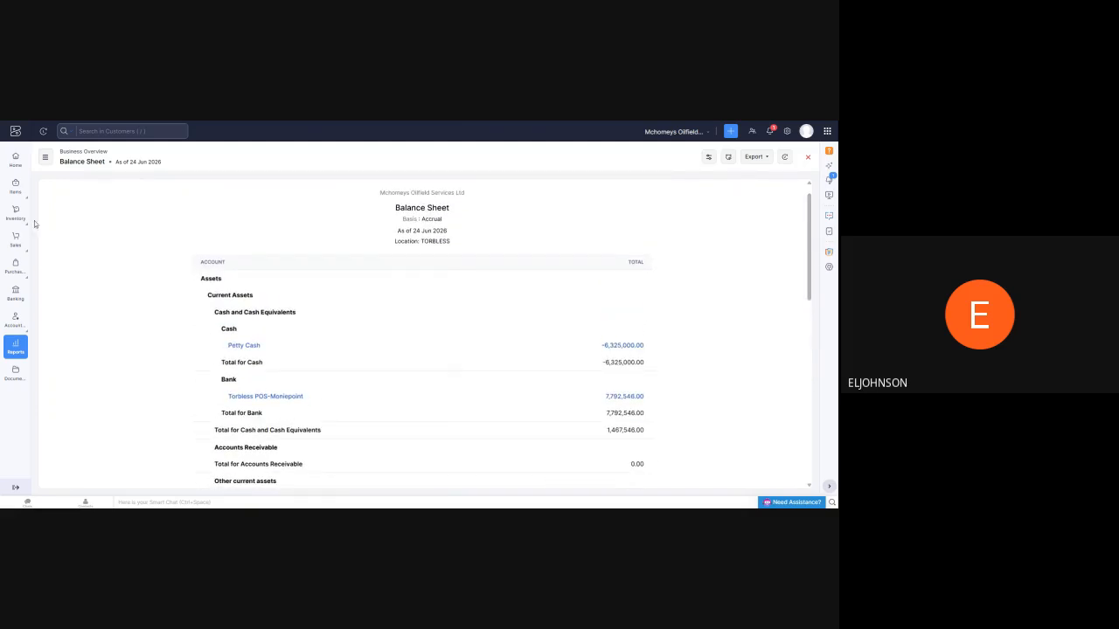
Open the MOSIO POS account from the banking overview and review its transactions
left_click(15, 295)
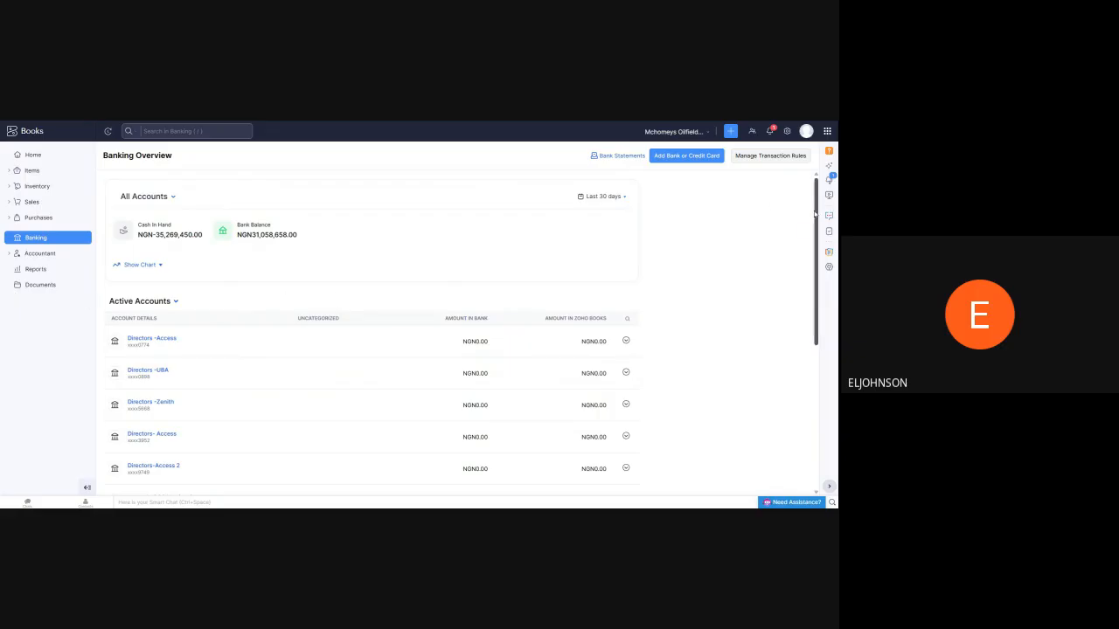
left_click_drag(816, 216, 820, 336)
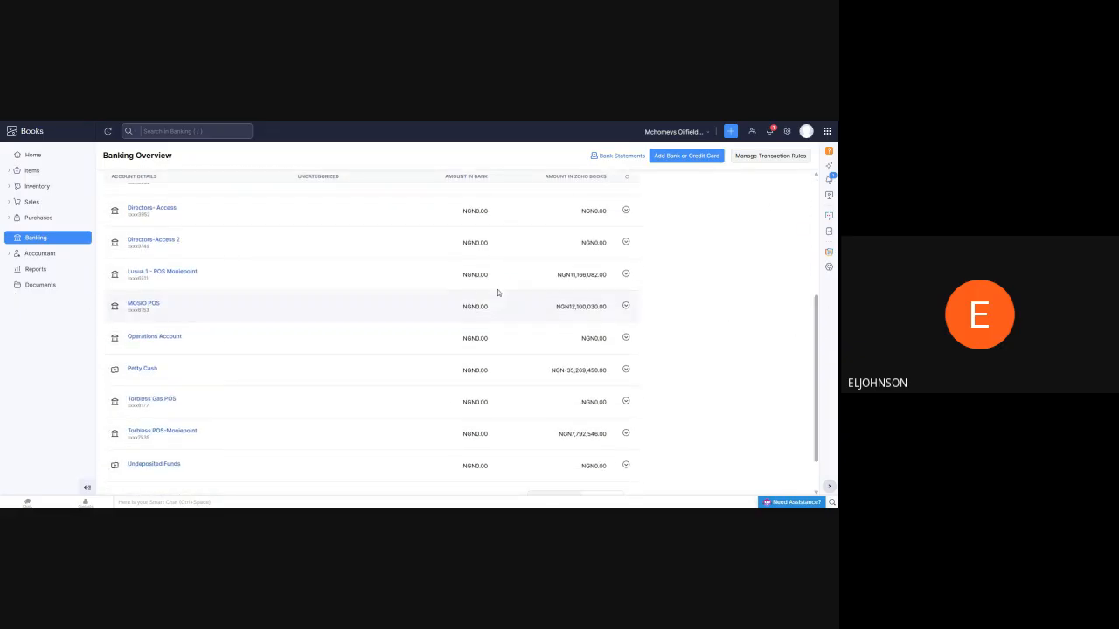
left_click(142, 304)
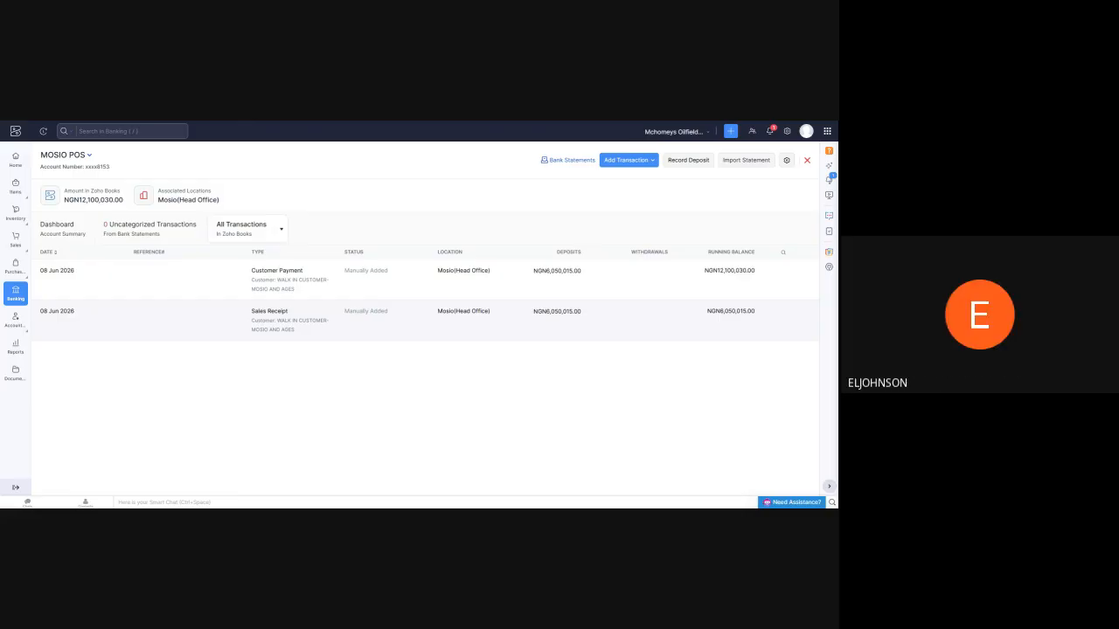
mouse_move(16, 268)
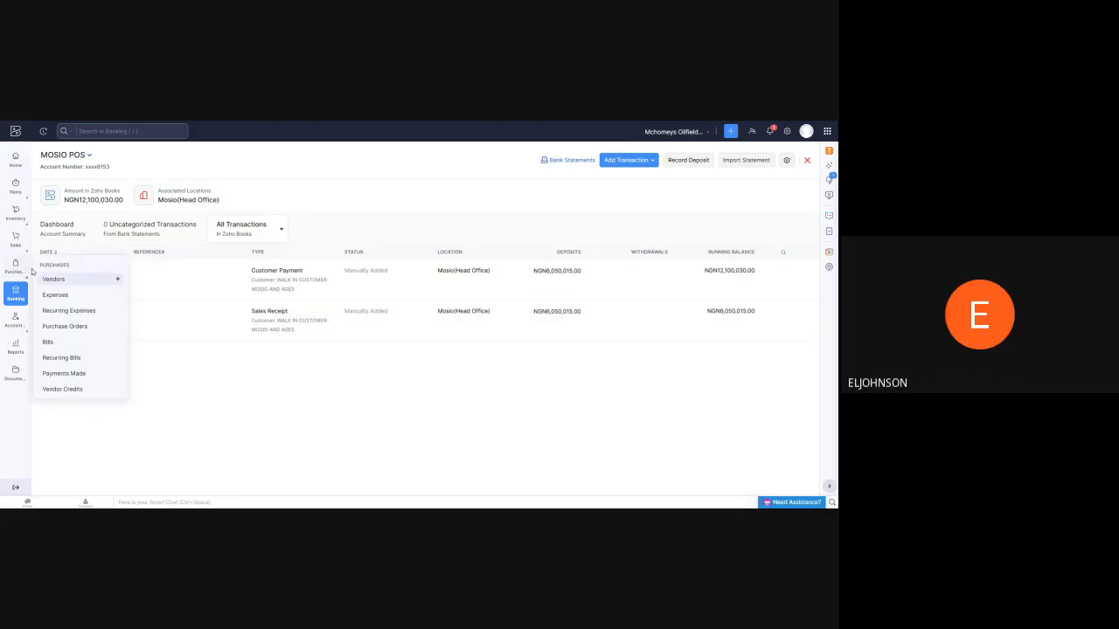
mouse_move(16, 243)
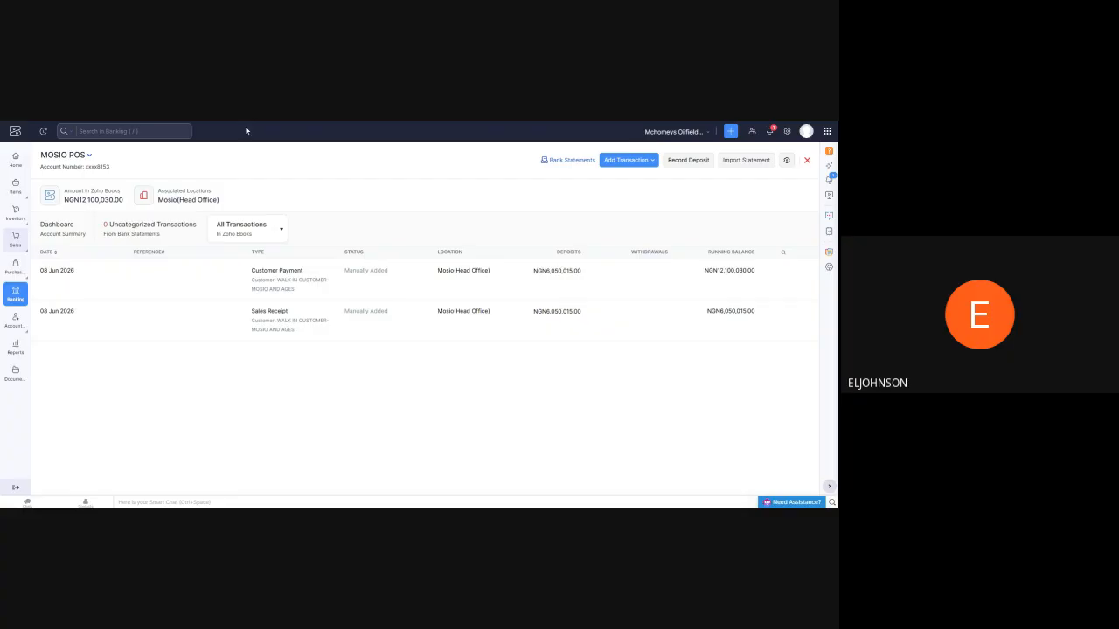
Check MOSIO POS's transaction types and the destination account choices for a transfer to another account, leaving the transfer unsaved
left_click(636, 163)
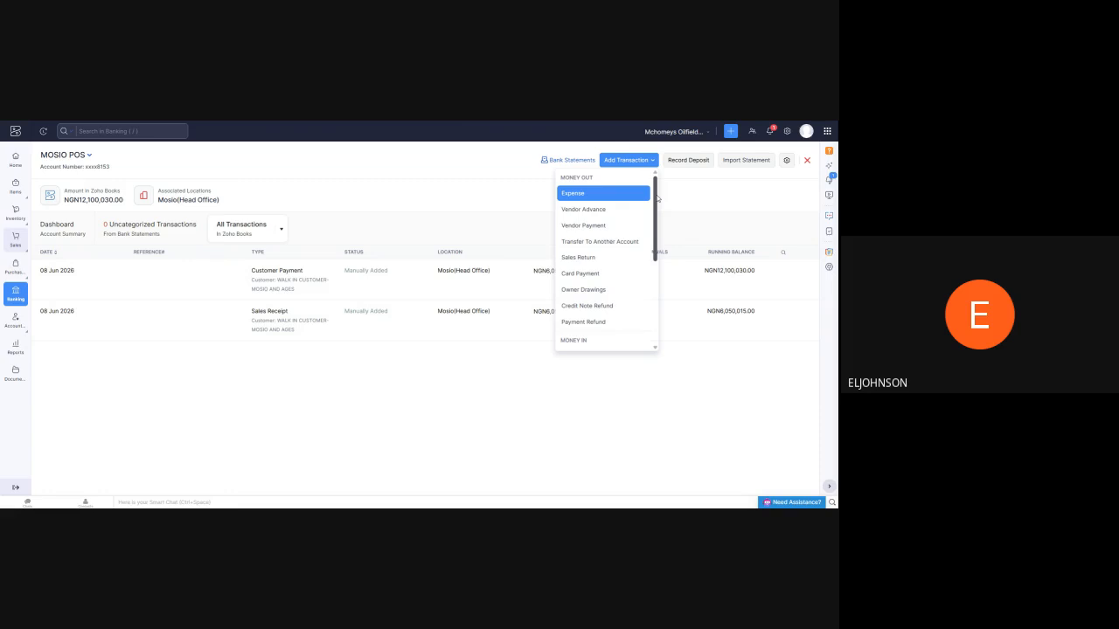
scroll(651, 201, "down", 3)
scroll(612, 218, "up", 3)
left_click(600, 242)
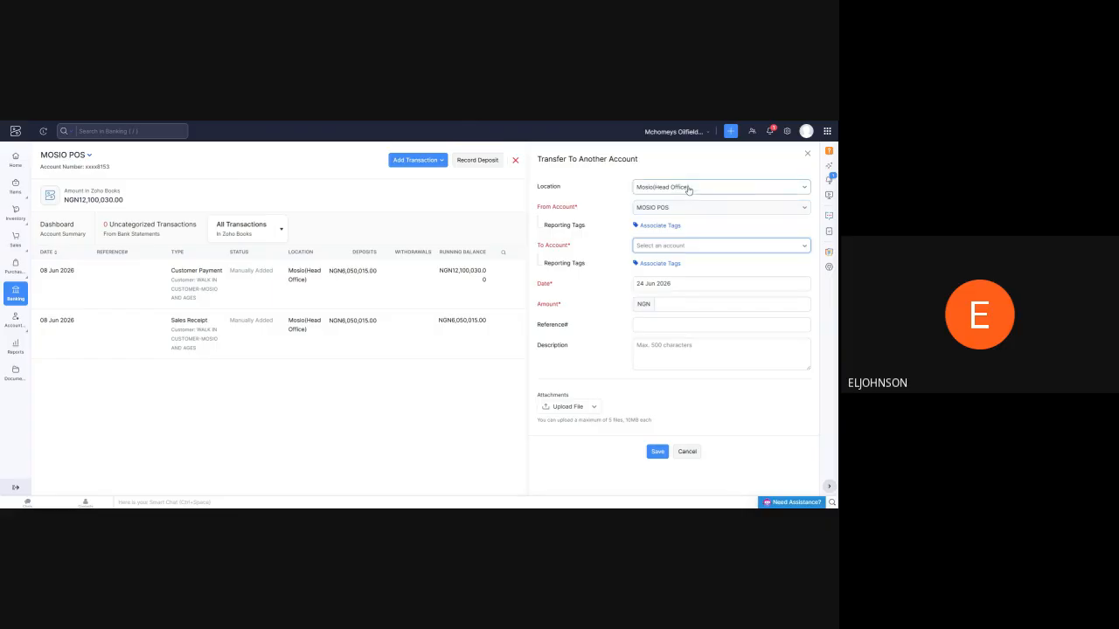
left_click(802, 251)
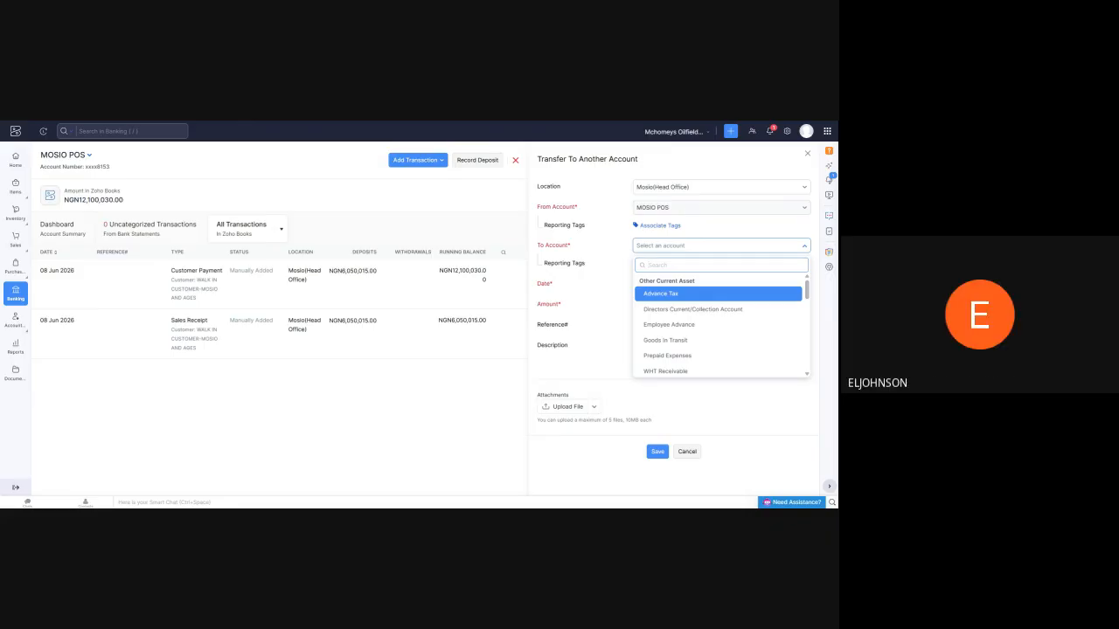
left_click(807, 153)
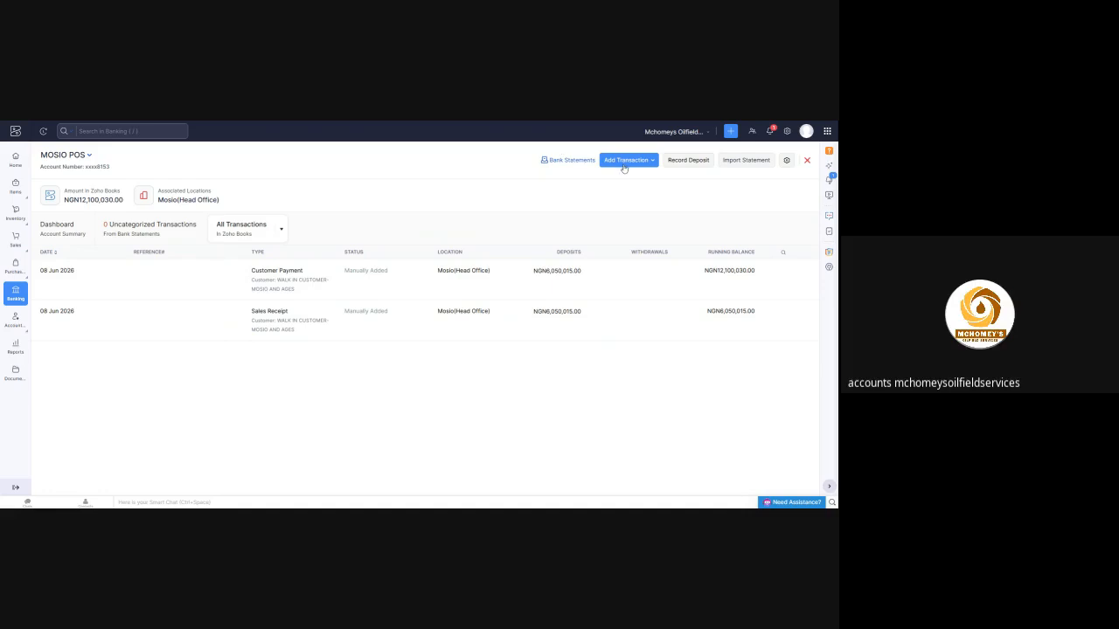
Look through the list of other bank accounts and view a blank transfer form for MOSIO POS without saving it
left_click(91, 156)
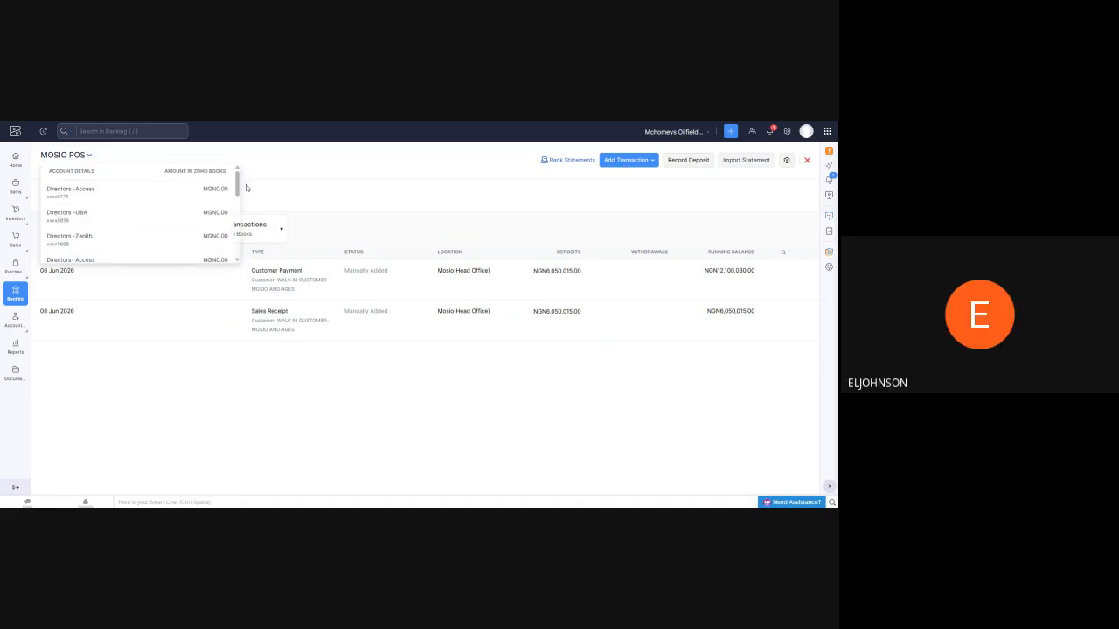
mouse_move(239, 186)
left_mouse_down()
mouse_move(245, 249)
mouse_move(239, 171)
left_mouse_up()
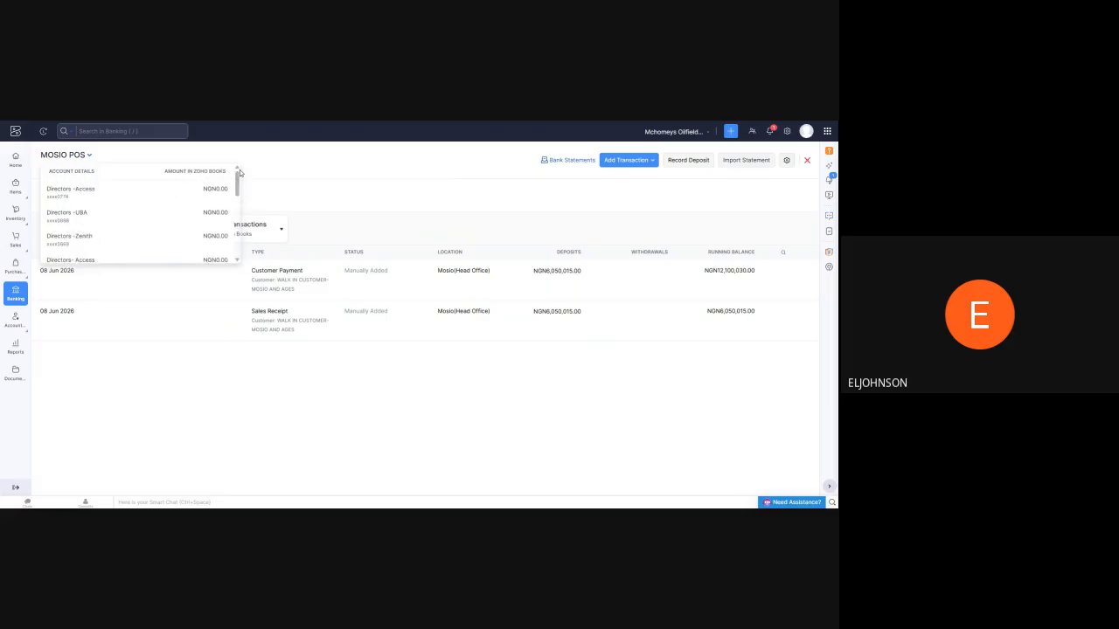
left_click(313, 163)
left_click(638, 162)
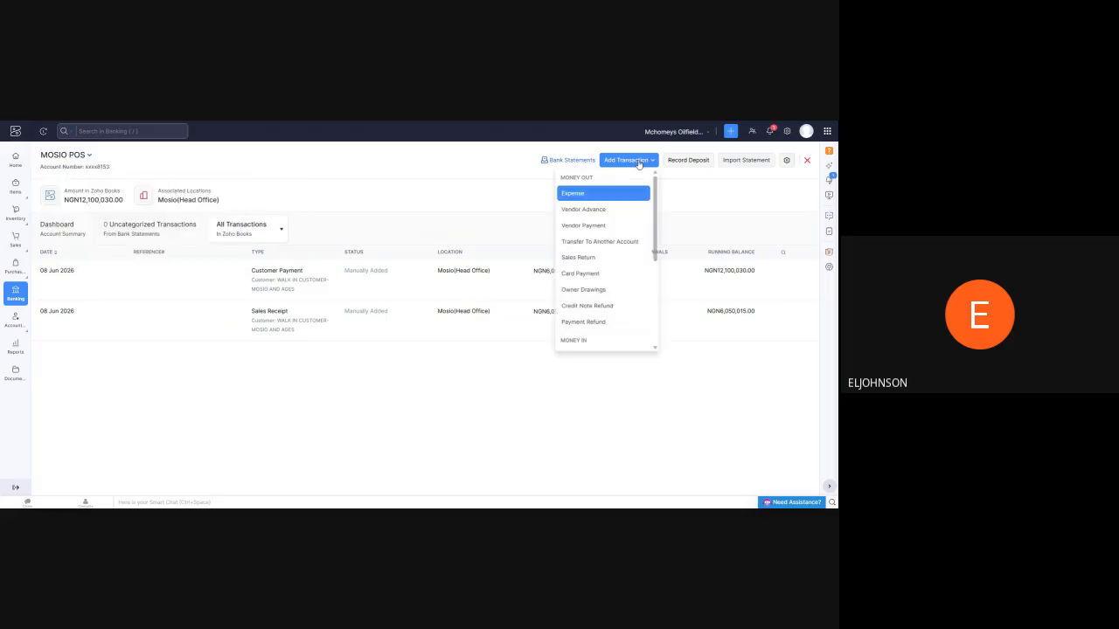
left_click(607, 246)
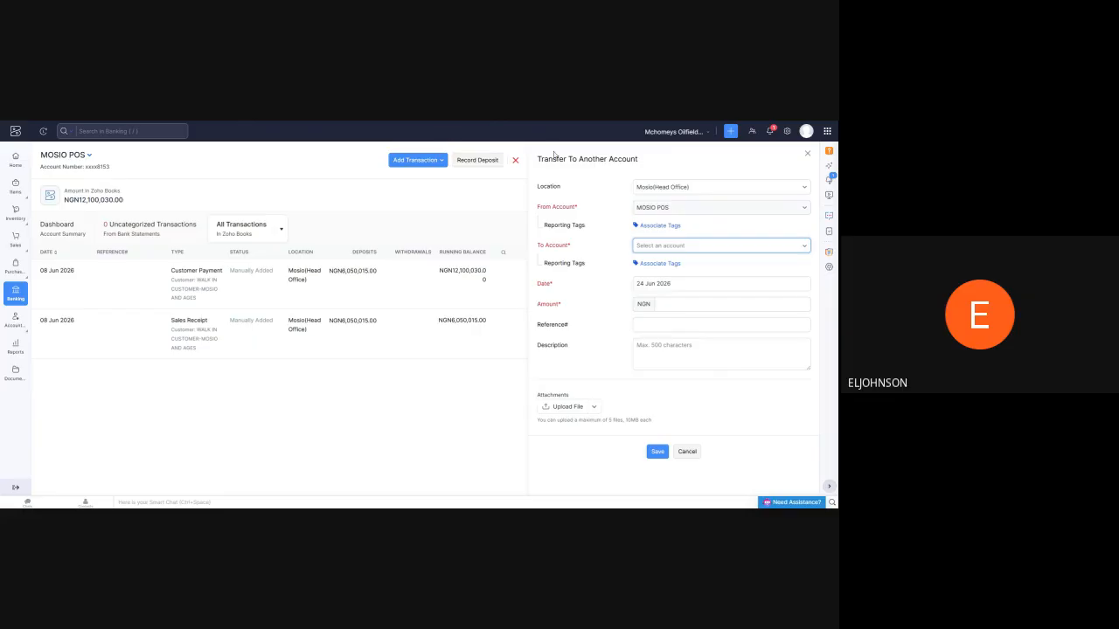
left_click(807, 154)
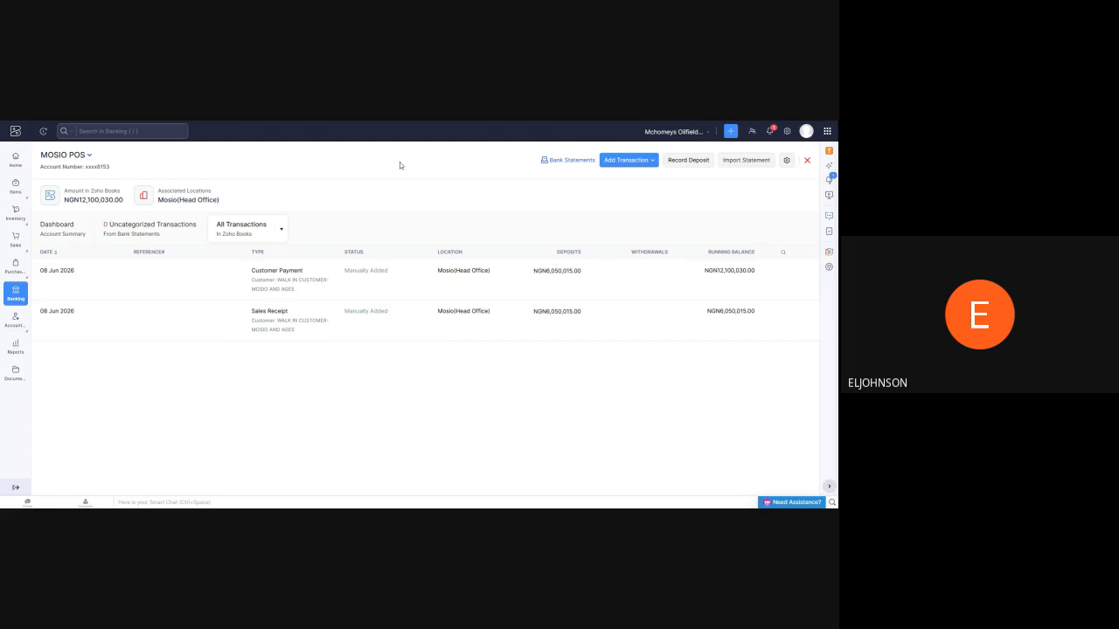
Reopen MOSIO POS from the banking overview and start a transfer to the Directors -UBA account
left_click(15, 292)
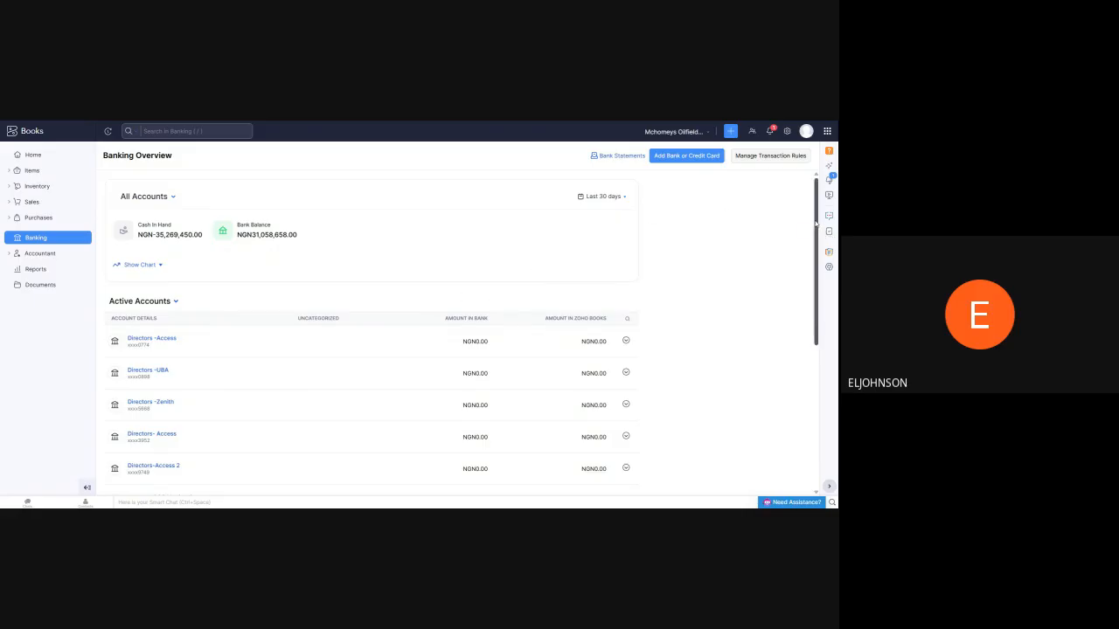
left_click_drag(814, 224, 830, 364)
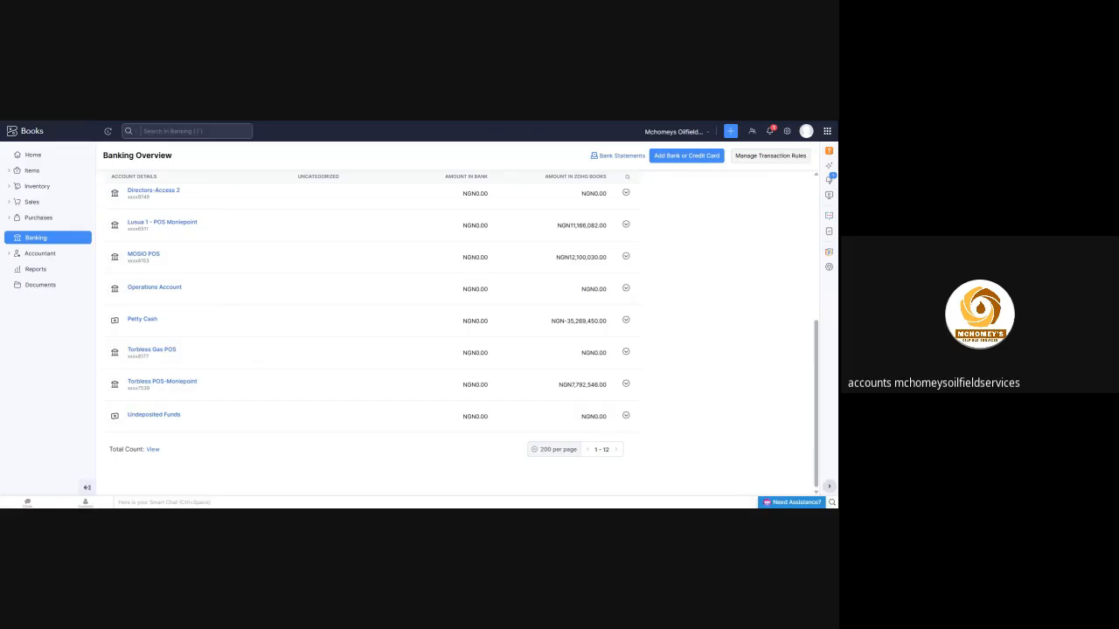
left_click(140, 255)
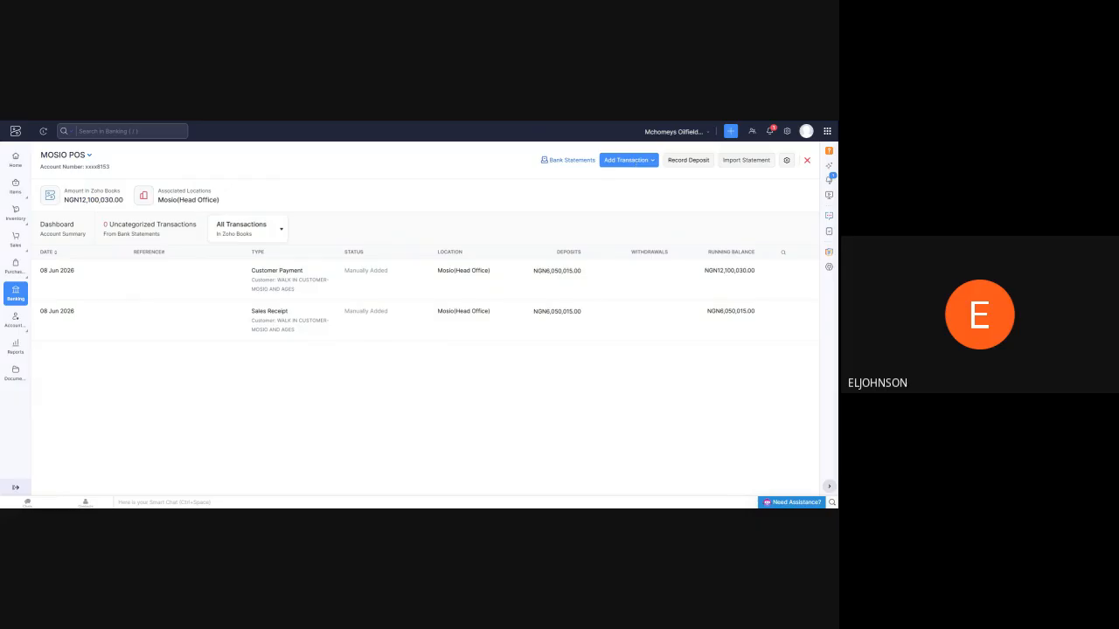
left_click(635, 162)
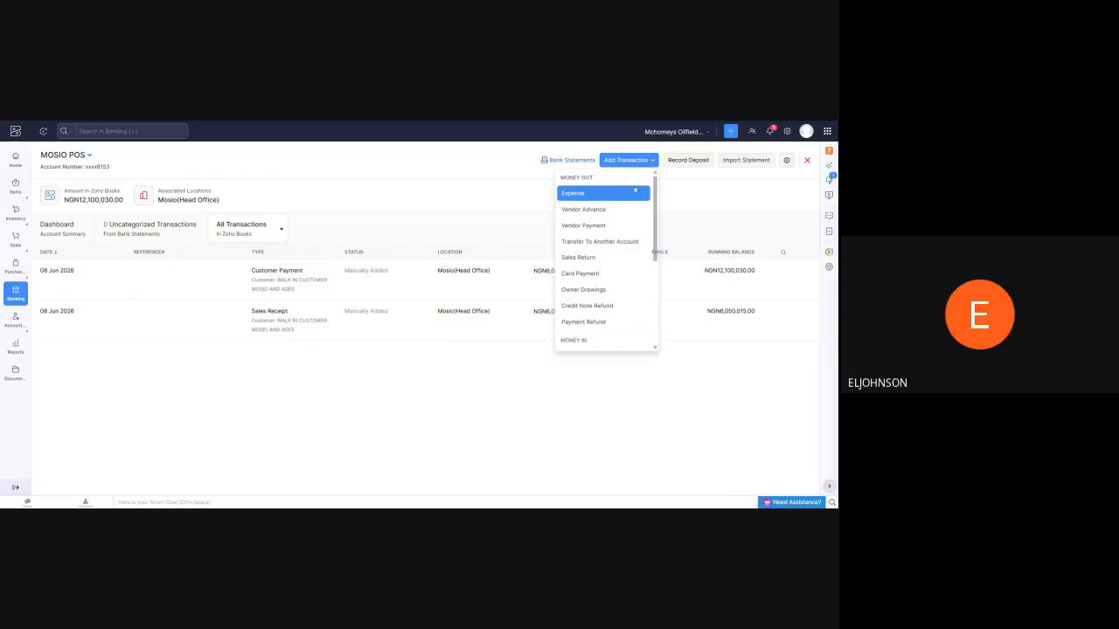
left_click(615, 242)
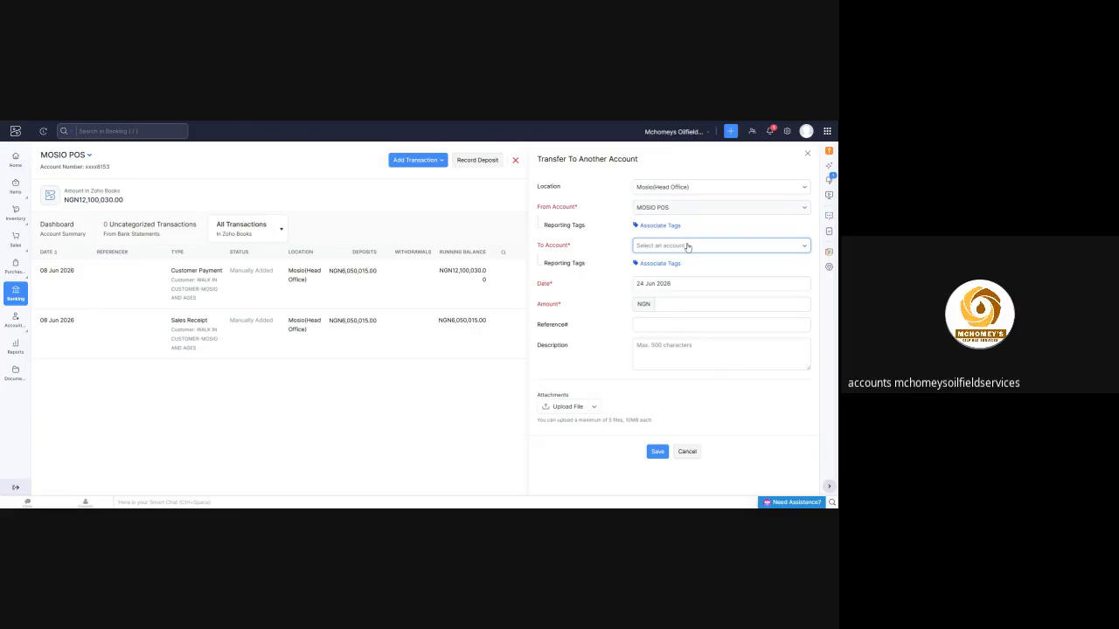
left_click(739, 251)
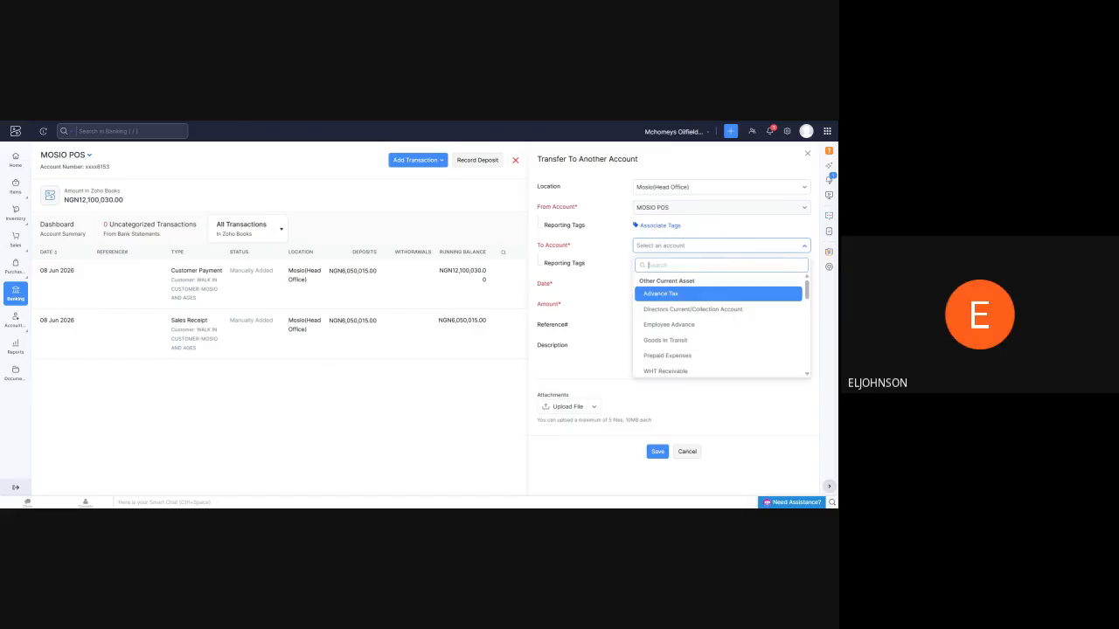
type("dire")
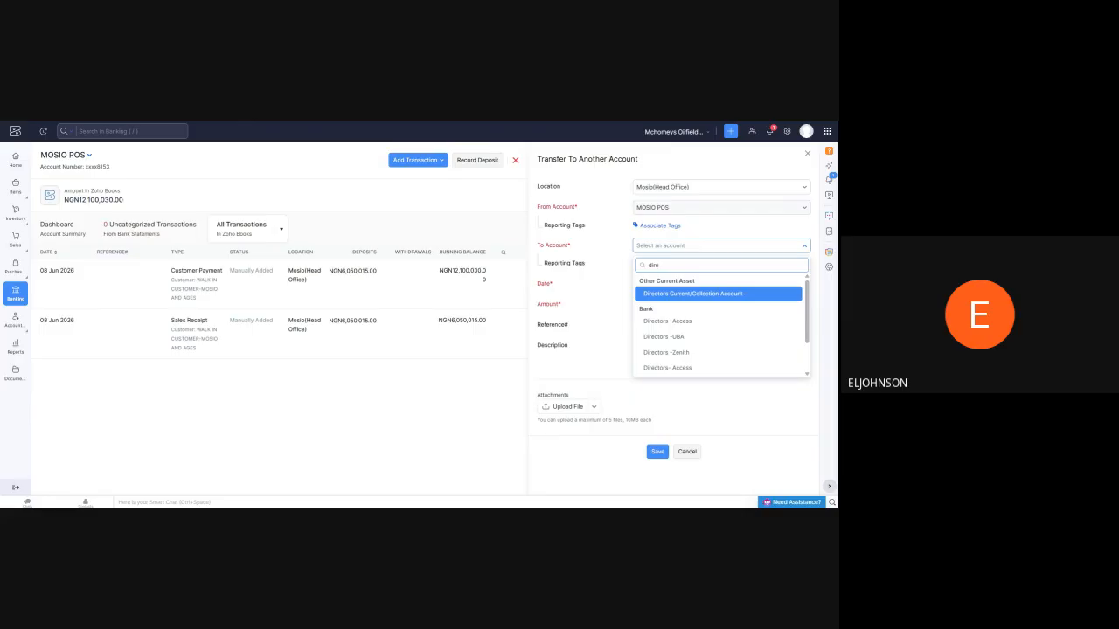
left_click(669, 338)
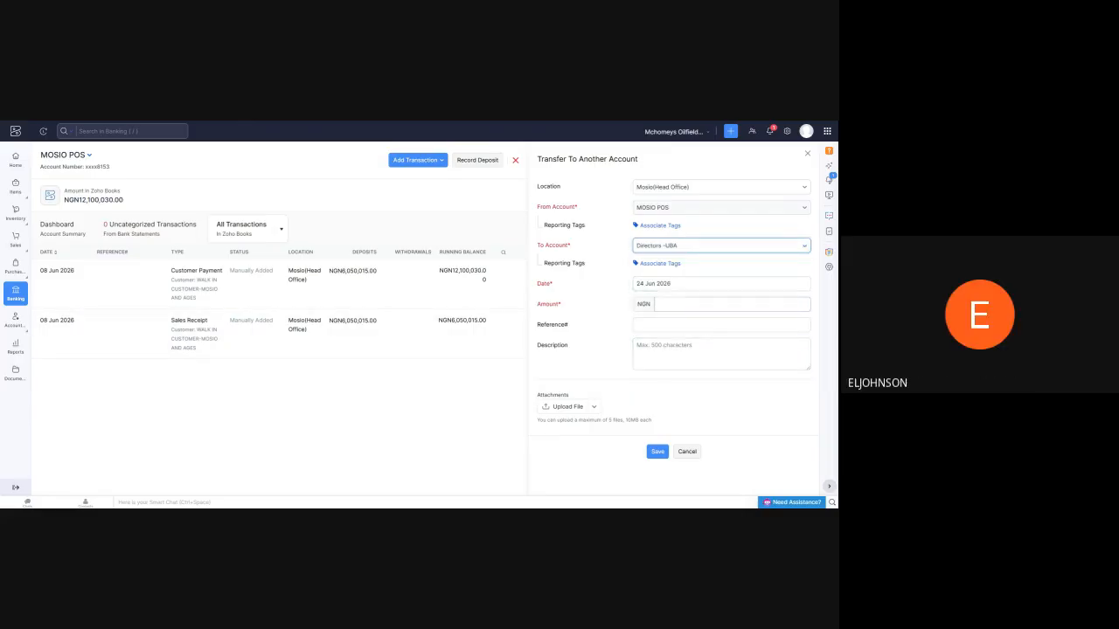
Enter 6200000 NGN as the transfer amount
left_click(665, 304)
left_click(806, 303)
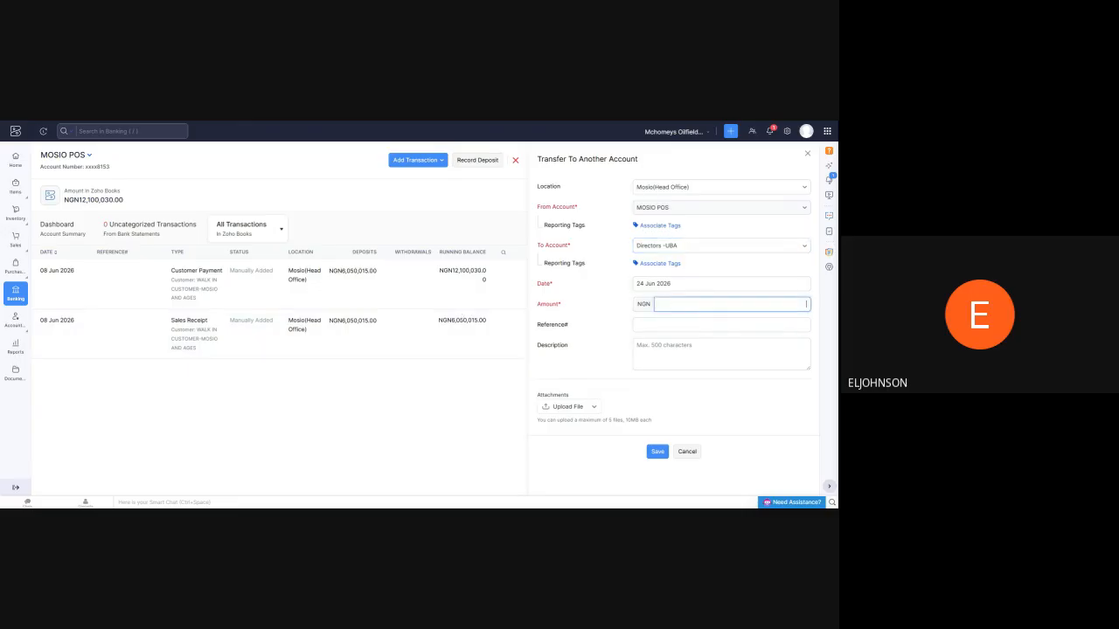
type("6200000")
left_click(737, 393)
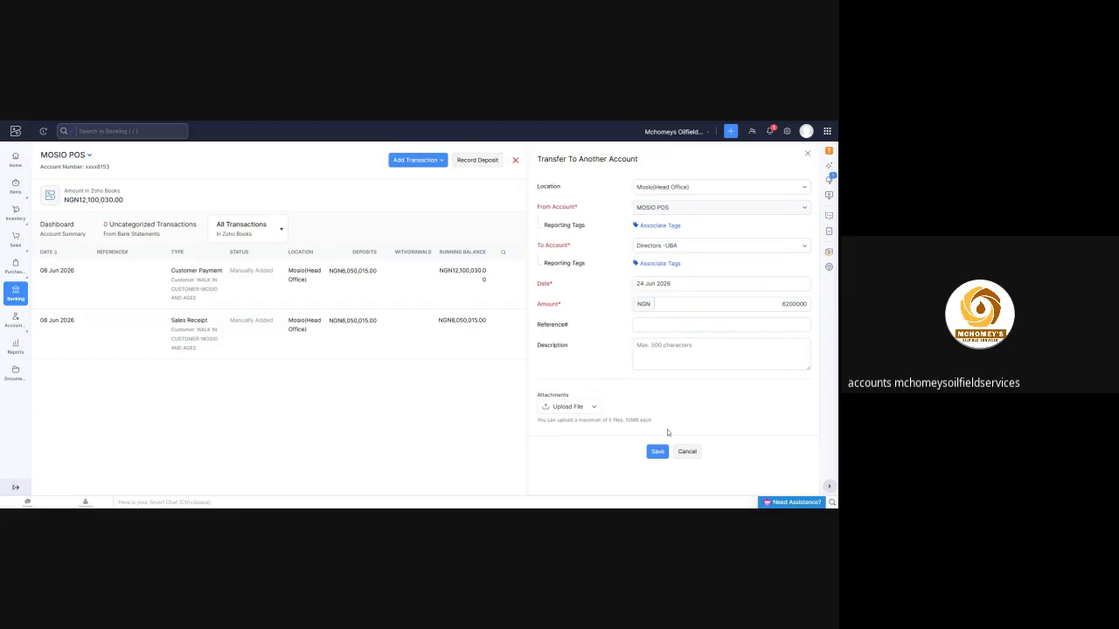
Set the transfer amount to 120000 NGN, leave the description blank, and save the transfer
double_click(735, 306)
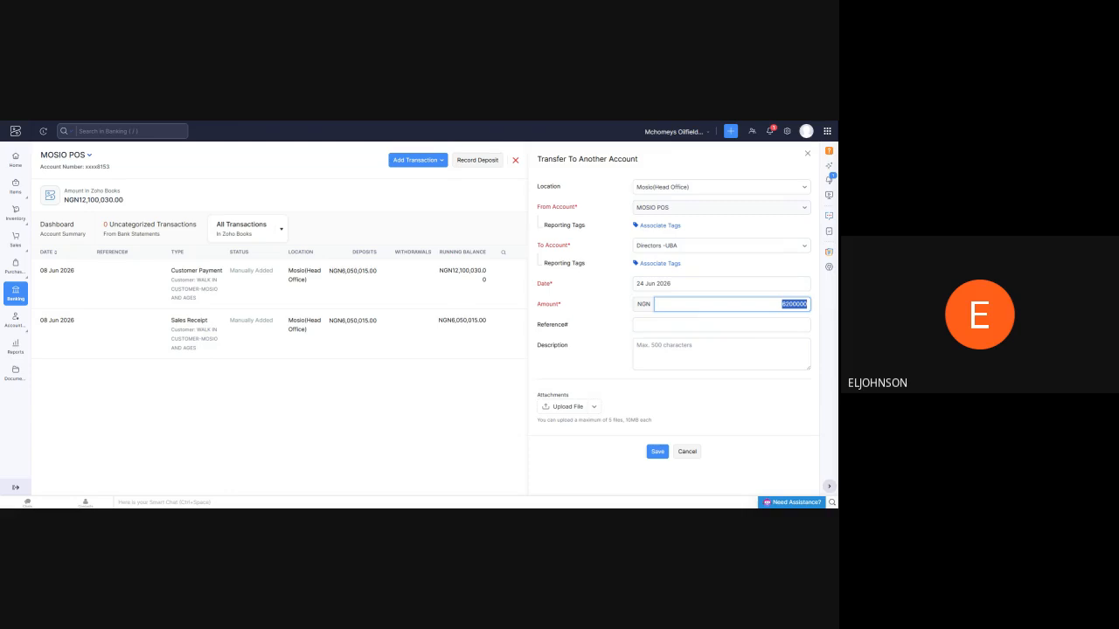
key("BackSpace")
type("120000")
left_click(776, 387)
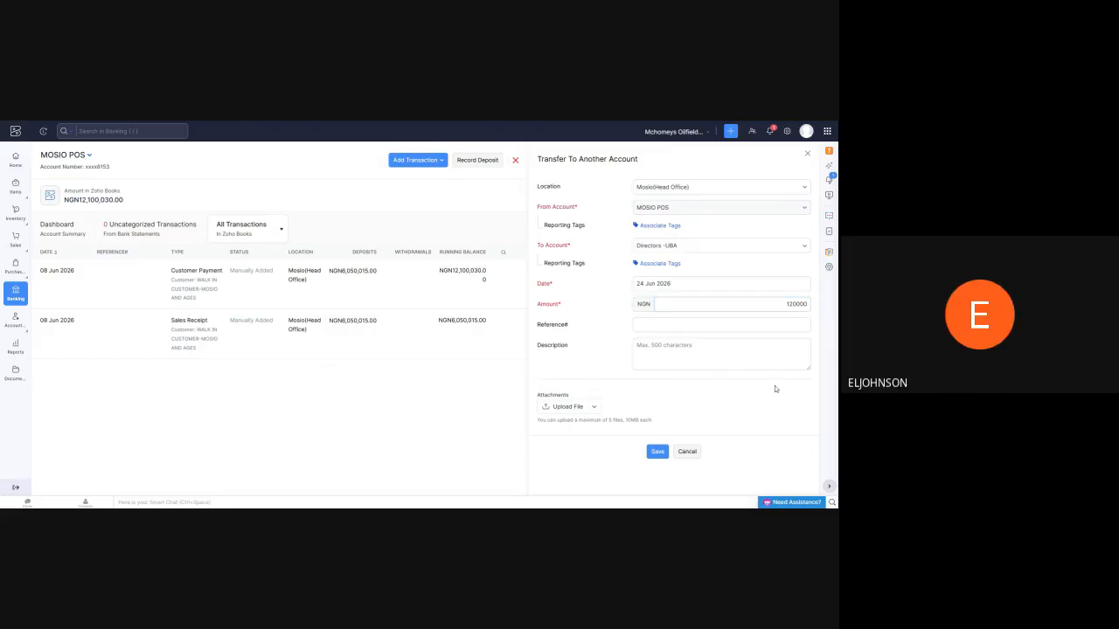
left_click(742, 355)
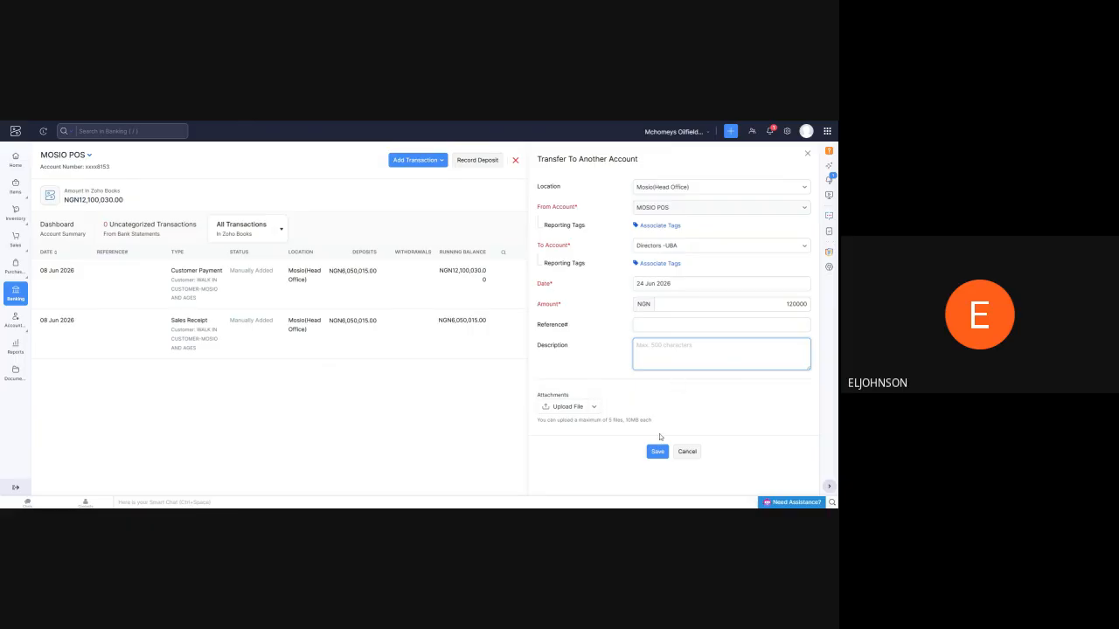
left_click(656, 452)
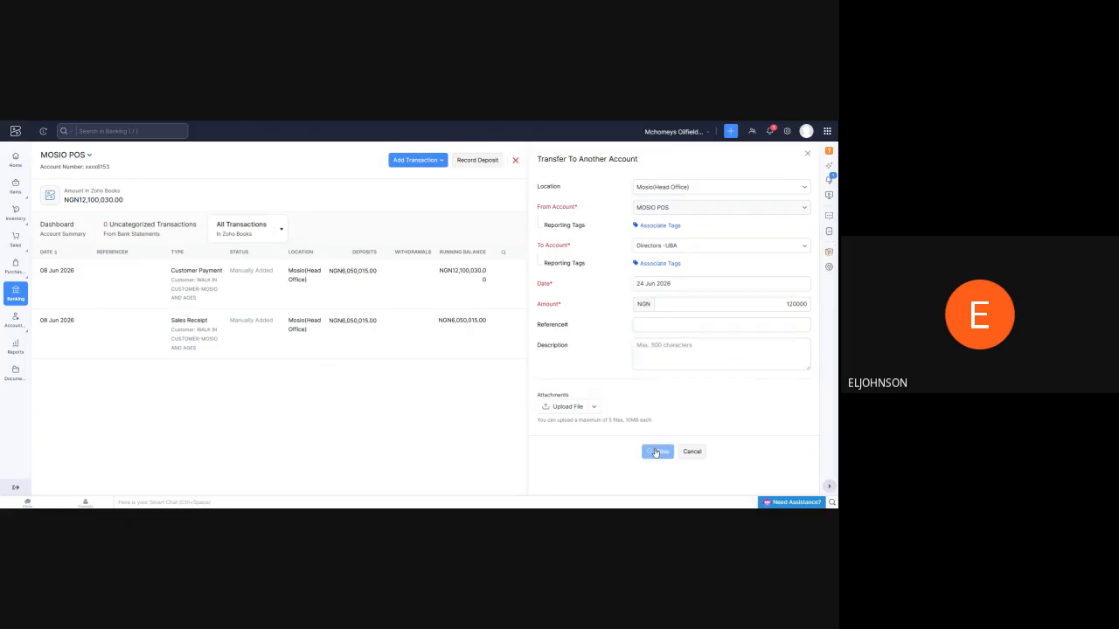
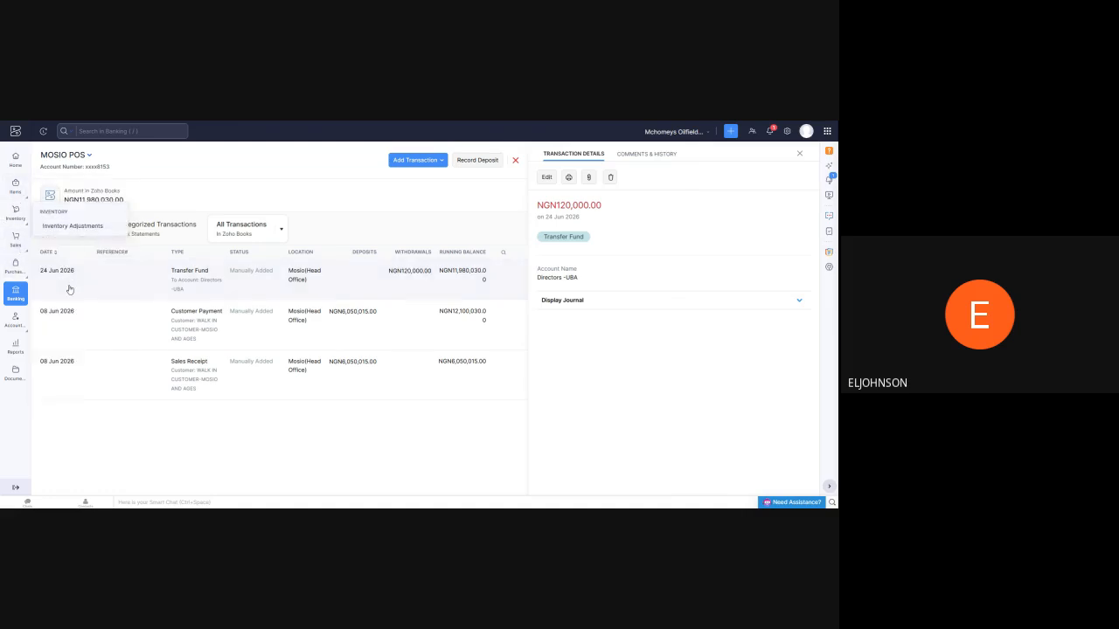
Start a new invoice and enter trucking as its first line item
mouse_move(13, 242)
left_click(52, 316)
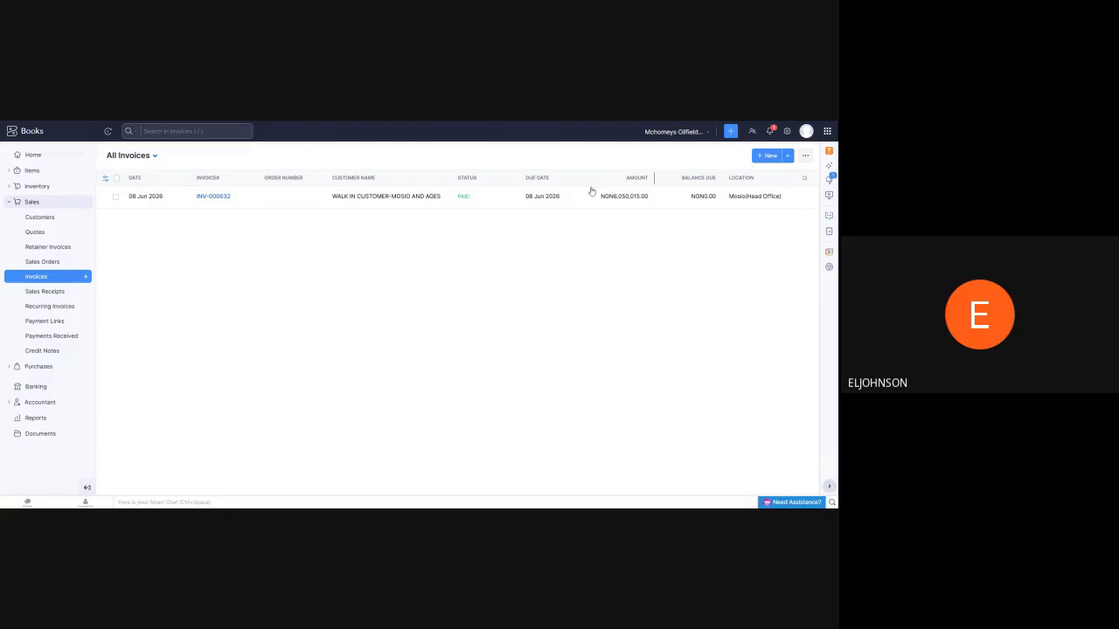
left_click(765, 156)
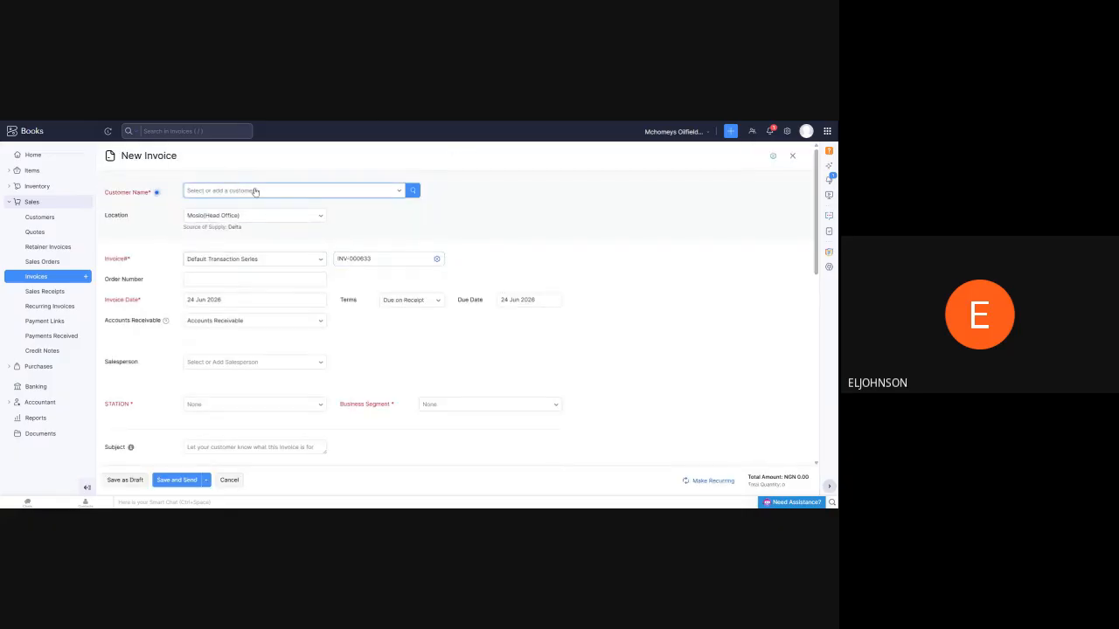
scroll(263, 273, "down", 2)
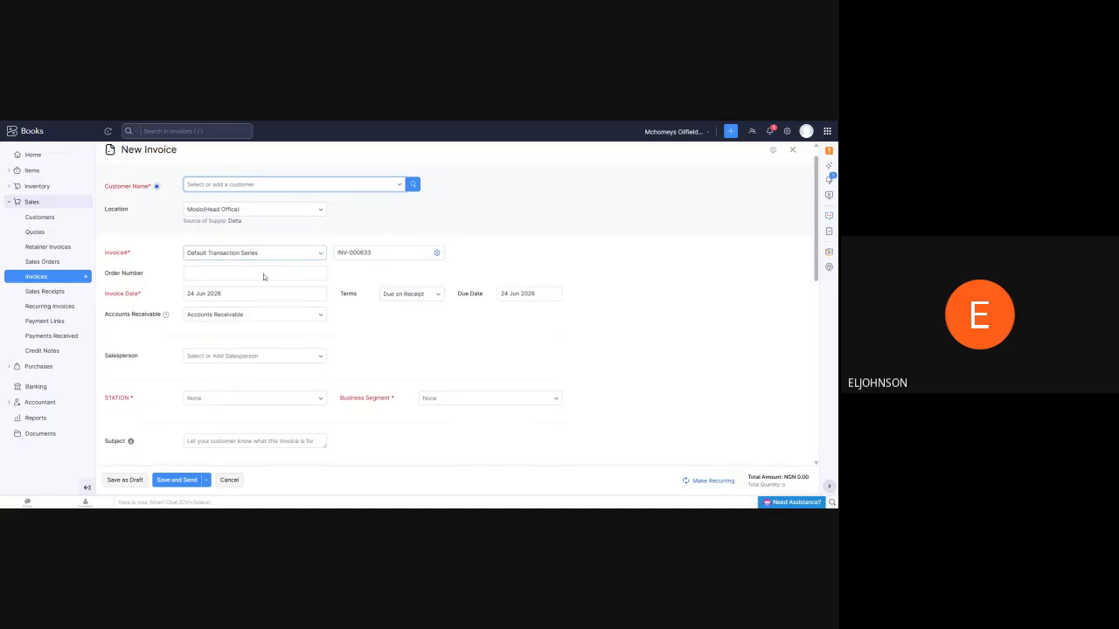
scroll(240, 285, "down", 1)
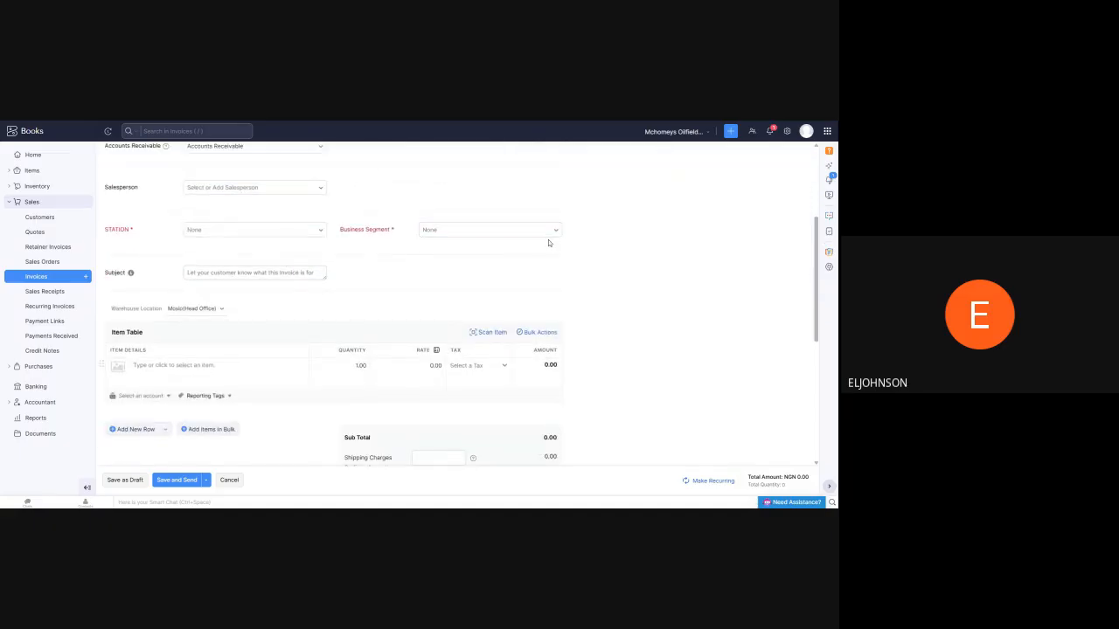
left_click(197, 366)
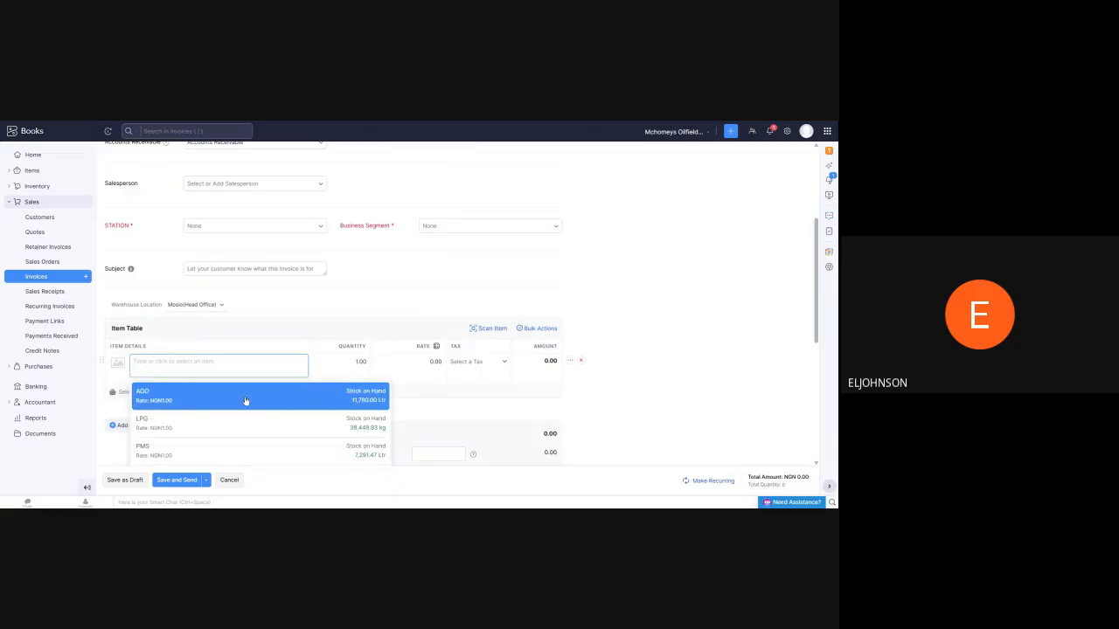
type("Trucking")
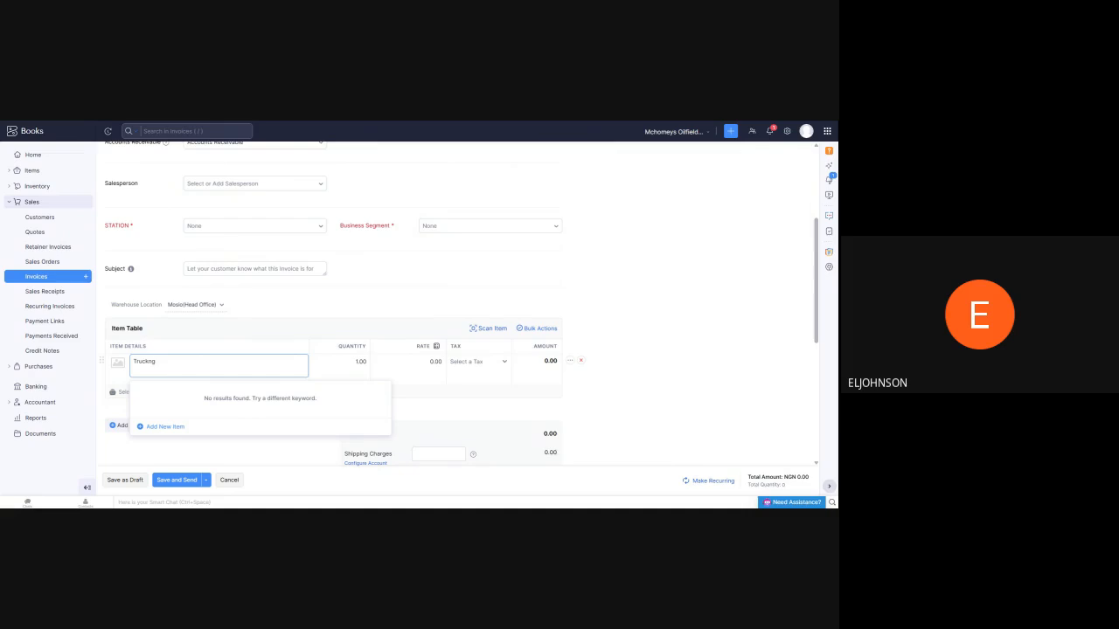
Set the invoice's business segment to Logistics Services and station to AGES, keeping Mosio(Head Office) as the location
left_click(557, 228)
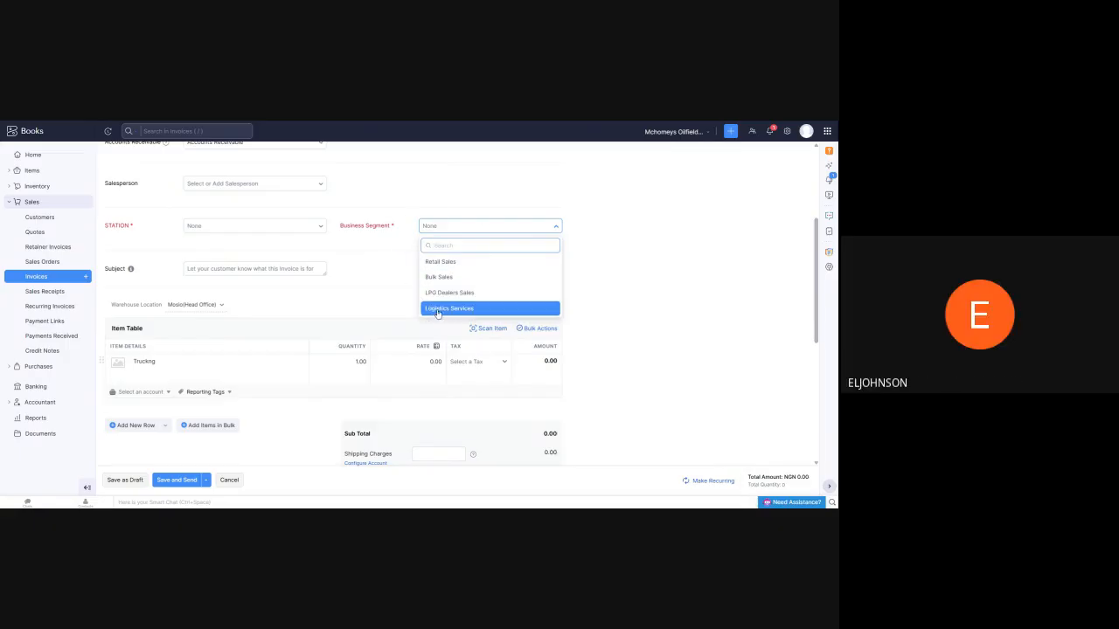
left_click(473, 311)
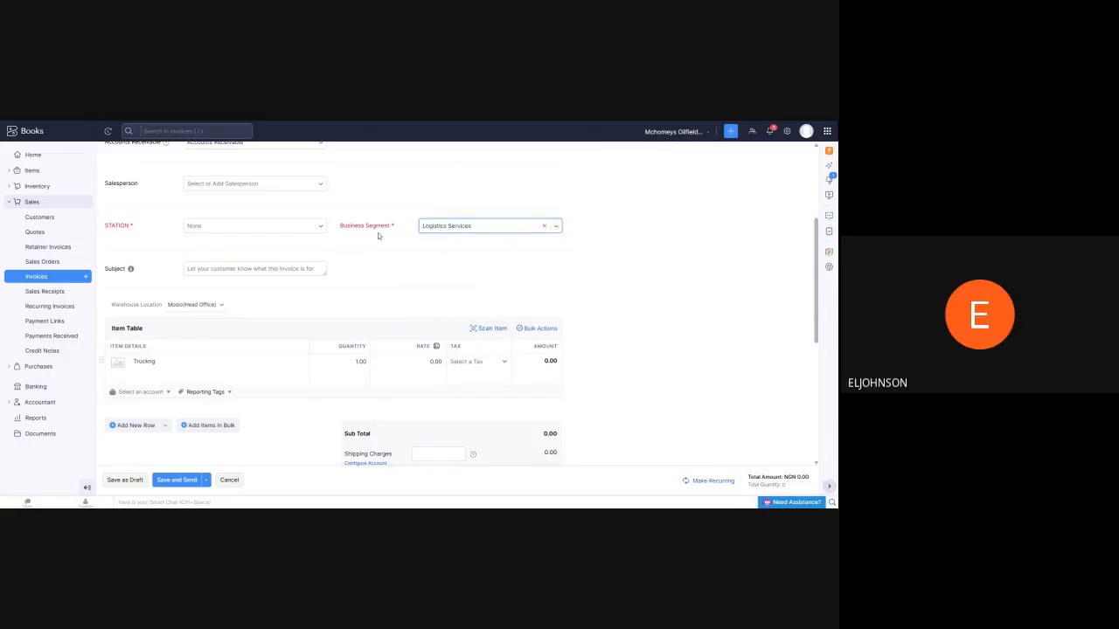
left_click(321, 227)
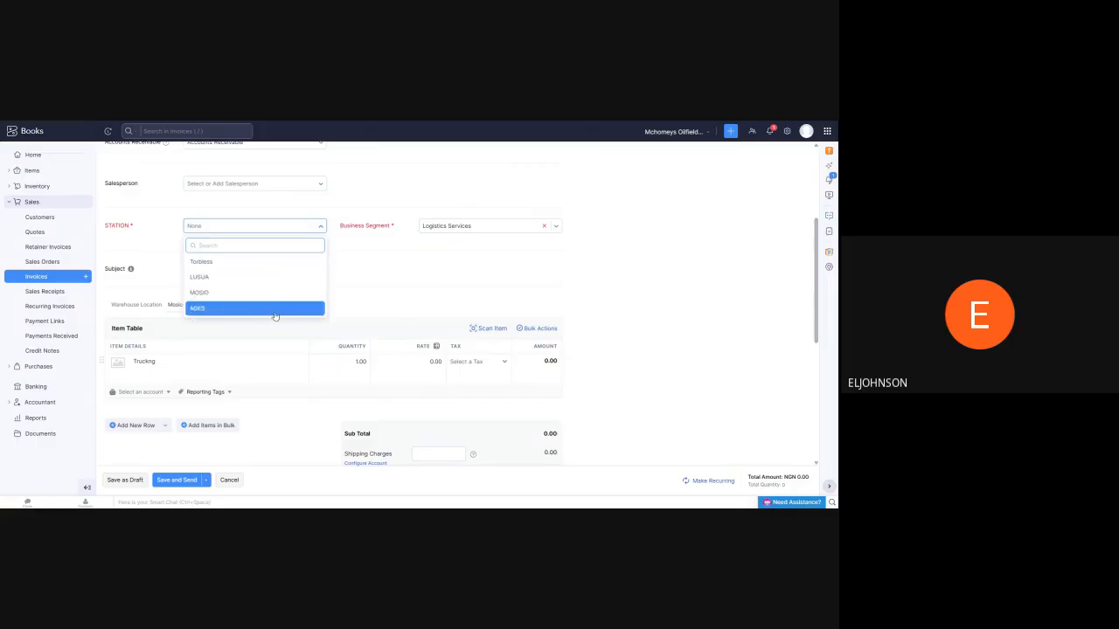
left_click(228, 312)
scroll(289, 277, "up", 2)
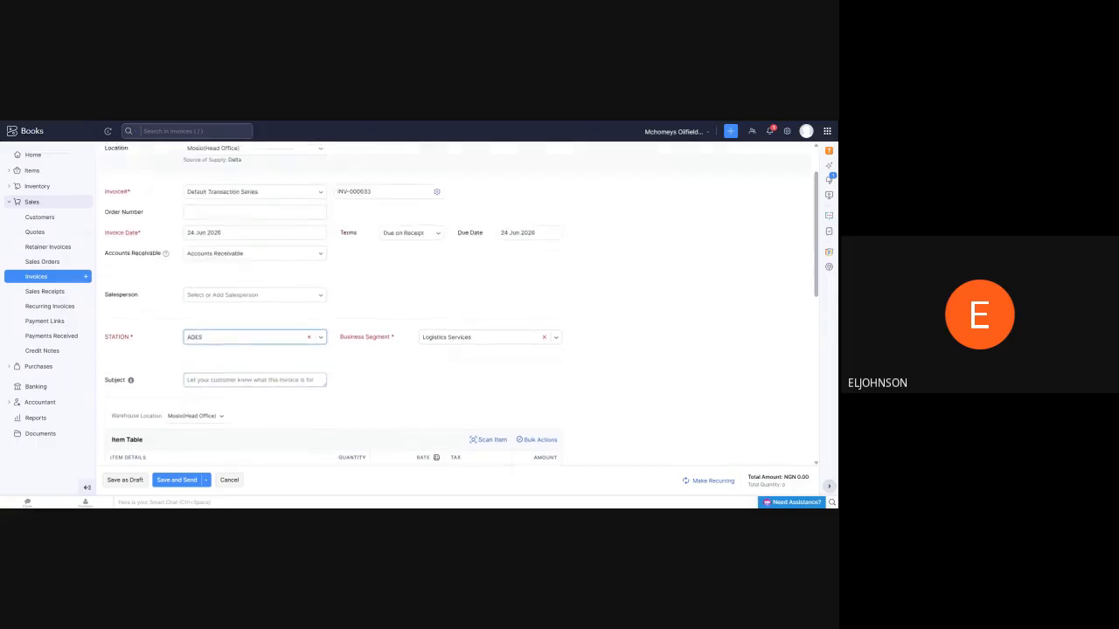
scroll(289, 277, "up", 1)
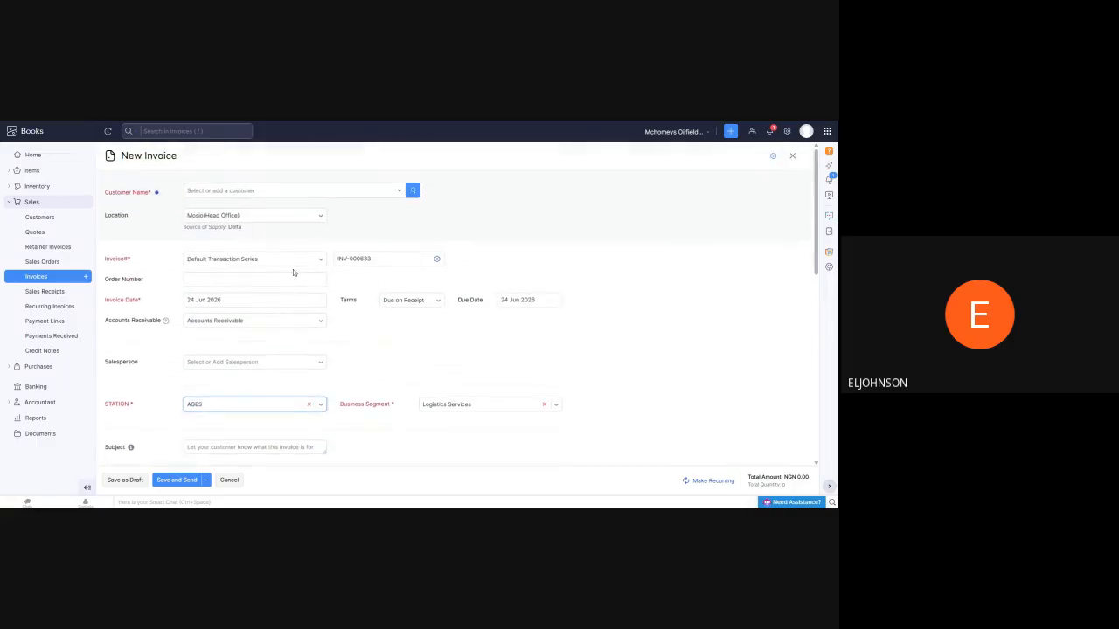
left_click(317, 219)
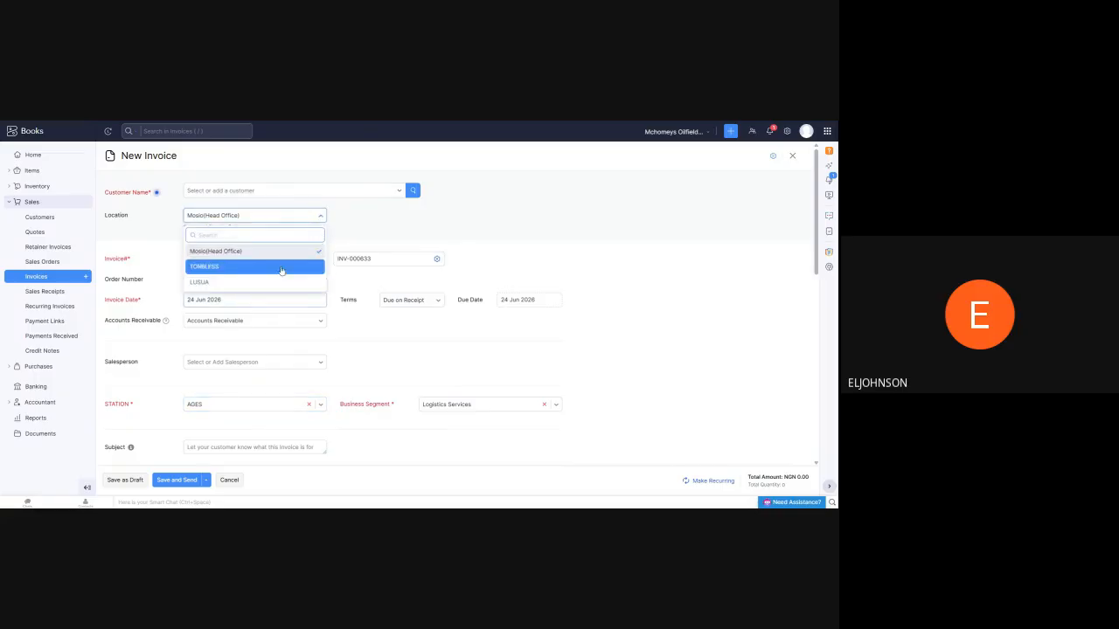
left_click(288, 252)
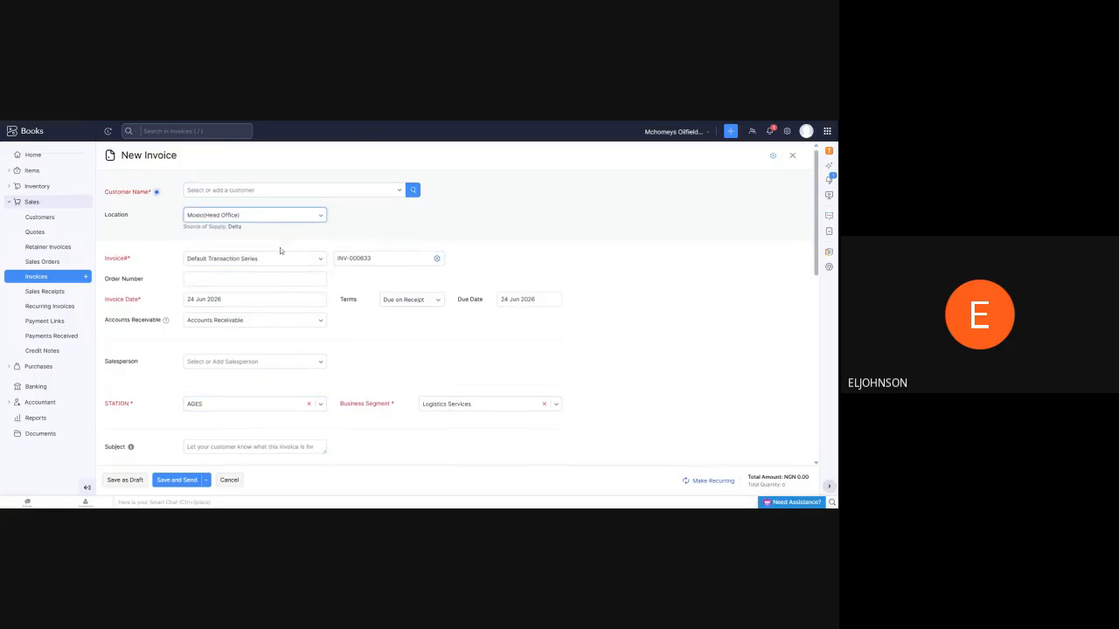
Correct the line item's spelling to Trucking and set its rate to 2000000
scroll(279, 251, "down", 3)
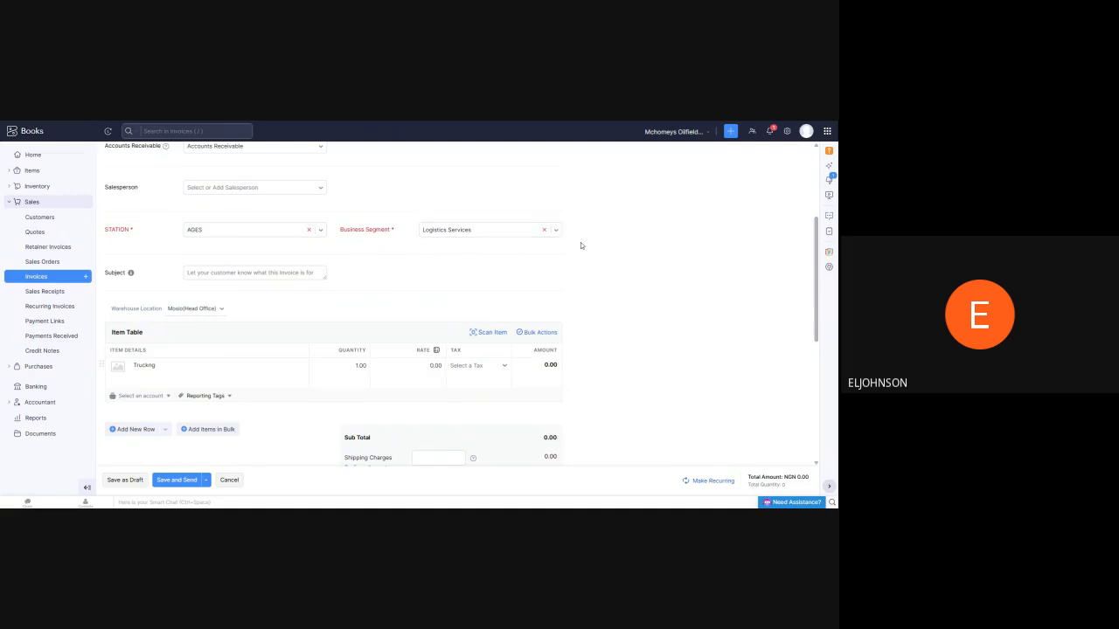
left_click(210, 369)
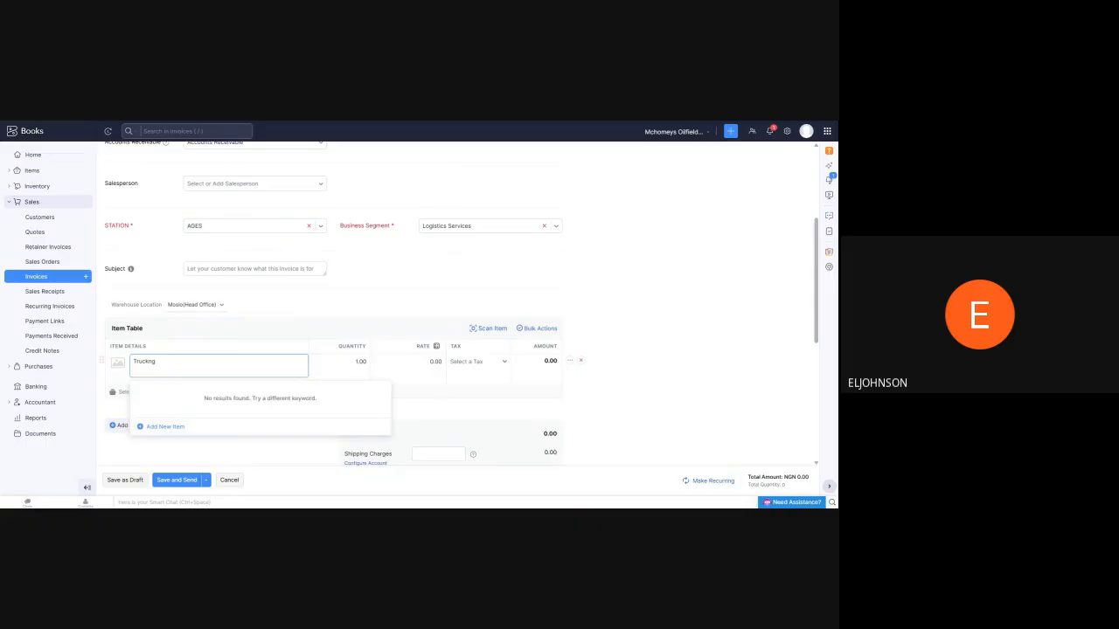
type("i")
left_click(632, 250)
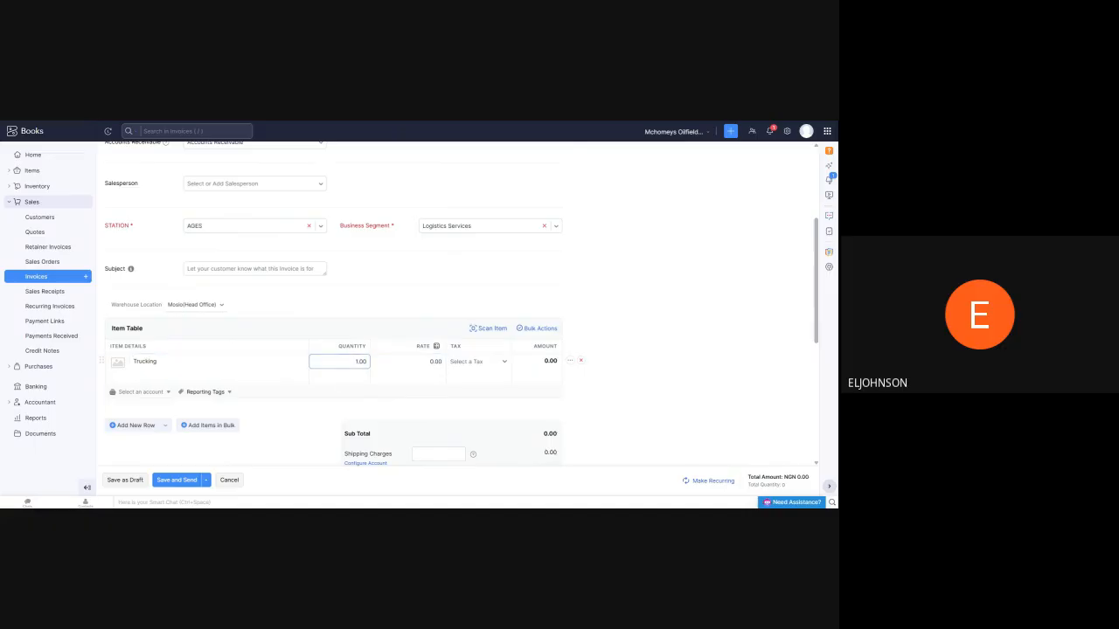
left_click(434, 362)
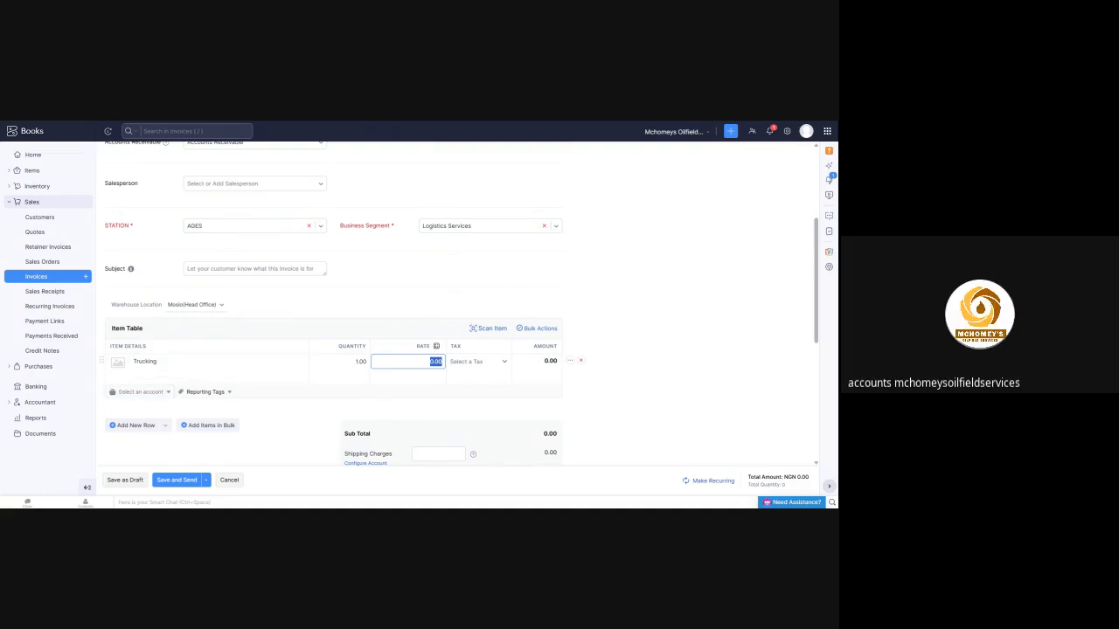
type("20000")
left_click(647, 333)
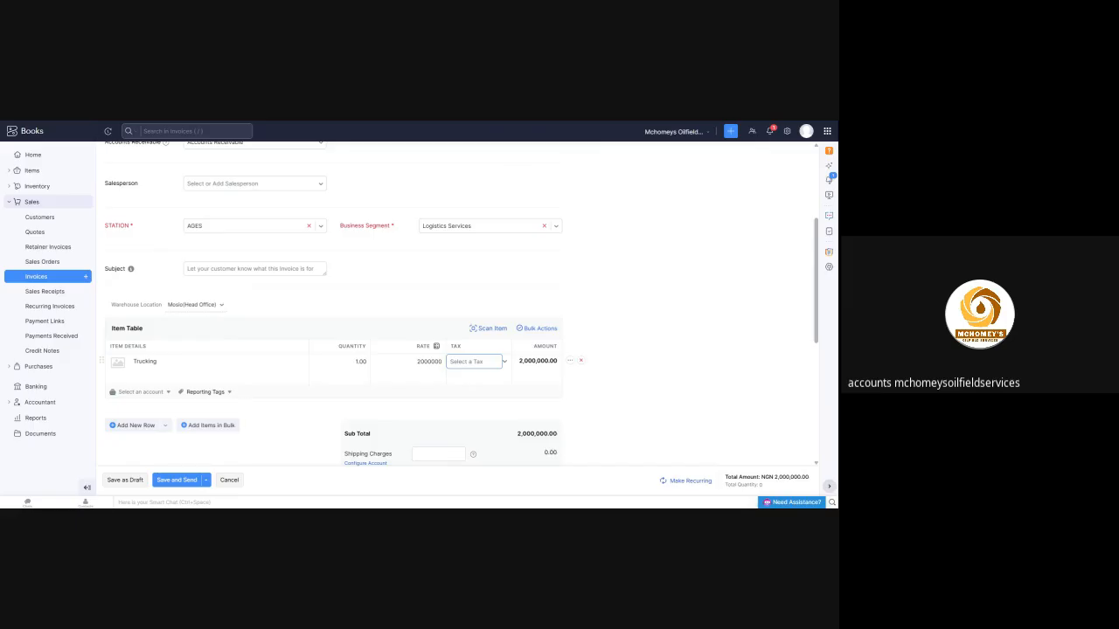
Assign the Trucking line item to the TRUCKING REVENUE income account
scroll(435, 303, "down", 1)
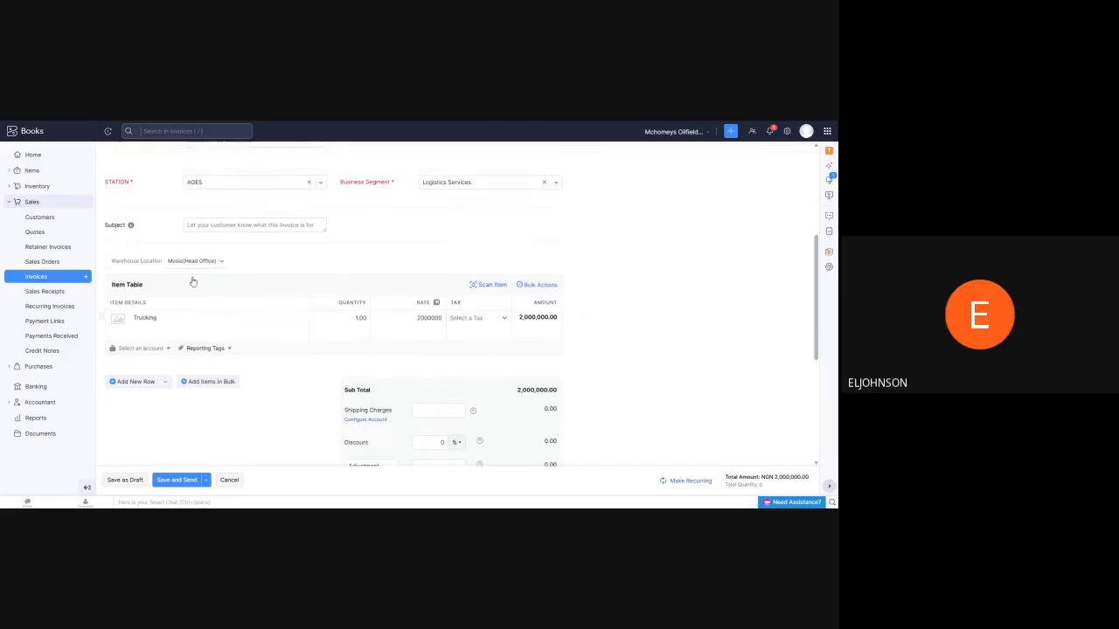
left_click(148, 349)
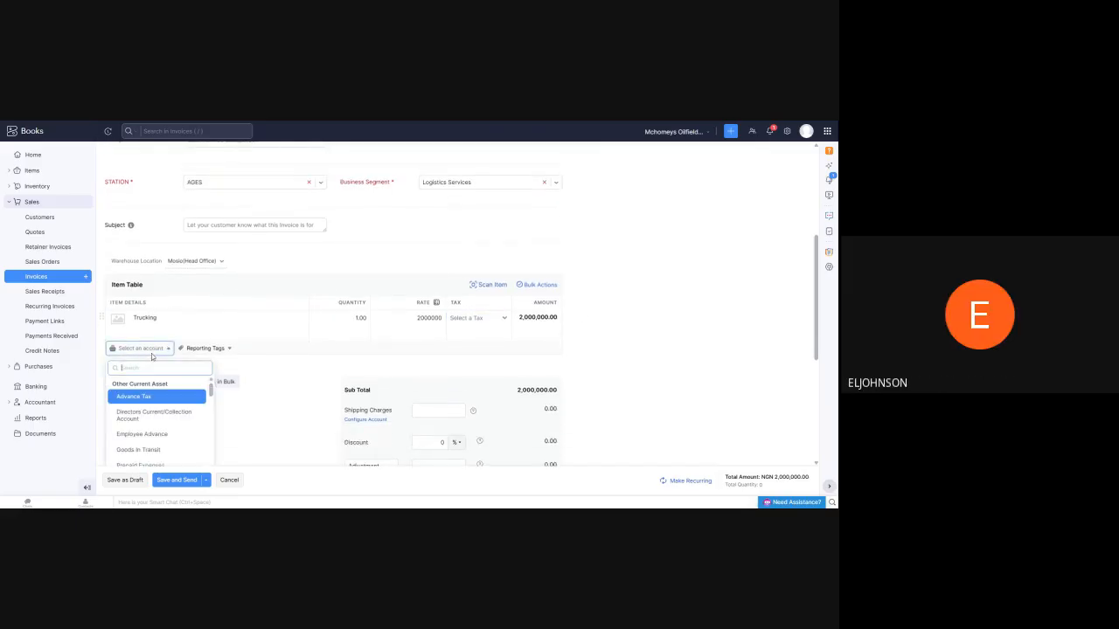
scroll(146, 395, "down", 2)
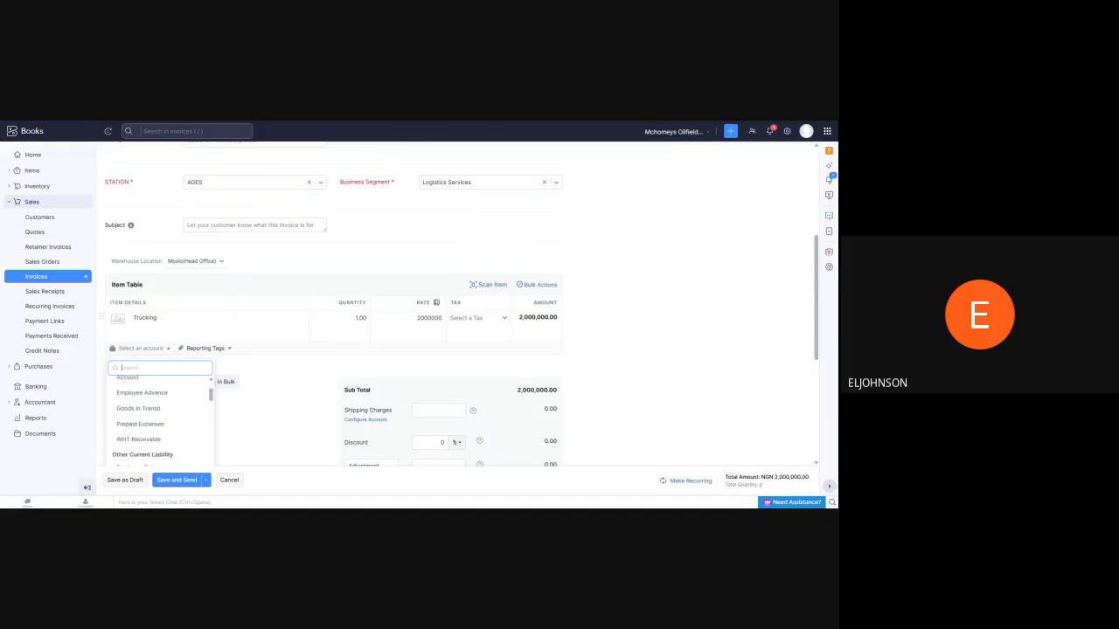
scroll(149, 402, "down", 3)
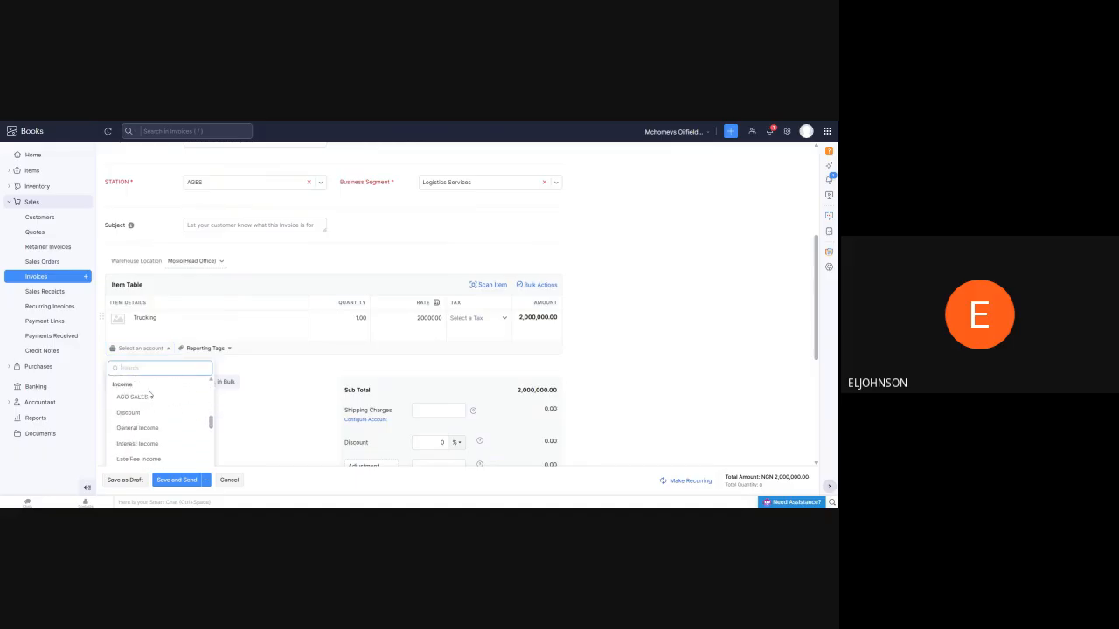
scroll(183, 393, "down", 2)
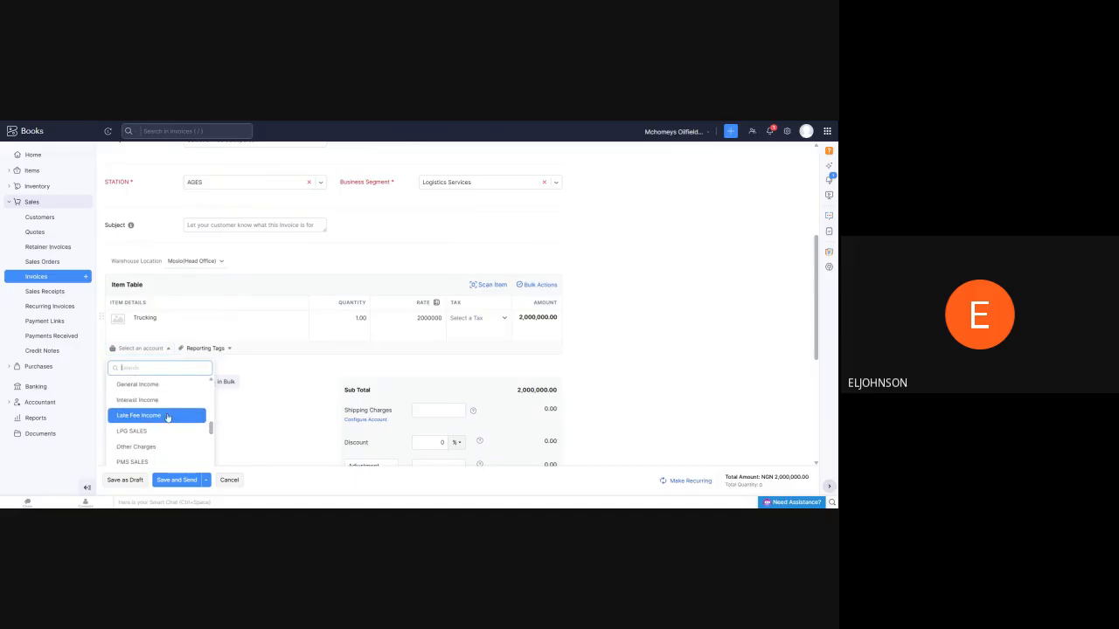
scroll(167, 417, "down", 2)
scroll(161, 421, "down", 3)
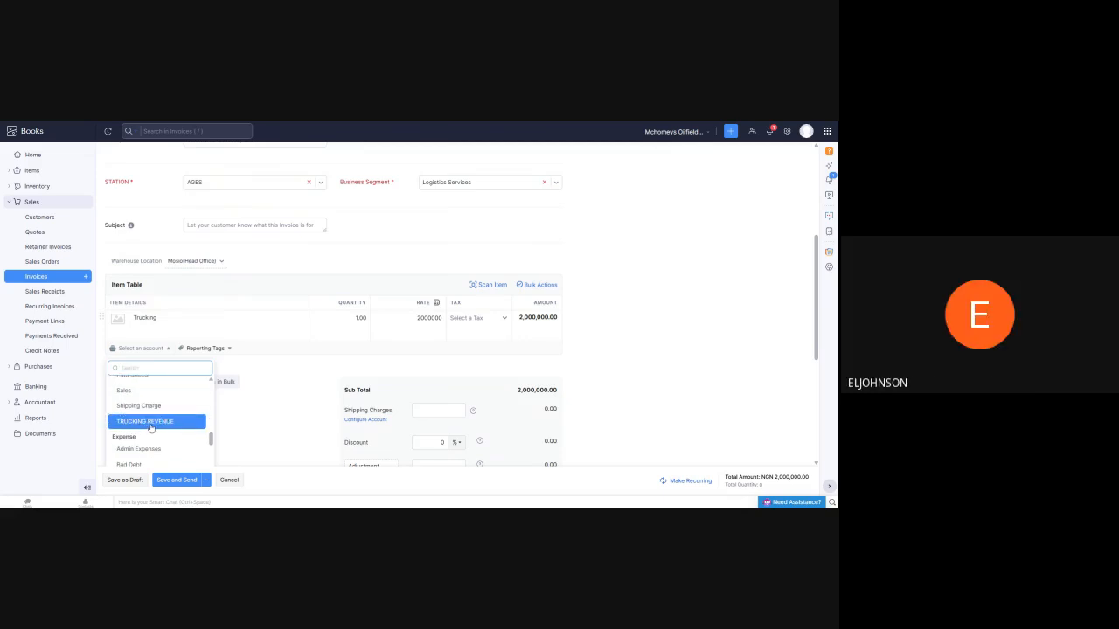
left_click(152, 421)
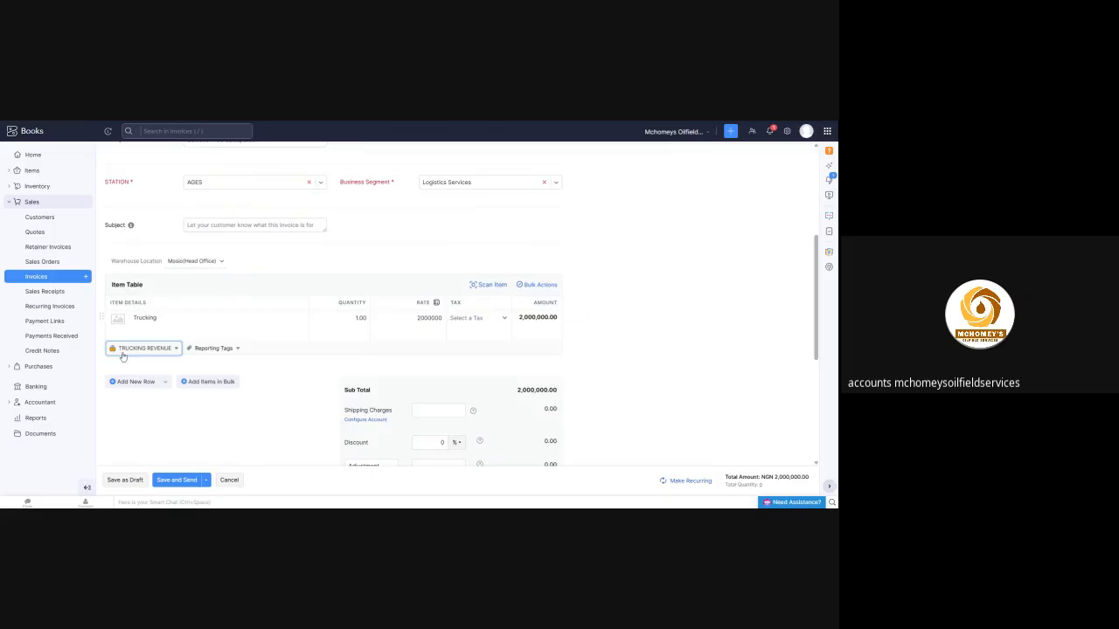
Choose Duraff as the invoice's customer, leaving the order number blank
scroll(340, 273, "up", 5)
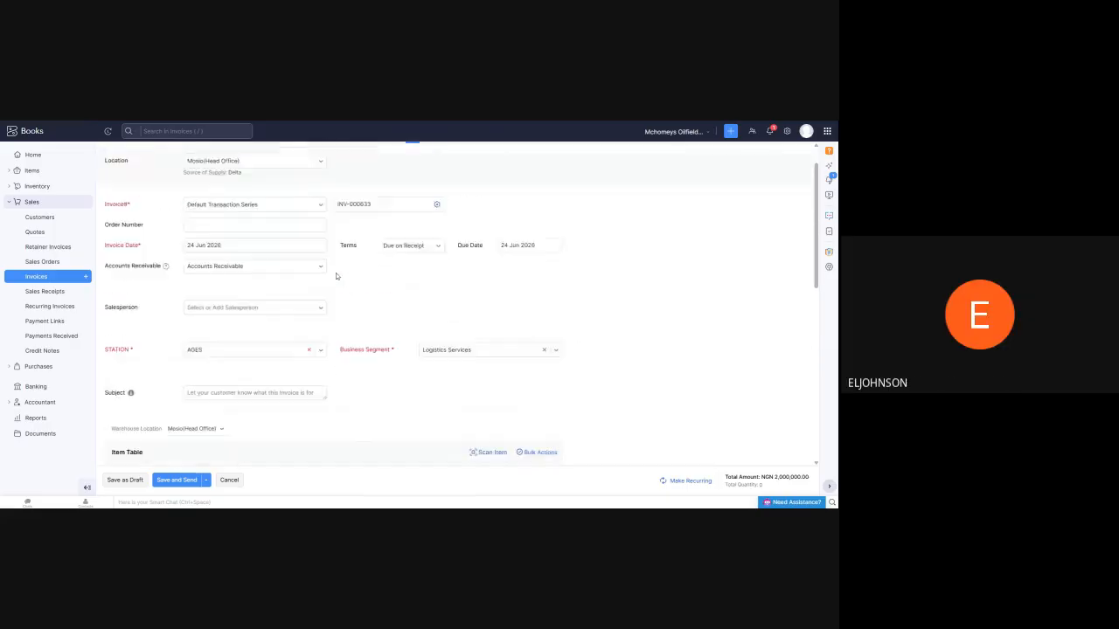
left_click(337, 192)
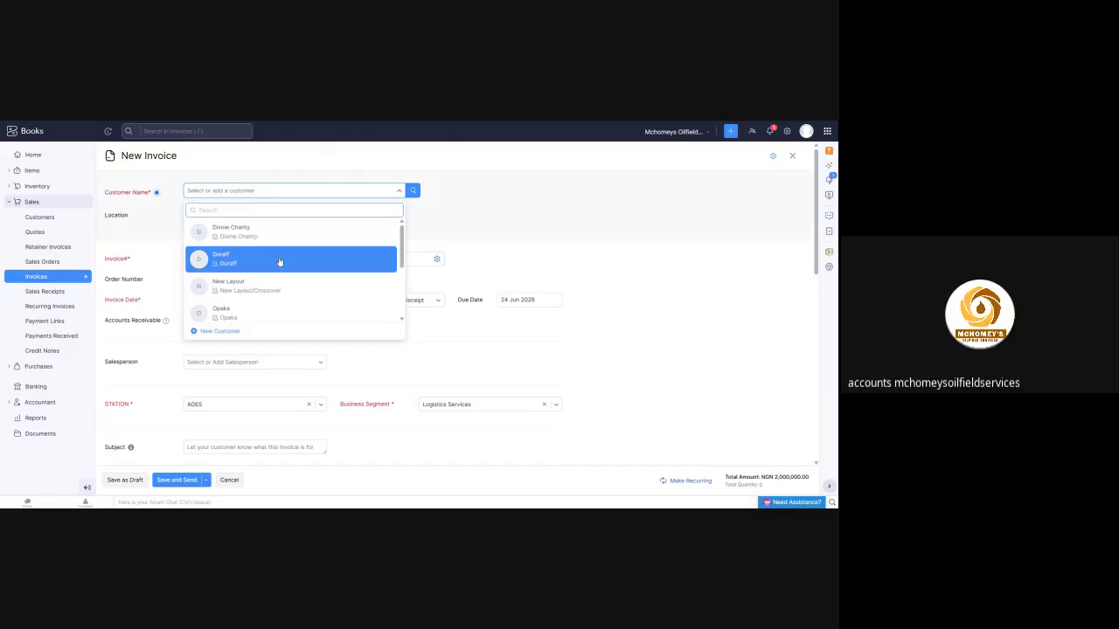
left_click(327, 263)
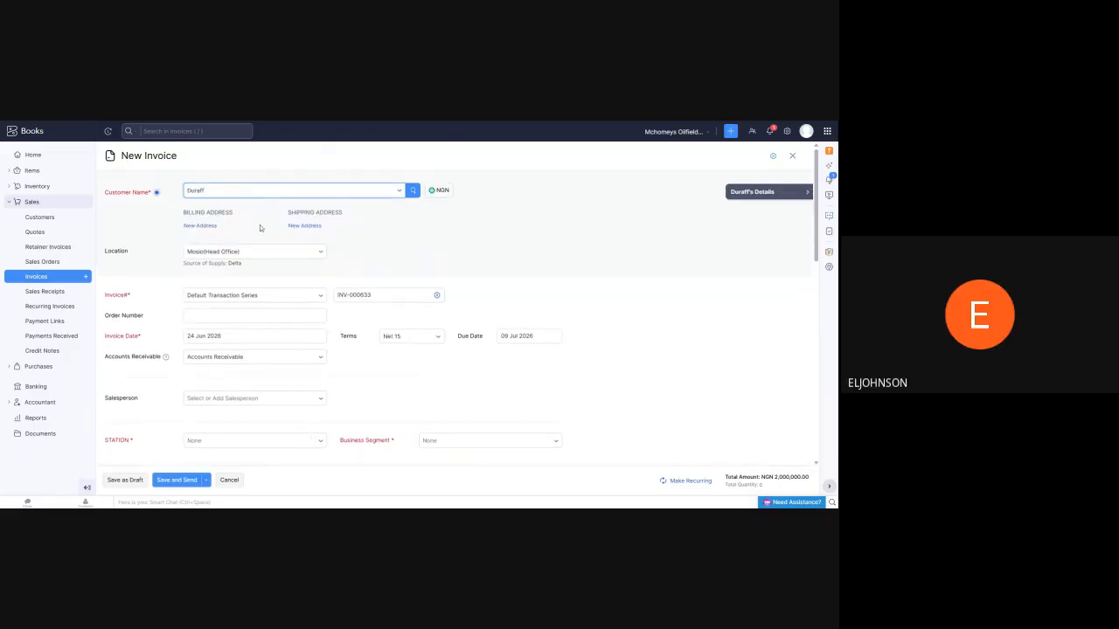
scroll(258, 227, "down", 3)
scroll(254, 236, "up", 3)
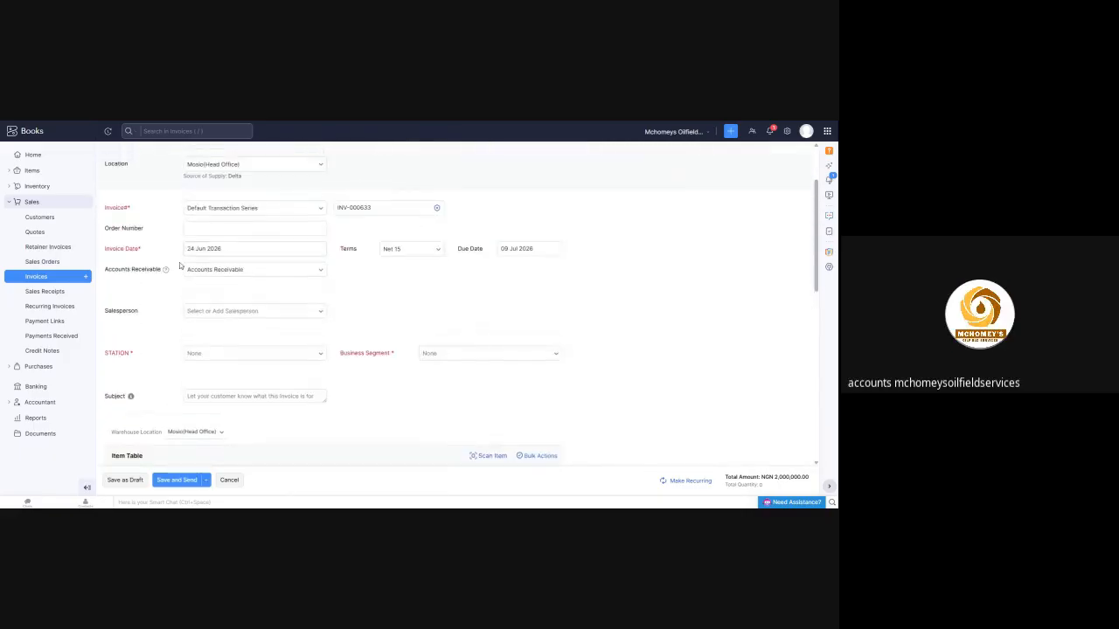
left_click(254, 228)
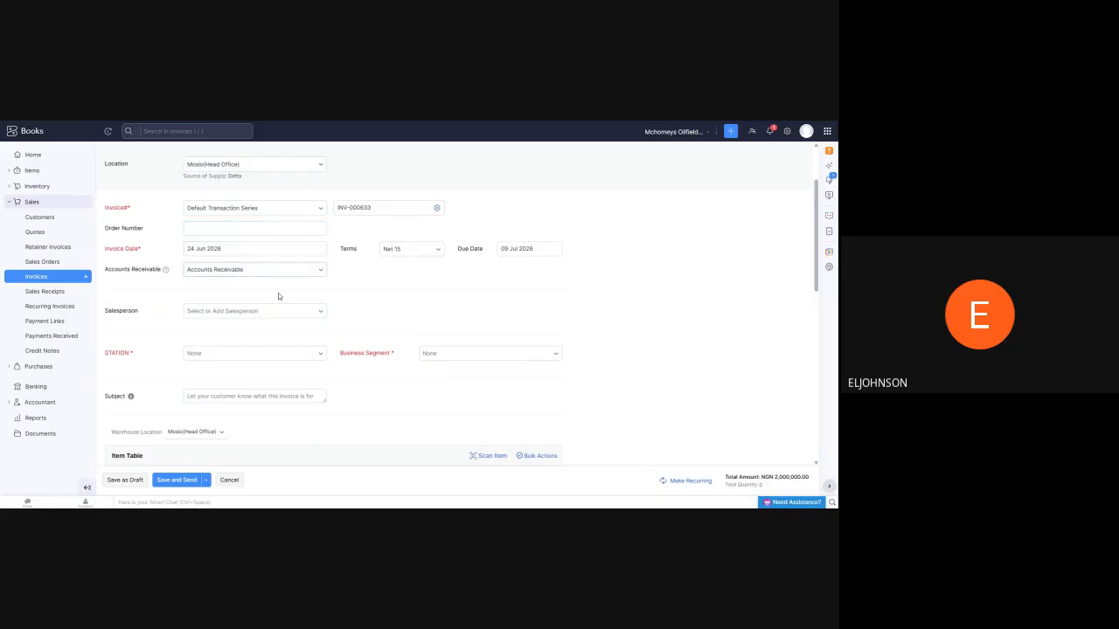
Set the invoice's station to Torbless and its business segment to Logistics Services
scroll(277, 297, "down", 2)
left_click(287, 267)
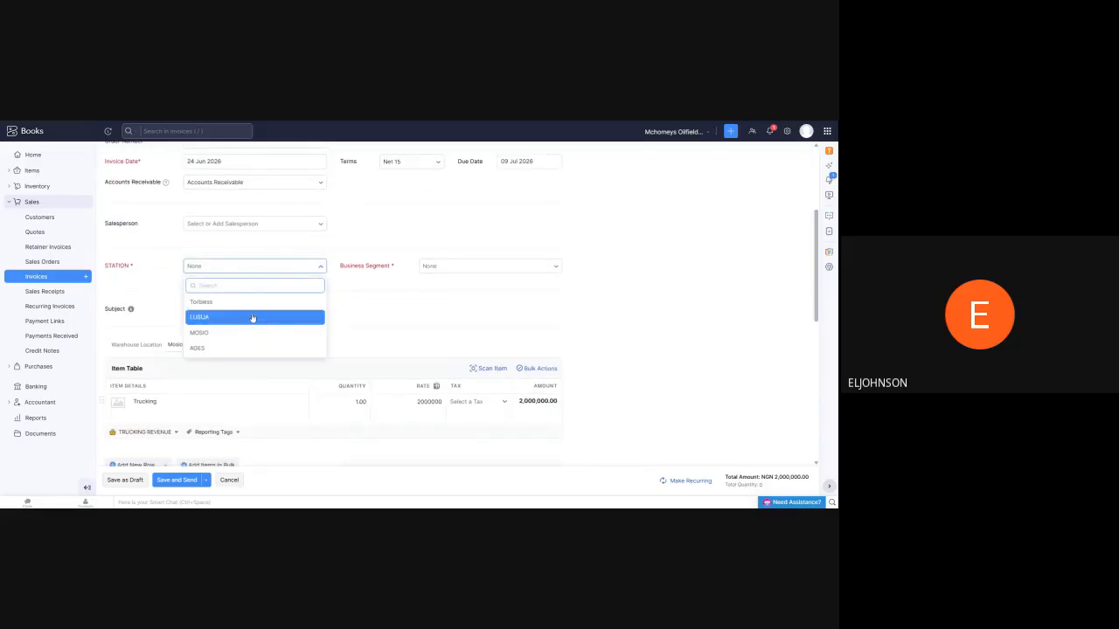
left_click(259, 304)
left_click(484, 267)
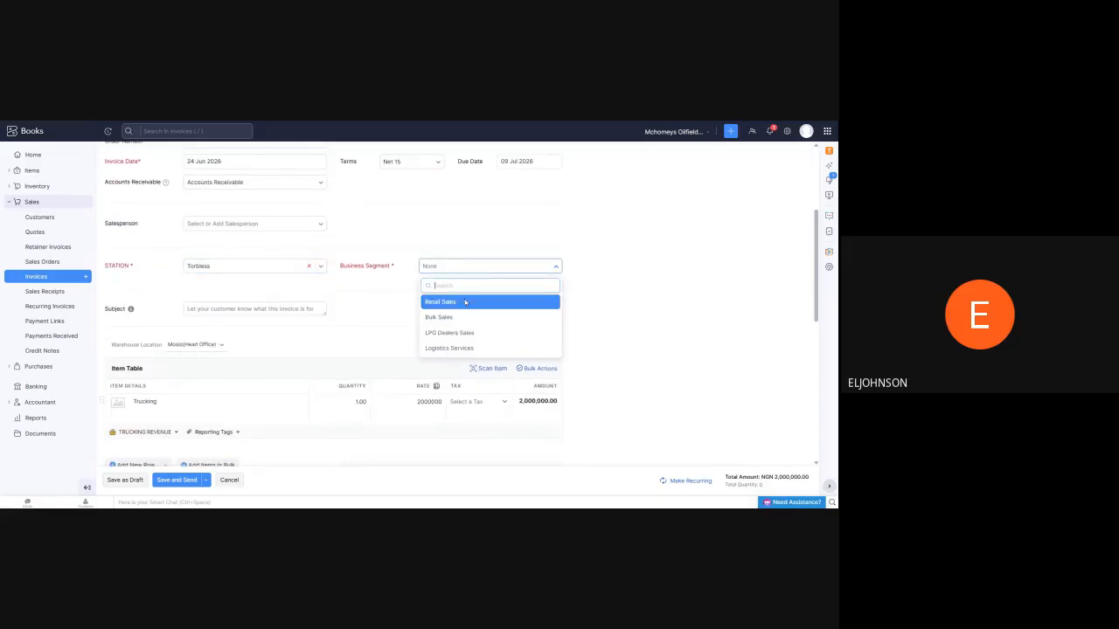
left_click(449, 346)
Check over the completed trucking invoice and save it as a draft
scroll(300, 322, "up", 5)
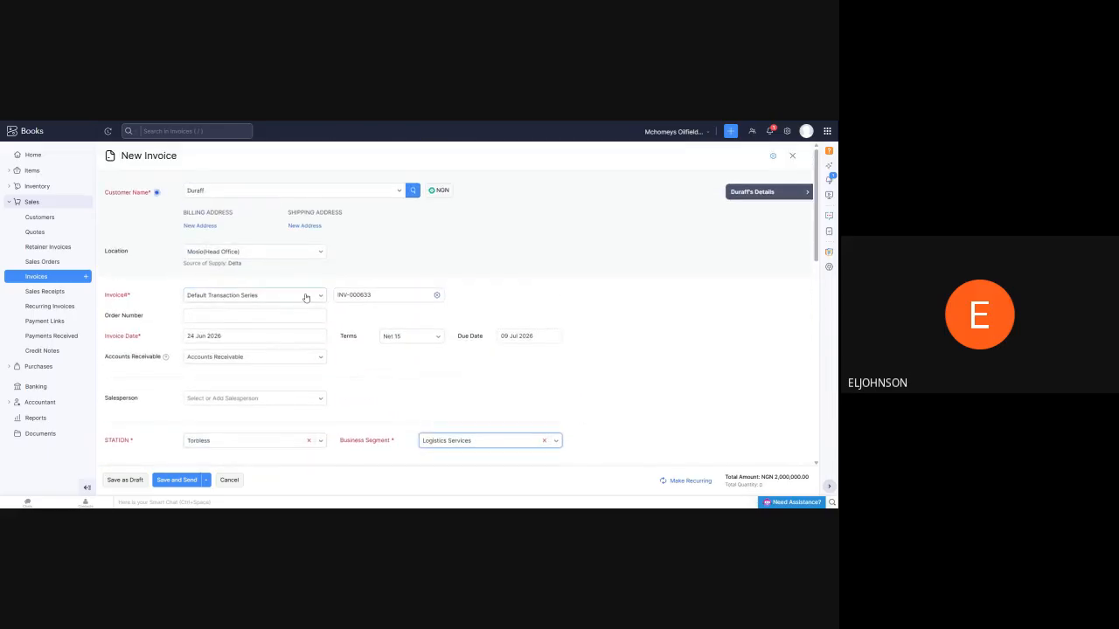
scroll(306, 298, "down", 10)
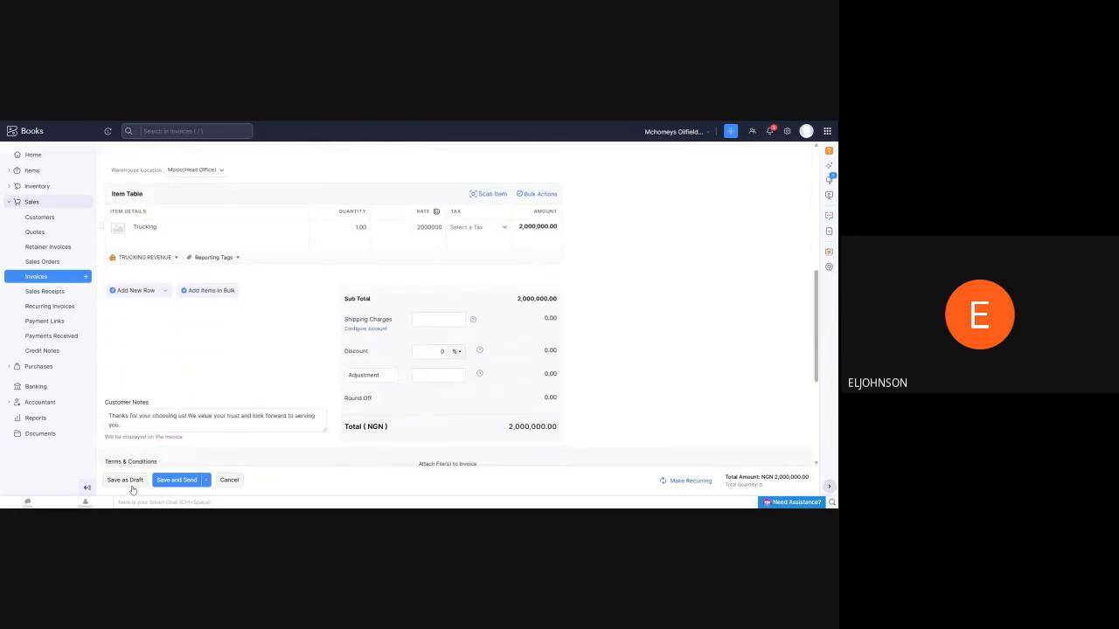
left_click(131, 486)
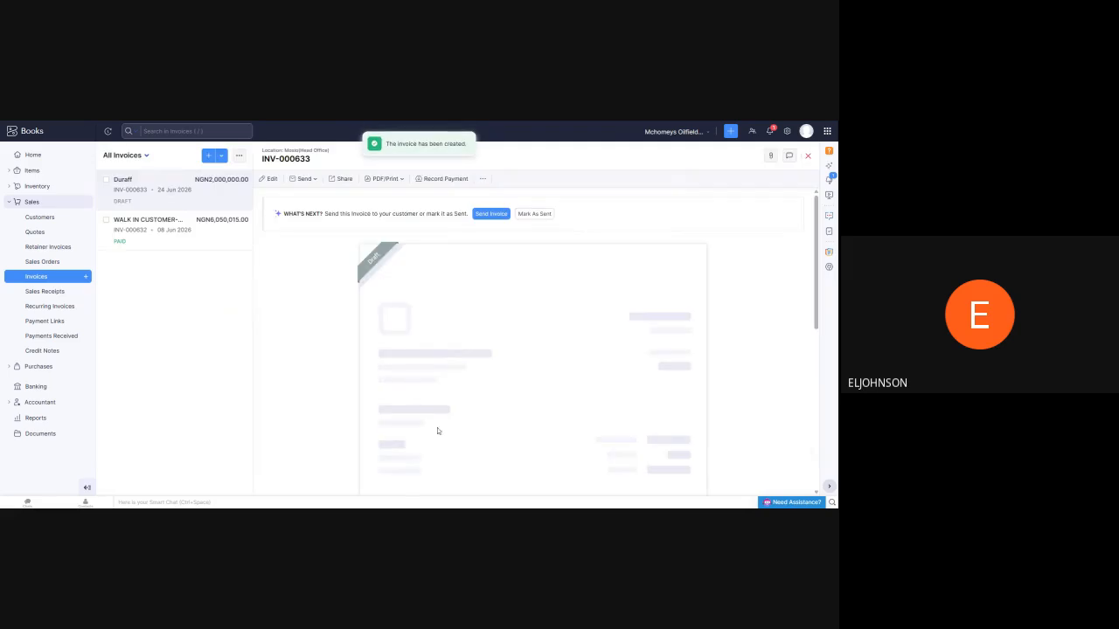
Mark the Duraff trucking invoice as sent without emailing it
left_click(530, 214)
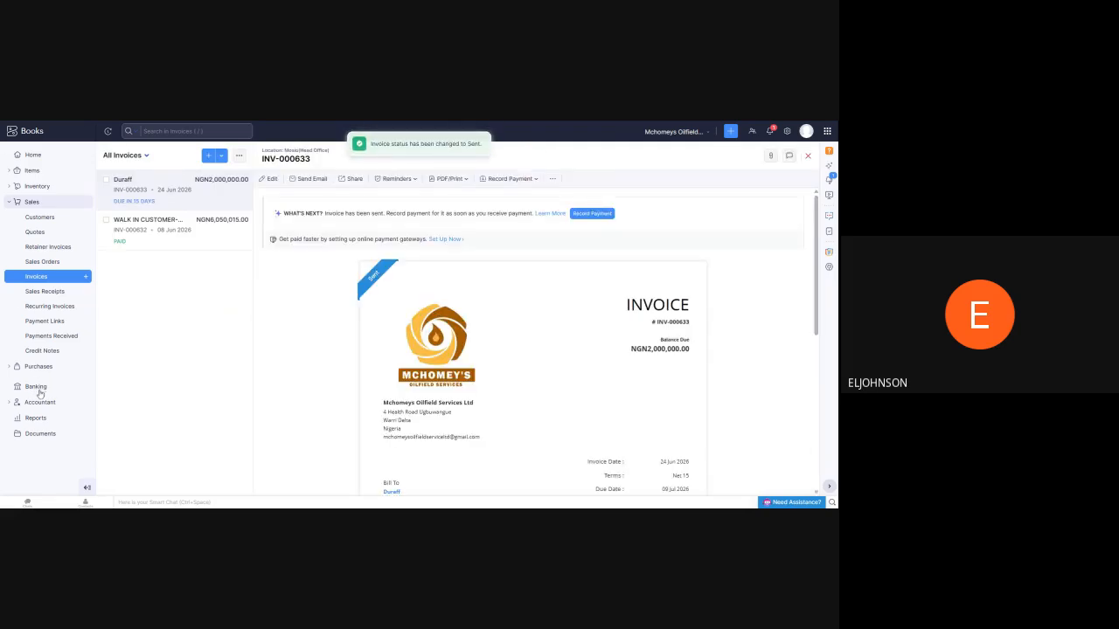
Open the Profit and Loss report for this month and look over its operating income accounts
left_click(36, 418)
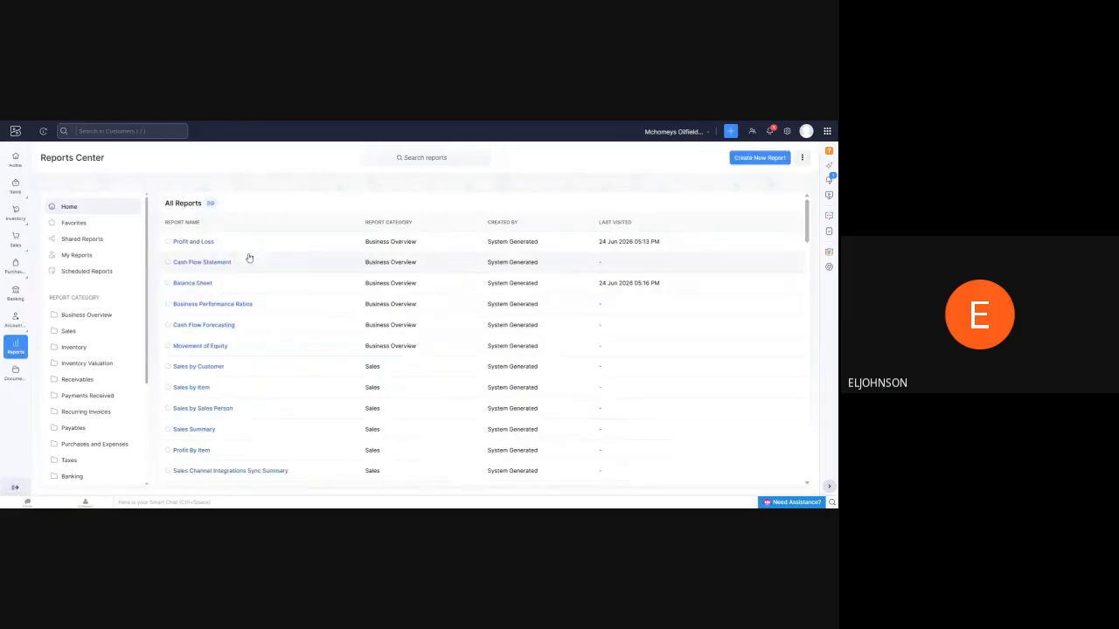
left_click(200, 242)
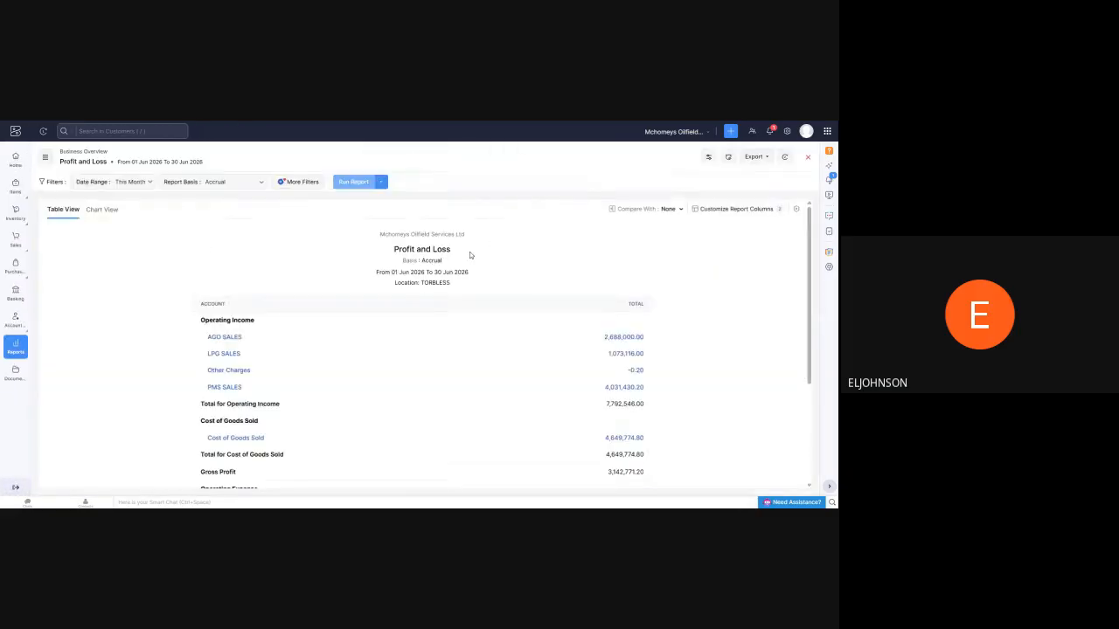
scroll(377, 294, "down", 3)
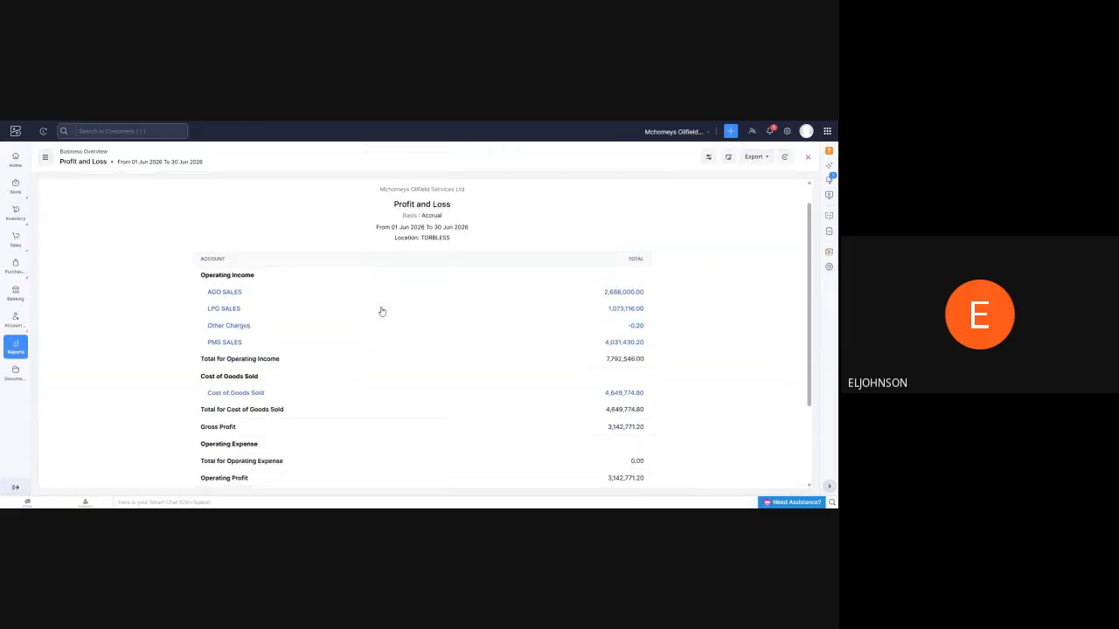
scroll(382, 306, "up", 3)
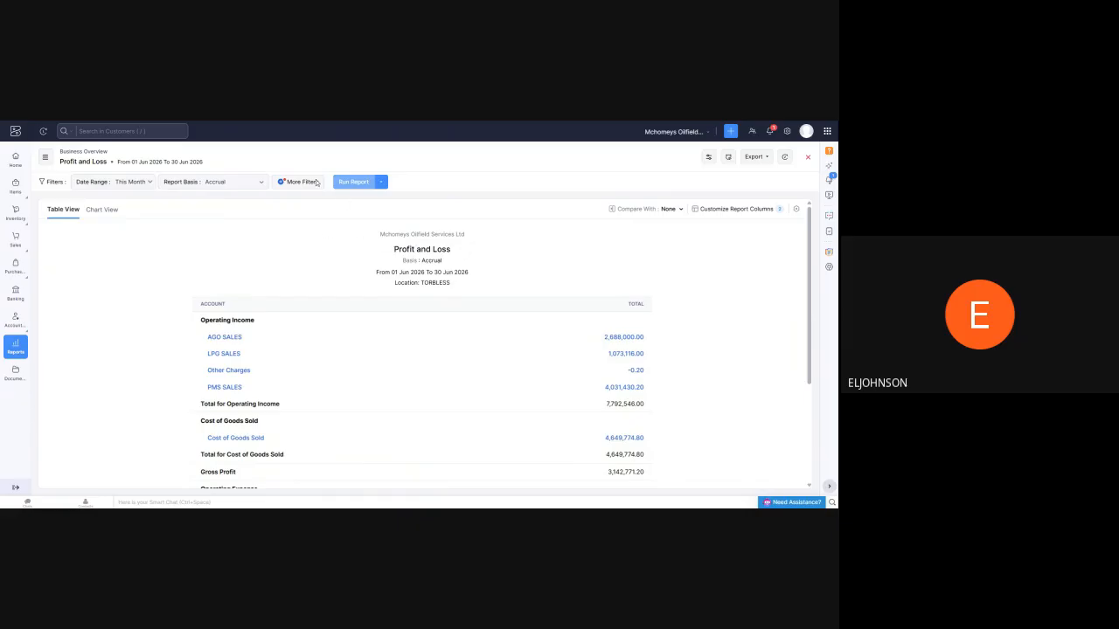
Remove the TORBLESS location filter from the Profit and Loss report, rerun it, and check the trucking revenue line
left_click(287, 182)
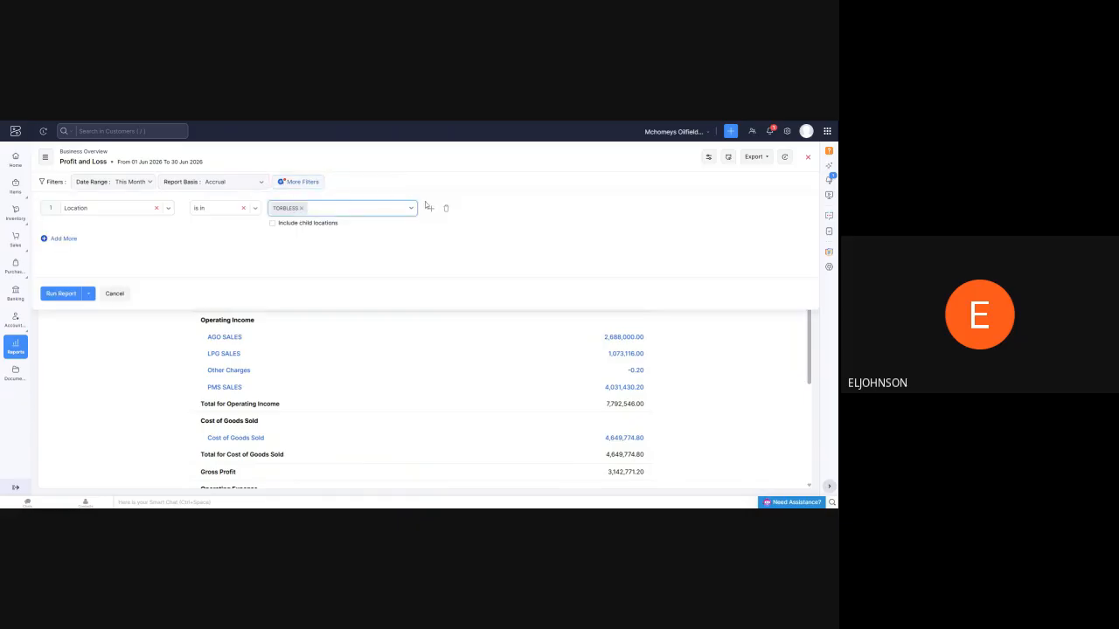
left_click(446, 208)
left_click(48, 296)
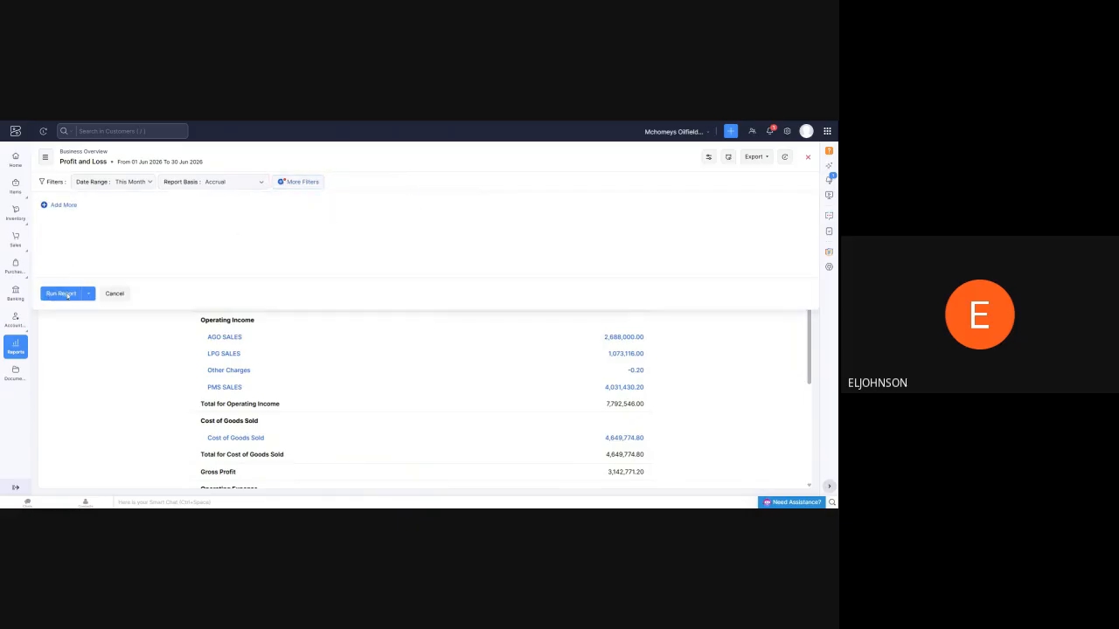
scroll(358, 261, "down", 1)
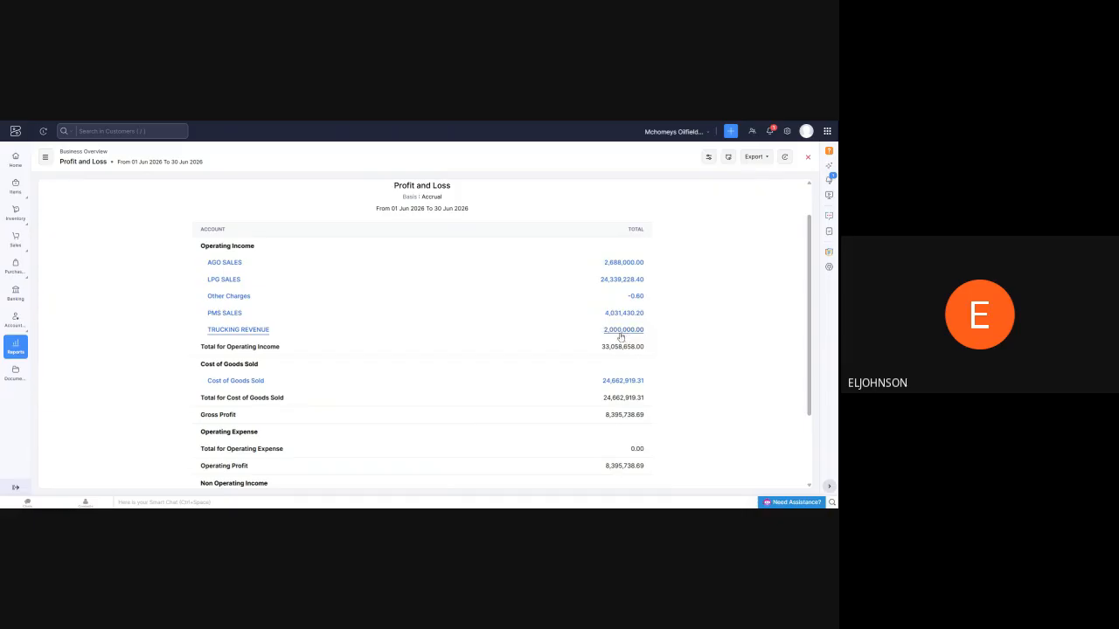
Reopen the Duraff invoice for editing and try a fuller trucking service description from Lagos to Kano on its line item, discarding the changes
mouse_move(14, 273)
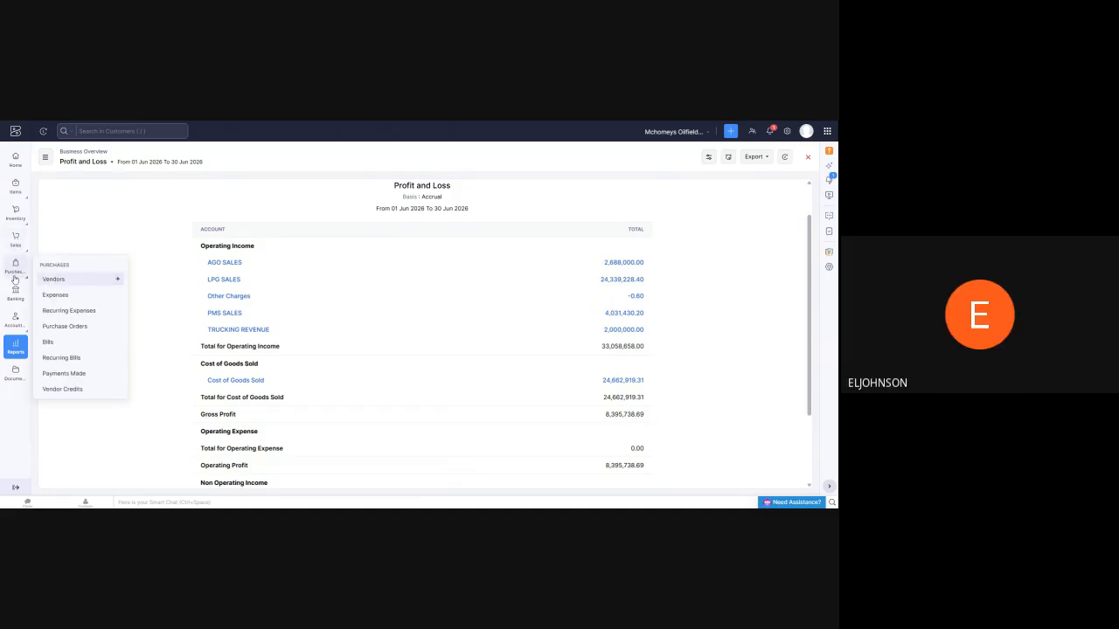
mouse_move(15, 247)
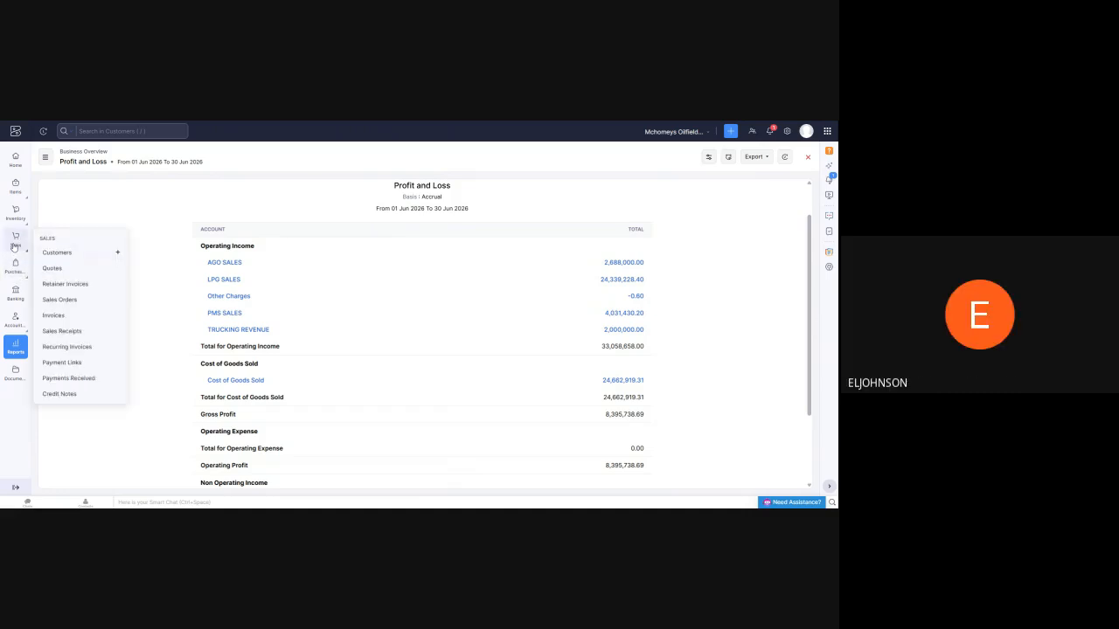
left_click(52, 315)
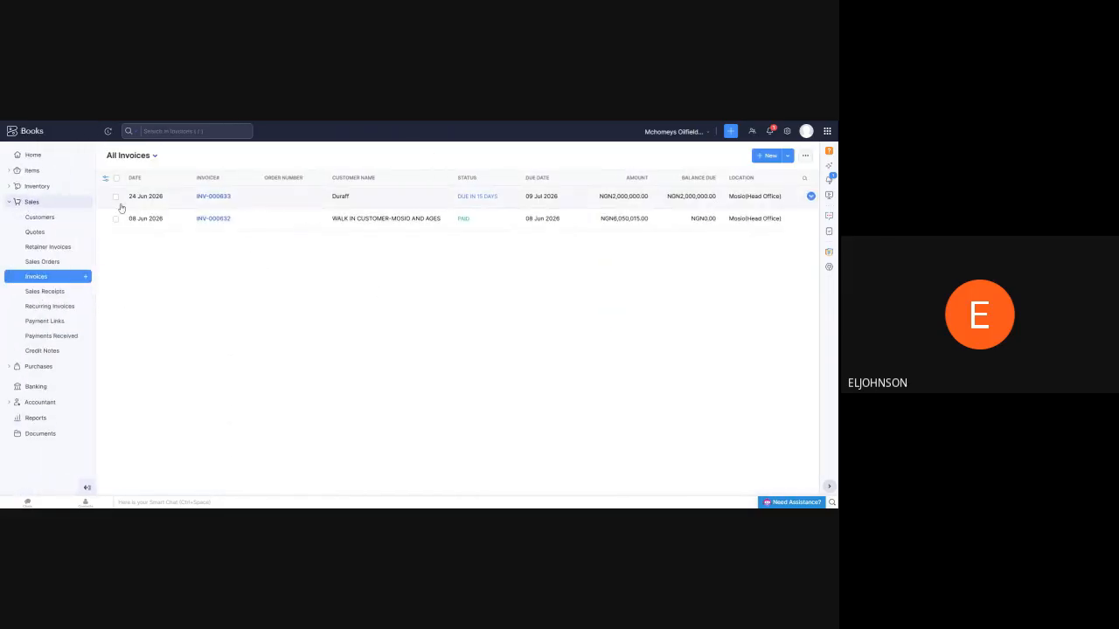
left_click(218, 202)
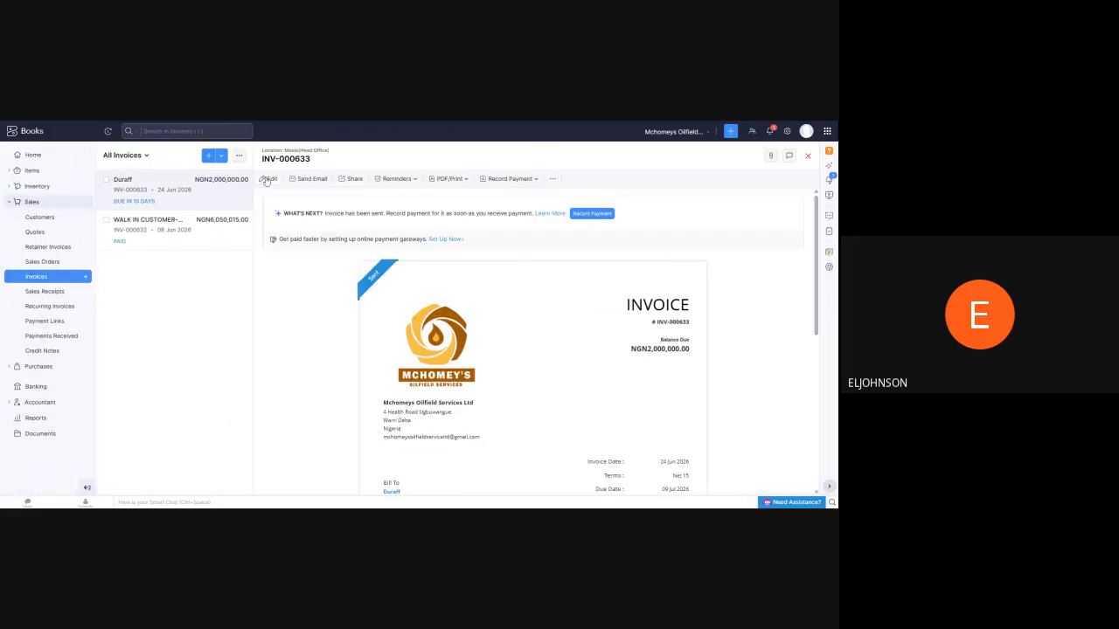
left_click(266, 181)
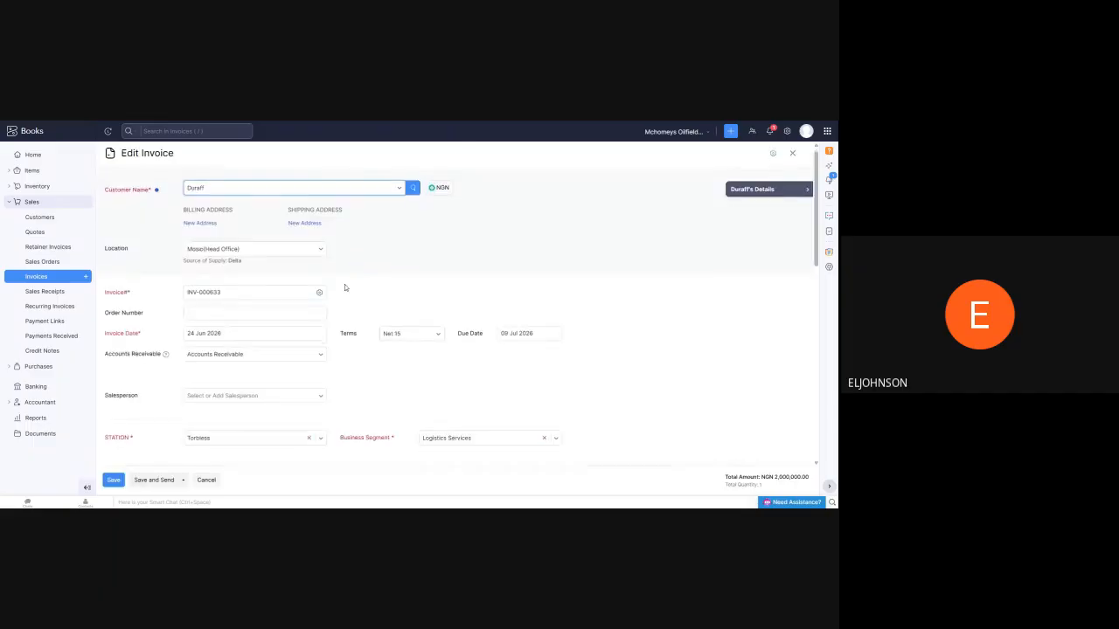
scroll(344, 284, "down", 8)
double_click(145, 227)
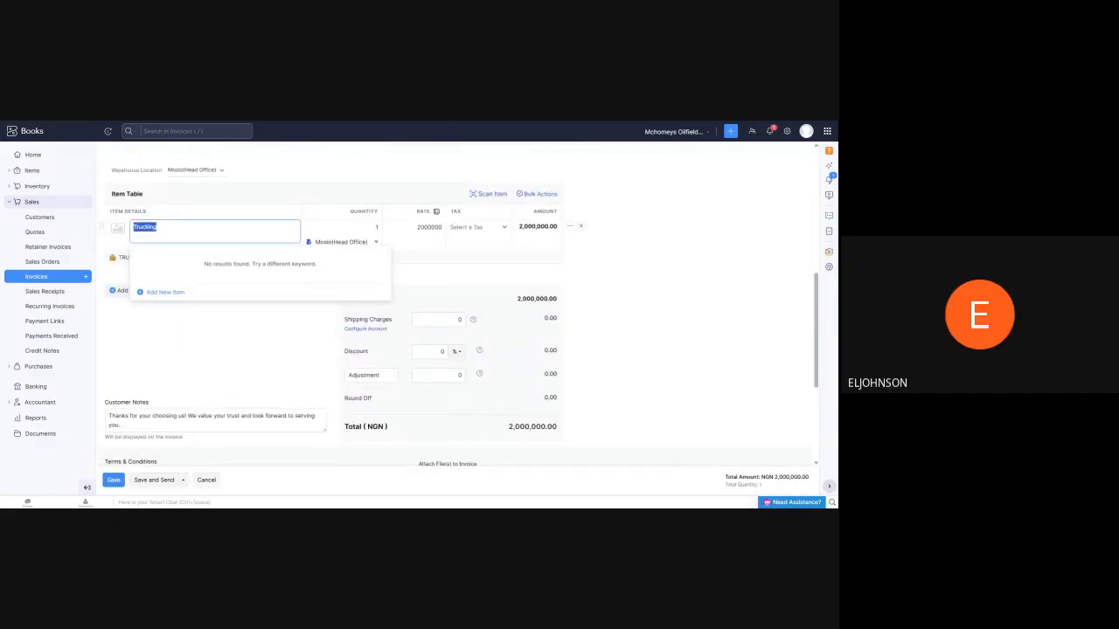
type("Bee")
type("ing")
type("t")
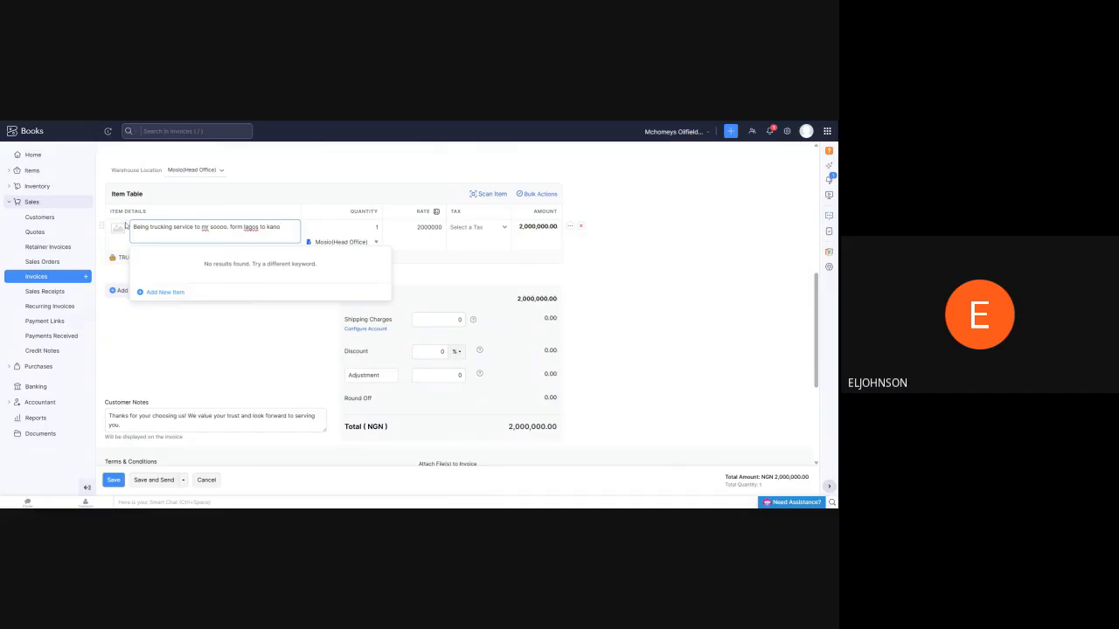
left_click(205, 482)
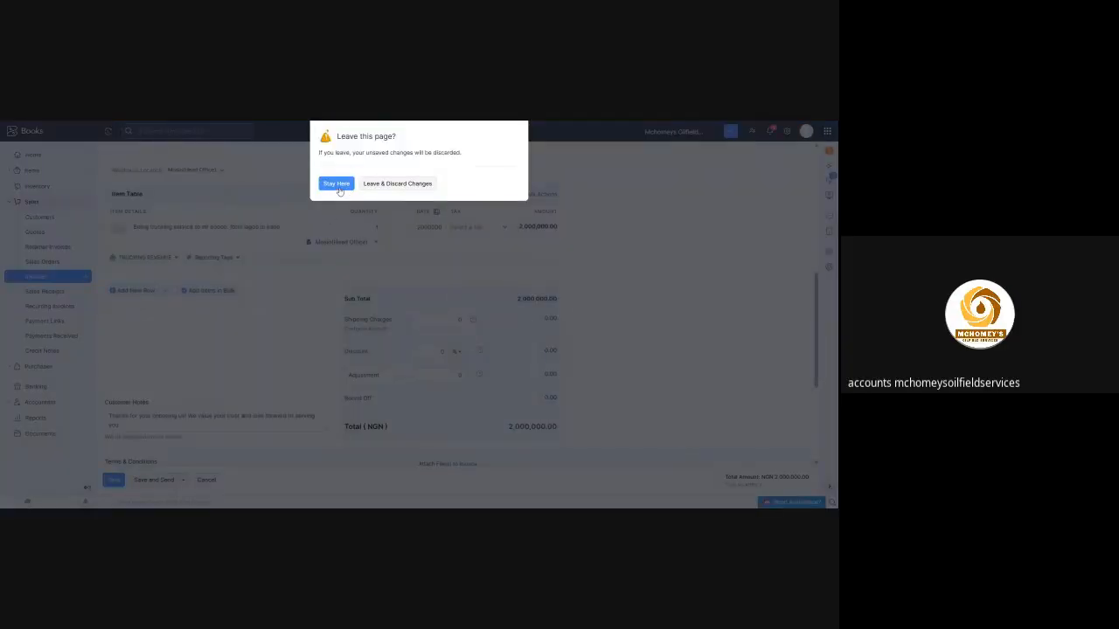
left_click(391, 187)
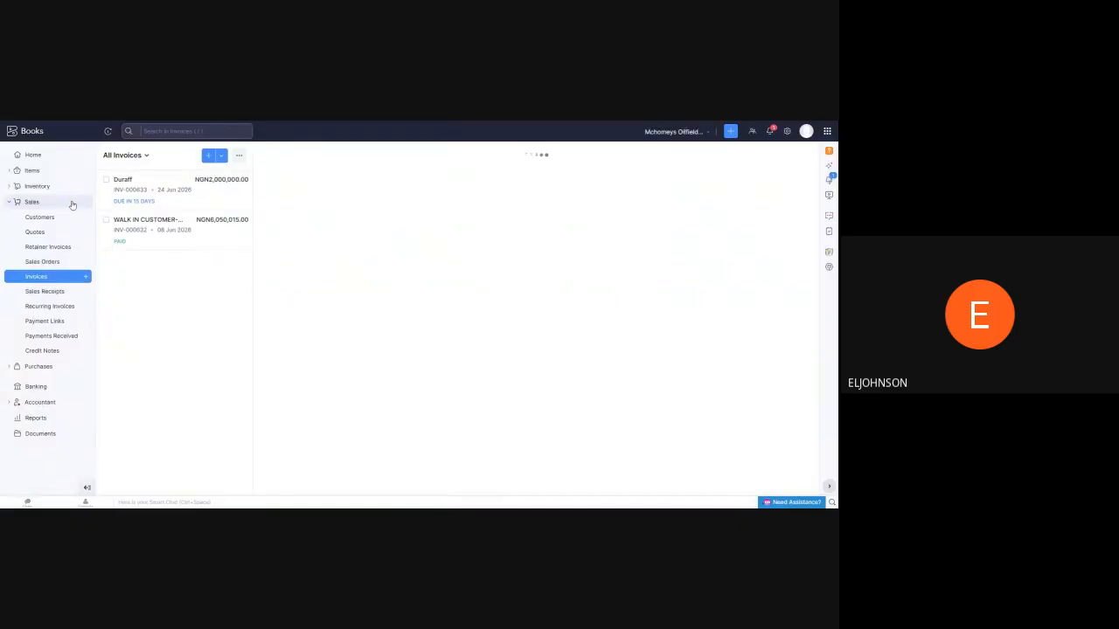
Start recording a new expense and check its location choices, keeping the head office
left_click(35, 366)
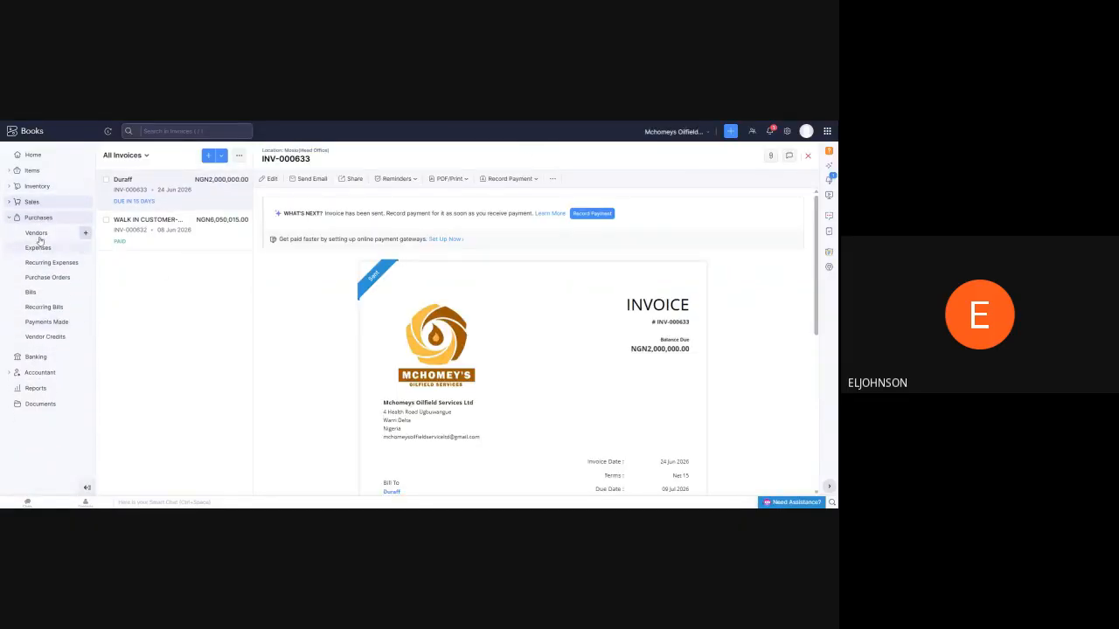
left_click(38, 248)
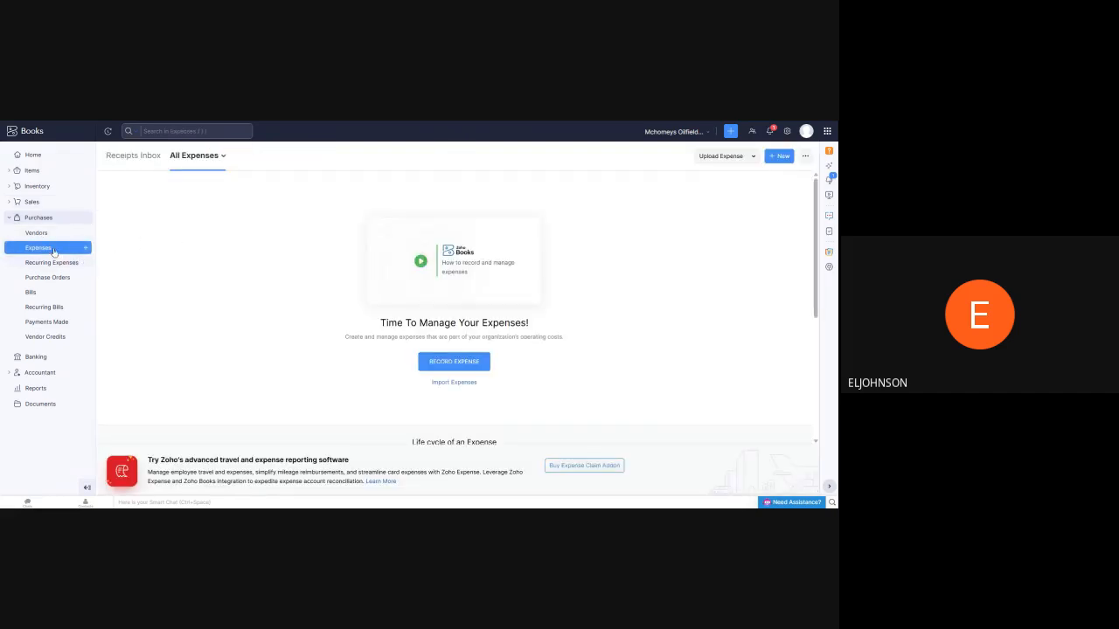
left_click(450, 373)
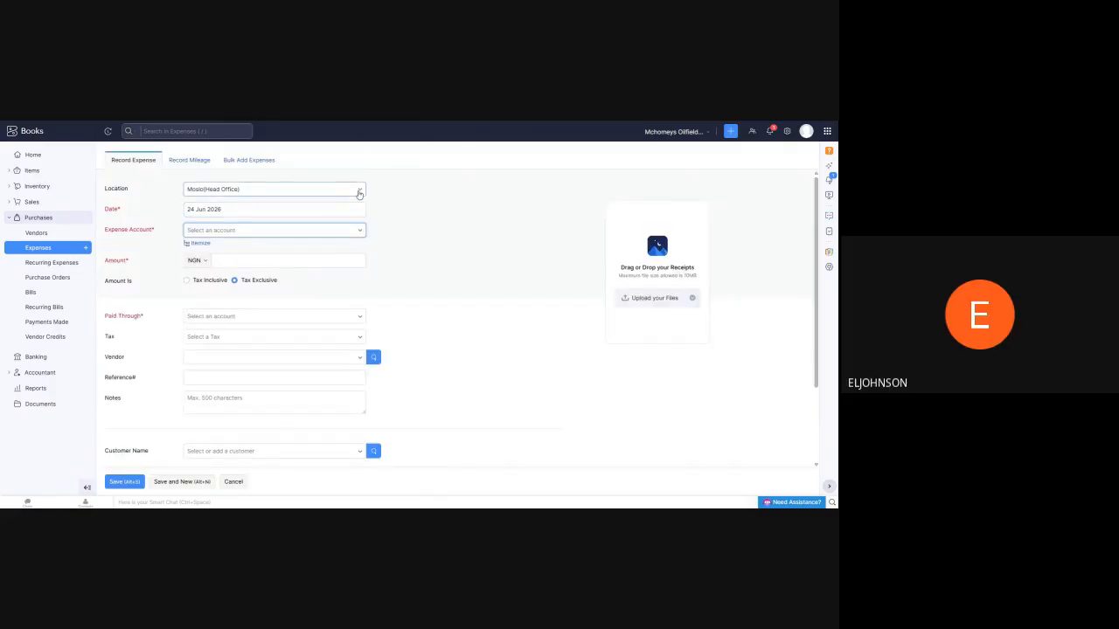
left_click(359, 192)
left_click(360, 193)
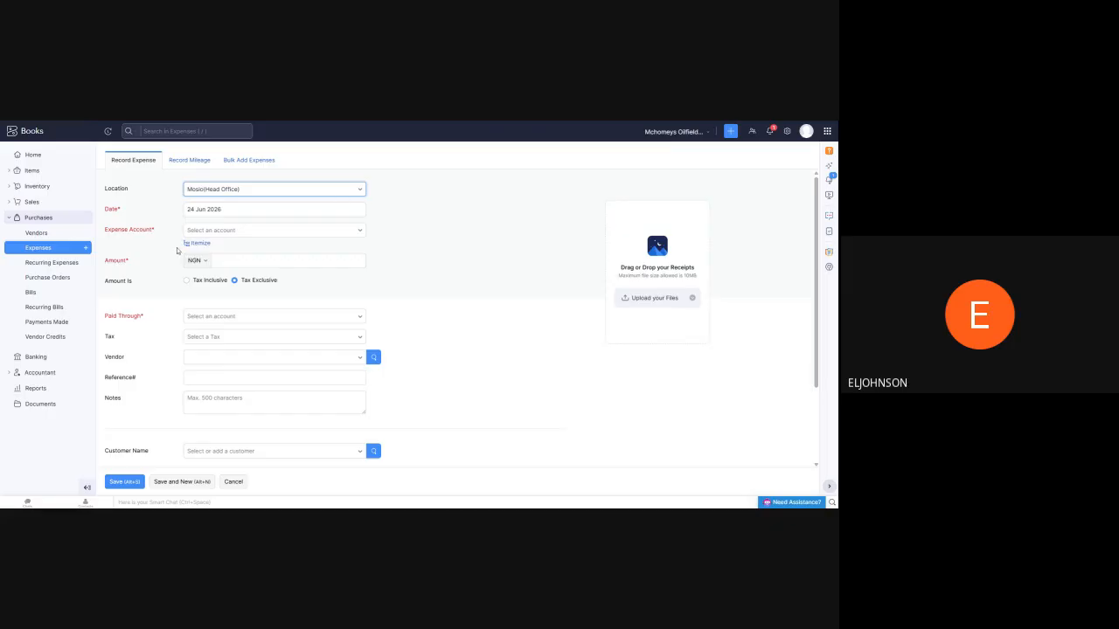
Look through the new expense's available expense accounts, including the fuel/diesel, loading, and truck repair accounts
left_click(357, 233)
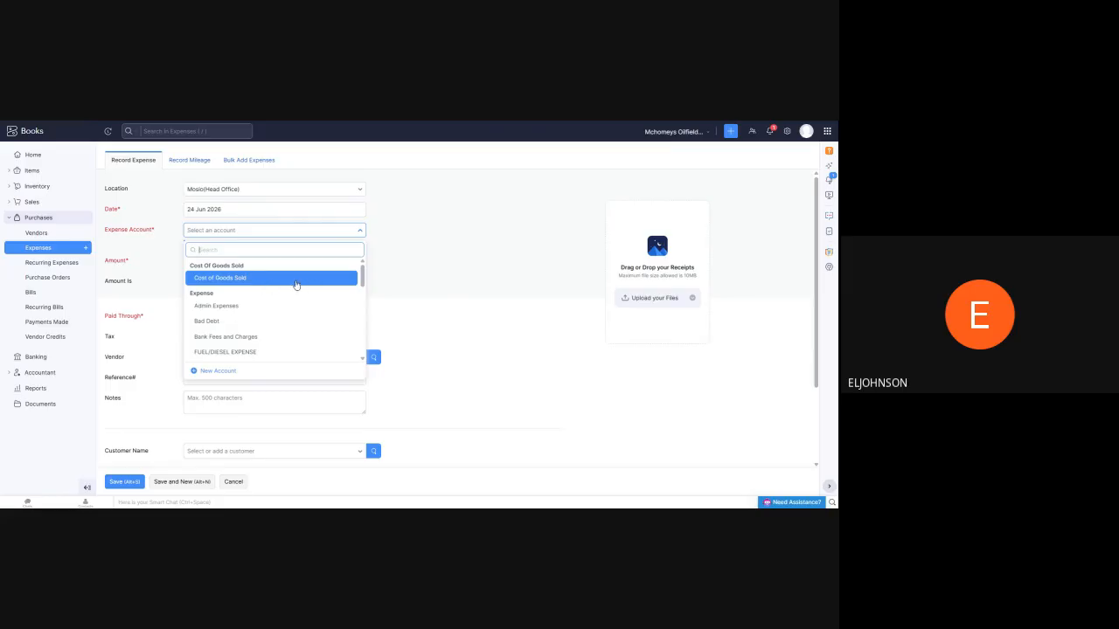
scroll(311, 285, "down", 5)
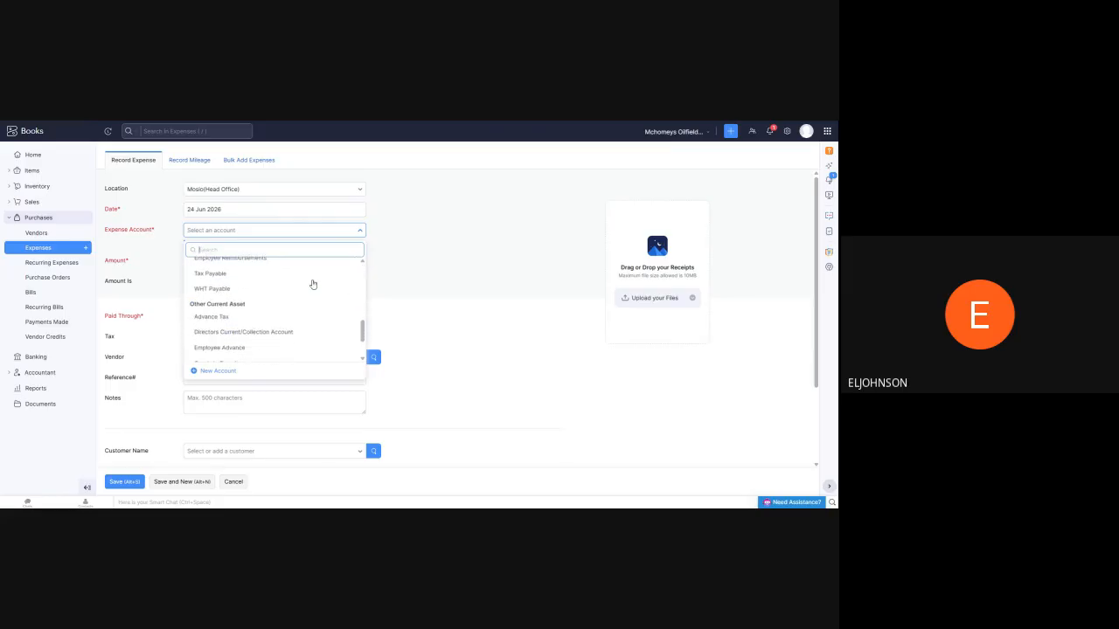
scroll(312, 282, "down", 3)
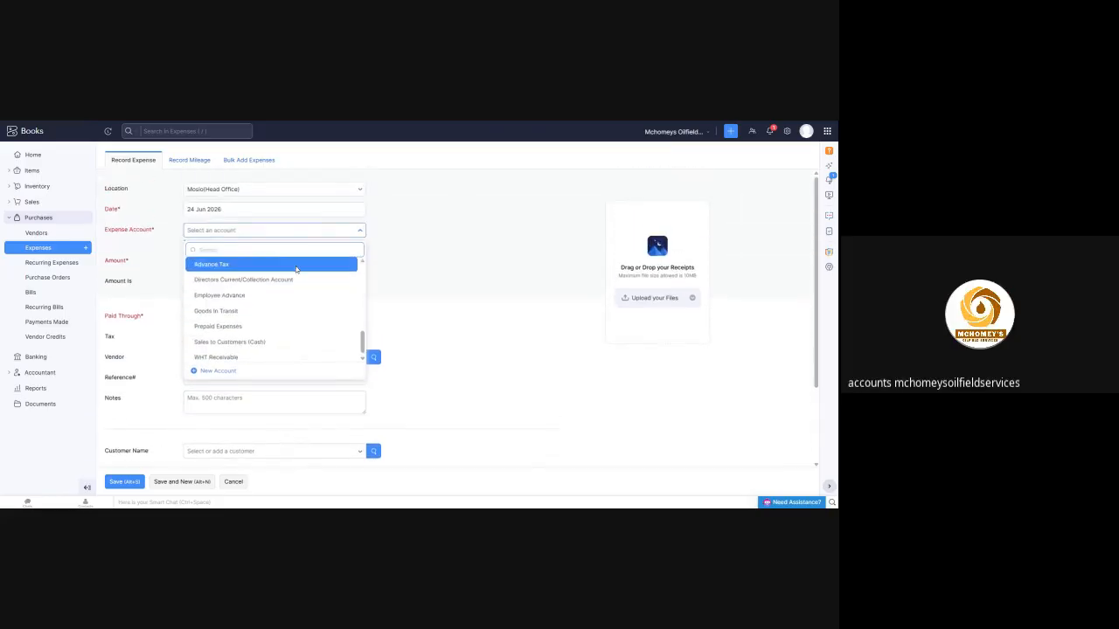
scroll(280, 292, "up", 3)
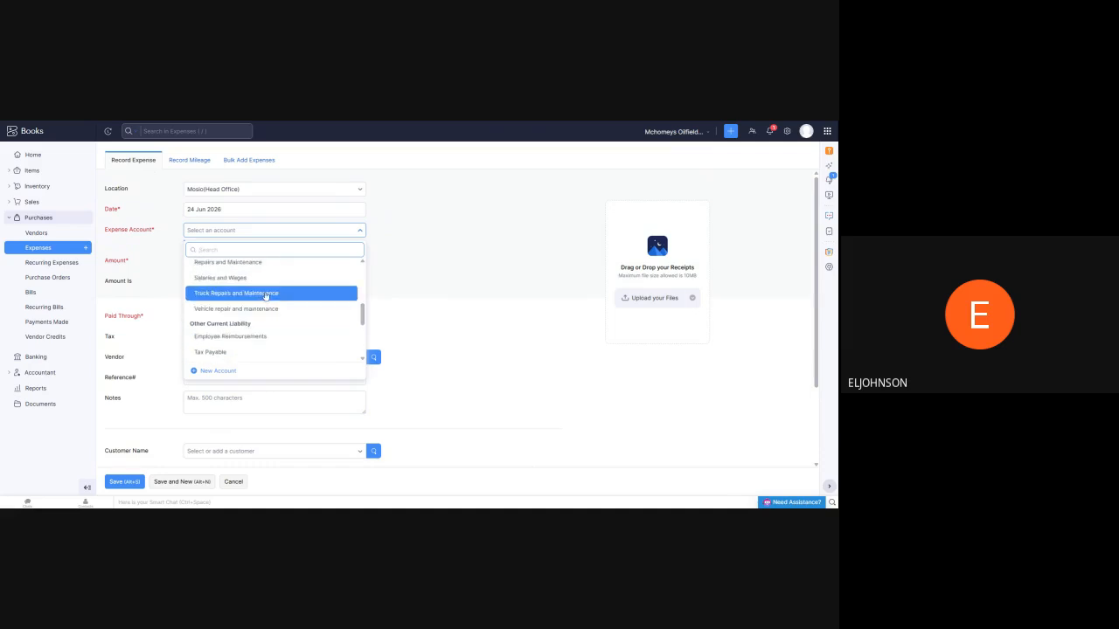
scroll(249, 308, "up", 2)
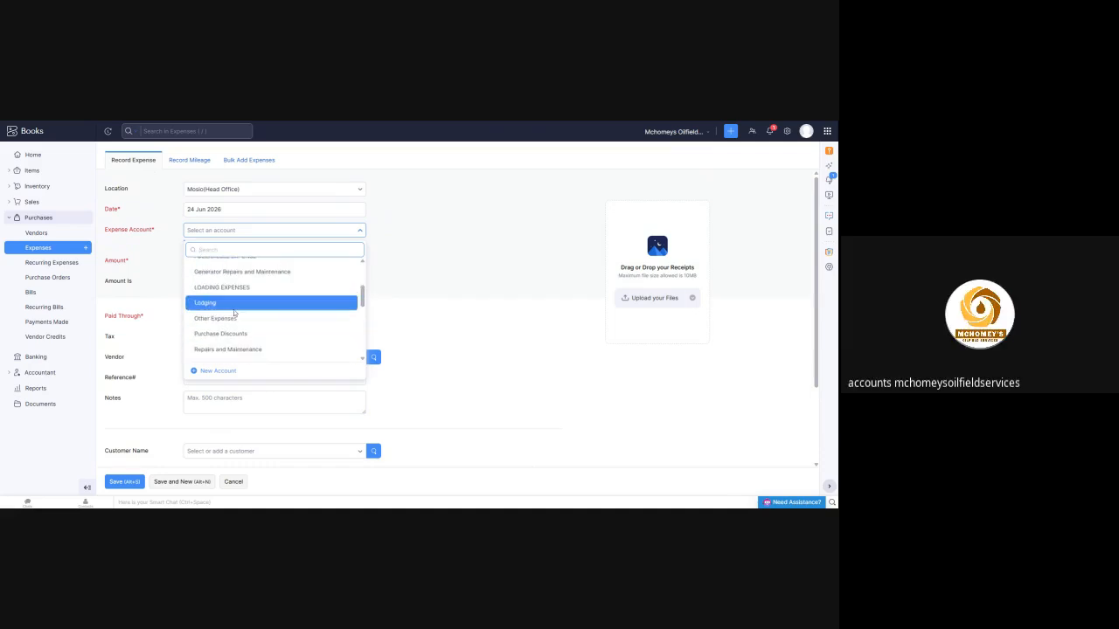
scroll(236, 309, "up", 2)
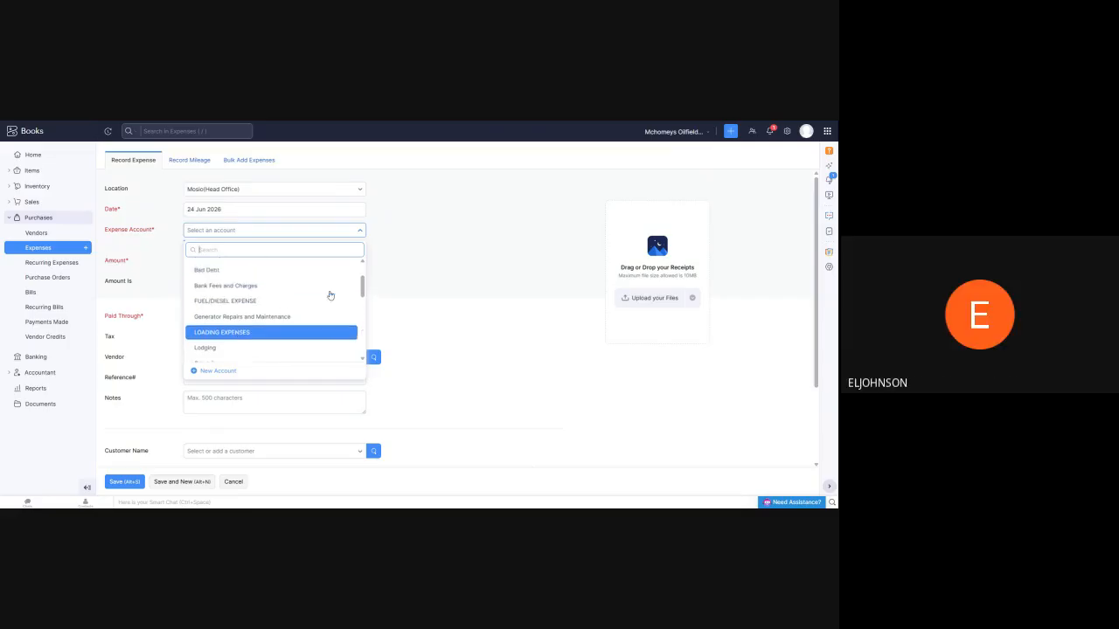
scroll(330, 295, "up", 3)
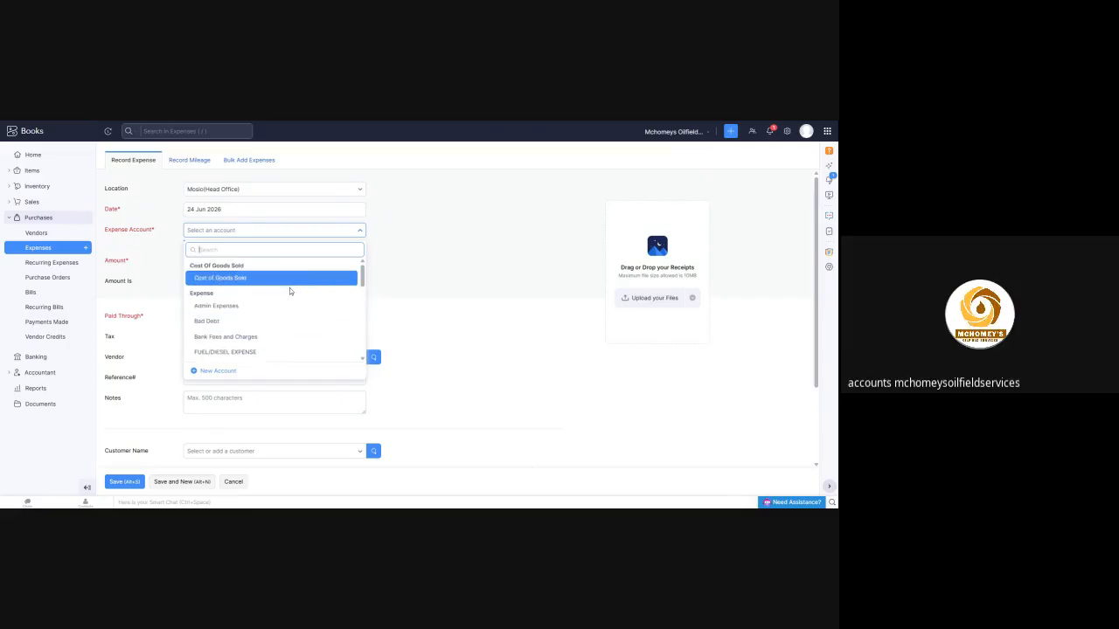
scroll(293, 286, "down", 3)
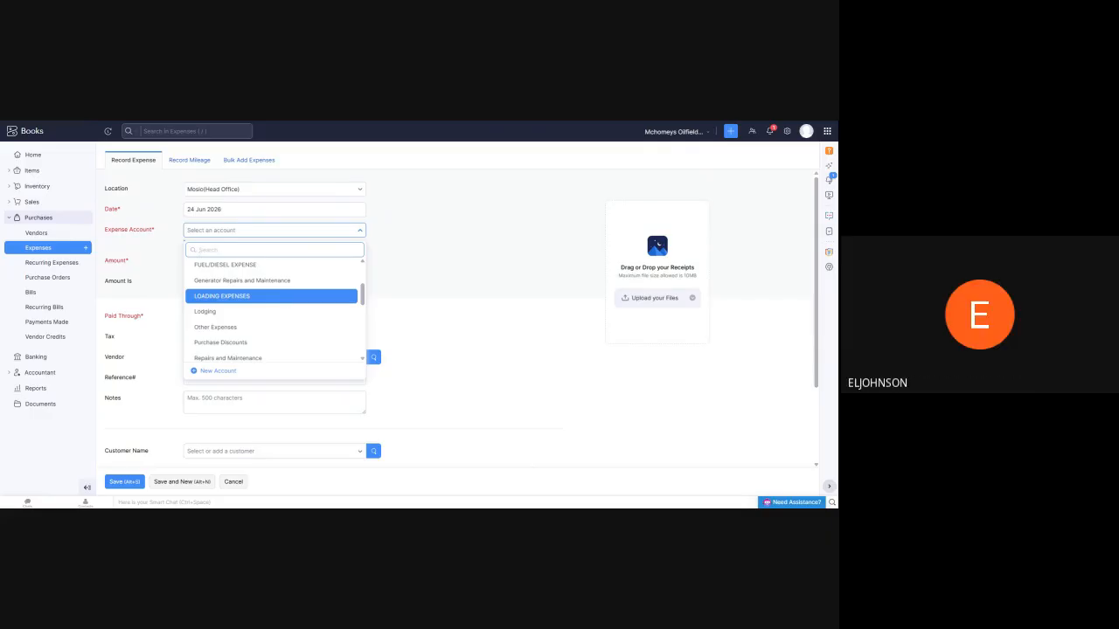
key("Up")
key("Up")
key("Up")
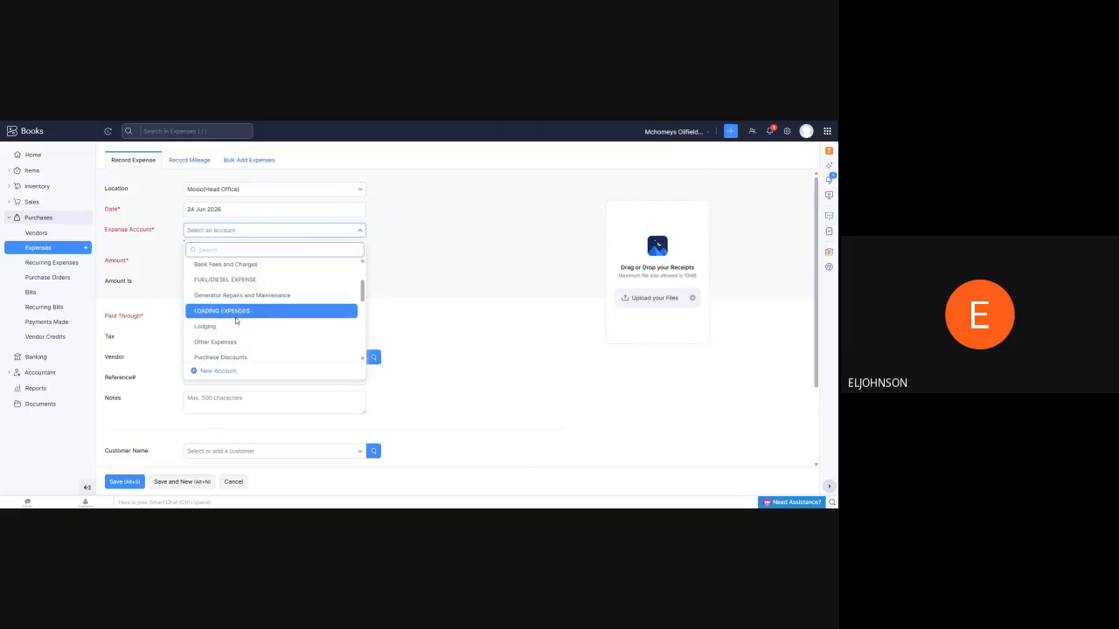
scroll(242, 319, "up", 2)
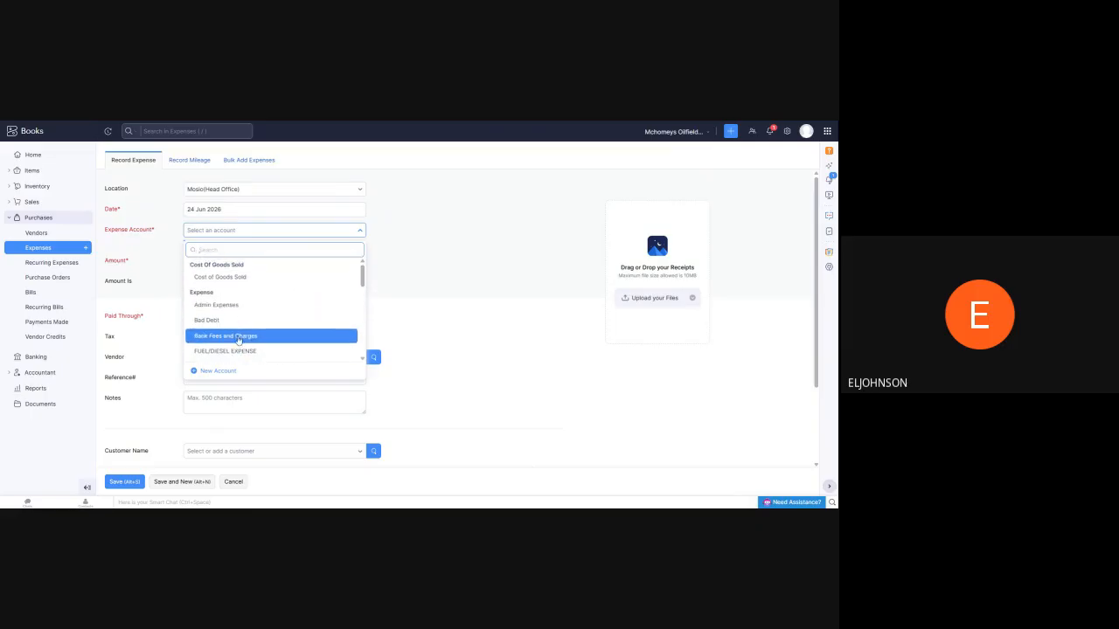
scroll(230, 319, "down", 3)
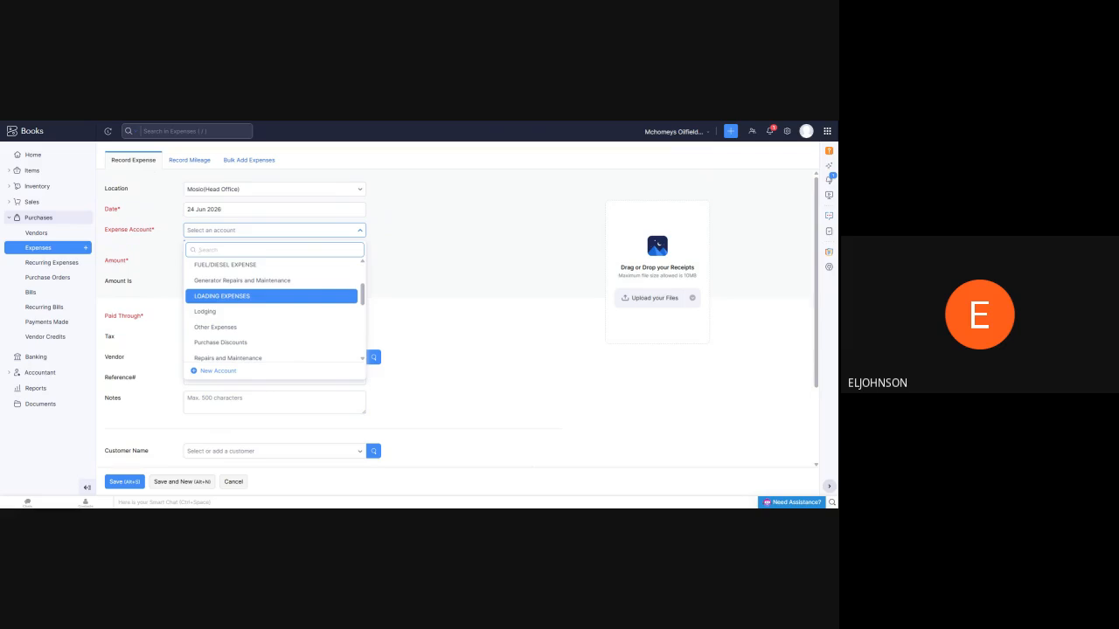
scroll(262, 323, "up", 5)
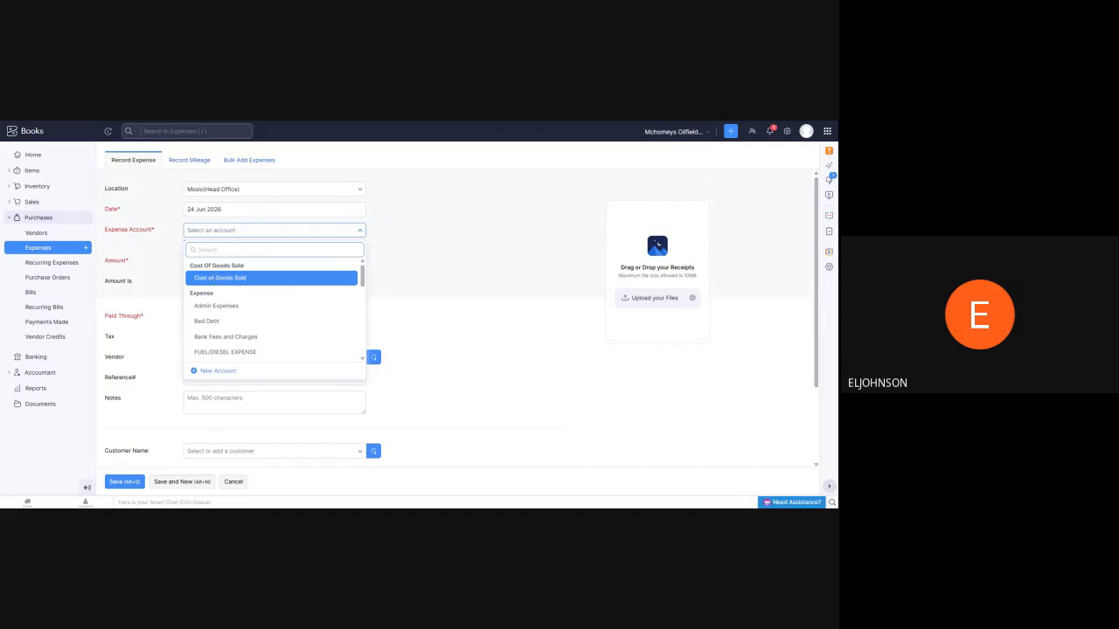
scroll(228, 297, "down", 3)
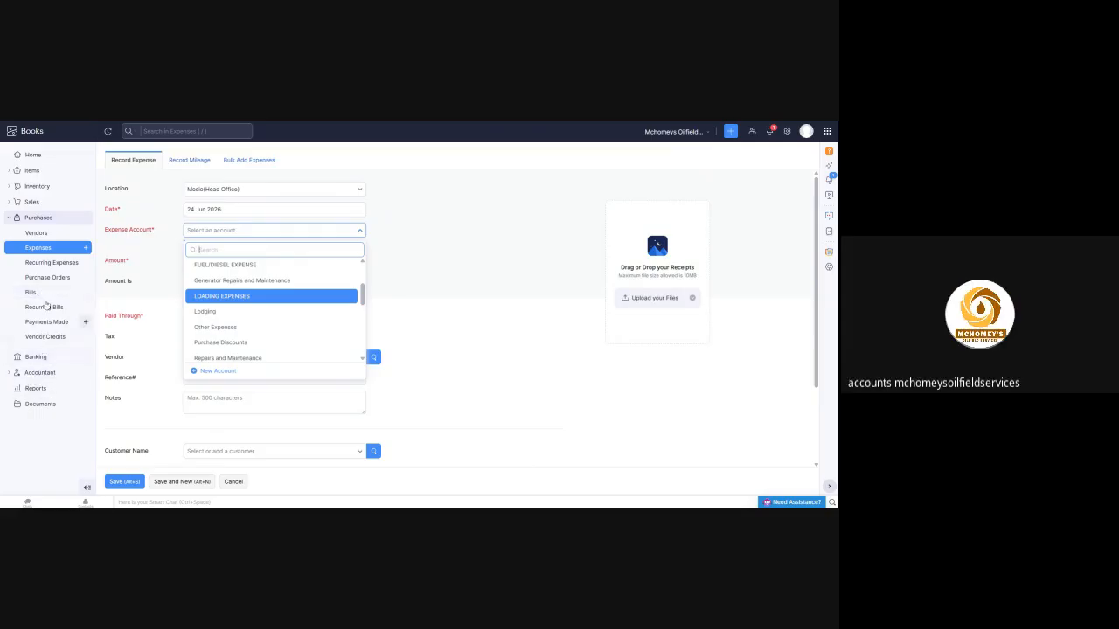
Open the LOADING EXPENSES account from the chart of accounts
left_click(36, 375)
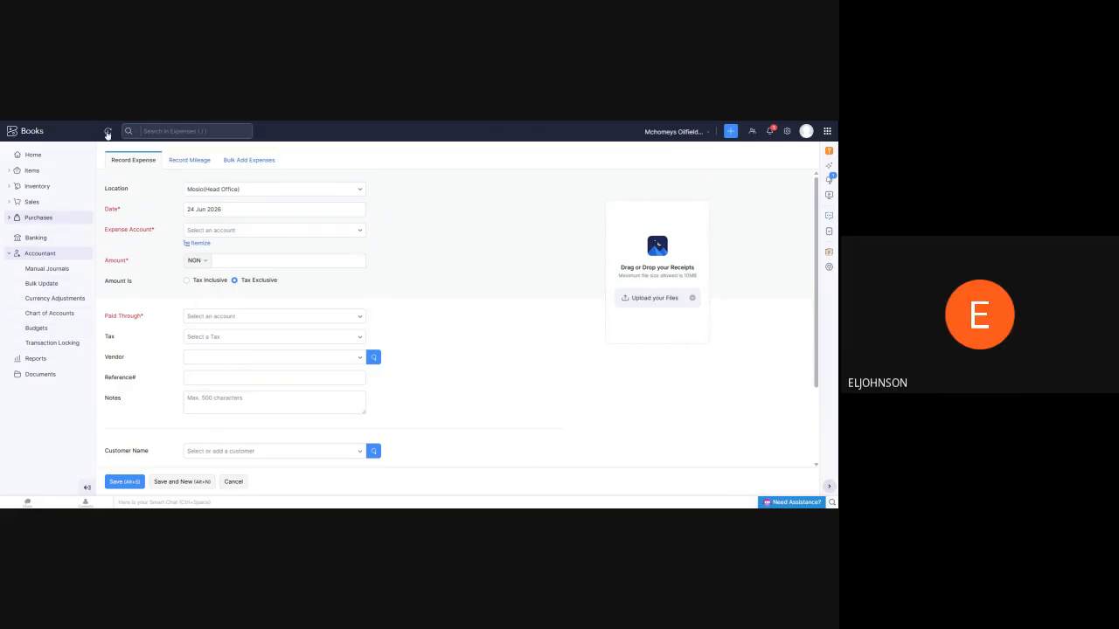
left_click(45, 314)
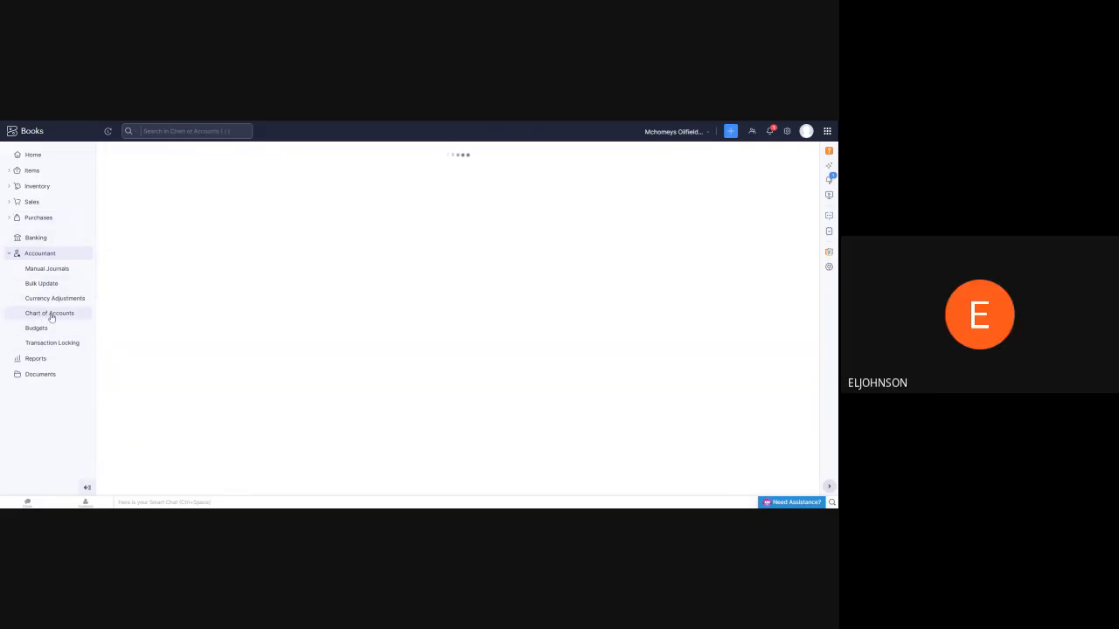
scroll(188, 274, "down", 10)
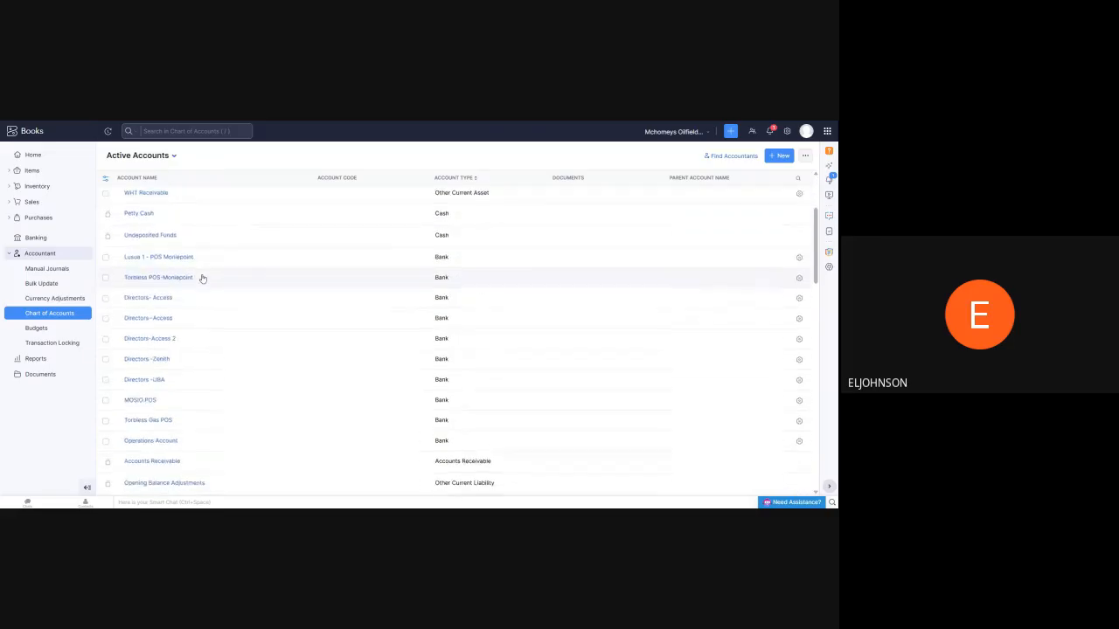
scroll(178, 274, "down", 5)
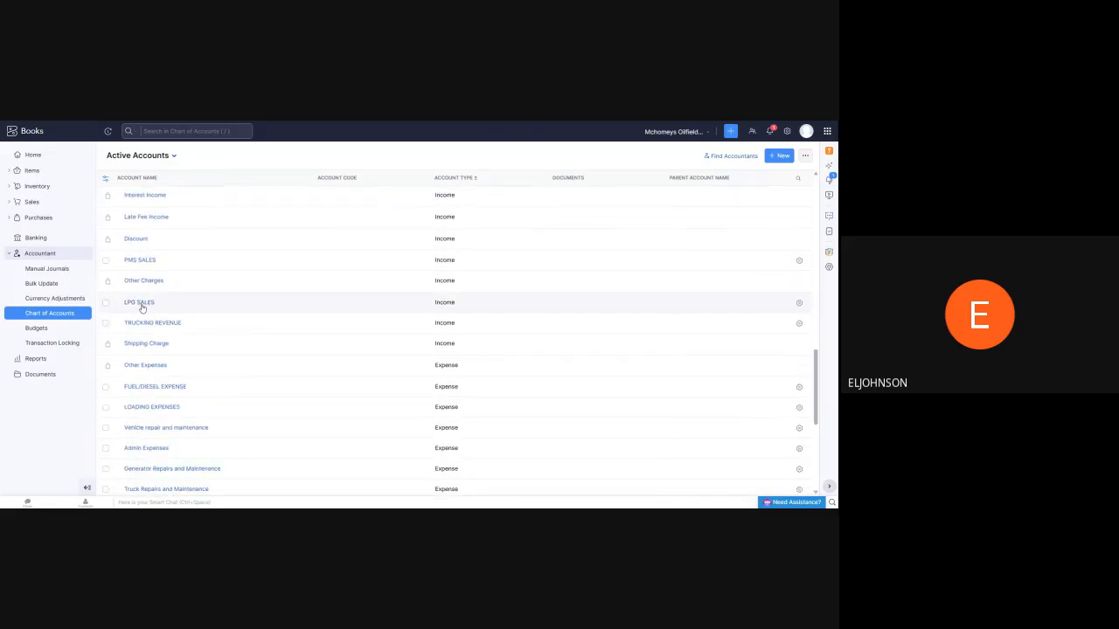
scroll(141, 332, "down", 3)
left_click(153, 280)
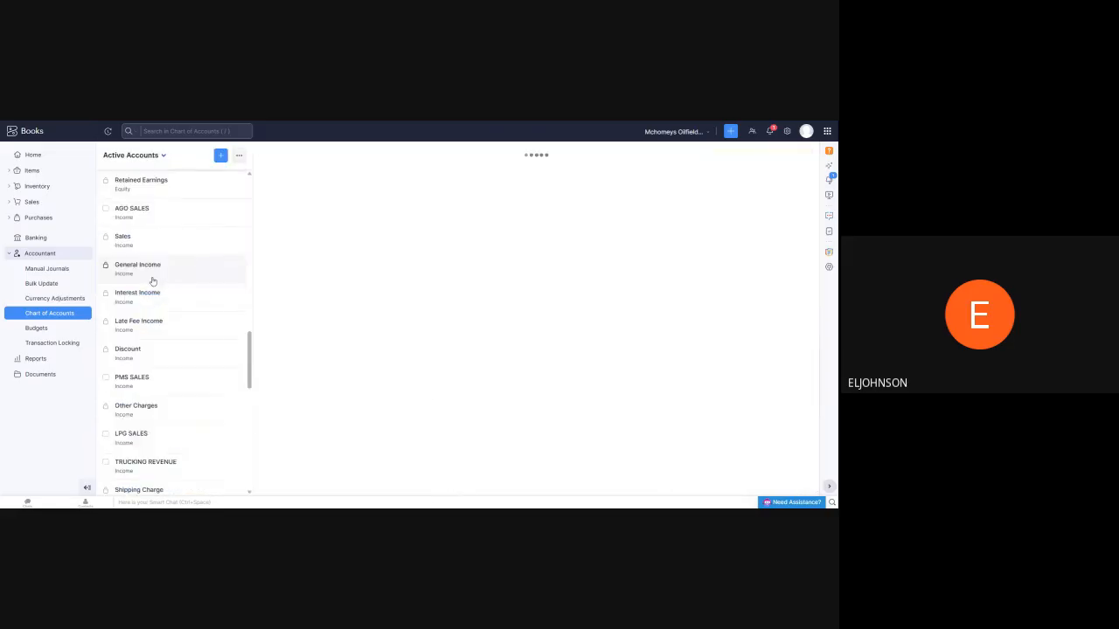
Change the LOADING EXPENSES account's type to Cost Of Goods Sold and save the account
left_click(268, 178)
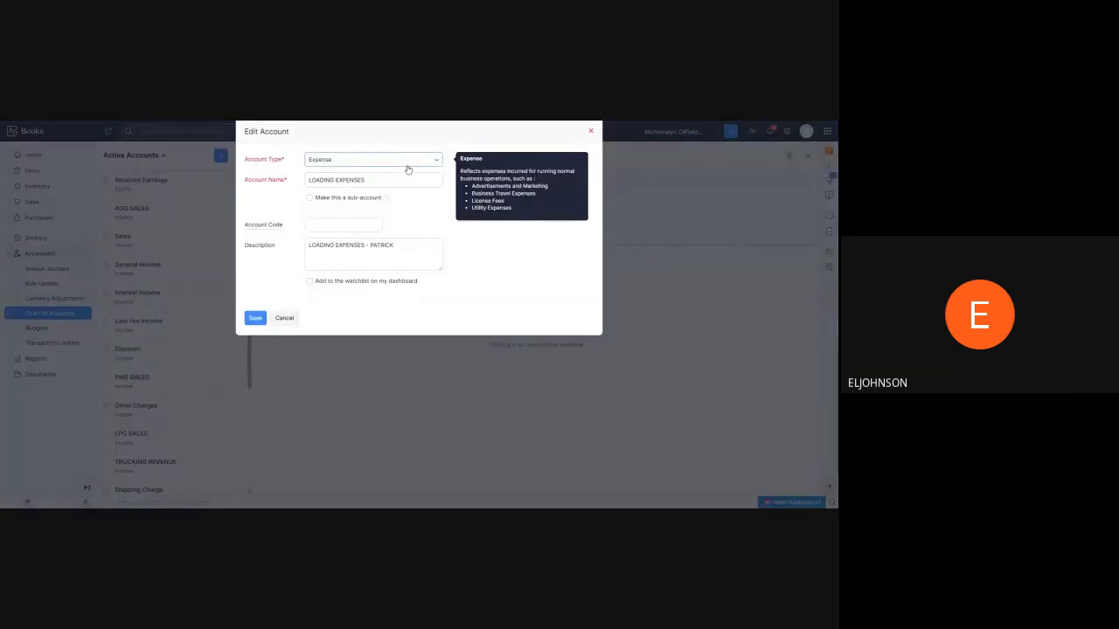
left_click(409, 163)
scroll(357, 222, "up", 2)
scroll(353, 225, "down", 2)
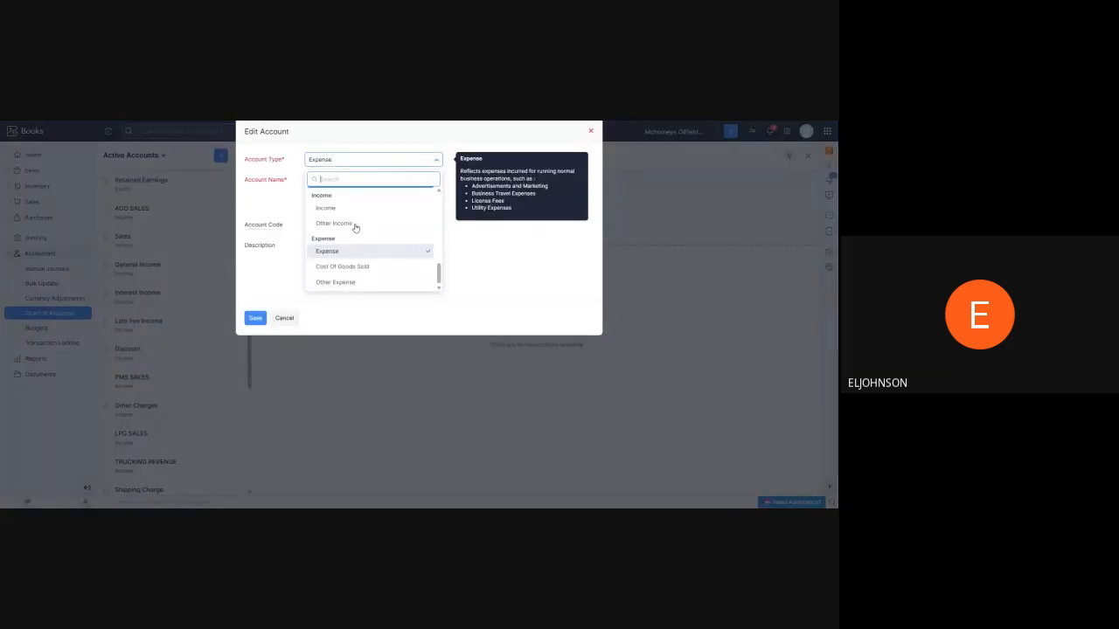
left_click(350, 267)
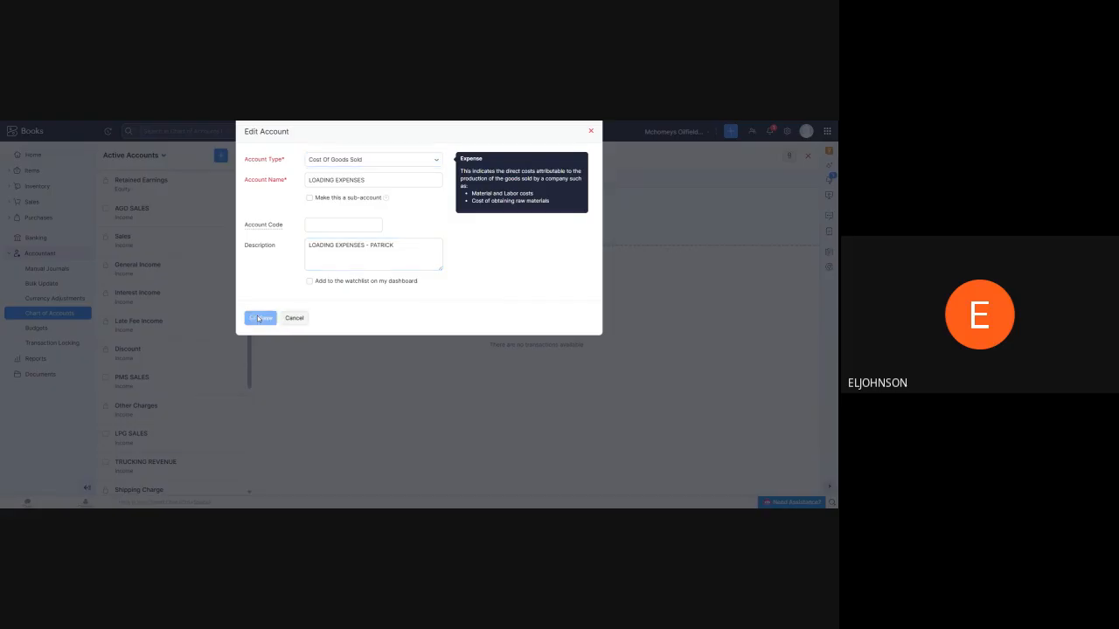
left_click(255, 317)
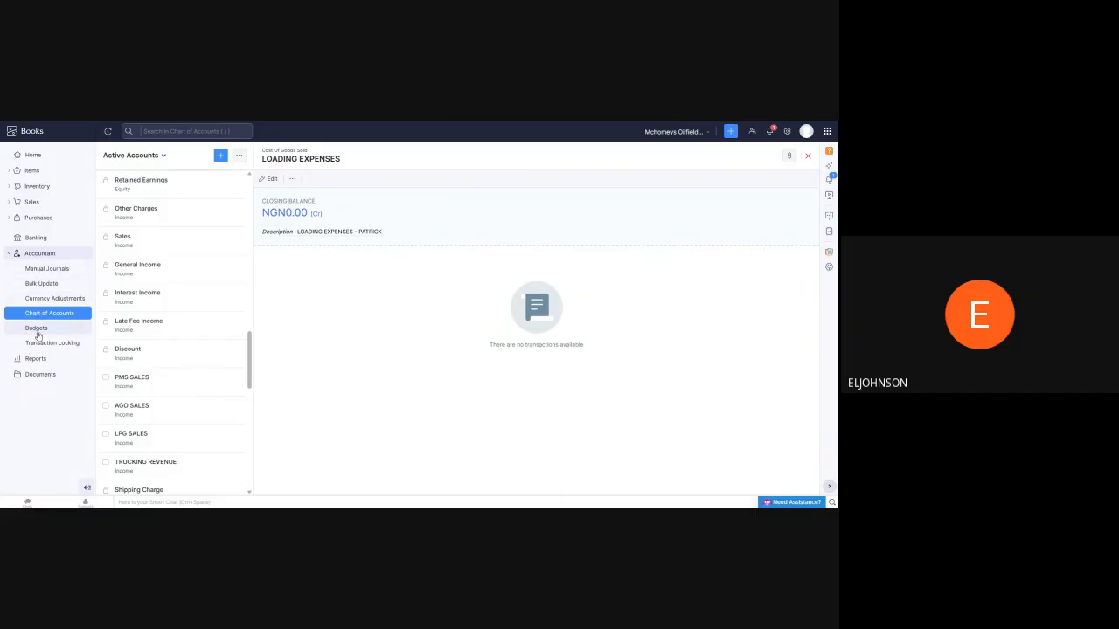
Start recording a new expense against the LOADING EXPENSES account with an amount of NGN 3000000, and try to save it
left_click(36, 218)
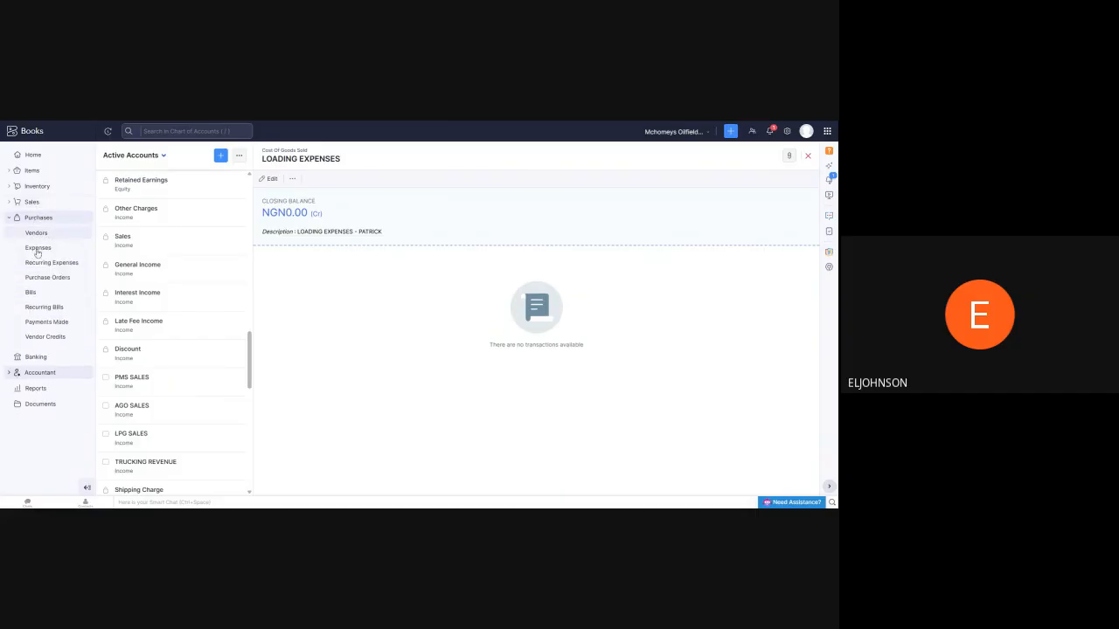
left_click(38, 248)
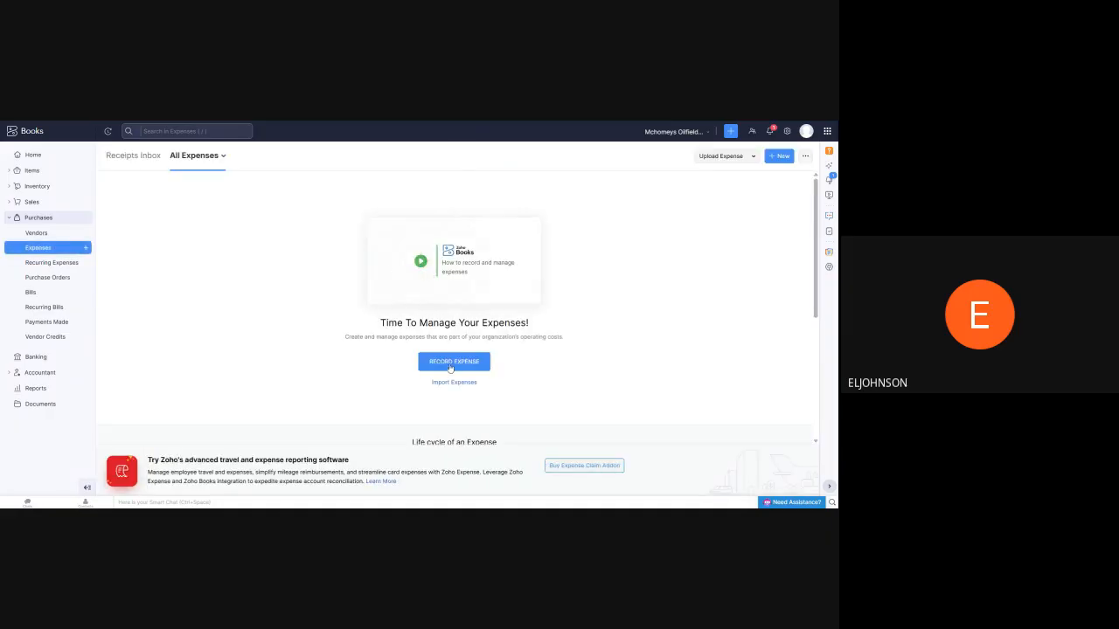
left_click(451, 366)
left_click(212, 231)
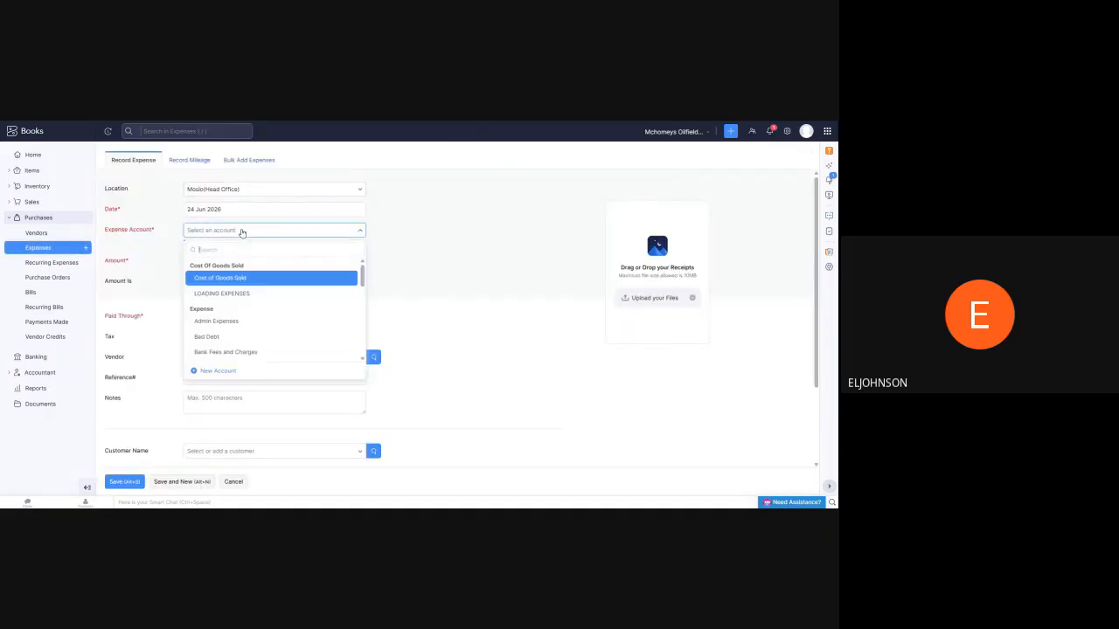
left_click(216, 294)
left_click(254, 261)
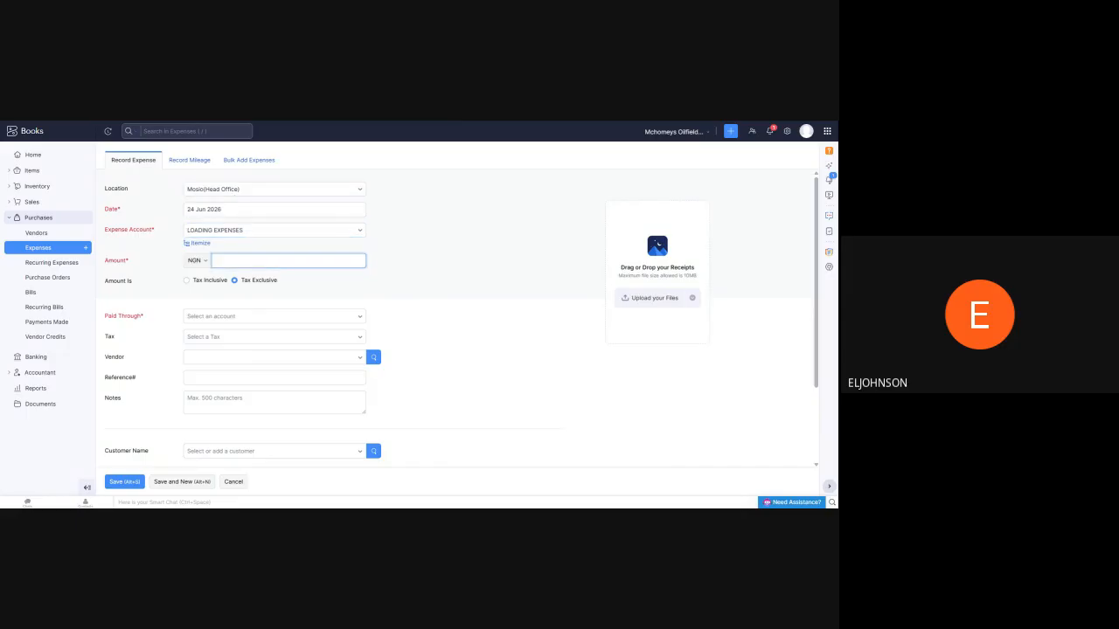
type("3000000")
key("Return")
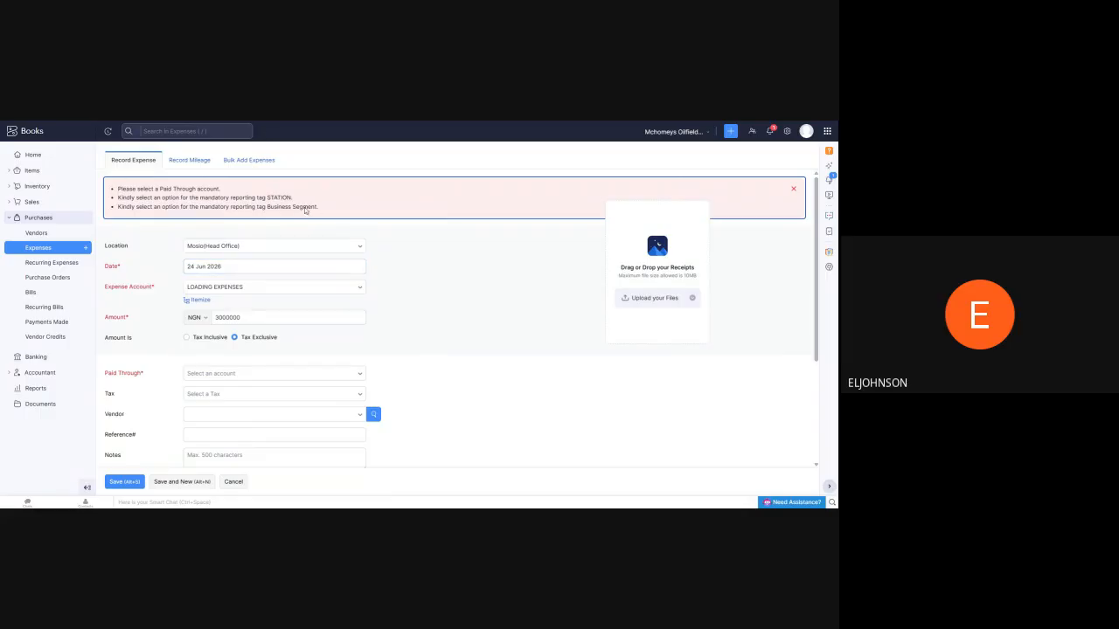
Look through the bank and cash accounts available for paying the expense and set Paid Through to Operations Account
scroll(305, 209, "down", 2)
scroll(223, 227, "down", 1)
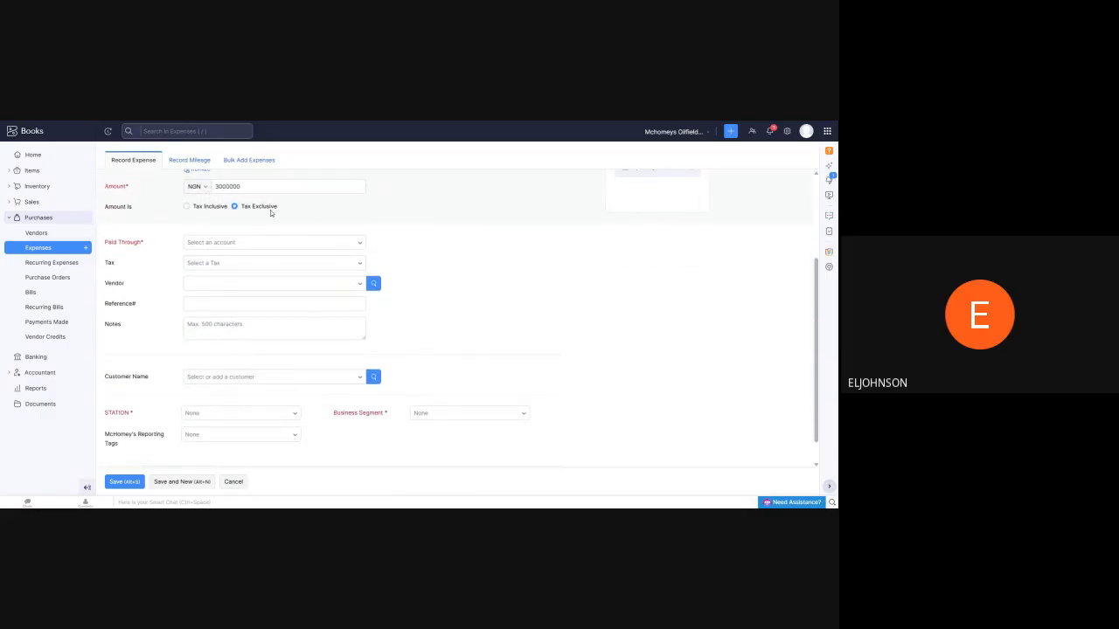
left_click(350, 247)
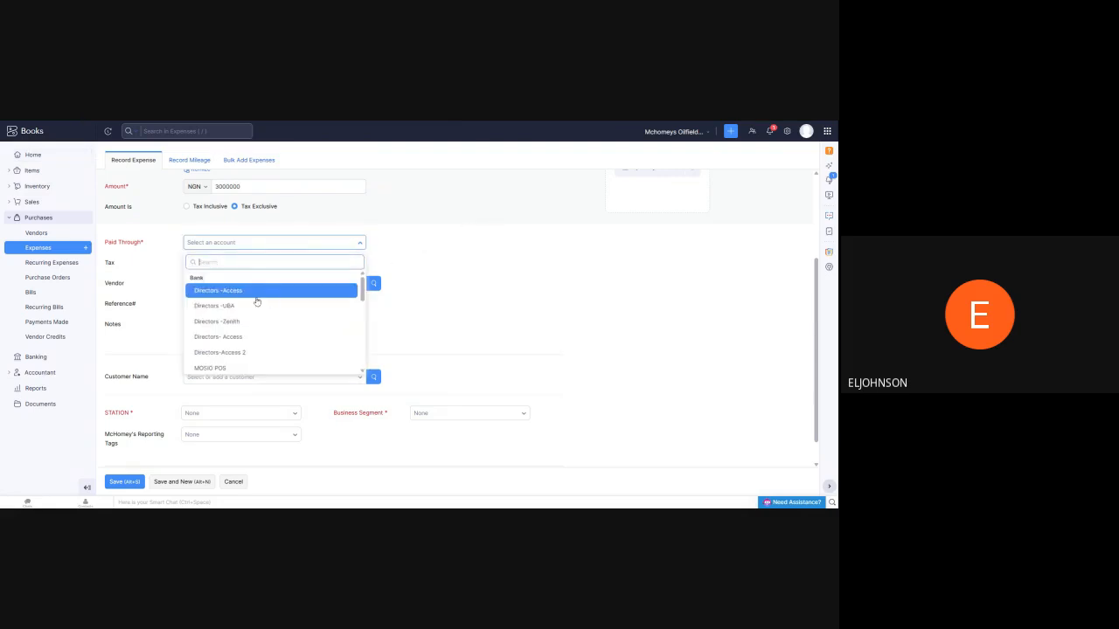
scroll(253, 306, "down", 2)
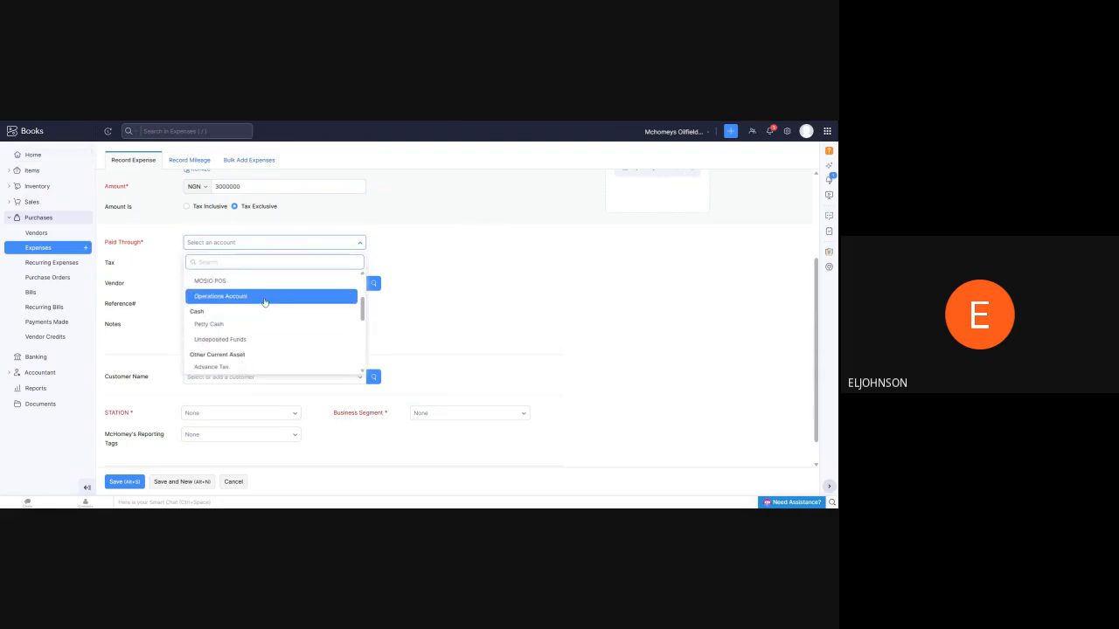
scroll(258, 322, "up", 2)
scroll(256, 320, "down", 1)
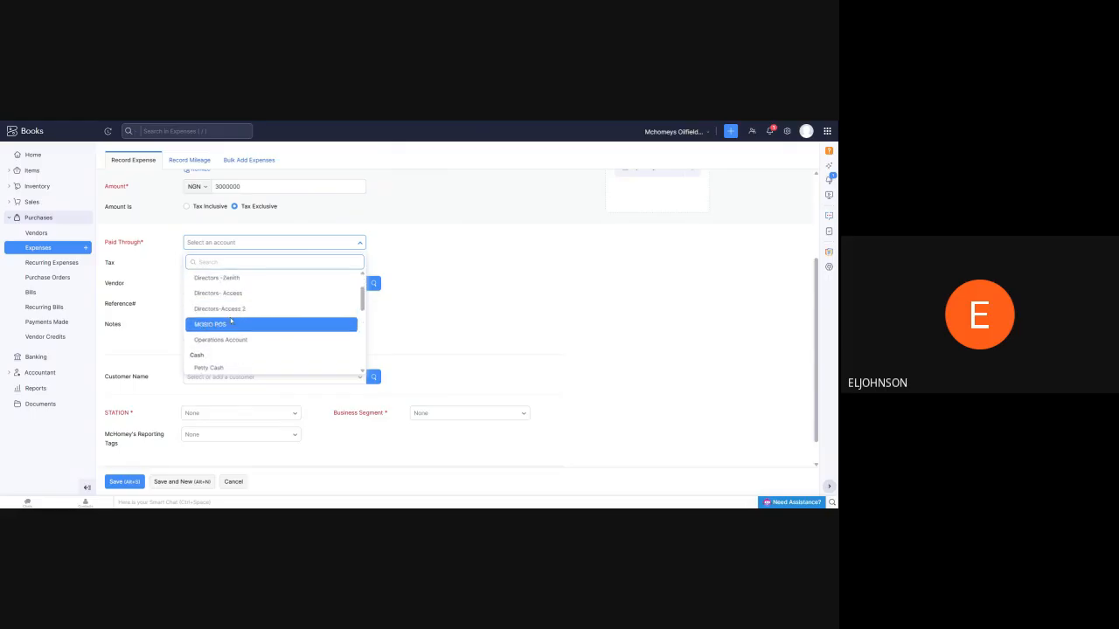
scroll(234, 306, "up", 2)
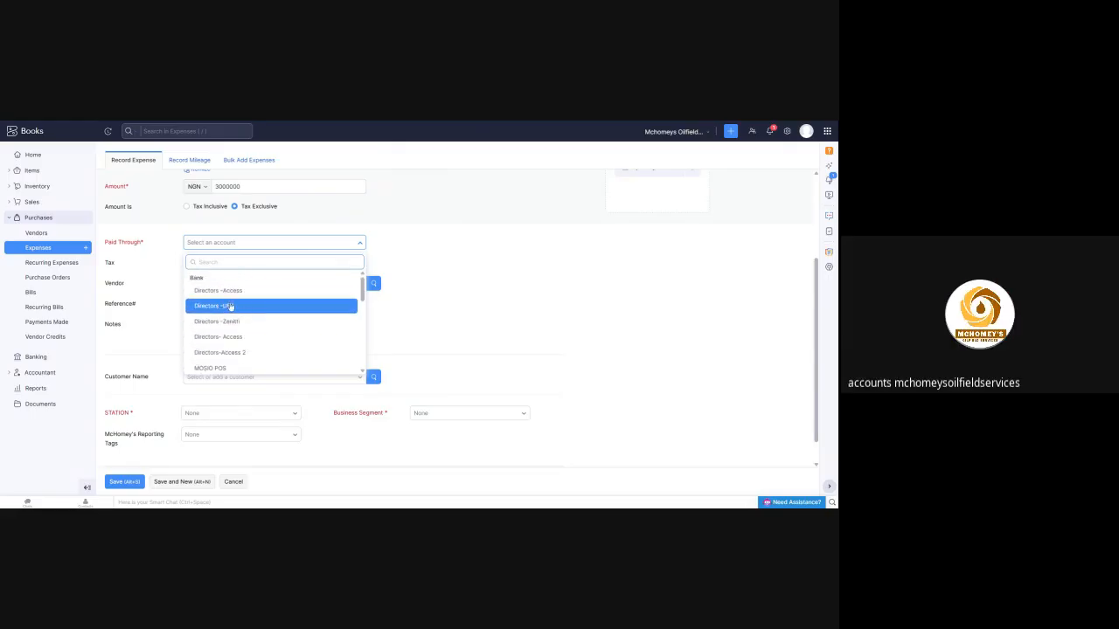
scroll(231, 303, "down", 2)
scroll(234, 302, "down", 1)
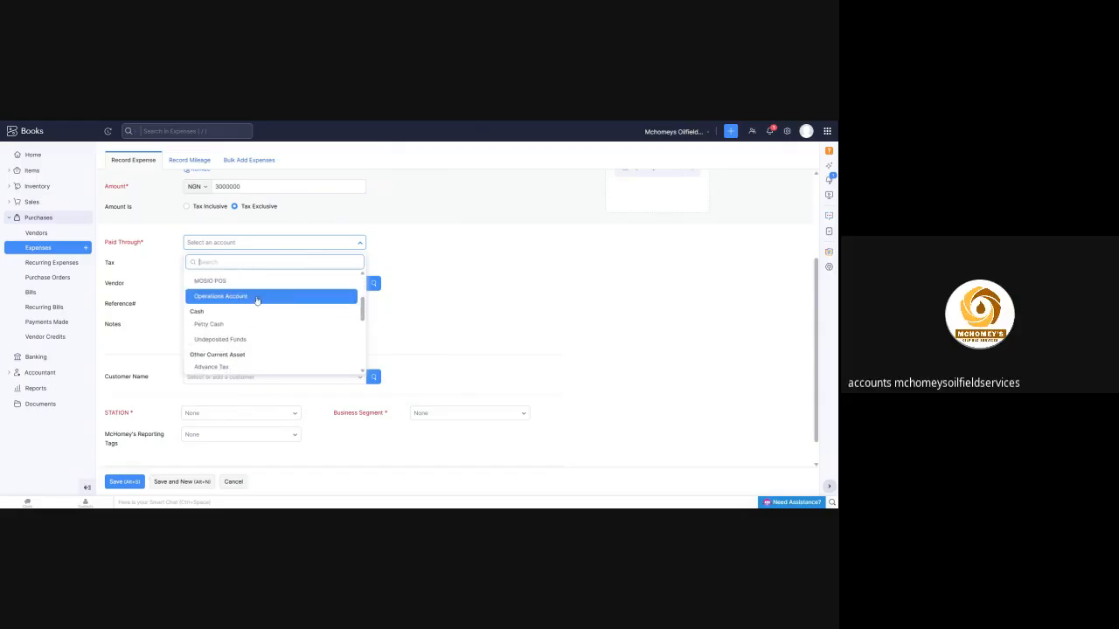
scroll(254, 302, "up", 3)
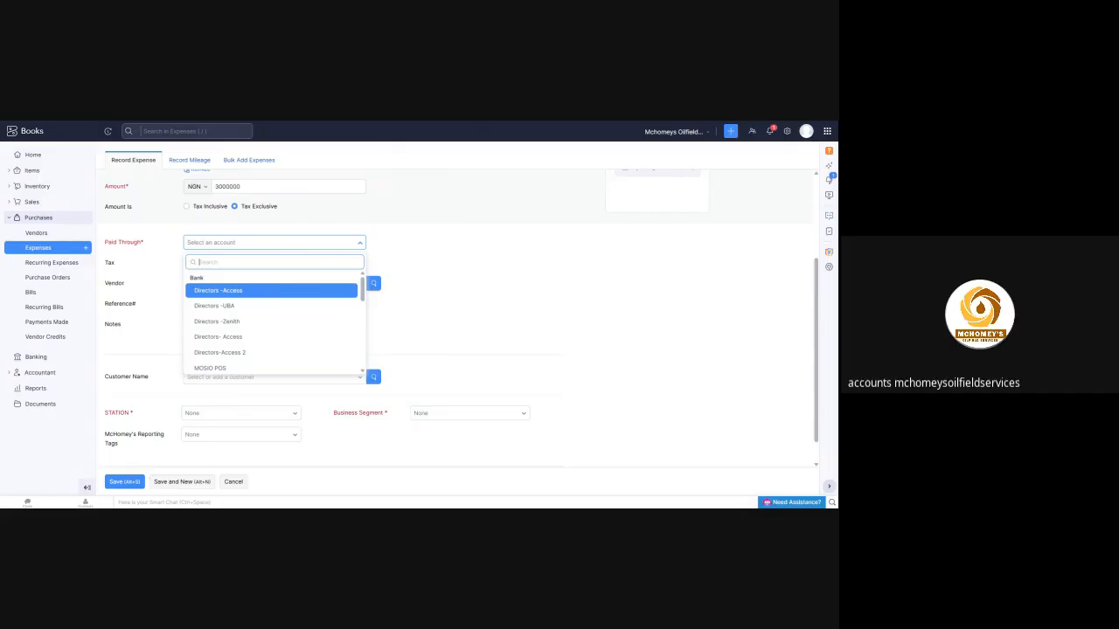
scroll(219, 341, "down", 2)
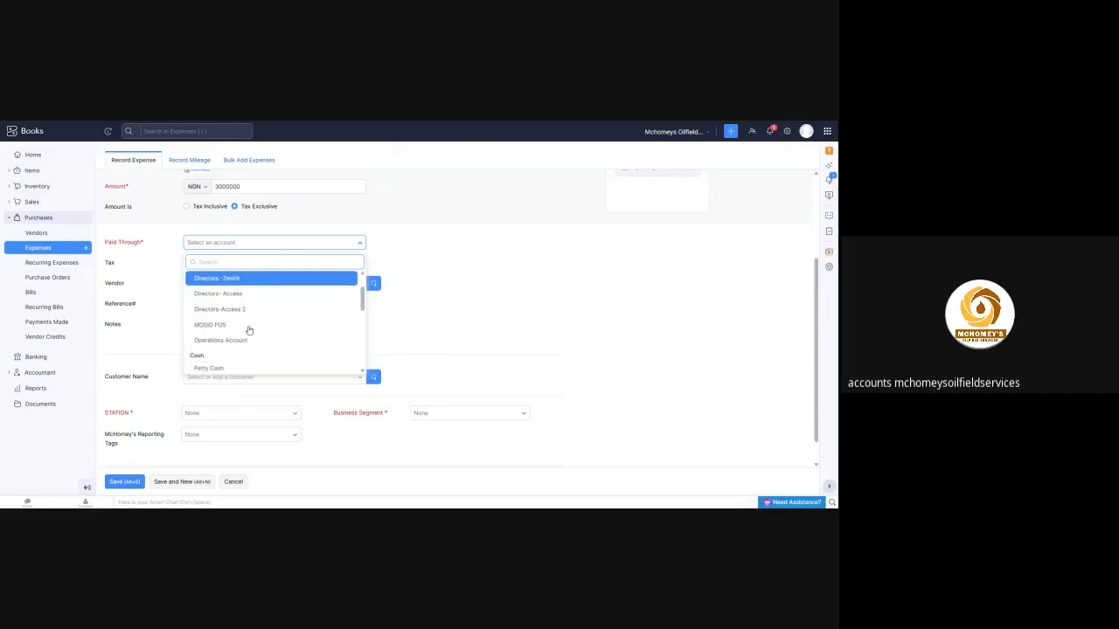
left_click(218, 340)
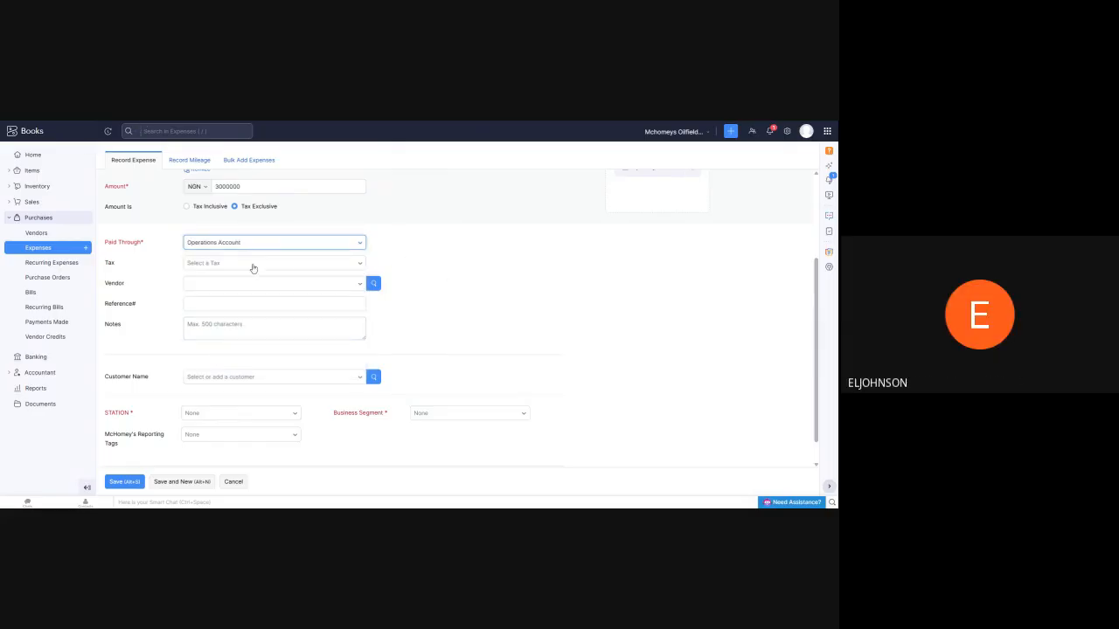
Tag the expense with the Torbless station and the Logistics Services business segment, leaving the notes empty
left_click(210, 329)
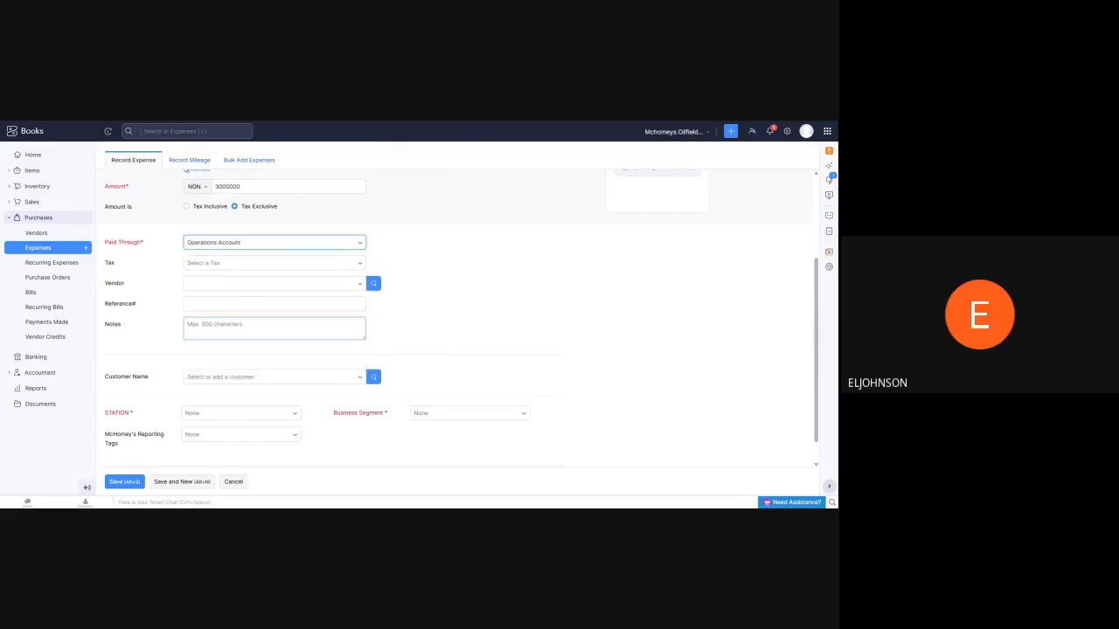
left_click(210, 329)
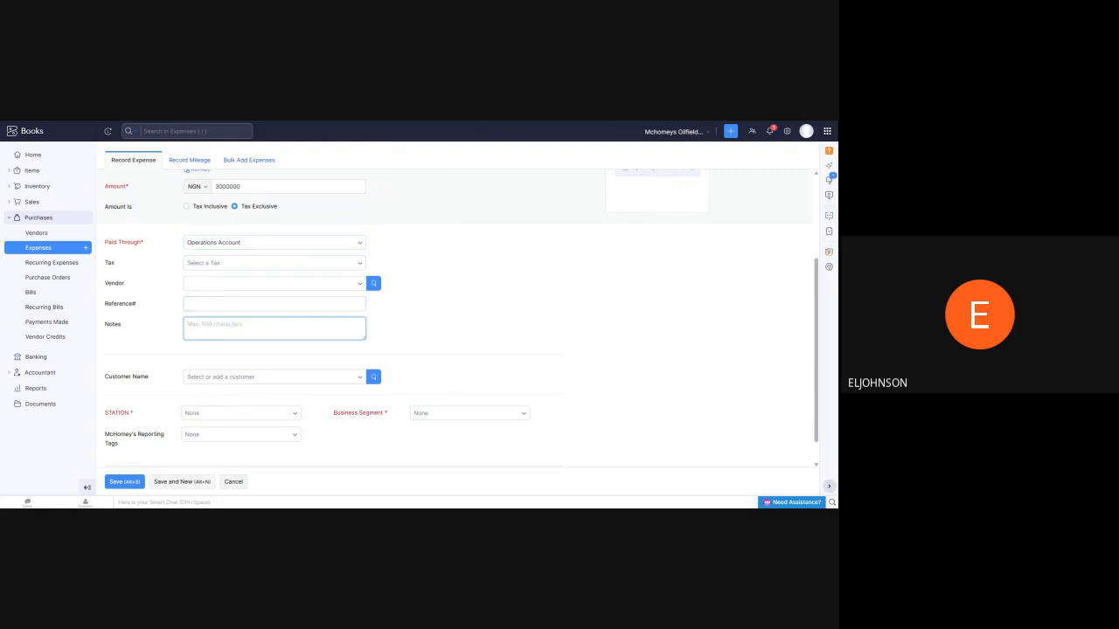
scroll(345, 344, "down", 1)
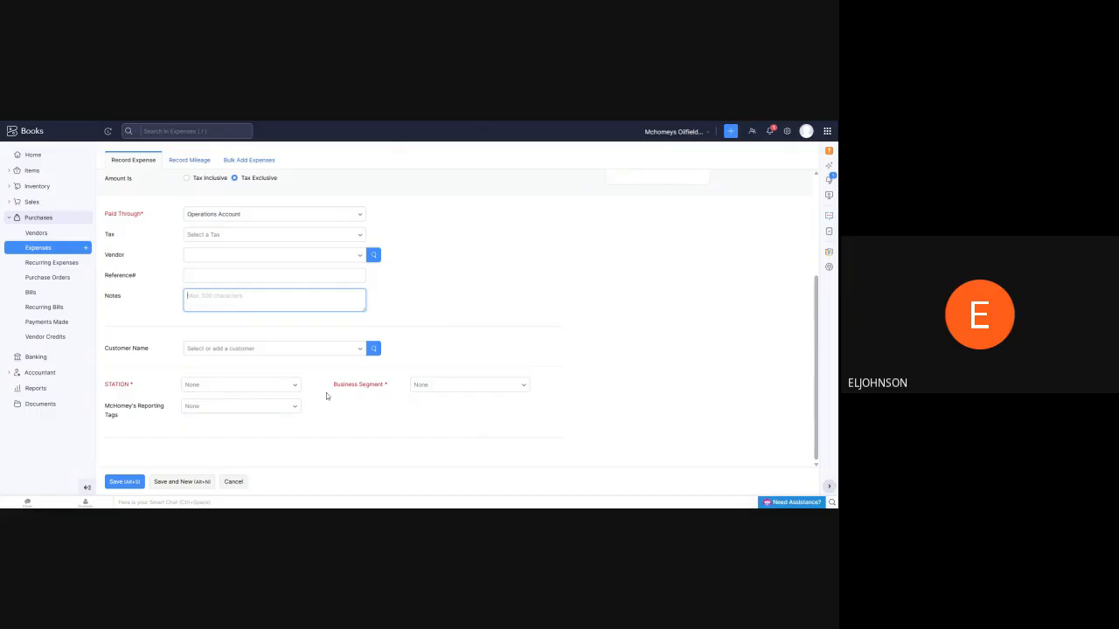
left_click(294, 387)
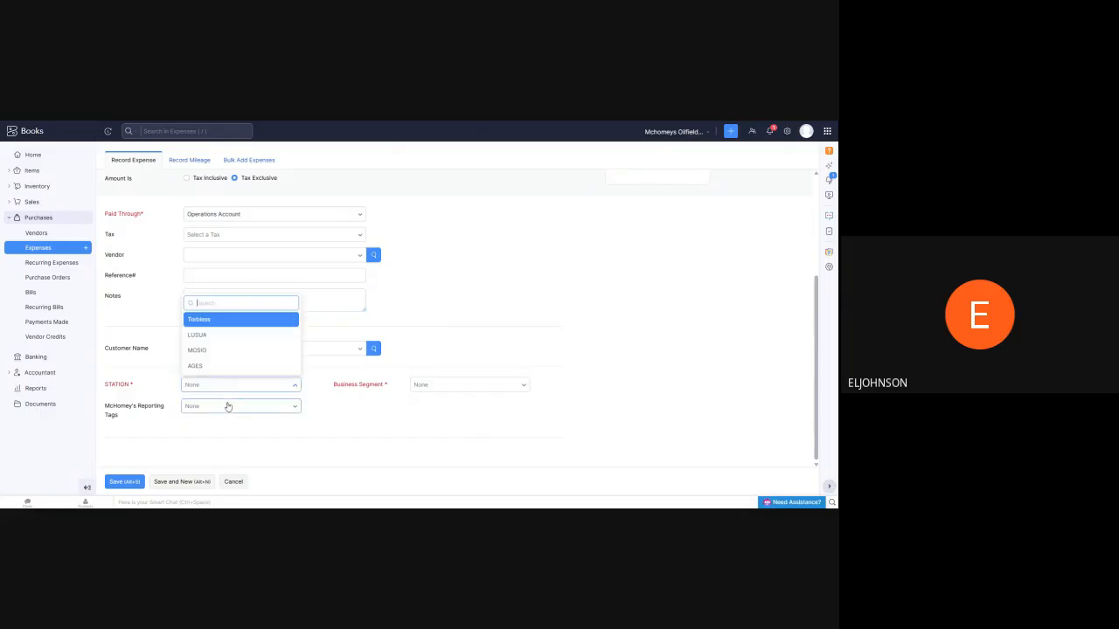
left_click(269, 320)
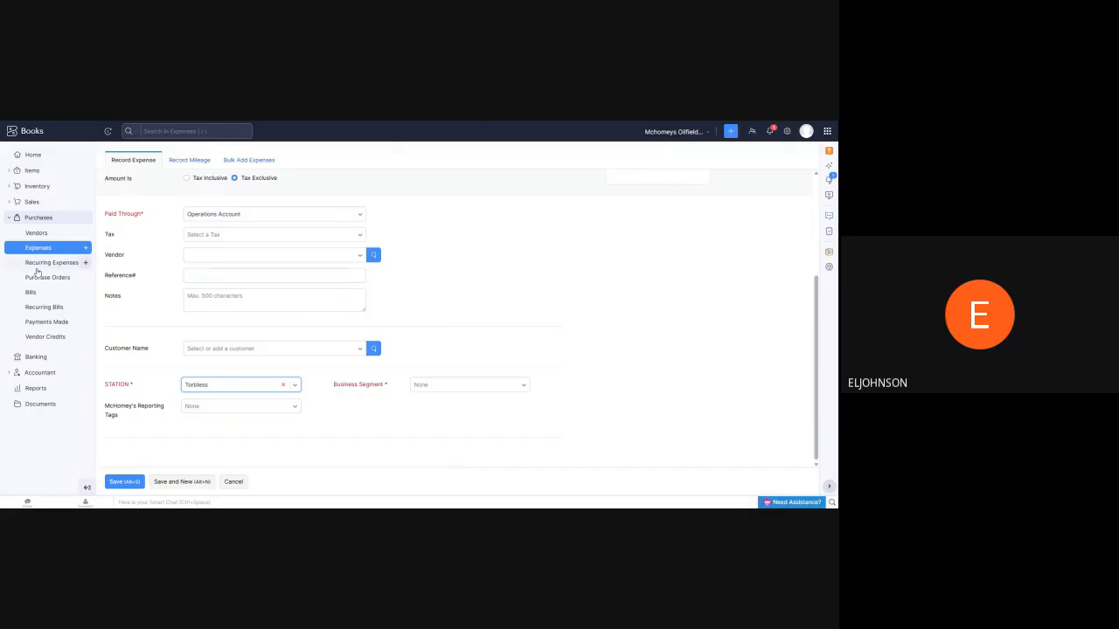
left_click(527, 390)
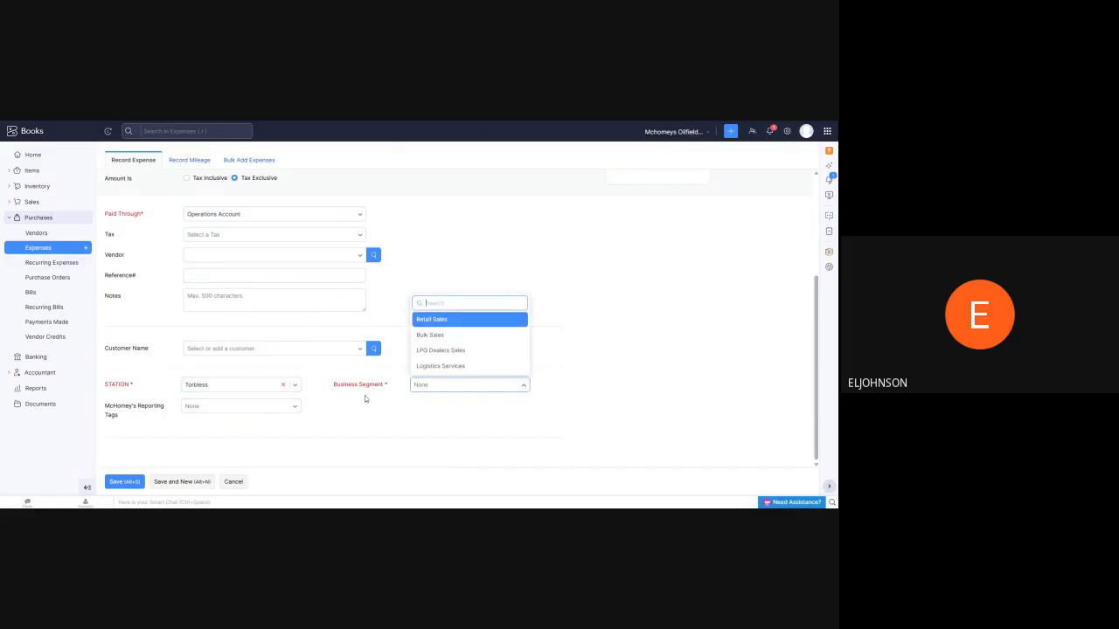
left_click(455, 365)
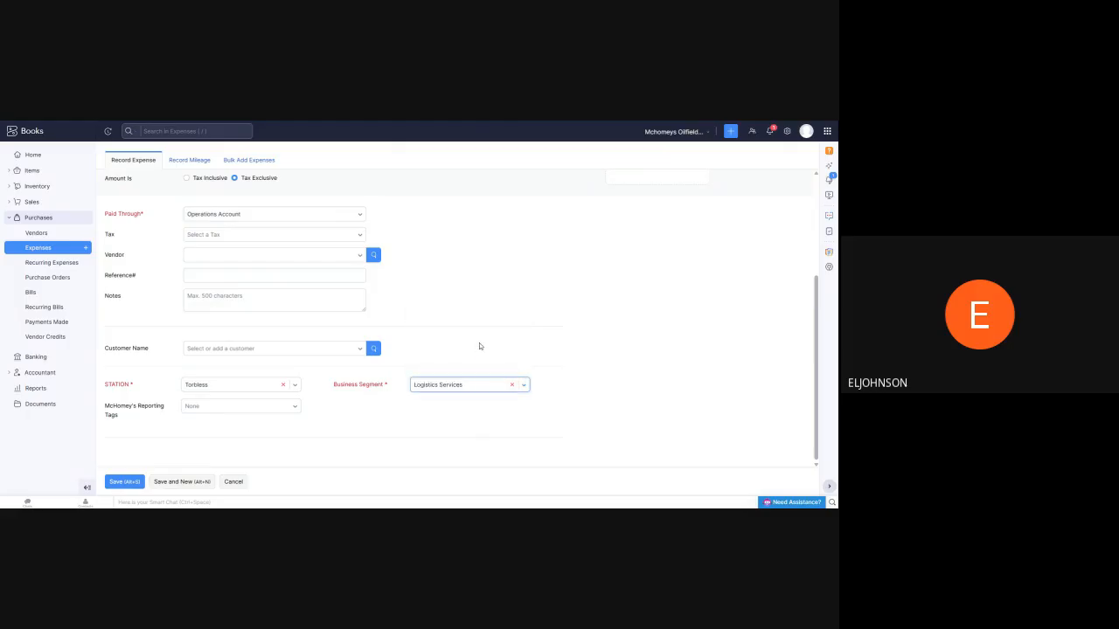
Review the loading expense's filled-in fields and reporting tags, and dismiss the validation message
scroll(215, 400, "up", 1)
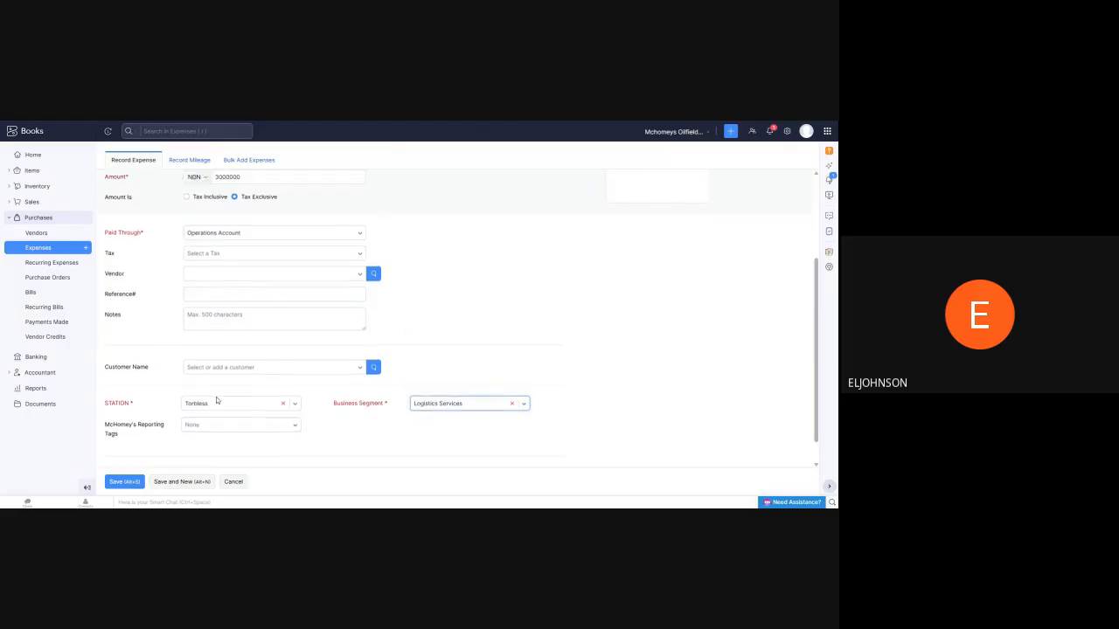
scroll(216, 397, "up", 3)
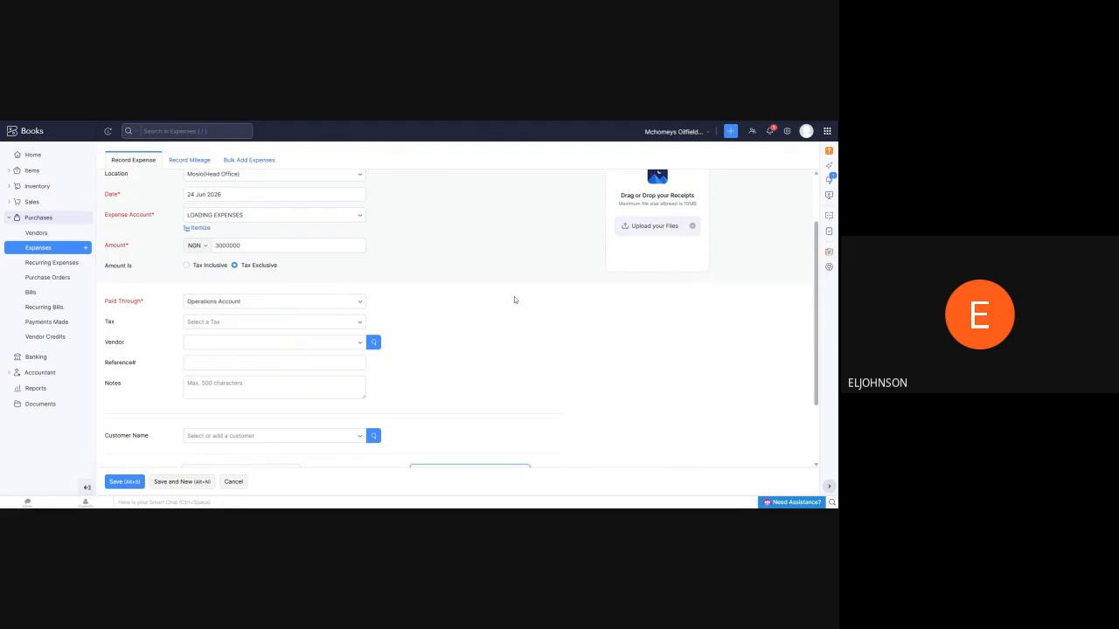
scroll(424, 313, "up", 2)
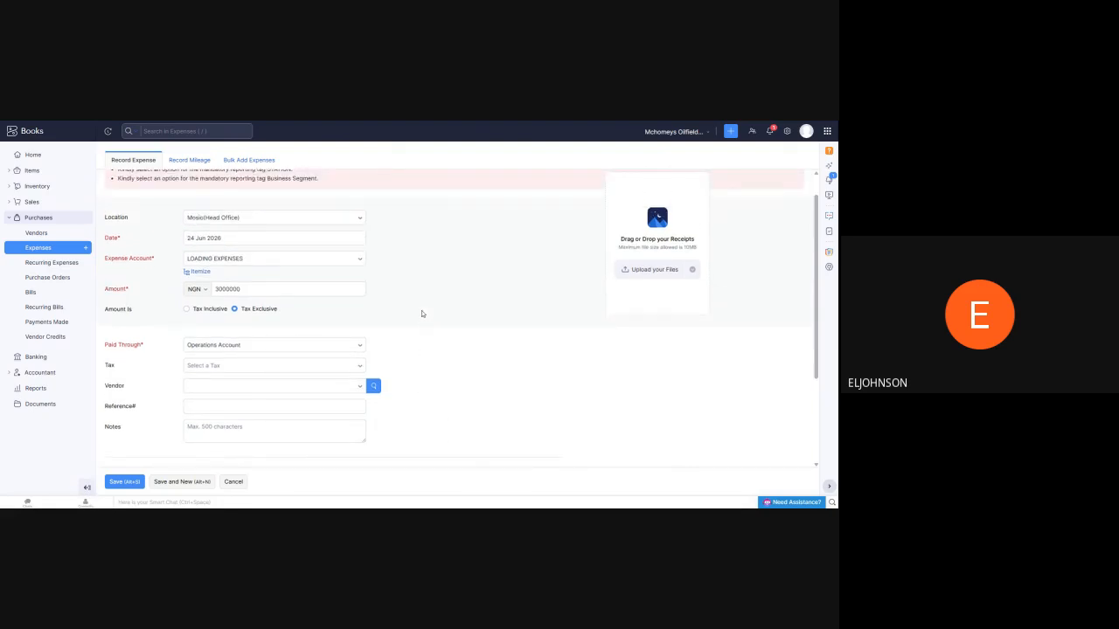
scroll(422, 310, "up", 1)
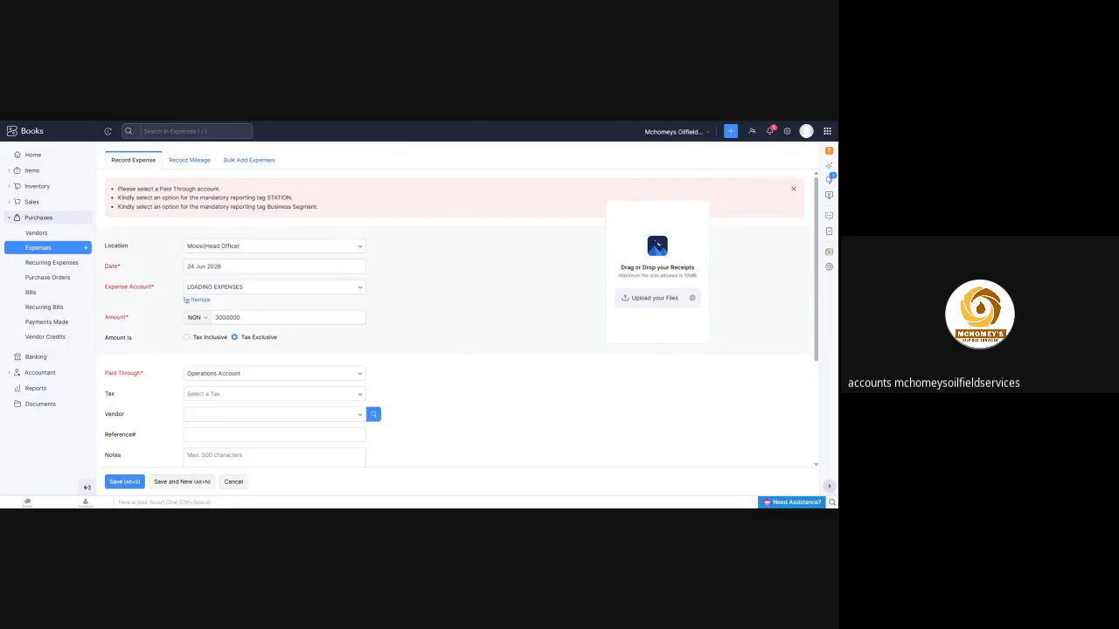
left_click(793, 189)
scroll(285, 229, "down", 3)
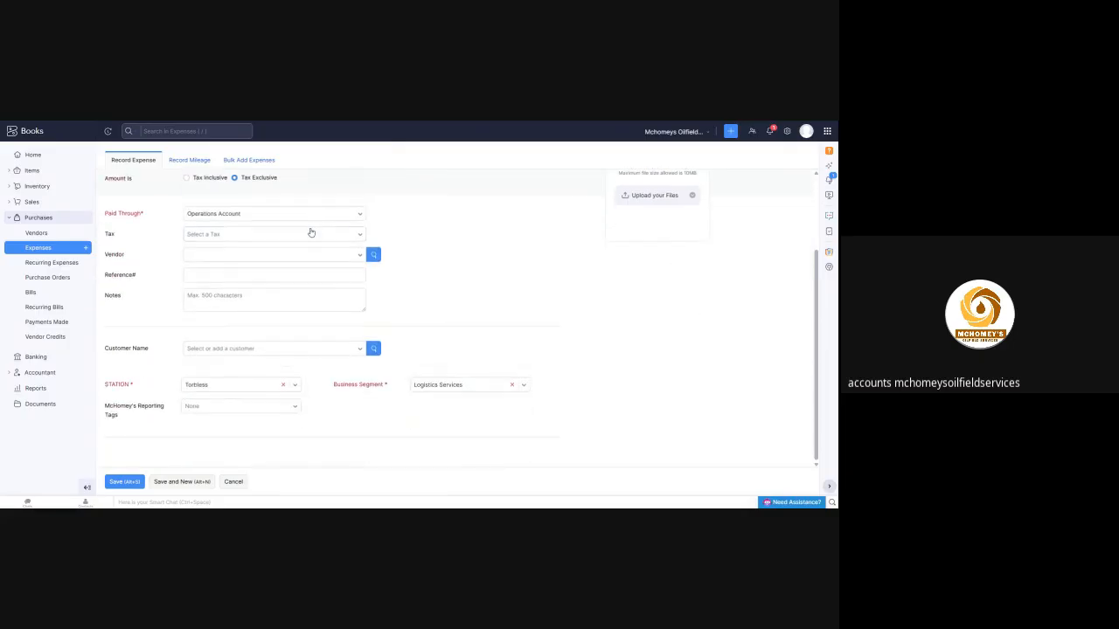
Review the expense account choices under Cost Of Goods Sold and the Business Segment options on the loading expense form
scroll(377, 229, "up", 3)
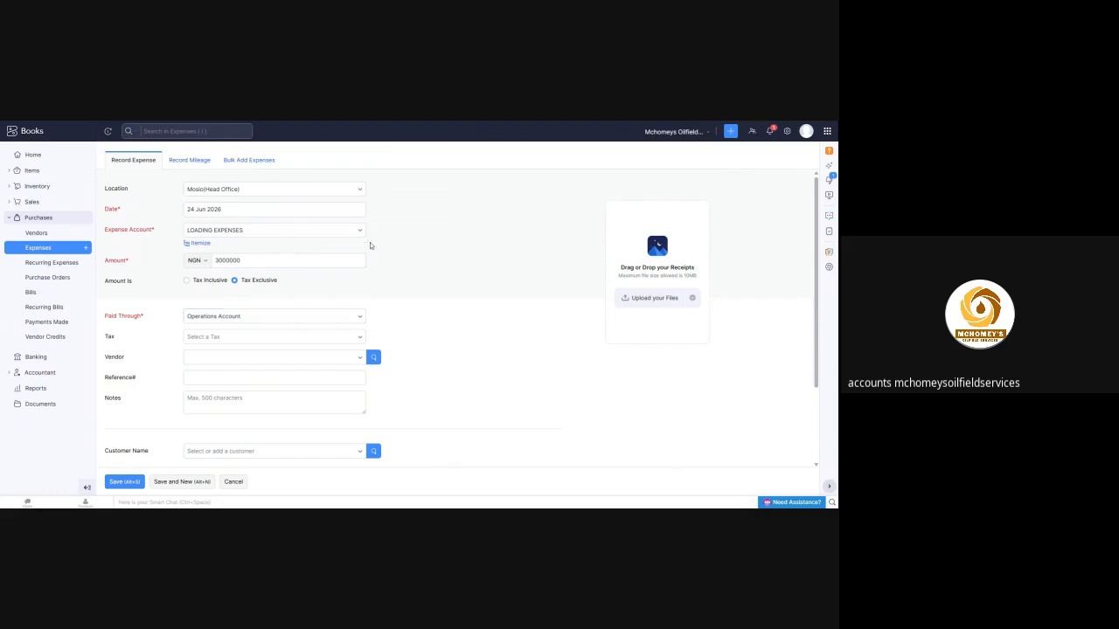
left_click(354, 231)
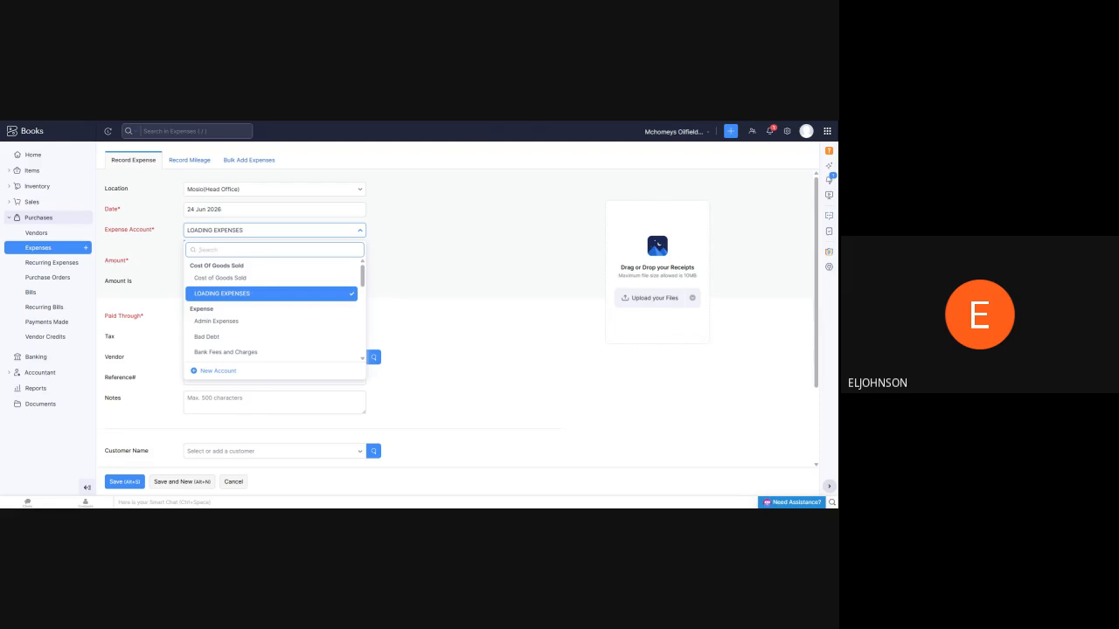
left_click(486, 247)
scroll(561, 285, "down", 3)
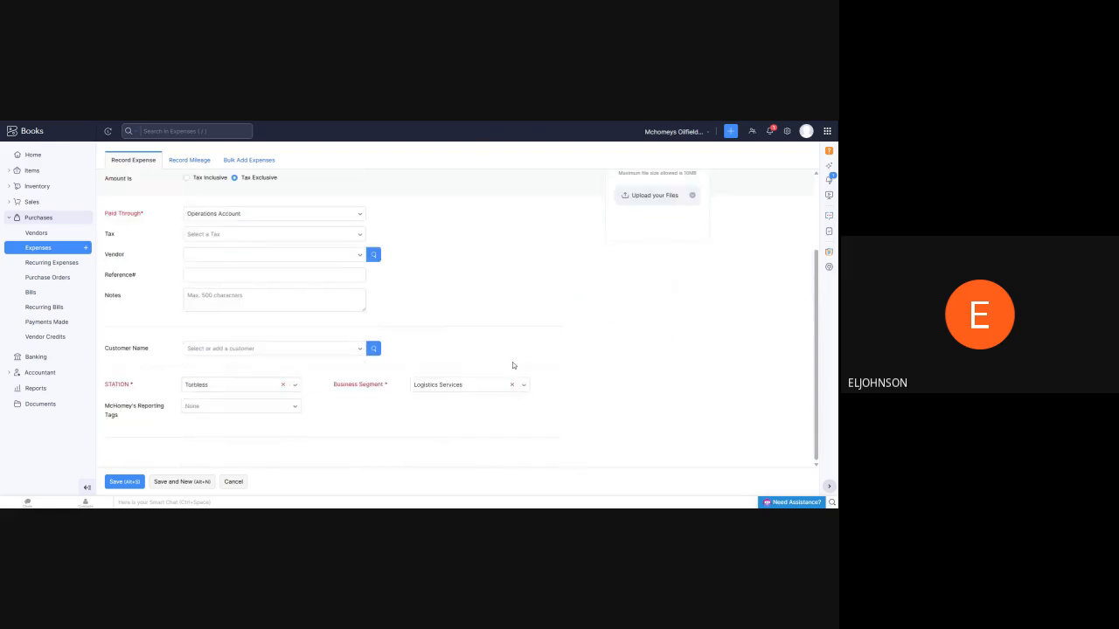
left_click(523, 390)
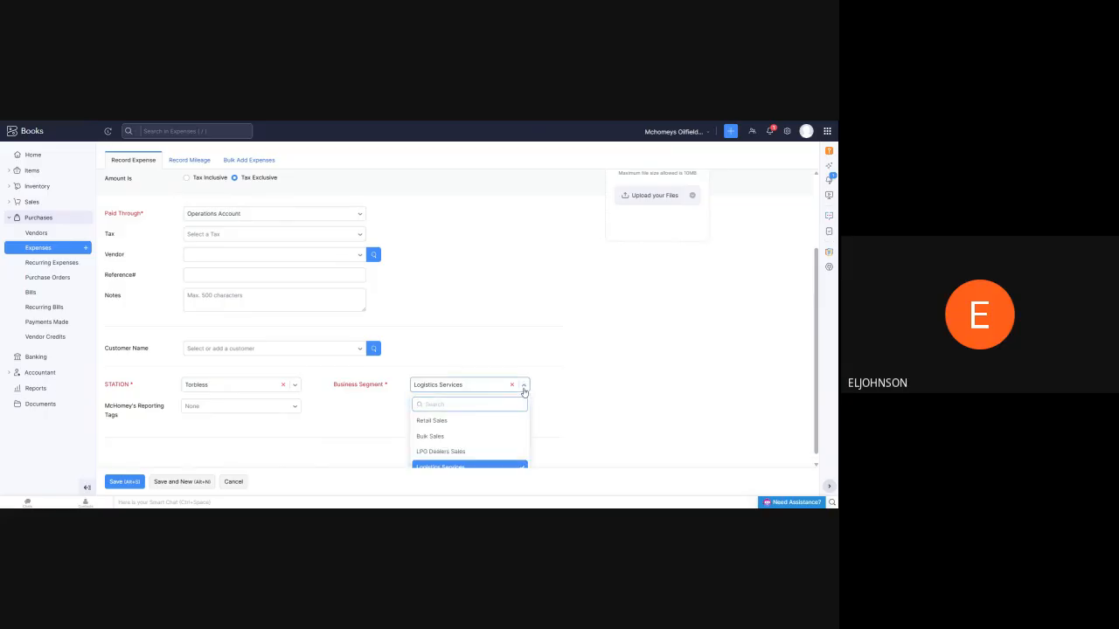
scroll(480, 420, "down", 1)
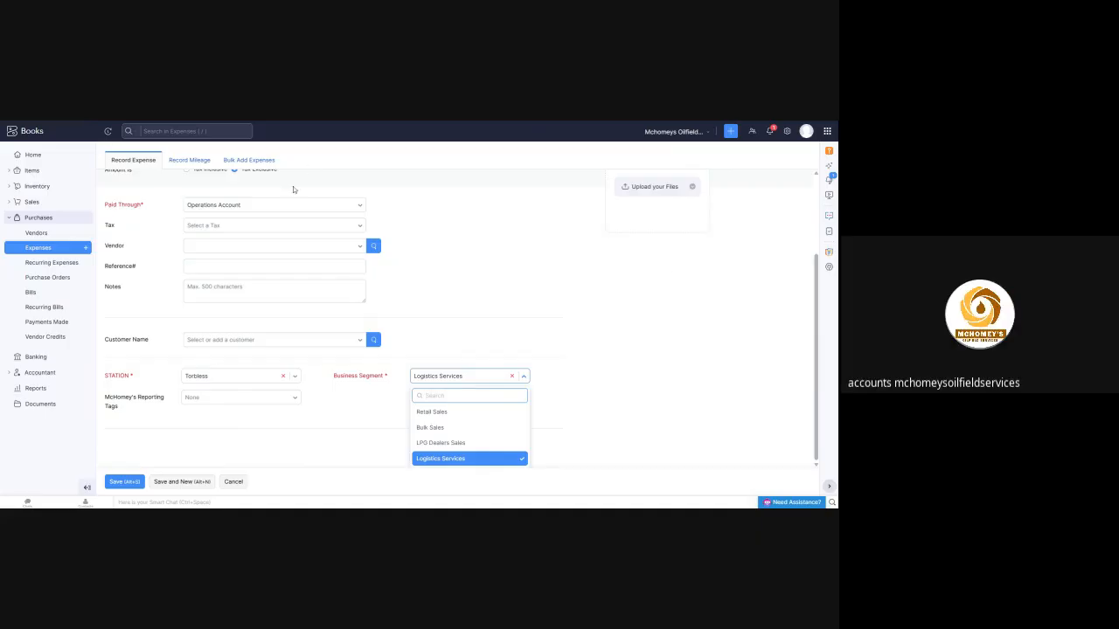
Discard the unsaved loading expense and open the Profit and Loss report
left_click(35, 394)
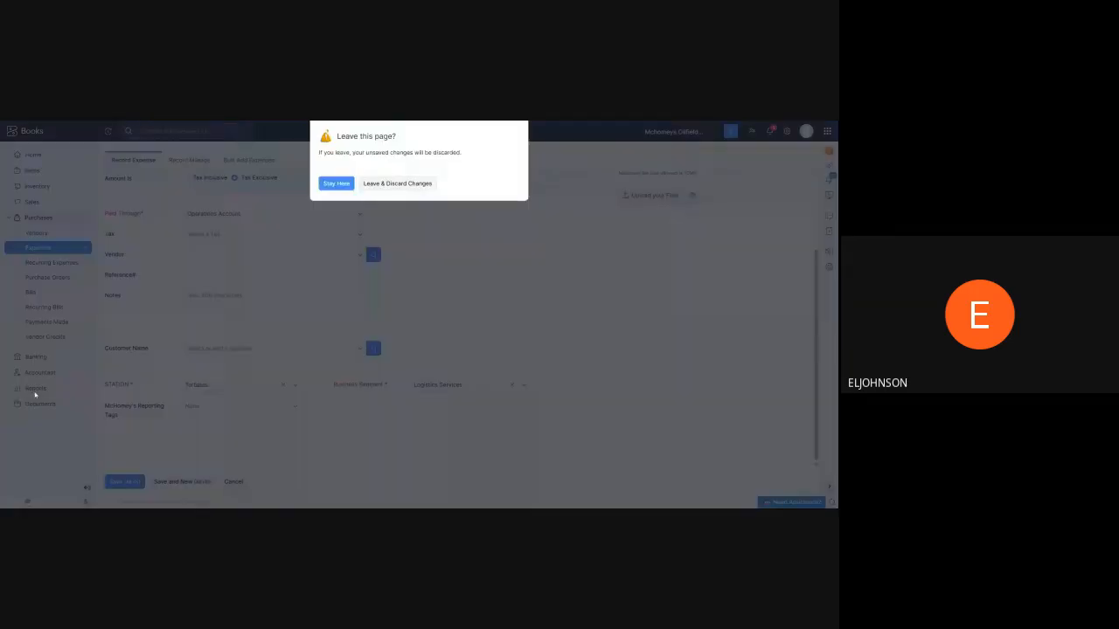
left_click(391, 186)
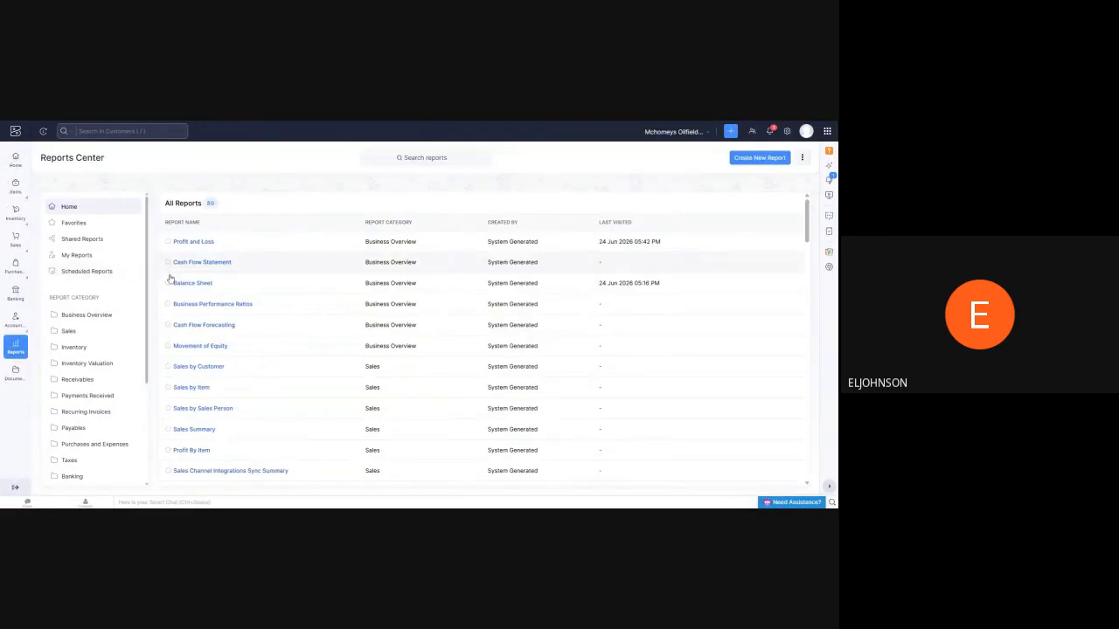
left_click(190, 244)
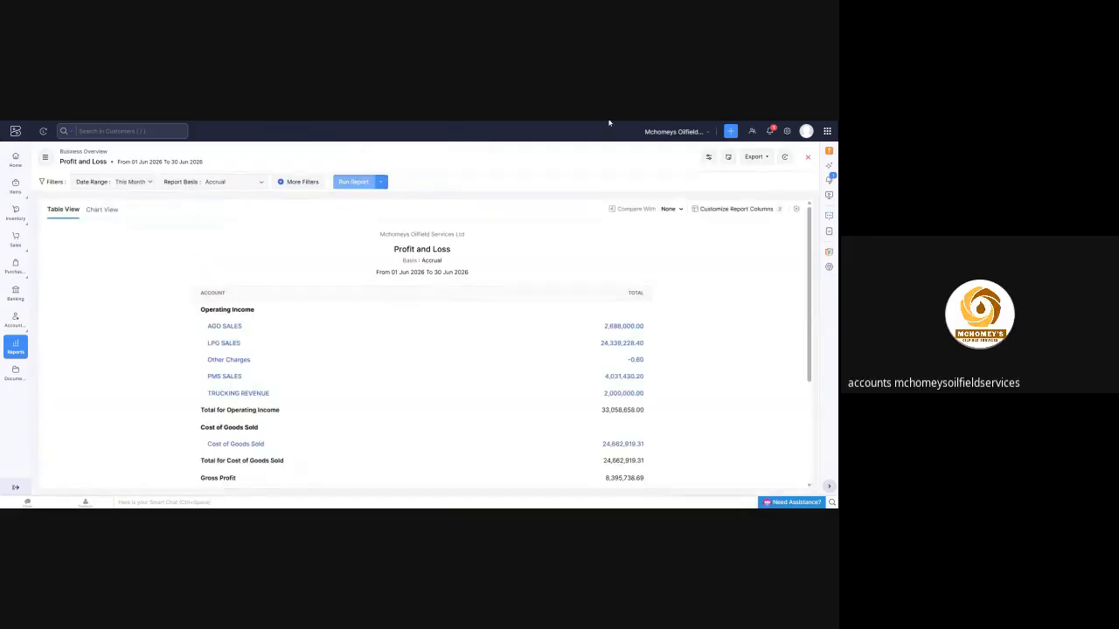
Add a filter on the Business Segment reporting tag to the Profit and Loss report
left_click(298, 183)
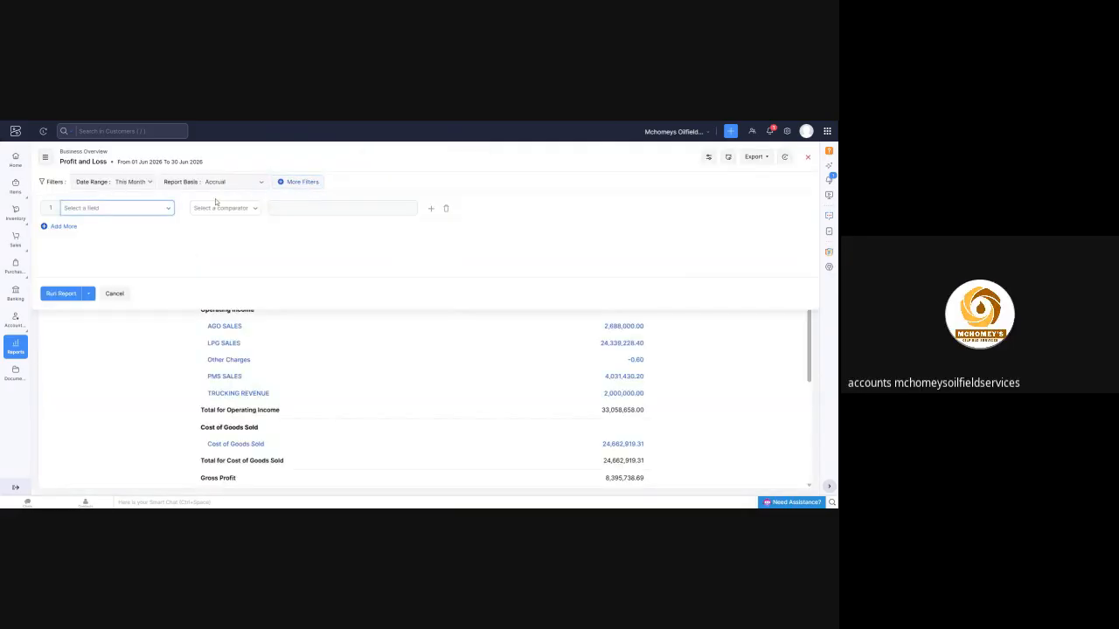
left_click(167, 209)
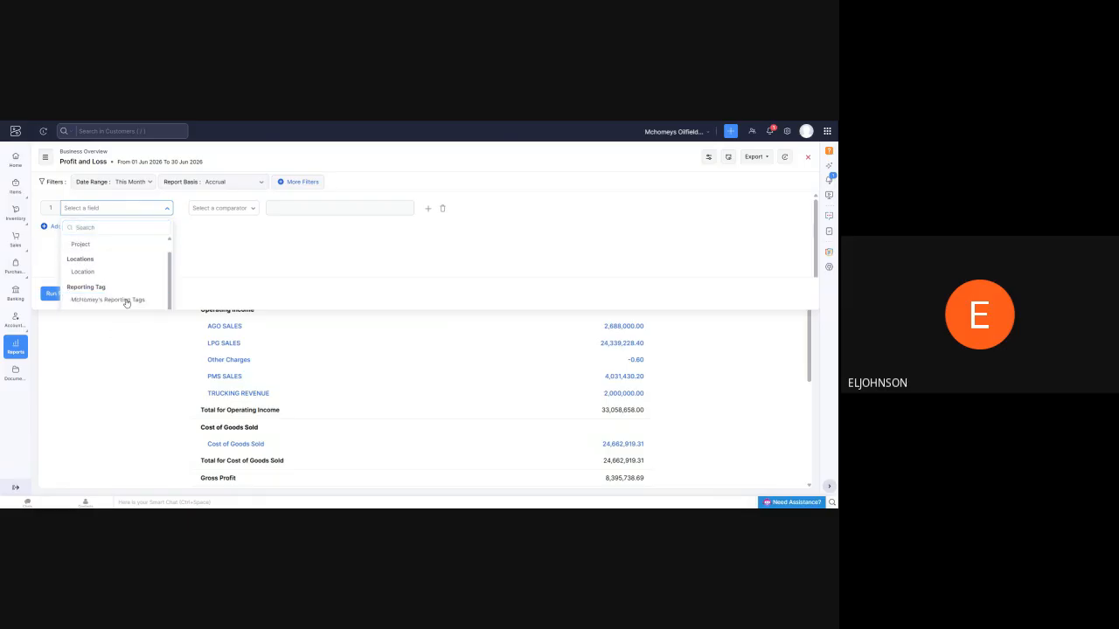
left_click(127, 300)
left_click(158, 208)
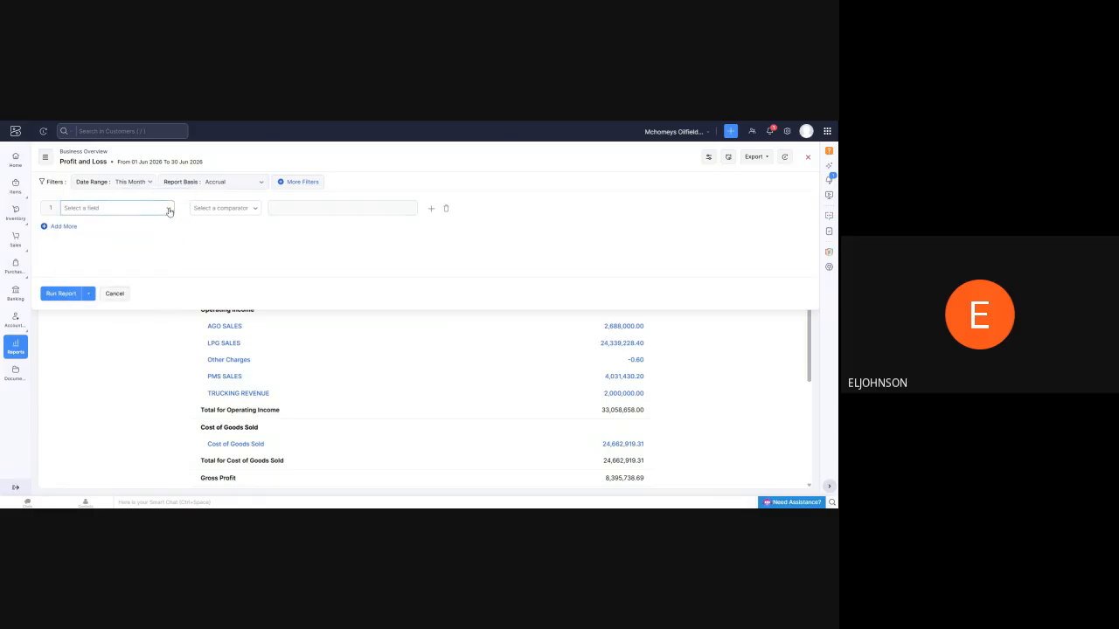
left_click(168, 209)
scroll(122, 277, "down", 3)
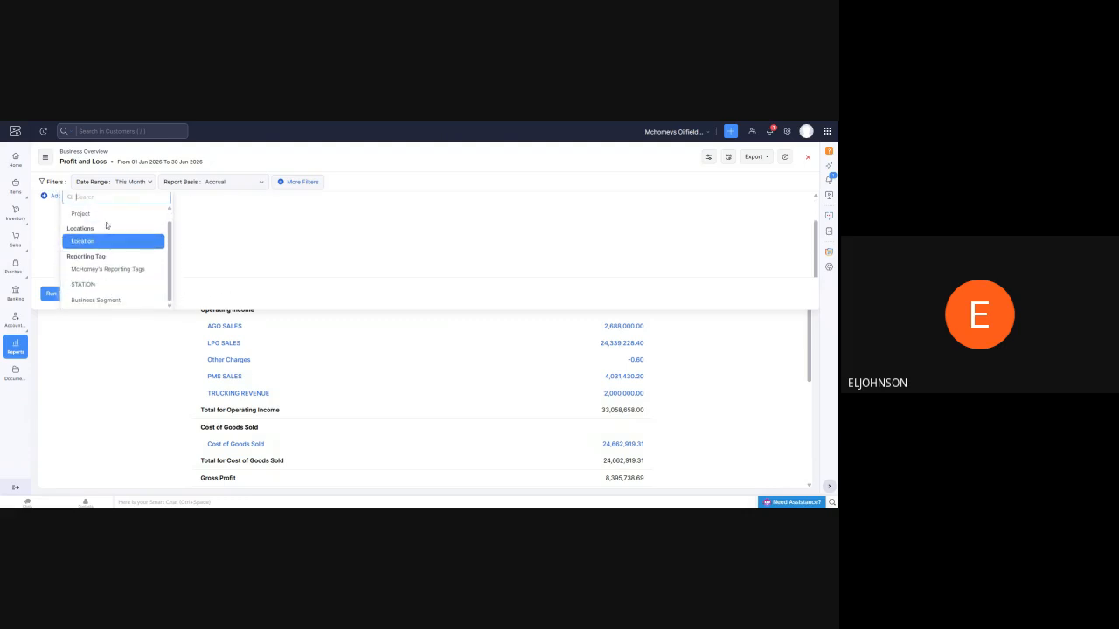
scroll(131, 247, "up", 1)
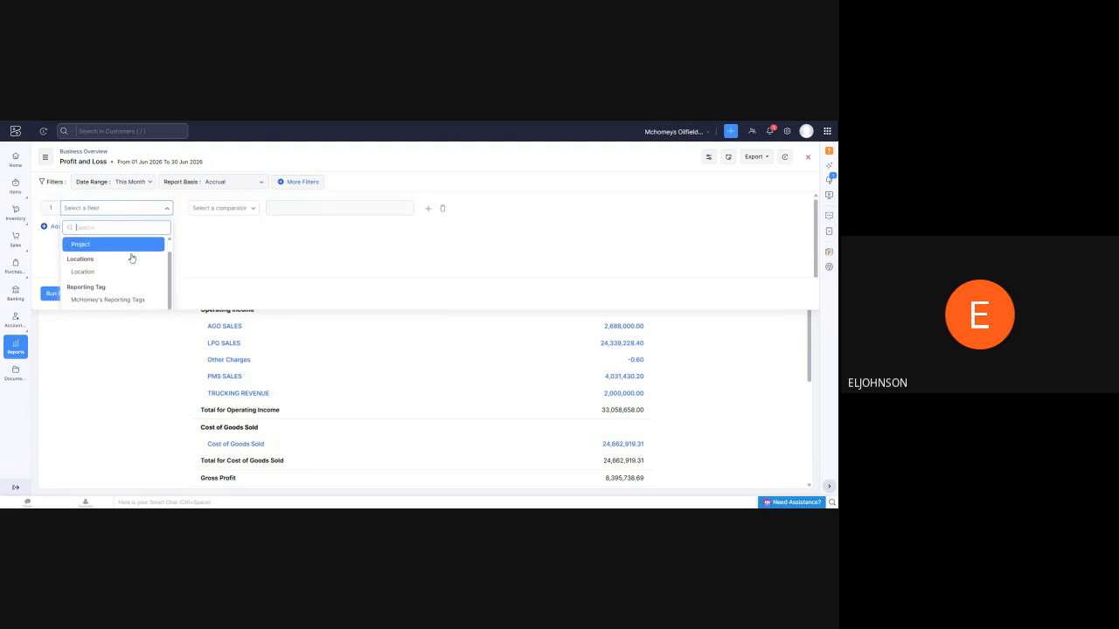
scroll(100, 298, "down", 1)
left_click(100, 300)
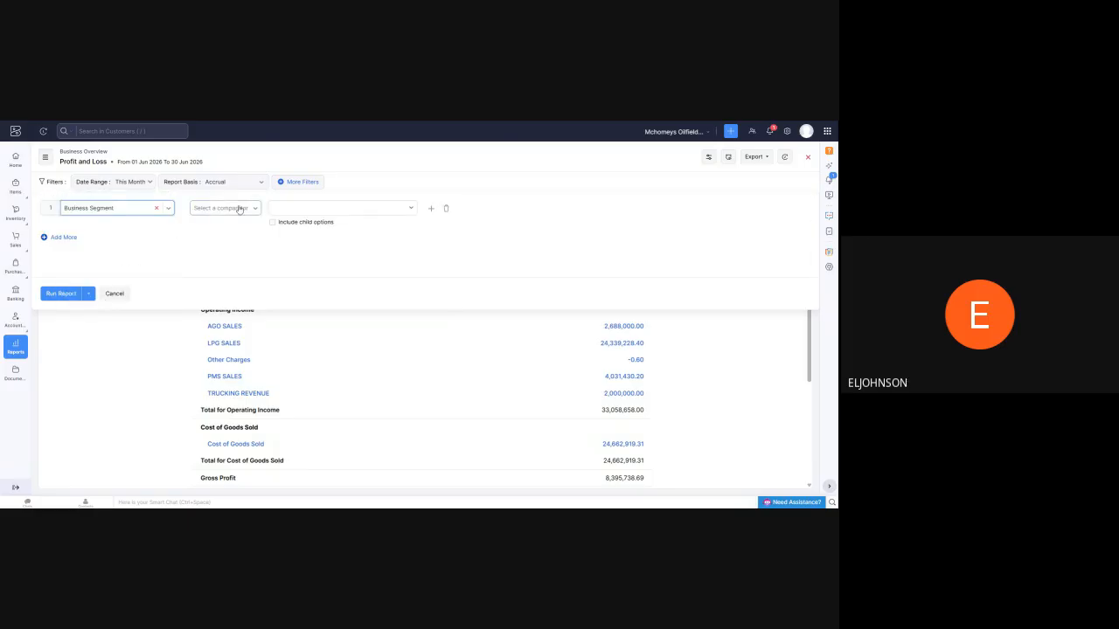
Set the Business Segment filter to "is in" Logistics Services, run the Profit and Loss report and review its figures
left_click(207, 208)
left_click(205, 244)
left_click(367, 211)
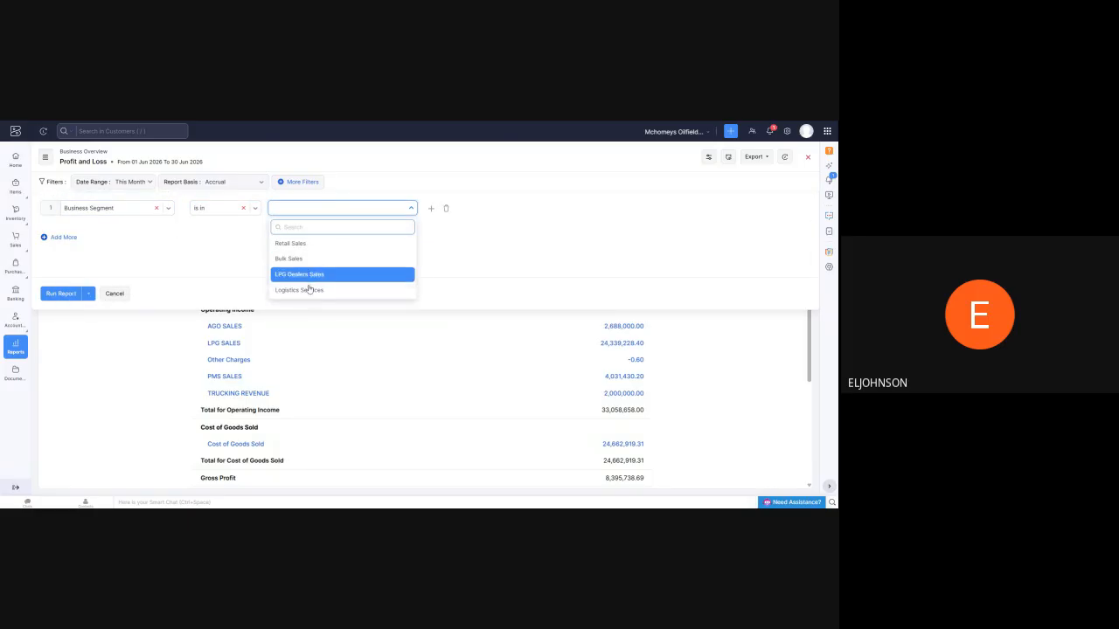
left_click(306, 291)
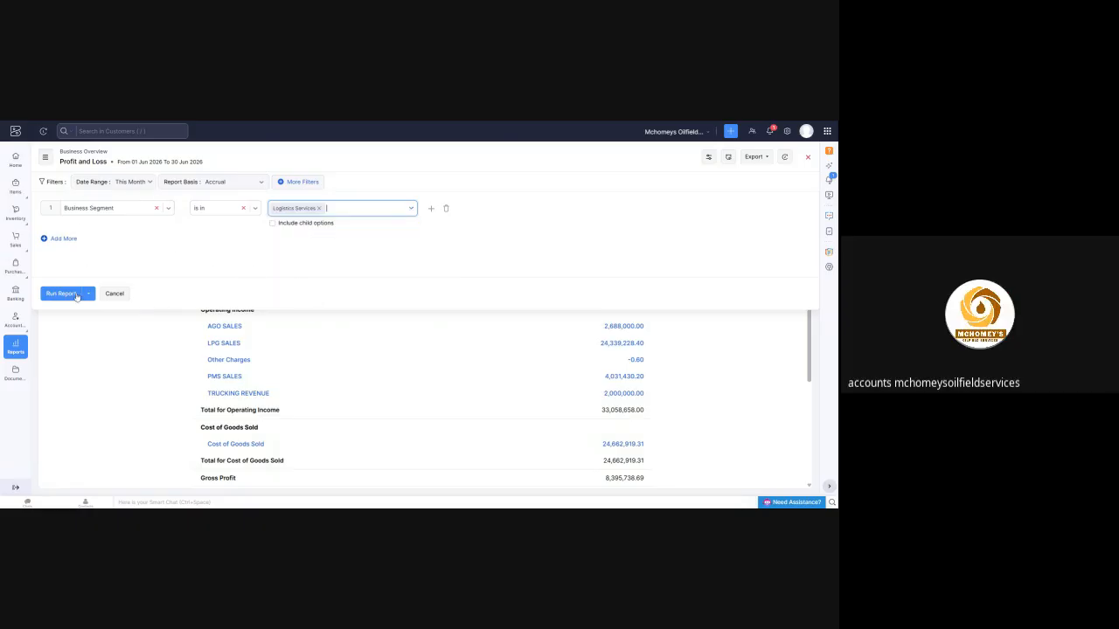
left_click(77, 294)
scroll(488, 234, "down", 2)
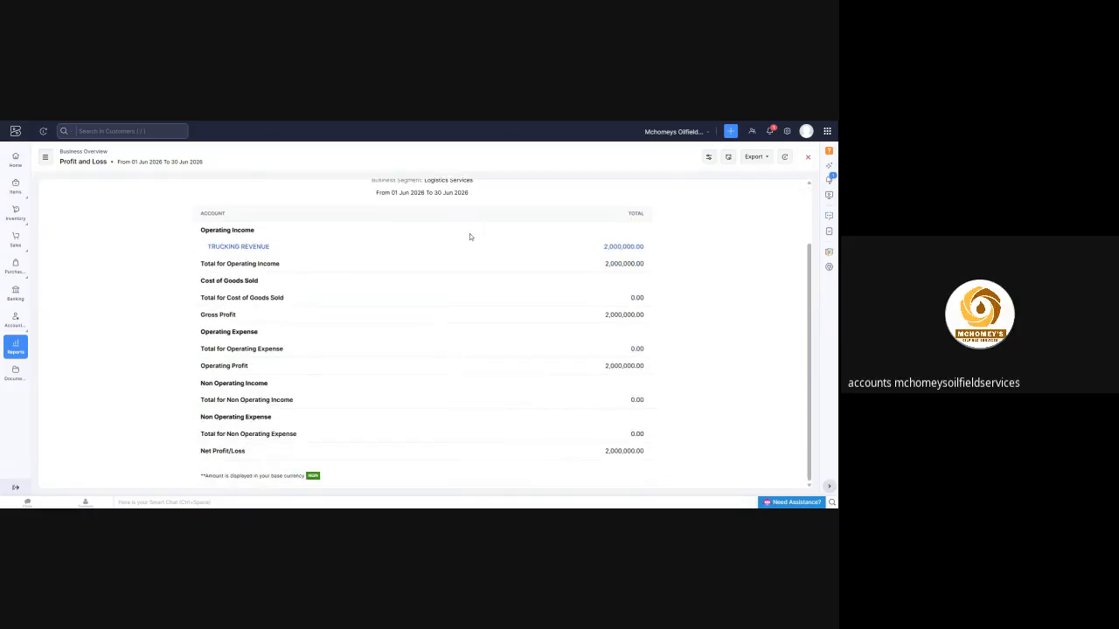
scroll(436, 247, "up", 3)
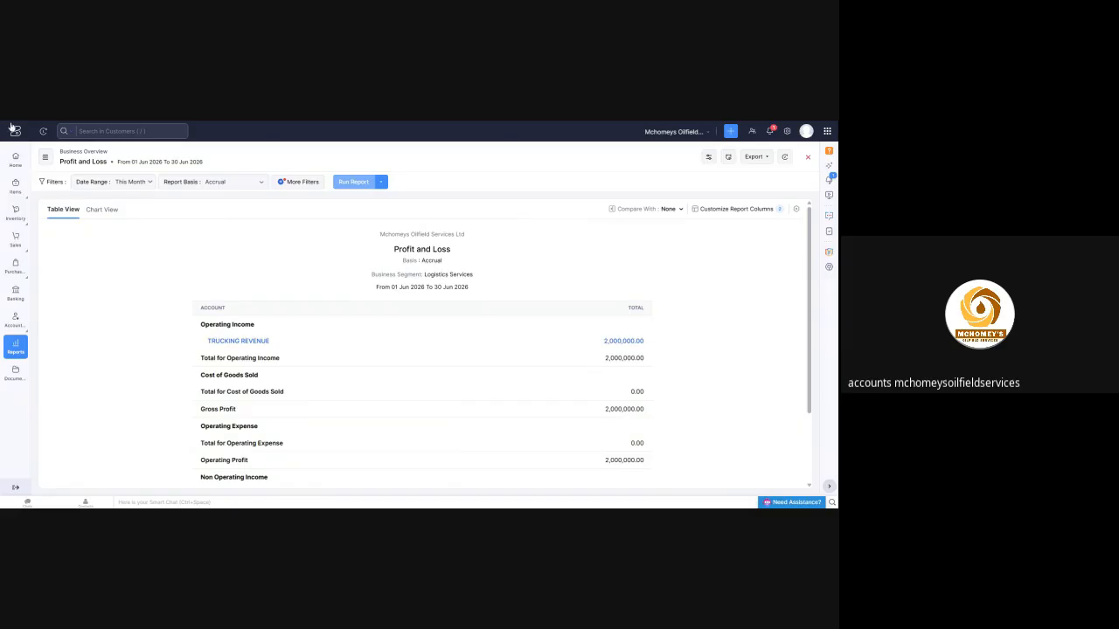
Look through the chart of accounts, from current assets and bank accounts down to the income and expense accounts
mouse_move(15, 324)
left_click(67, 381)
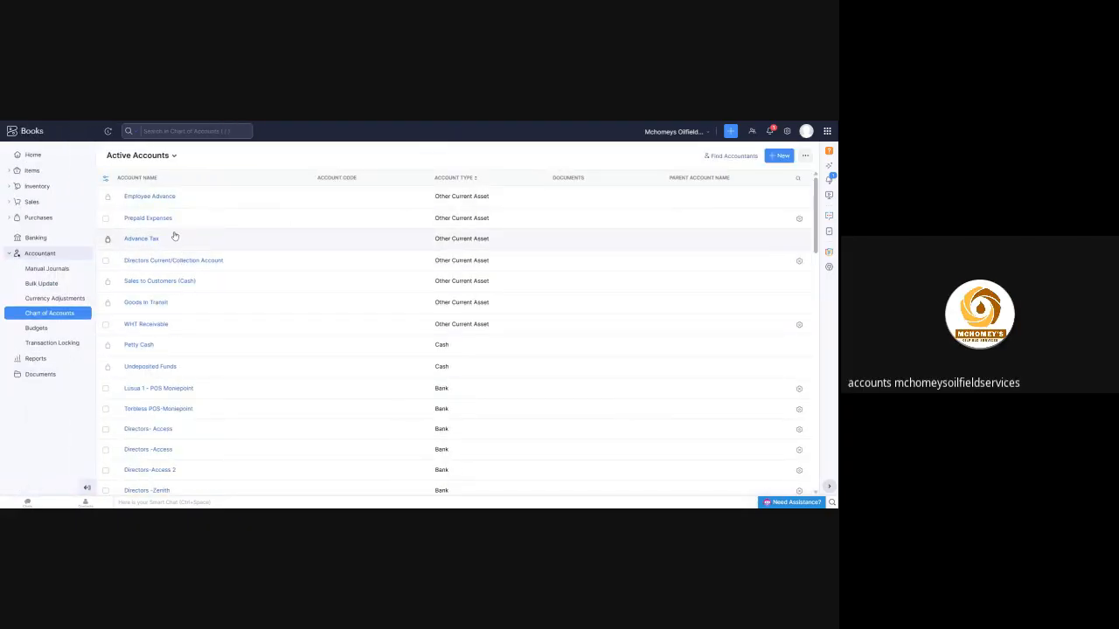
scroll(173, 253, "down", 2)
scroll(166, 271, "down", 7)
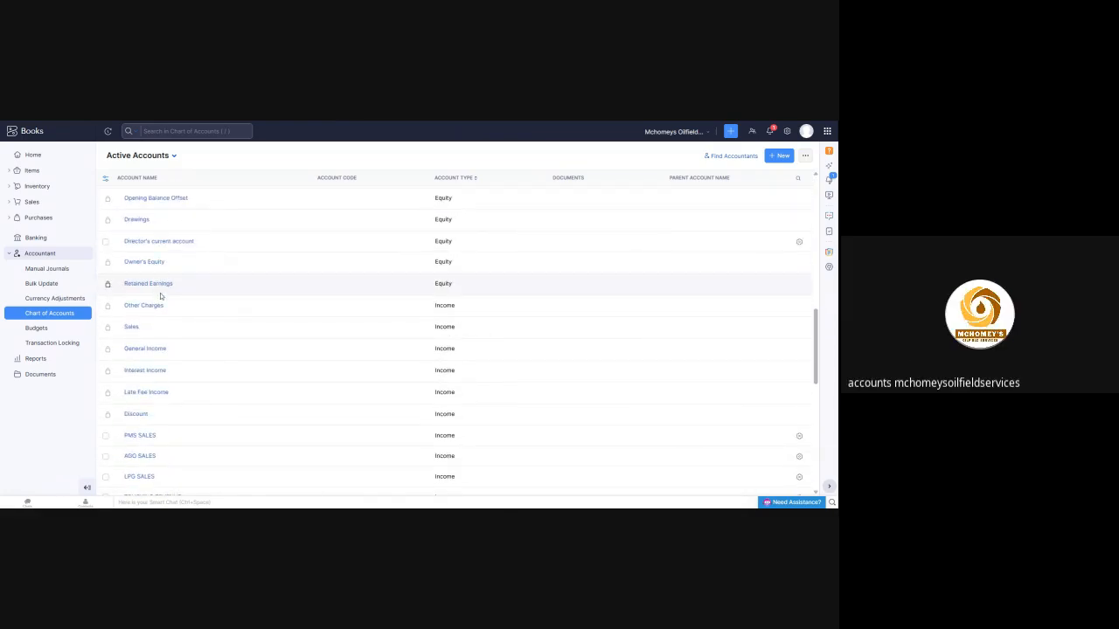
scroll(157, 301, "down", 5)
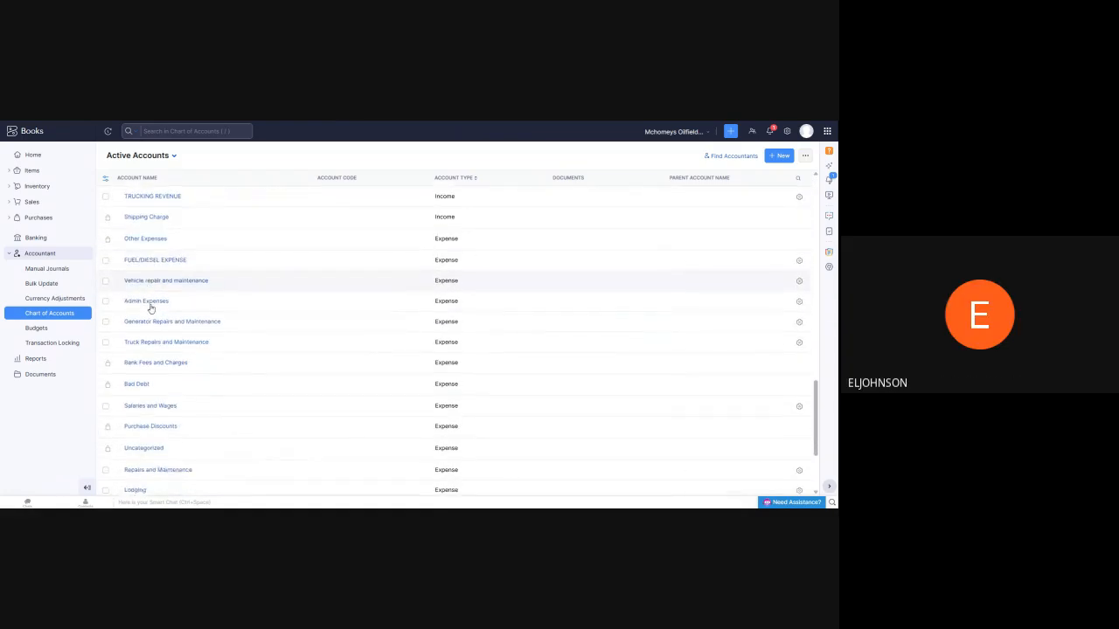
scroll(232, 297, "down", 2)
scroll(242, 289, "up", 10)
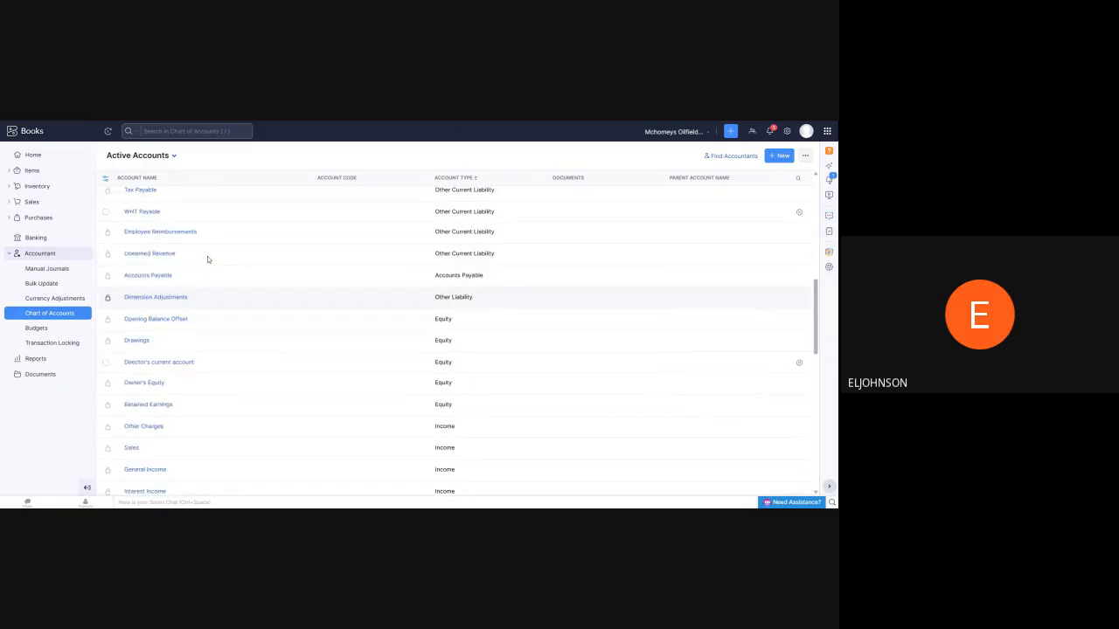
scroll(236, 255, "up", 5)
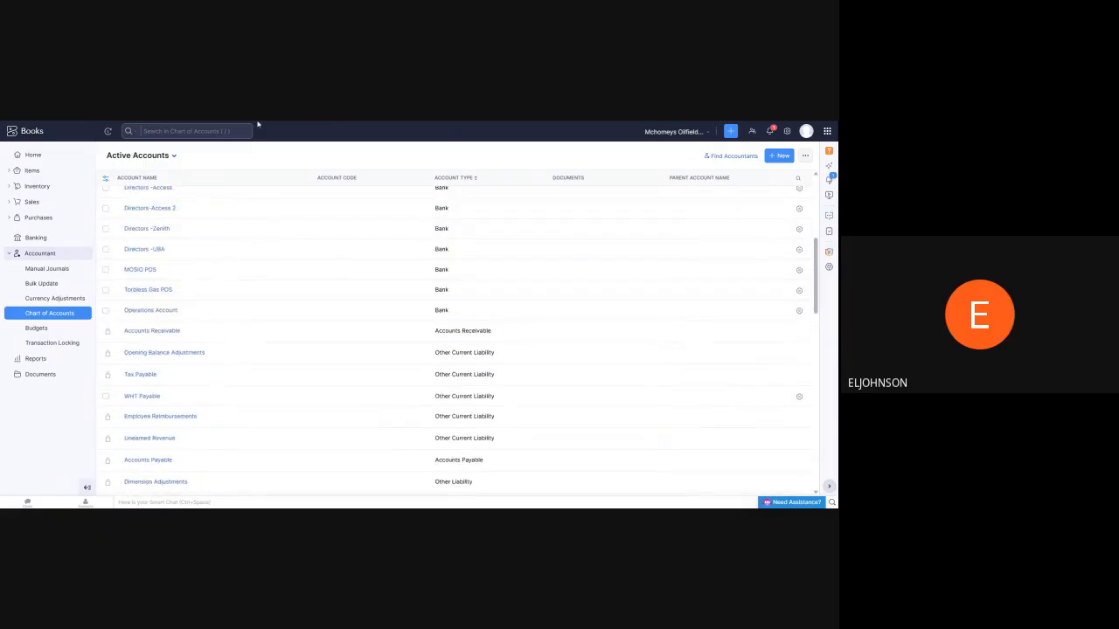
scroll(205, 320, "up", 5)
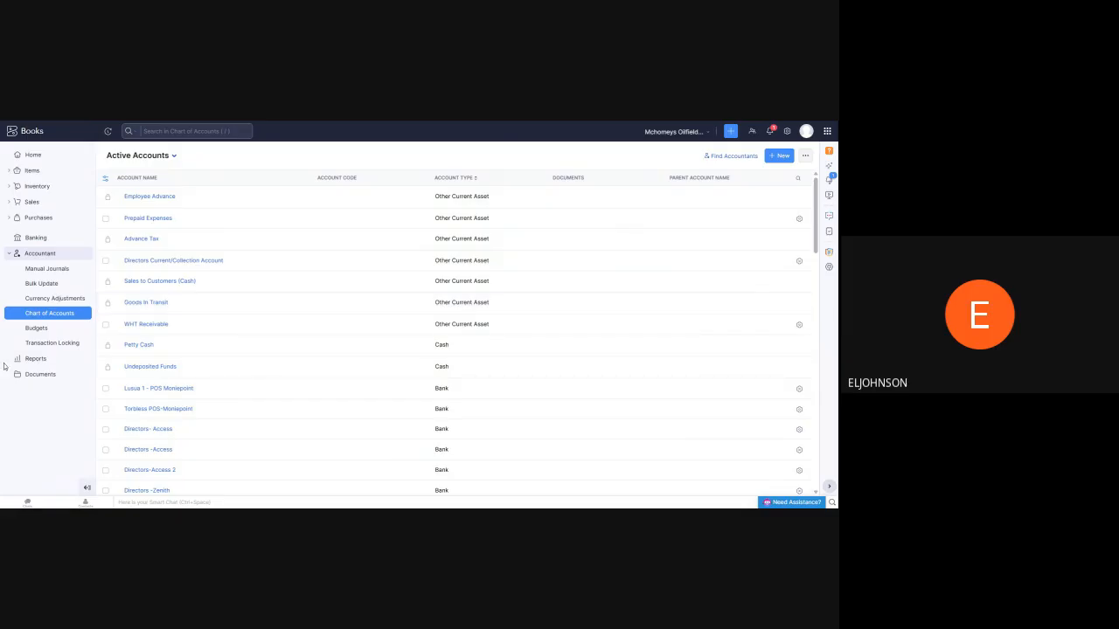
Reopen the Profit and Loss report, rerun it with the Logistics Services segment filter and review its income and cost sections
left_click(33, 360)
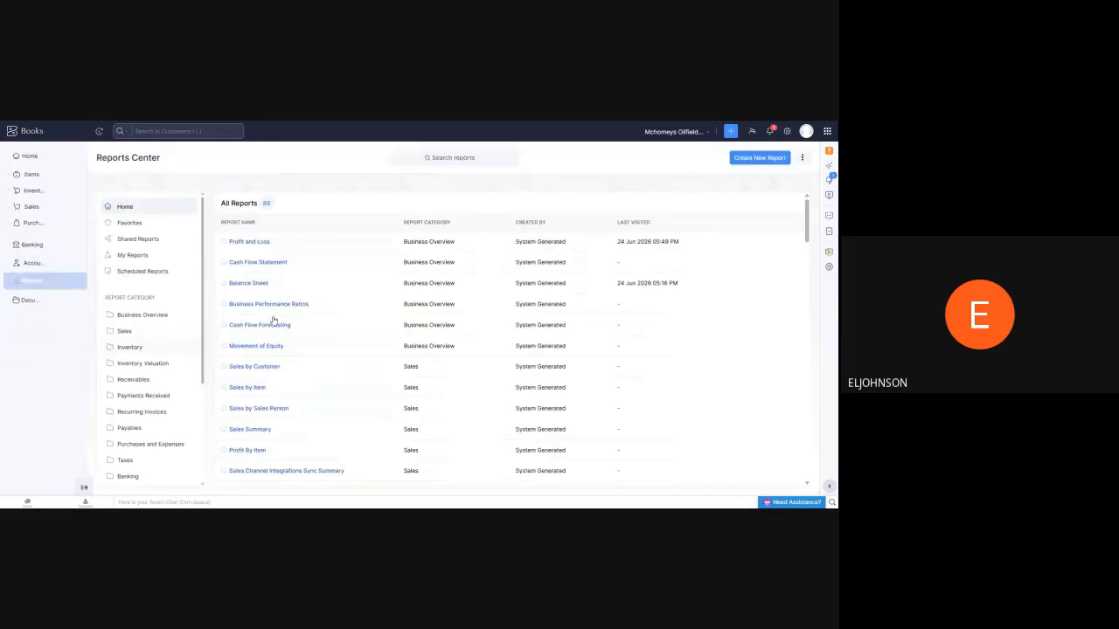
left_click(199, 246)
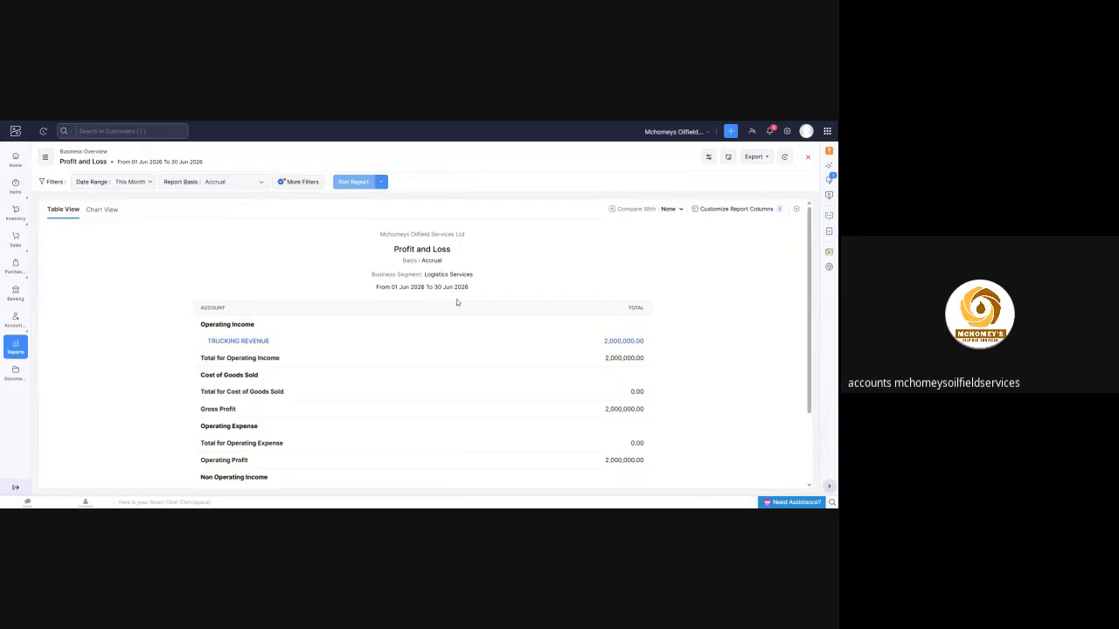
left_click(301, 182)
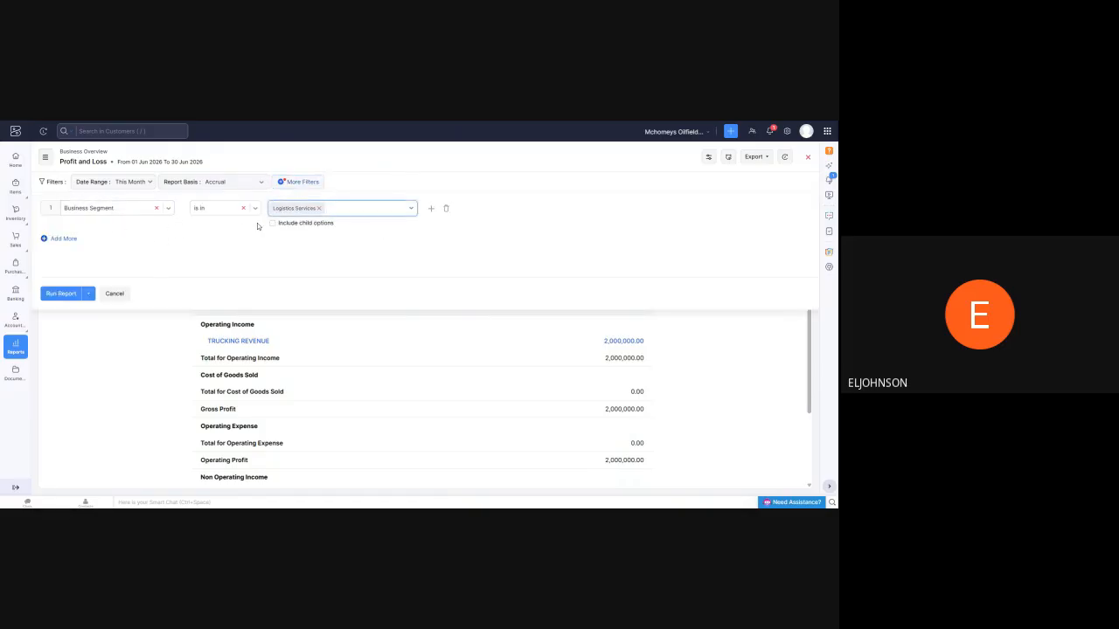
left_click(61, 293)
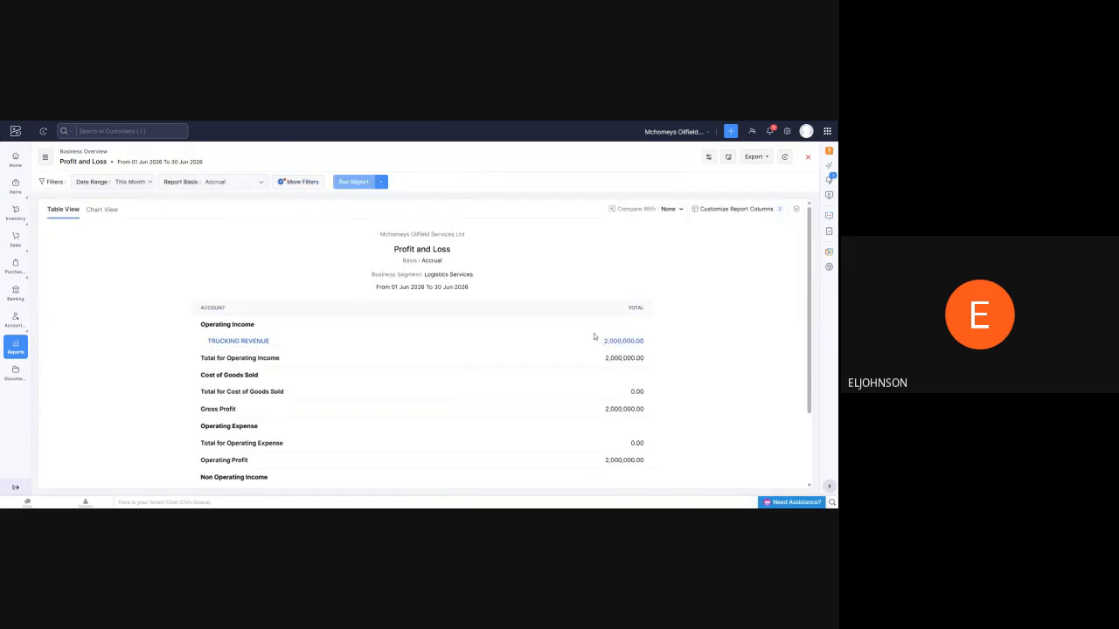
scroll(419, 341, "down", 2)
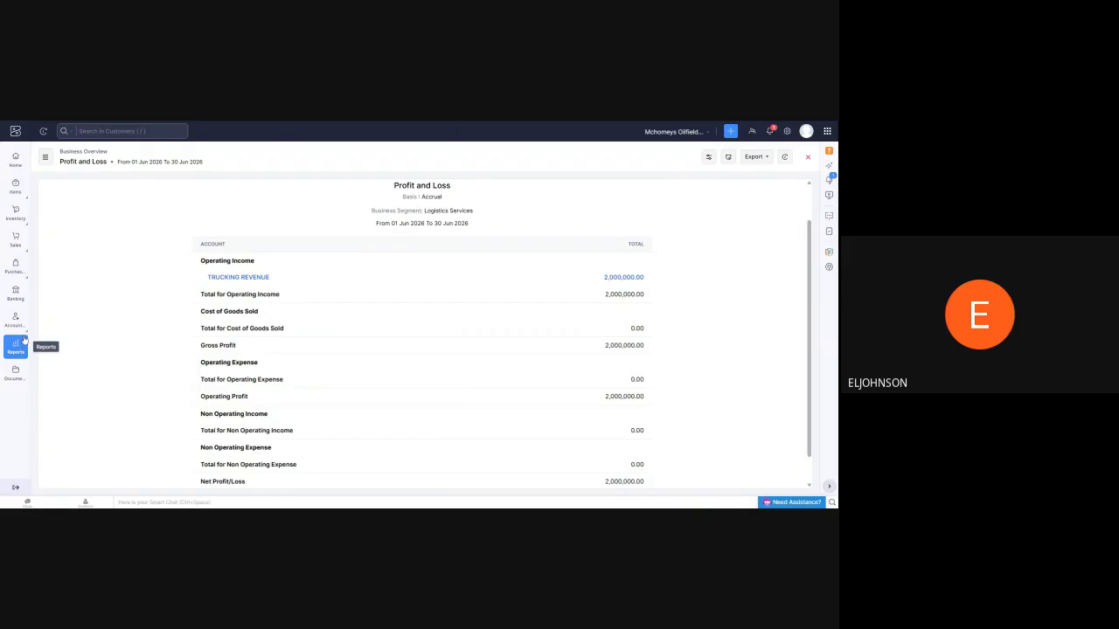
Open the LOADING EXPENSES account from the Cost Of Goods Sold accounts in the chart of accounts
mouse_move(22, 278)
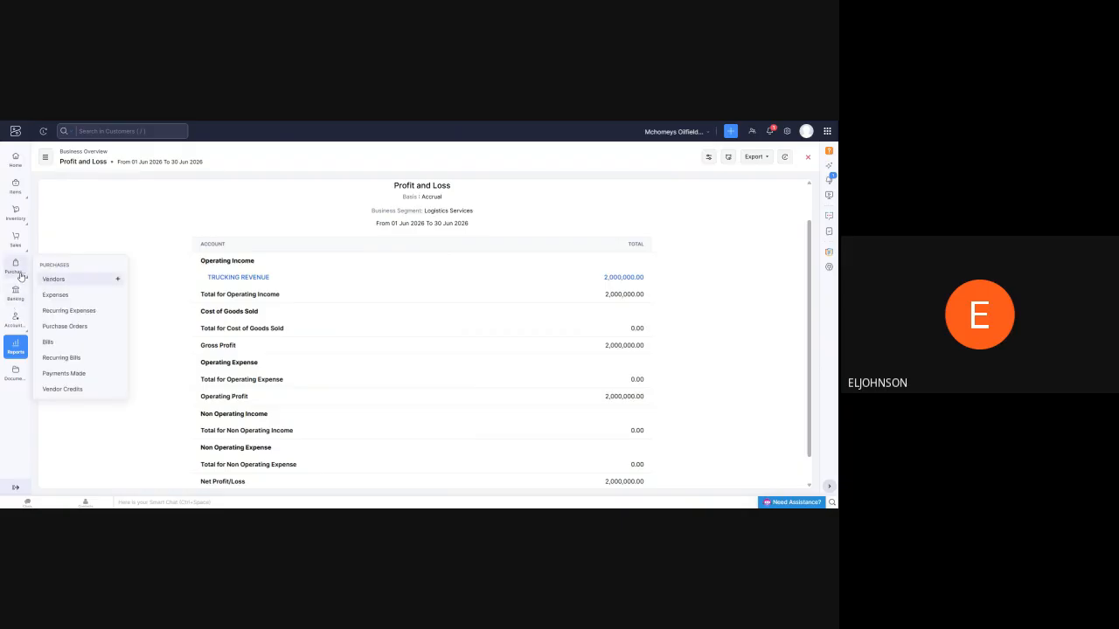
mouse_move(15, 330)
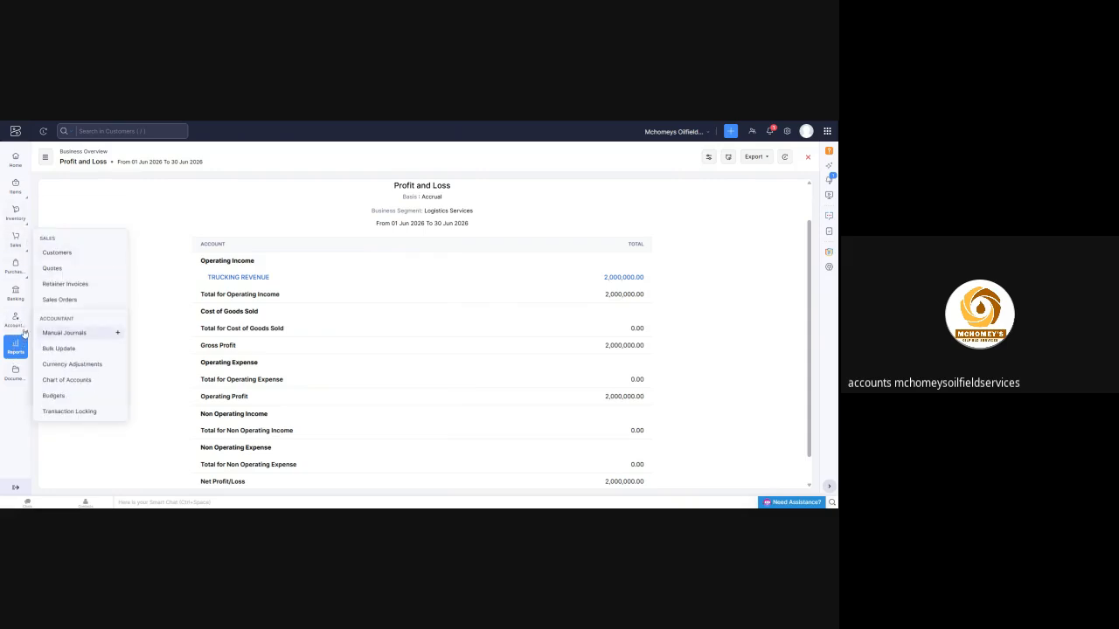
left_click(60, 379)
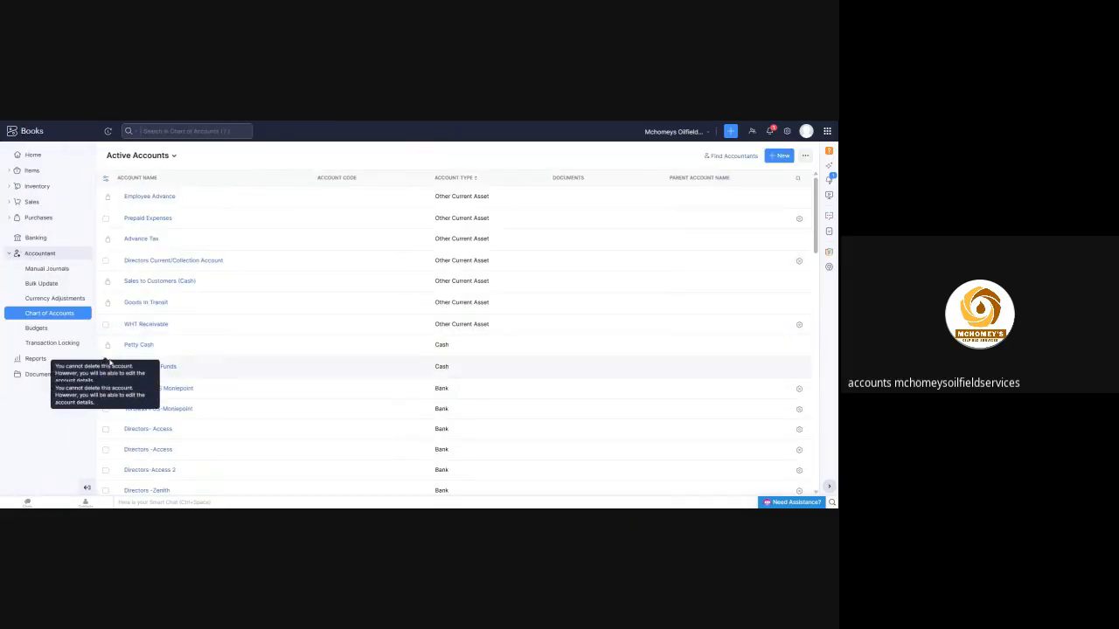
scroll(159, 288, "down", 5)
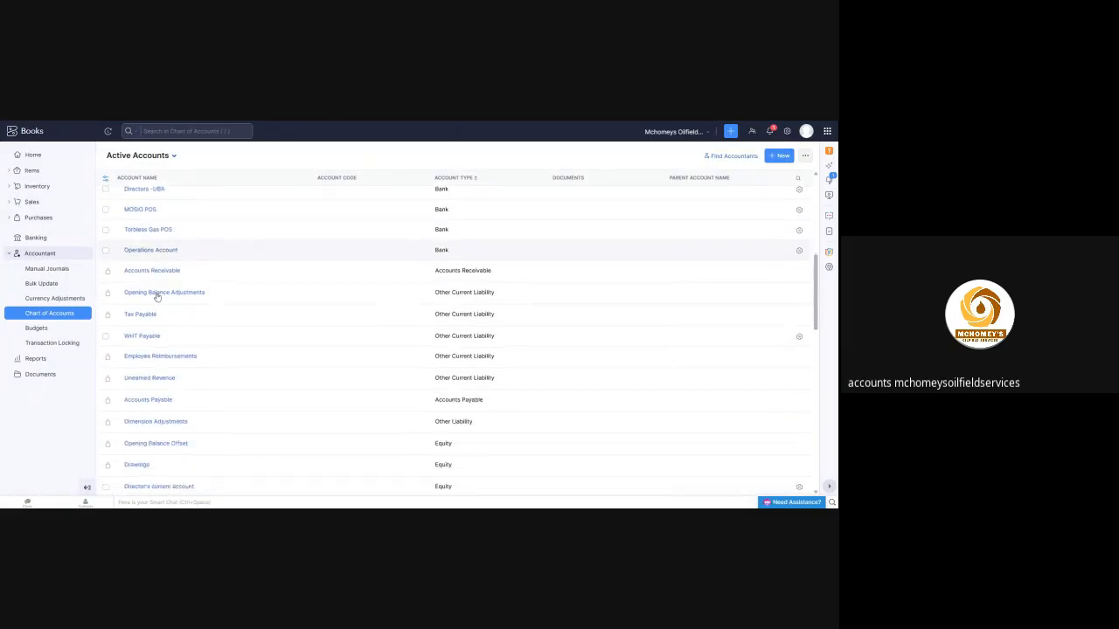
scroll(158, 297, "down", 10)
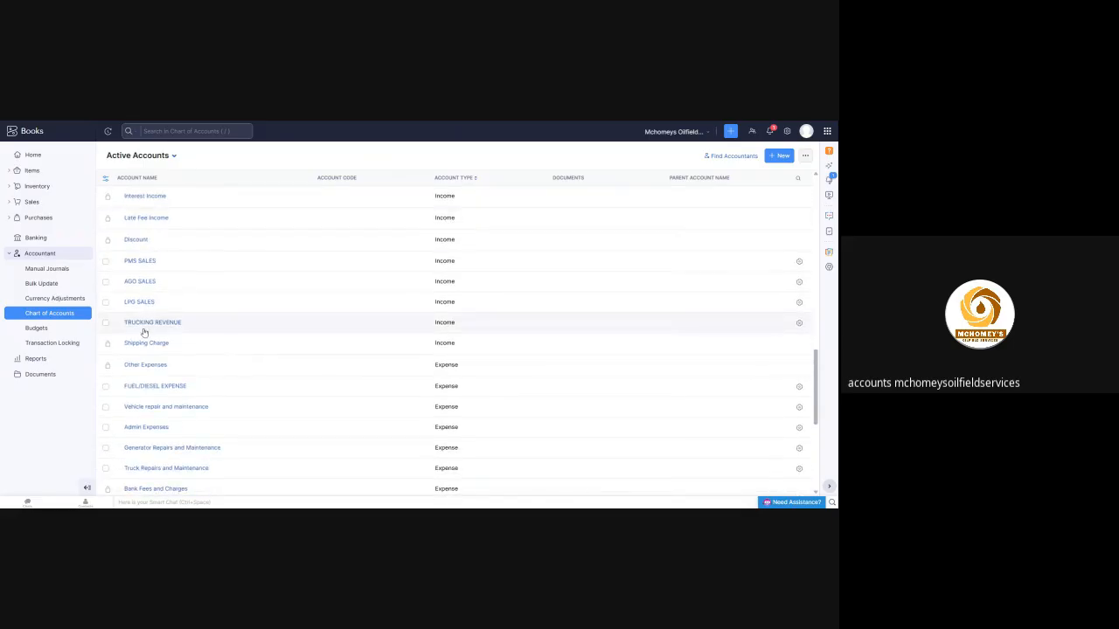
scroll(162, 324, "down", 4)
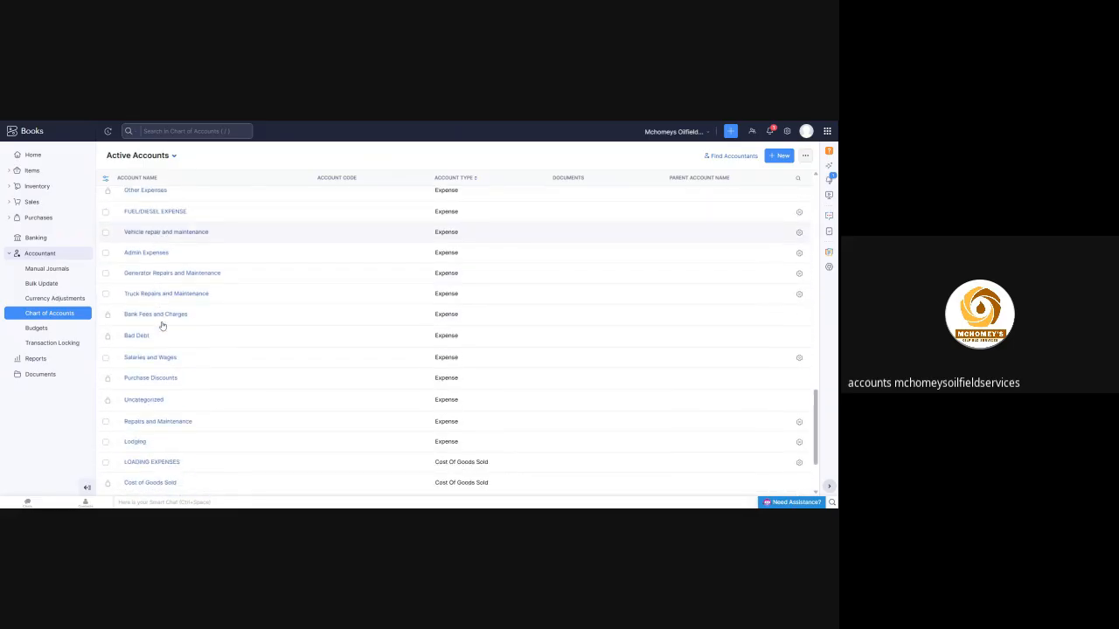
scroll(162, 326, "down", 2)
left_click(145, 377)
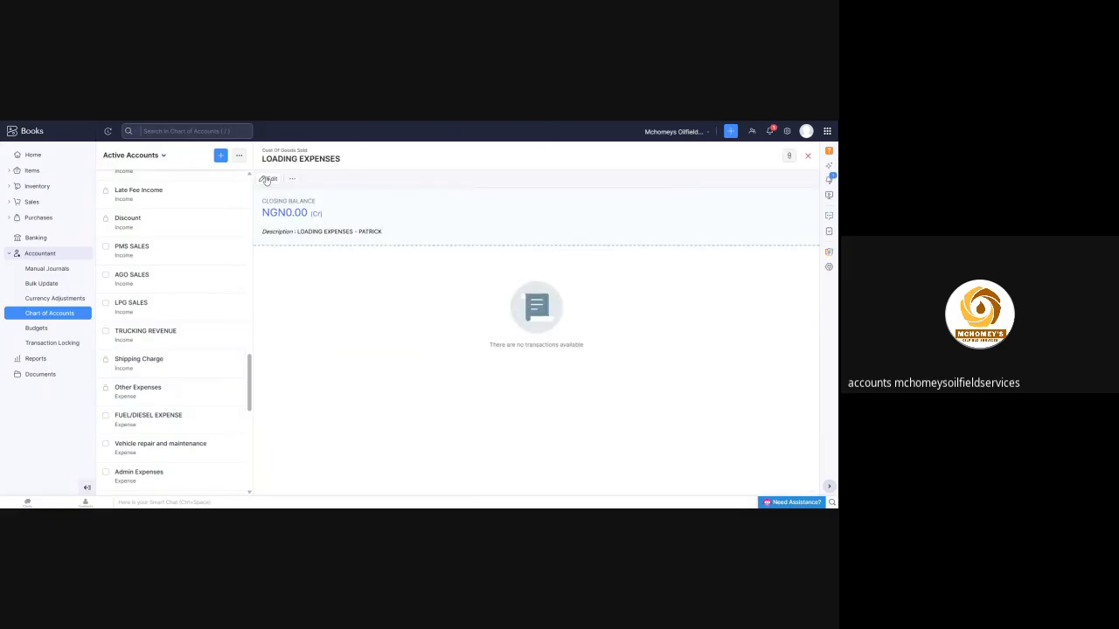
Change the account type of LOADING EXPENSES to Expense and save the account
left_click(267, 179)
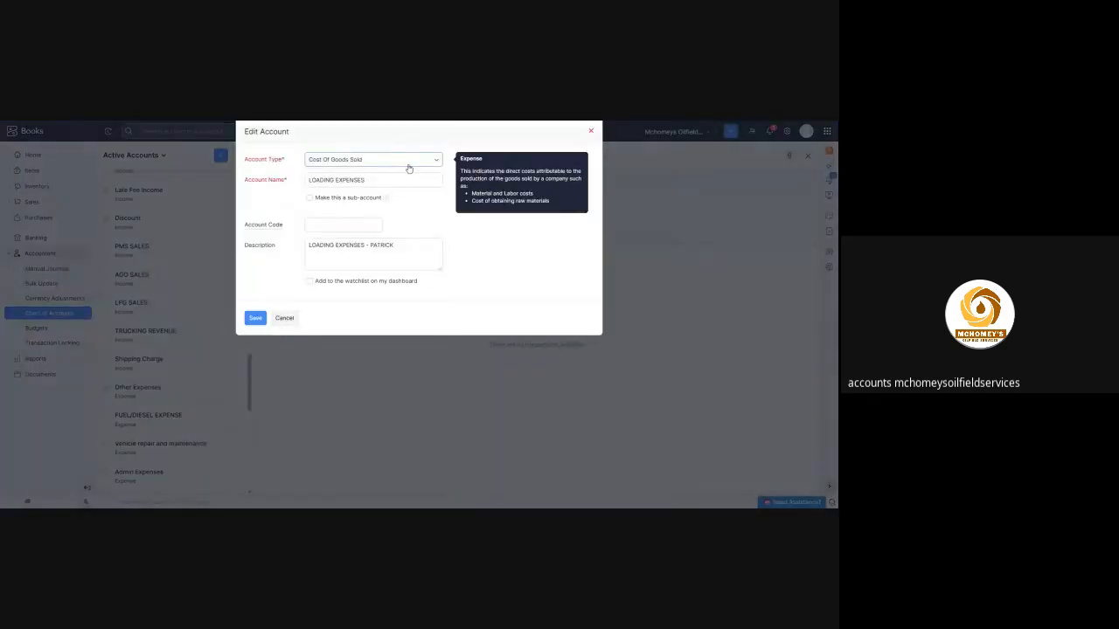
left_click(371, 159)
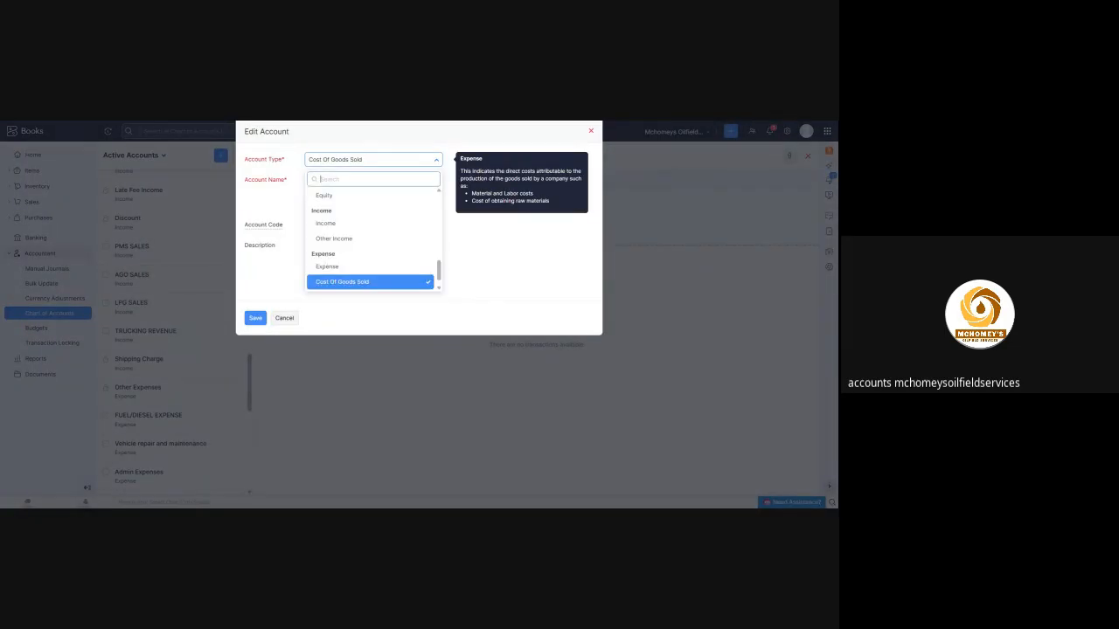
left_click(348, 267)
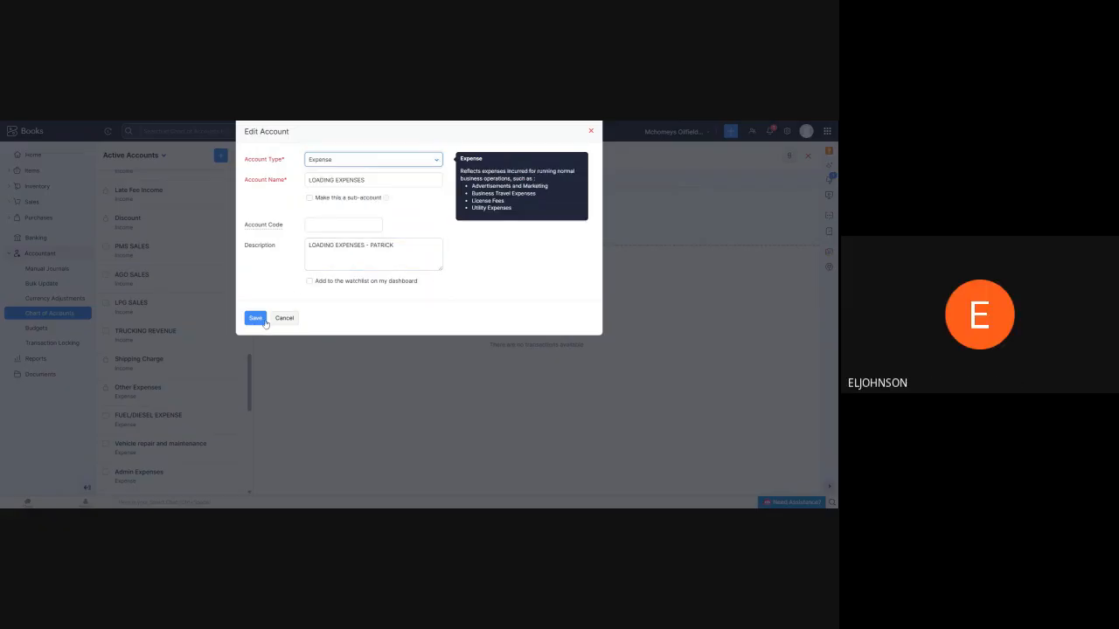
left_click(268, 314)
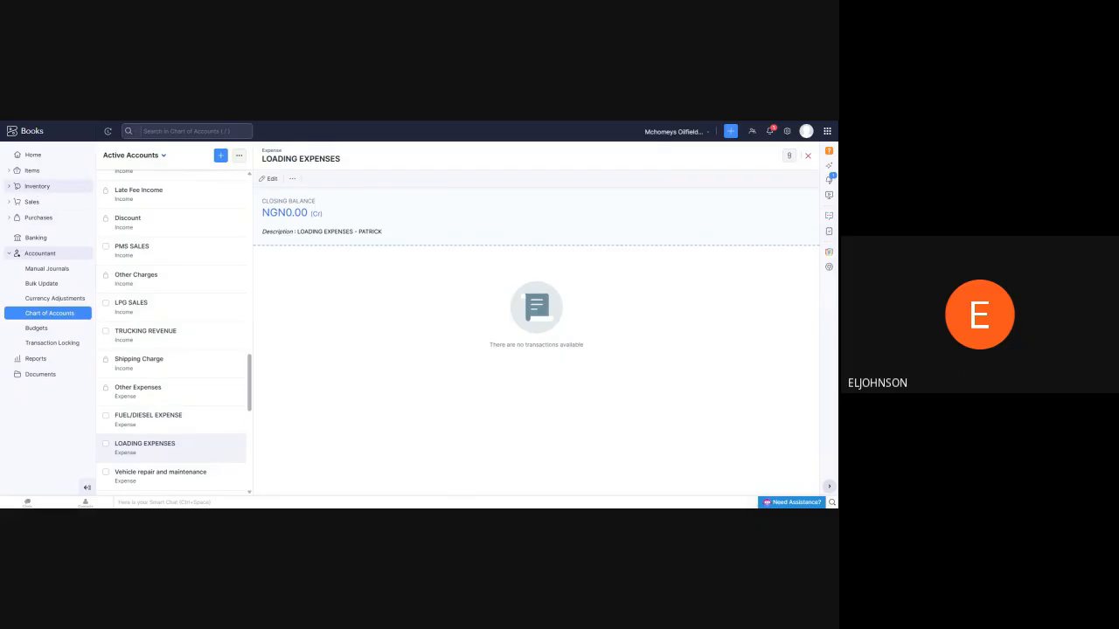
Open the inventory adjustments list, look over a blank new adjustment form and close it
left_click(38, 187)
left_click(47, 202)
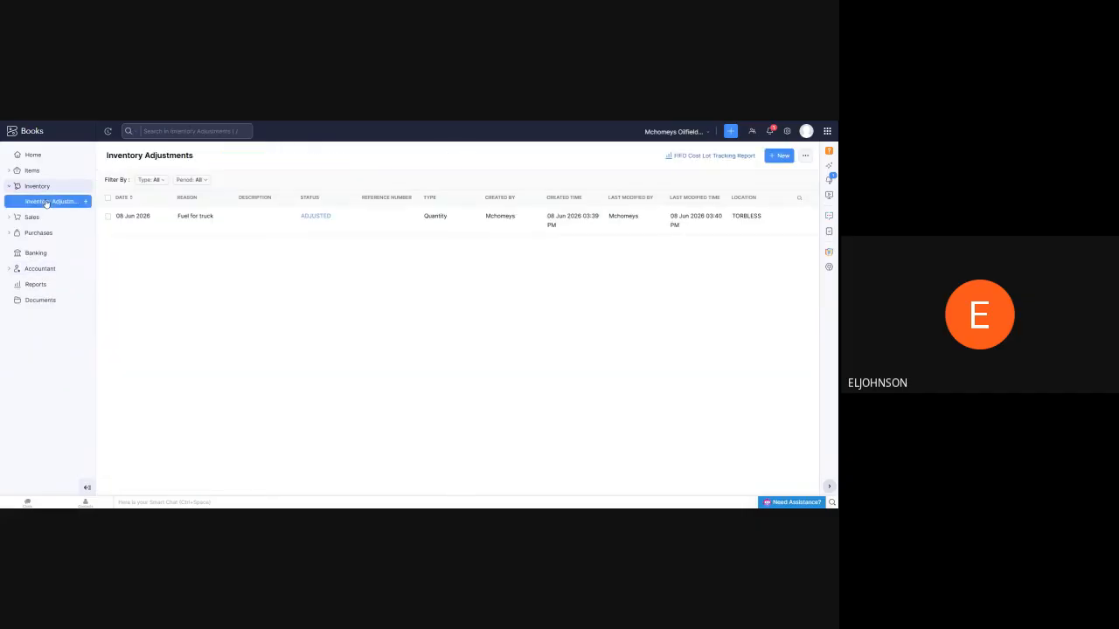
left_click(805, 156)
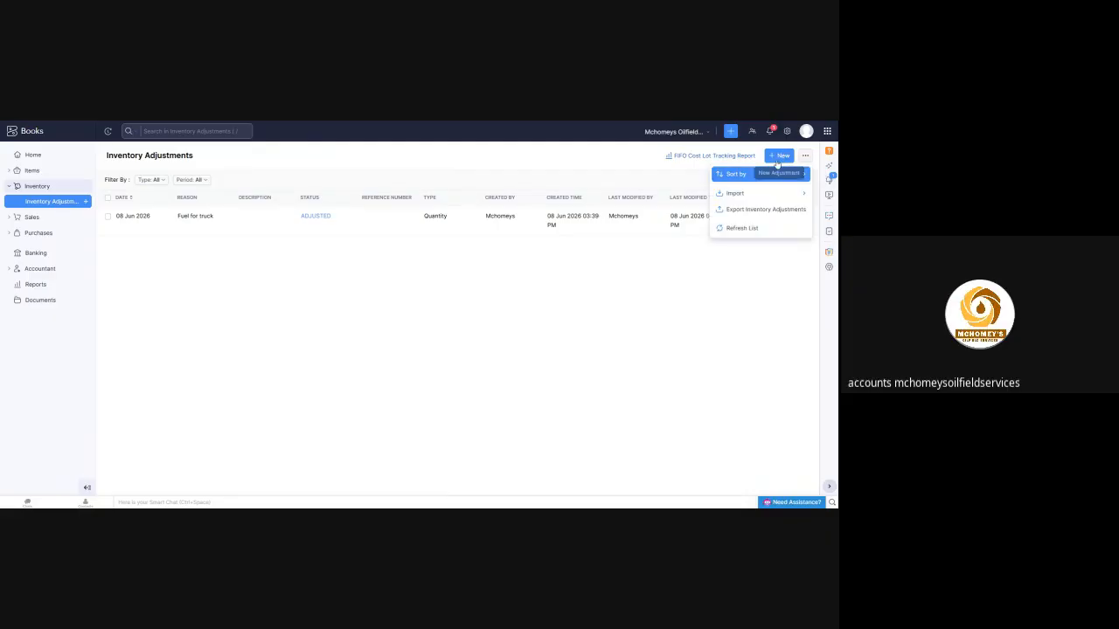
left_click(781, 159)
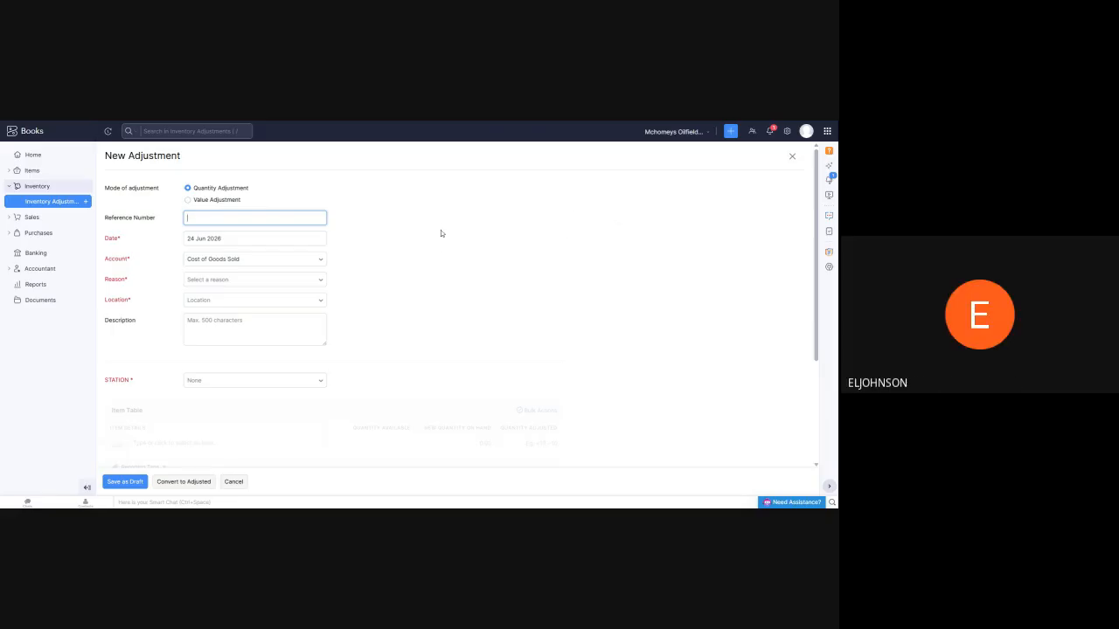
scroll(441, 245, "down", 2)
scroll(442, 249, "down", 1)
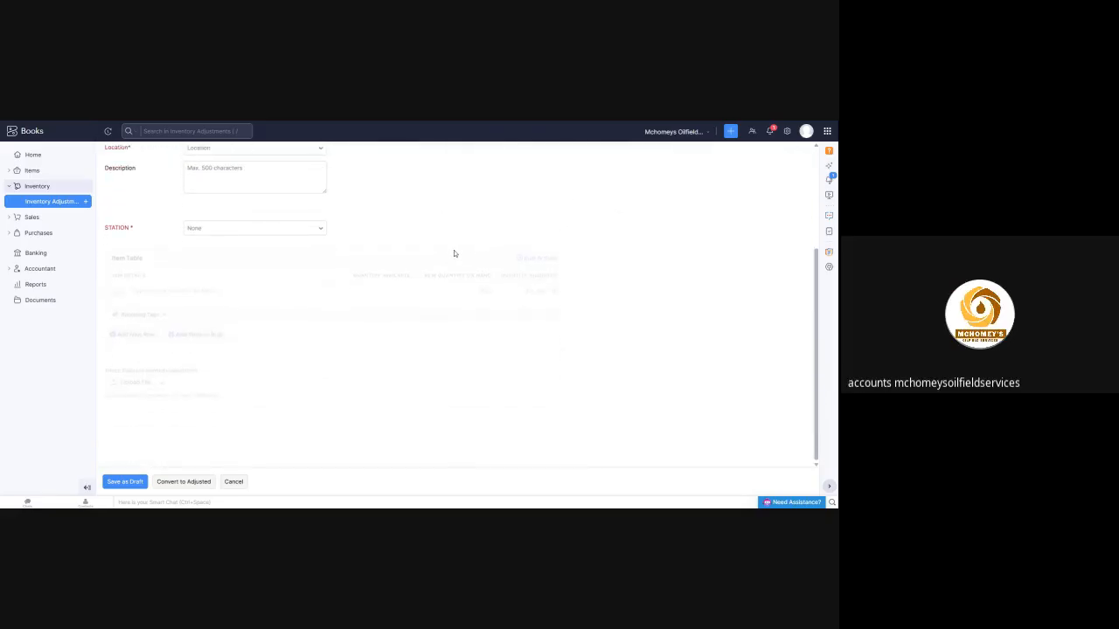
scroll(279, 309, "up", 3)
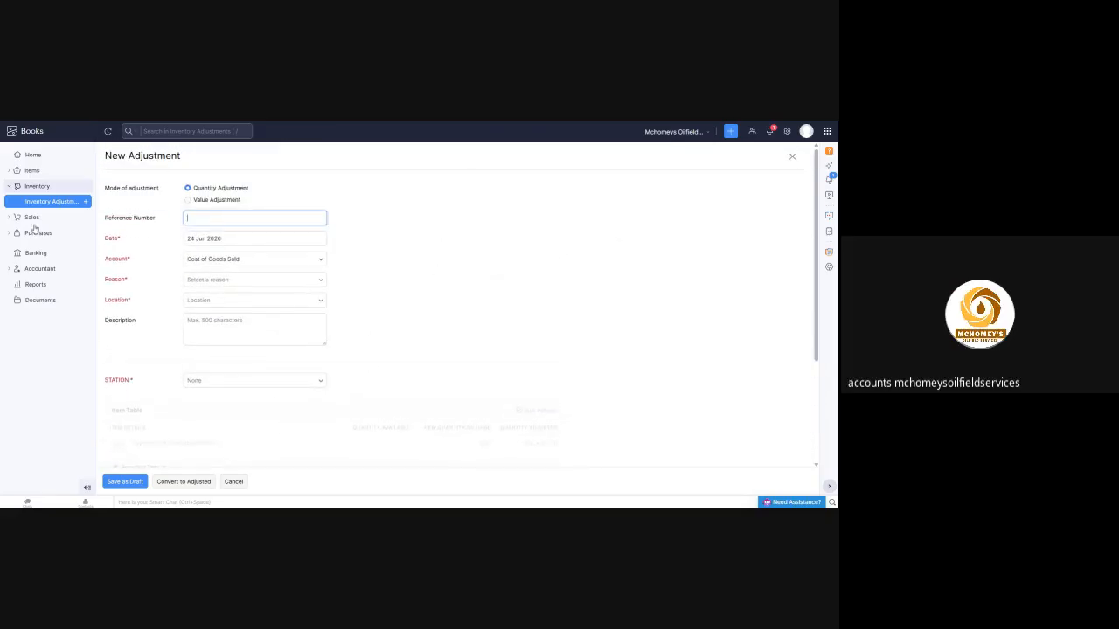
left_click(41, 187)
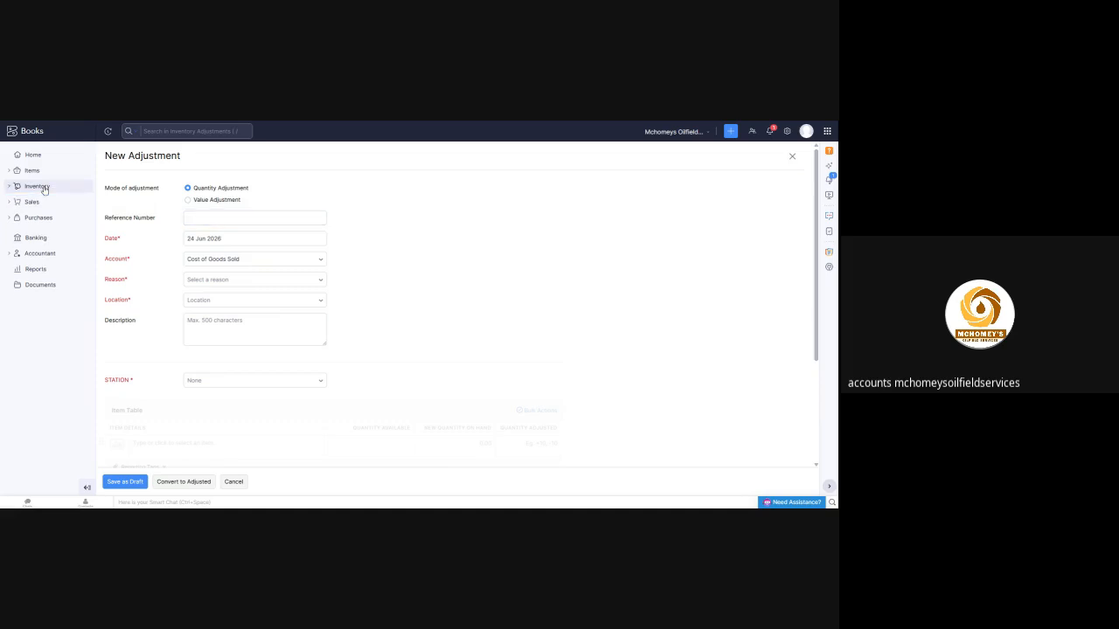
left_click(792, 156)
left_click(393, 187)
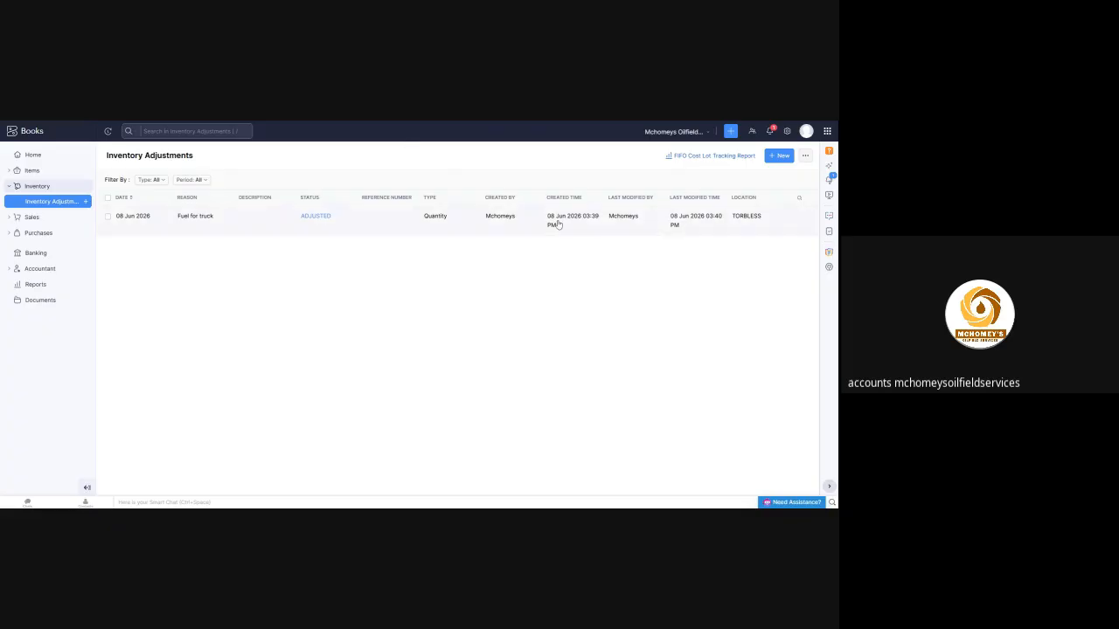
Start a new quantity adjustment and look through the account and location options it offers
left_click(779, 156)
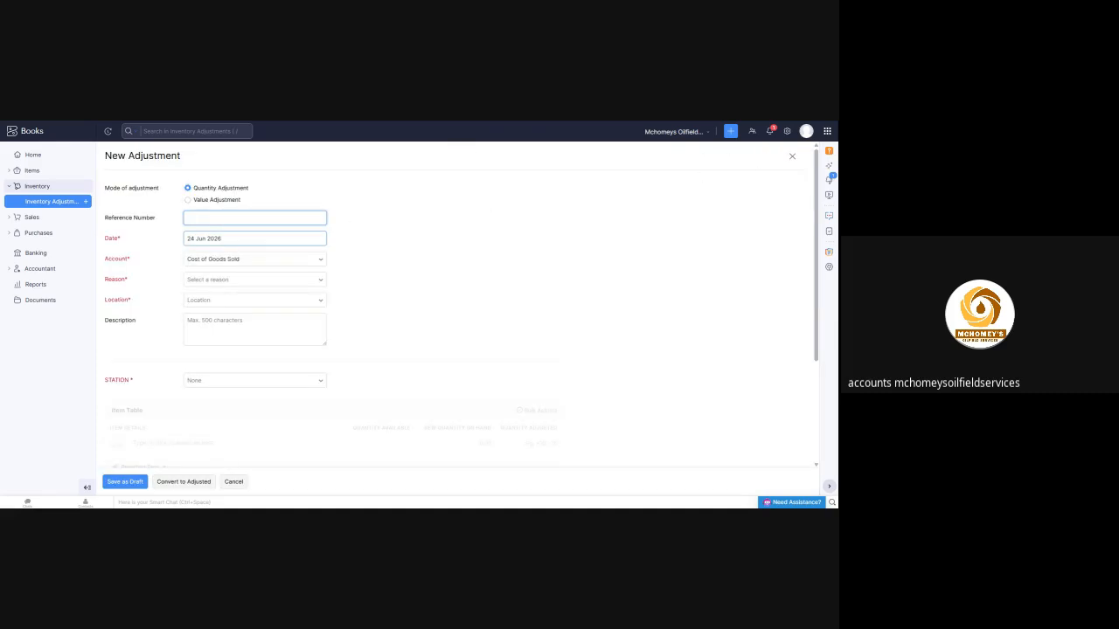
left_click(318, 260)
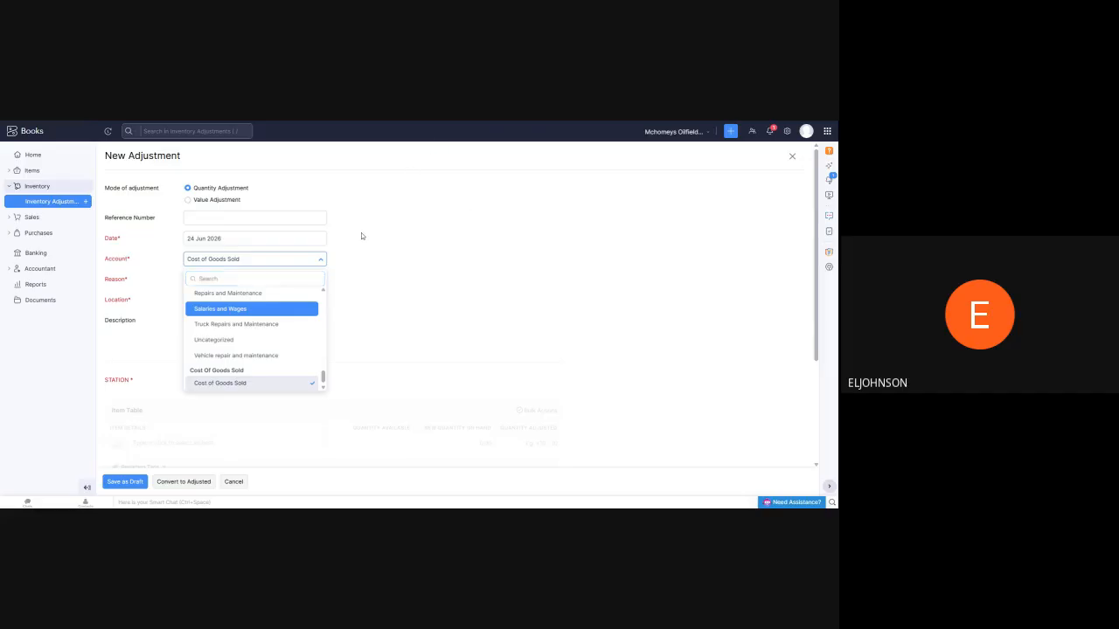
left_click(361, 232)
left_click(316, 302)
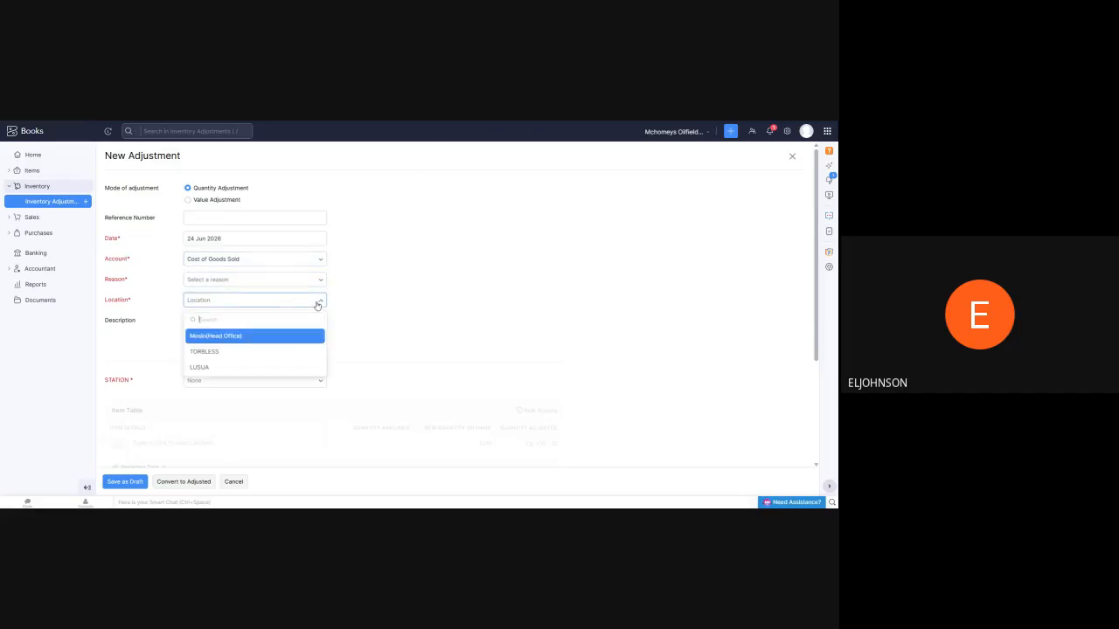
left_click(478, 262)
scroll(306, 208, "down", 3)
scroll(192, 297, "up", 3)
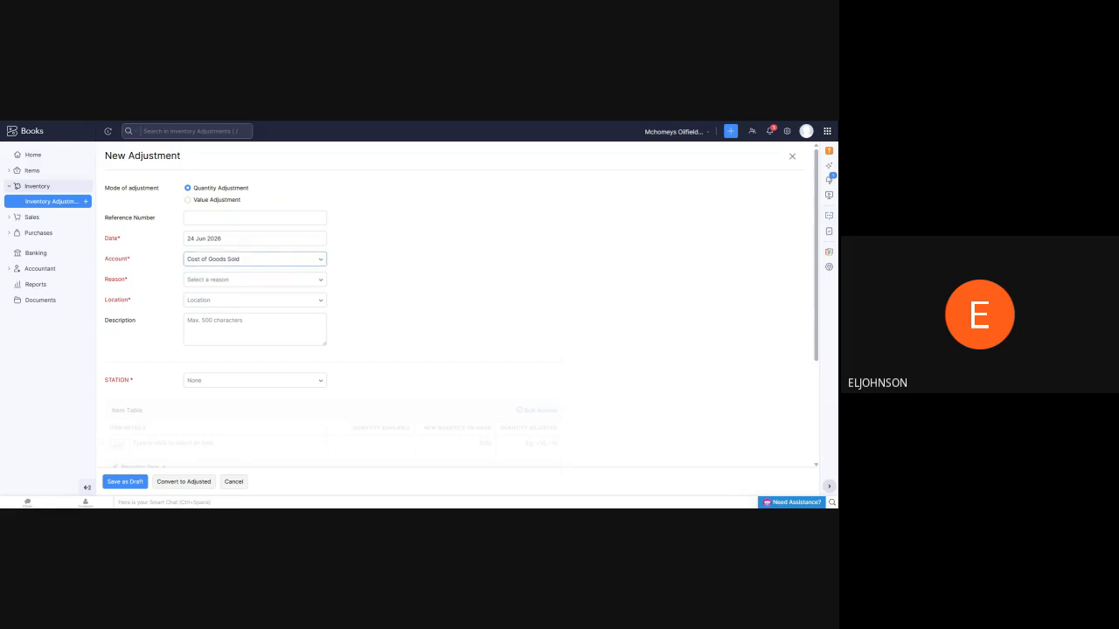
Set the inventory adjustment's account to FUEL/DIESEL EXPENSE
left_click(254, 259)
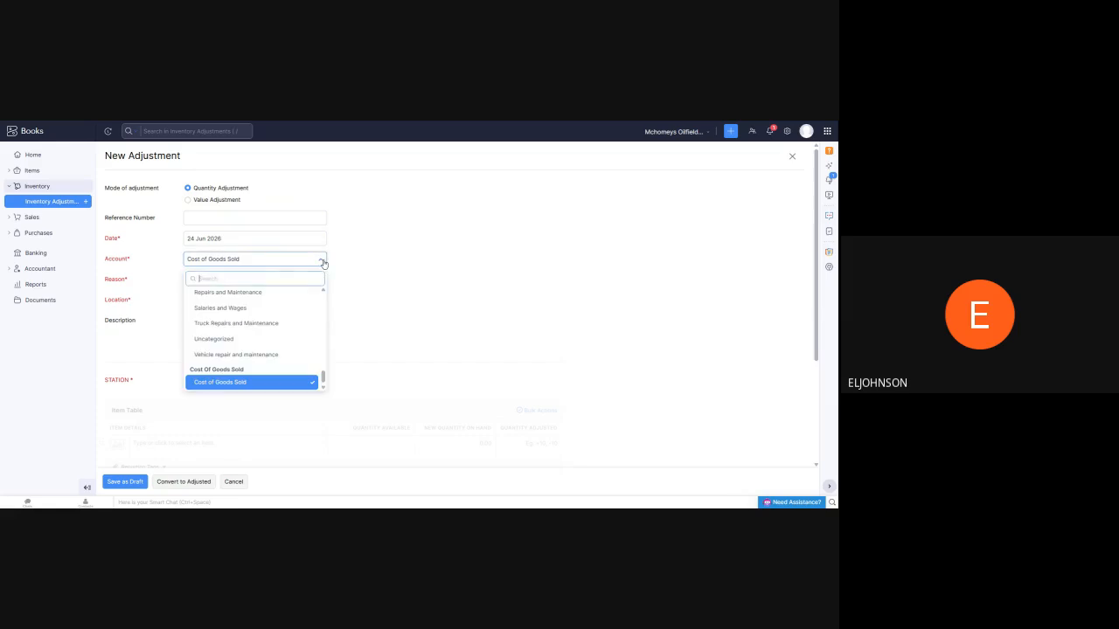
scroll(260, 320, "up", 5)
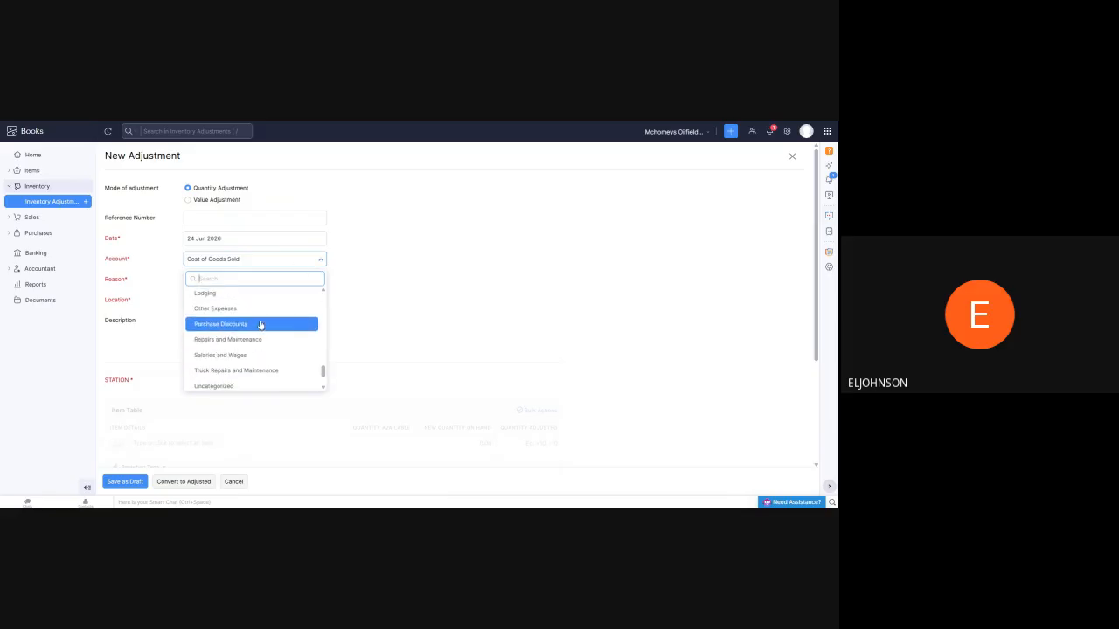
scroll(243, 321, "up", 1)
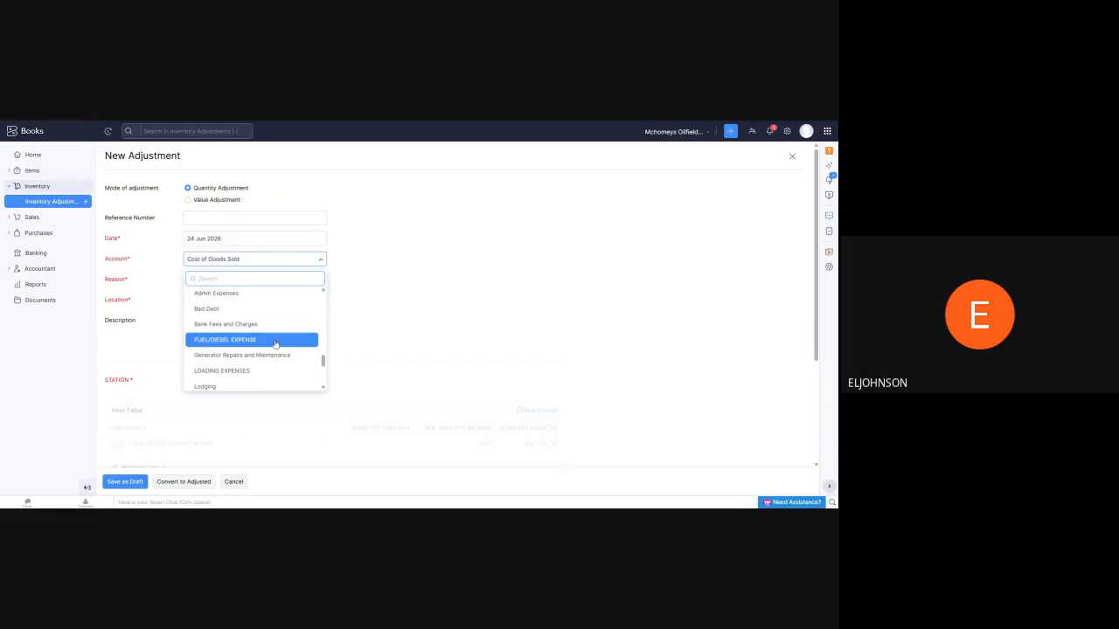
left_click(217, 343)
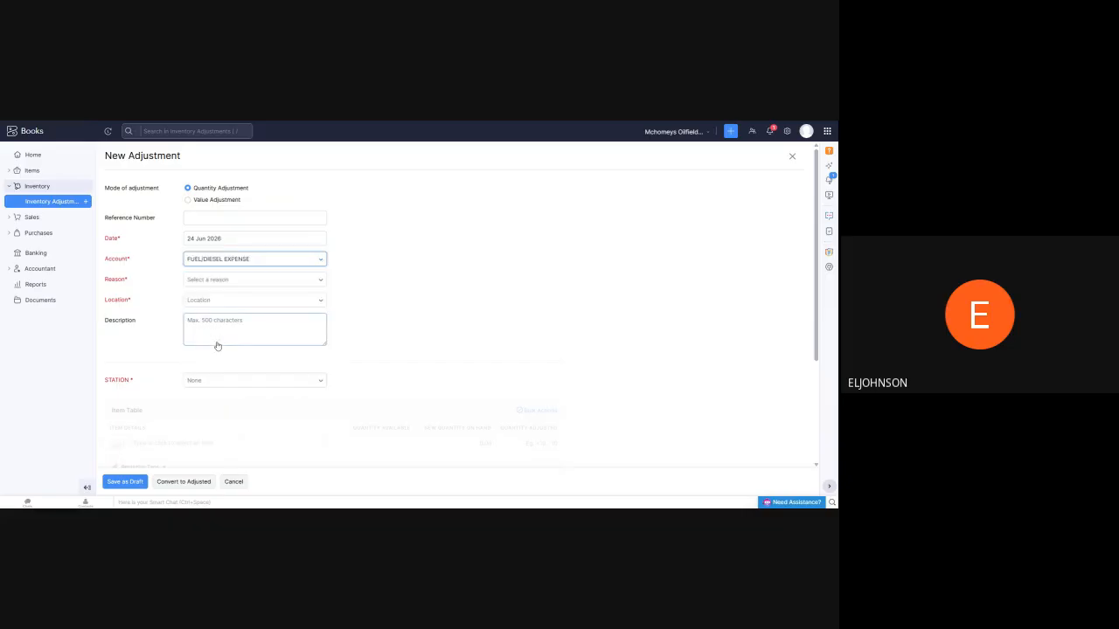
Look through the available adjustment reasons and set the reason to STATION EXPENSE
left_click(278, 281)
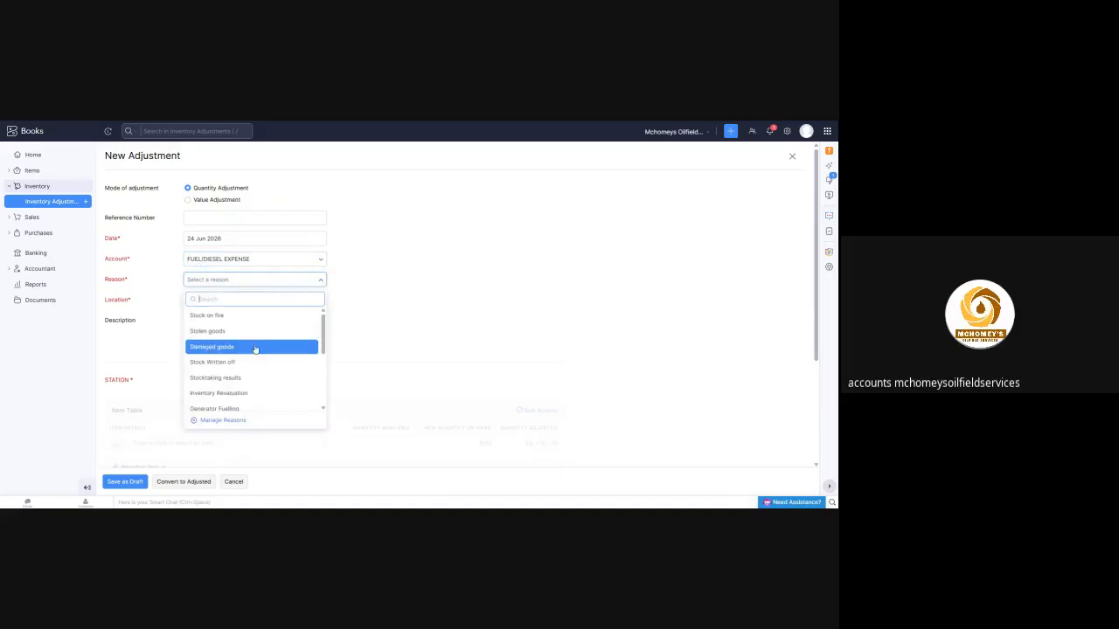
scroll(244, 385, "down", 3)
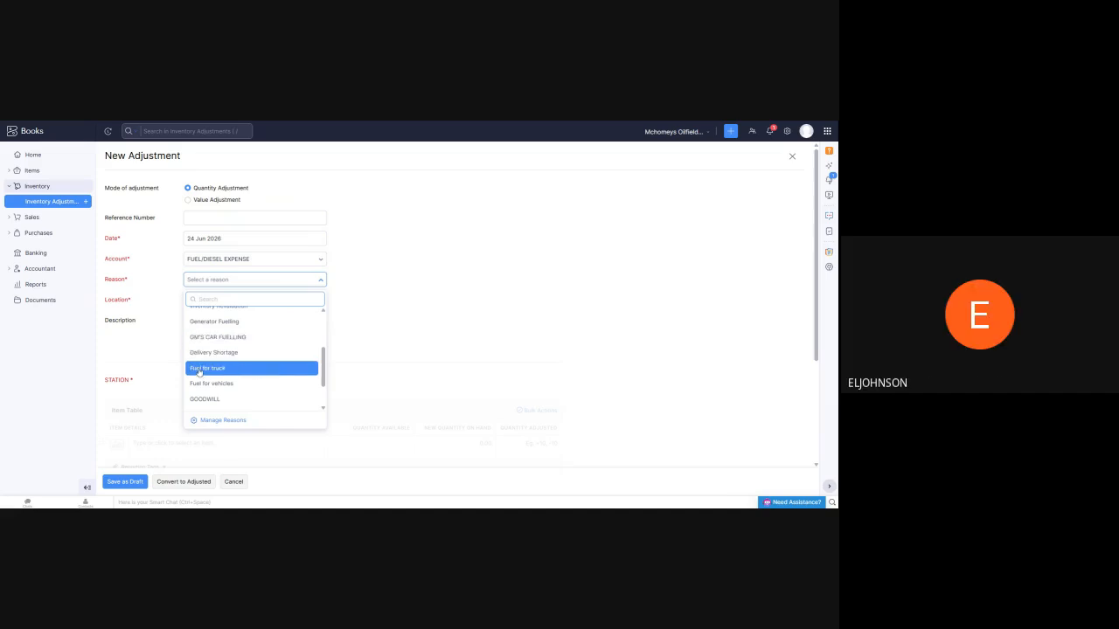
scroll(243, 389, "down", 2)
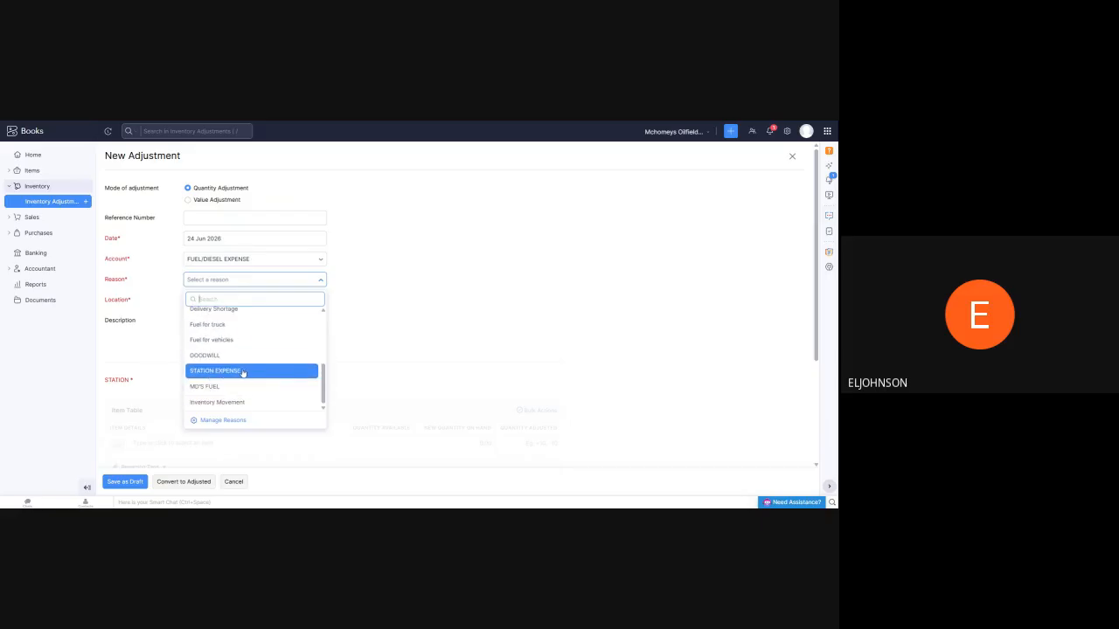
scroll(218, 359, "up", 2)
scroll(223, 354, "up", 3)
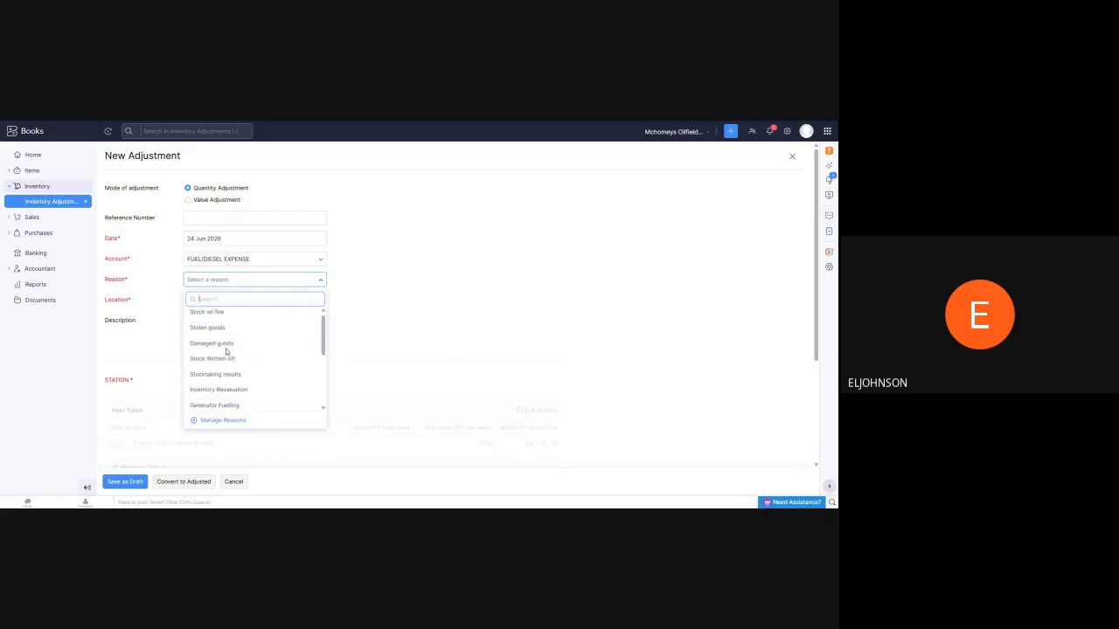
scroll(214, 381, "down", 5)
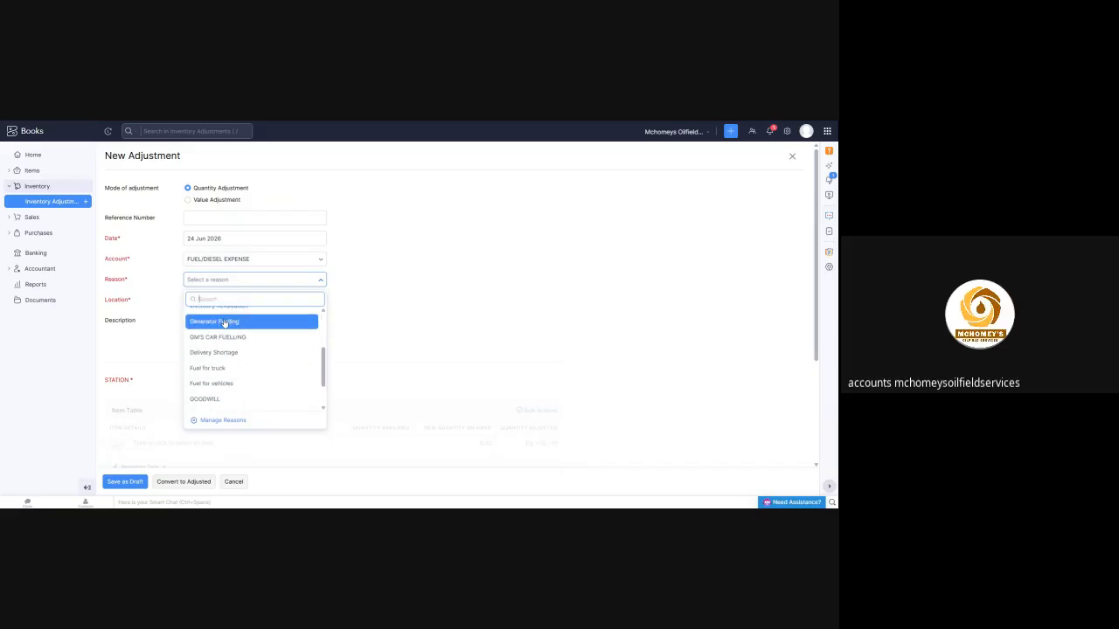
left_click(214, 372)
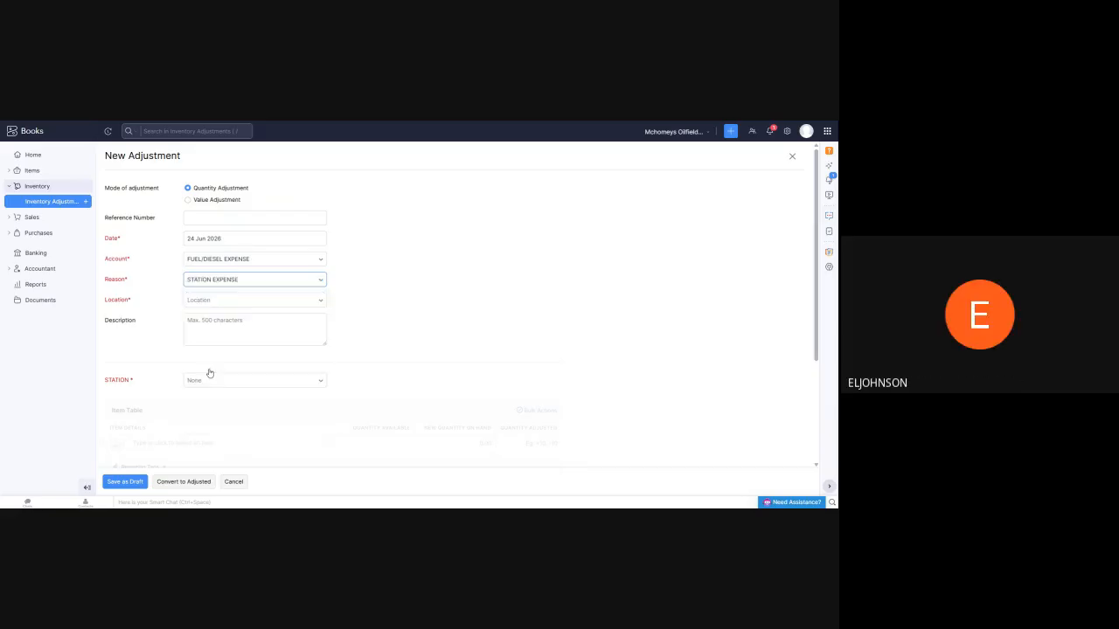
Set the adjustment's location to Mosio(Head Office) and place the cursor in the empty description
left_click(316, 306)
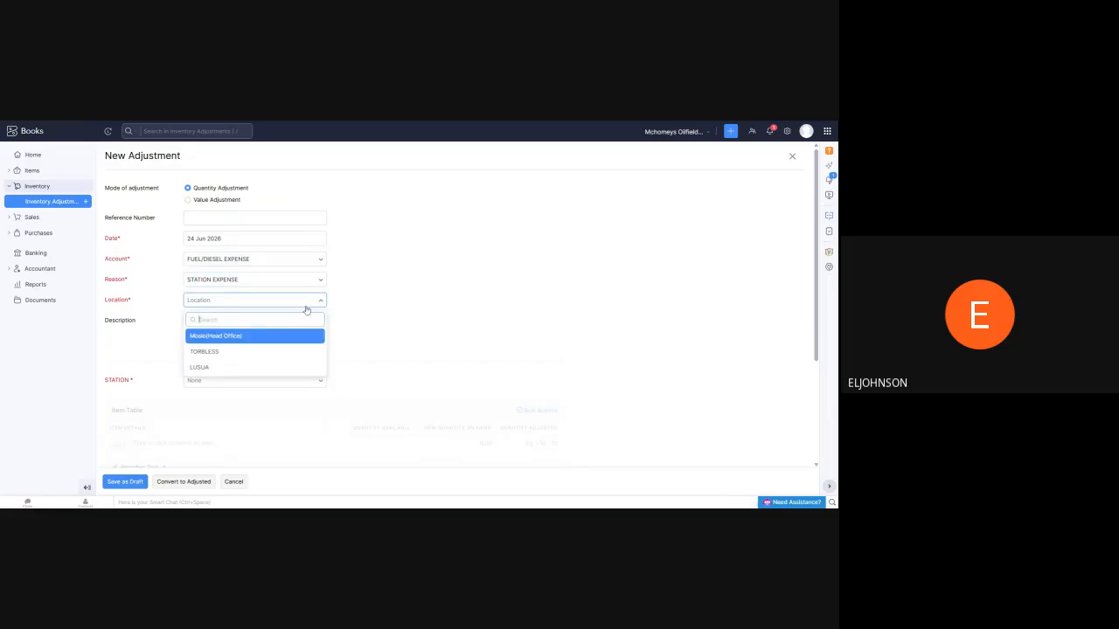
left_click(255, 337)
scroll(386, 295, "down", 3)
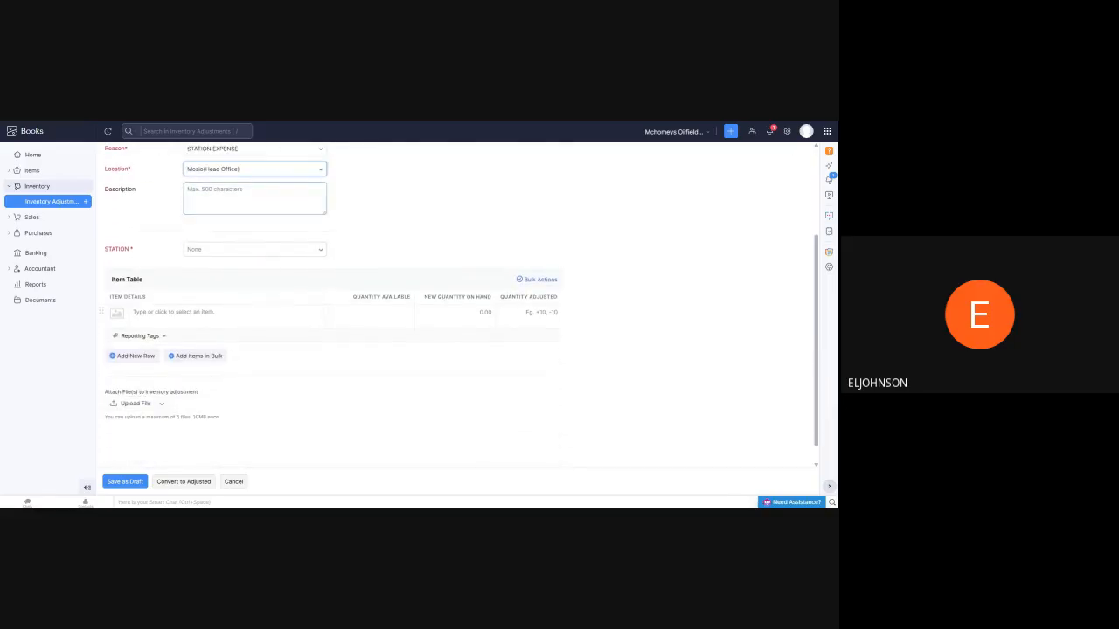
left_click(240, 194)
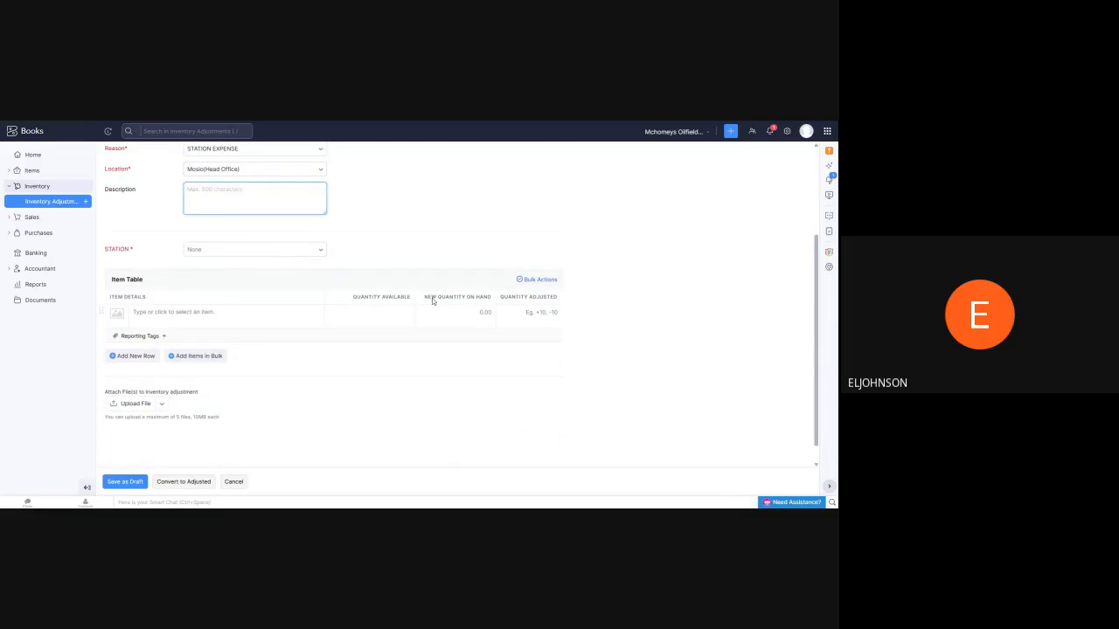
Add the AGO item to the adjustment and set its new quantity on hand to 11000
left_click(226, 314)
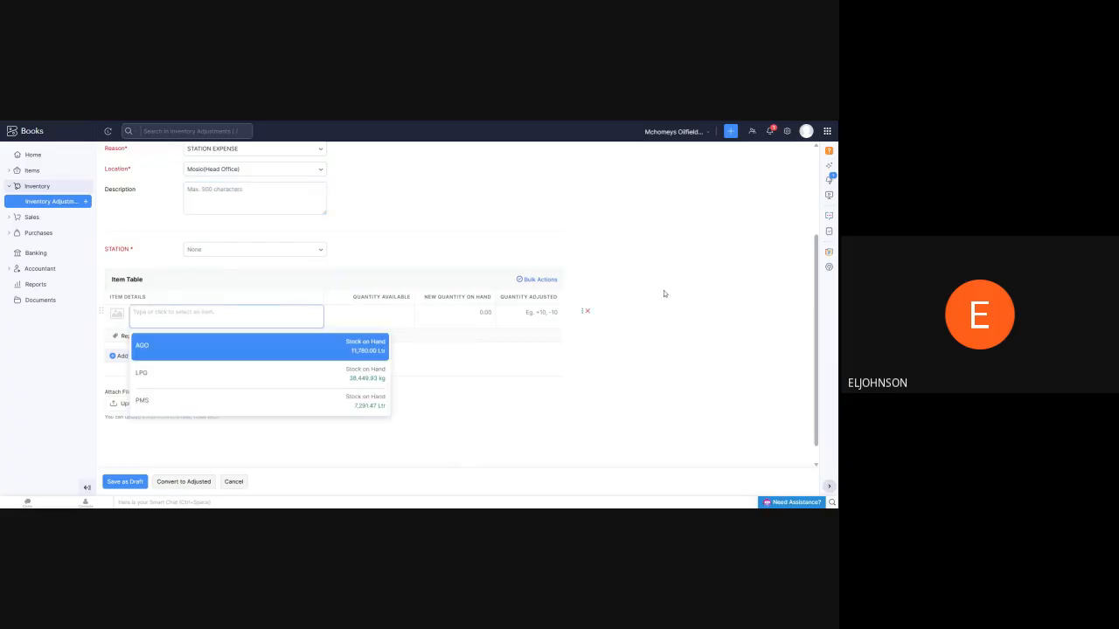
left_click(226, 350)
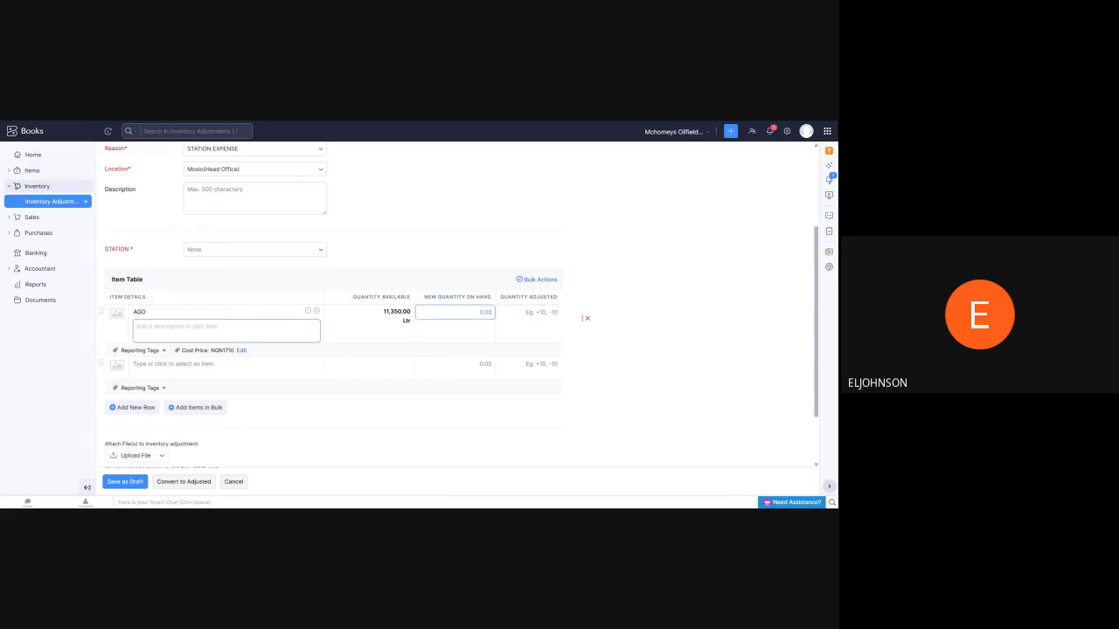
left_click(456, 313)
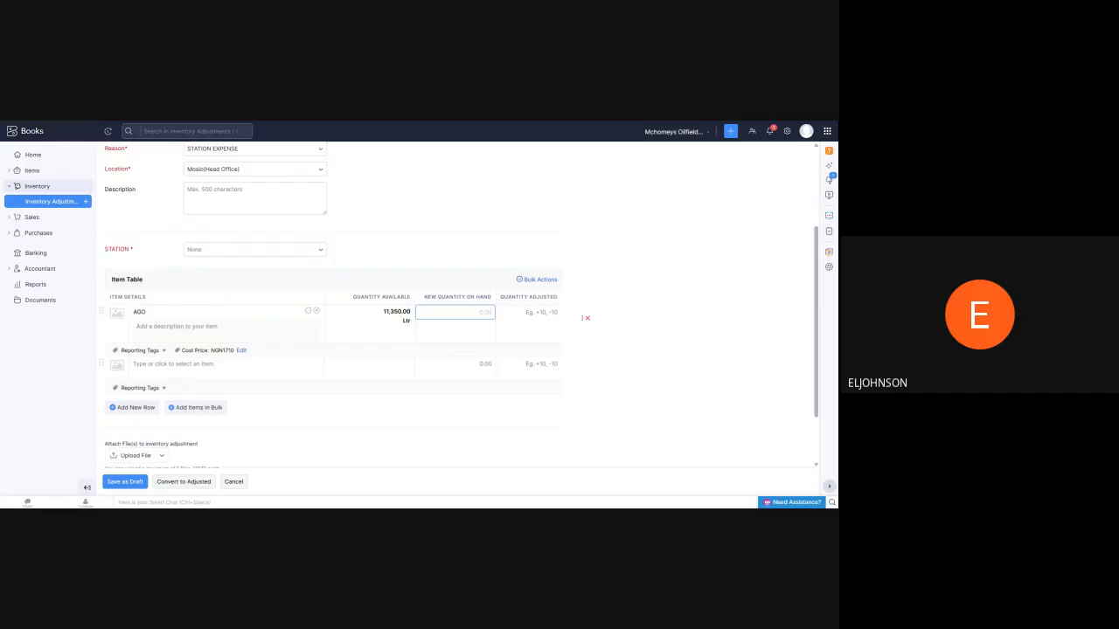
type("110000")
left_click(575, 249)
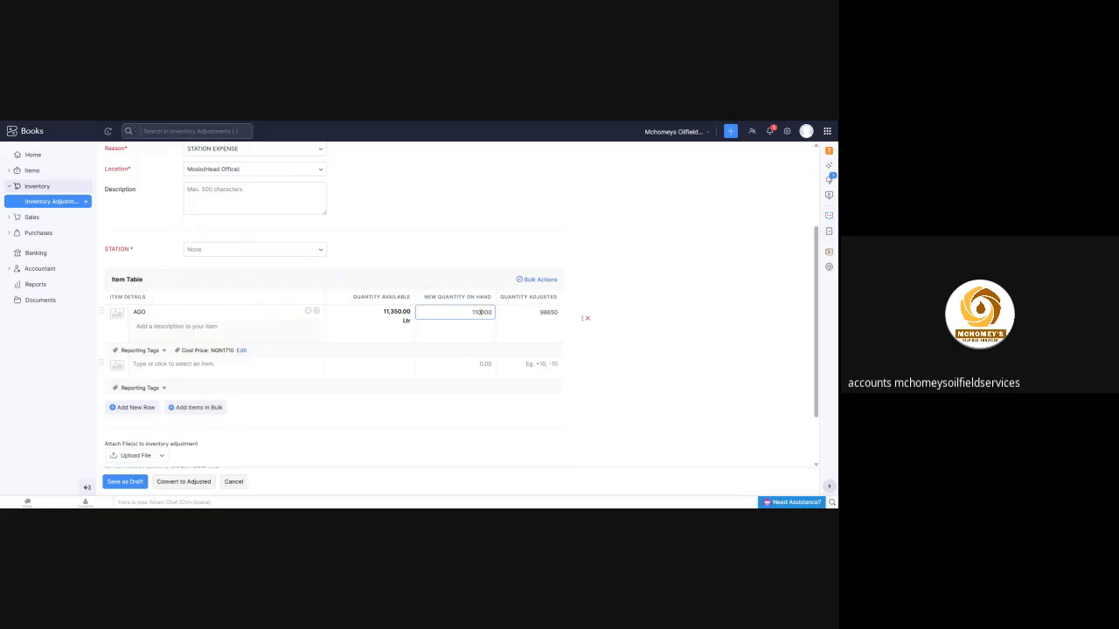
left_click(480, 242)
Set the adjustment's mandatory STATION tag to Torbless
left_click(124, 481)
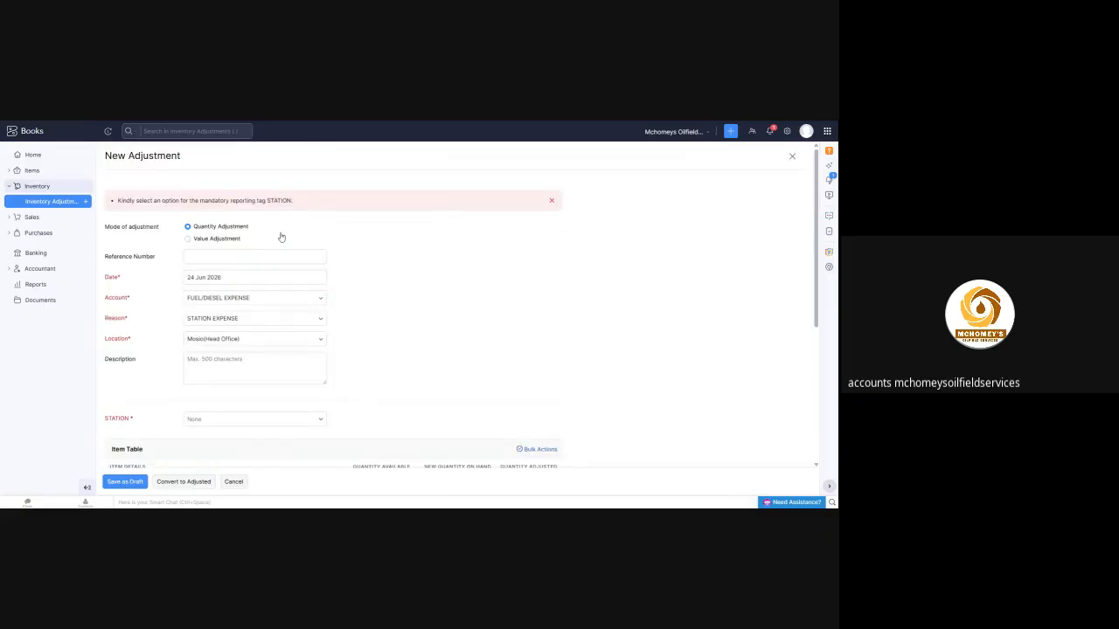
scroll(262, 253, "down", 3)
left_click(272, 289)
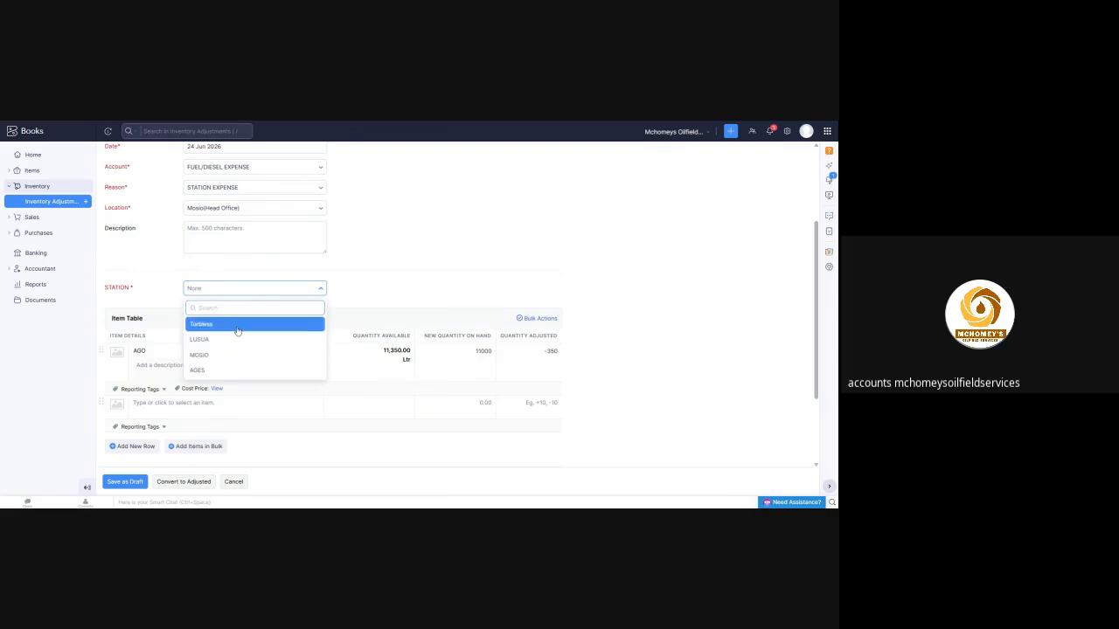
left_click(237, 324)
scroll(260, 305, "down", 2)
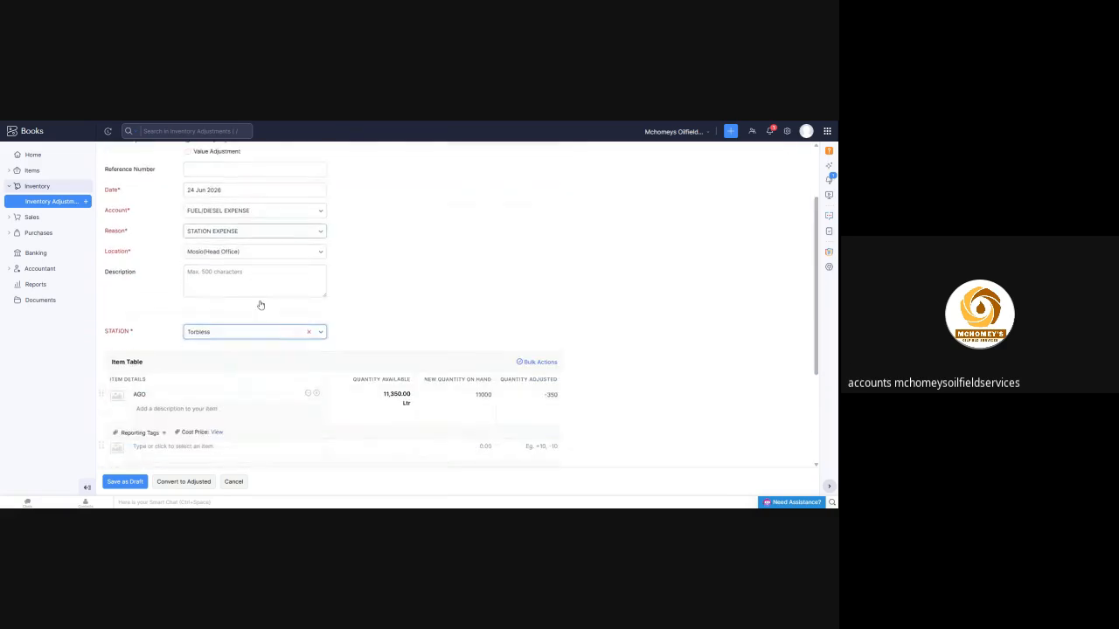
scroll(261, 305, "down", 3)
Save the station expense adjustment as a draft, then convert it to adjusted
left_click(131, 481)
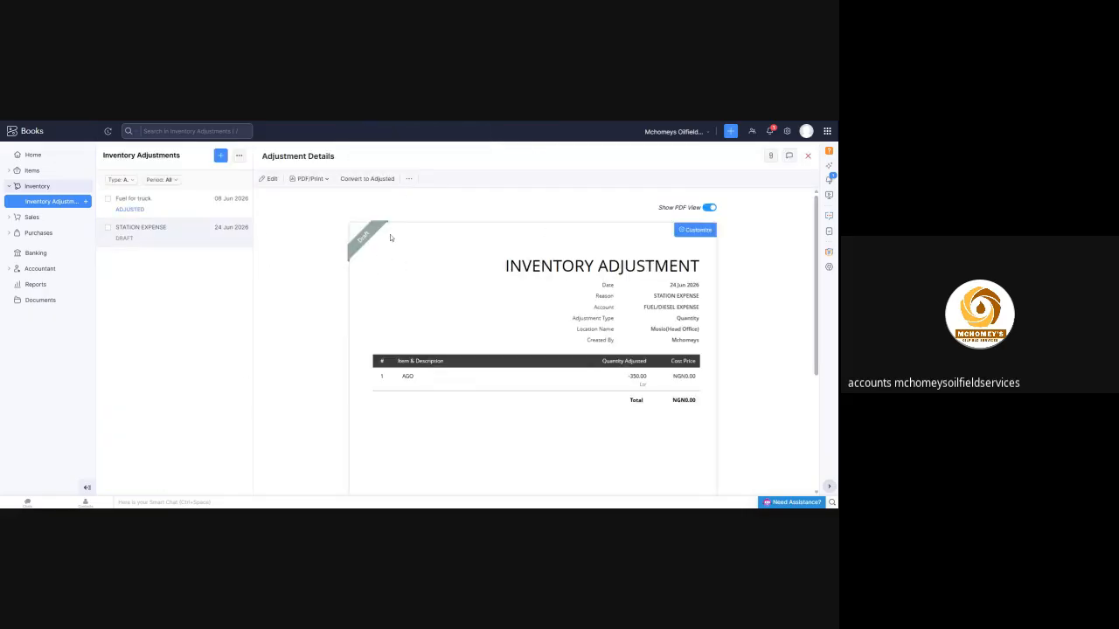
left_click(373, 181)
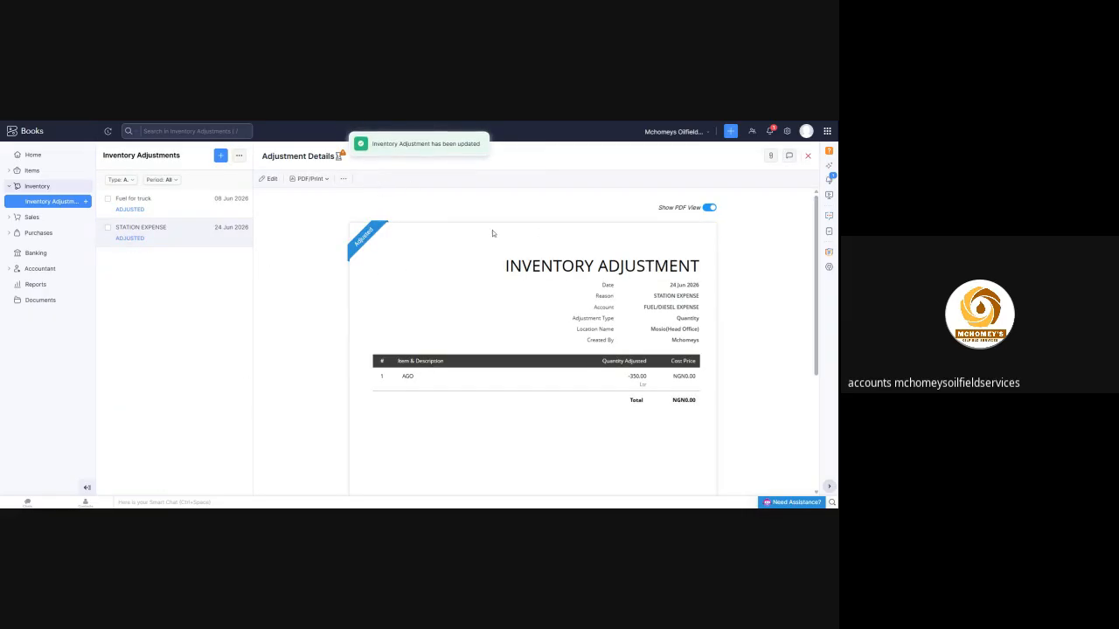
scroll(592, 320, "down", 5)
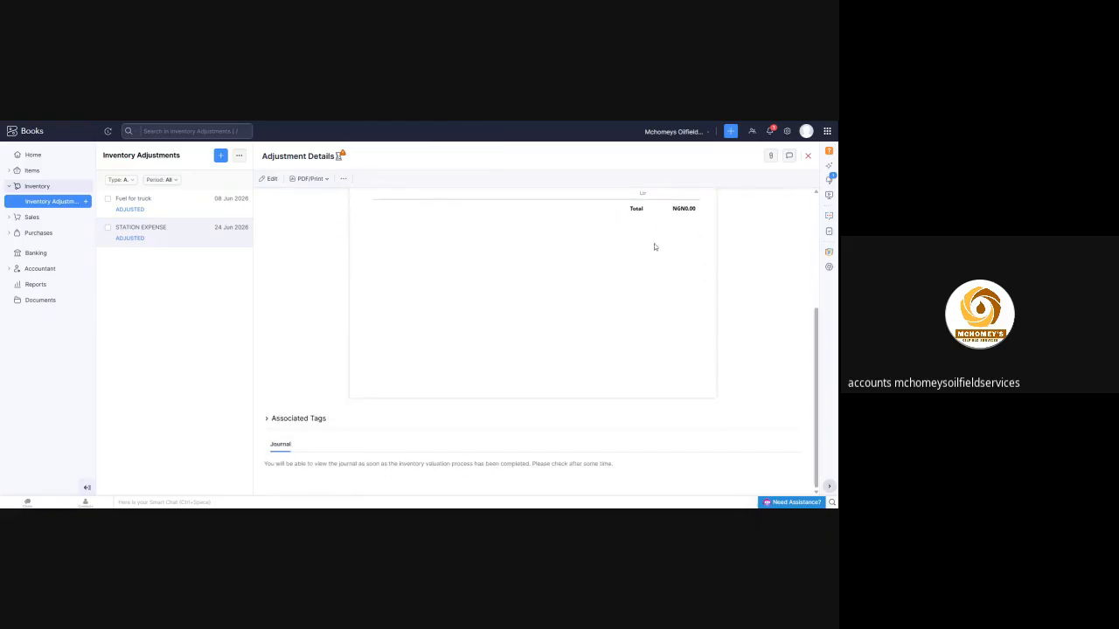
Open the Profit and Loss report and refresh its data
left_click(35, 284)
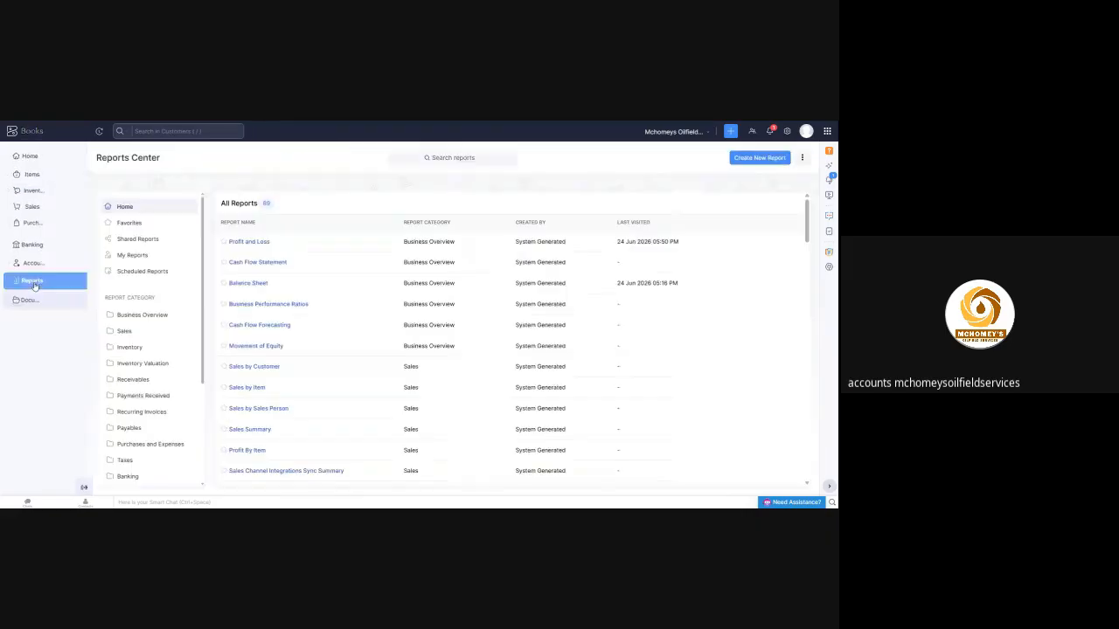
left_click(194, 247)
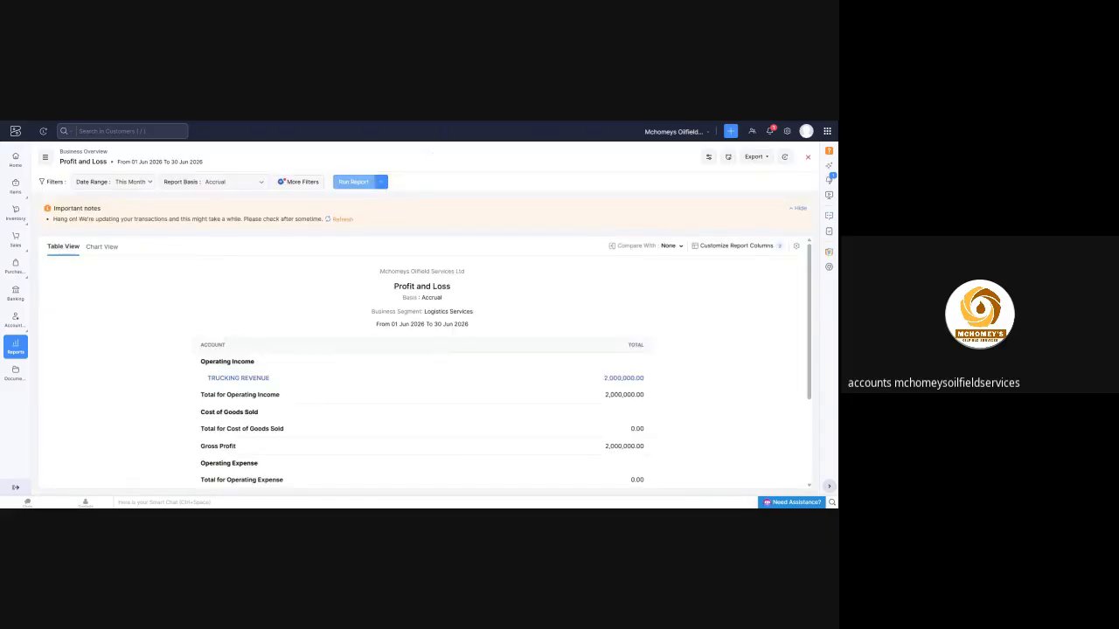
left_click(342, 220)
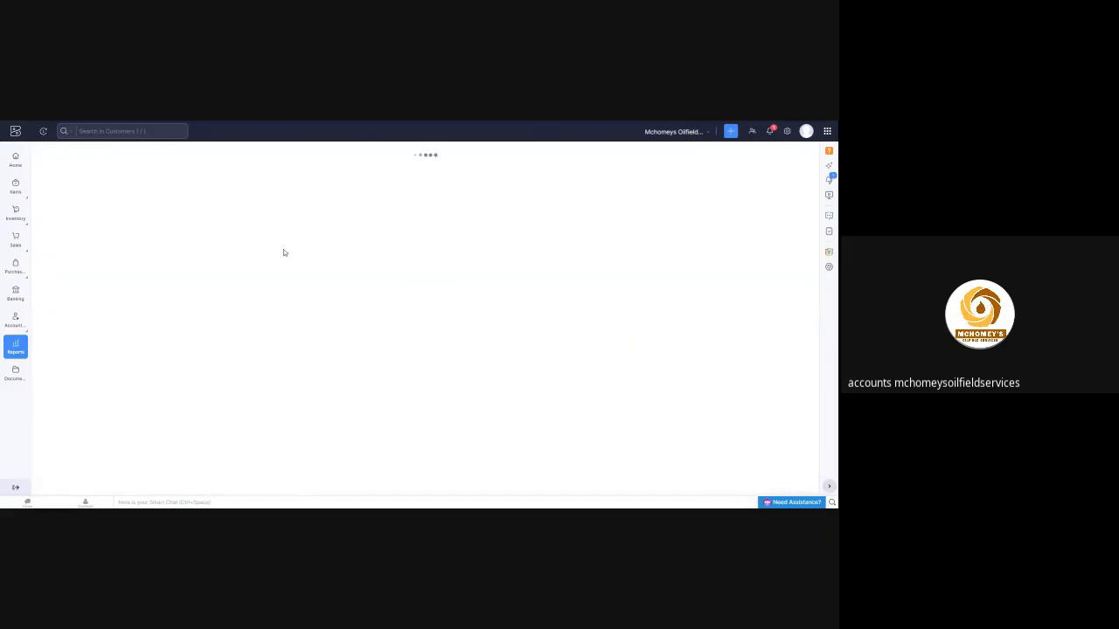
scroll(285, 255, "down", 2)
scroll(280, 266, "up", 3)
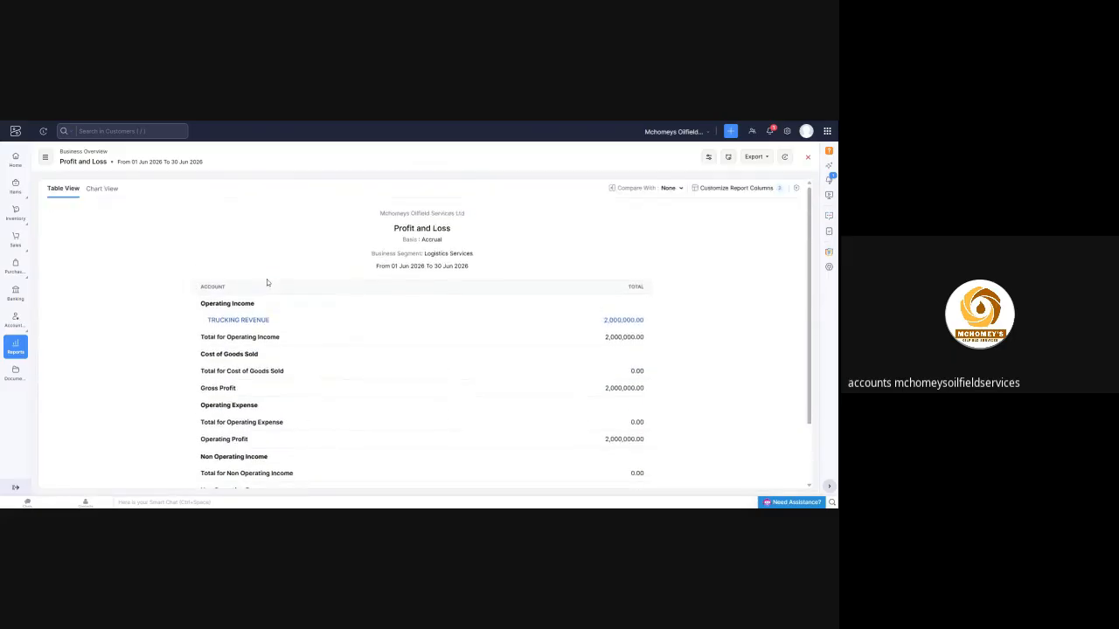
Remove the Business Segment filter from the Profit and Loss report and rerun it
left_click(288, 184)
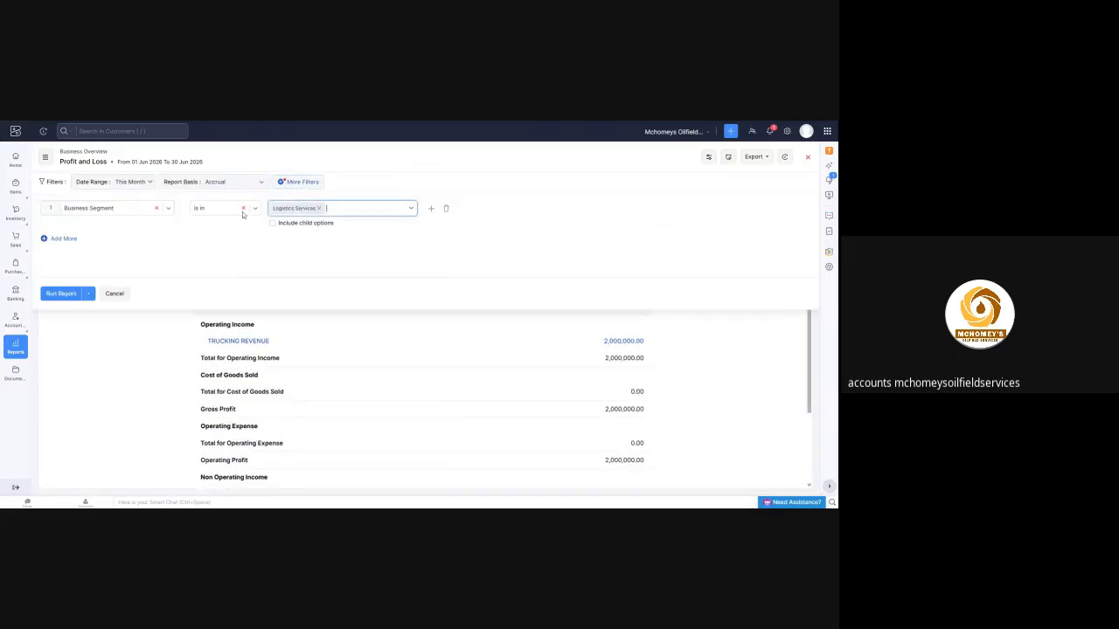
left_click(446, 209)
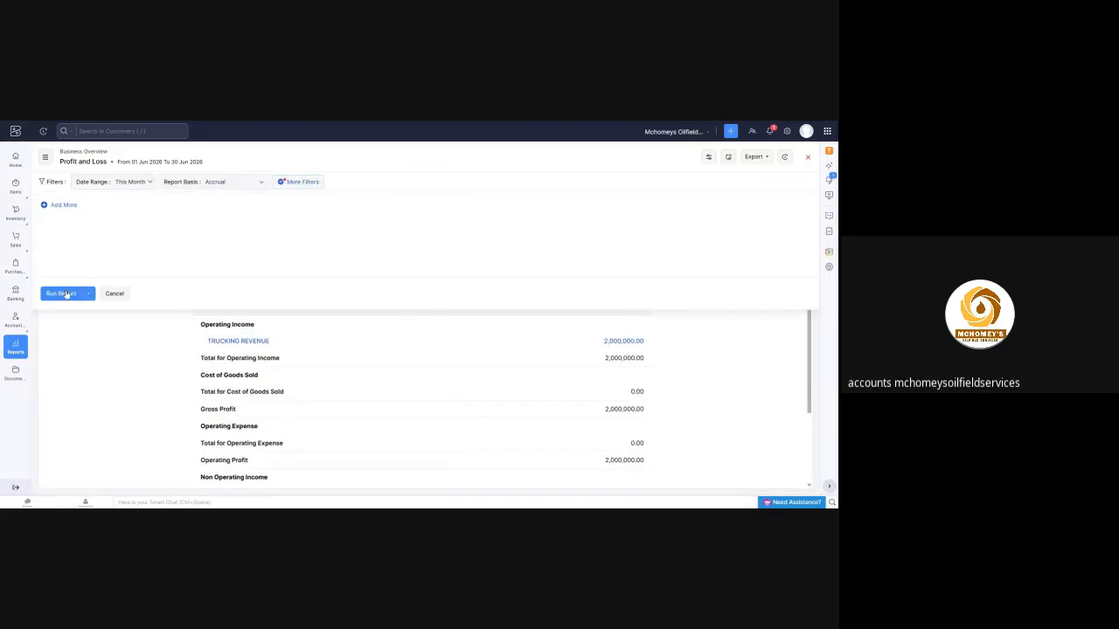
left_click(63, 294)
scroll(279, 247, "down", 2)
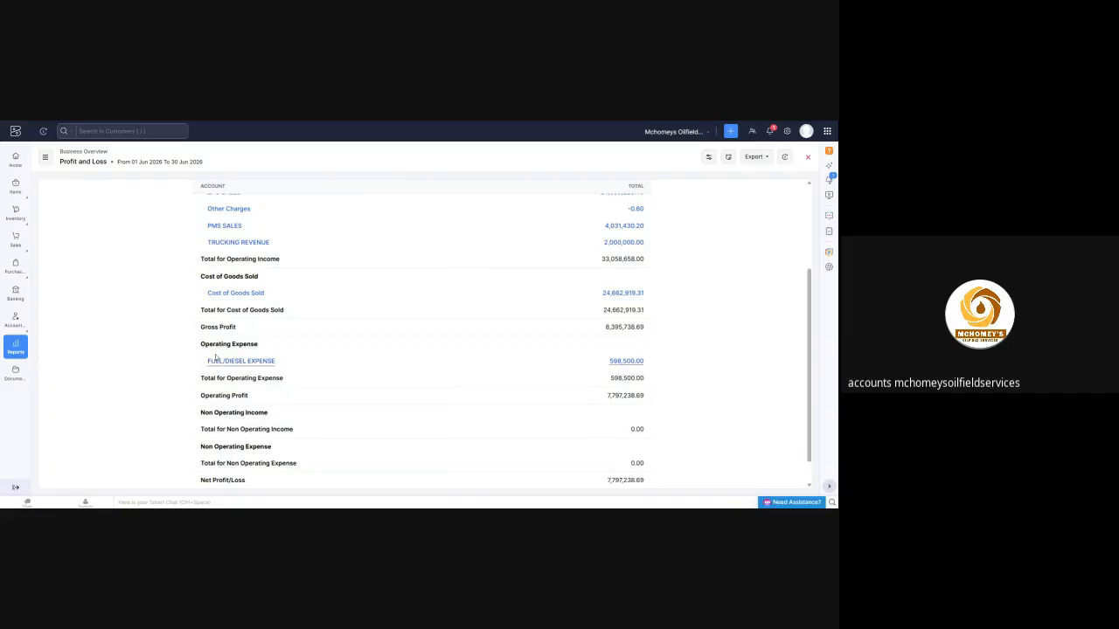
Examine the FUEL/DIESEL EXPENSE line and its Operating Expense heading in the Profit and Loss report
left_click_drag(203, 361, 647, 361)
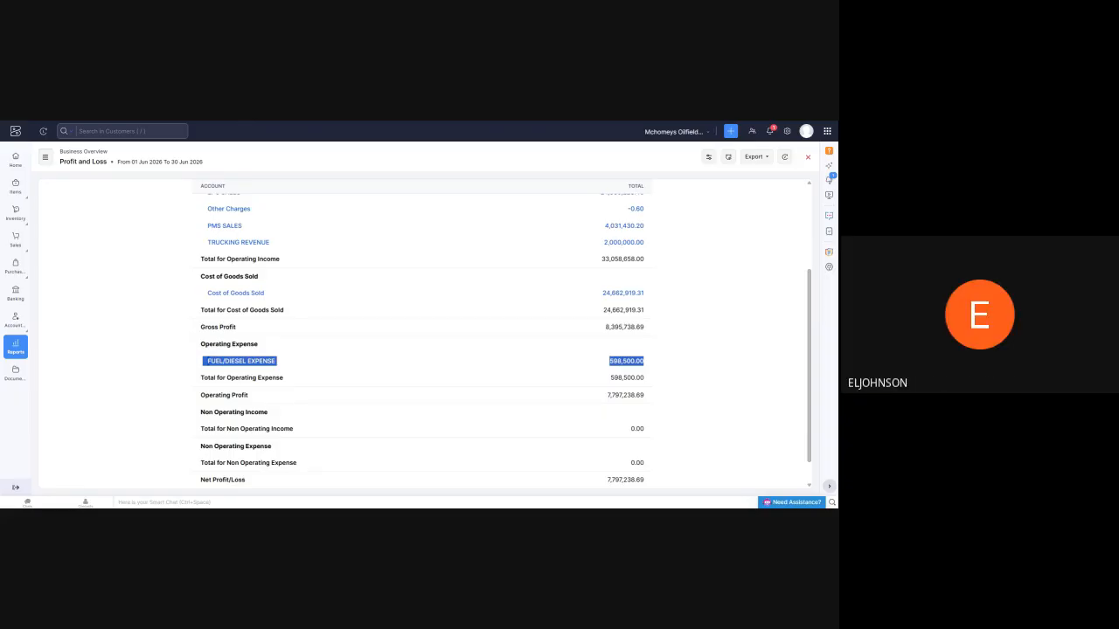
left_click(697, 347)
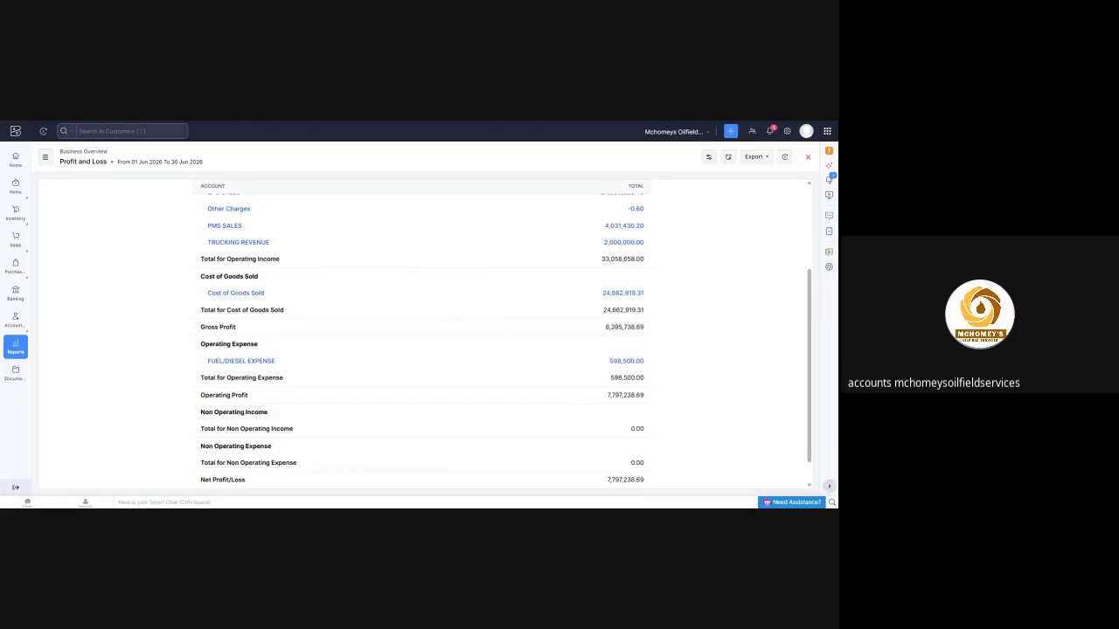
left_click_drag(200, 345, 280, 352)
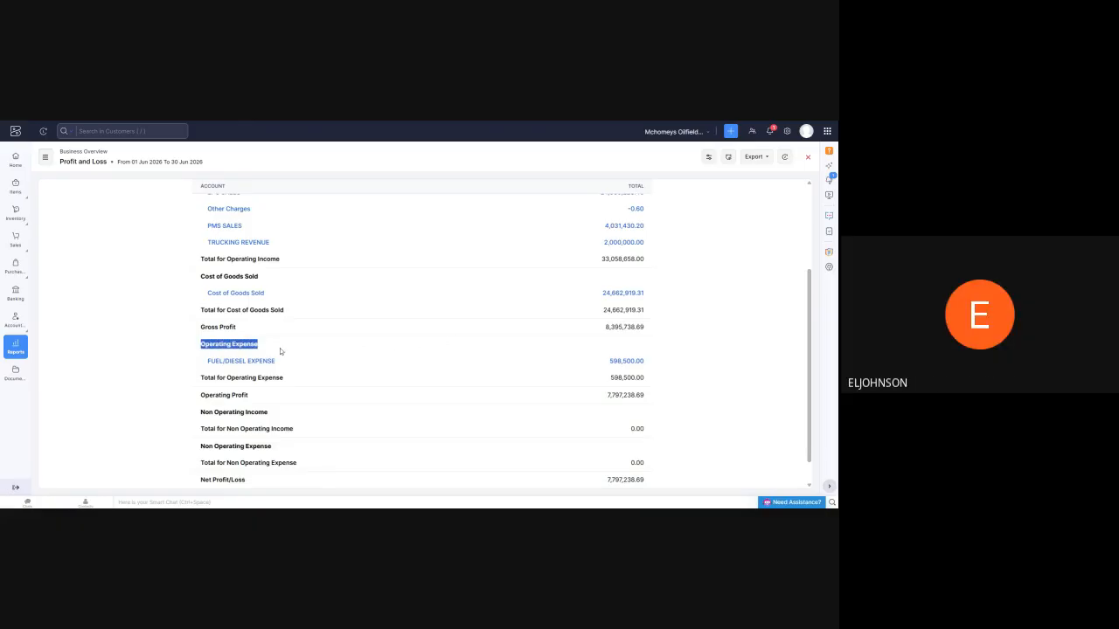
left_click(174, 351)
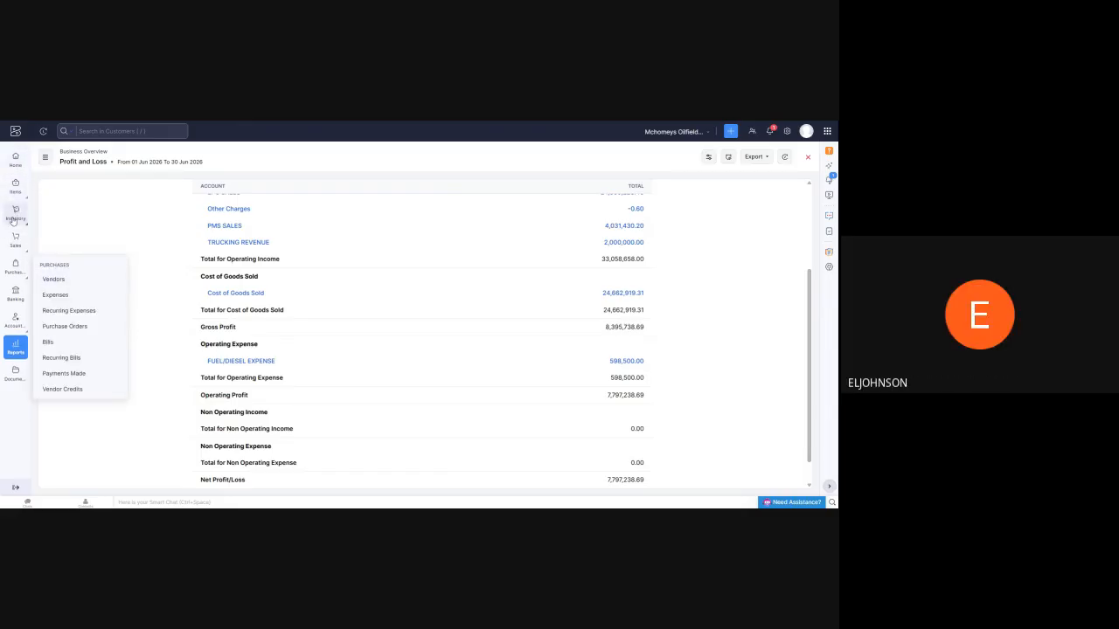
Start another inventory quantity adjustment with Cost of Goods Sold as its account
mouse_move(24, 214)
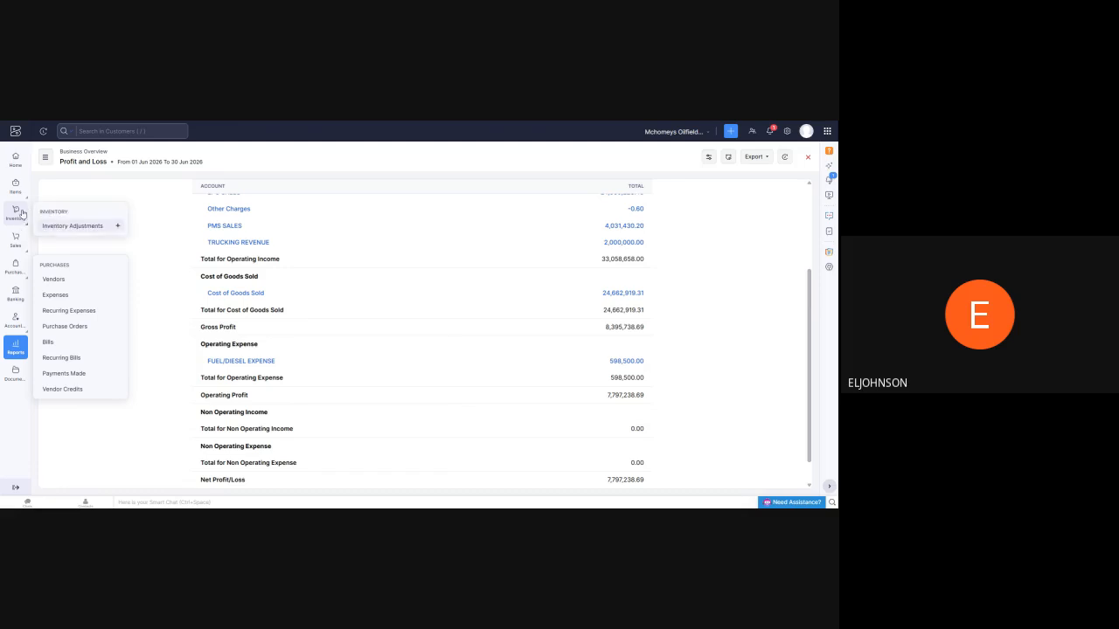
left_click(68, 228)
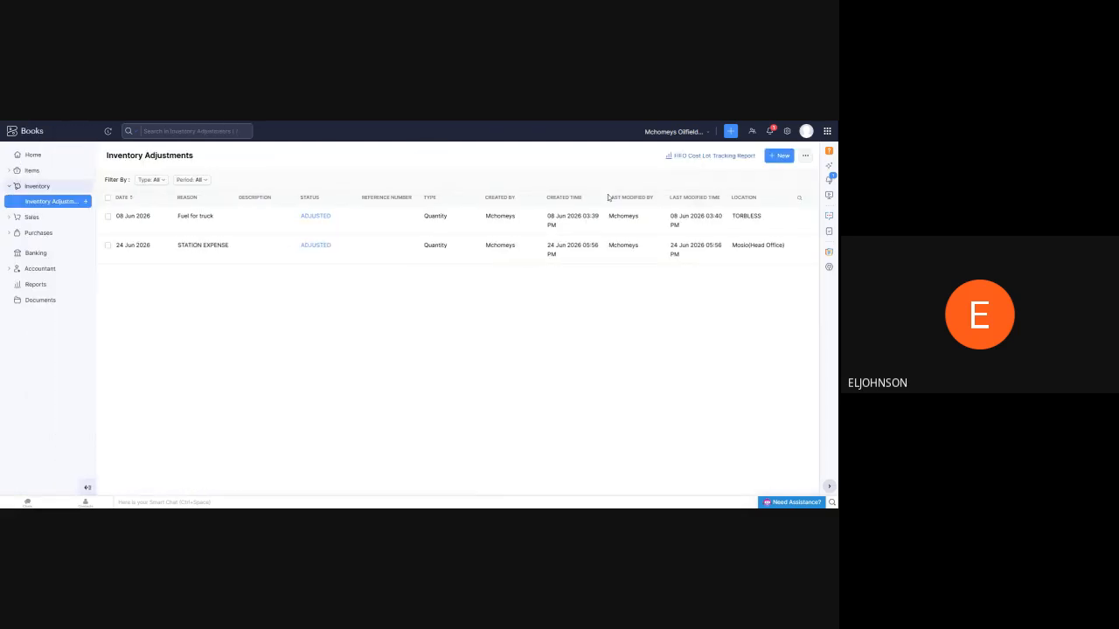
left_click(778, 156)
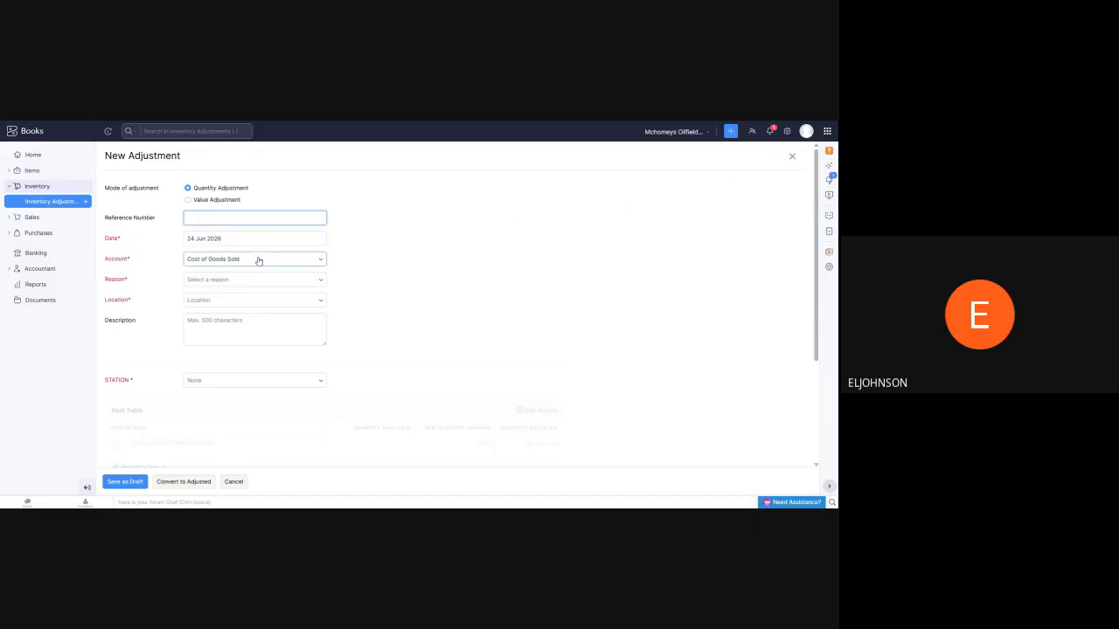
left_click(315, 260)
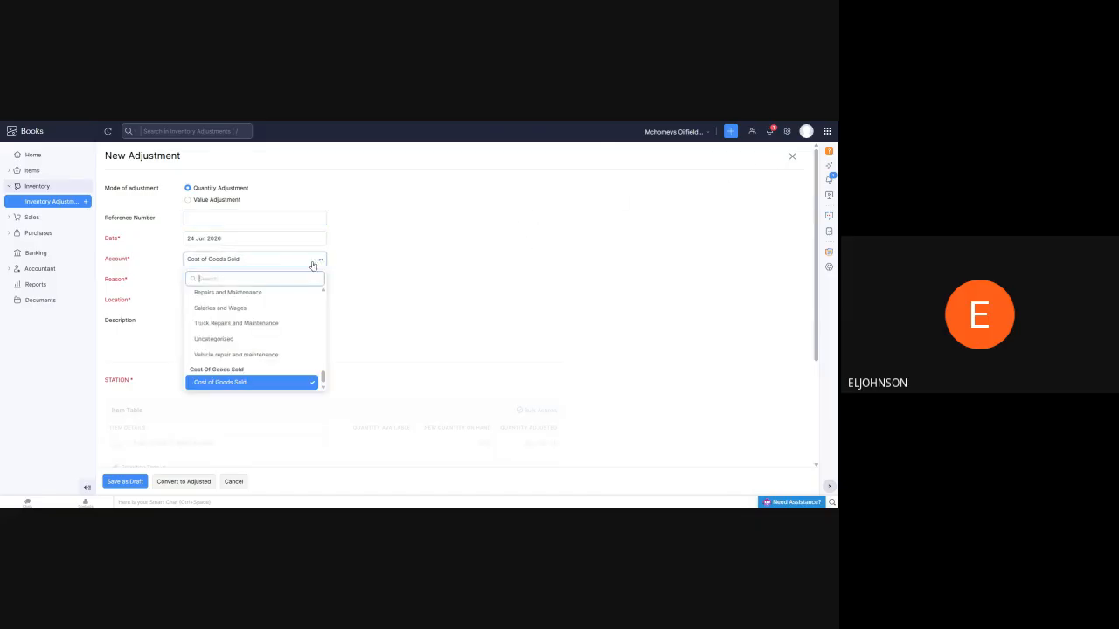
left_click(243, 382)
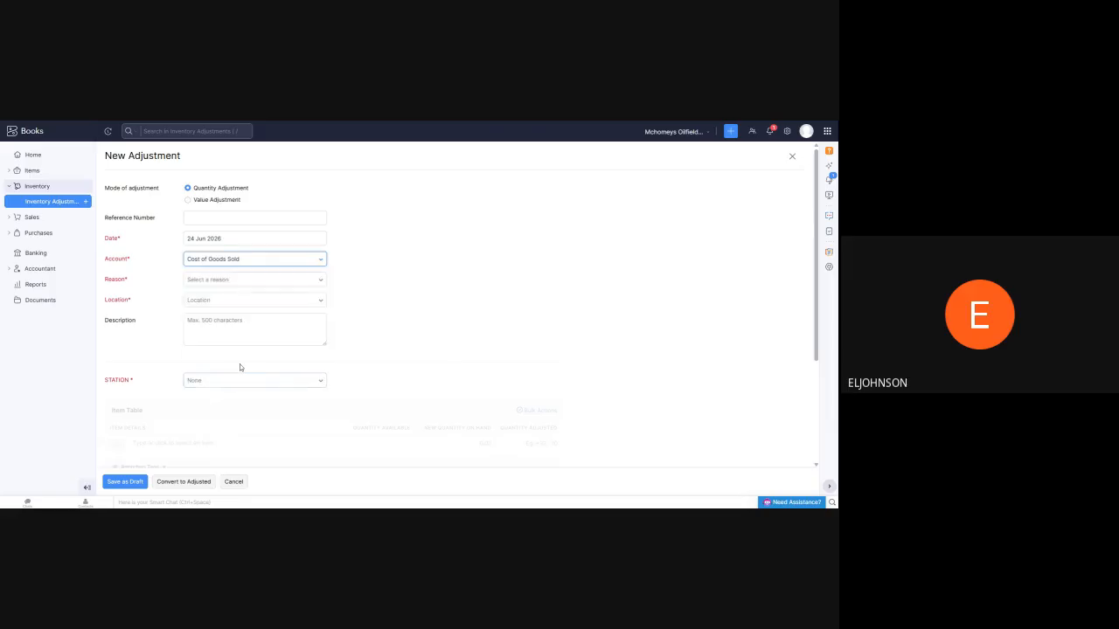
Look through the adjustment reasons and set the reason to Fuel for truck
left_click(316, 286)
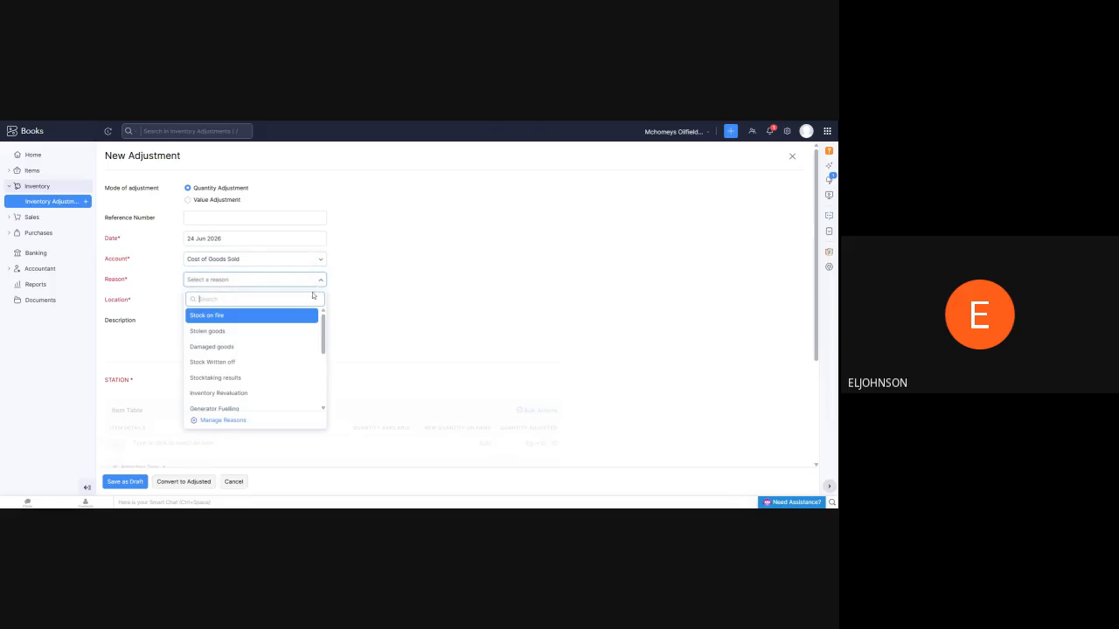
scroll(261, 337, "down", 5)
scroll(245, 344, "up", 1)
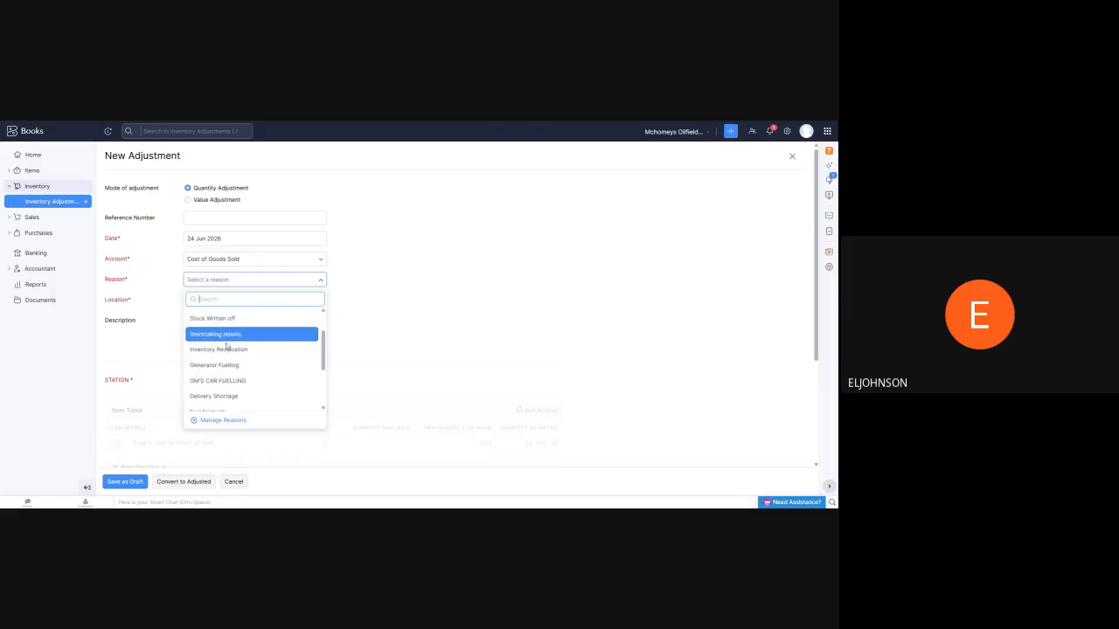
scroll(215, 374, "up", 1)
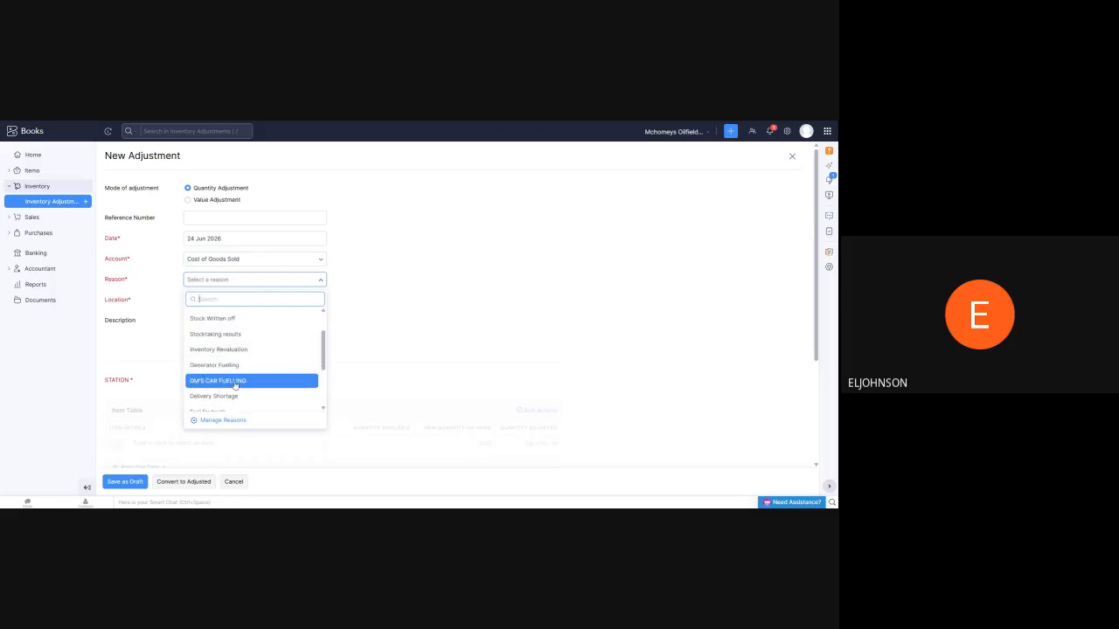
scroll(201, 378, "down", 3)
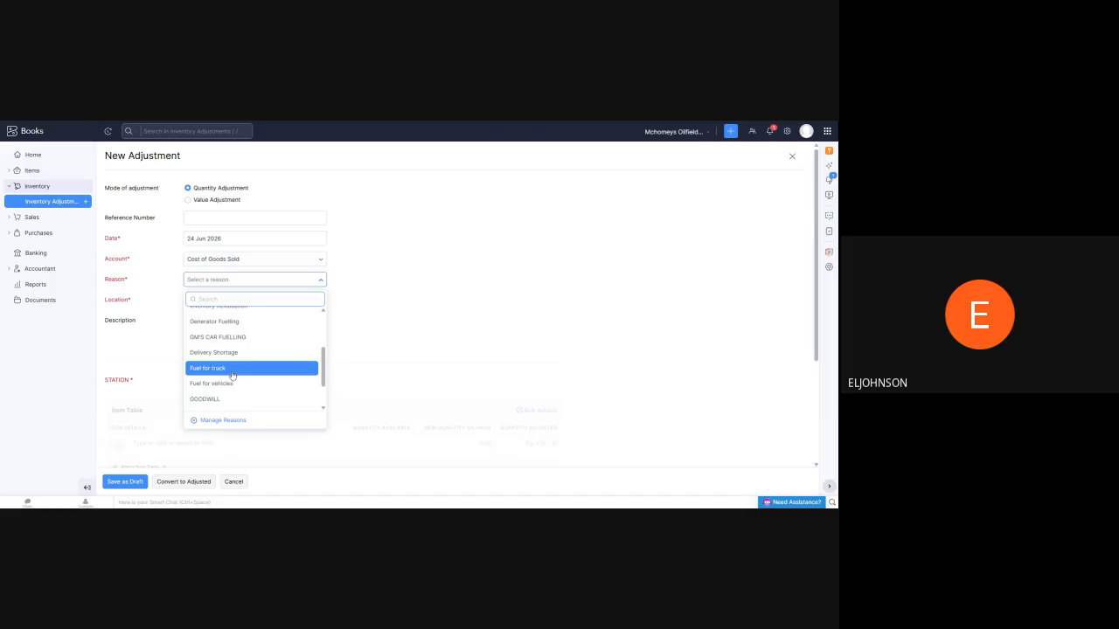
scroll(231, 374, "down", 2)
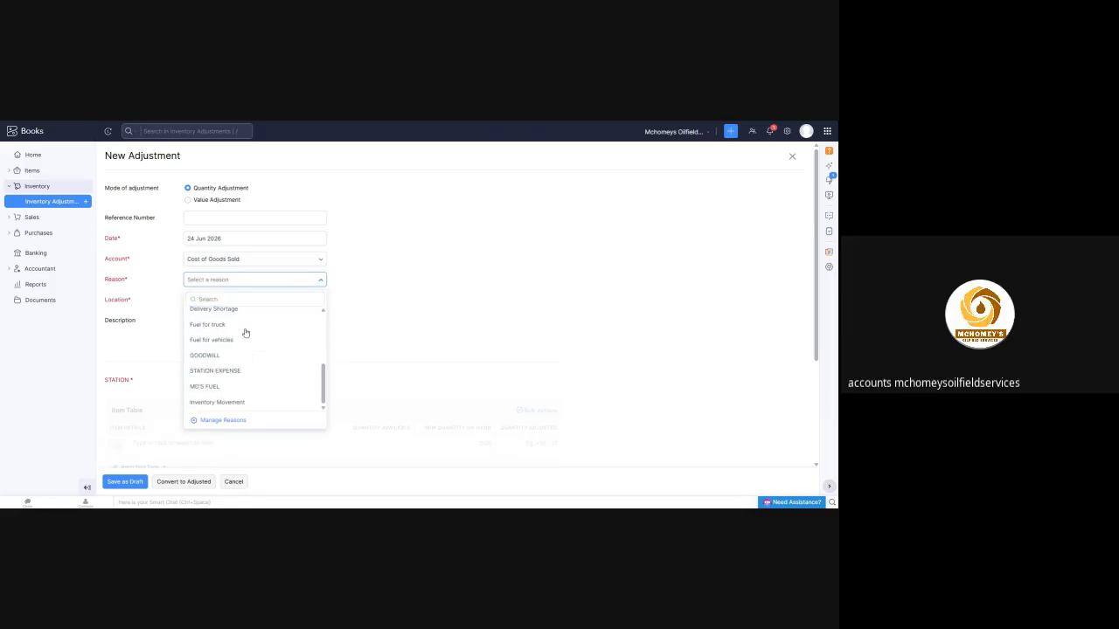
left_click(245, 327)
Set the truck fuel adjustment's location to Mosio(Head Office) and place the cursor in its description
left_click(266, 300)
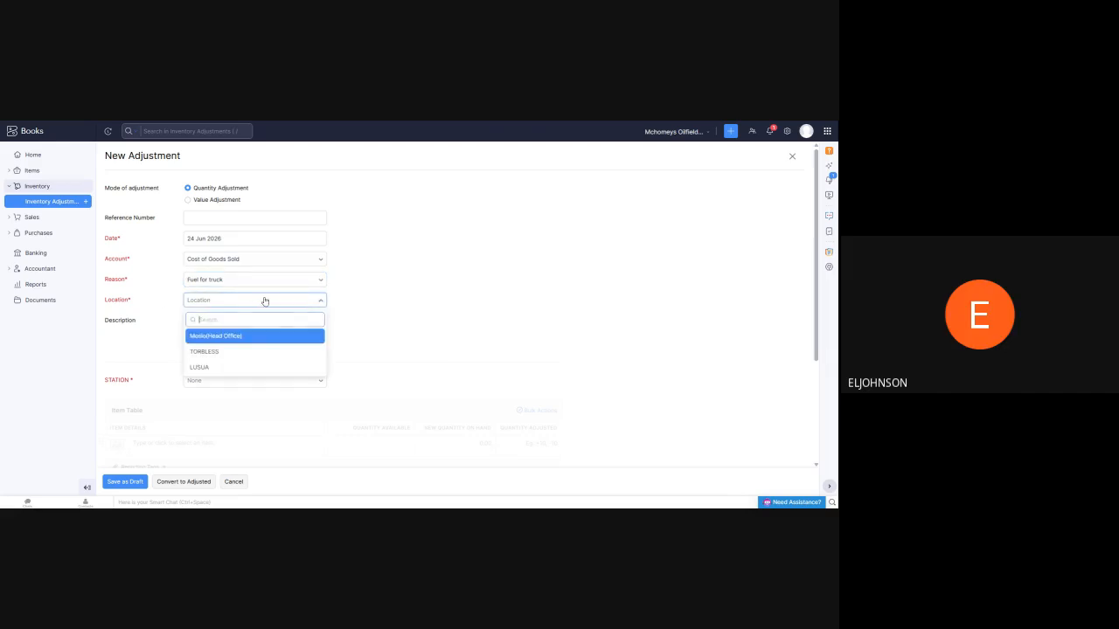
left_click(237, 336)
scroll(382, 302, "down", 2)
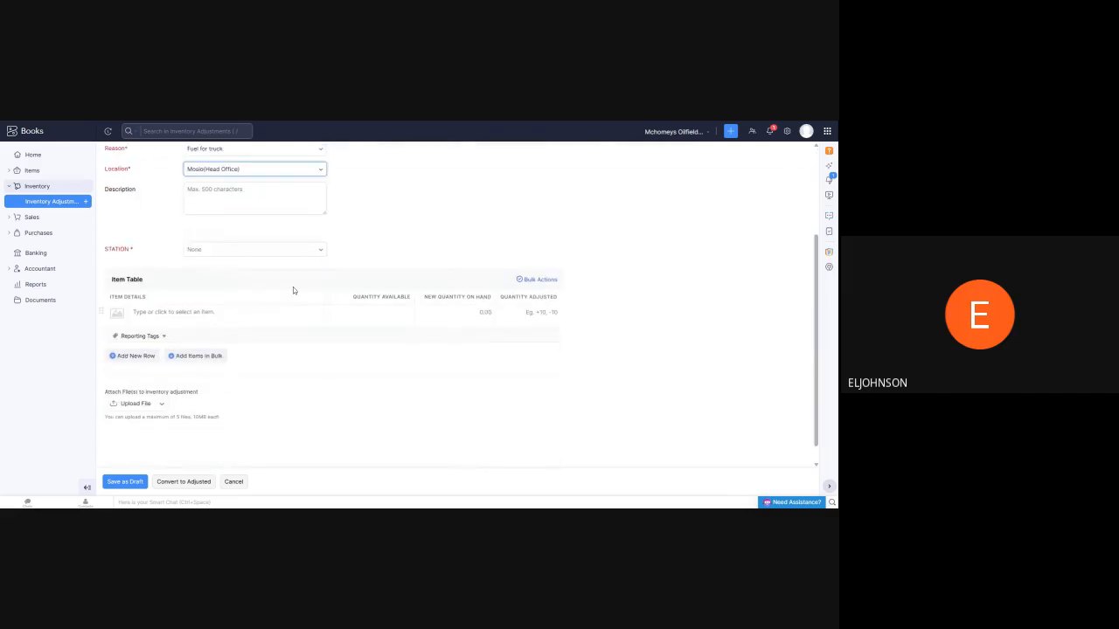
left_click(254, 199)
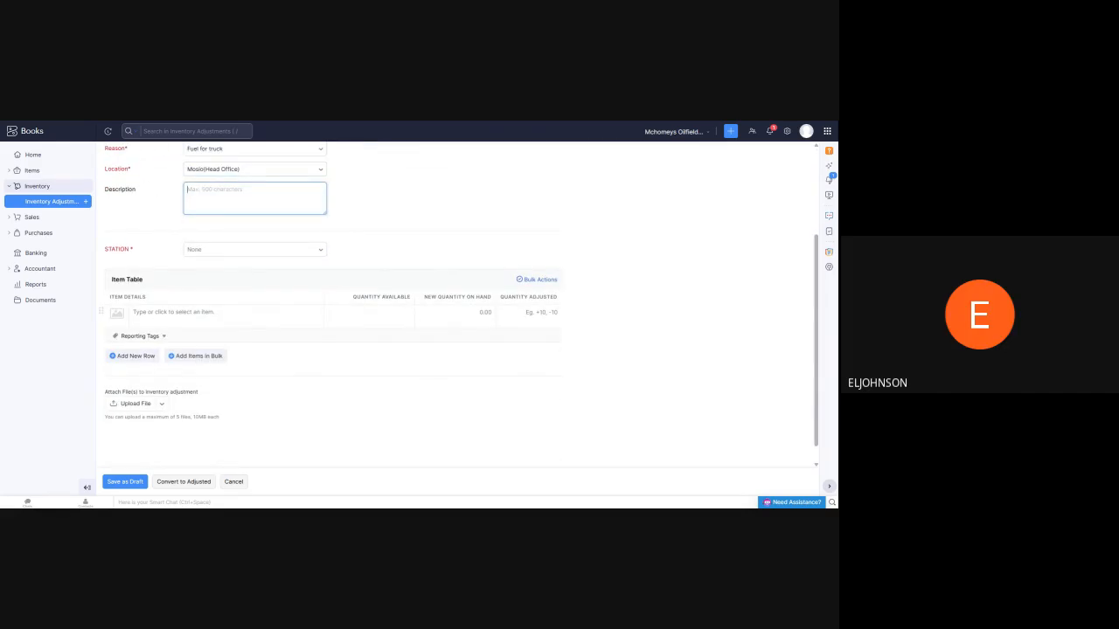